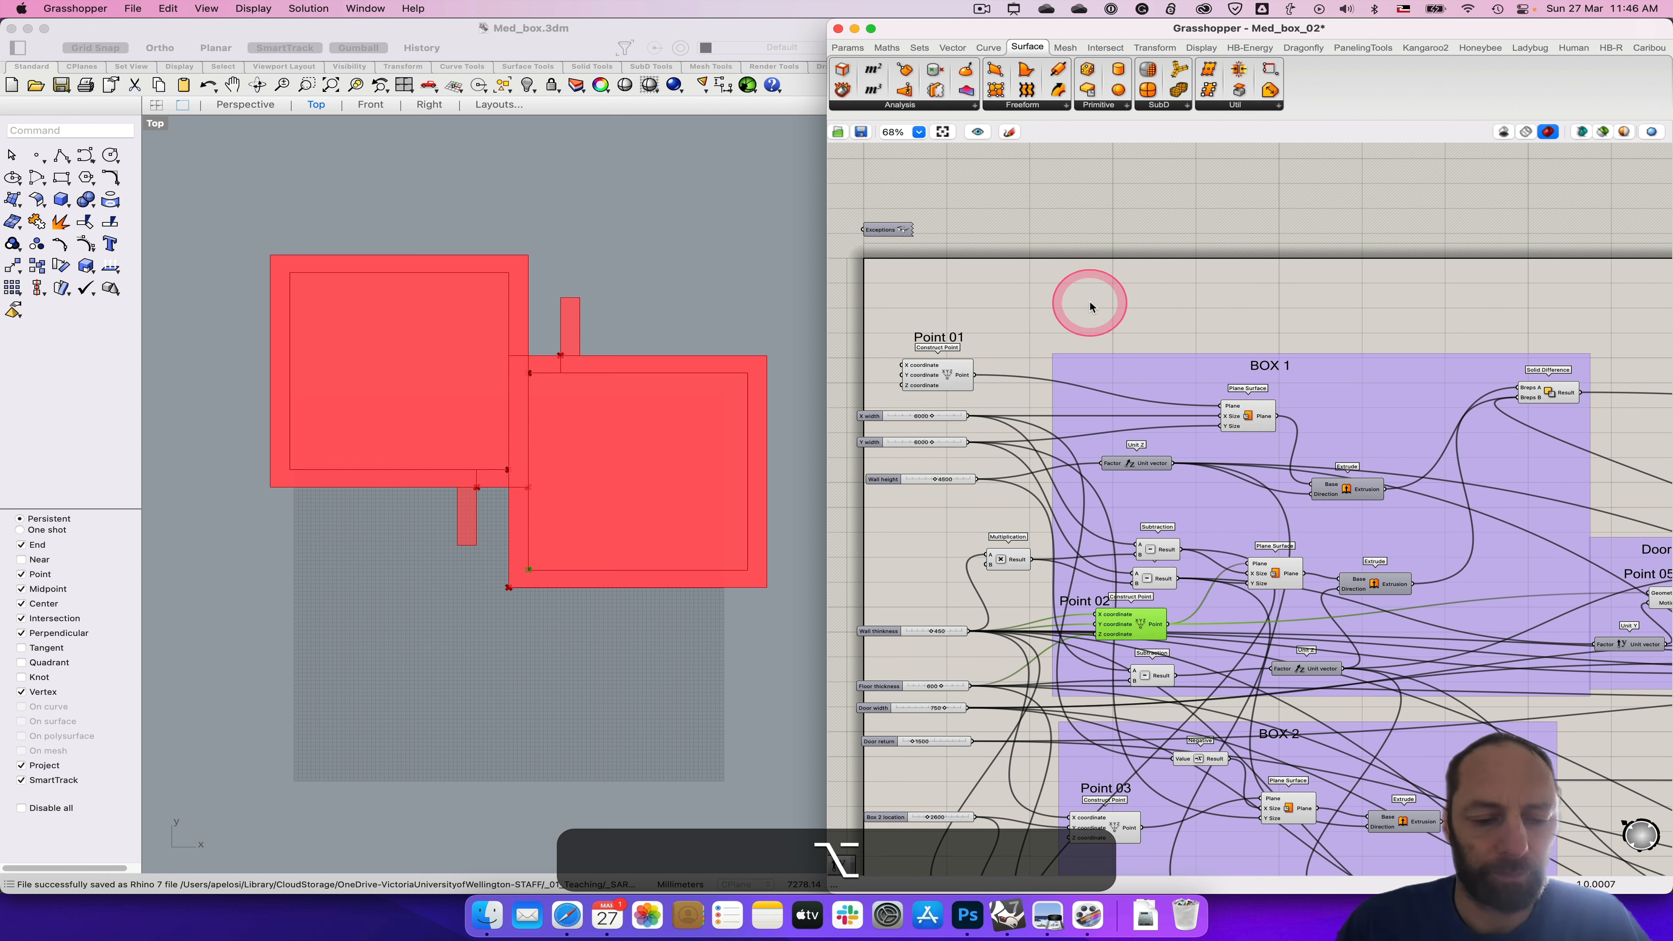
Step: Add a Move component above the BOX 1 group and feed the Point 02 output into its Geometry input
{"action": "left_click", "coordinate": [1090, 318], "text": "alt+shift"}
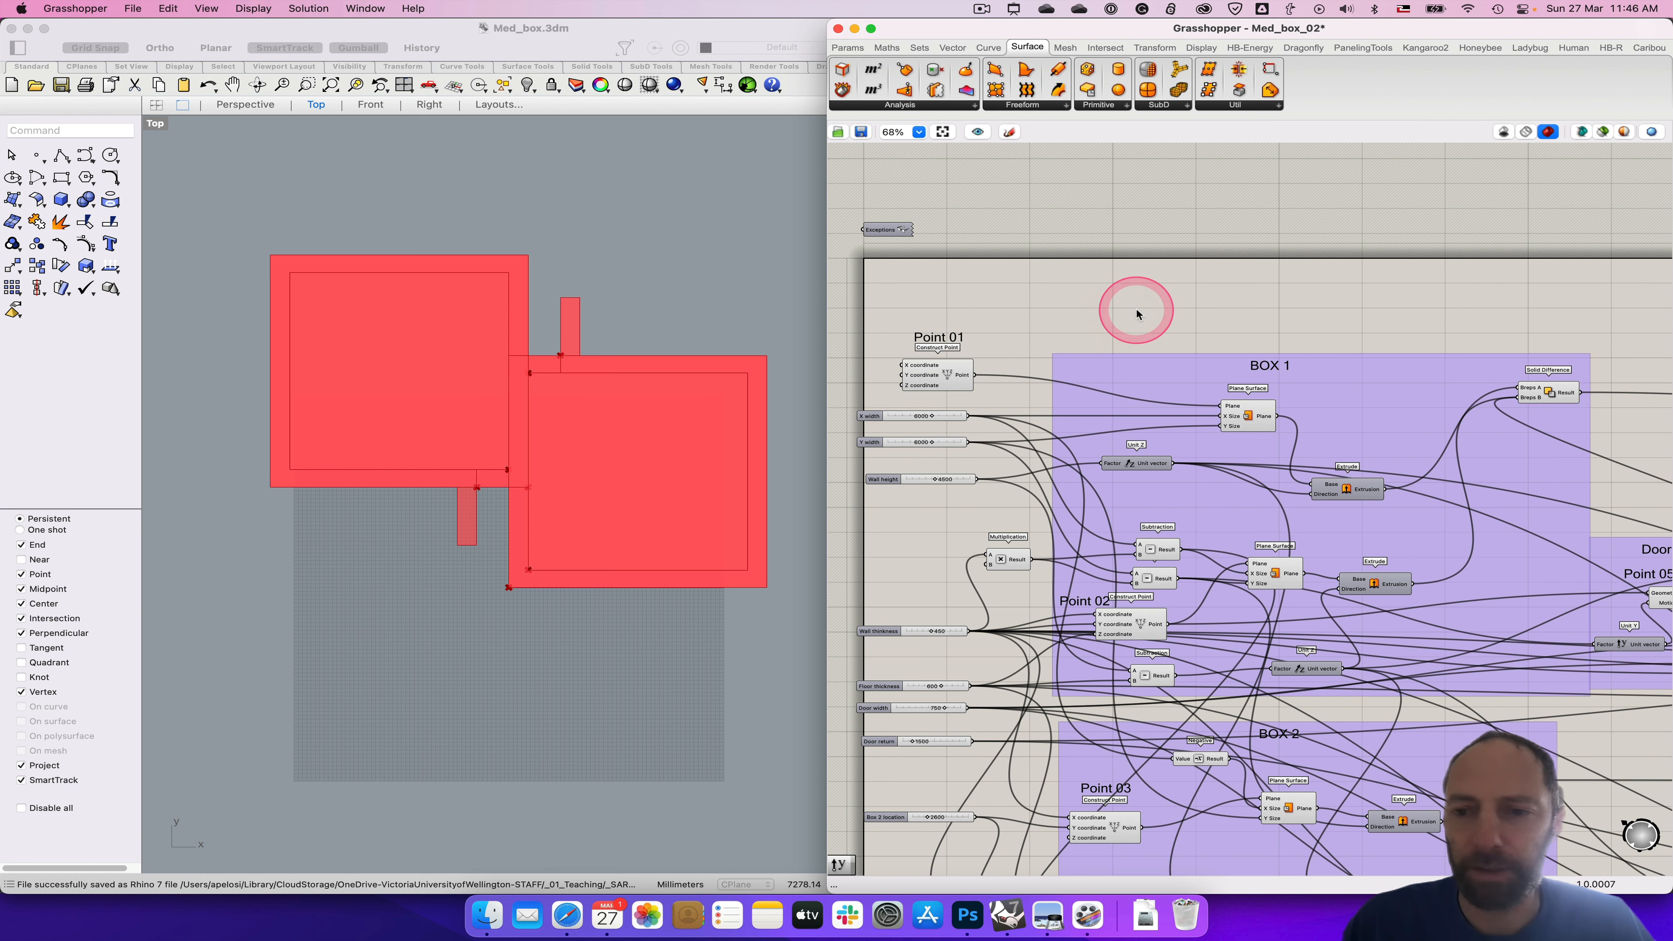
{"action": "scroll", "coordinate": [1194, 320], "scroll_direction": "right", "scroll_amount": 3}
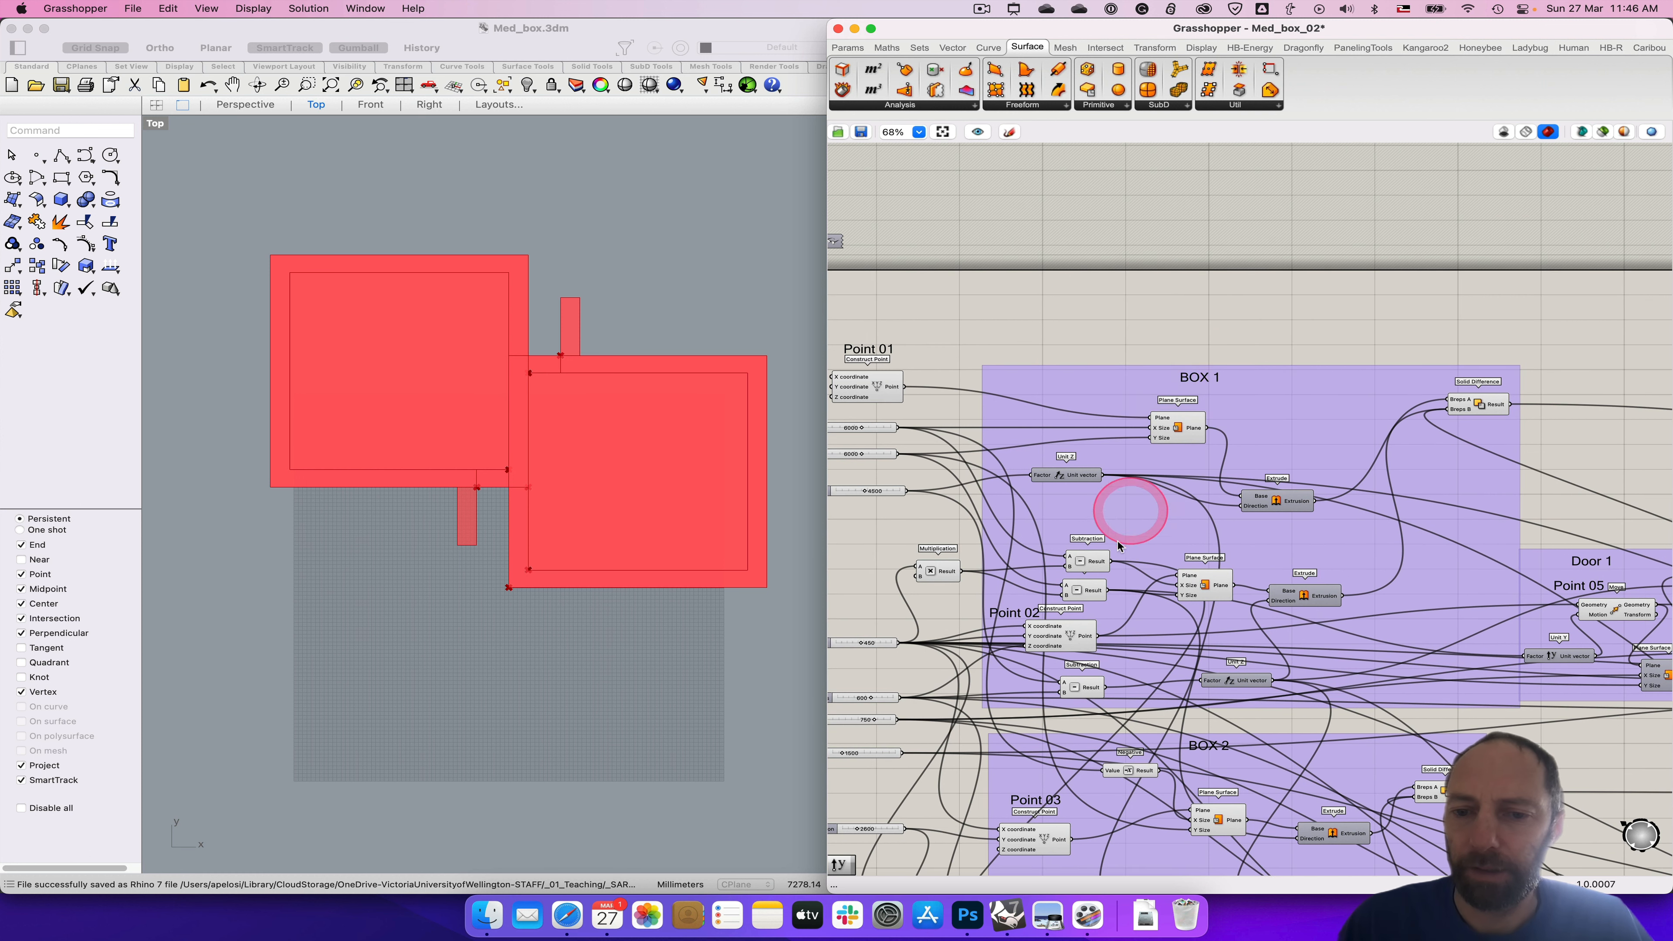
{"action": "scroll", "coordinate": [1343, 344], "scroll_direction": "right", "scroll_amount": 1}
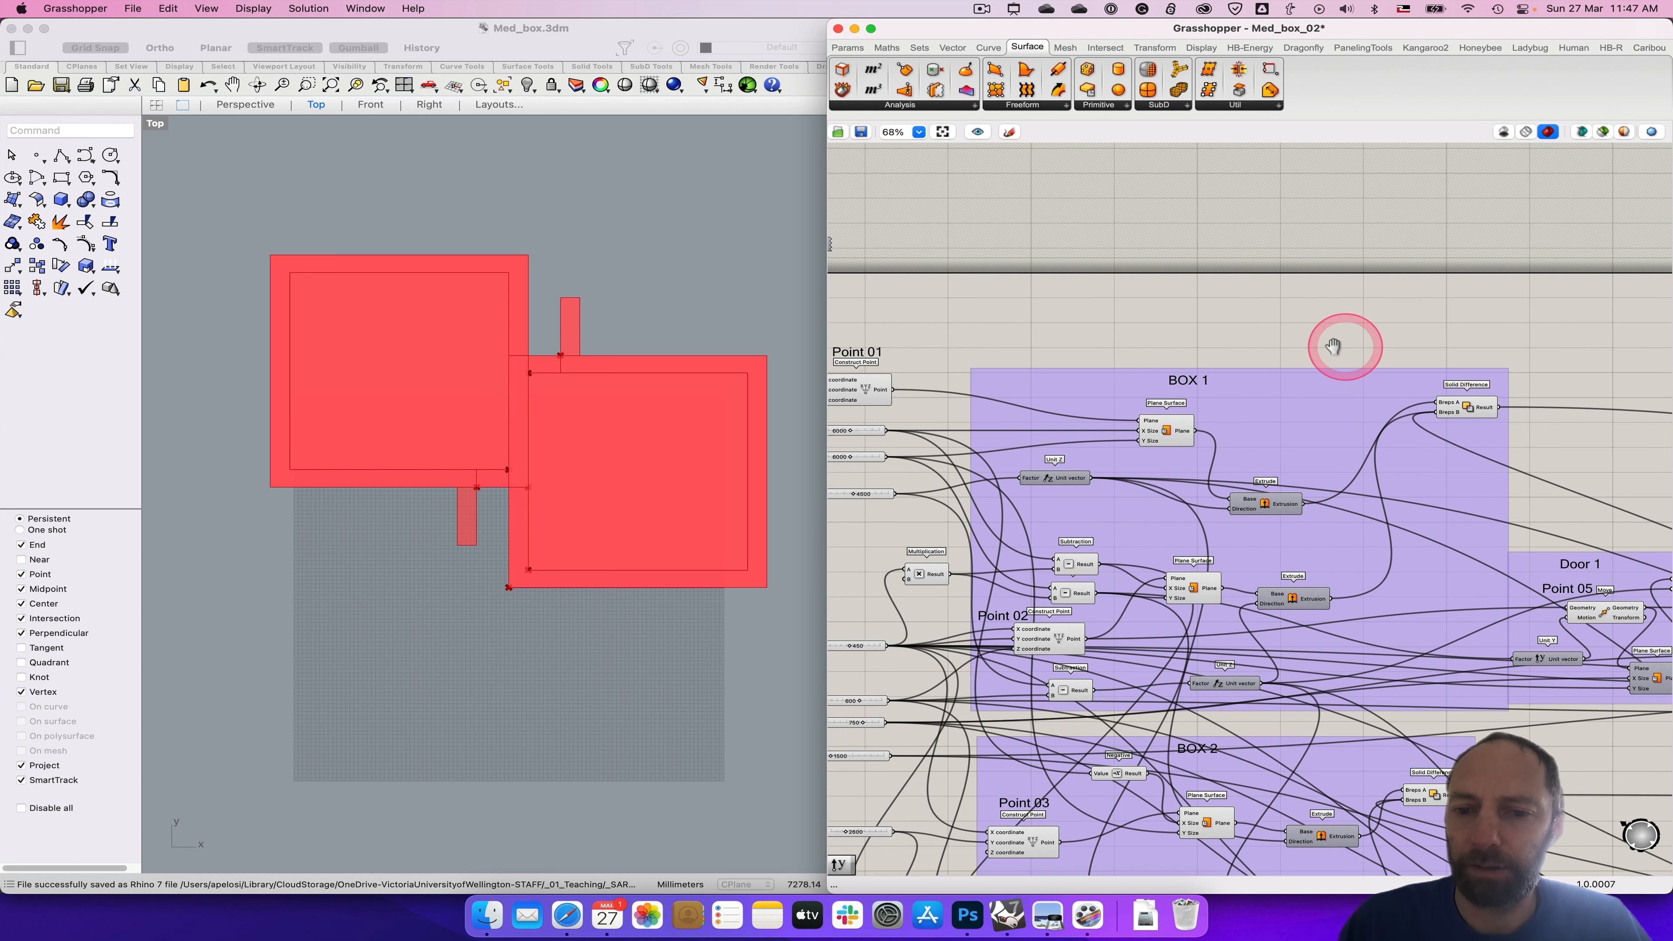
{"action": "scroll", "coordinate": [1335, 344], "scroll_direction": "up", "scroll_amount": 5}
{"action": "double_click", "coordinate": [1518, 440]}
{"action": "type", "text": "move"}
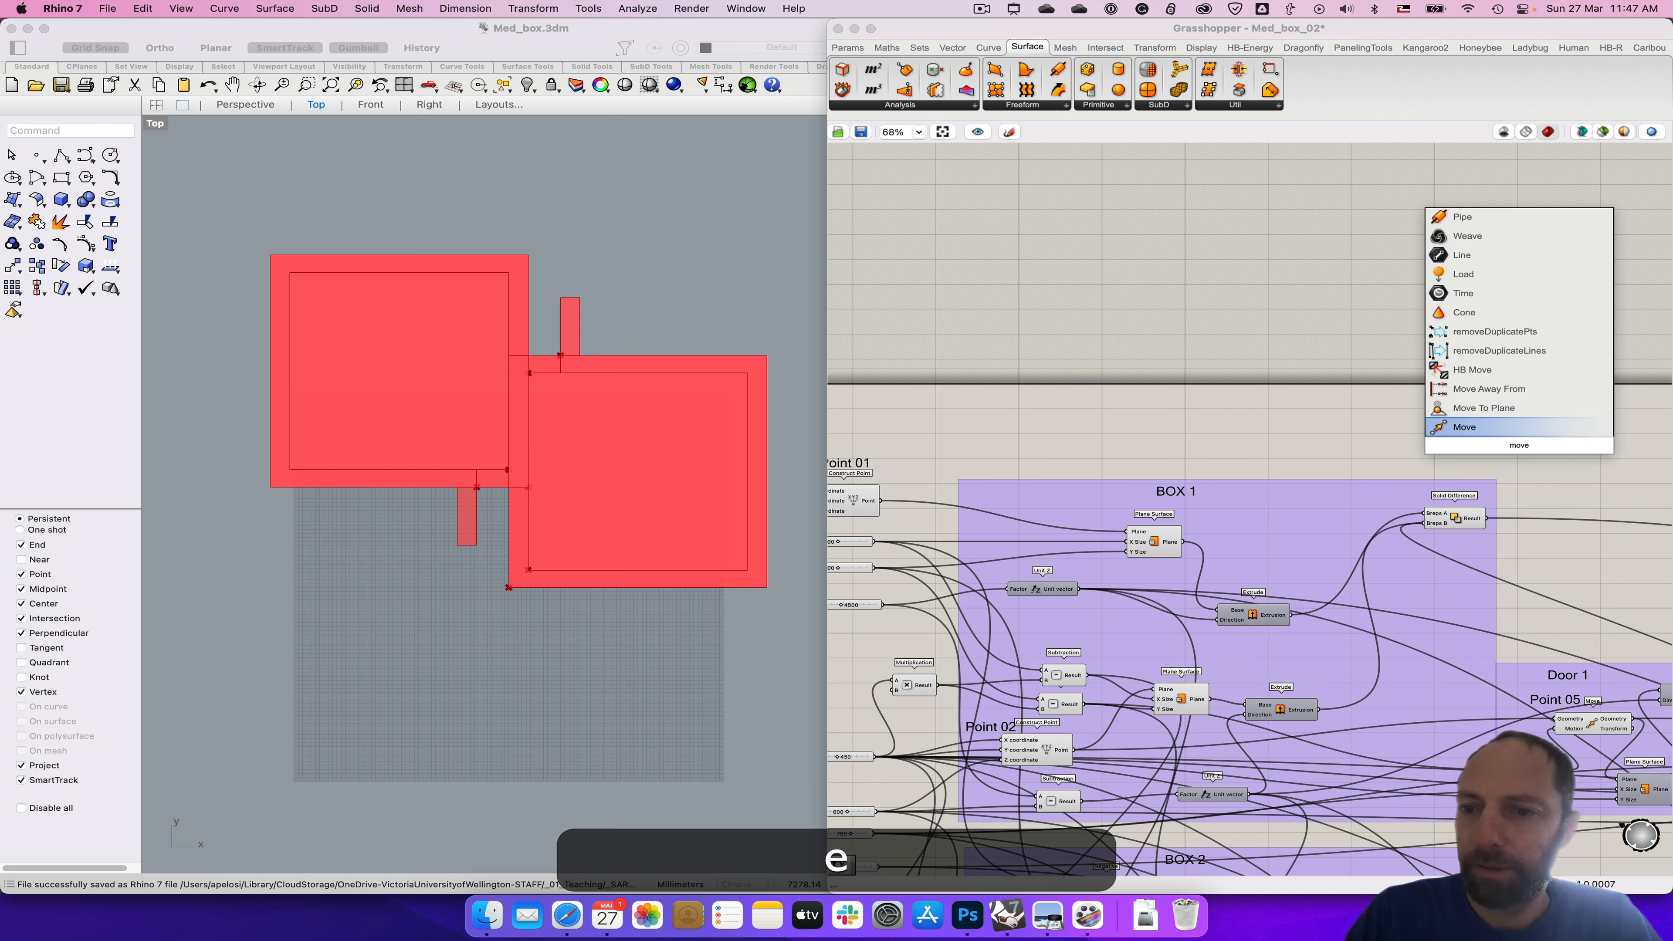
{"action": "key", "text": "Return"}
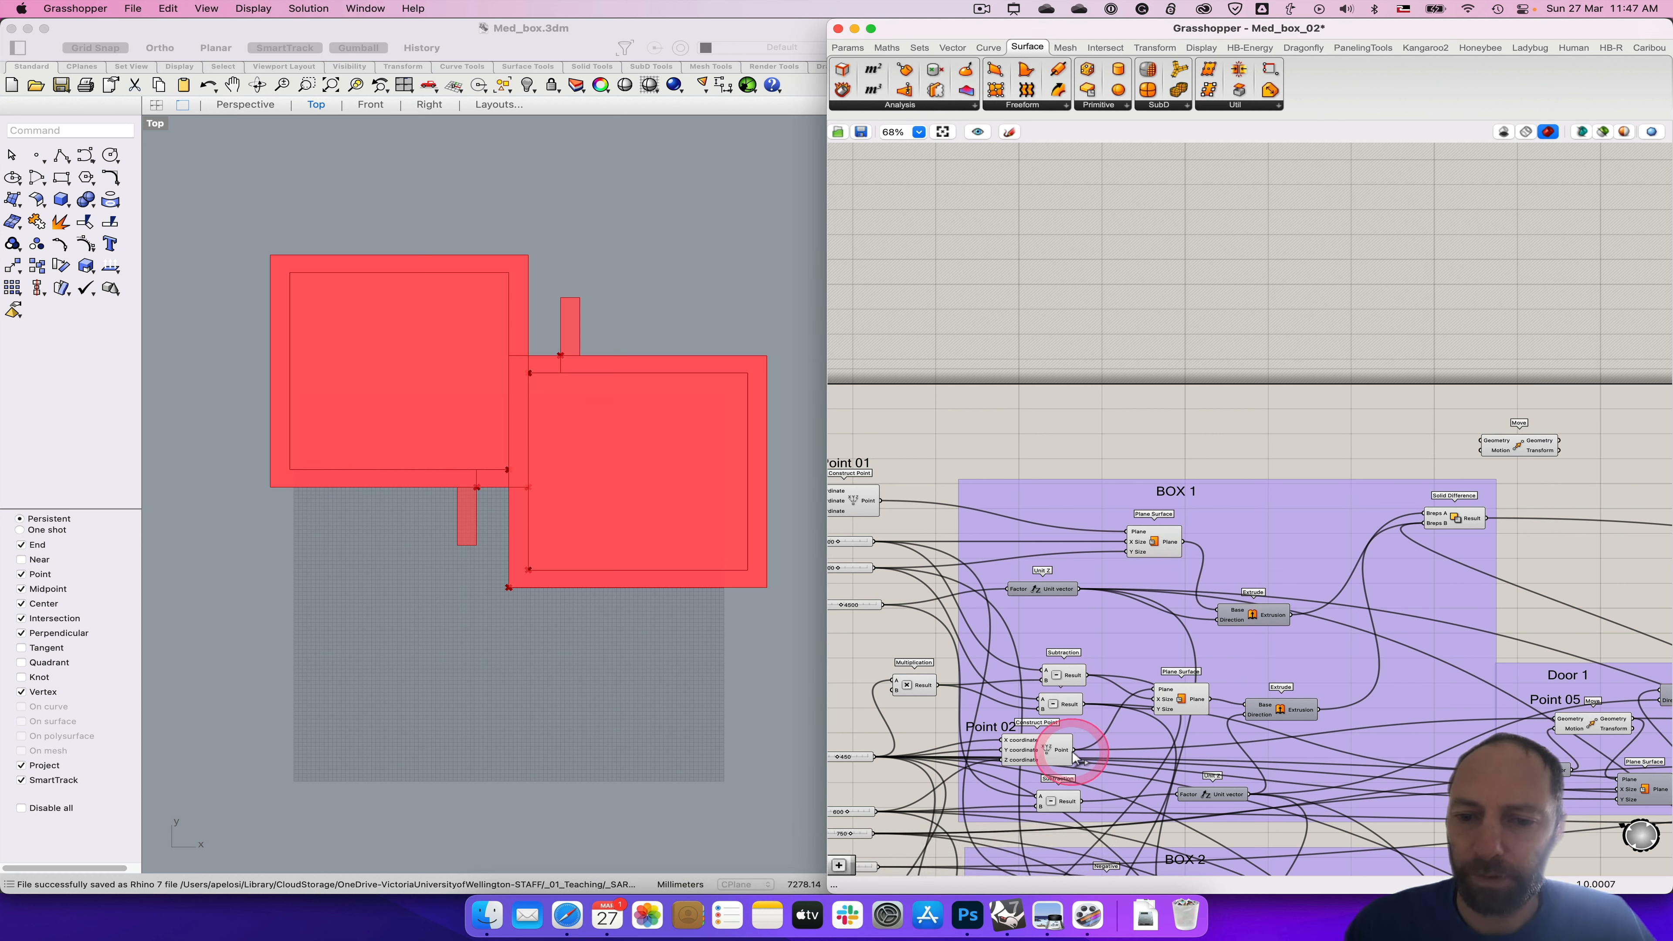
{"action": "left_click_drag", "start_coordinate": [1073, 751], "coordinate": [1542, 444]}
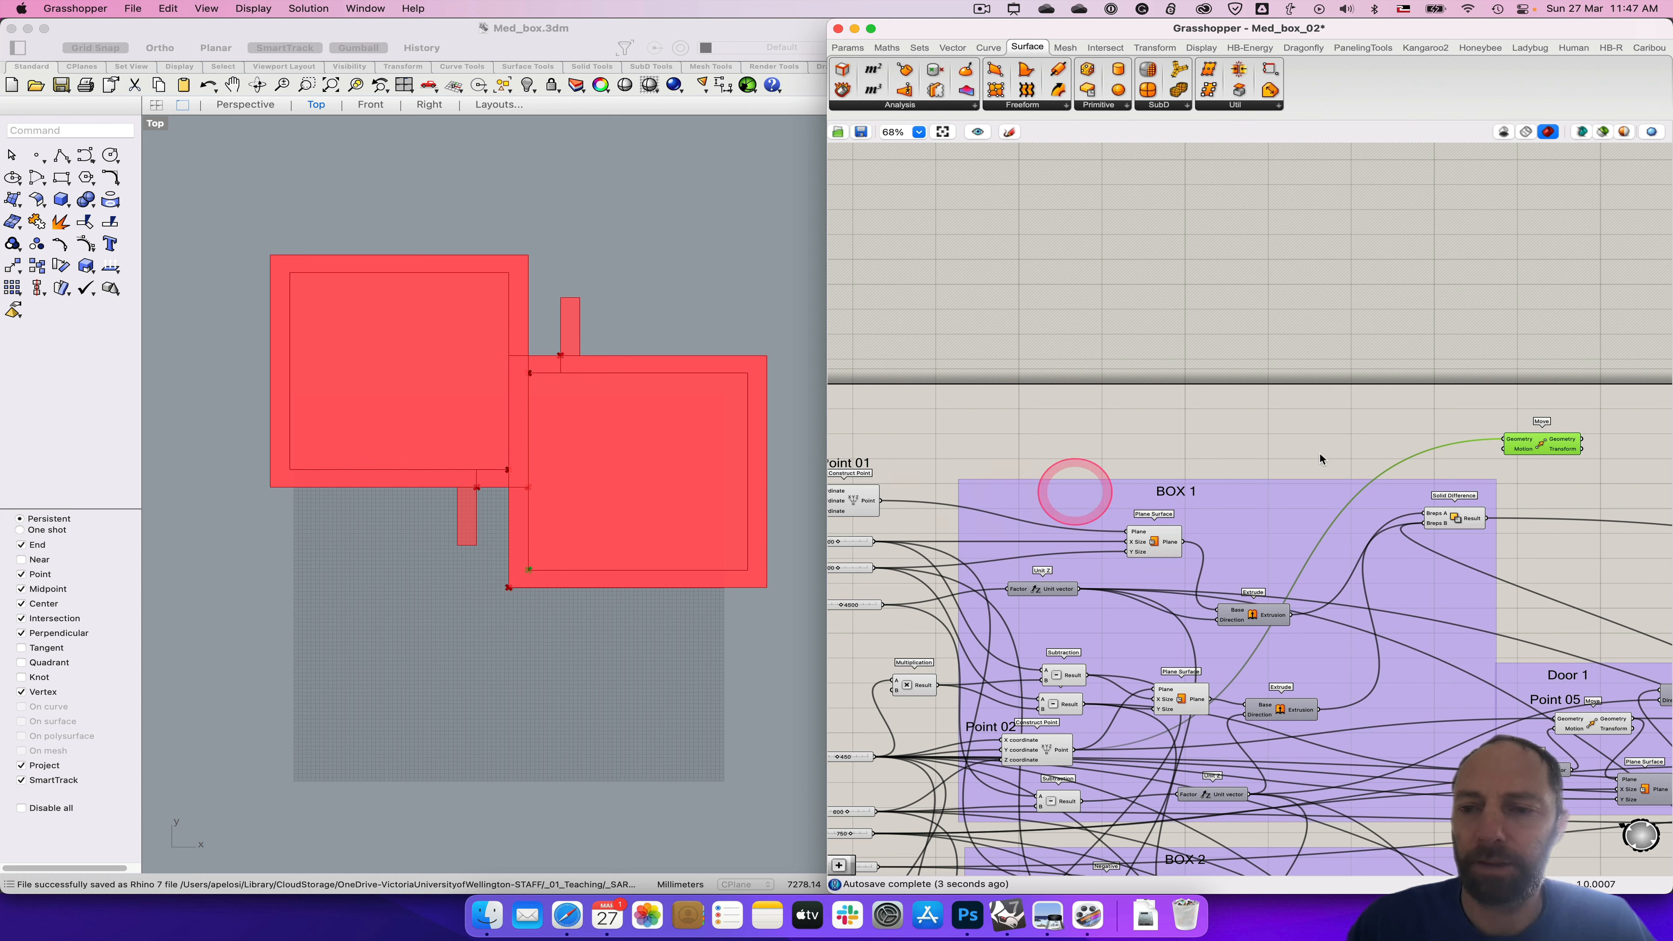
Step: Add a Unit X component and connect its Unit vector output to the new Move component's Motion input
{"action": "double_click", "coordinate": [1373, 449]}
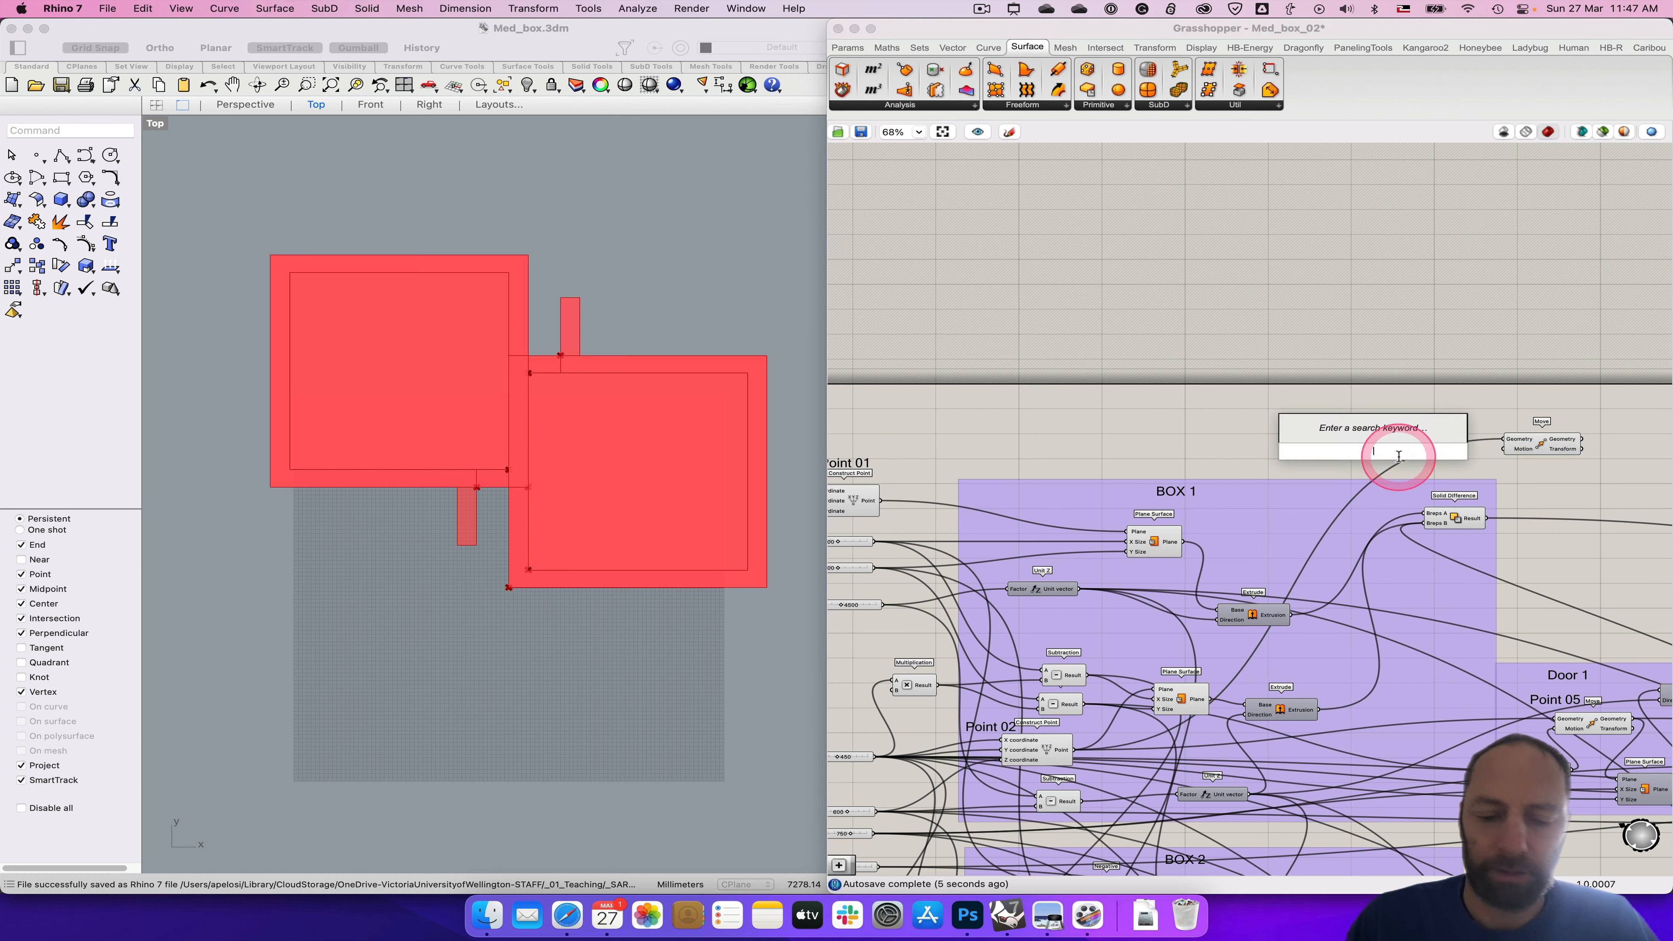
{"action": "type", "text": "x"}
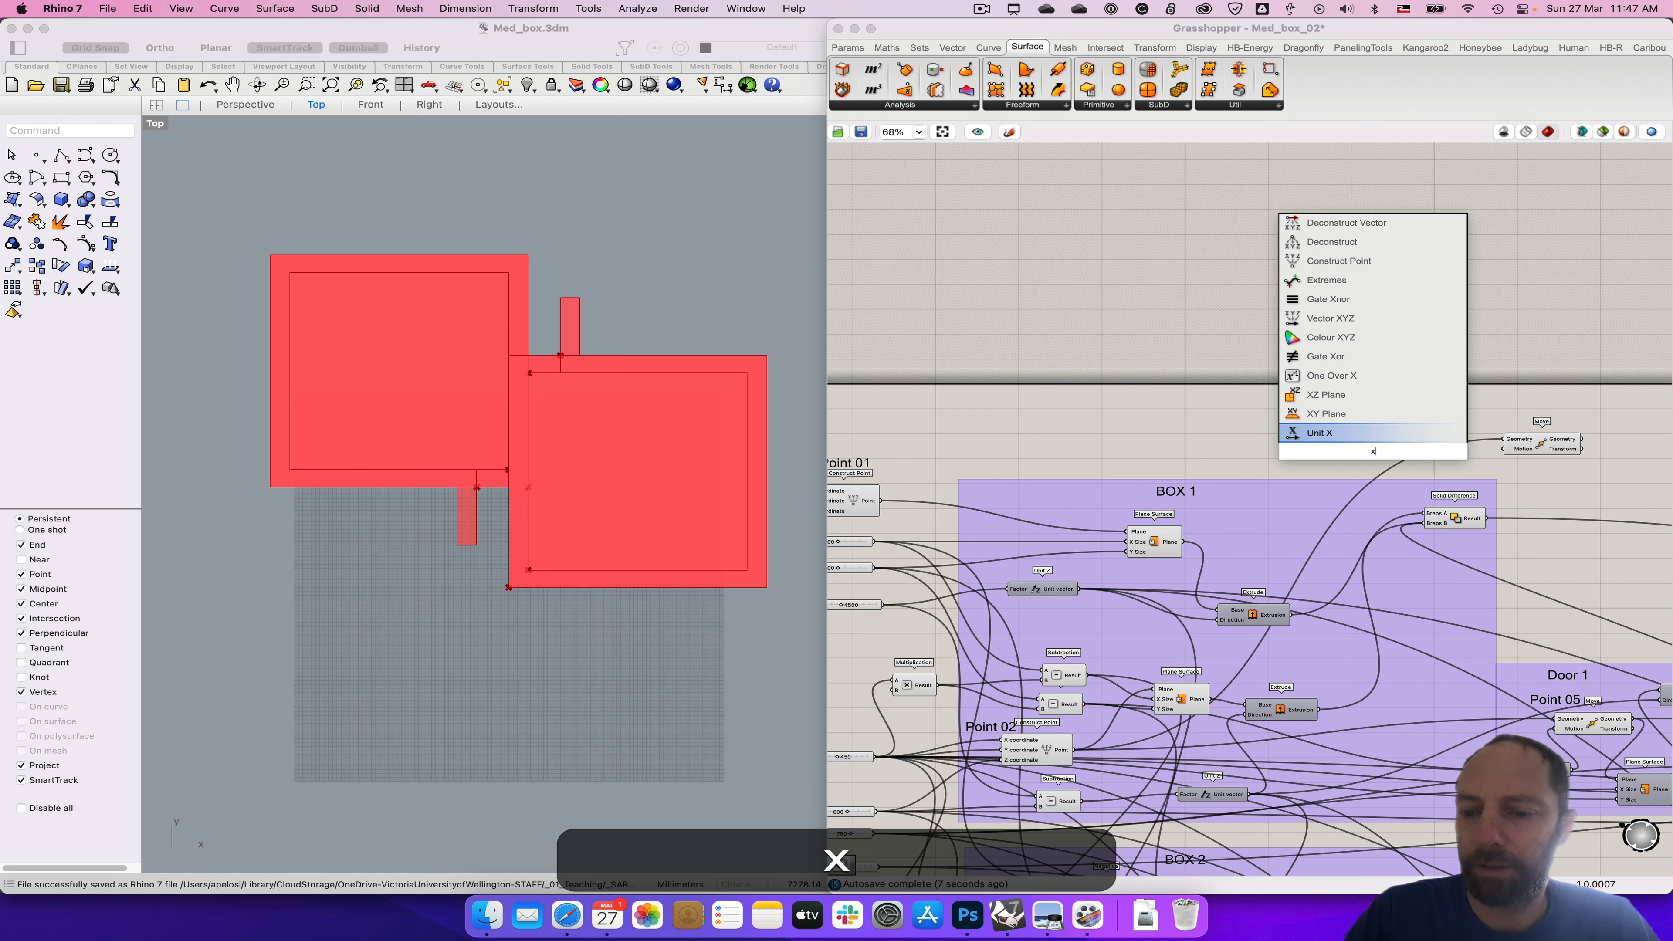
{"action": "key", "text": "Return"}
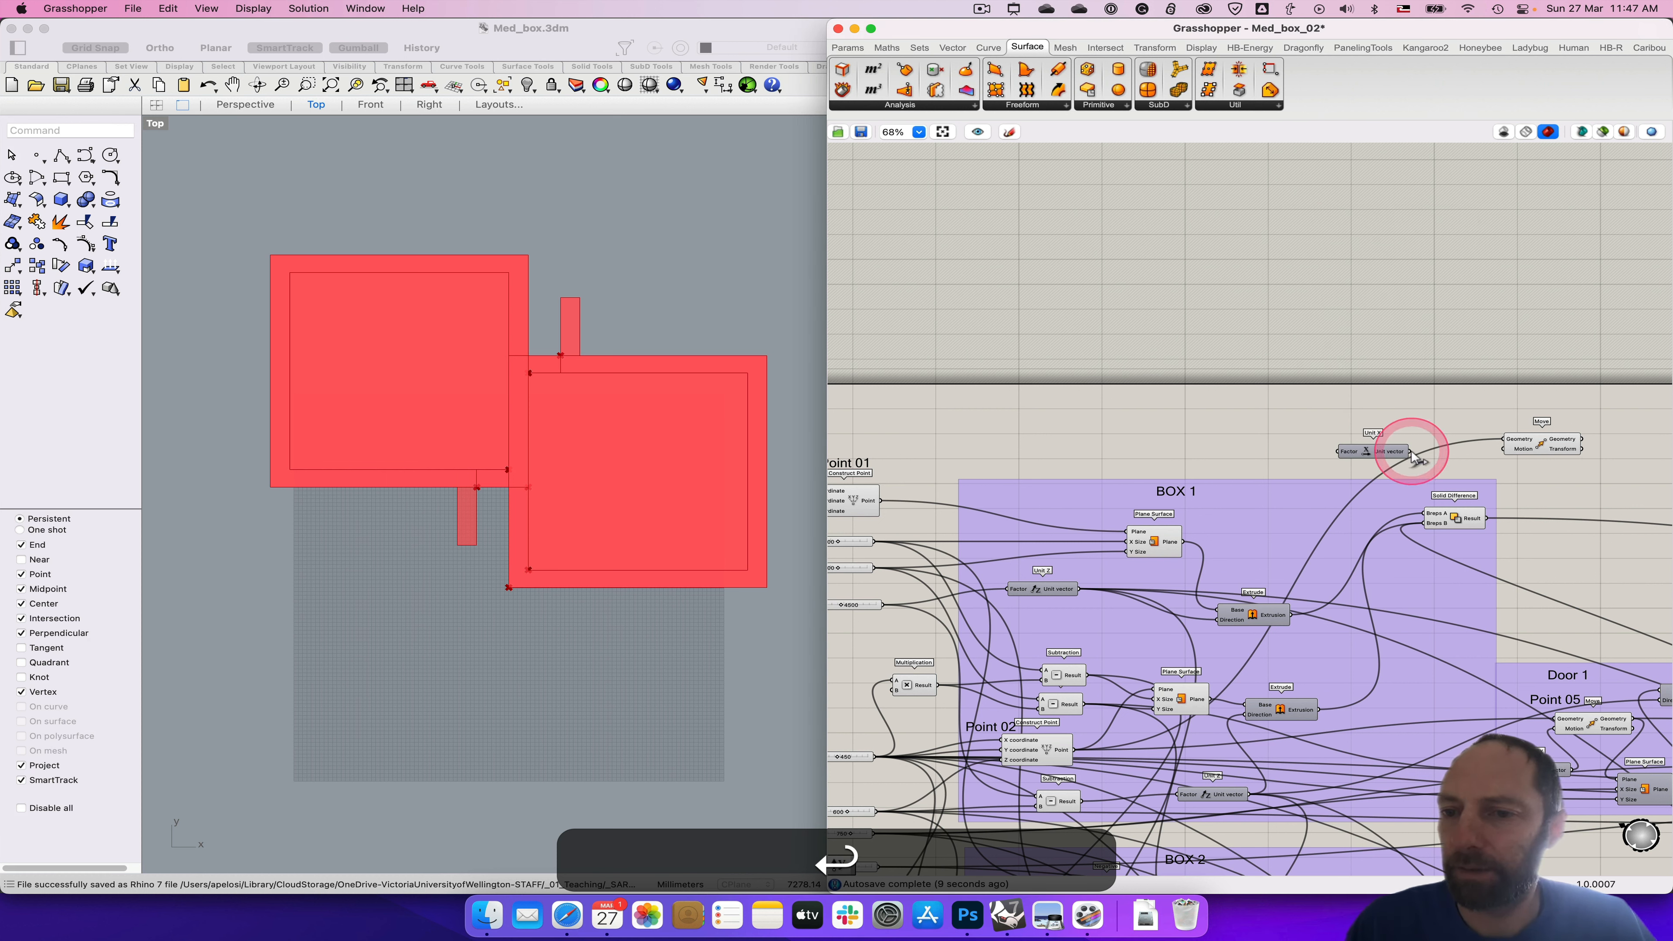
{"action": "left_click_drag", "start_coordinate": [1410, 452], "coordinate": [1552, 442]}
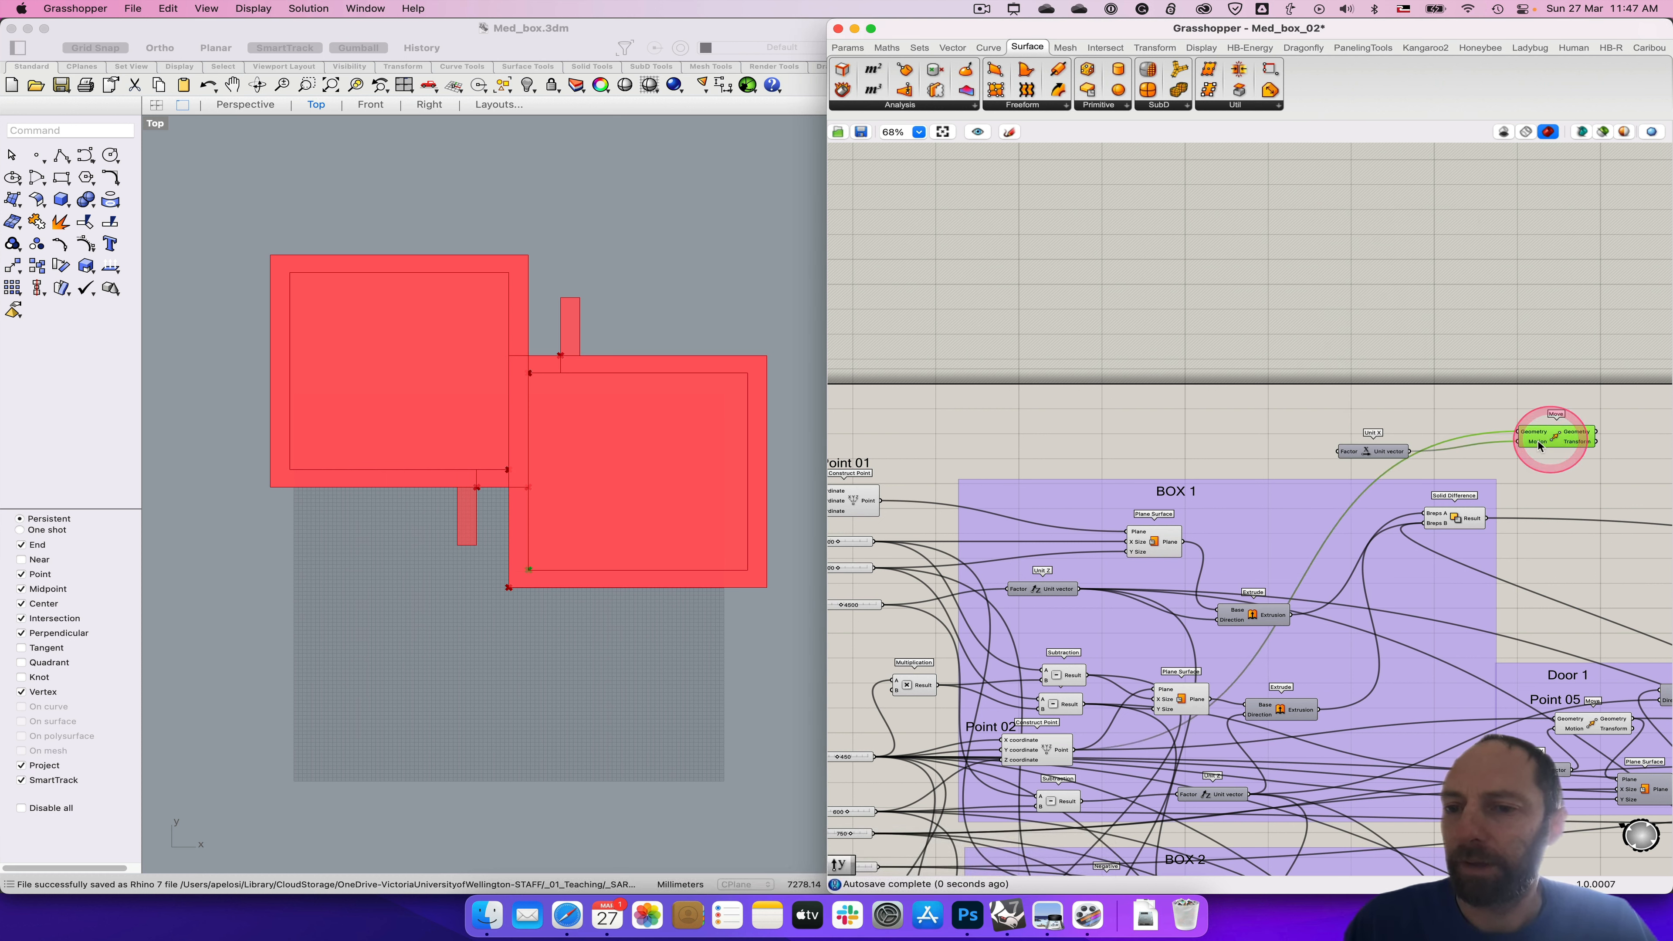
{"action": "left_click_drag", "start_coordinate": [1368, 463], "coordinate": [1367, 456]}
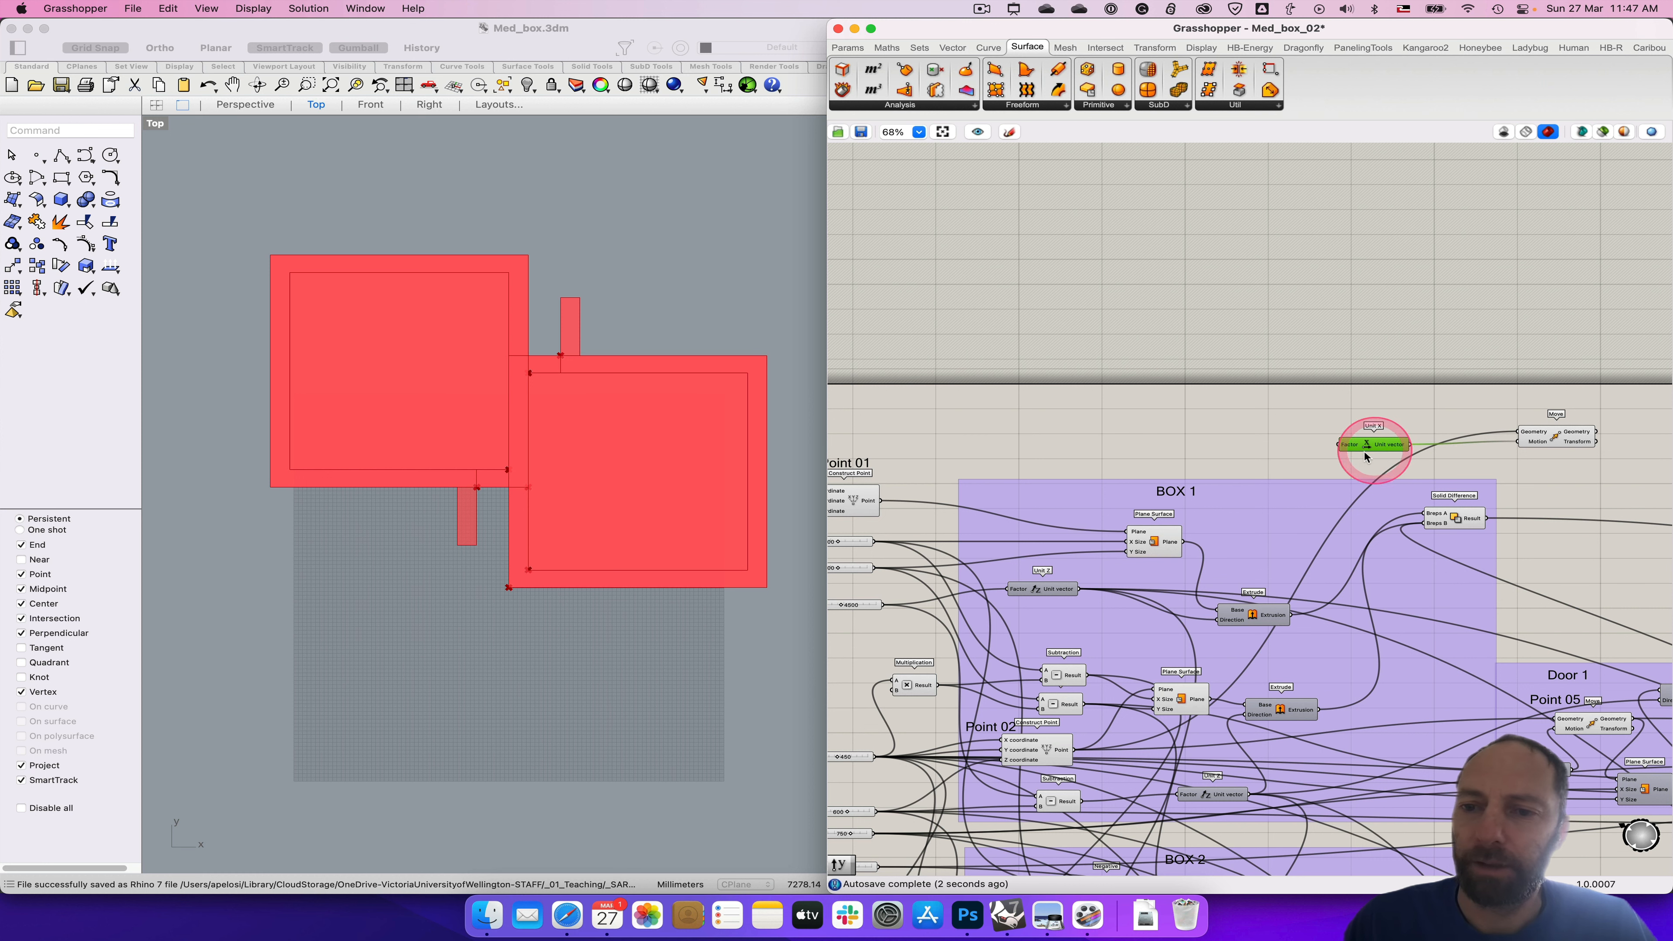
Step: Add a Subtraction component above BOX 1 and connect the X width slider to its A input
{"action": "right_click_drag", "start_coordinate": [1020, 440], "coordinate": [1107, 418]}
{"action": "left_click", "coordinate": [904, 521]}
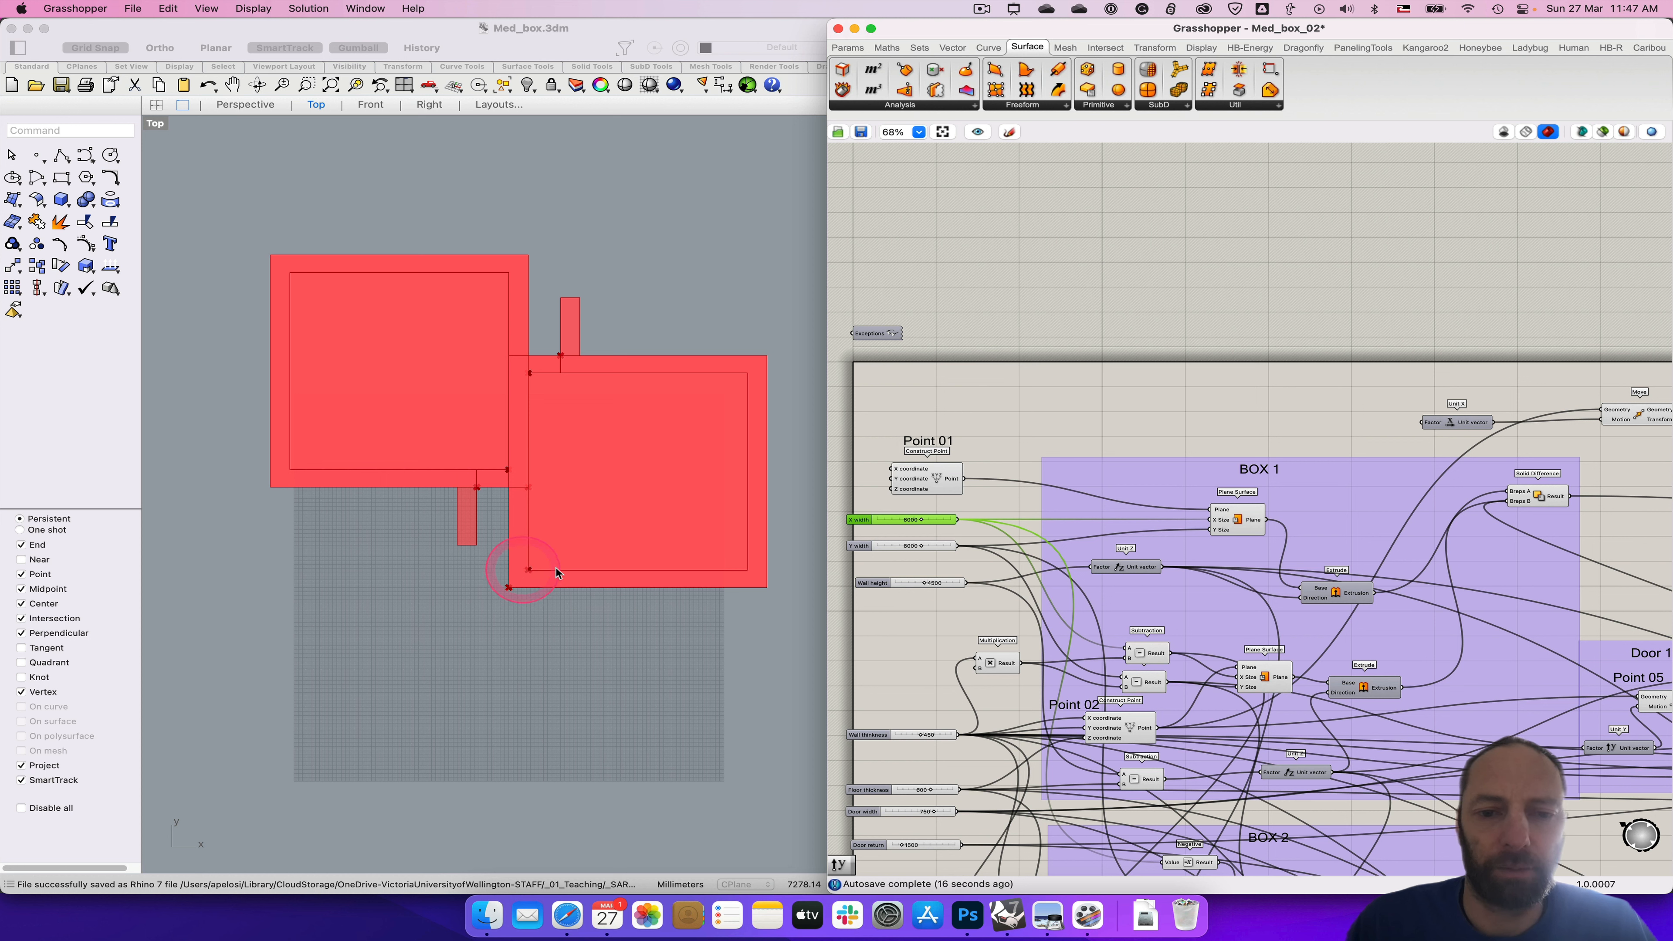
{"action": "right_click_drag", "start_coordinate": [1179, 448], "coordinate": [1105, 414]}
{"action": "left_click", "coordinate": [512, 587]}
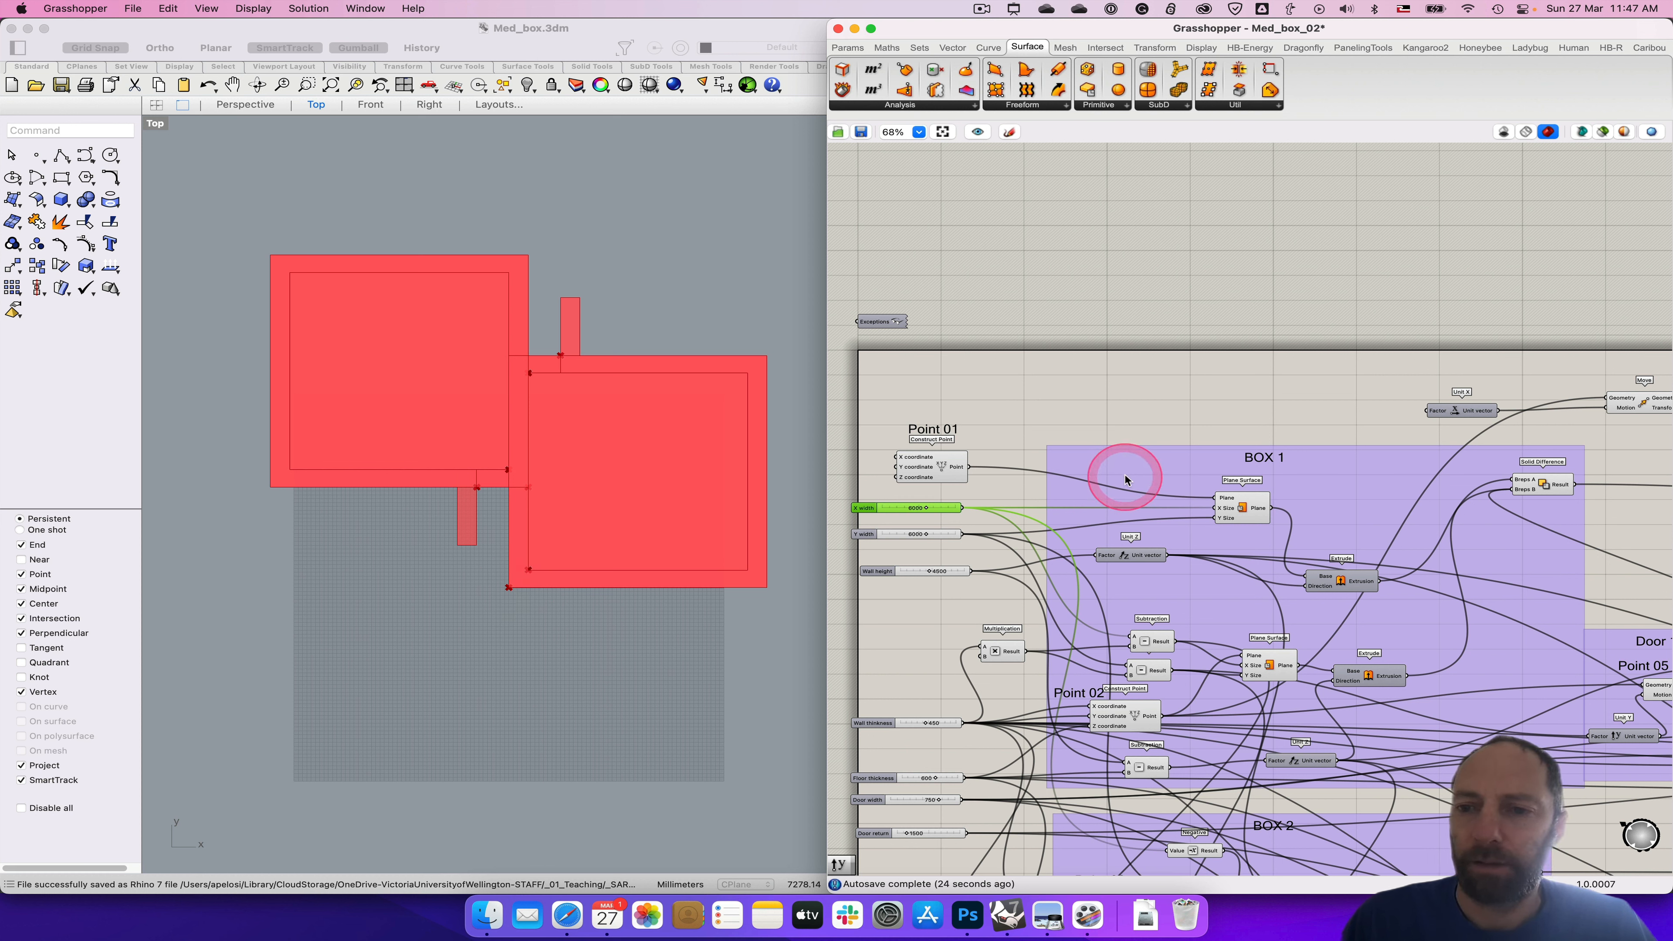
{"action": "double_click", "coordinate": [1250, 411]}
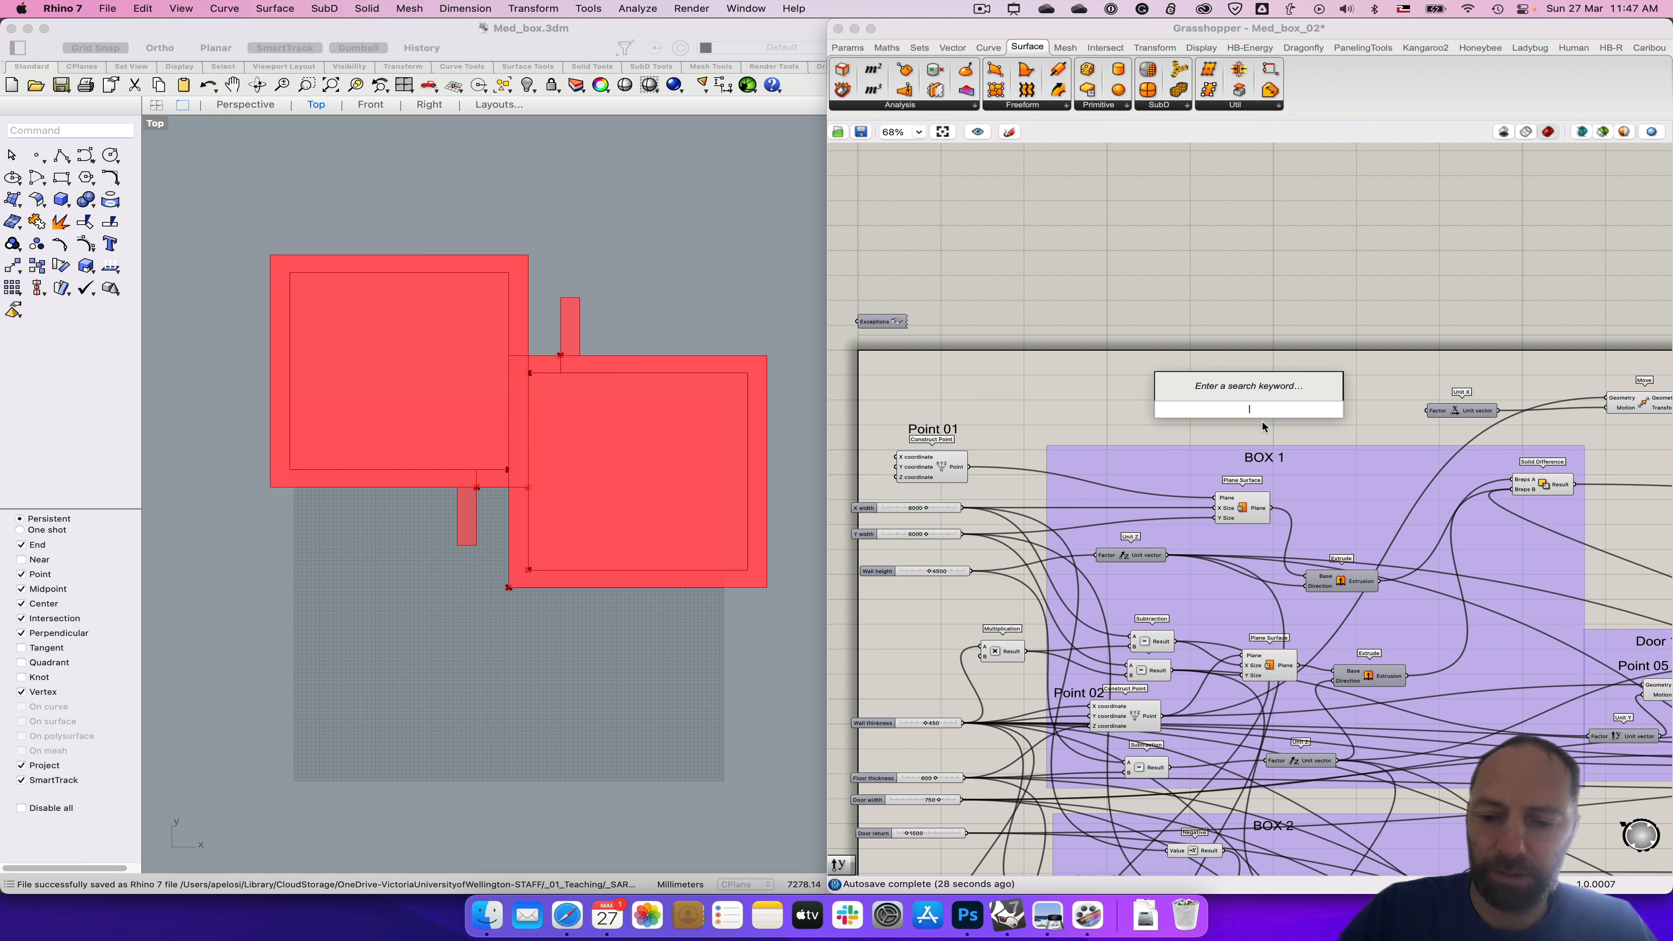
{"action": "type", "text": "-"}
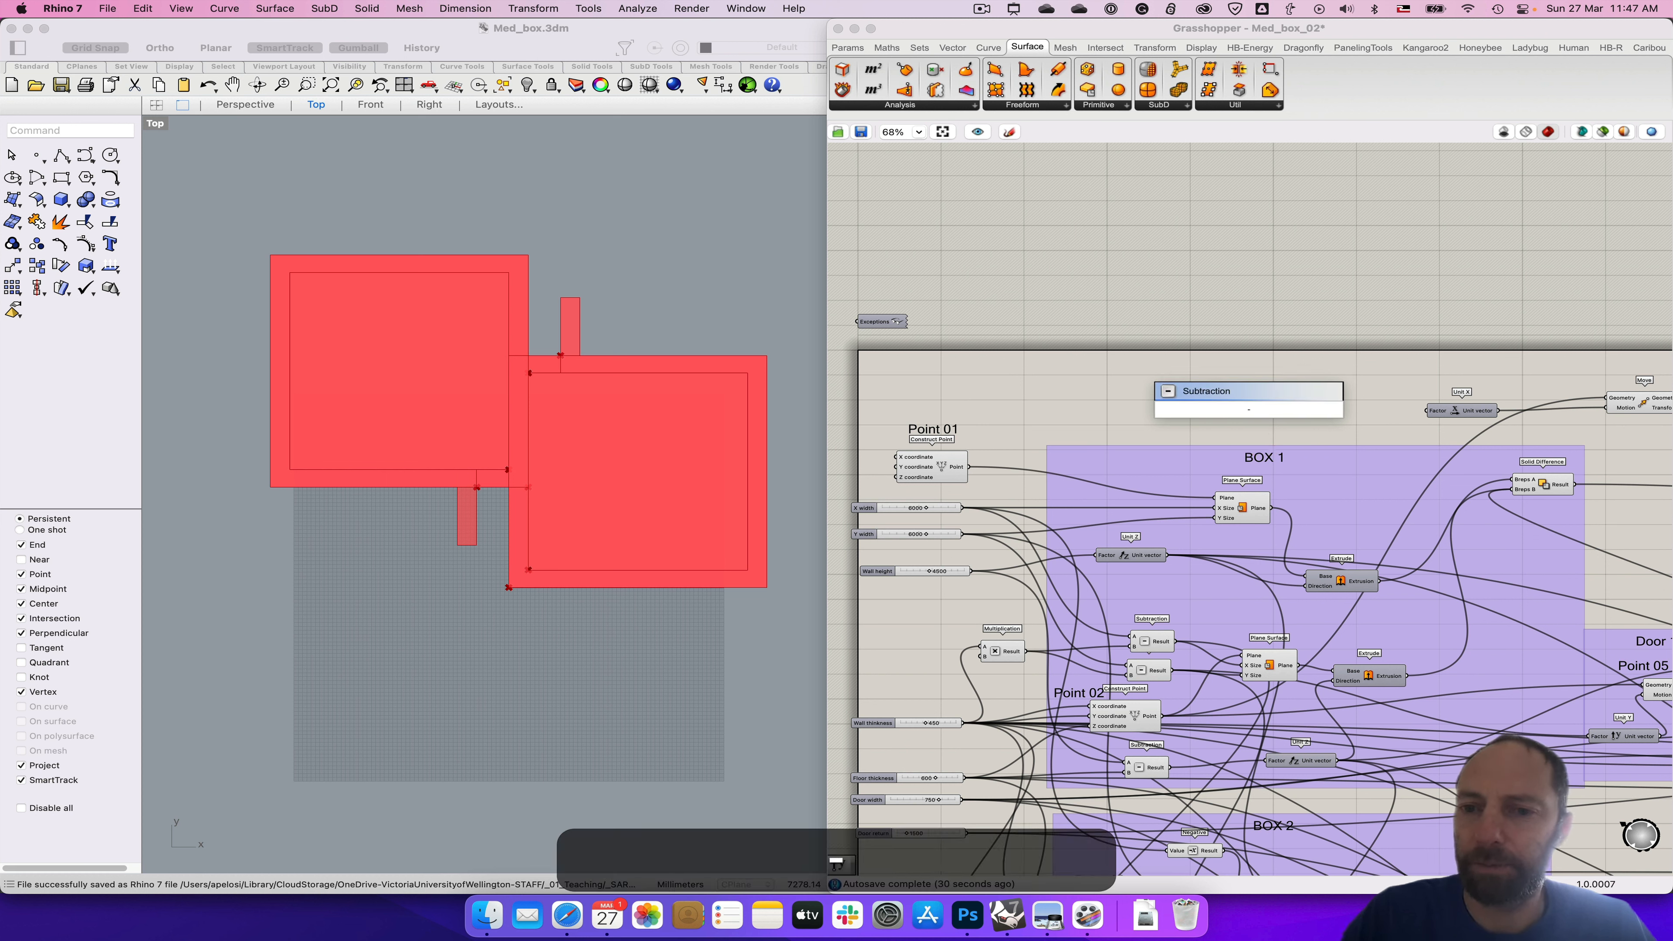
{"action": "key", "text": "Return"}
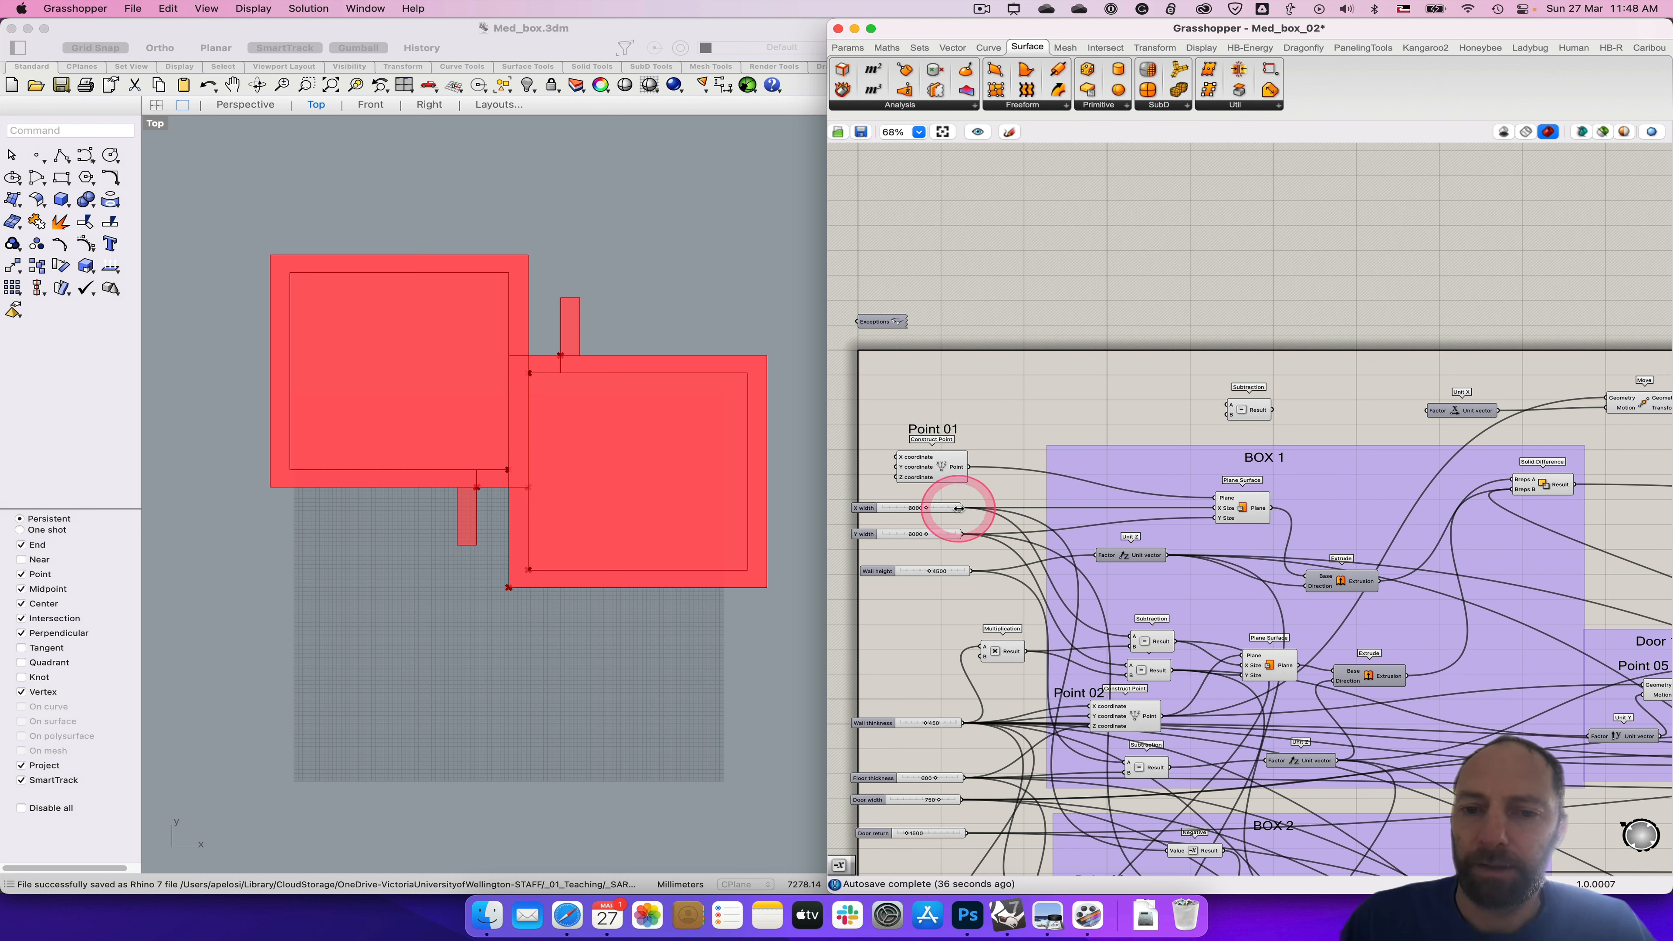
{"action": "left_click_drag", "start_coordinate": [965, 515], "coordinate": [1296, 400]}
{"action": "left_click", "coordinate": [516, 575]}
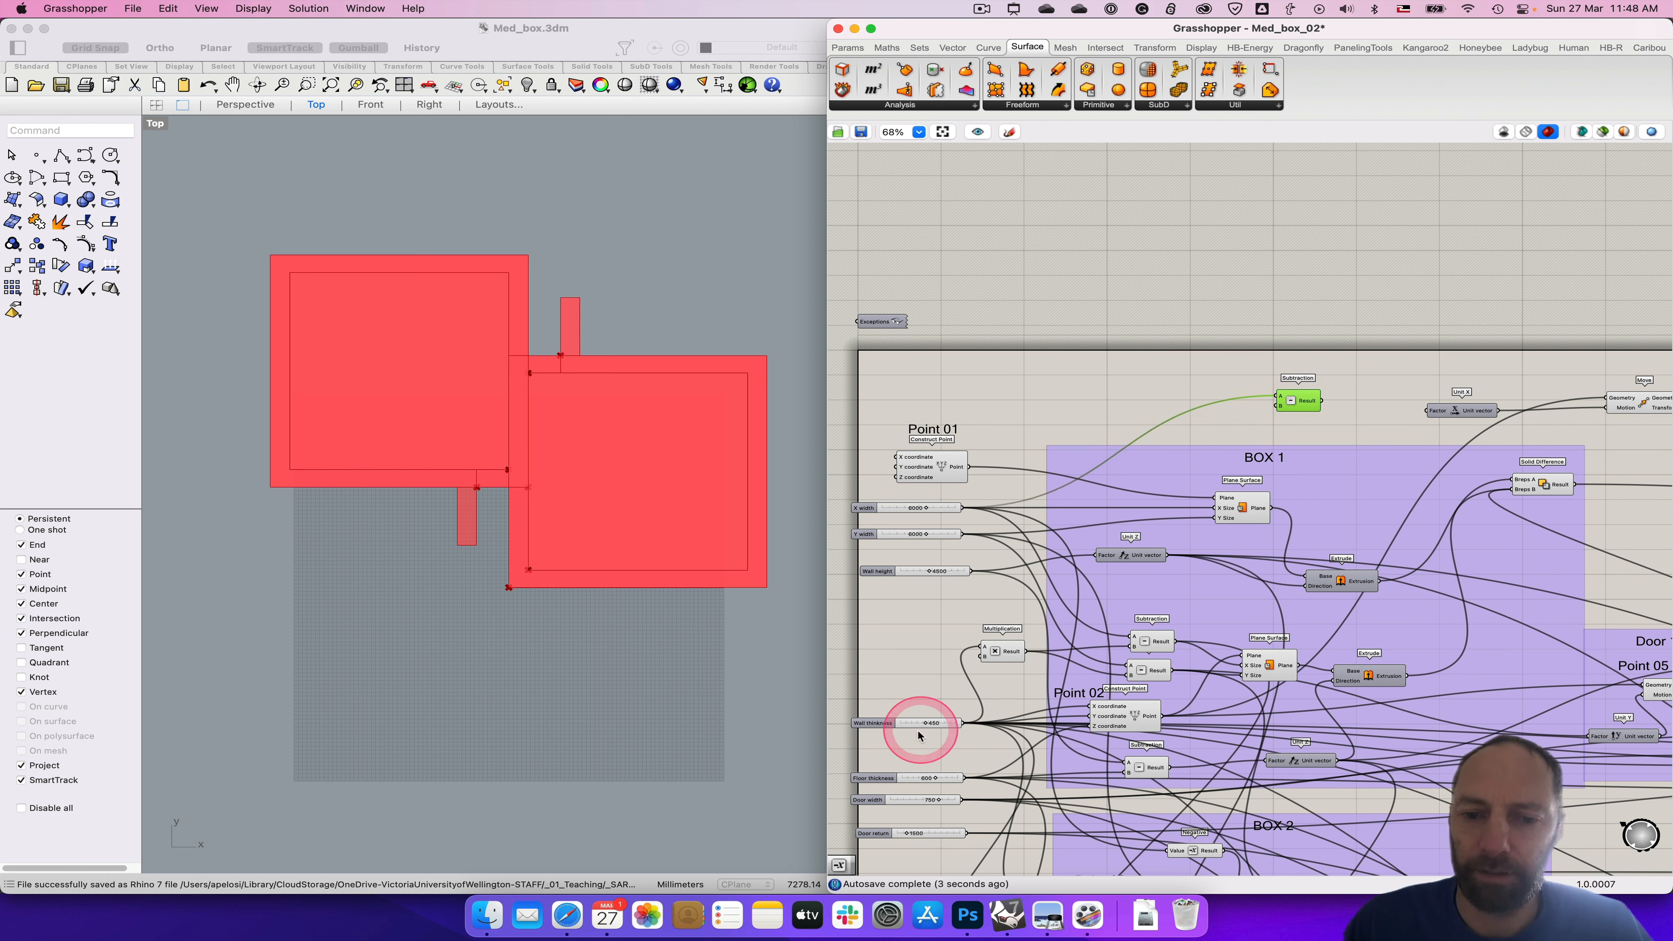
Step: Connect the wall thickness Multiplication result to input B of the new Subtraction component
{"action": "left_click", "coordinate": [992, 655]}
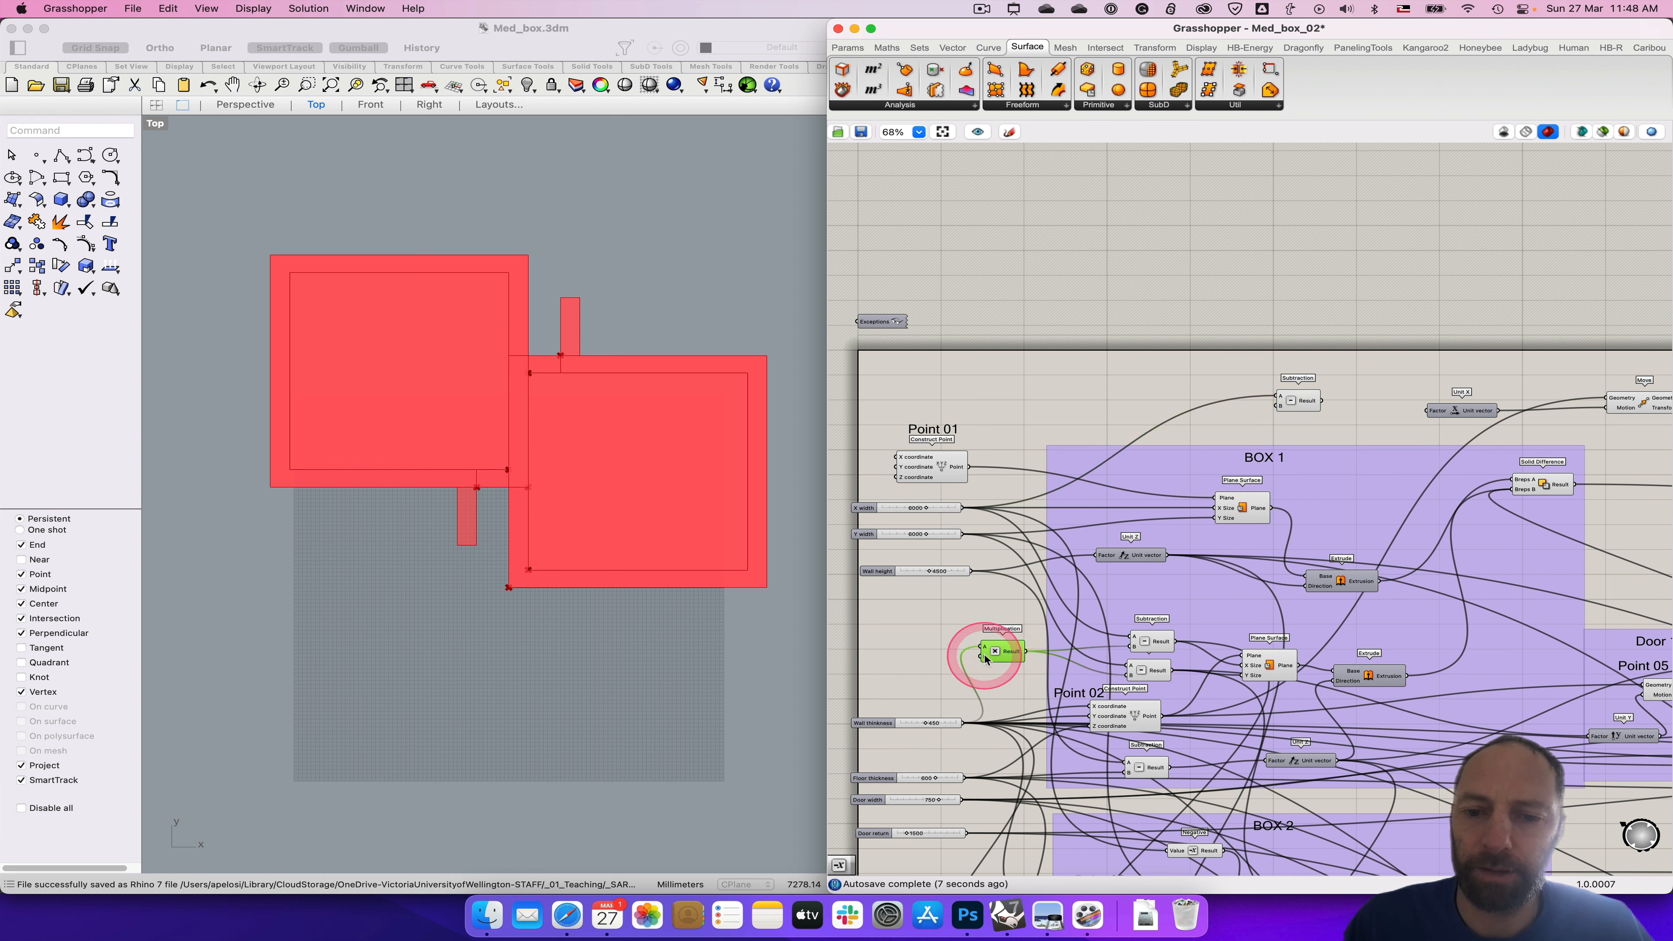
{"action": "mouse_move", "coordinate": [1016, 657]}
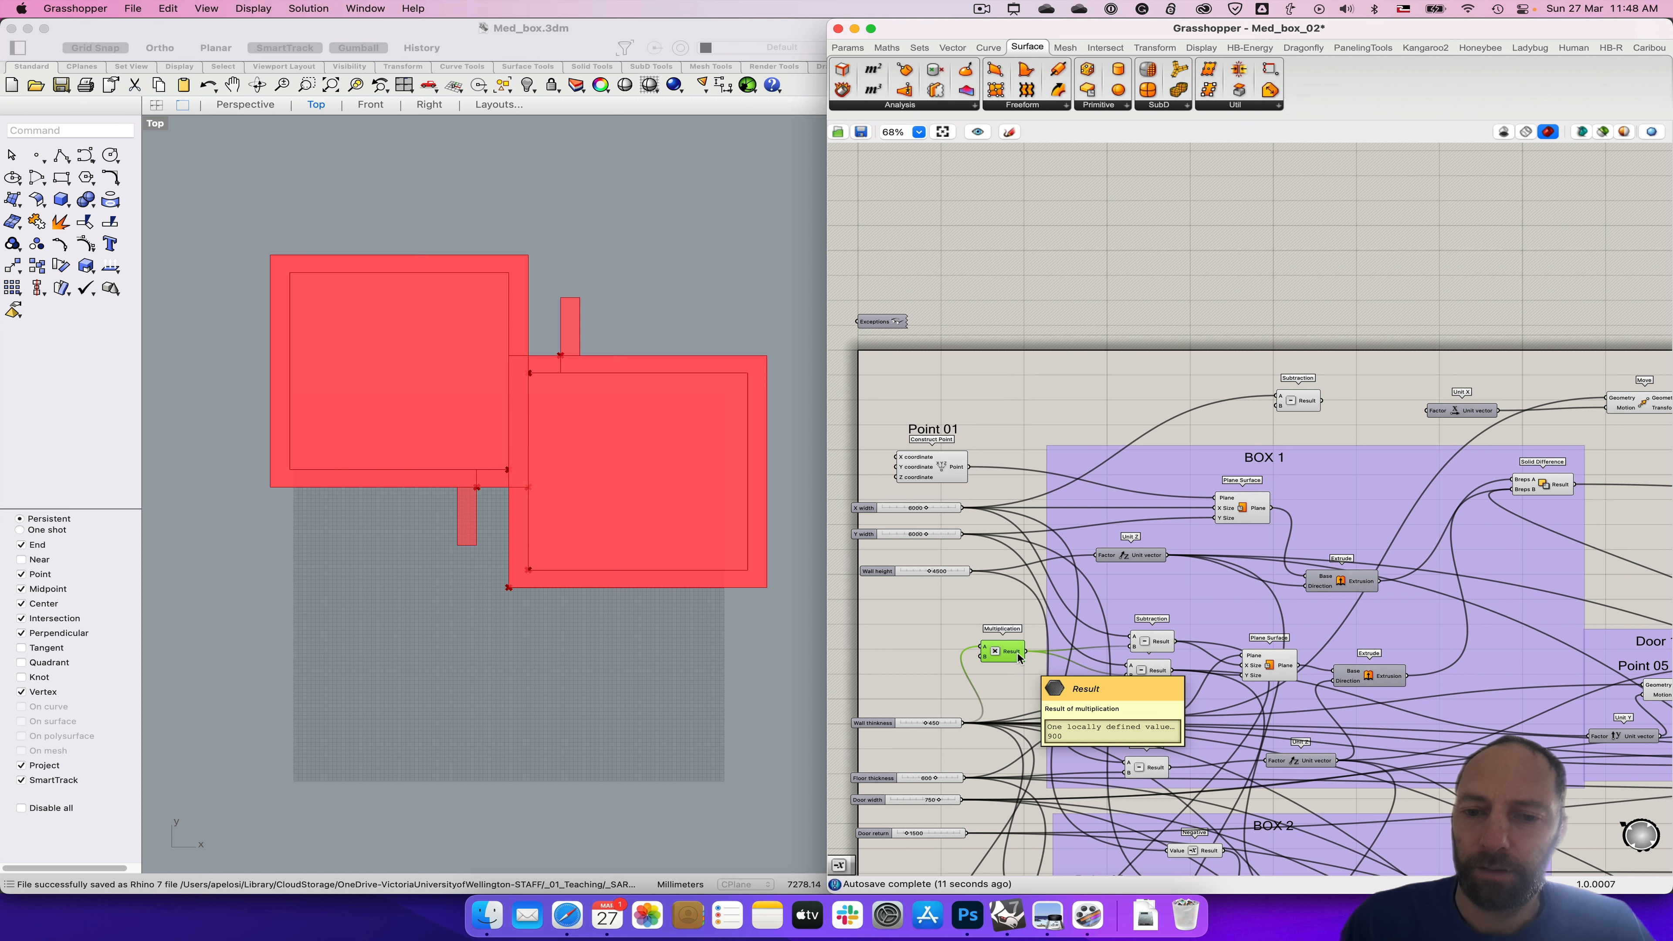
{"action": "left_click", "coordinate": [1019, 655]}
{"action": "mouse_move", "coordinate": [1014, 654]}
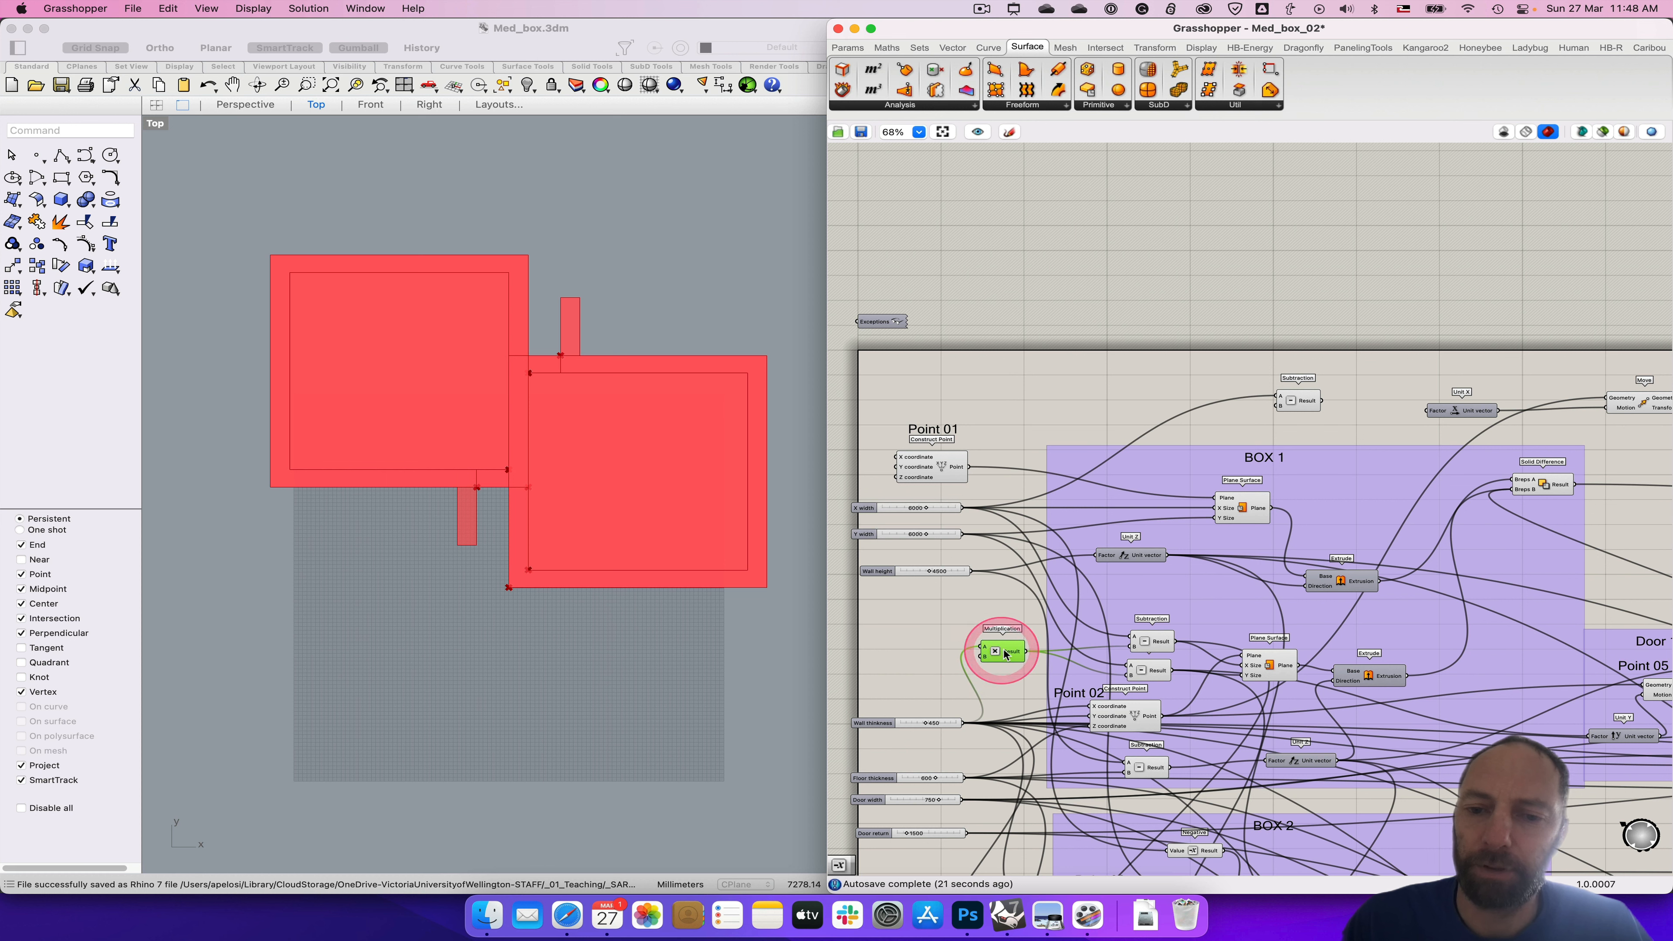
{"action": "left_click_drag", "start_coordinate": [1026, 654], "coordinate": [1254, 395]}
{"action": "left_click", "coordinate": [546, 608]}
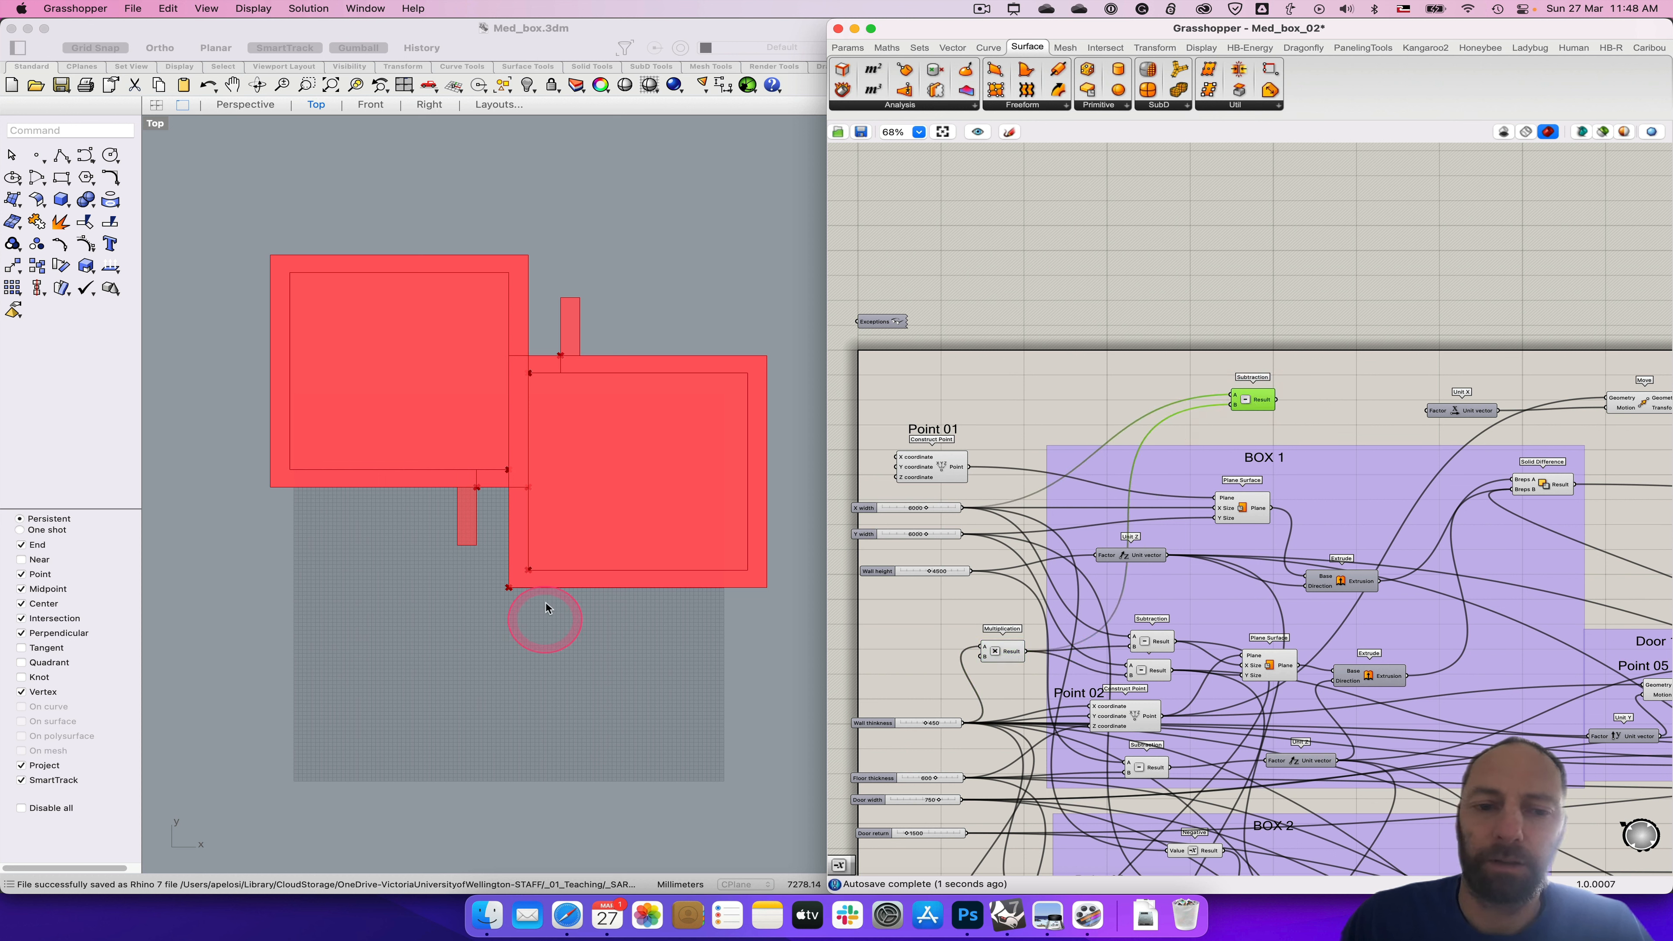
{"action": "left_click", "coordinate": [531, 570]}
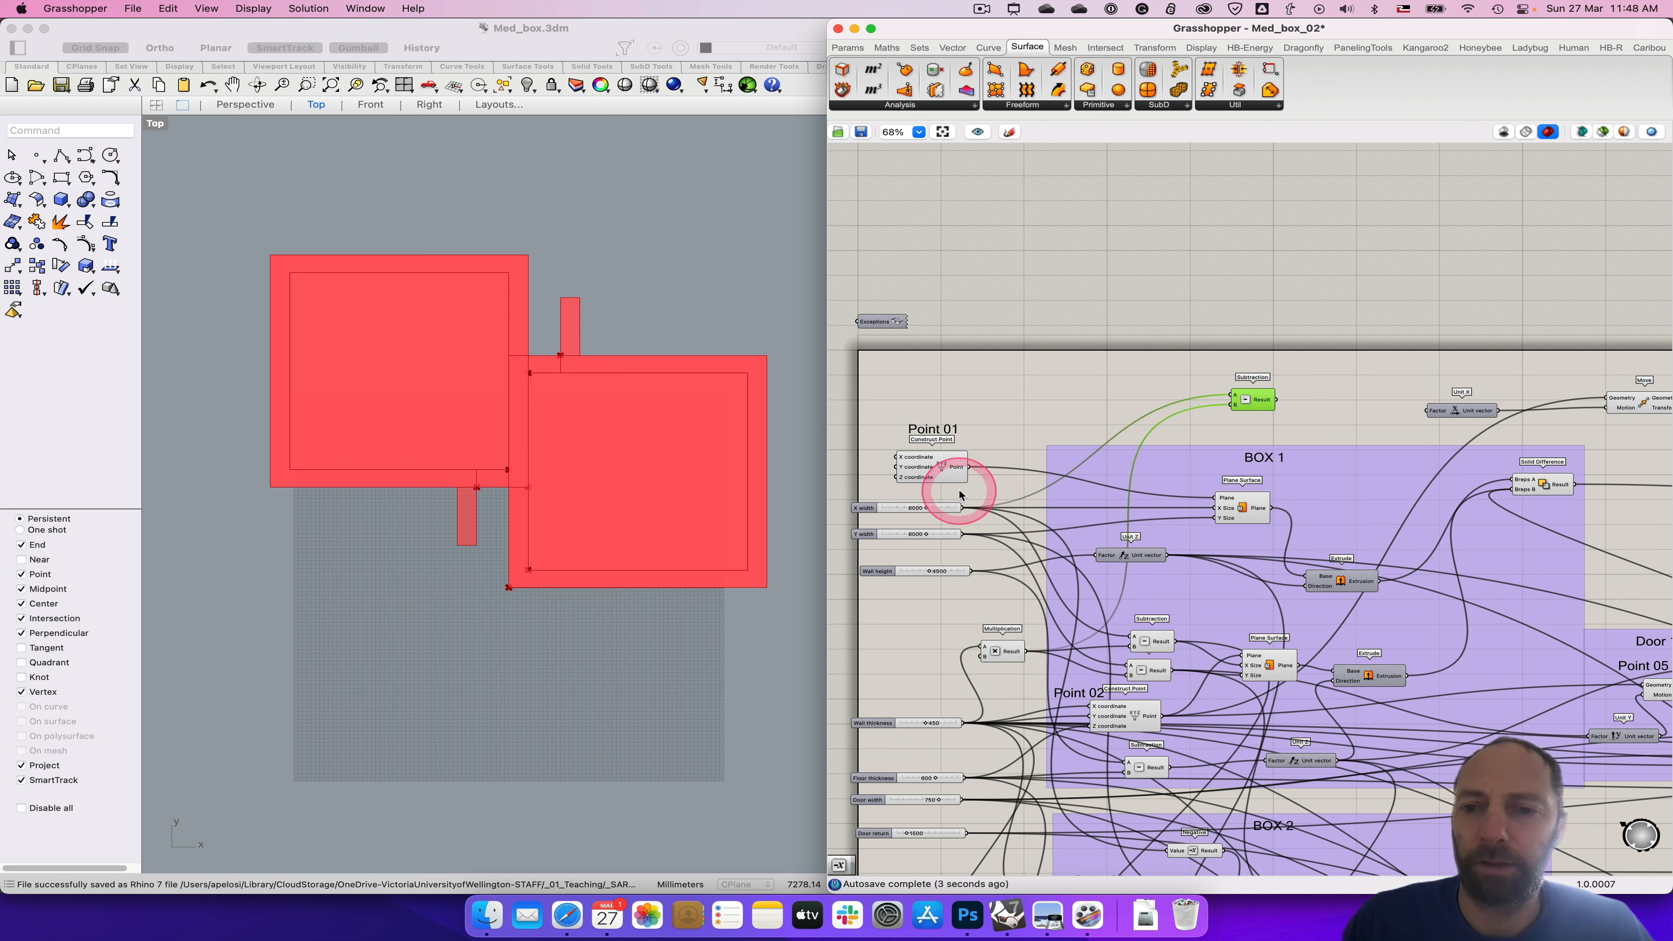
{"action": "left_click_drag", "start_coordinate": [1258, 398], "coordinate": [1221, 401]}
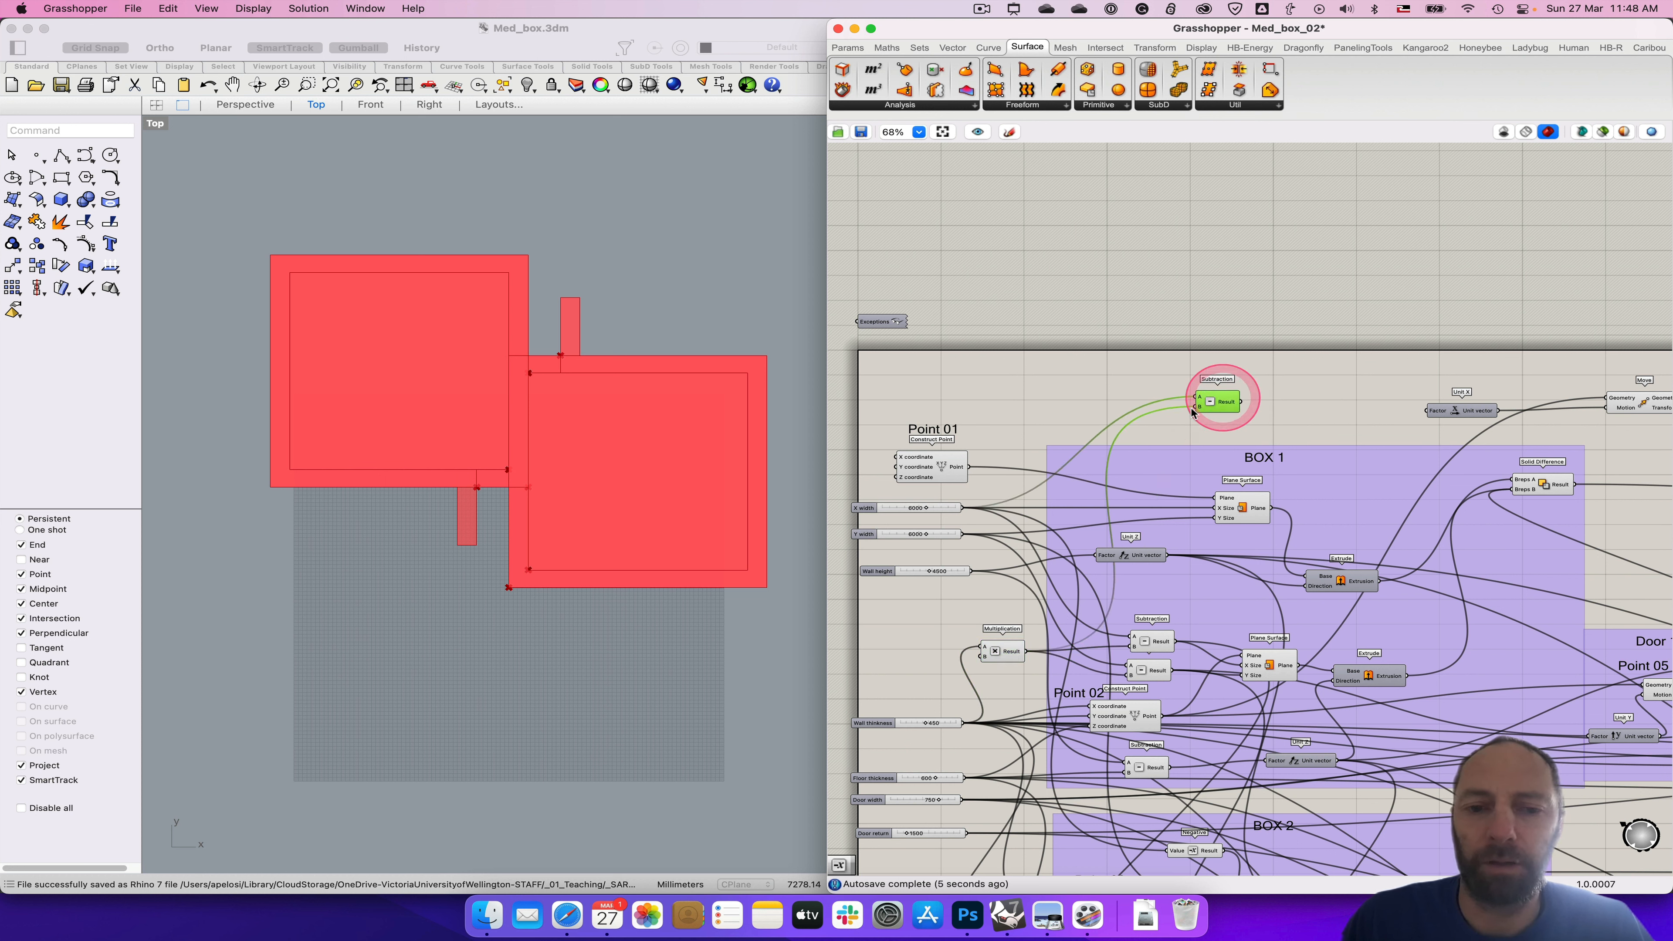
{"action": "left_click", "coordinate": [690, 542]}
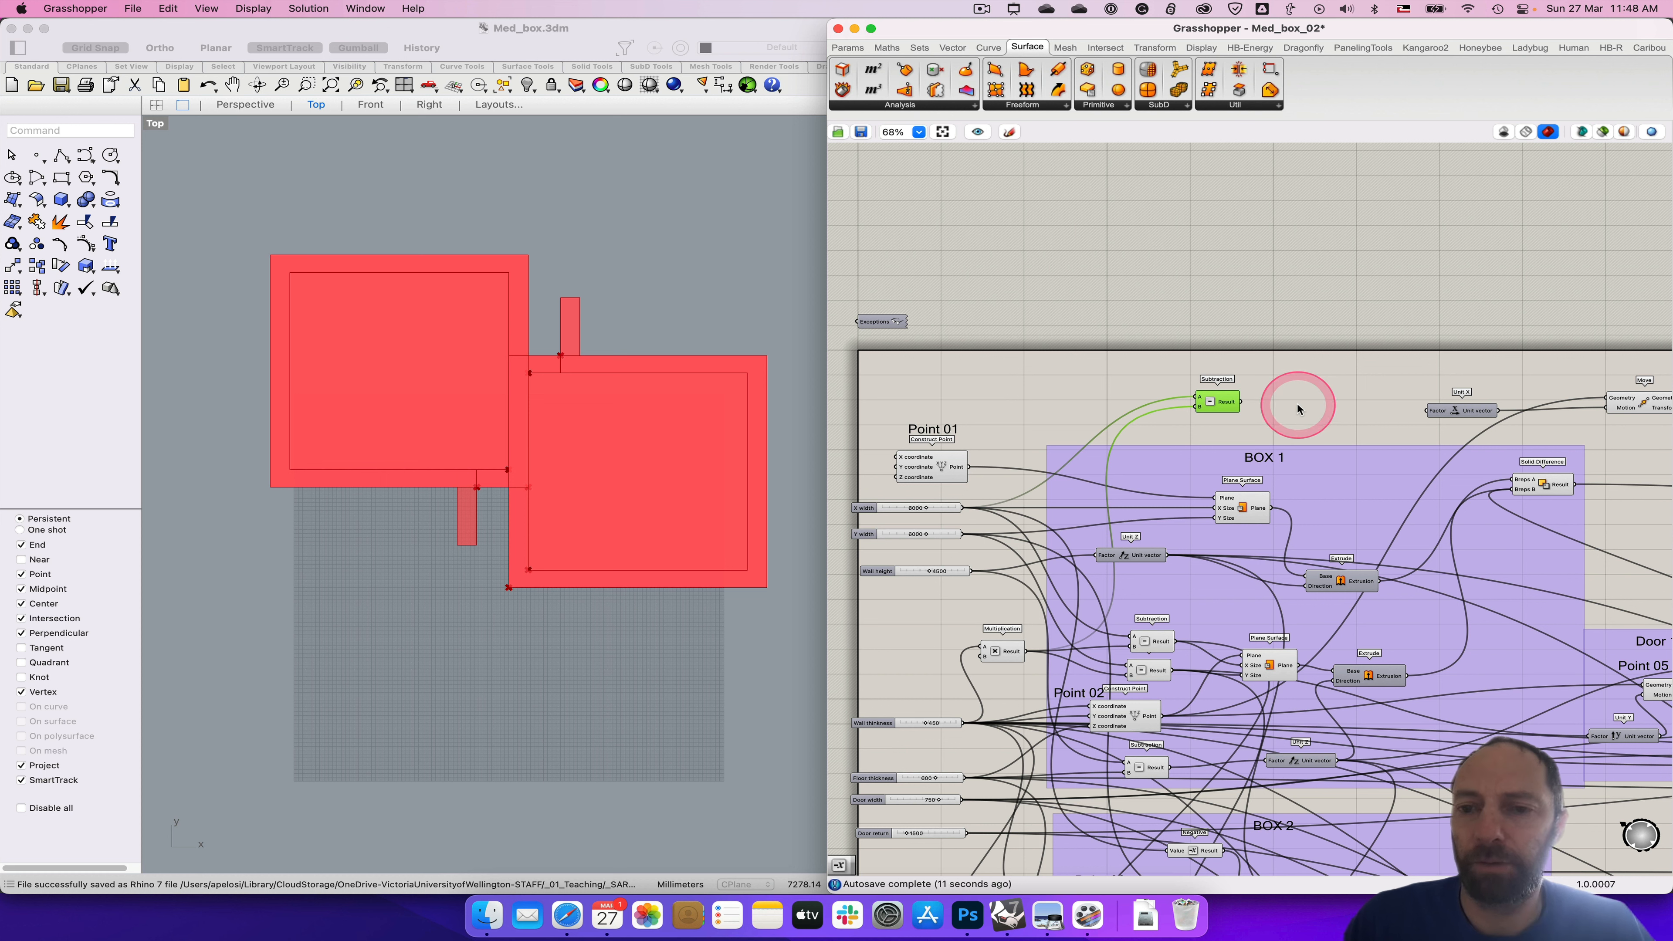
Step: Add a Division component beside the new Subtraction and connect the Subtraction result to its A input
{"action": "double_click", "coordinate": [1311, 412]}
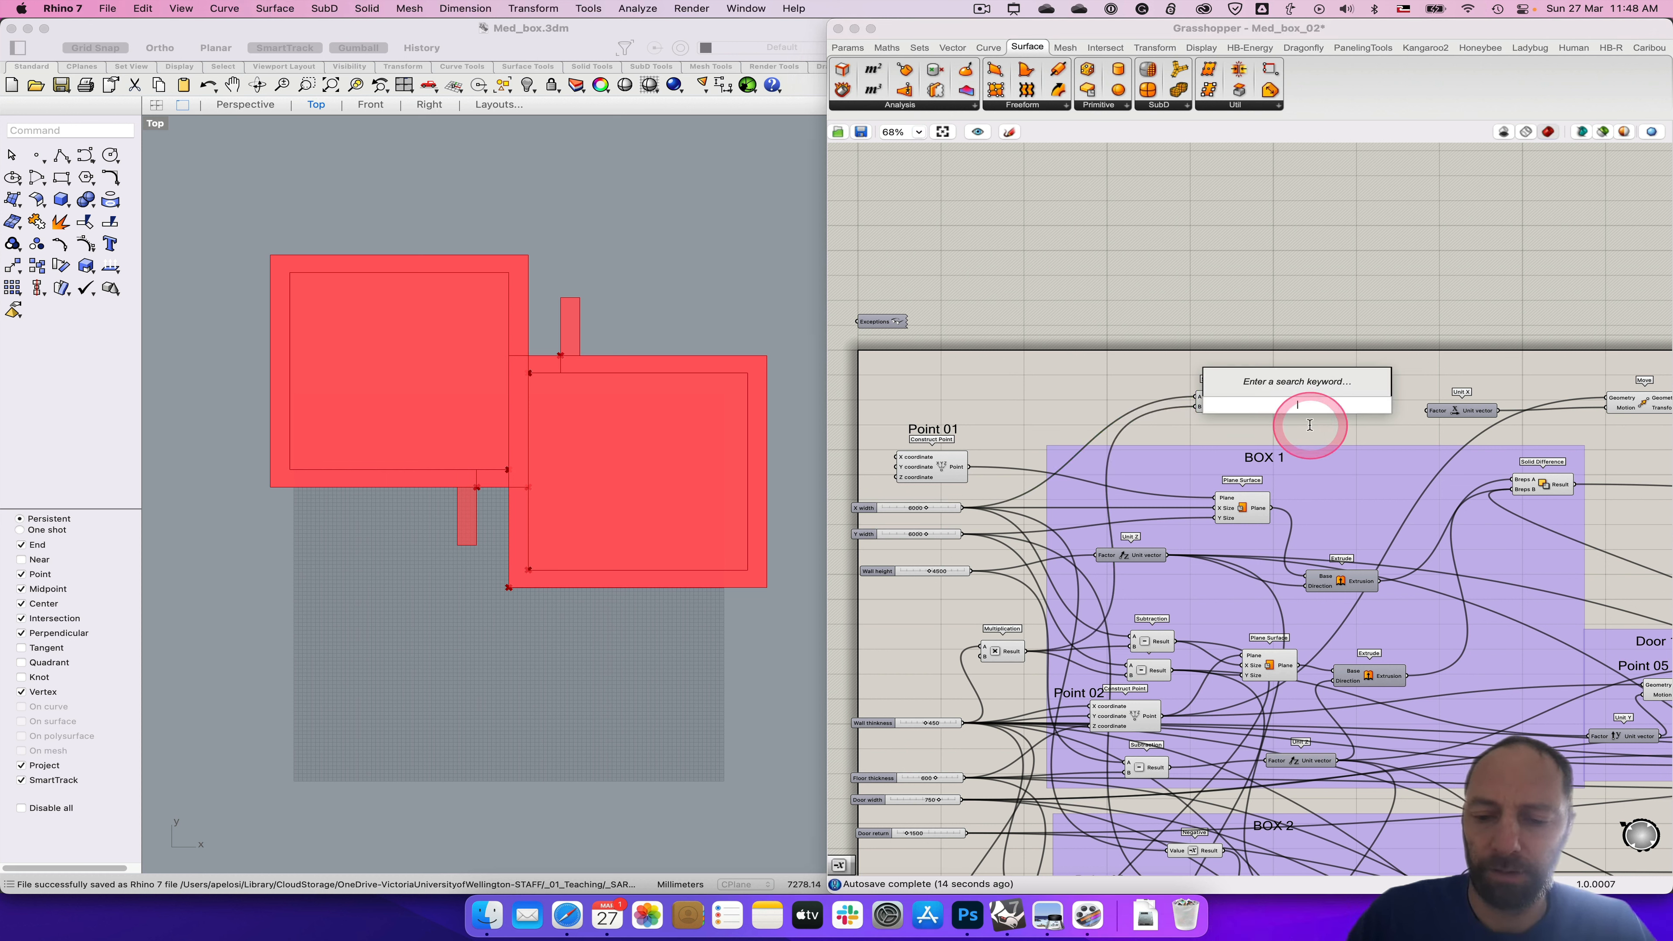
{"action": "type", "text": "/"}
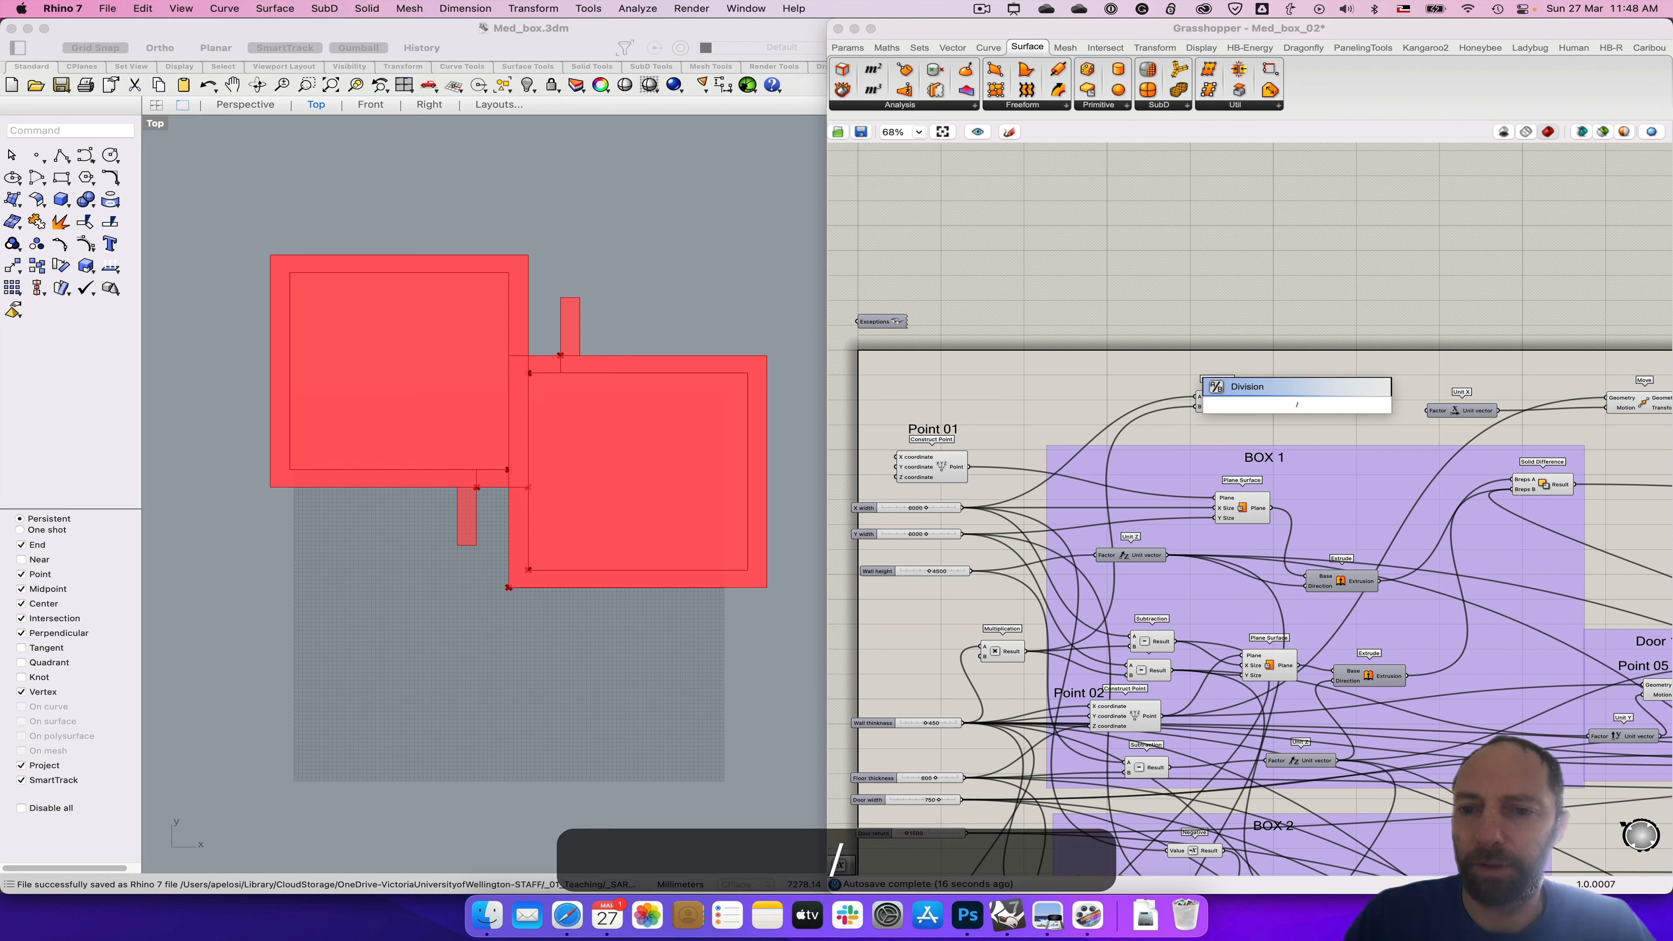
{"action": "key", "text": "Return"}
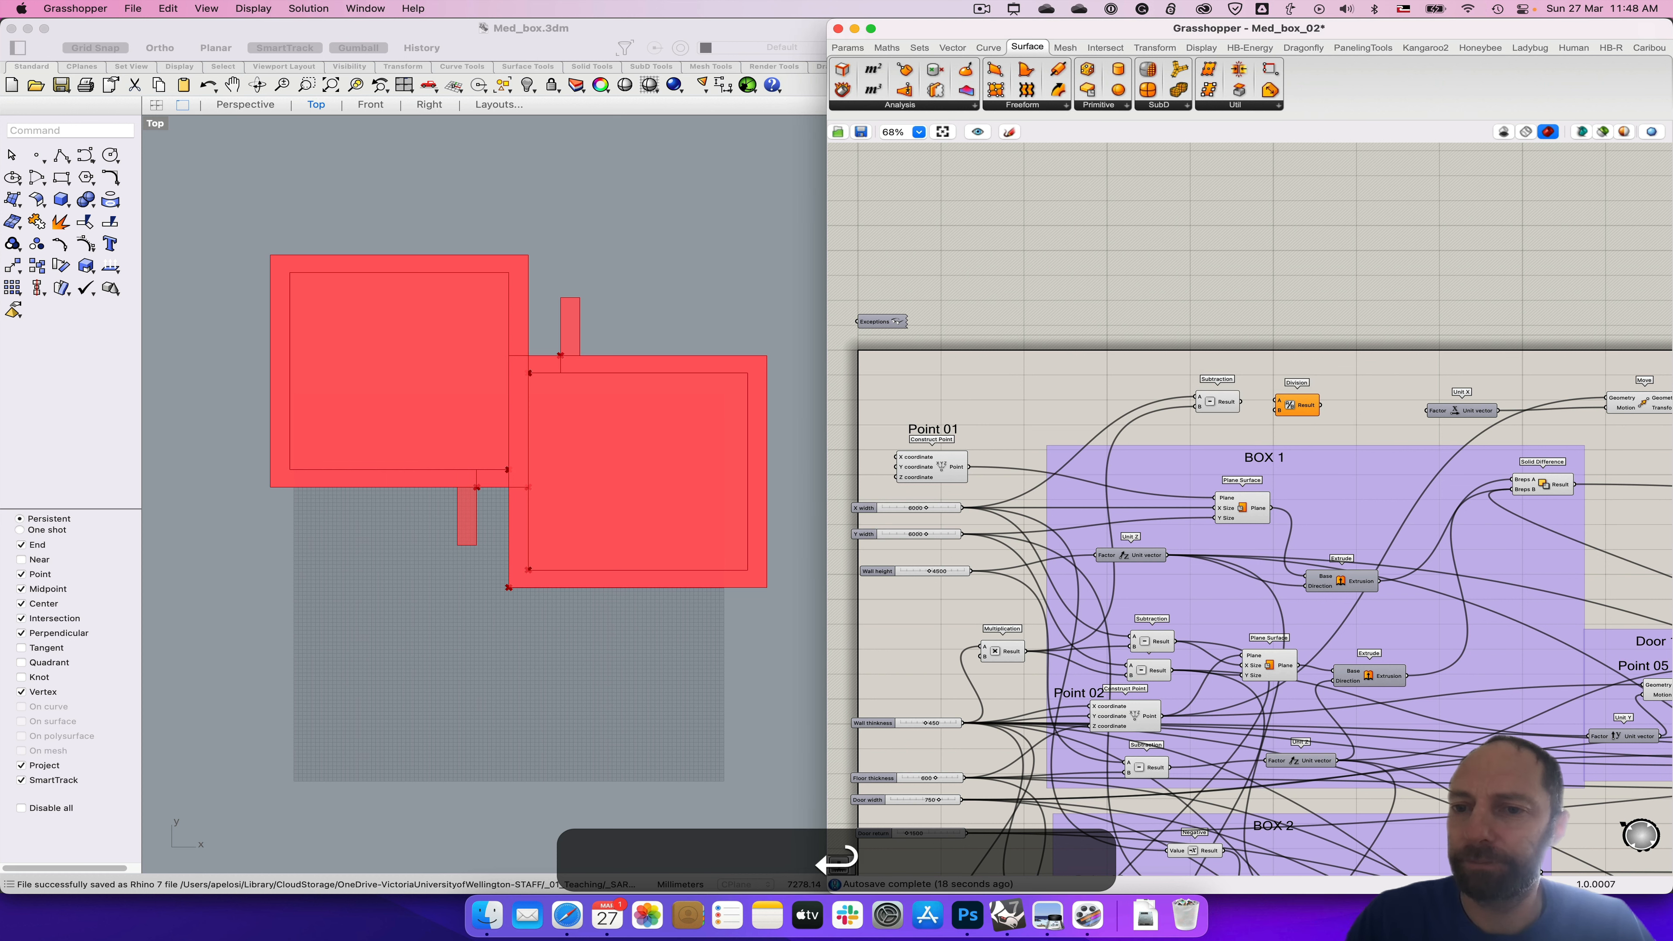
{"action": "mouse_move", "coordinate": [1274, 407]}
{"action": "left_mouse_down"}
{"action": "mouse_move", "coordinate": [1289, 403]}
{"action": "mouse_move", "coordinate": [1236, 404]}
{"action": "mouse_move", "coordinate": [1291, 395]}
{"action": "left_mouse_up"}
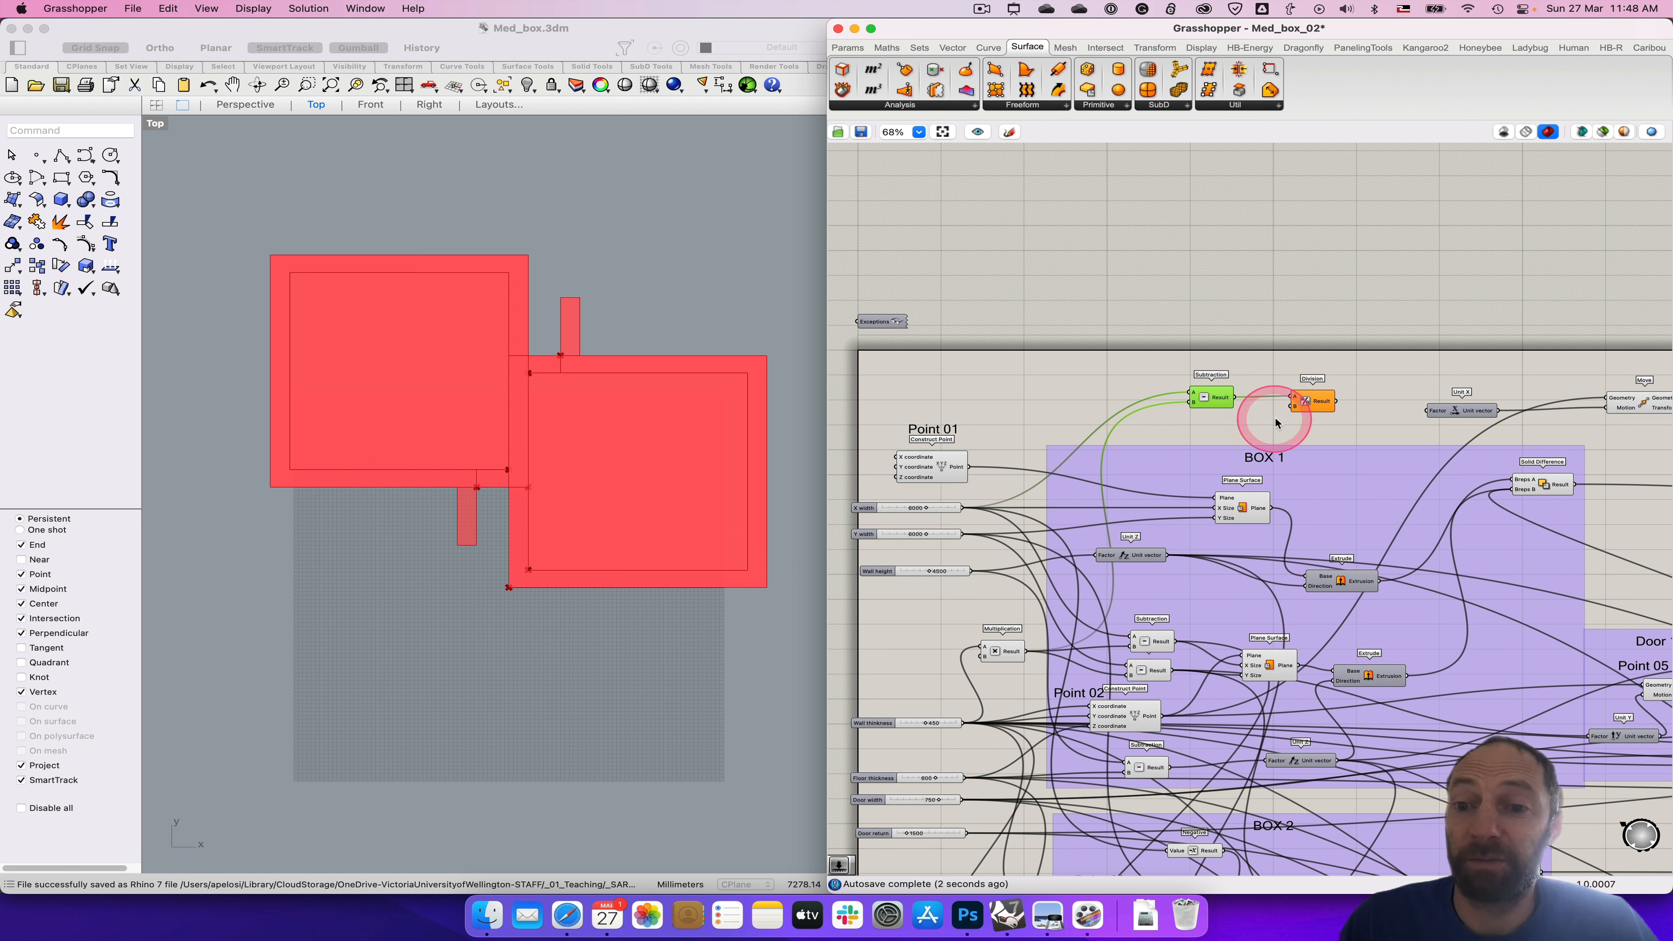
Step: Set the Division component's B input to a fixed value of 2
{"action": "right_click", "coordinate": [1295, 412]}
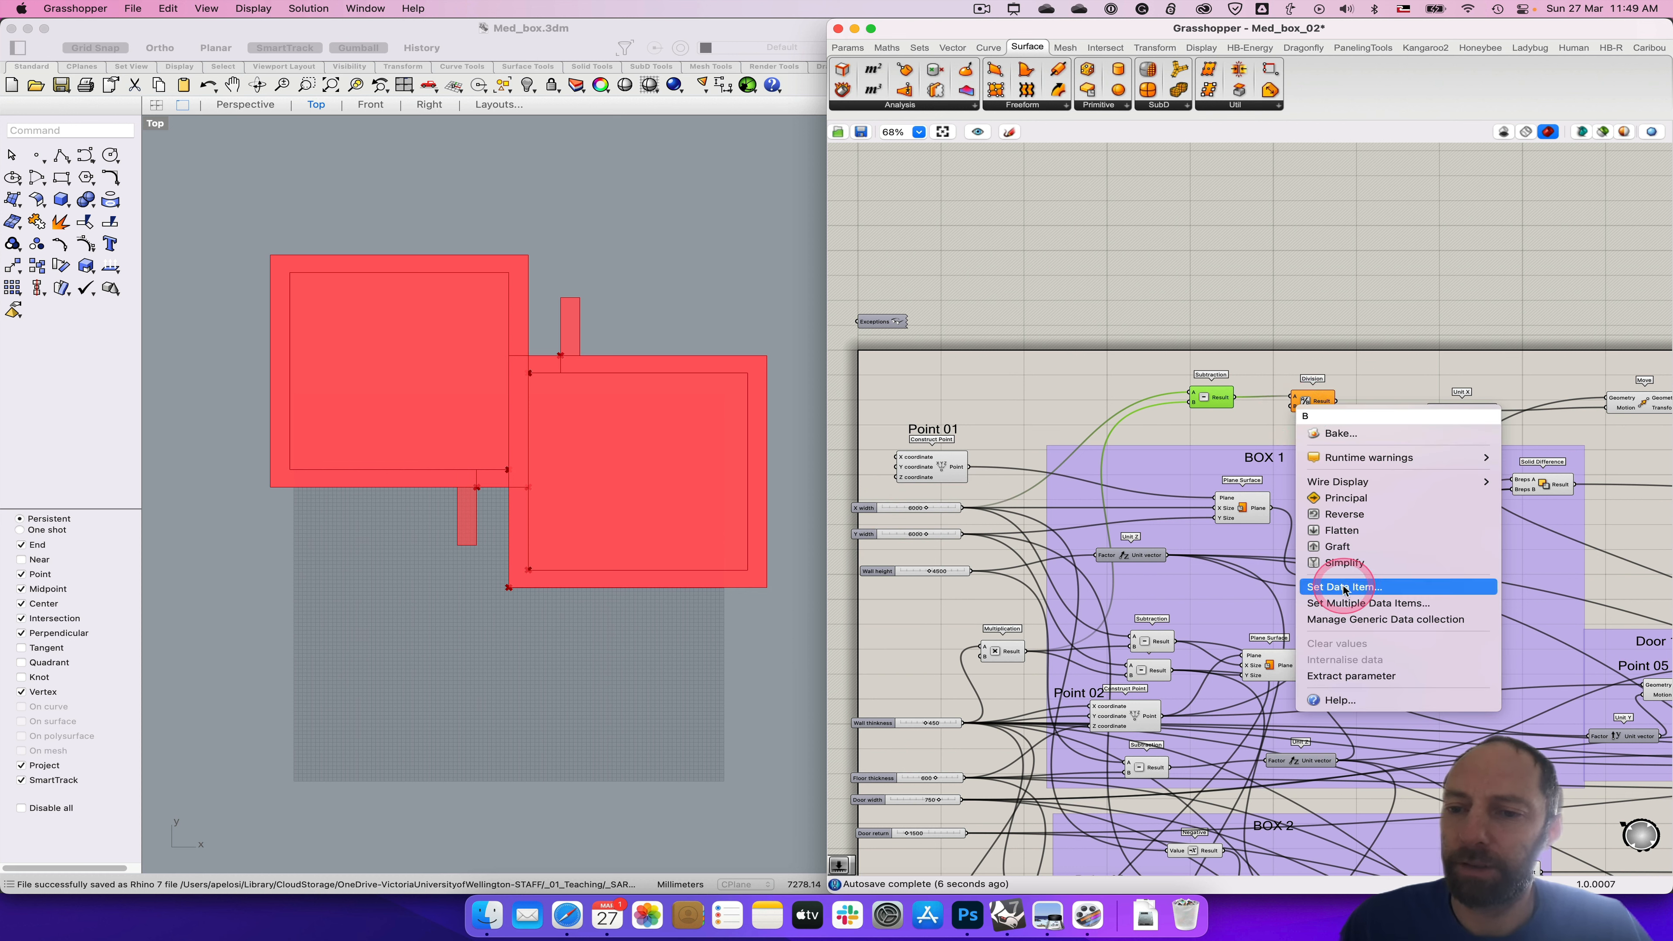
{"action": "right_click", "coordinate": [1328, 579]}
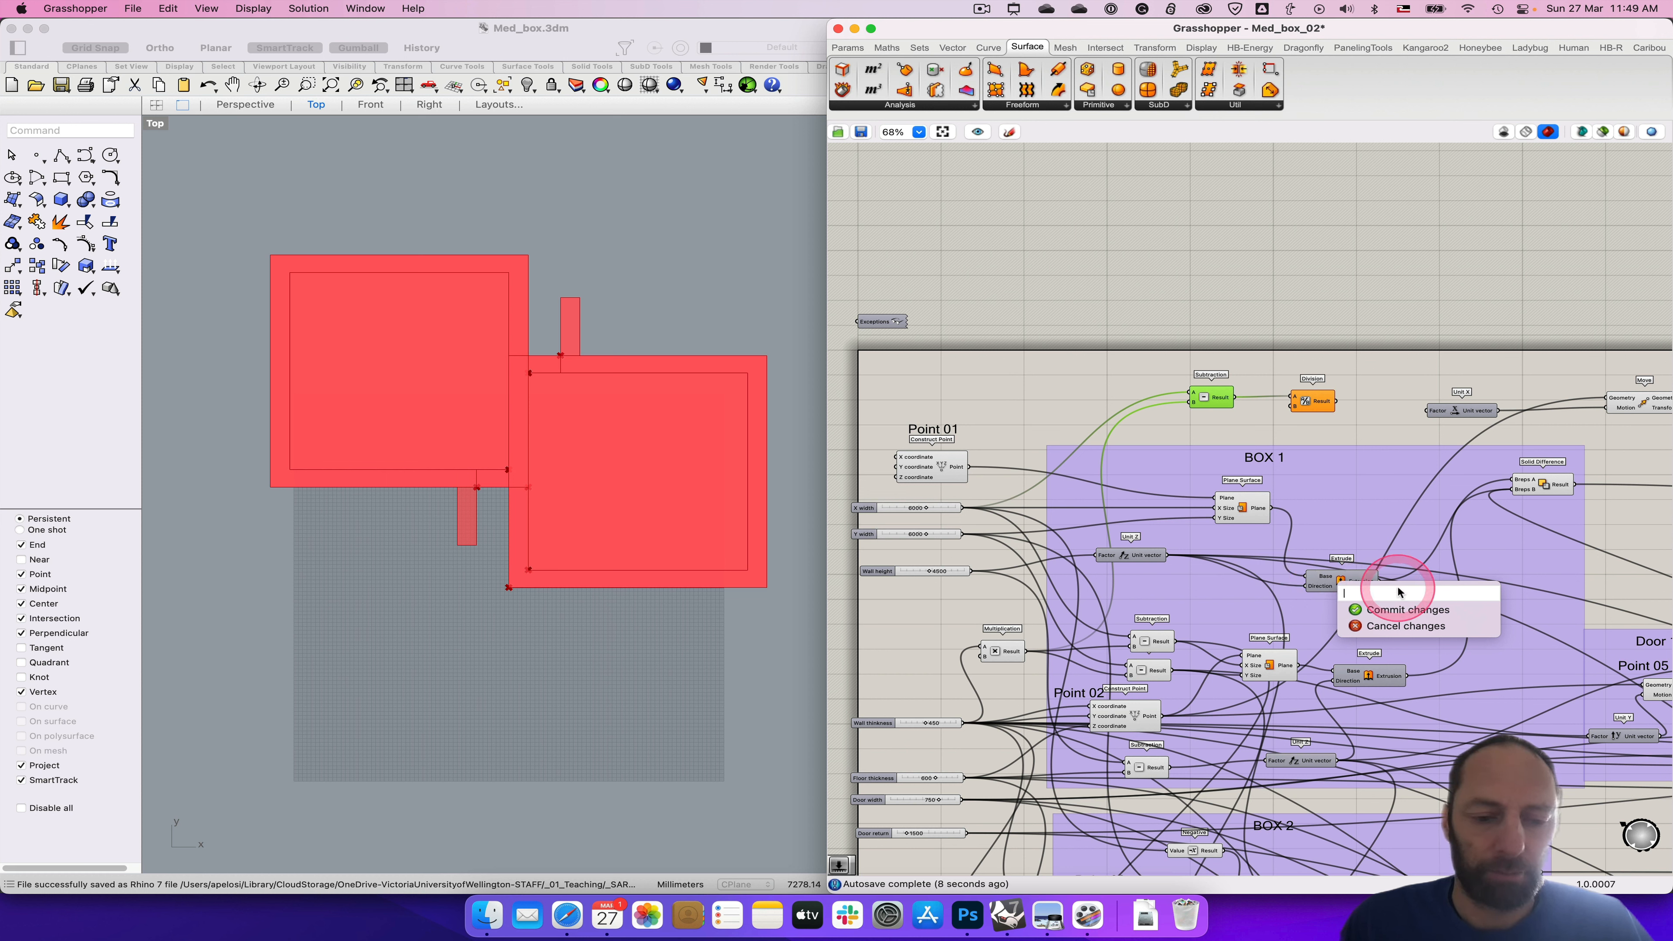
{"action": "type", "text": "2"}
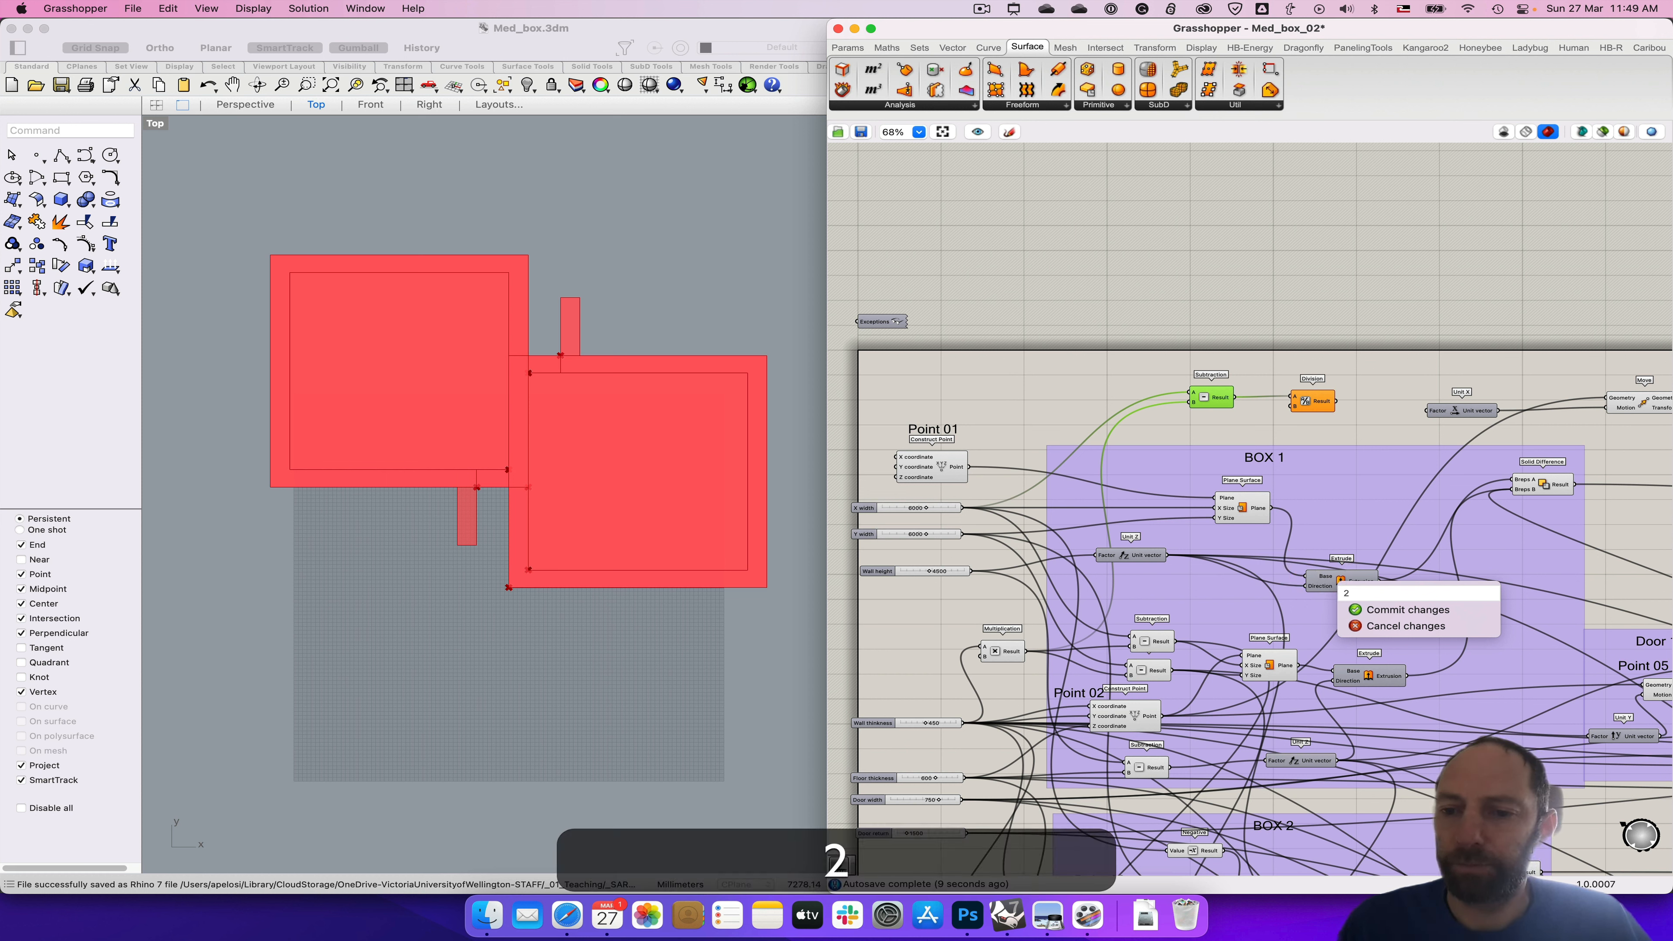
{"action": "left_click", "coordinate": [1406, 610]}
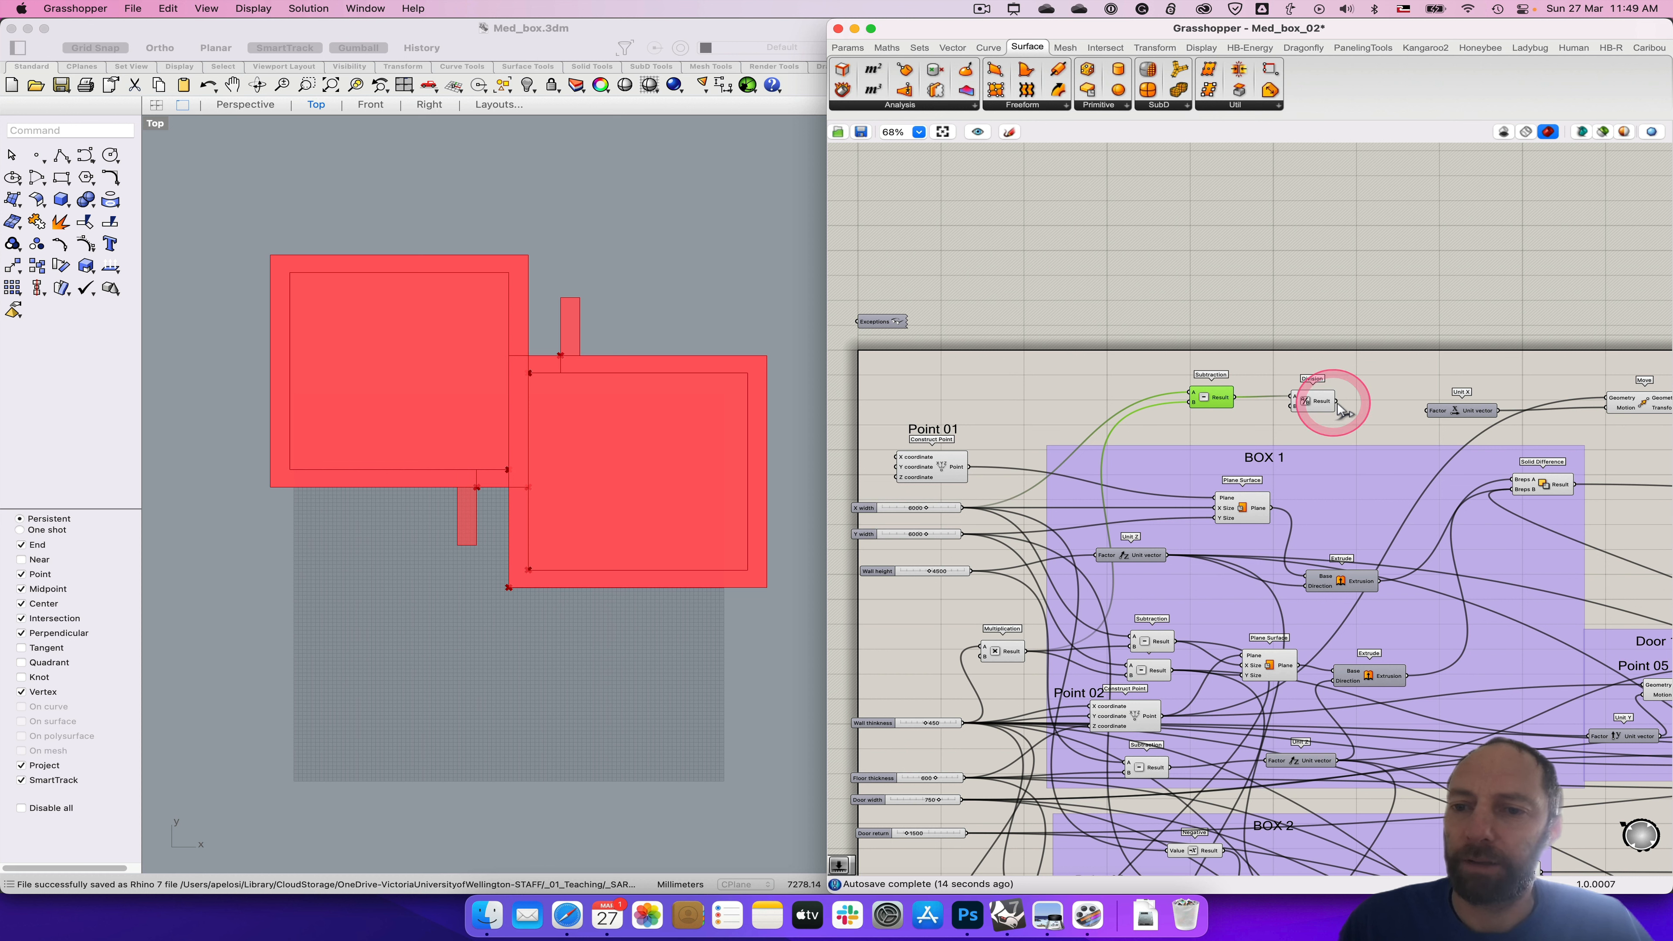
Step: Connect the Division result to the Unit X Factor input and select the Move component to check the moved point
{"action": "left_click_drag", "start_coordinate": [1334, 402], "coordinate": [1424, 410]}
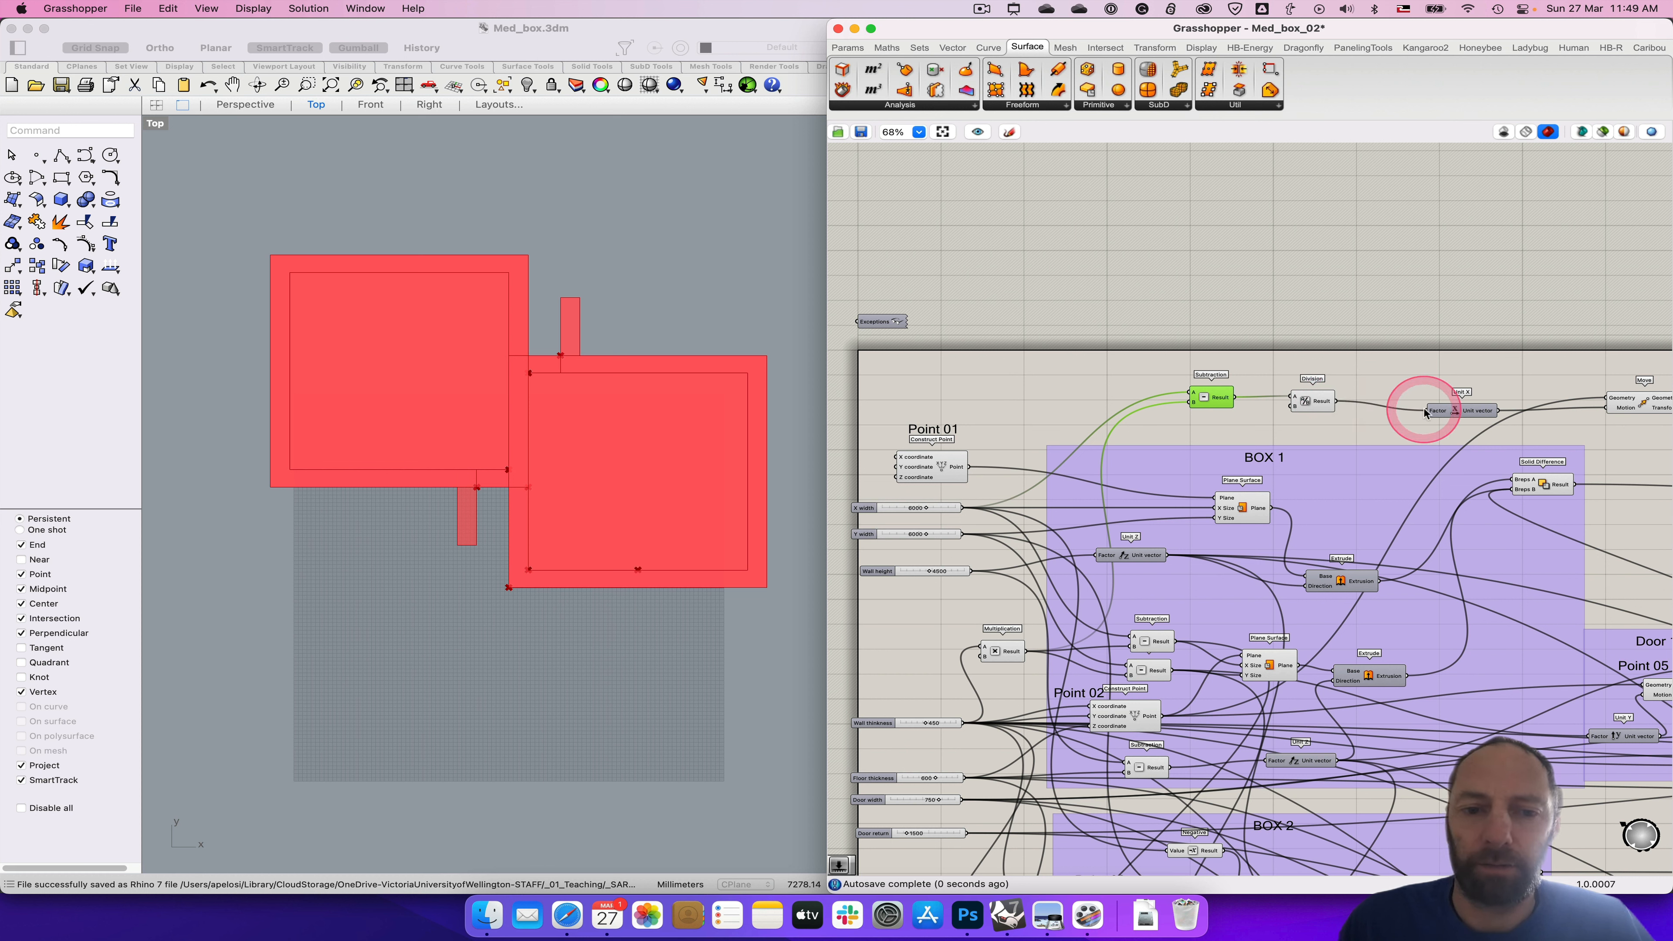
{"action": "left_click", "coordinate": [1649, 403]}
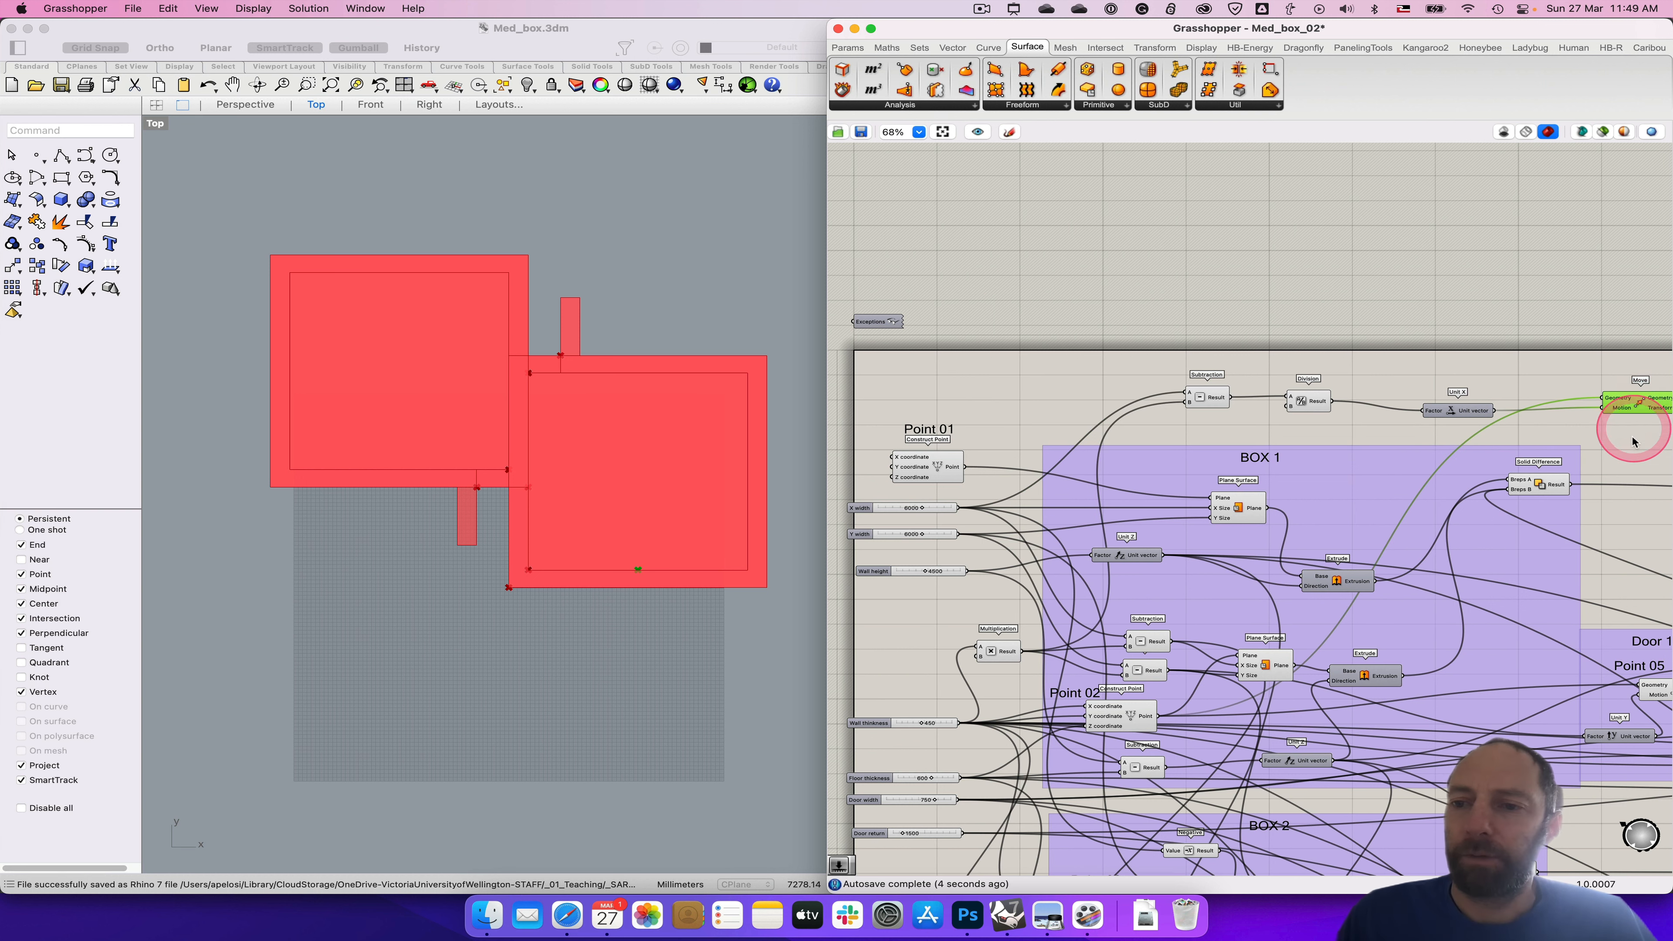
{"action": "right_click_drag", "start_coordinate": [1632, 436], "coordinate": [1334, 483]}
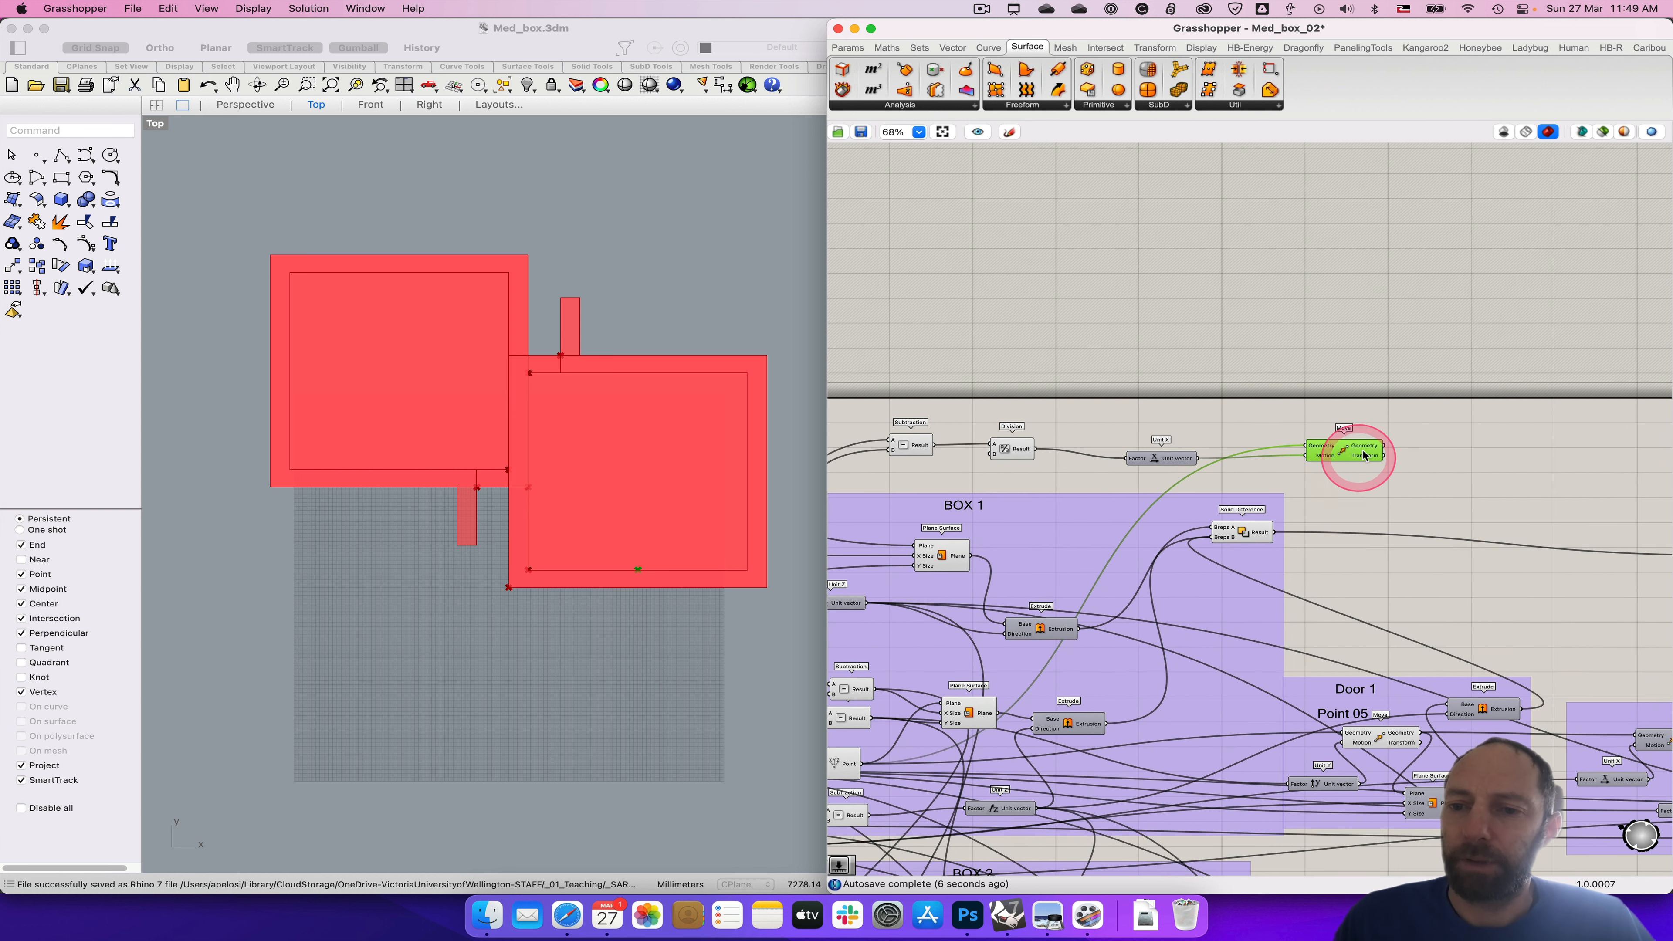
Step: Move the new Move, Unit X, Division and Subtraction components further along the canvas, spaced in one row above the BOX 1 group
{"action": "left_click_drag", "start_coordinate": [1347, 453], "coordinate": [1569, 454]}
{"action": "left_click_drag", "start_coordinate": [1153, 461], "coordinate": [1415, 449]}
{"action": "left_click_drag", "start_coordinate": [1002, 449], "coordinate": [1325, 453]}
{"action": "left_click_drag", "start_coordinate": [915, 447], "coordinate": [1272, 452]}
{"action": "right_click_drag", "start_coordinate": [945, 448], "coordinate": [1017, 458]}
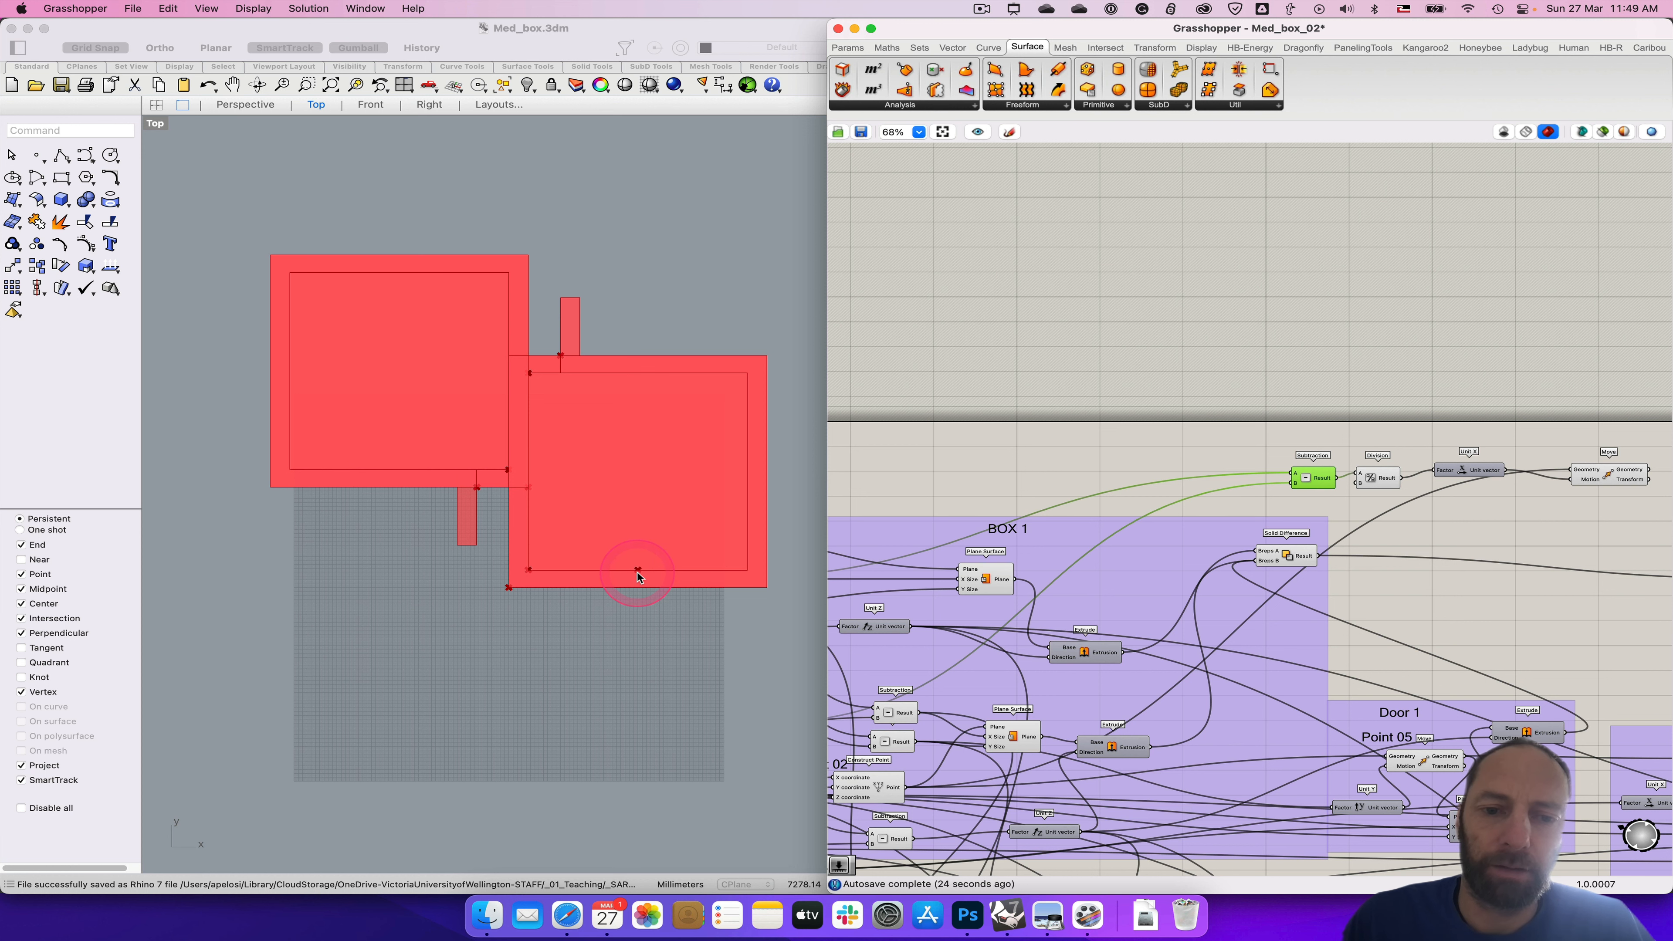
Step: Switch the Rhino display from the maximized Top view to the four-viewport layout
{"action": "left_click", "coordinate": [156, 104]}
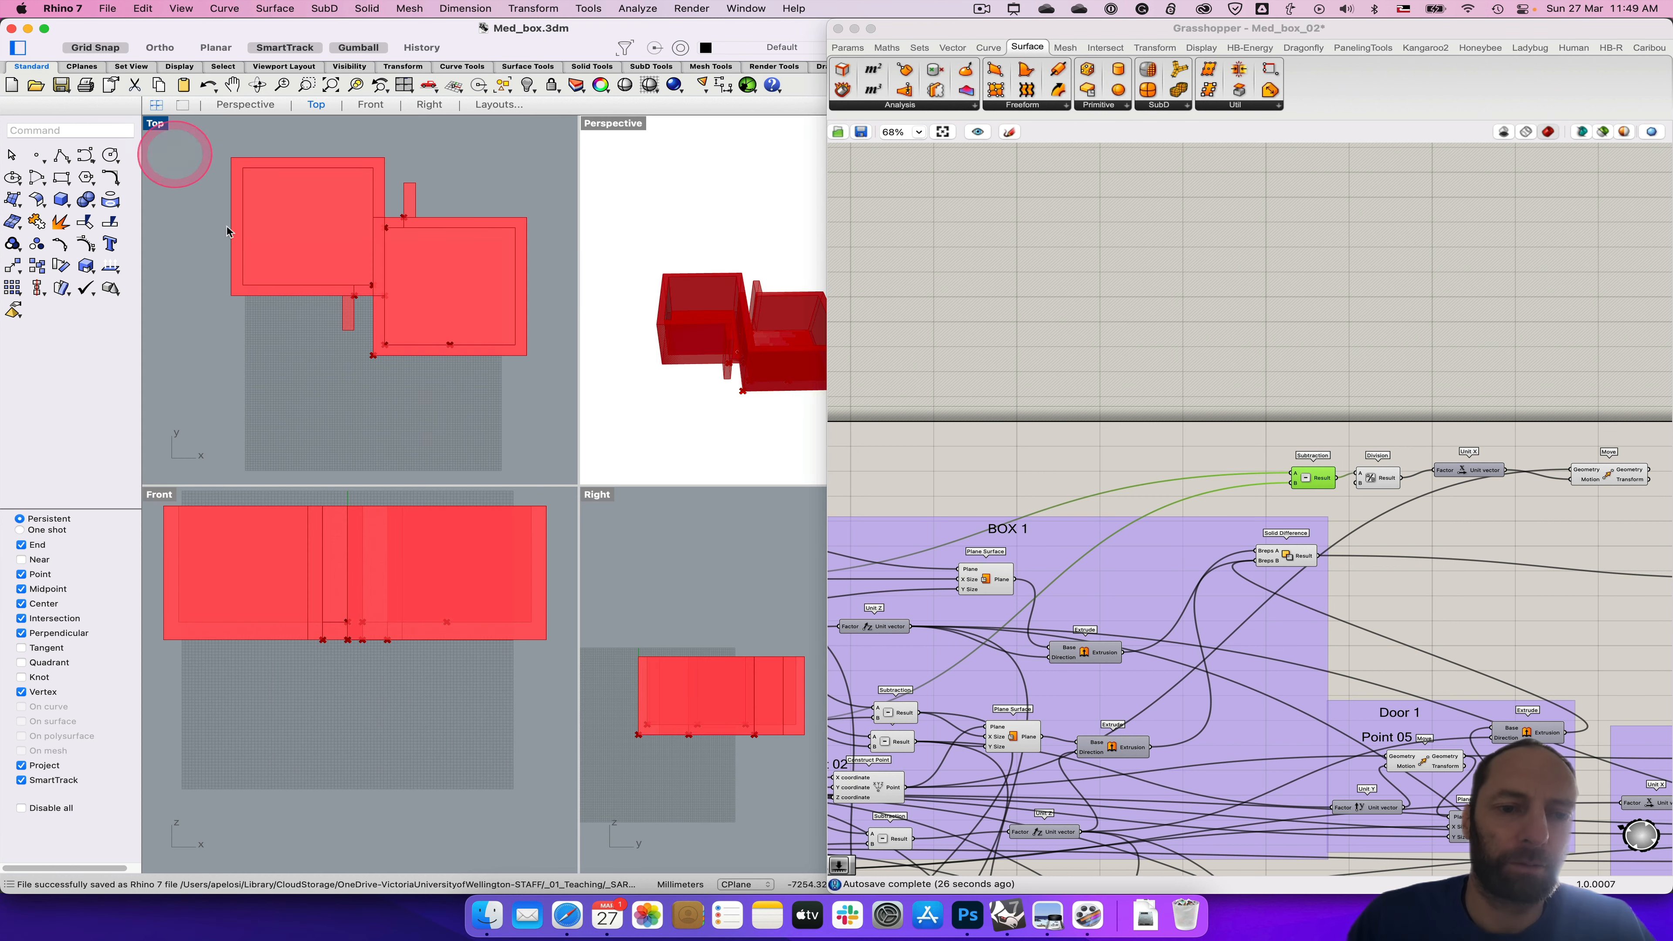
{"action": "left_click", "coordinate": [459, 354]}
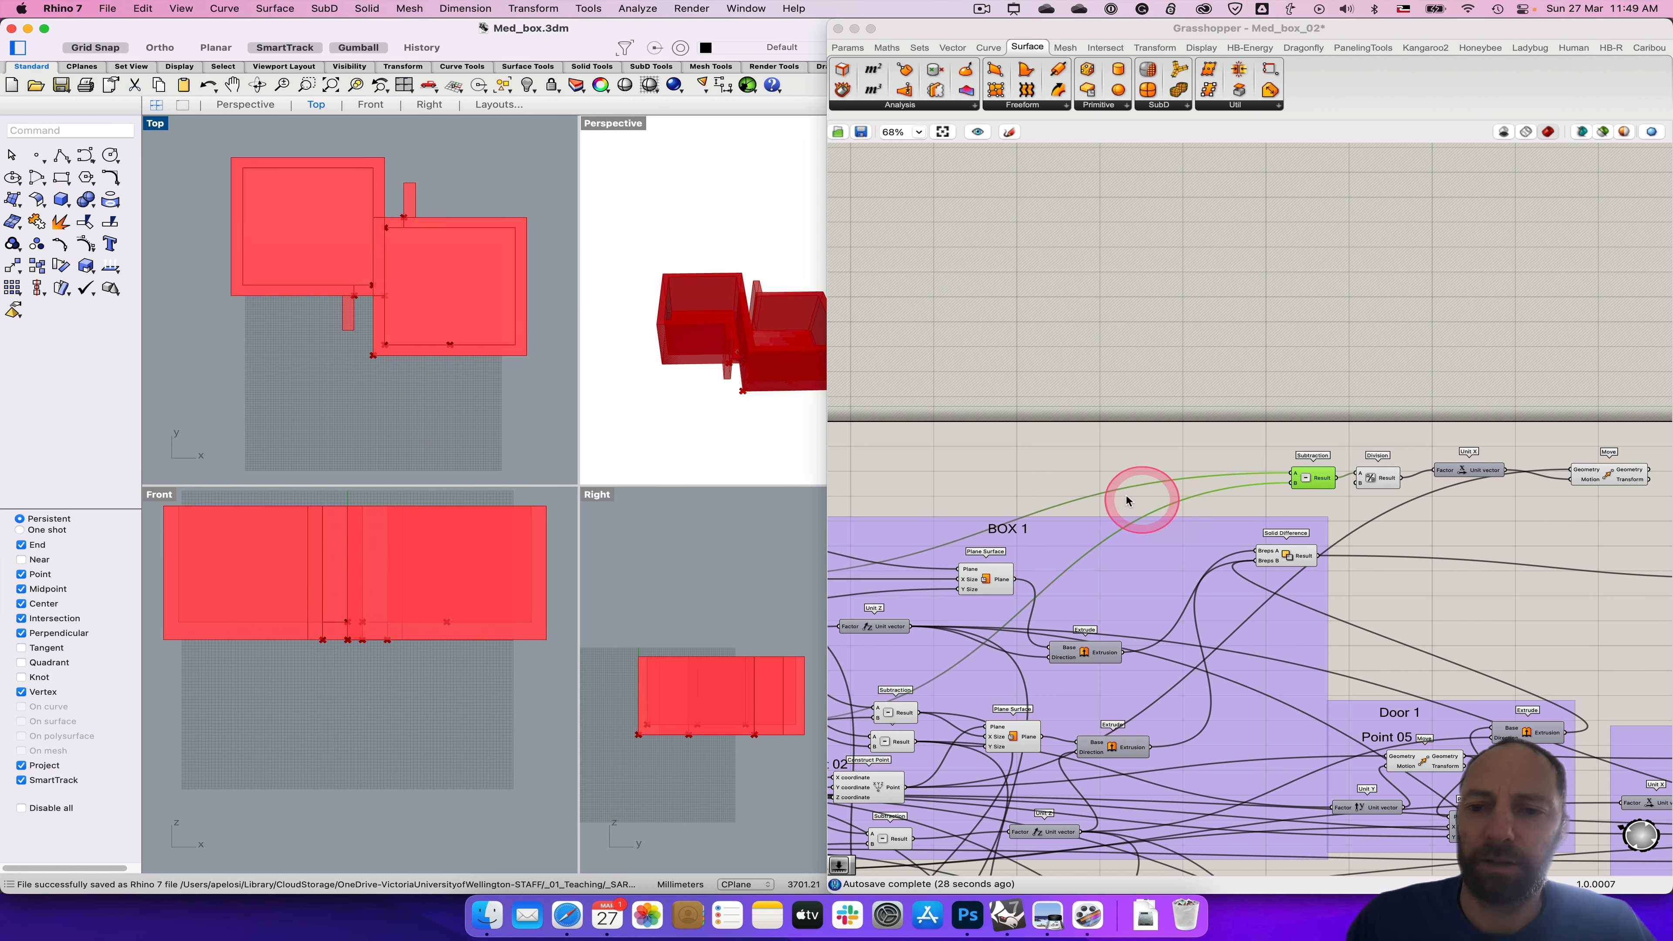
Step: Lower the X width slider to 5777 to test whether the moved point follows the box
{"action": "right_click_drag", "start_coordinate": [1125, 496], "coordinate": [1427, 387]}
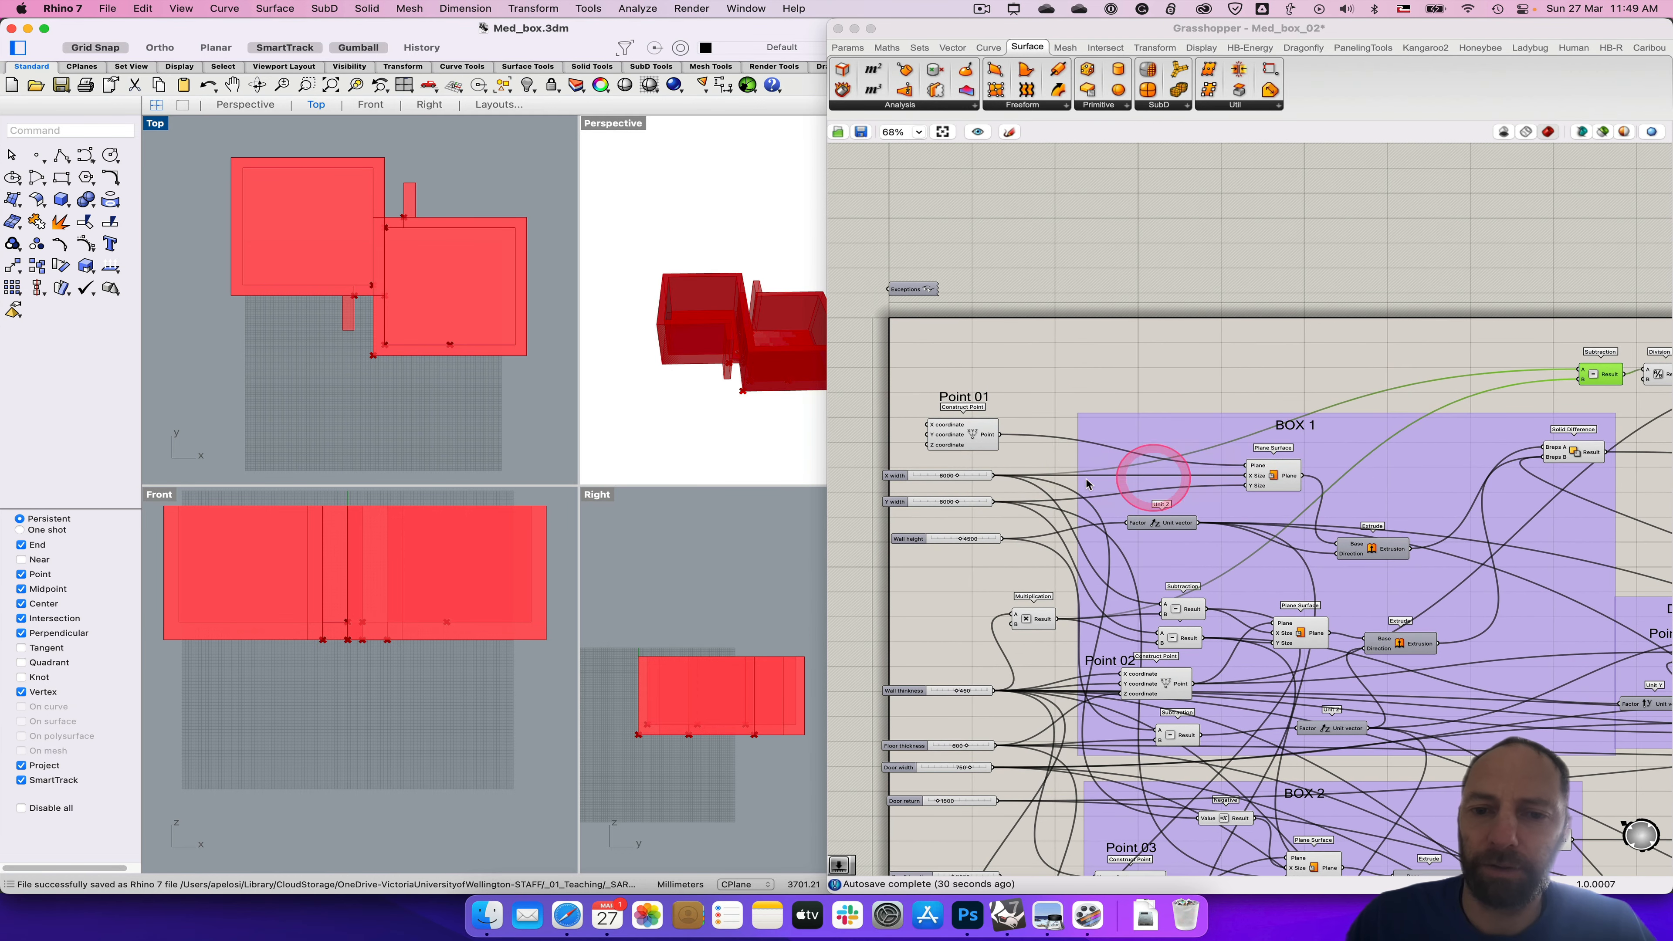
{"action": "left_click", "coordinate": [957, 479]}
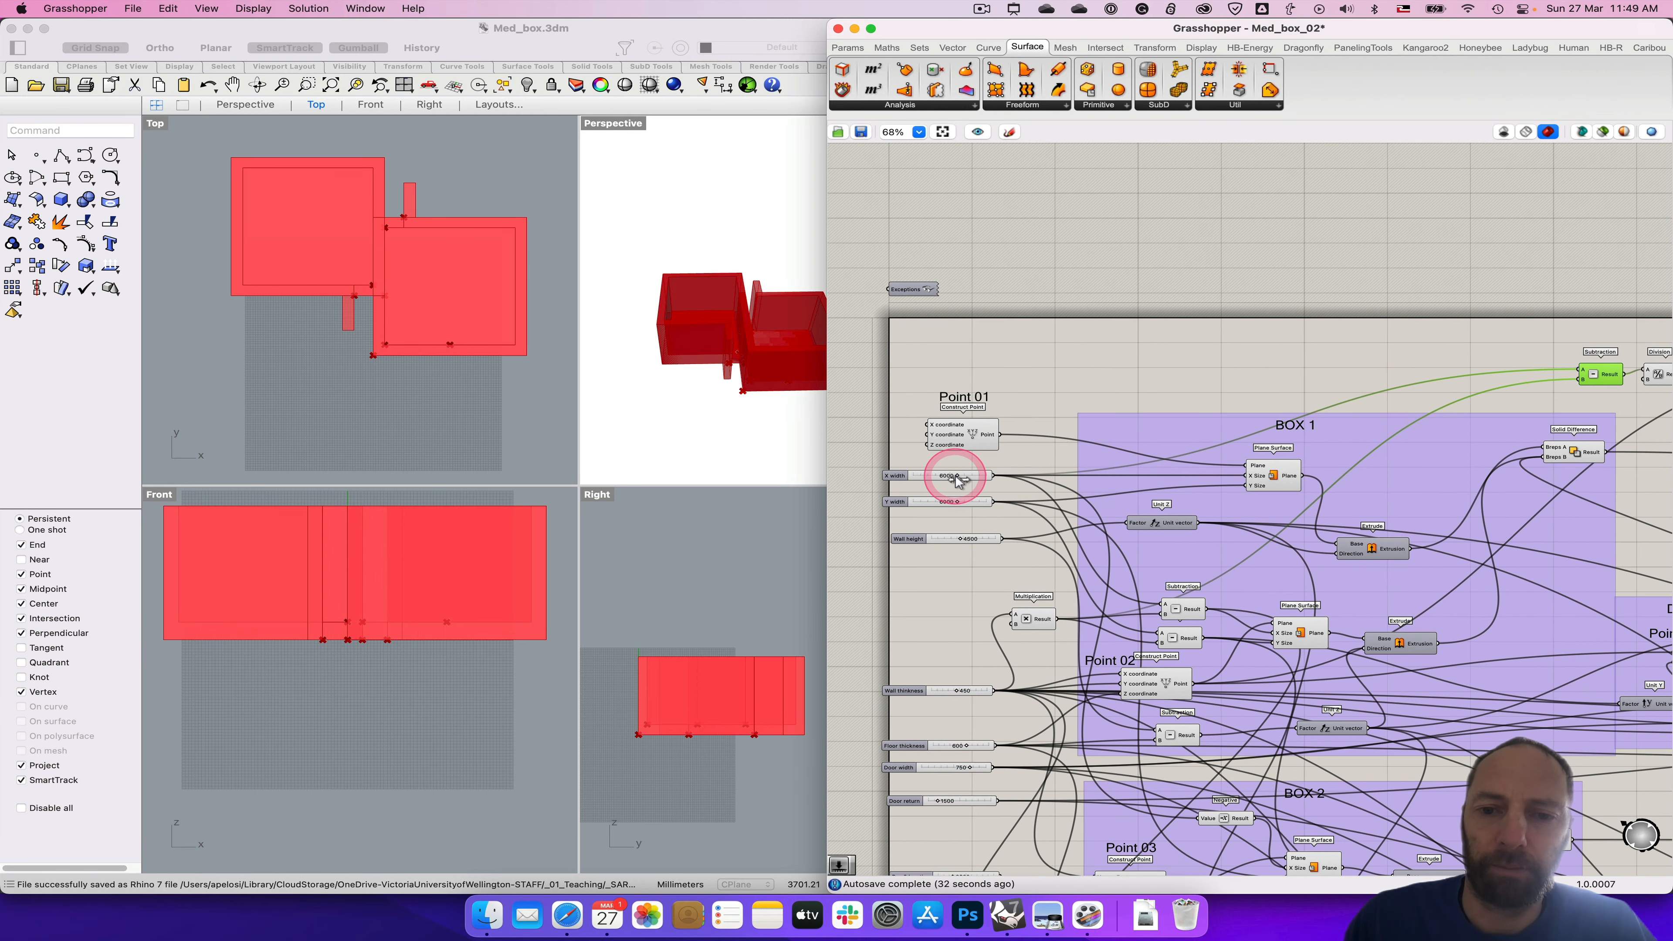
{"action": "left_click_drag", "start_coordinate": [962, 481], "coordinate": [957, 481]}
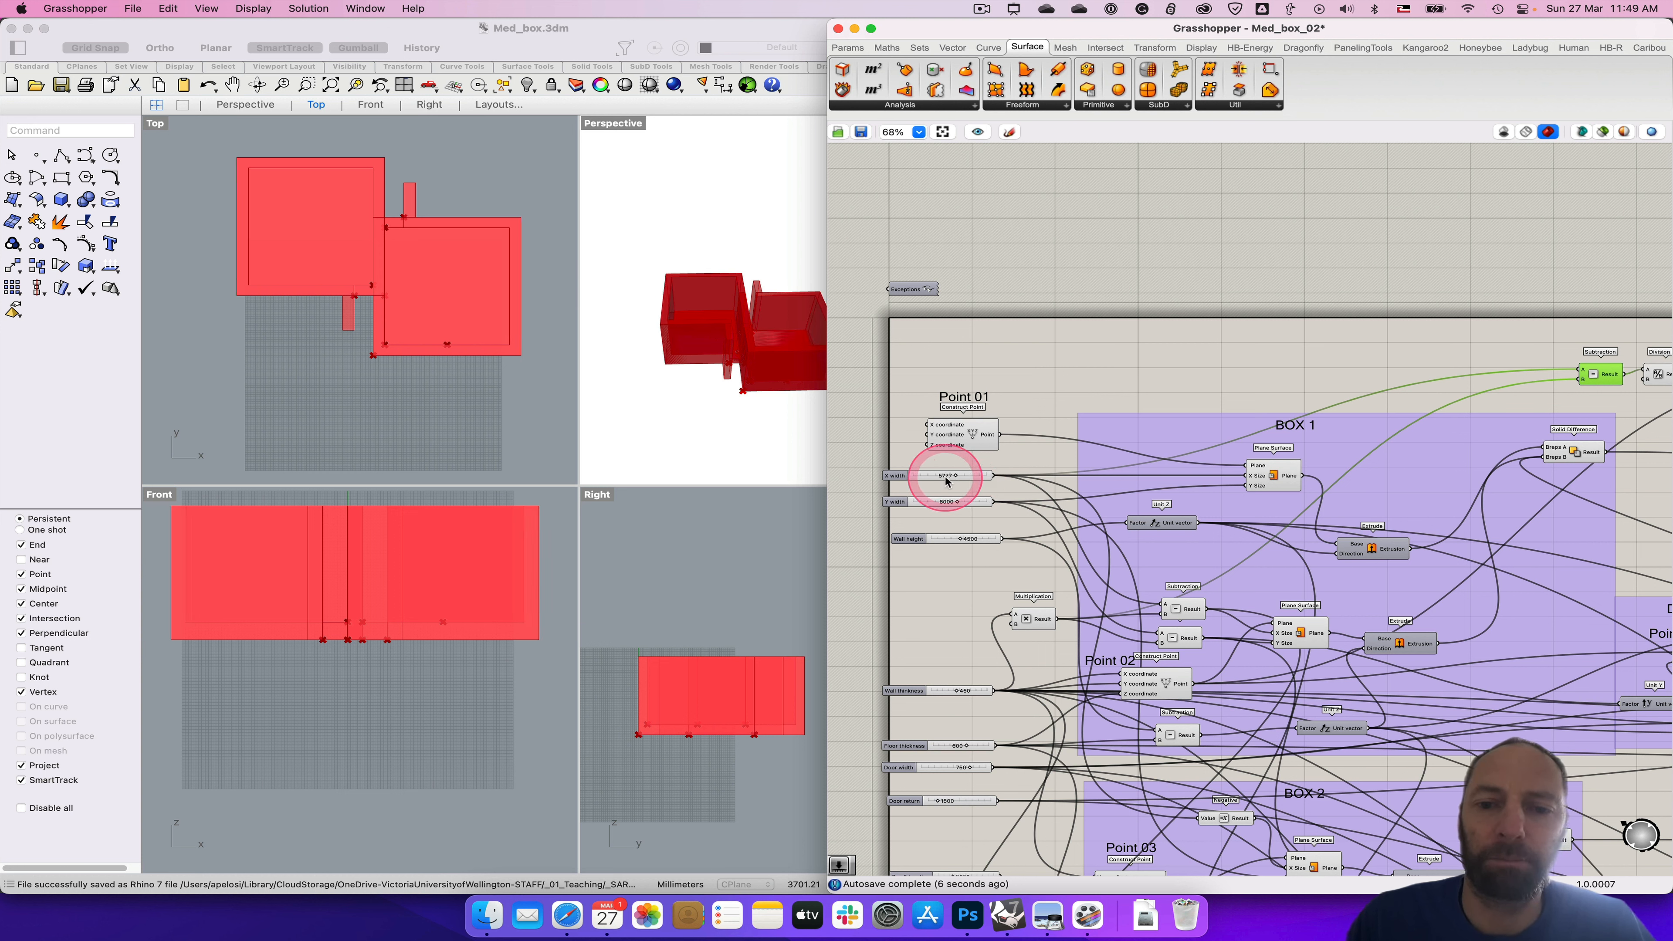
Step: Set the X width slider's value to 6000
{"action": "left_click", "coordinate": [956, 480]}
{"action": "double_click", "coordinate": [956, 480]}
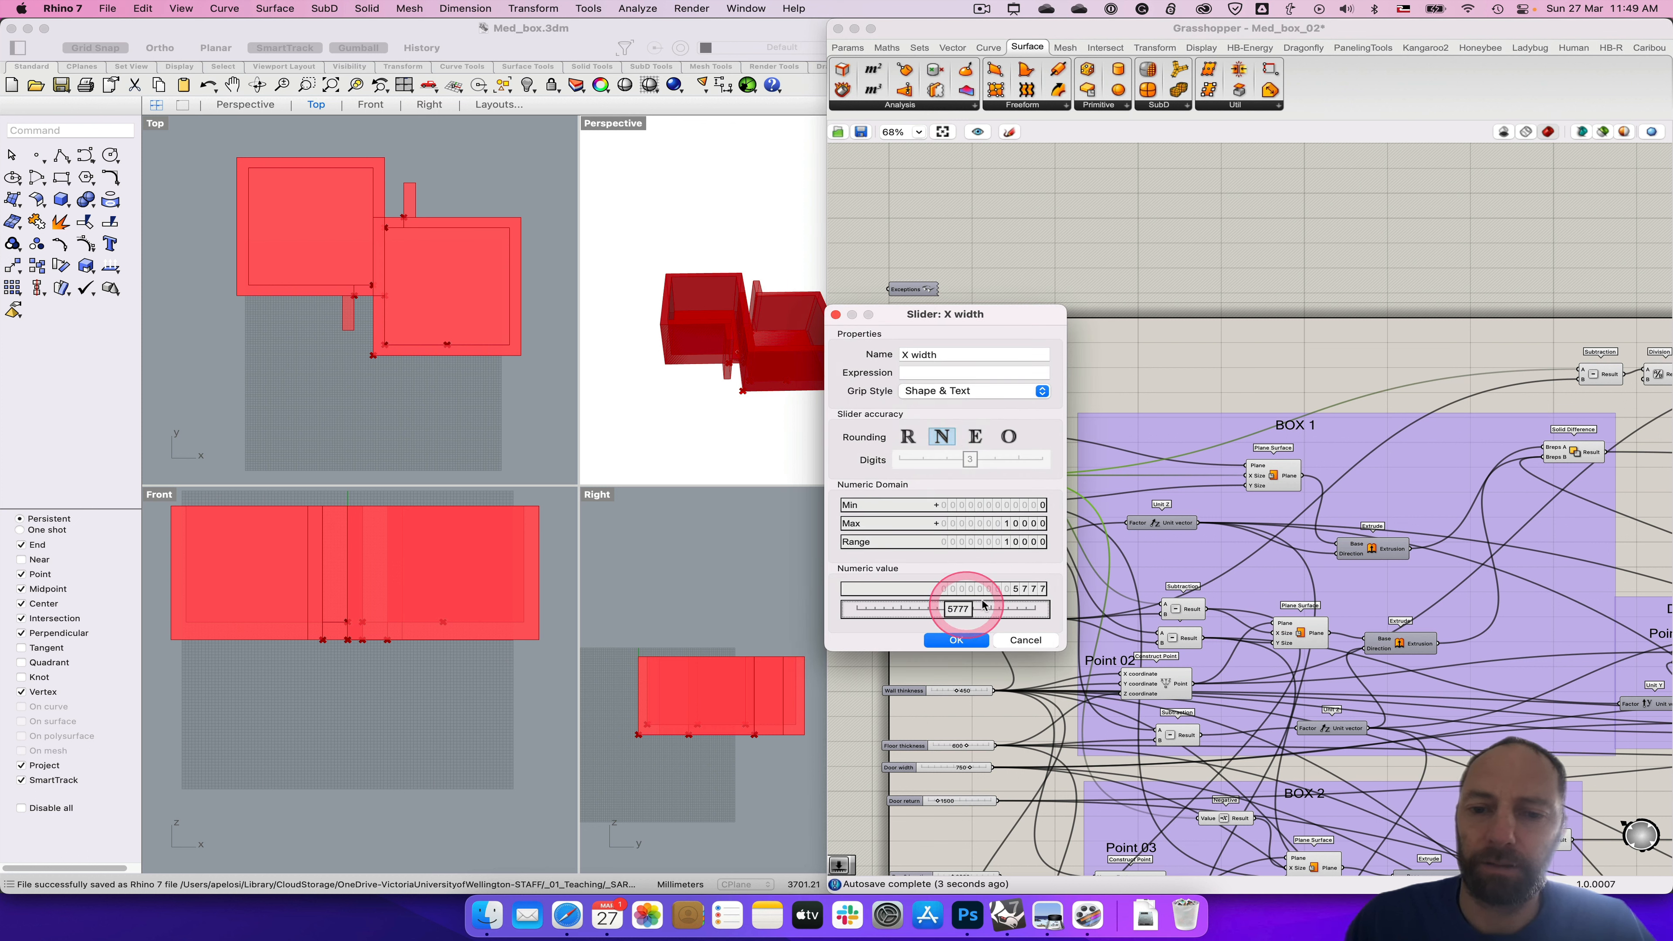
{"action": "double_click", "coordinate": [1024, 588]}
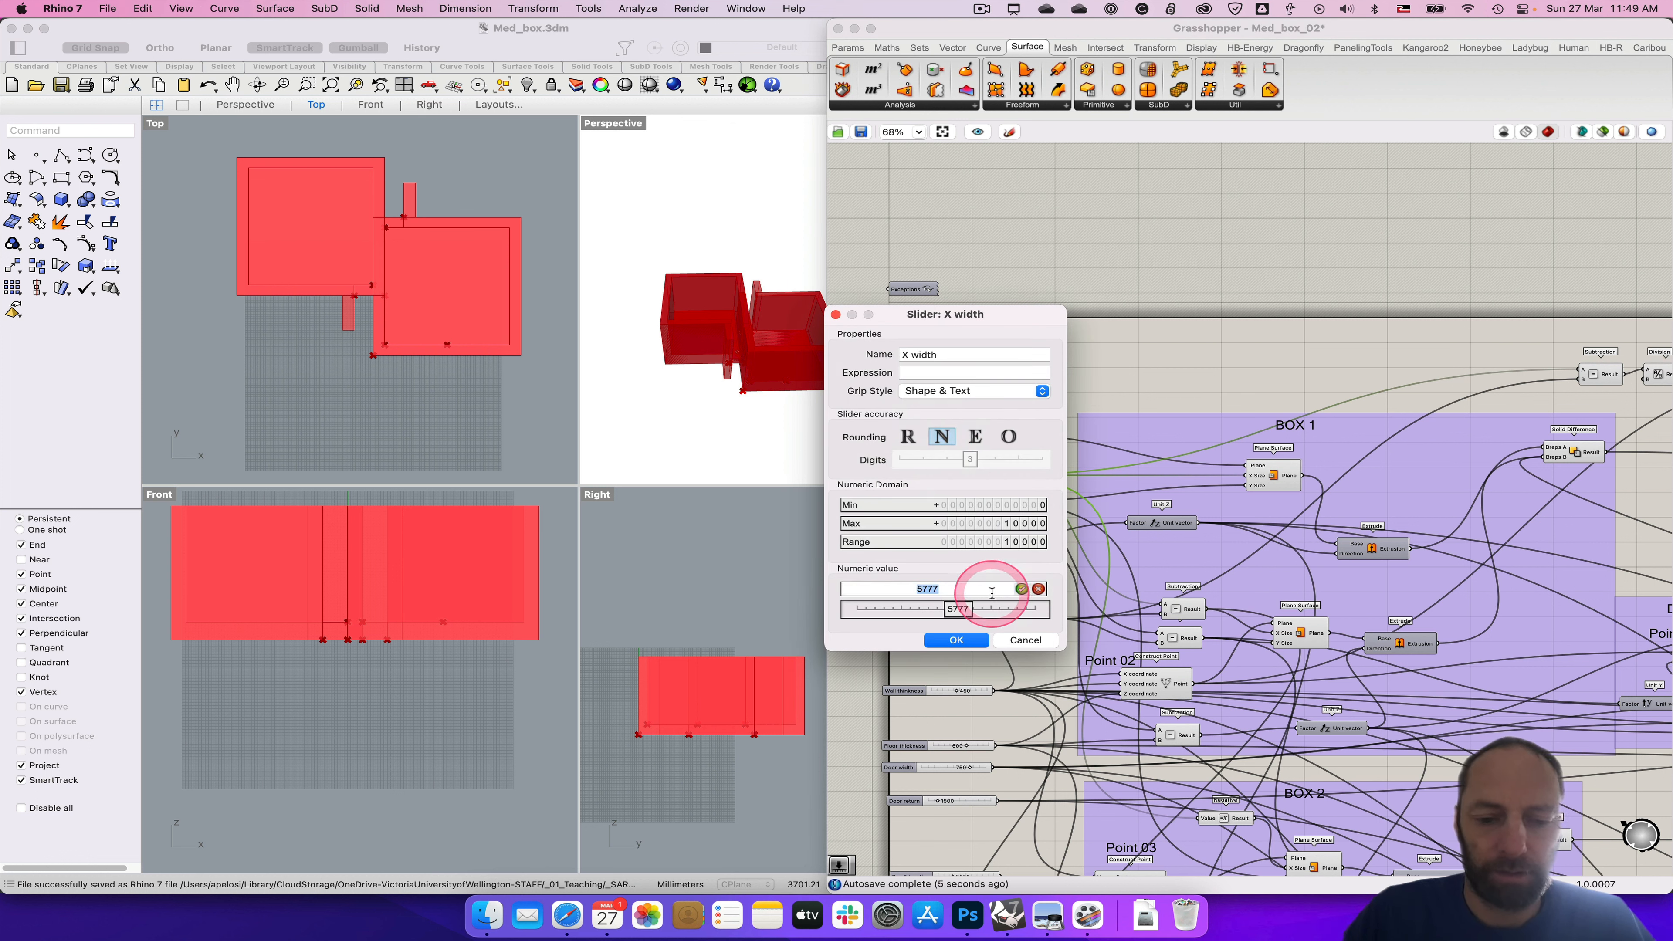
{"action": "type", "text": "6000"}
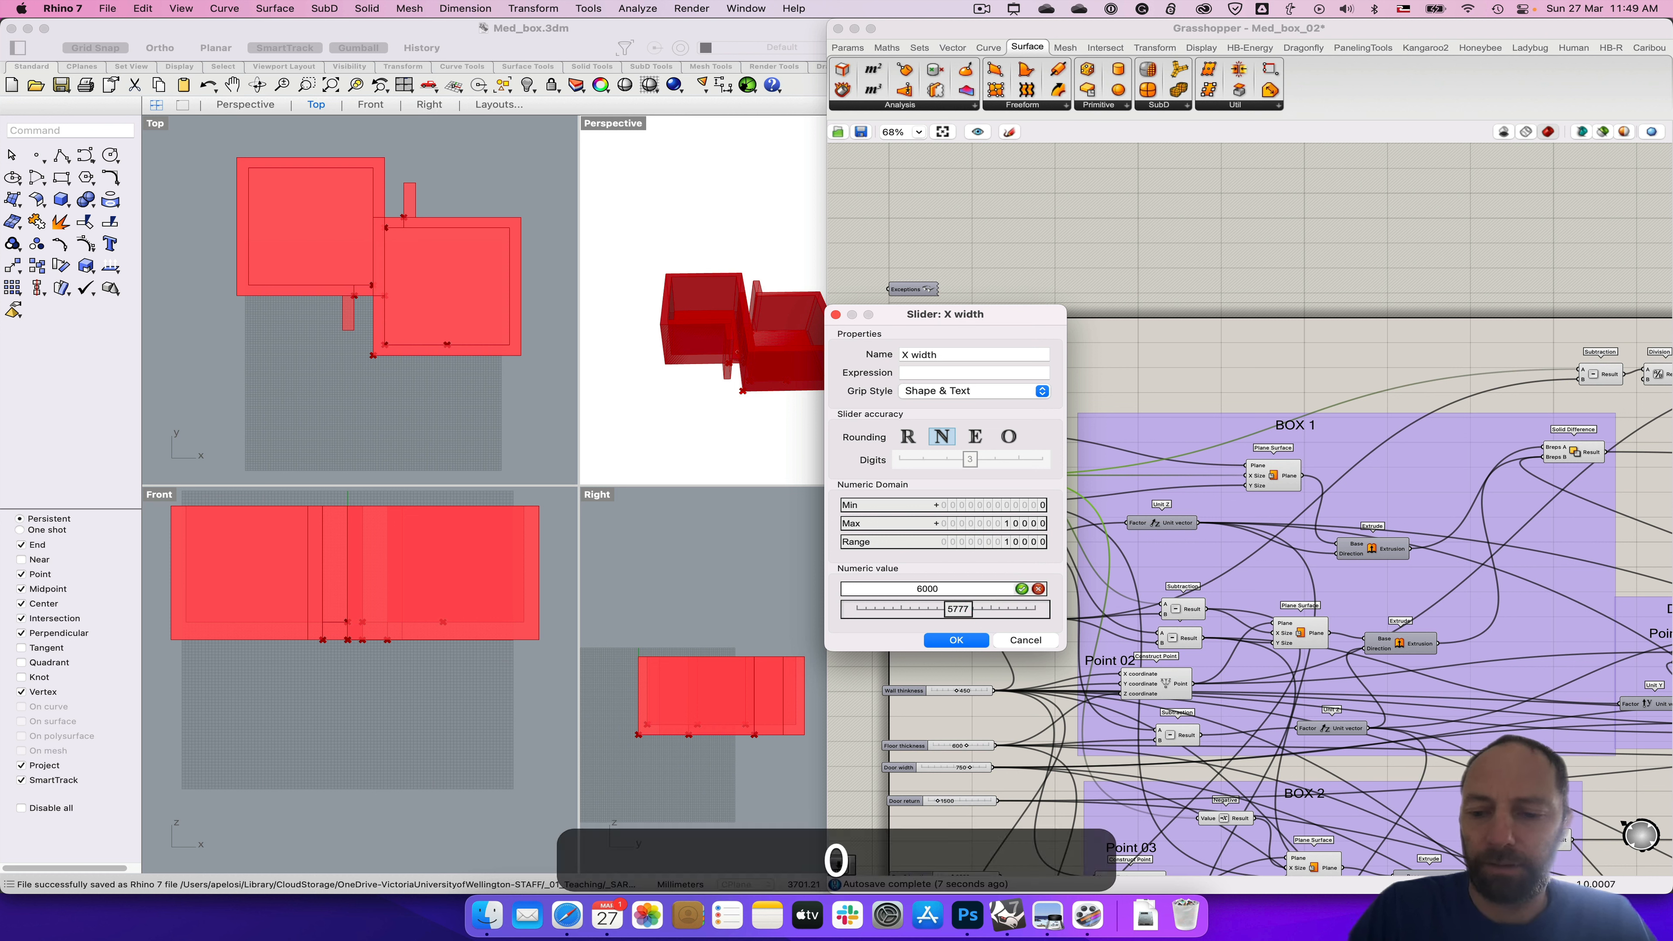
{"action": "key", "text": "Return"}
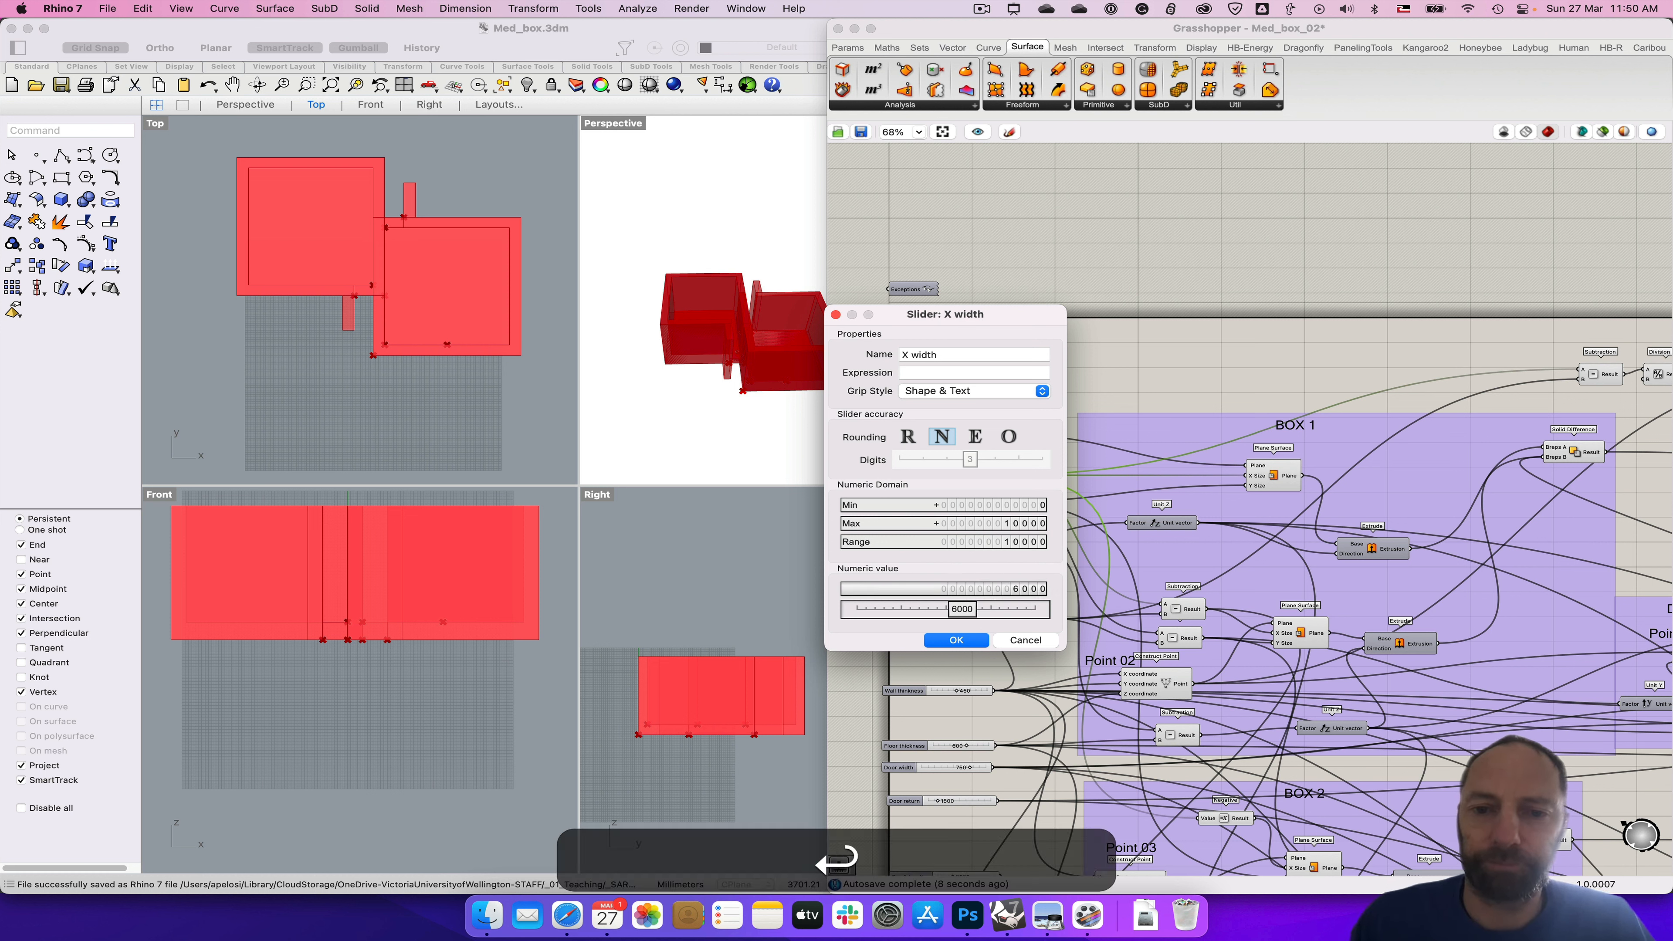
{"action": "left_click", "coordinate": [955, 639]}
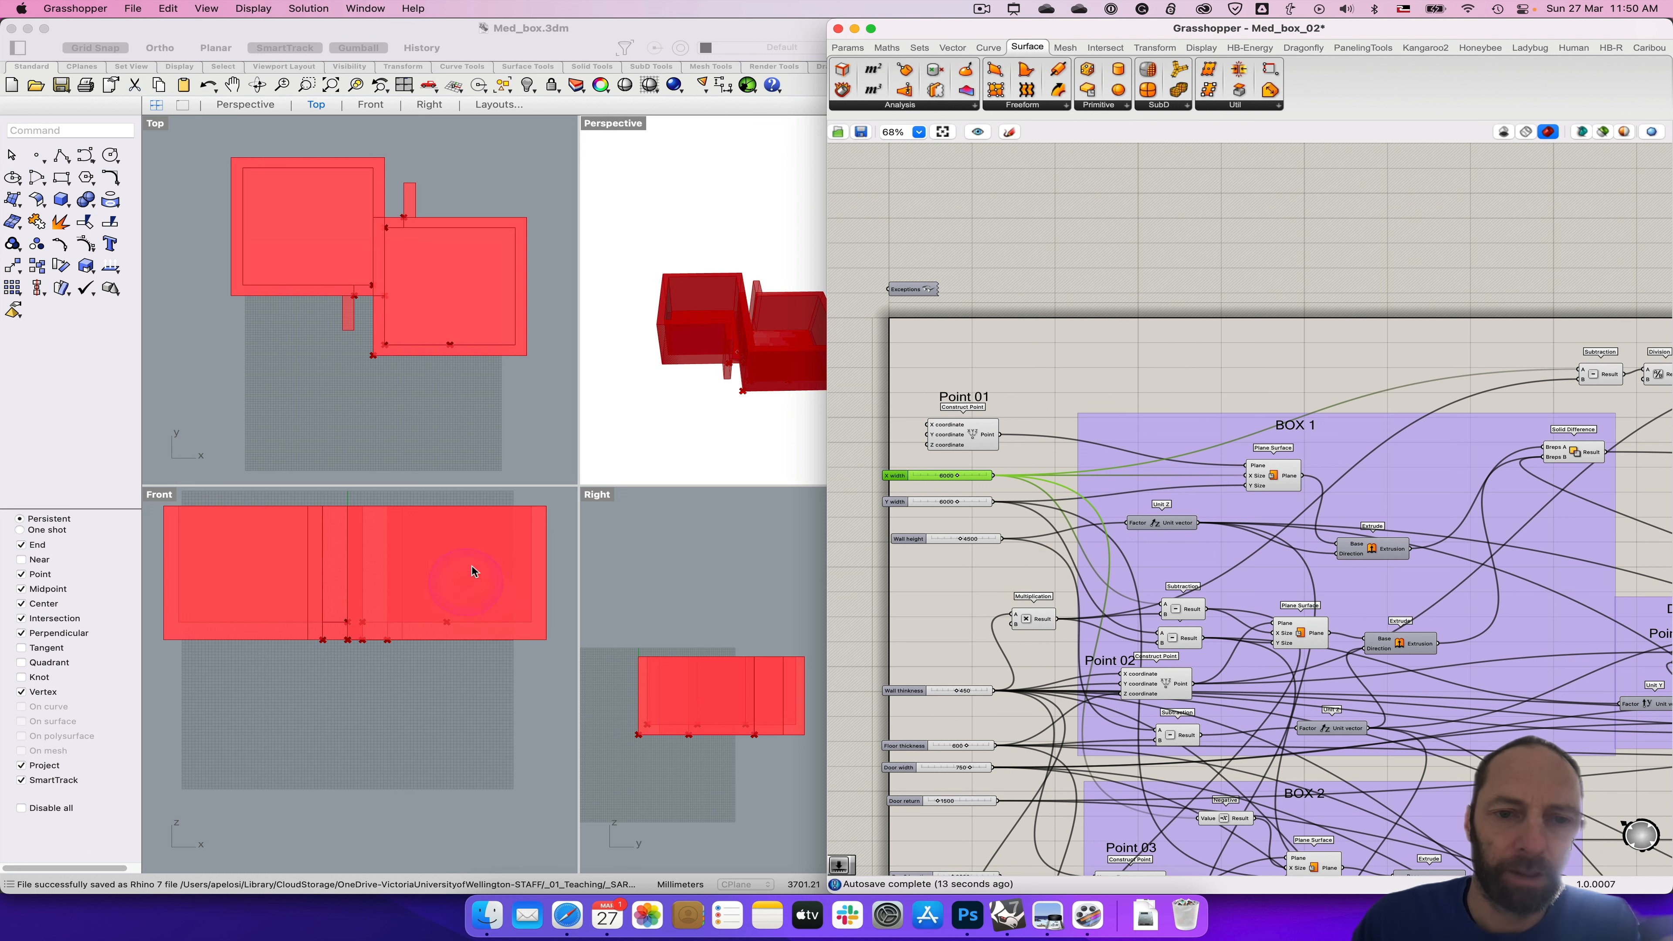
Step: Select the Move component after Unit X and examine the moved point's position in the Top and Front views
{"action": "scroll", "coordinate": [1606, 382], "scroll_direction": "right", "scroll_amount": 5}
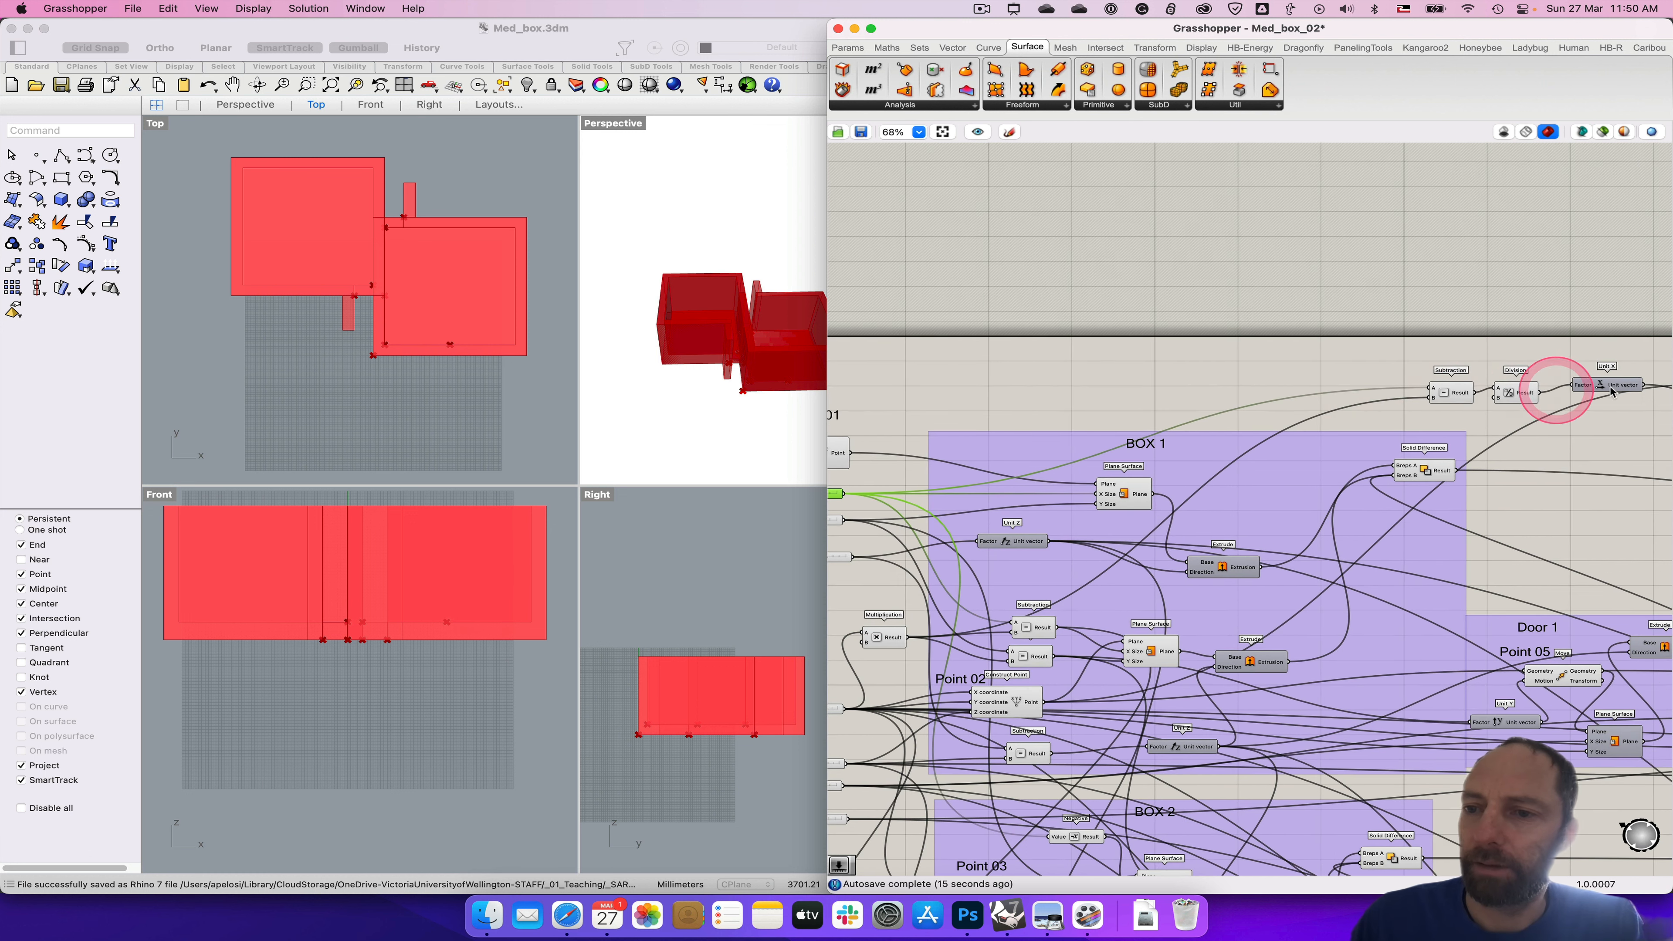
{"action": "scroll", "coordinate": [1610, 385], "scroll_direction": "right", "scroll_amount": 5}
{"action": "left_click", "coordinate": [1597, 395]}
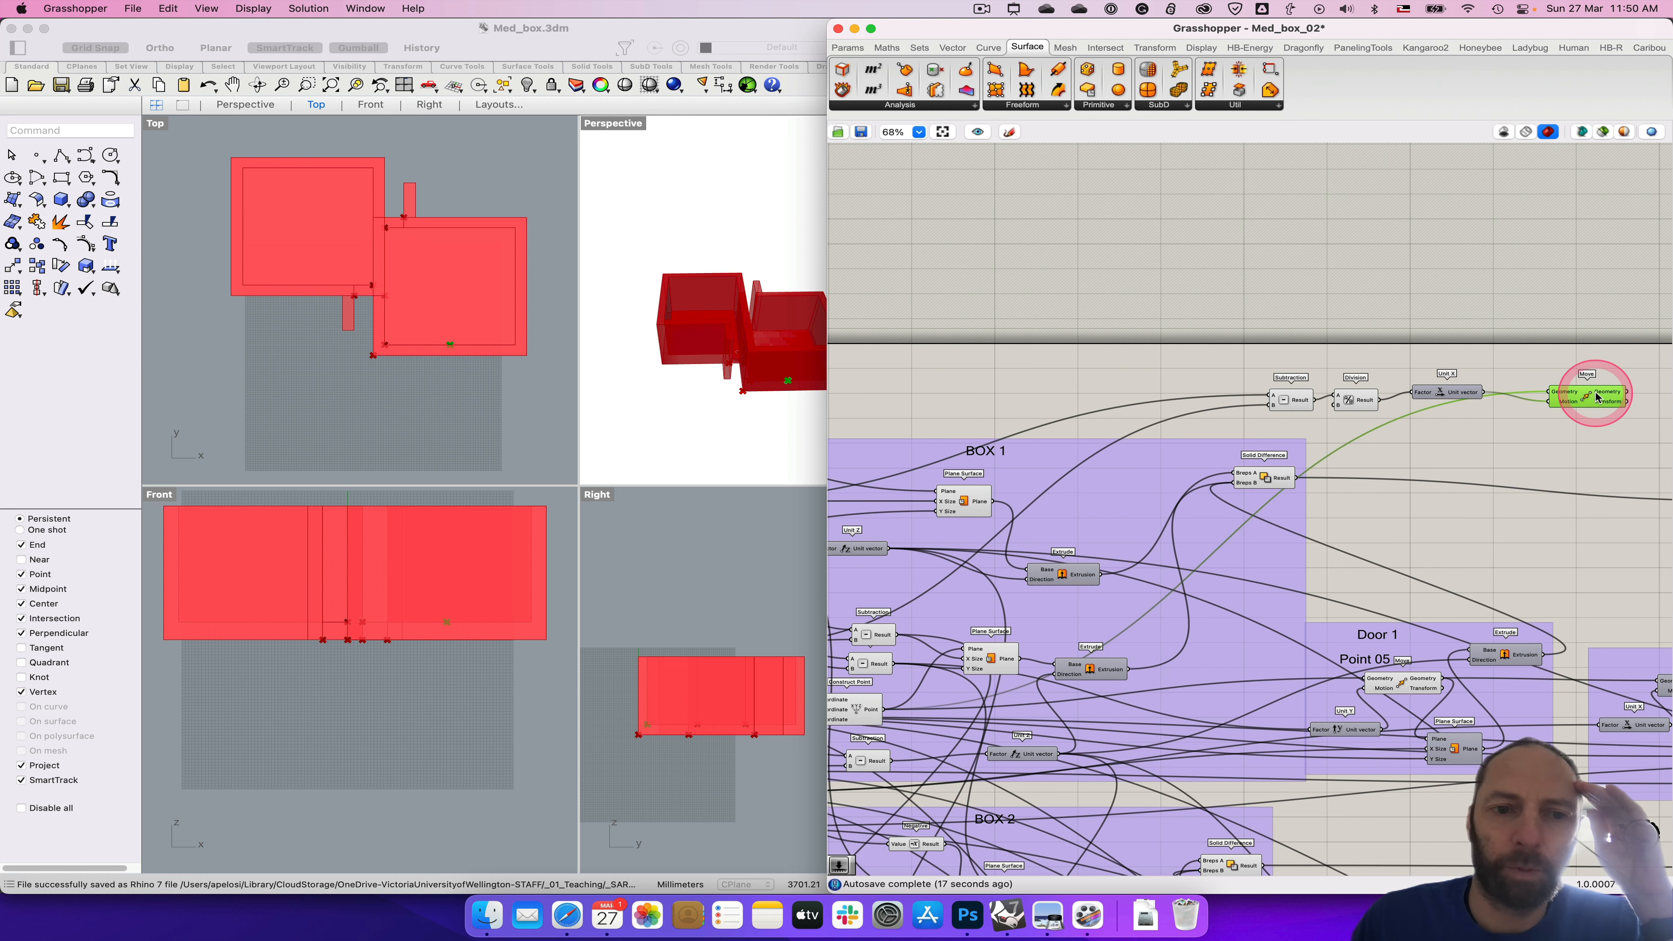
{"action": "left_click", "coordinate": [517, 344]}
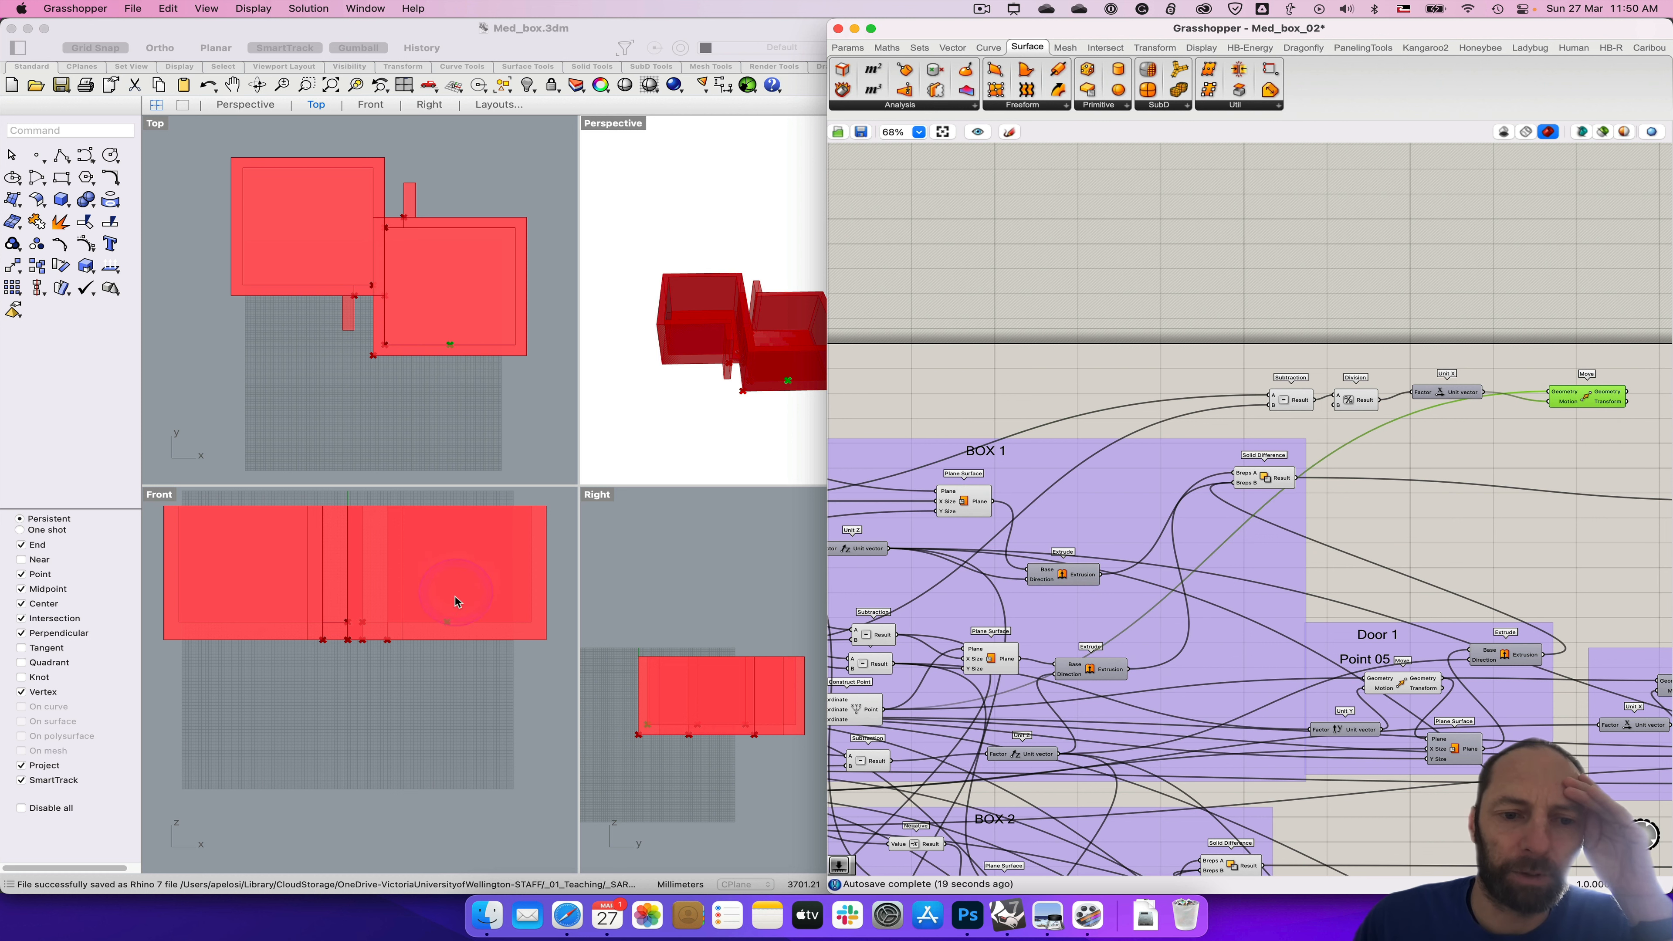
{"action": "scroll", "coordinate": [439, 691], "scroll_direction": "up", "scroll_amount": 2}
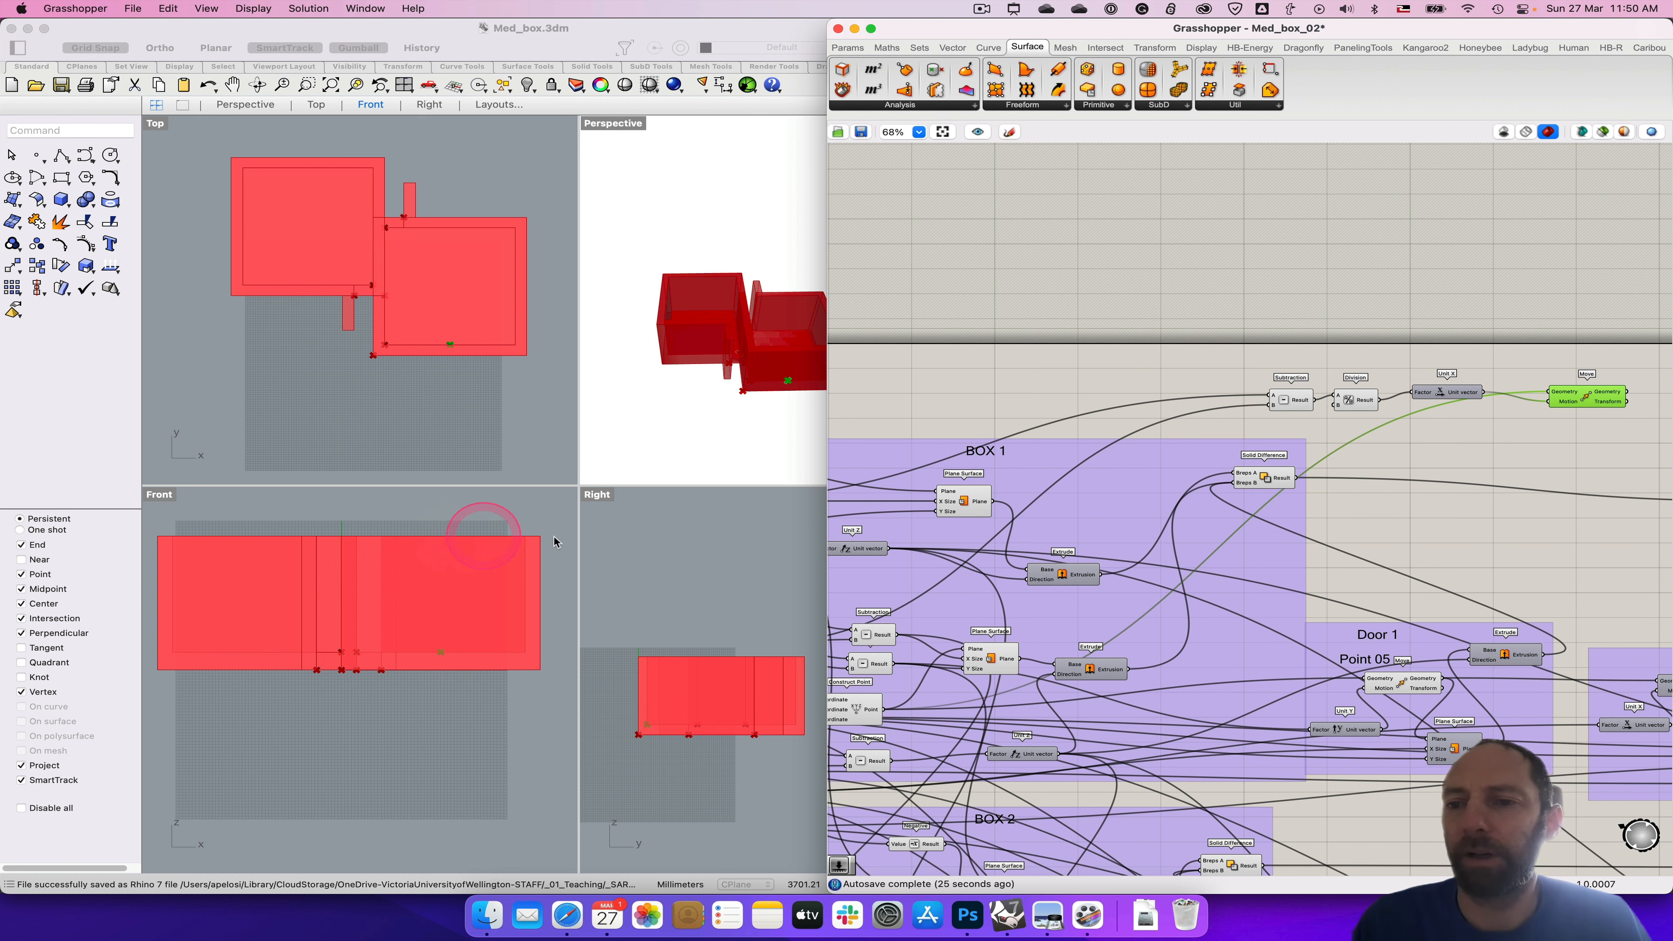
Step: Add a second Move component after the first and connect the first Move's Geometry output to its Geometry input
{"action": "right_click_drag", "start_coordinate": [1522, 483], "coordinate": [1305, 499]}
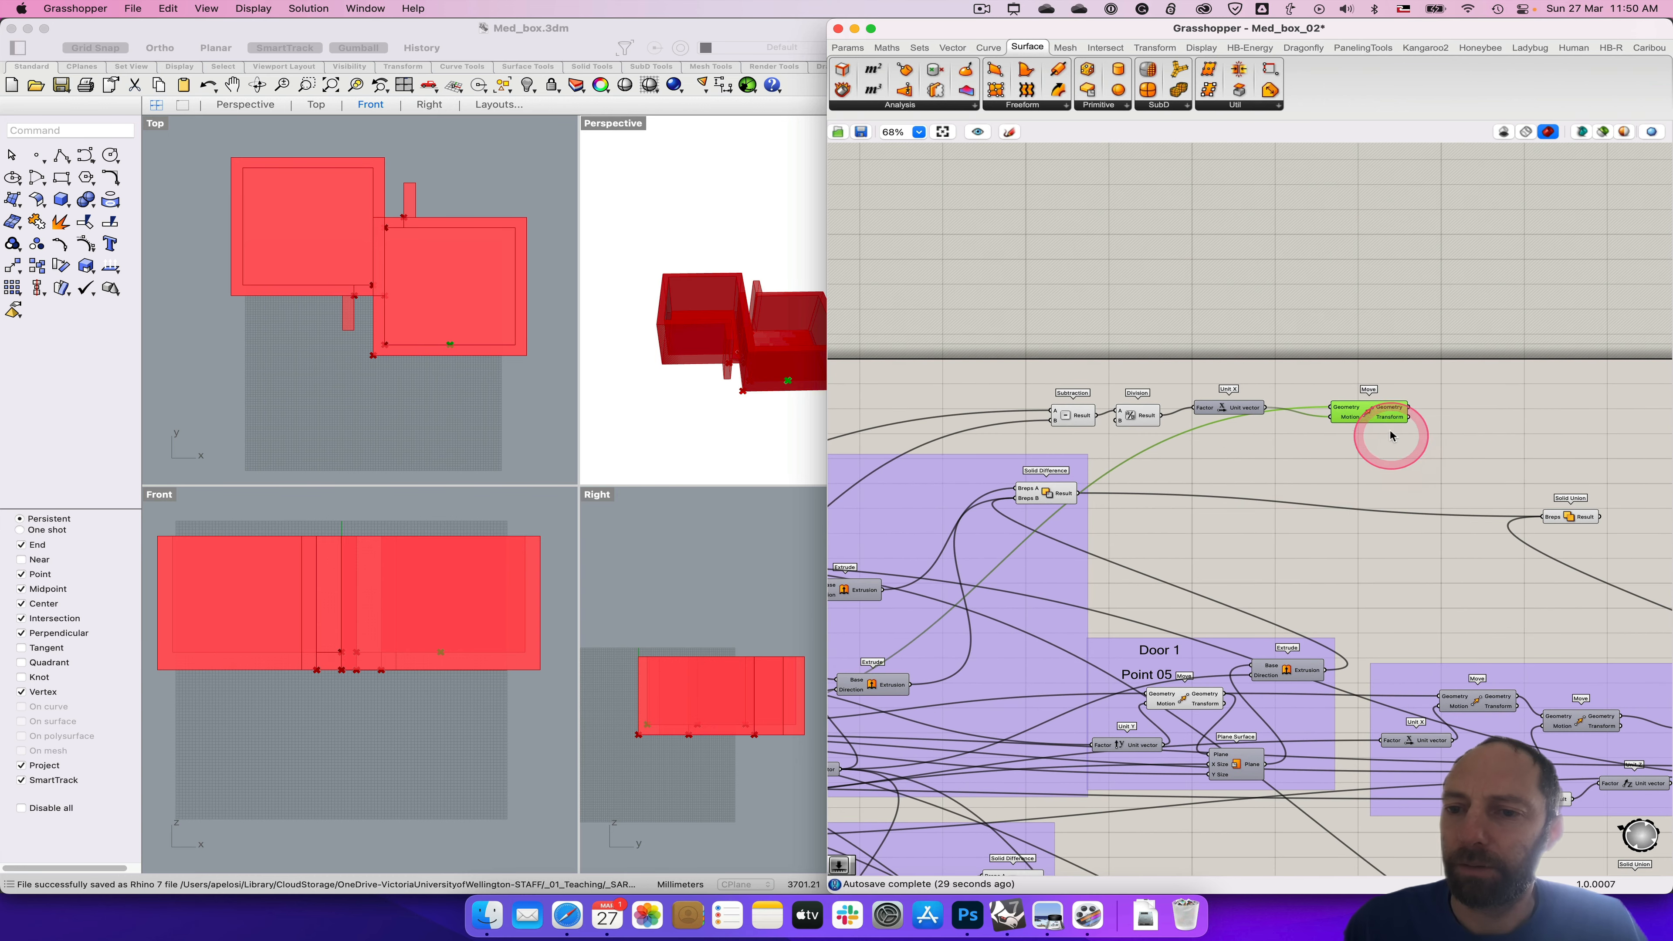
{"action": "left_click_drag", "start_coordinate": [1378, 412], "coordinate": [1351, 417]}
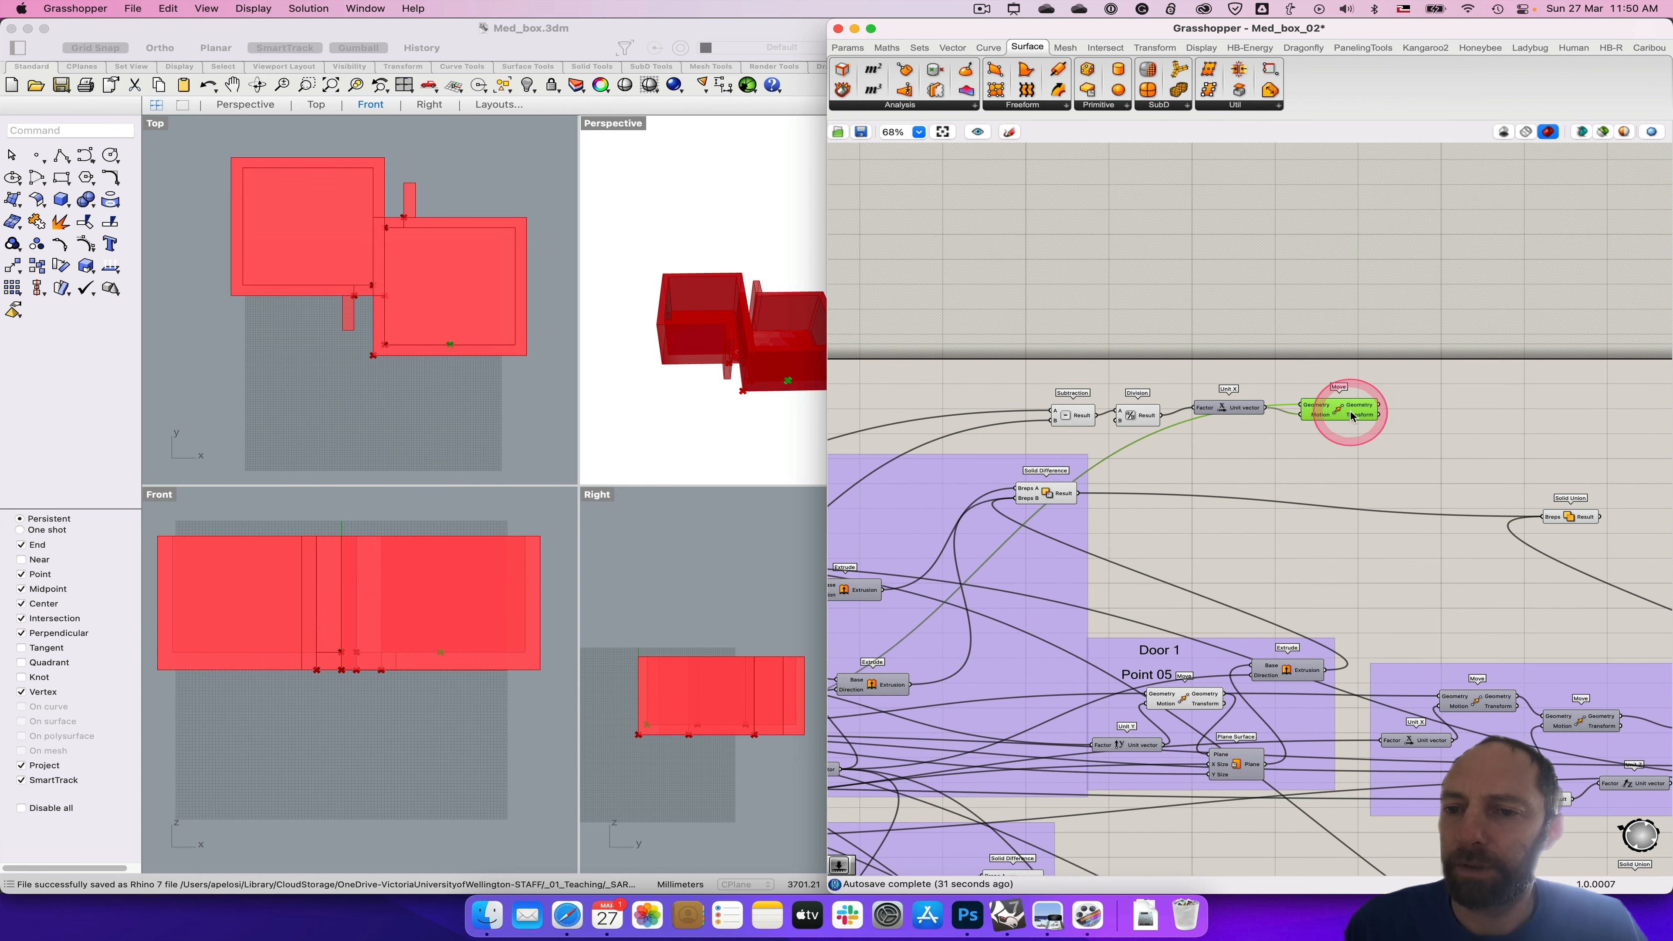
{"action": "double_click", "coordinate": [1412, 414]}
{"action": "type", "text": "move"}
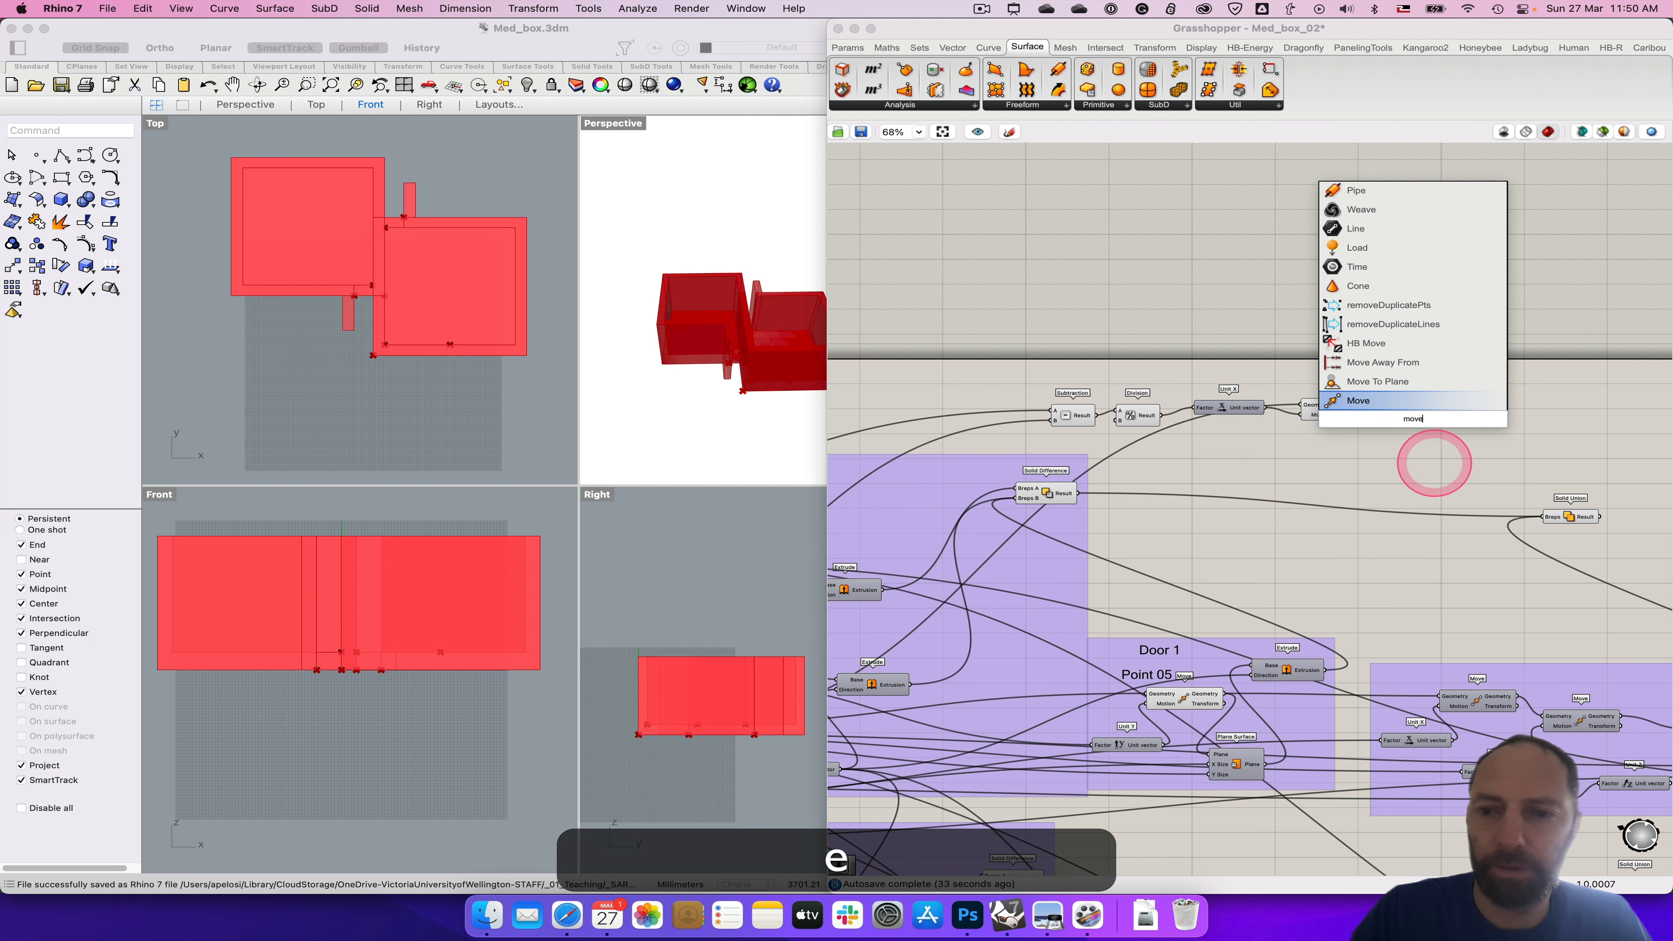
{"action": "key", "text": "Return"}
{"action": "left_click_drag", "start_coordinate": [1420, 421], "coordinate": [1467, 432]}
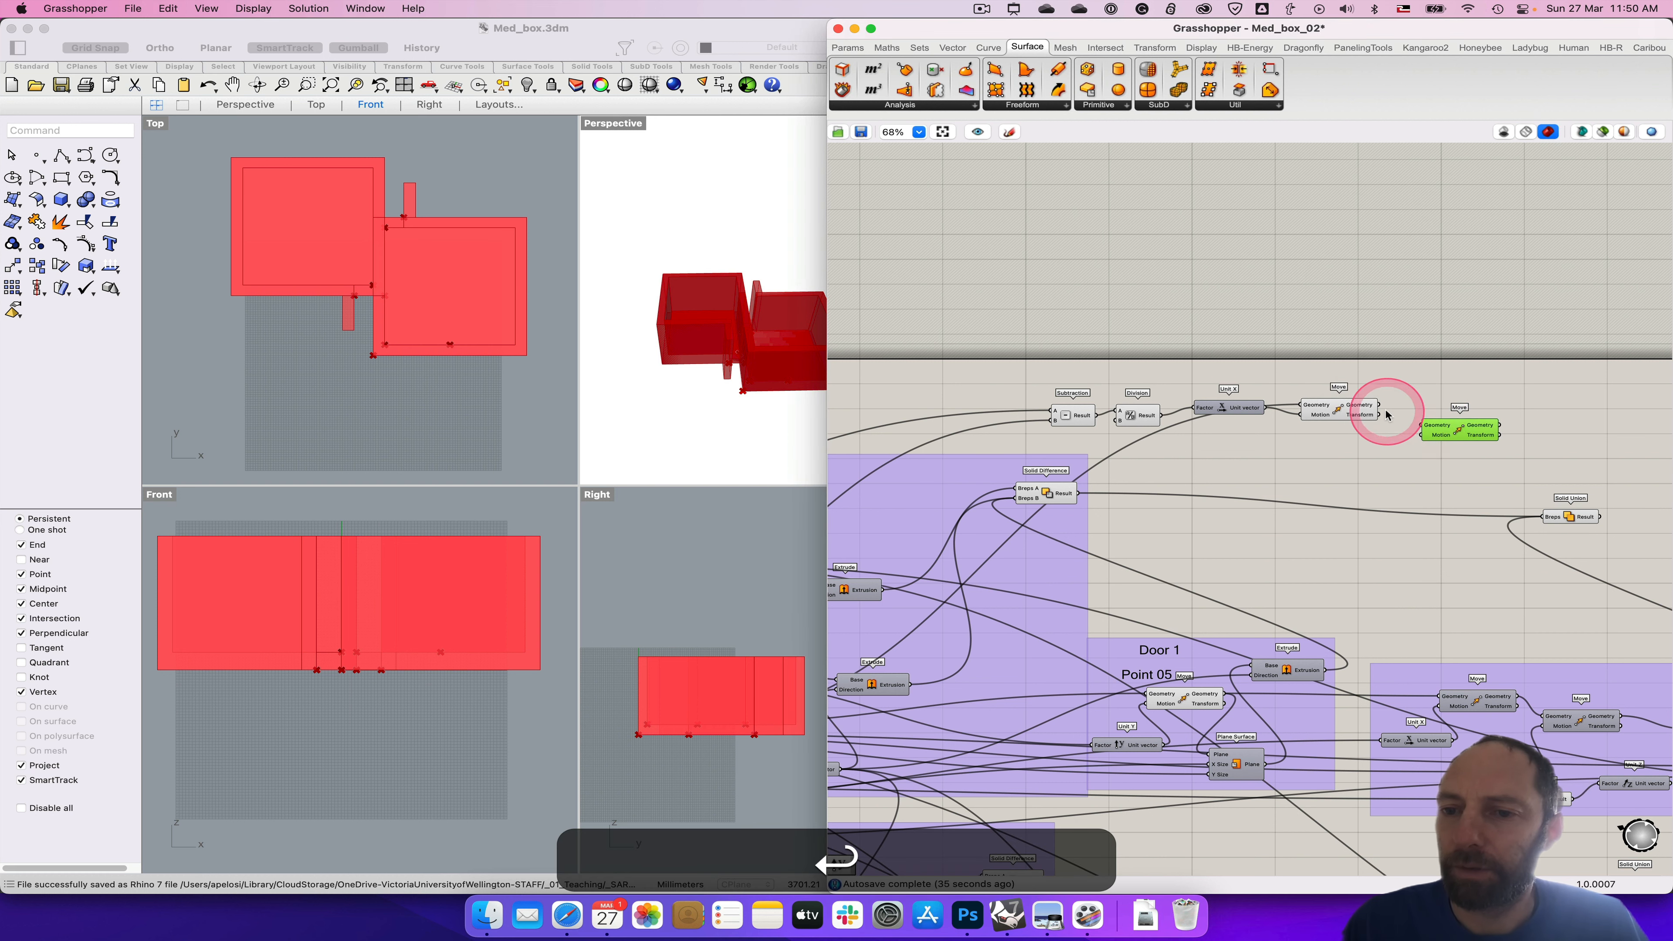
{"action": "left_click_drag", "start_coordinate": [1379, 405], "coordinate": [1420, 425]}
Step: Find the lower Unit Z component in the BOX 1 group and shift it slightly toward the Subtraction that feeds it
{"action": "right_click_drag", "start_coordinate": [1270, 487], "coordinate": [1481, 410]}
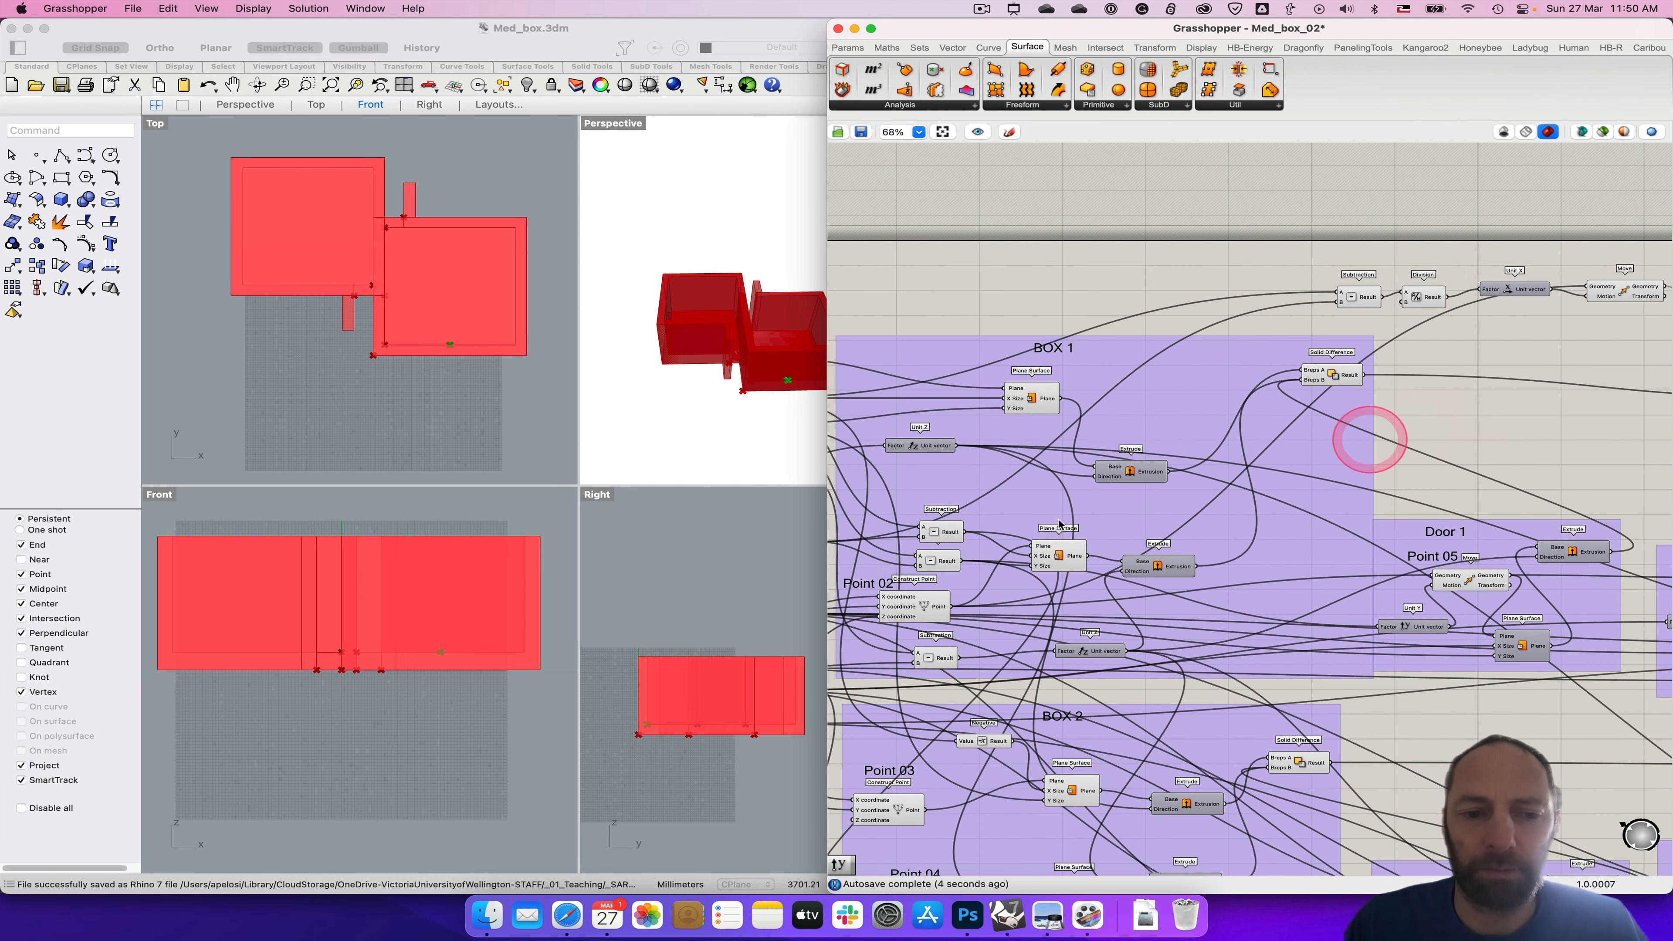
{"action": "left_click", "coordinate": [466, 645]}
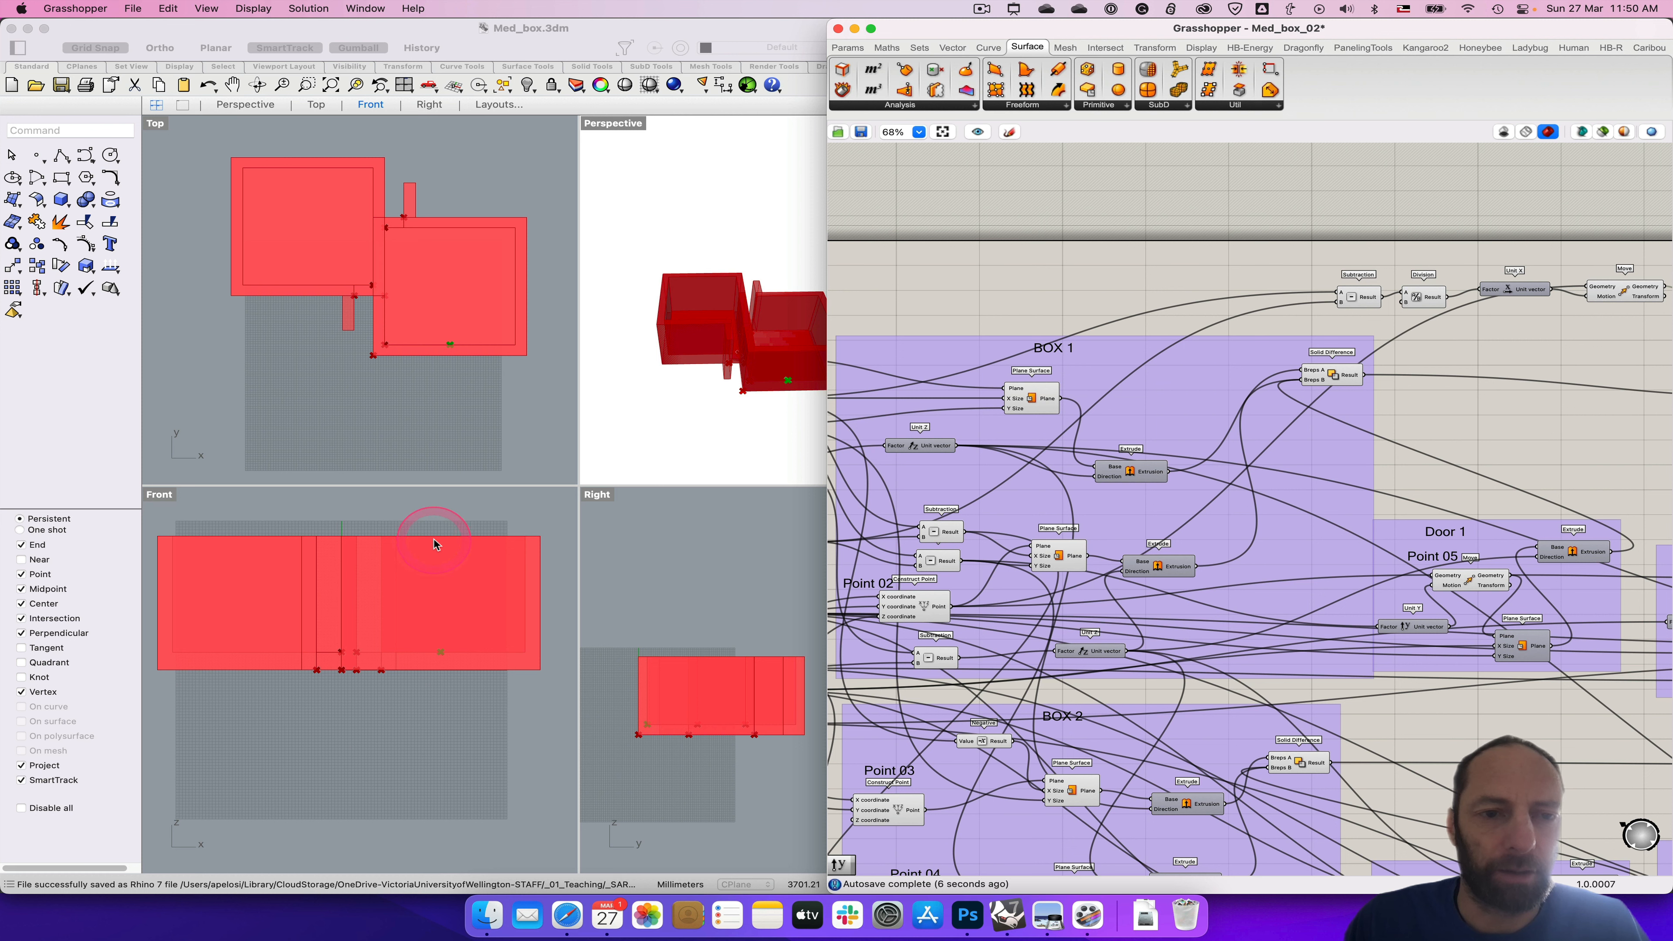
{"action": "left_click", "coordinate": [428, 293]}
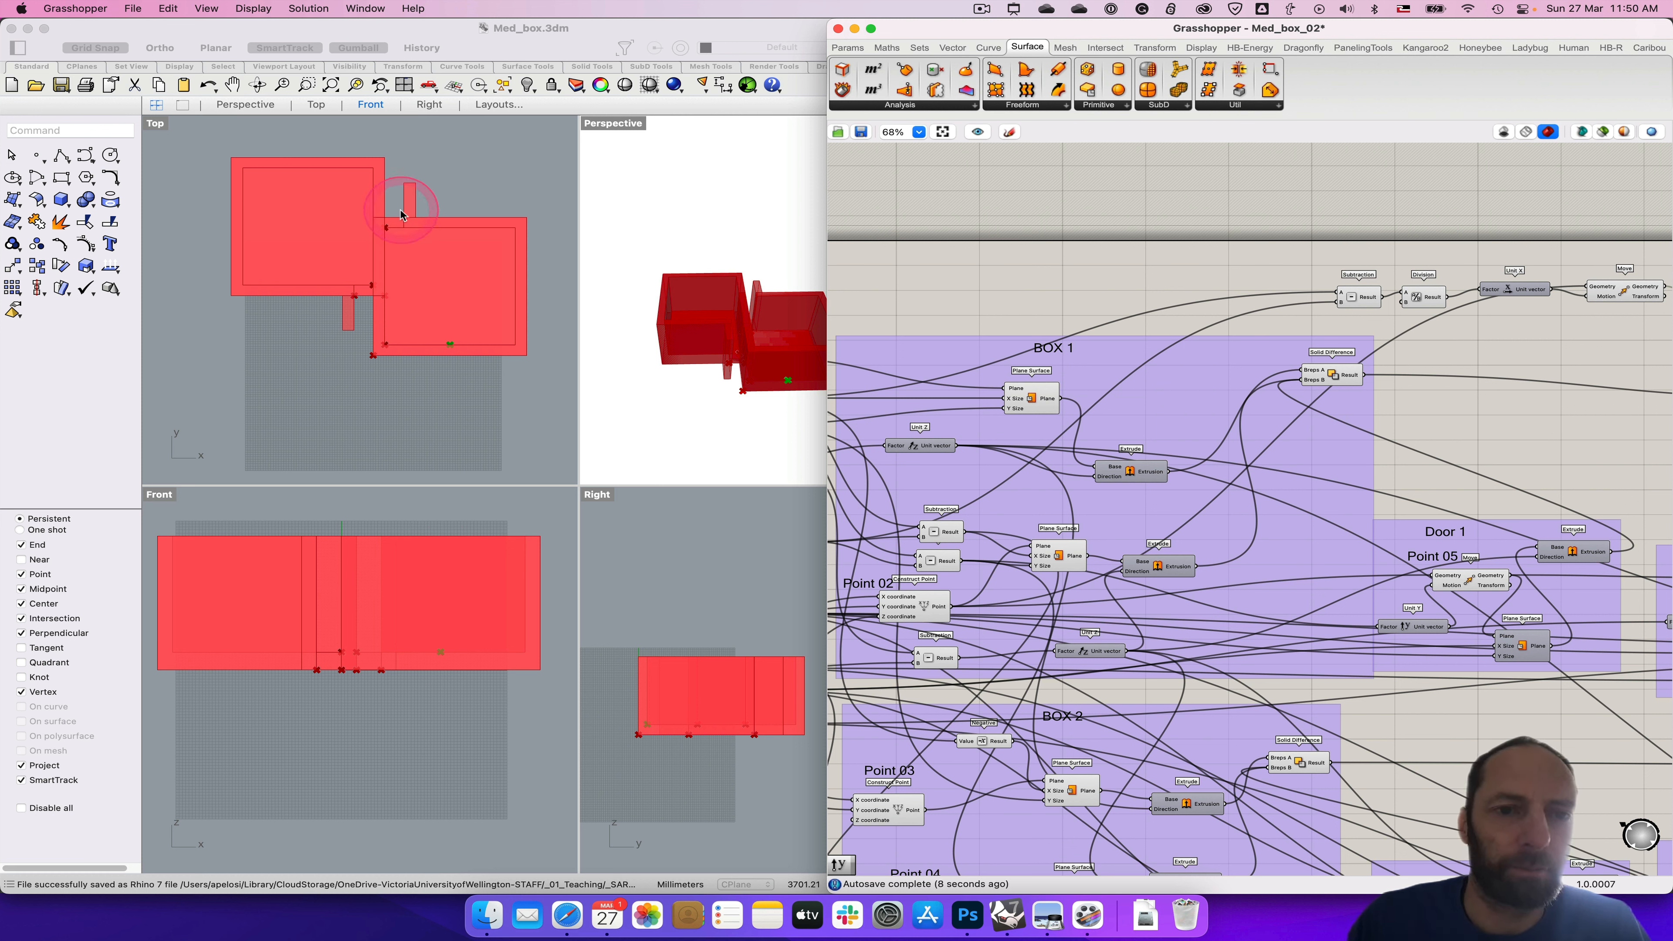
{"action": "left_click", "coordinate": [1095, 652]}
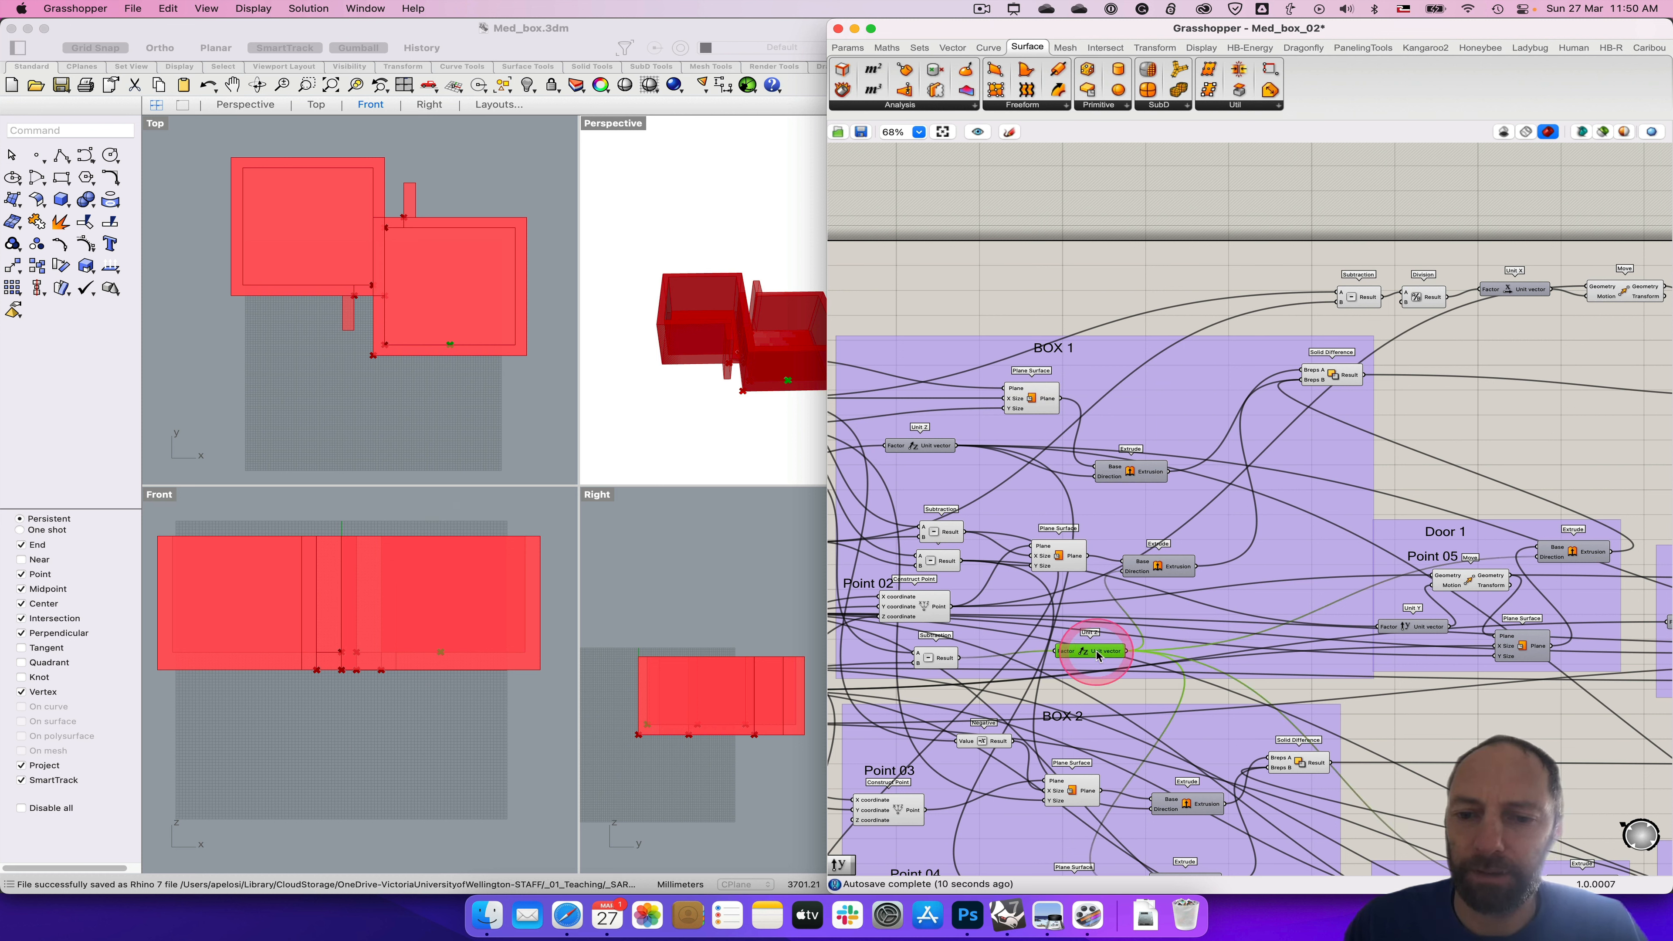
{"action": "right_click_drag", "start_coordinate": [1076, 667], "coordinate": [1265, 650]}
{"action": "right_click_drag", "start_coordinate": [911, 626], "coordinate": [996, 604]}
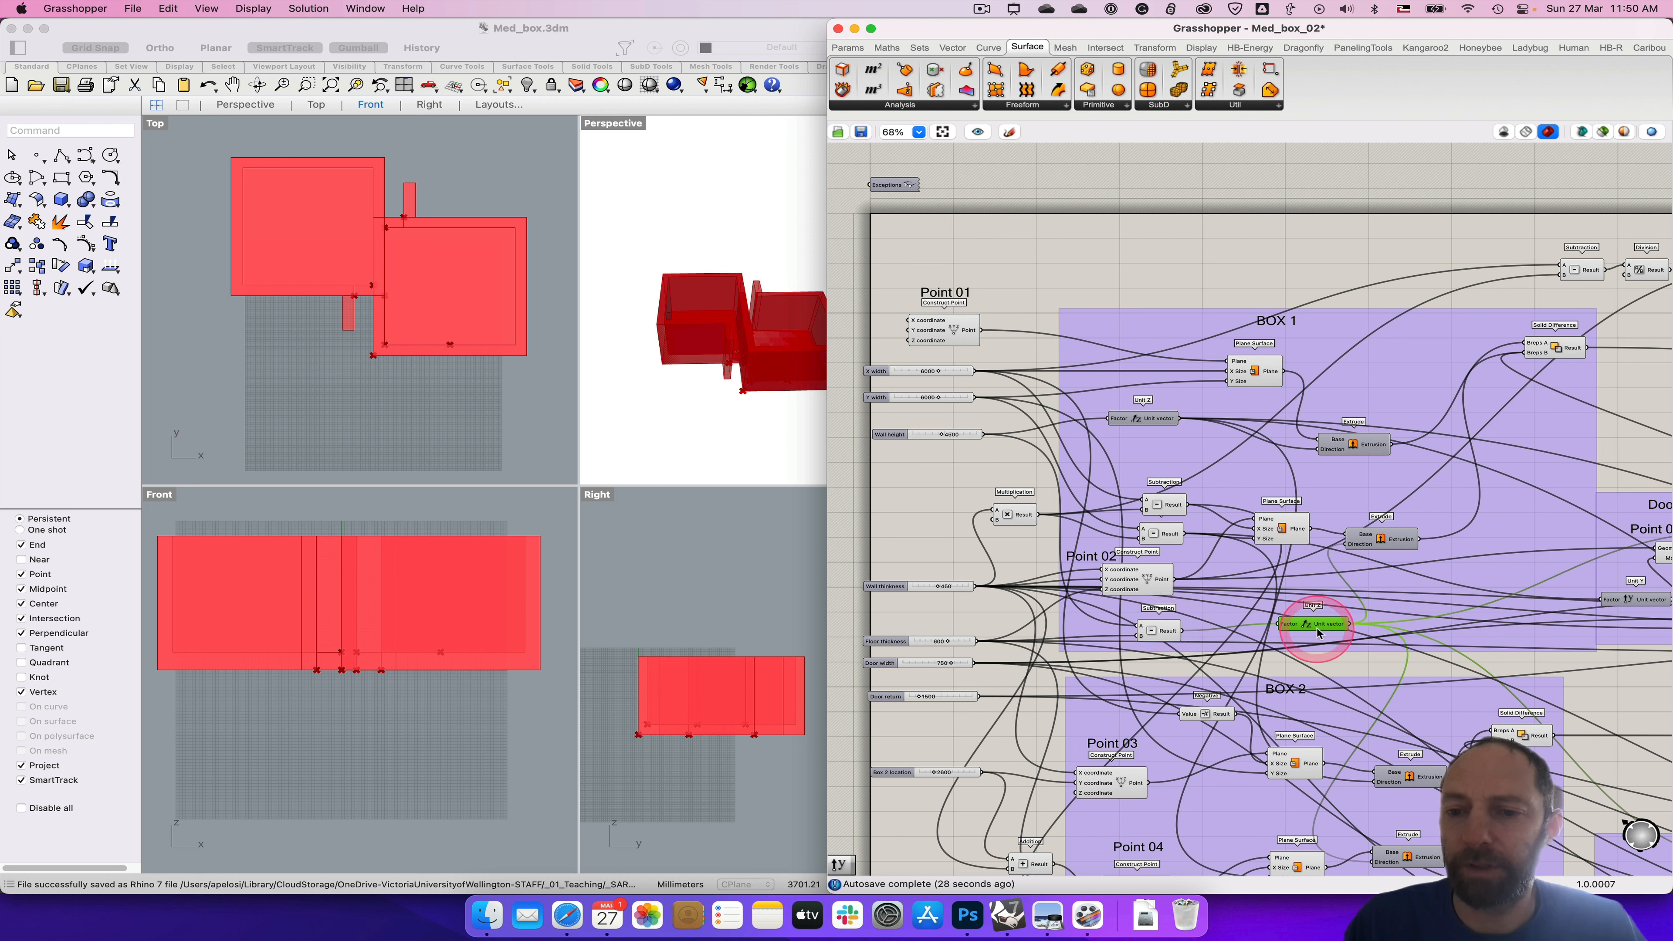
{"action": "left_click_drag", "start_coordinate": [1306, 631], "coordinate": [1303, 630]}
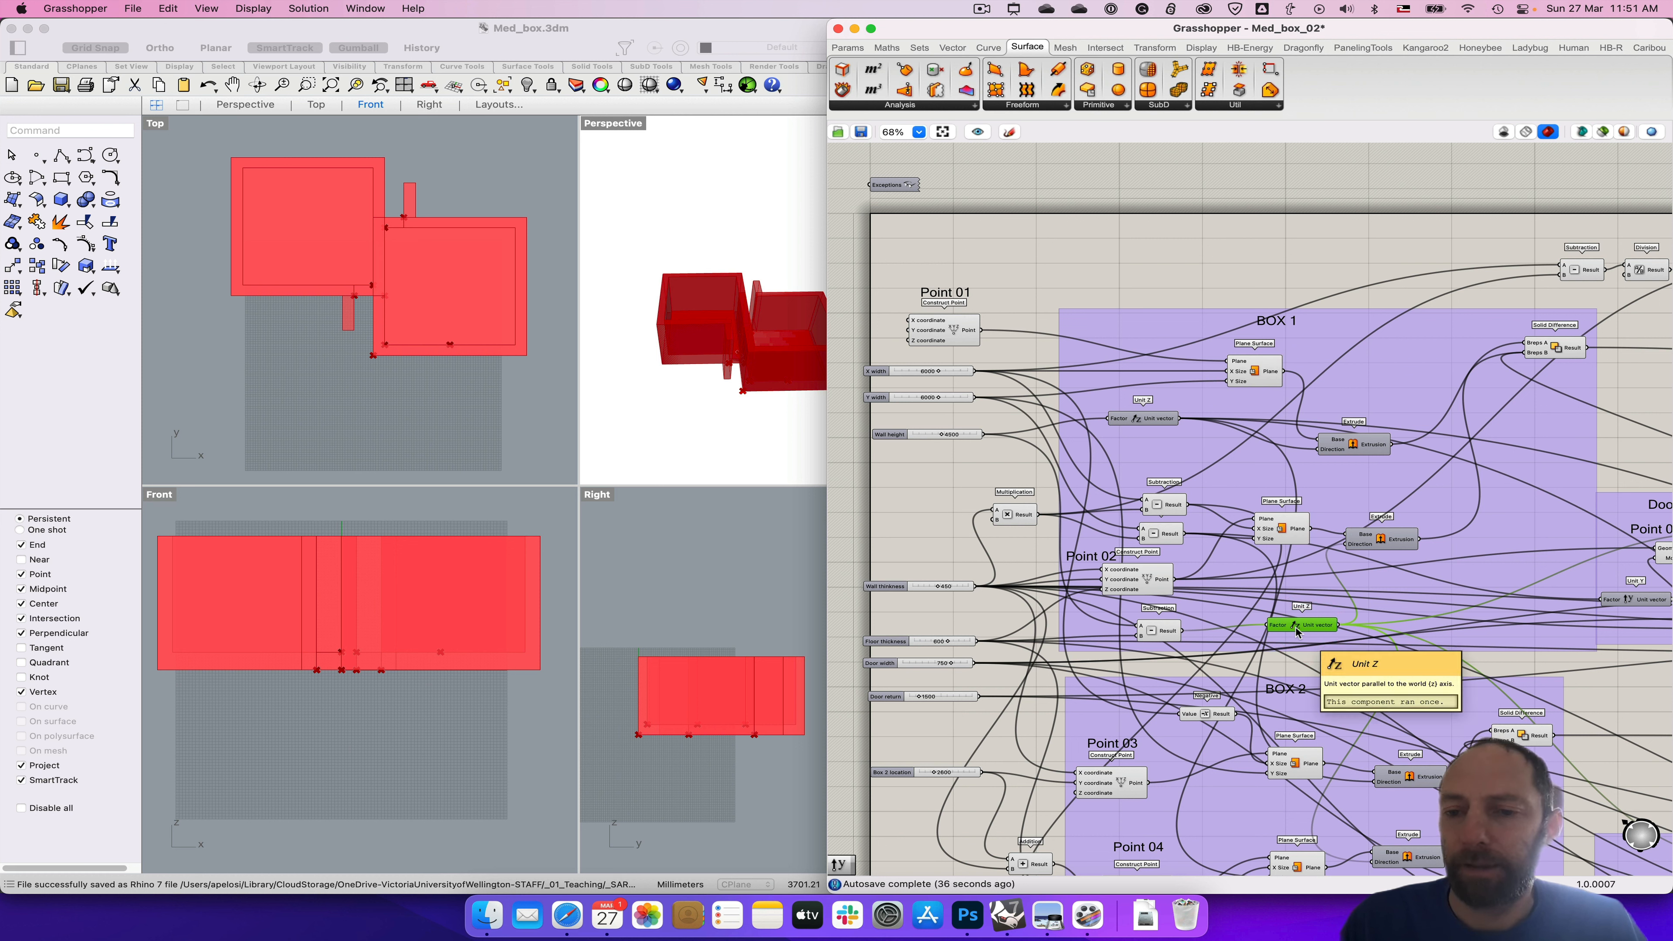
{"action": "right_click", "coordinate": [1296, 631]}
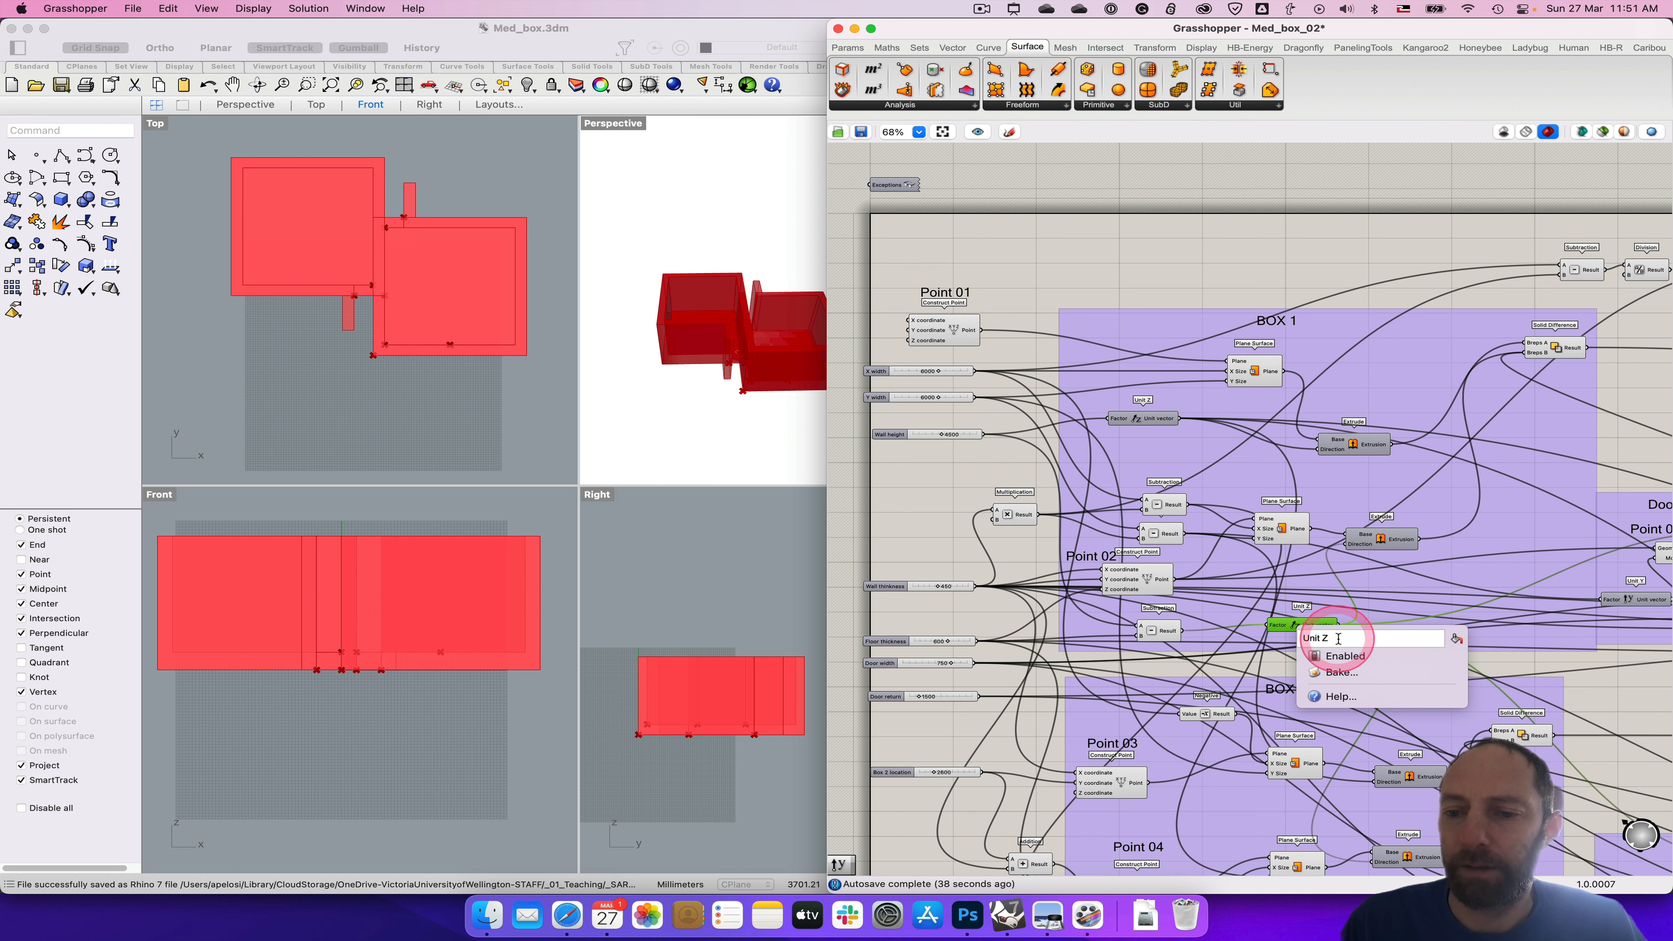
{"action": "left_click", "coordinate": [1298, 629]}
{"action": "double_click", "coordinate": [1297, 629]}
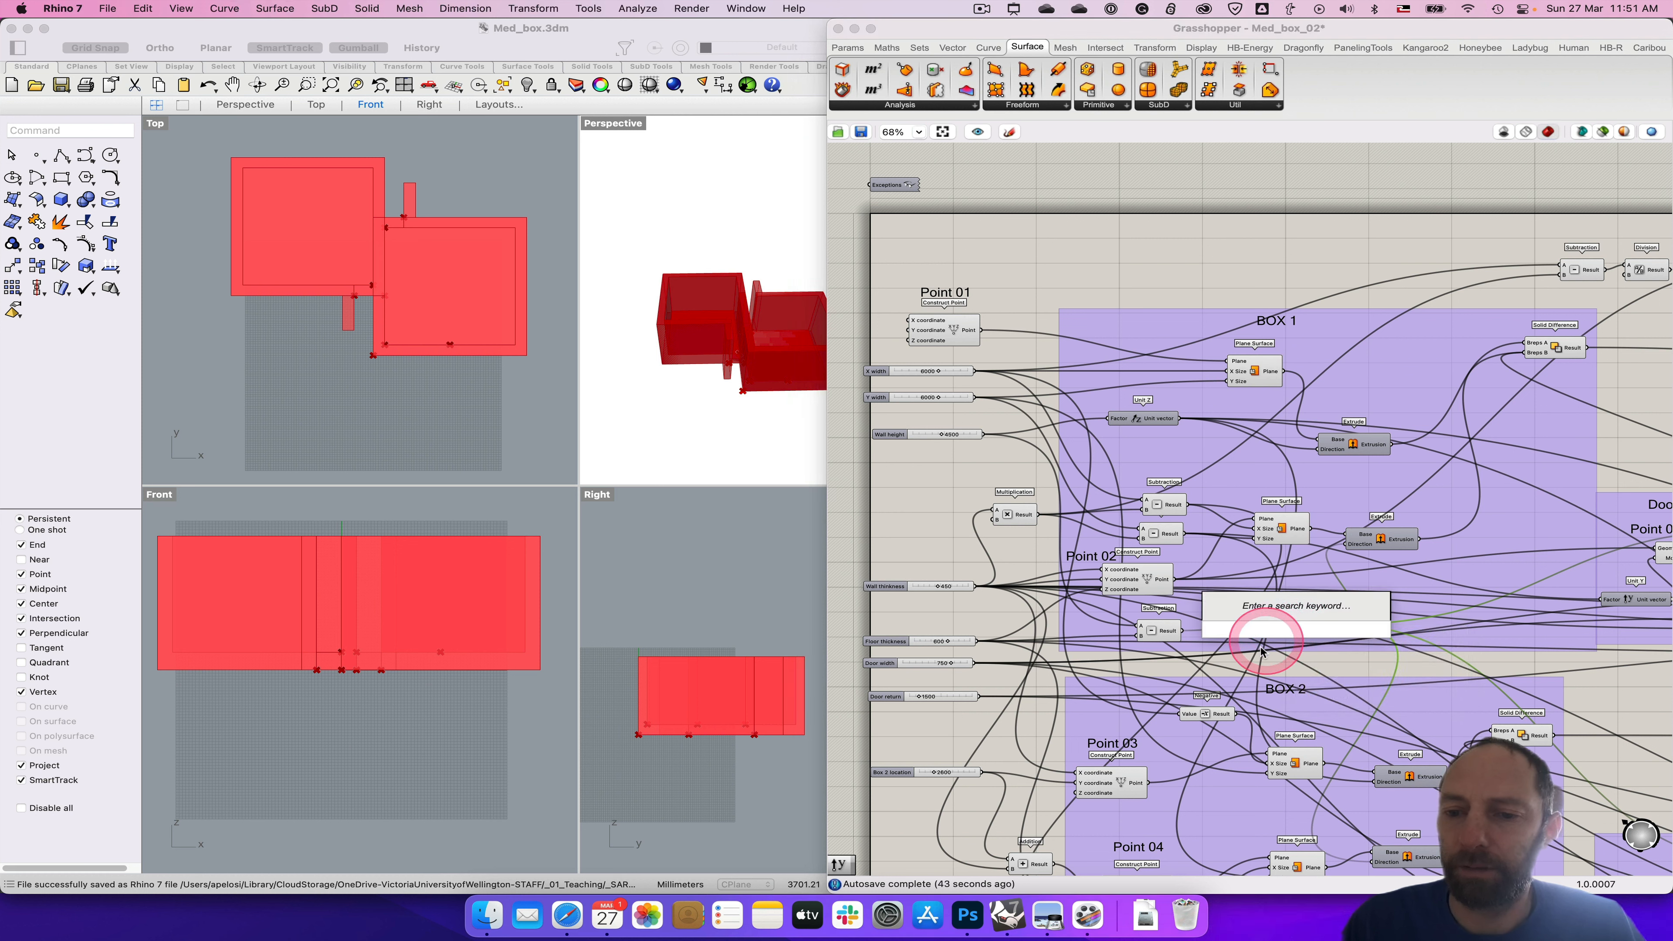
{"action": "key", "text": "Escape"}
Step: Rename the lower Unit Z component in the BOX 1 group as "Interior wall height Z vector"
{"action": "right_click", "coordinate": [1297, 626]}
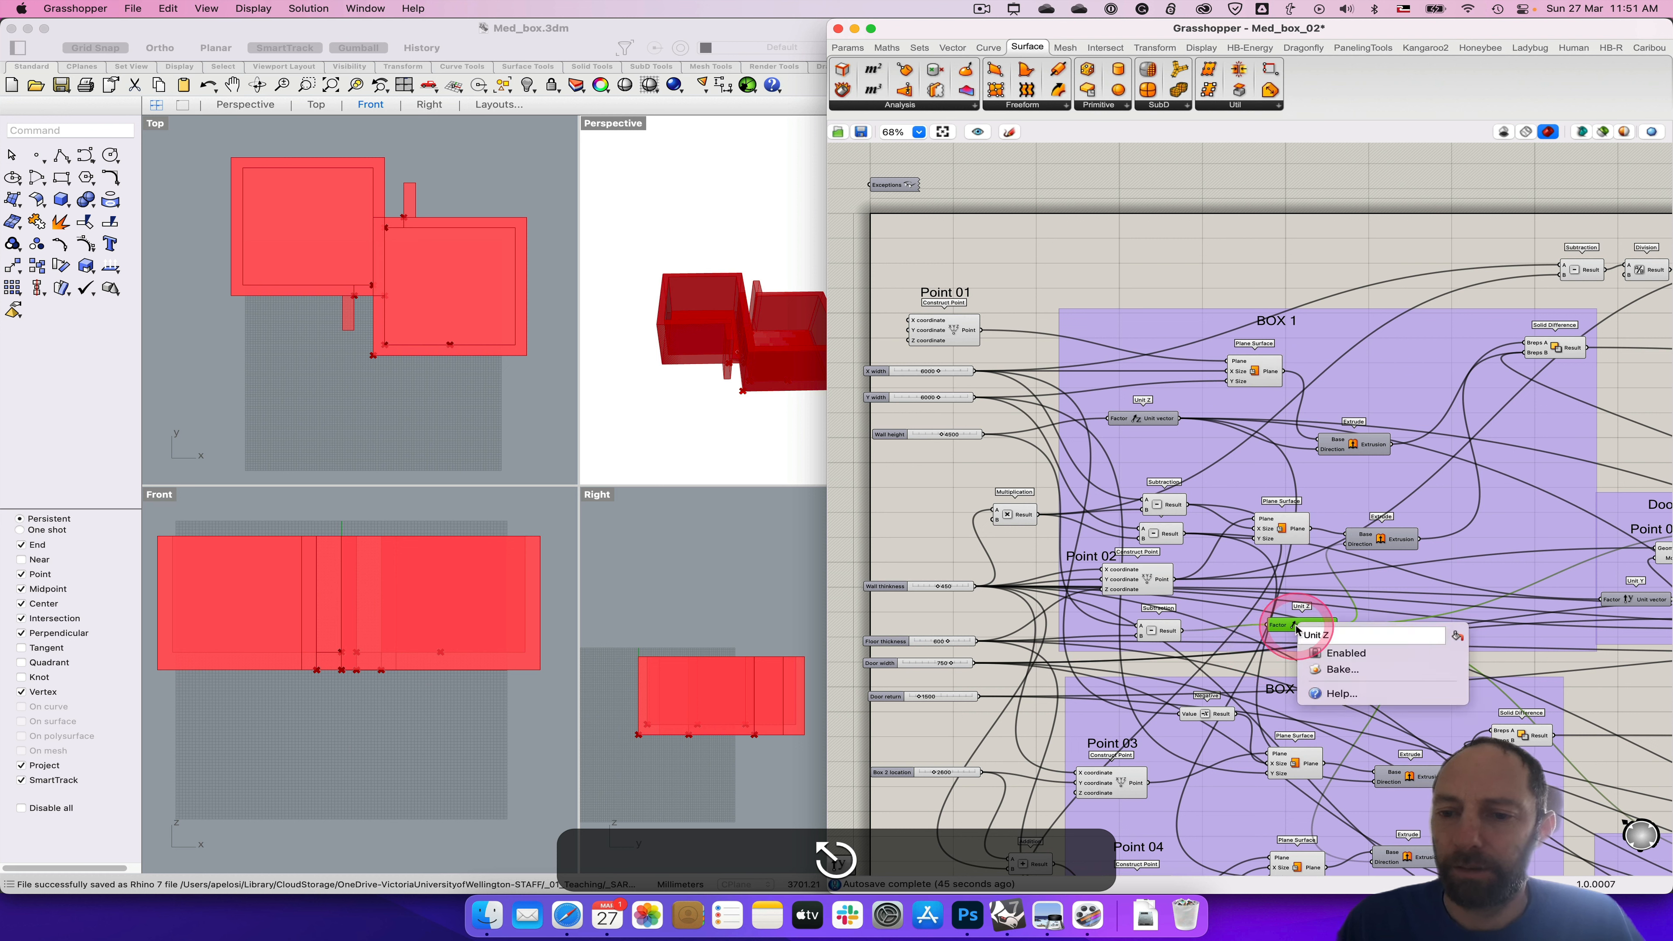
{"action": "left_click_drag", "start_coordinate": [1340, 633], "coordinate": [1290, 638]}
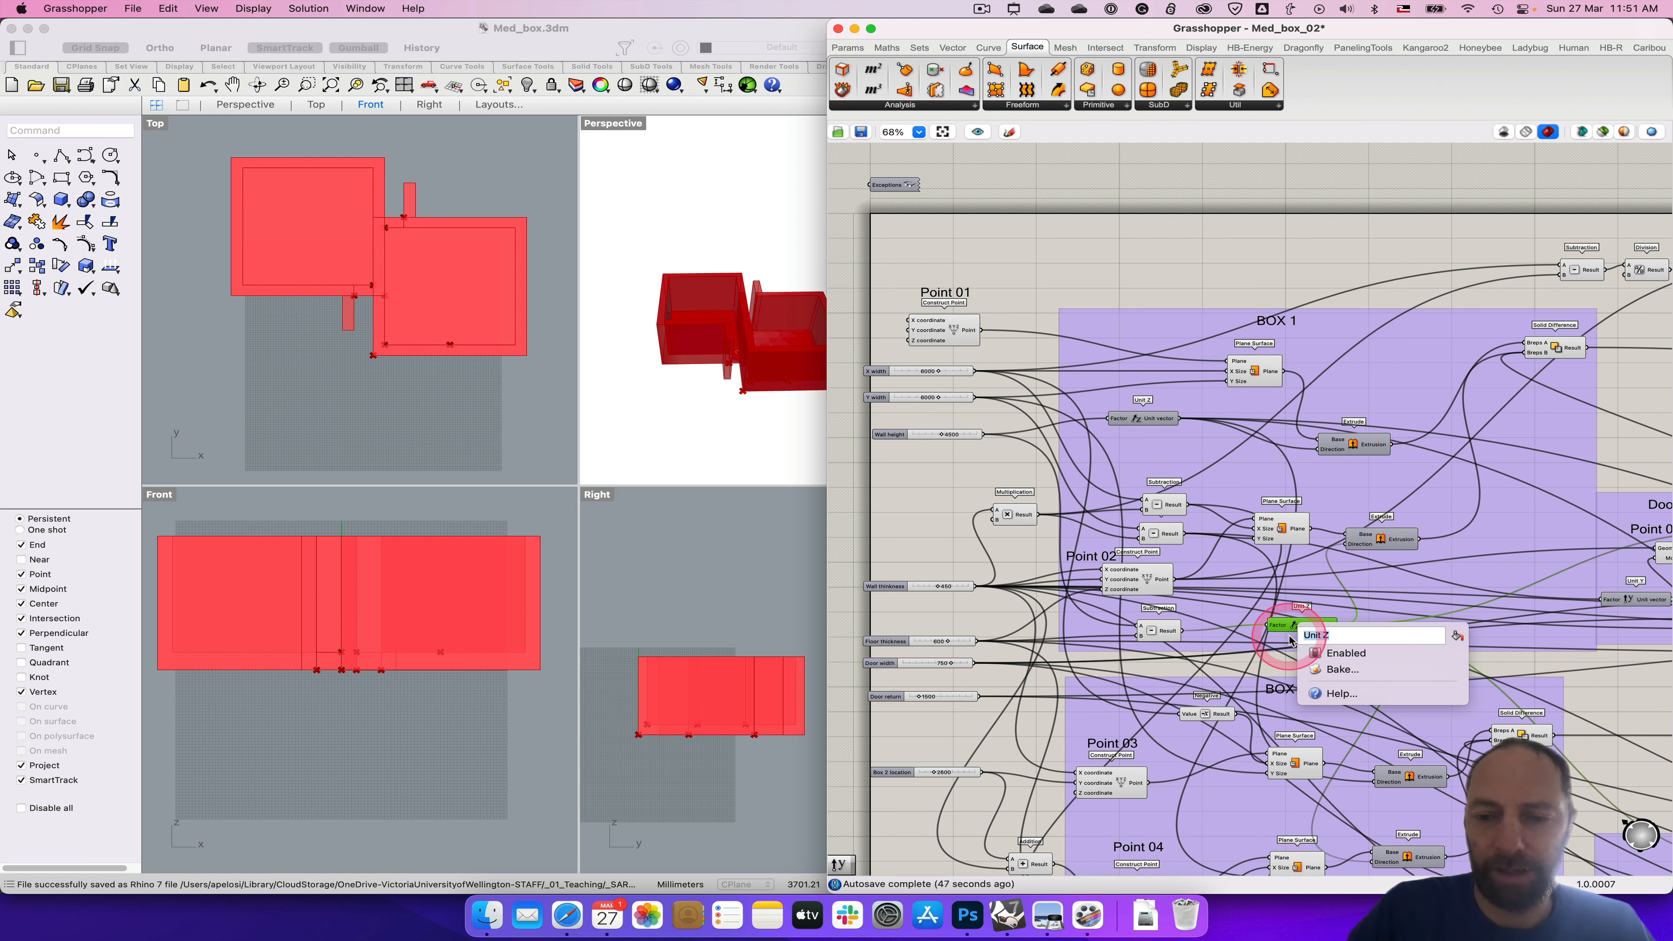
{"action": "key", "text": "shift"}
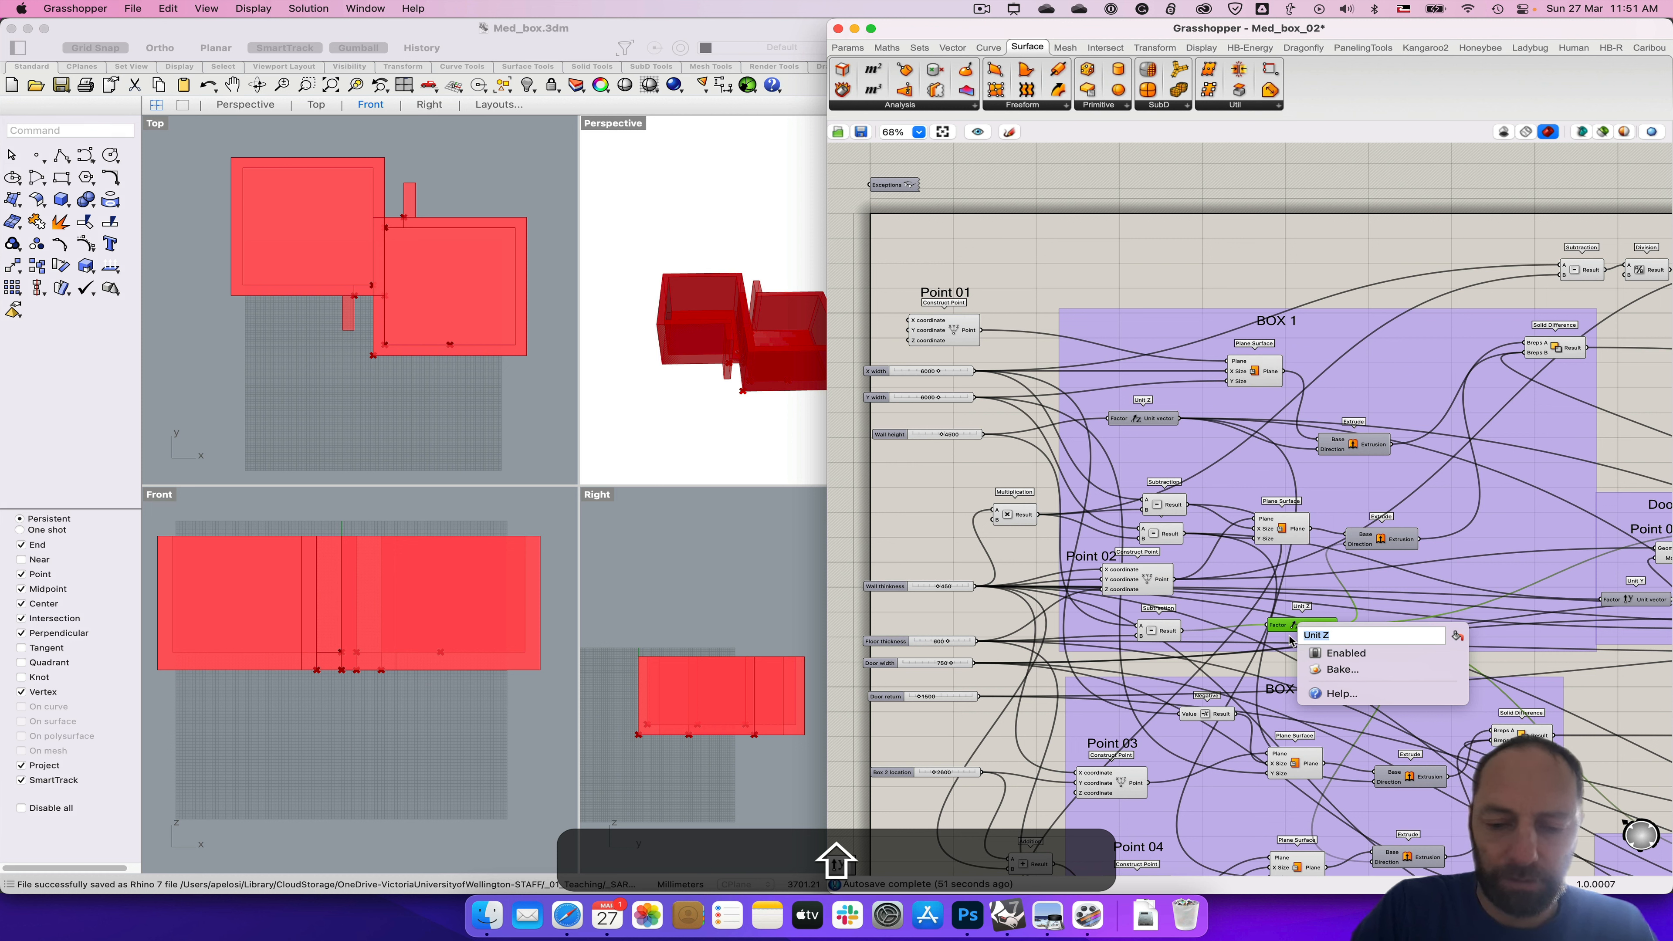
{"action": "type", "text": "Interior wall heigh"}
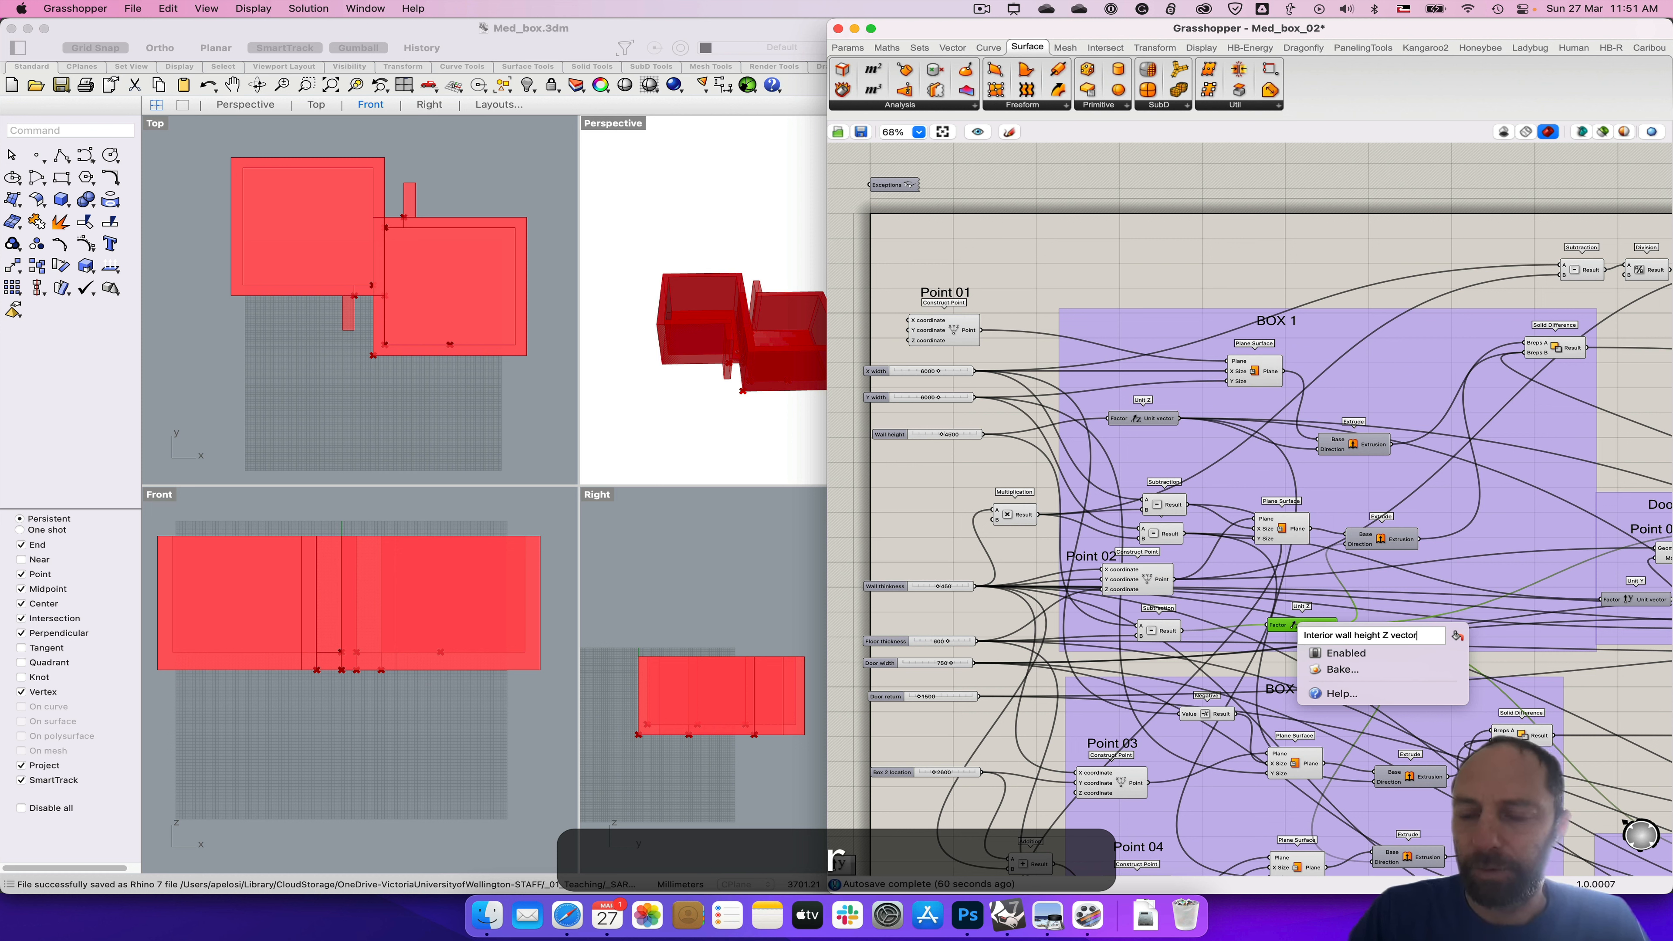
{"action": "key", "text": "Return"}
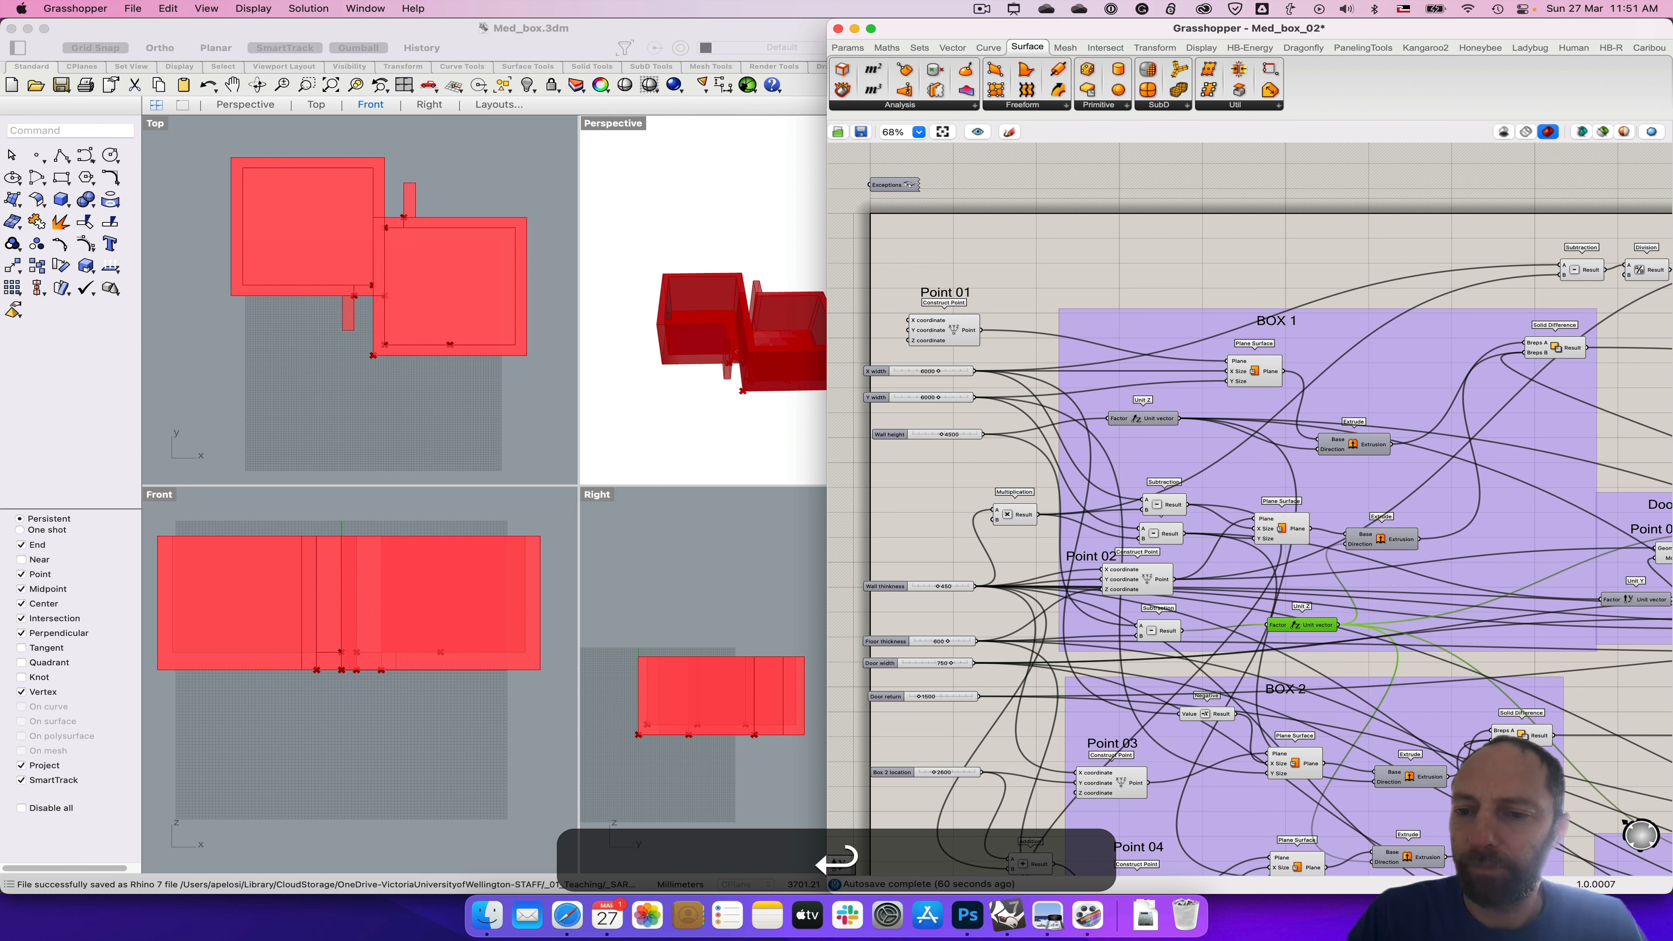
Step: Check the name of the renamed Unit Z component through its context options and tooltip
{"action": "right_click", "coordinate": [1293, 627]}
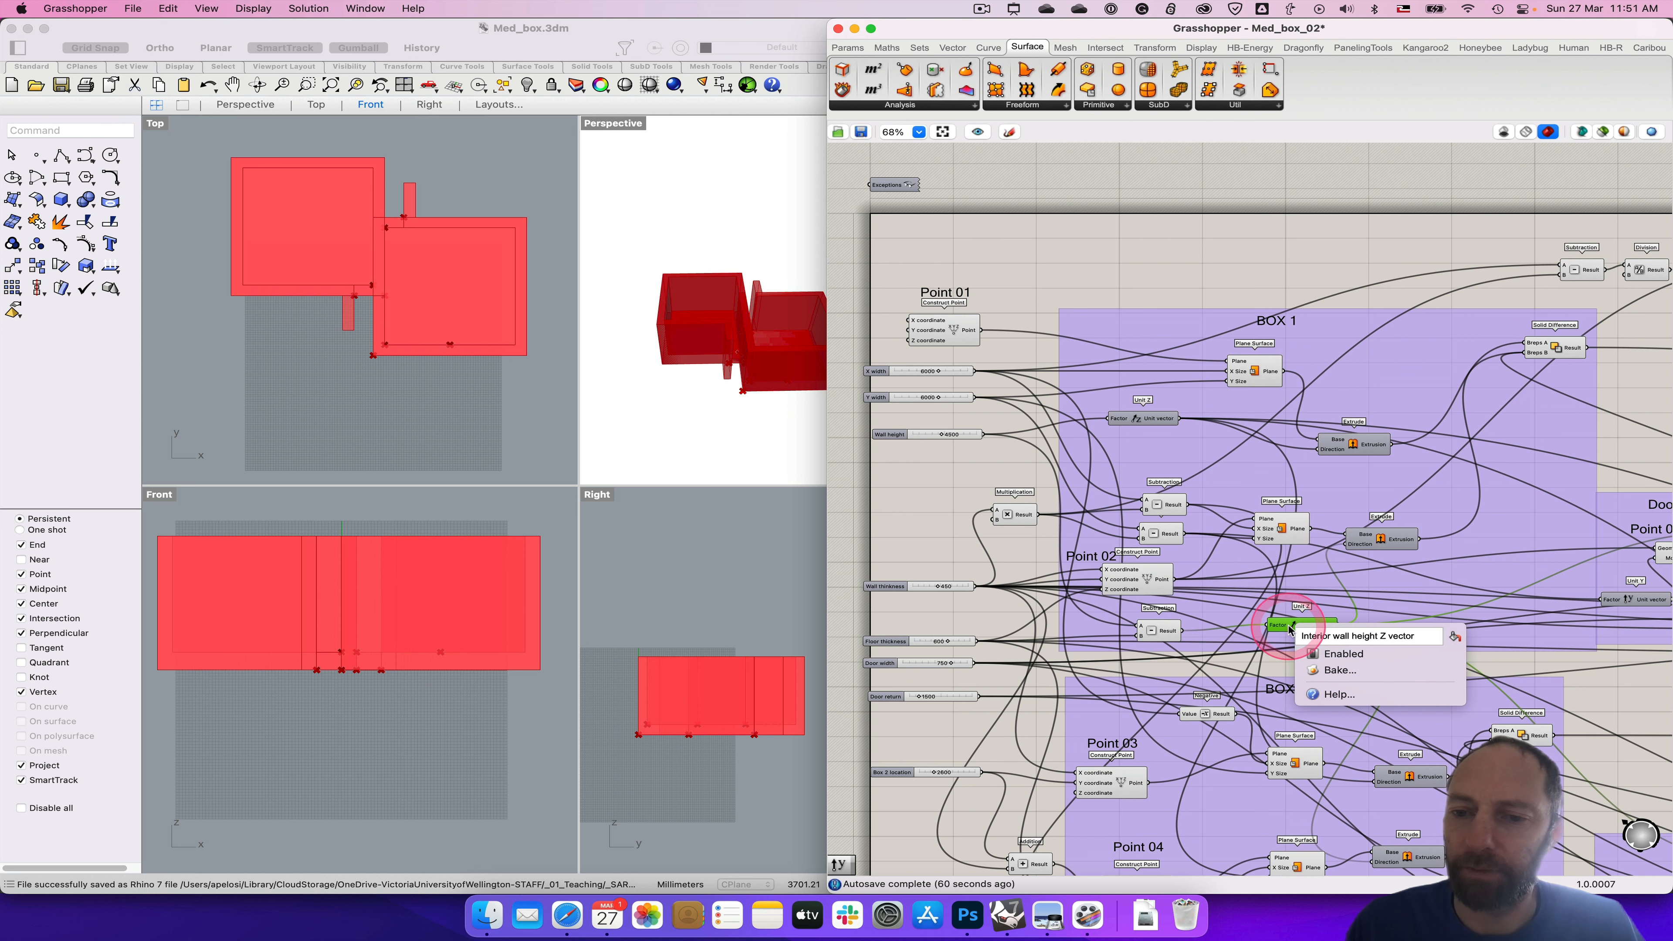
{"action": "left_click", "coordinate": [1289, 626]}
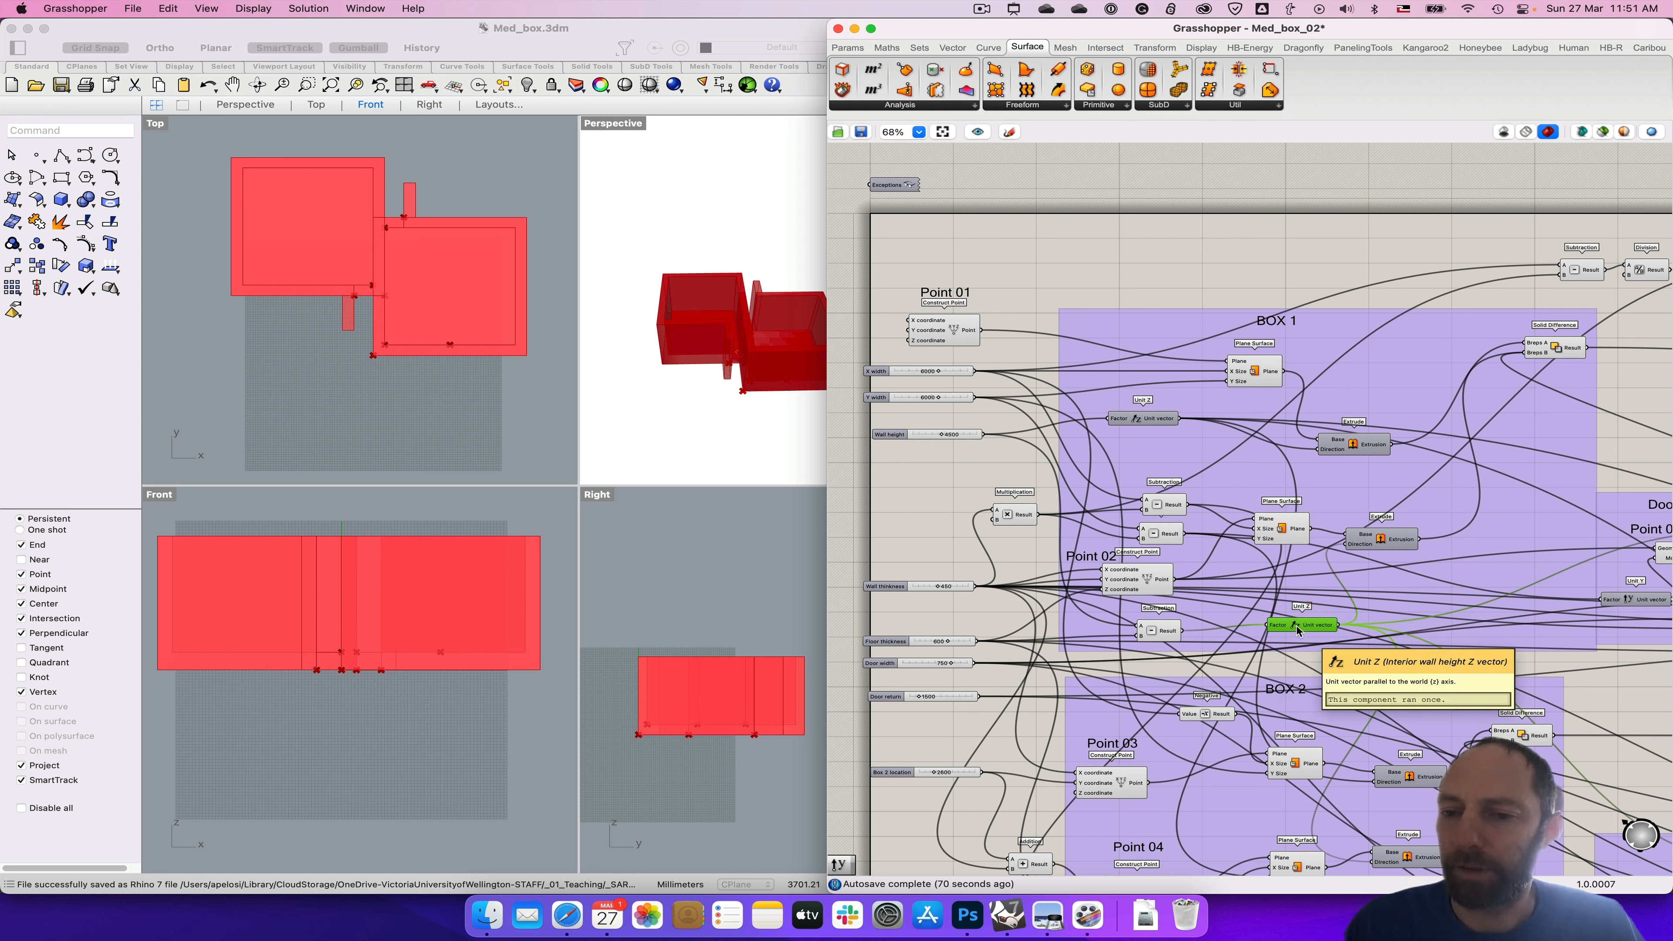
{"action": "left_click", "coordinate": [1333, 630]}
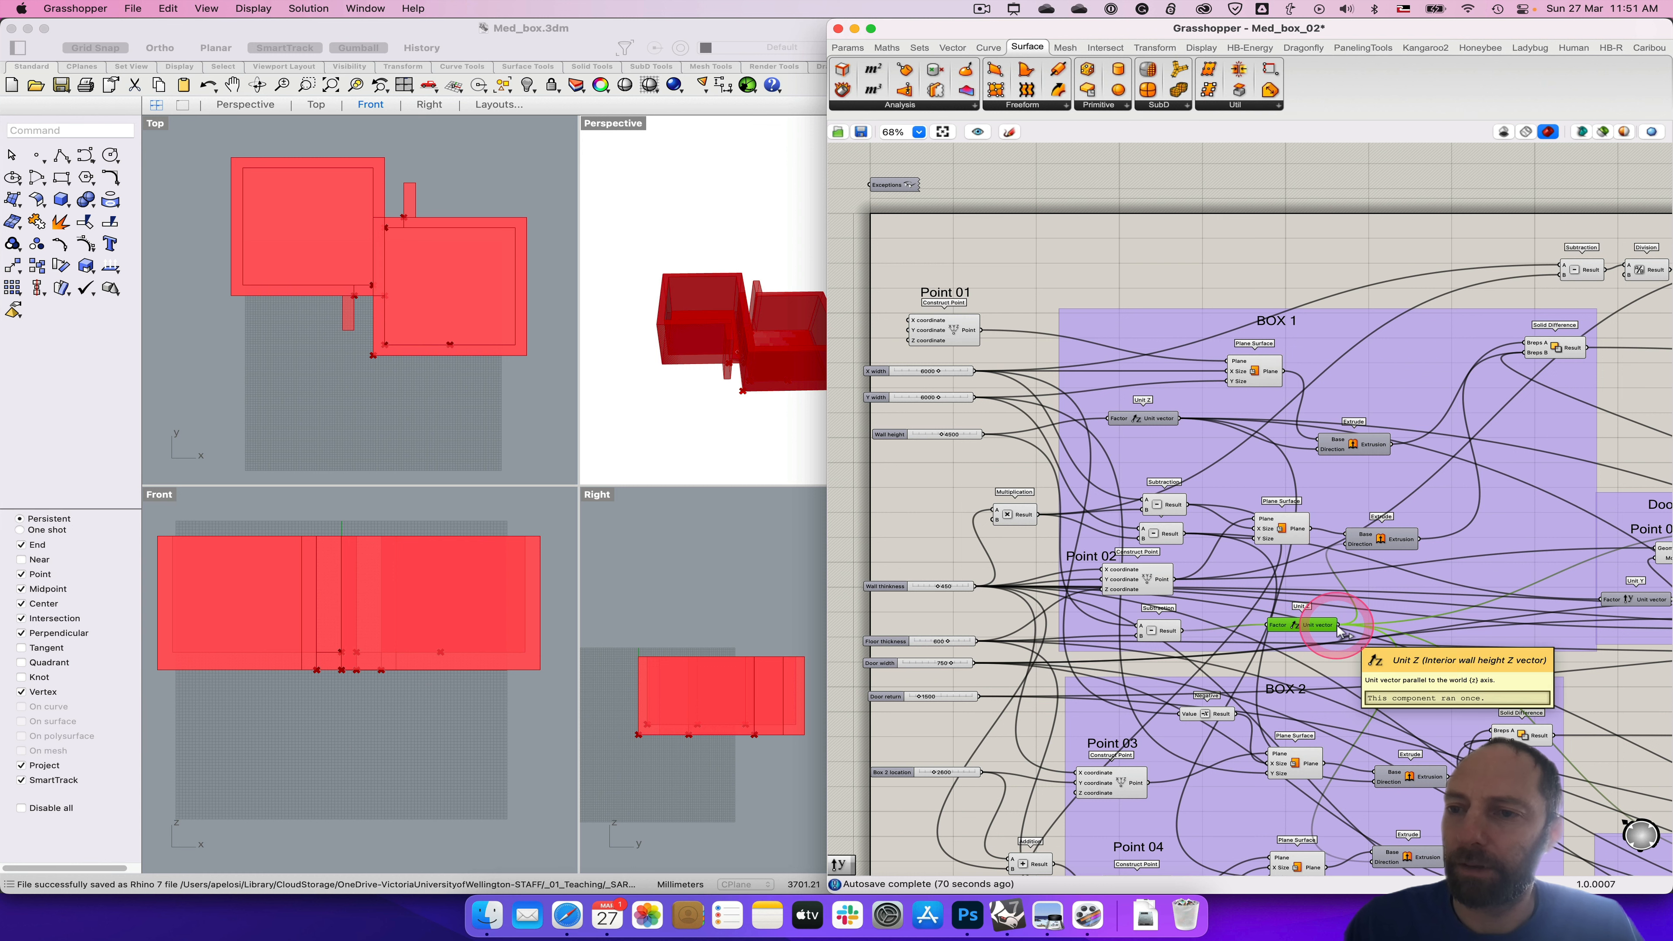
Step: Connect the "Interior wall height Z vector" Unit Z output to the second Move's Motion input and shift that Move slightly
{"action": "right_click_drag", "start_coordinate": [1407, 598], "coordinate": [1076, 664]}
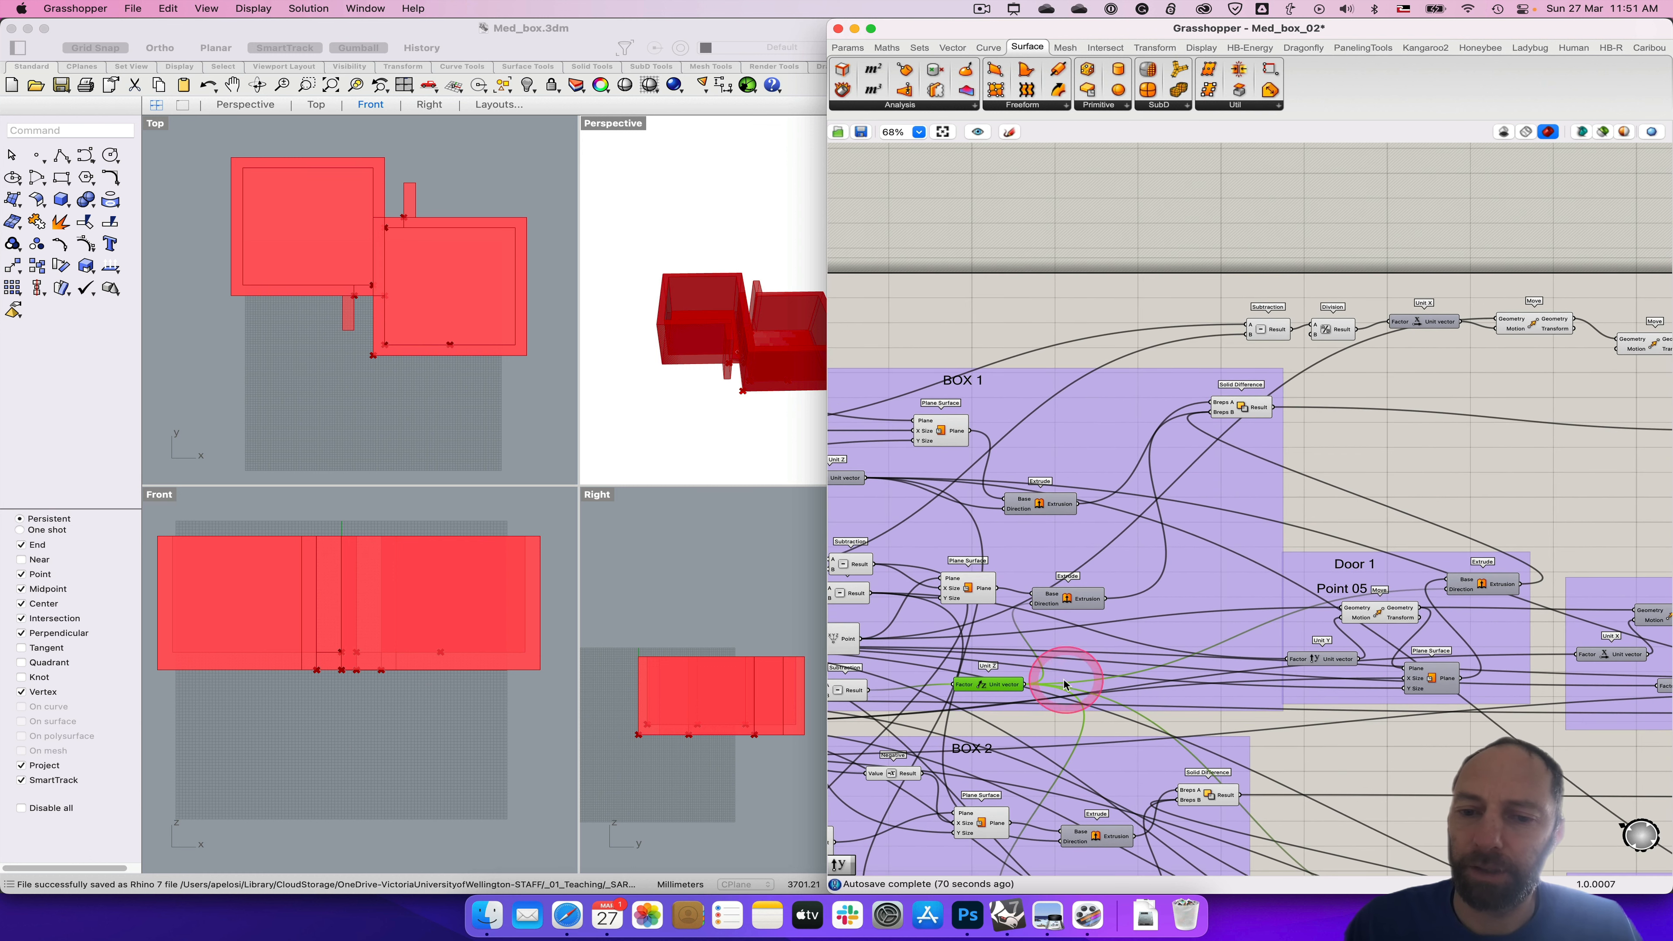
{"action": "left_click_drag", "start_coordinate": [1026, 684], "coordinate": [1615, 348]}
{"action": "right_click_drag", "start_coordinate": [1598, 390], "coordinate": [1507, 435]}
{"action": "left_click", "coordinate": [1572, 391]}
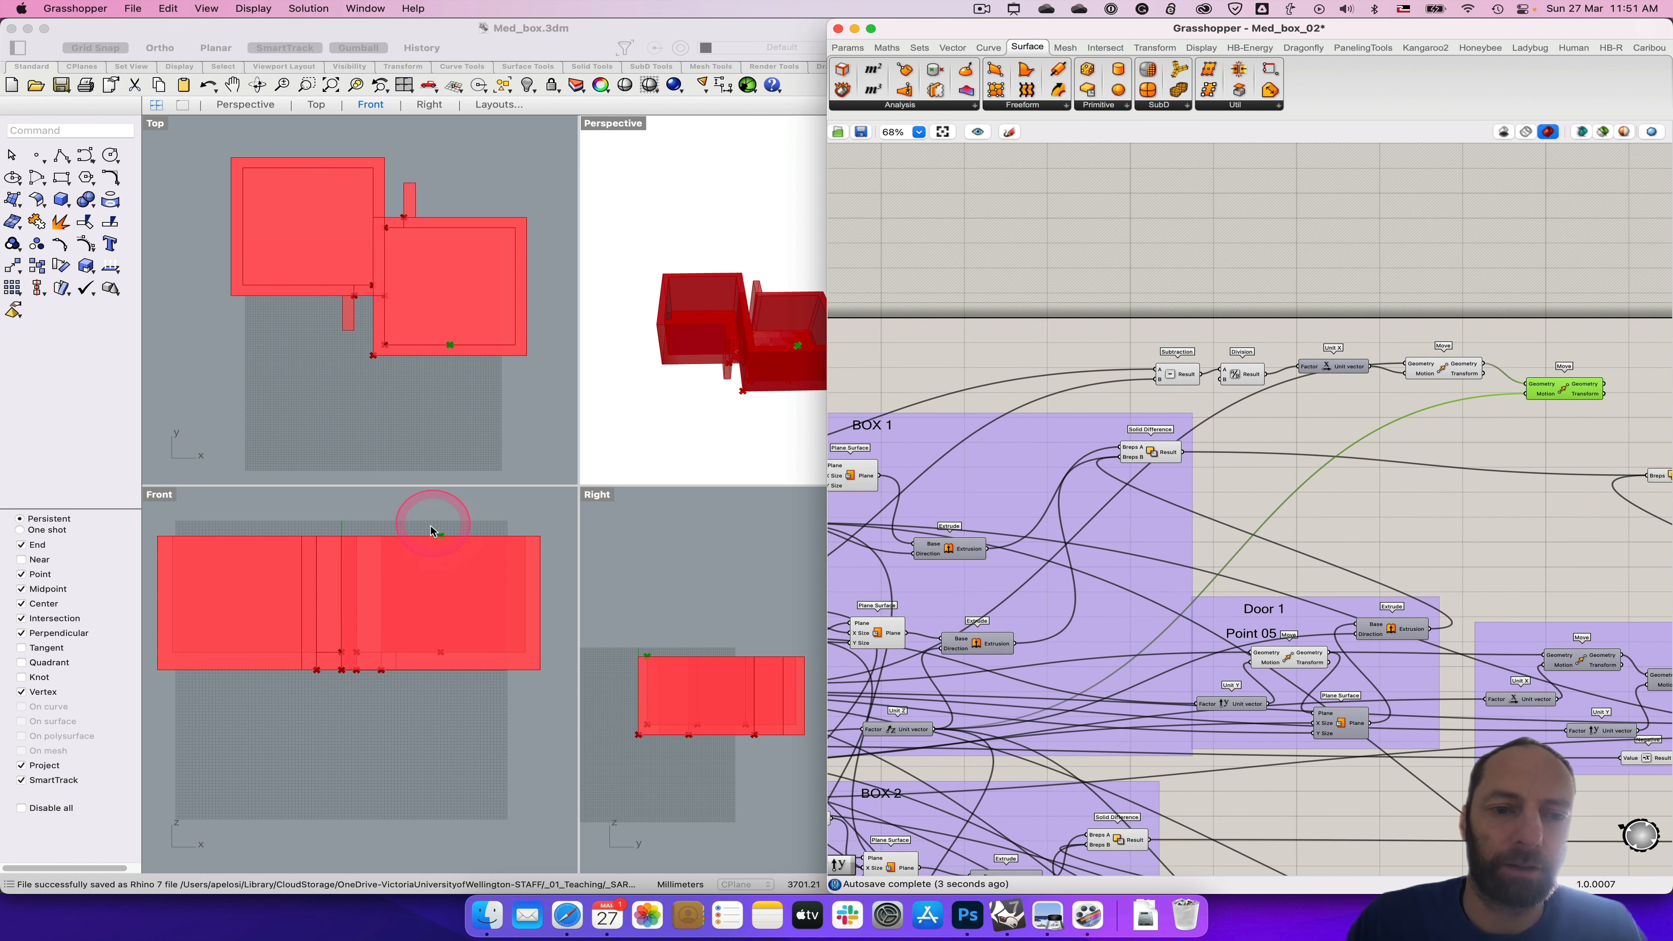
{"action": "right_click_drag", "start_coordinate": [1427, 470], "coordinate": [1357, 520]}
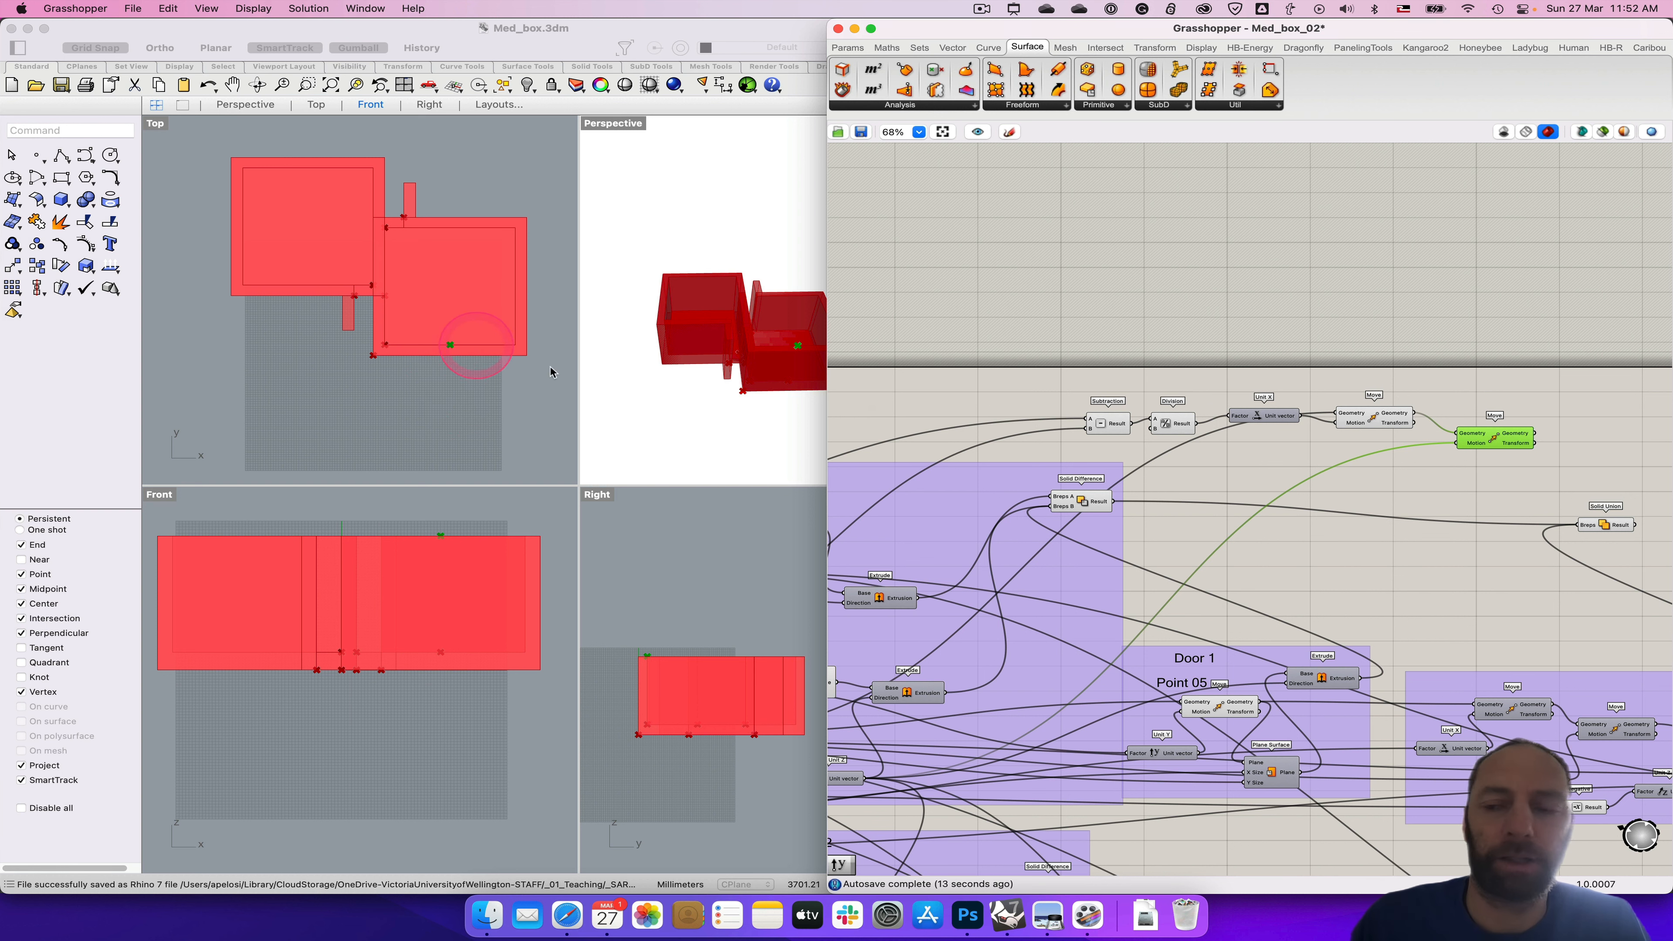
{"action": "right_click_drag", "start_coordinate": [1396, 490], "coordinate": [1166, 524]}
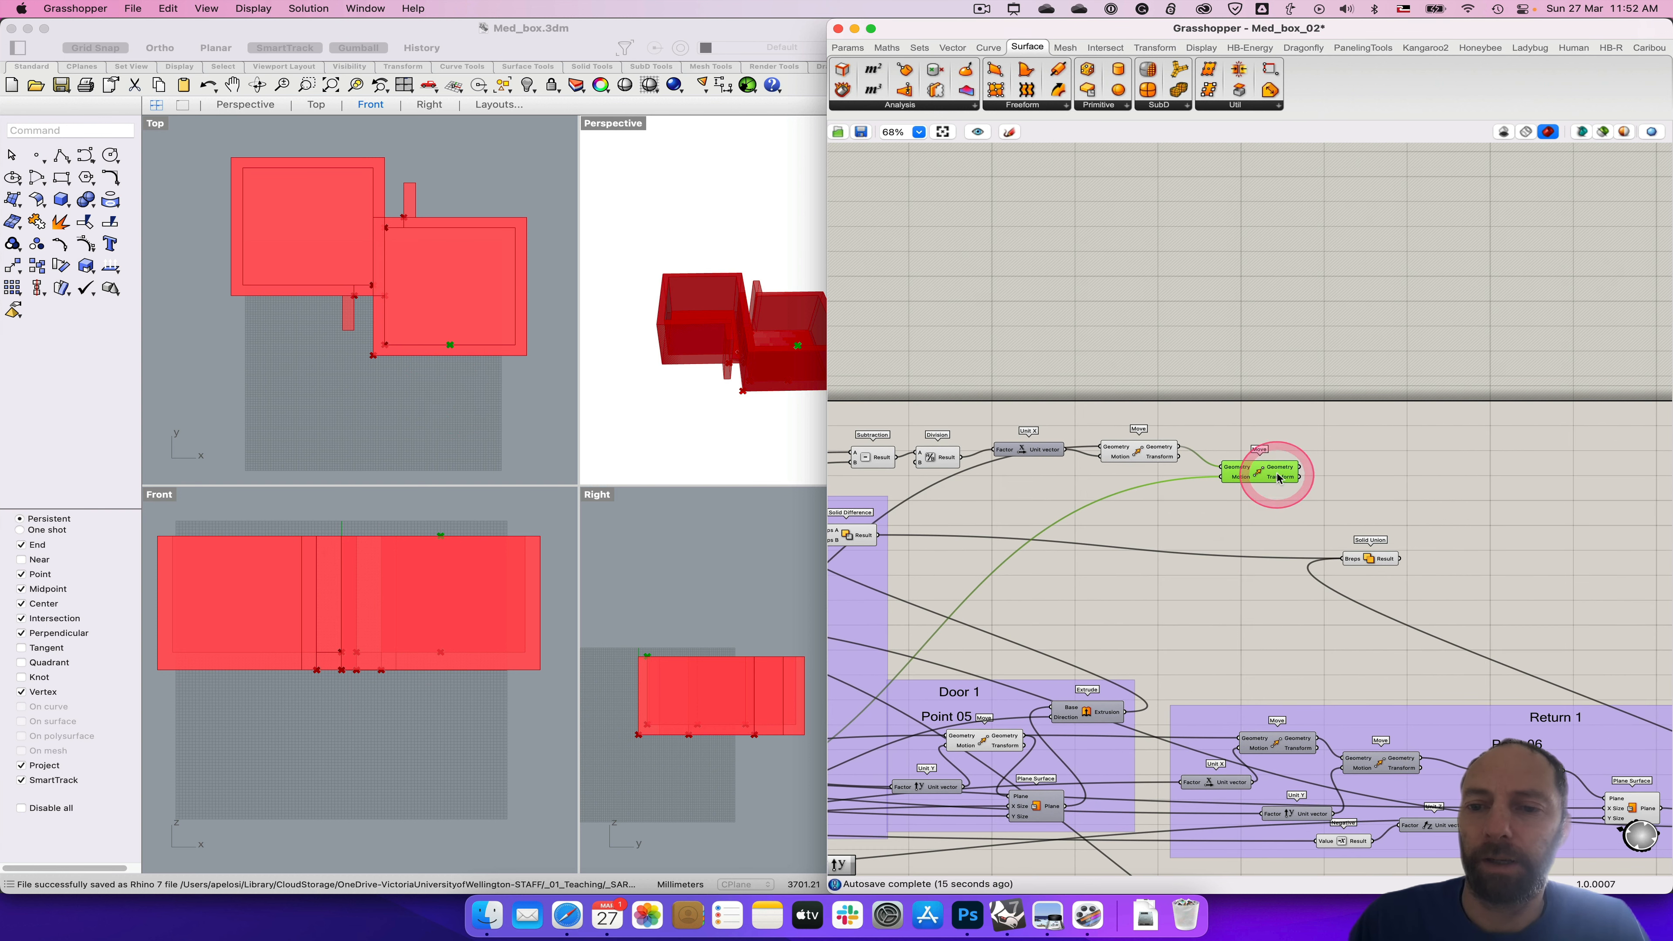
{"action": "left_click_drag", "start_coordinate": [1277, 478], "coordinate": [1271, 482]}
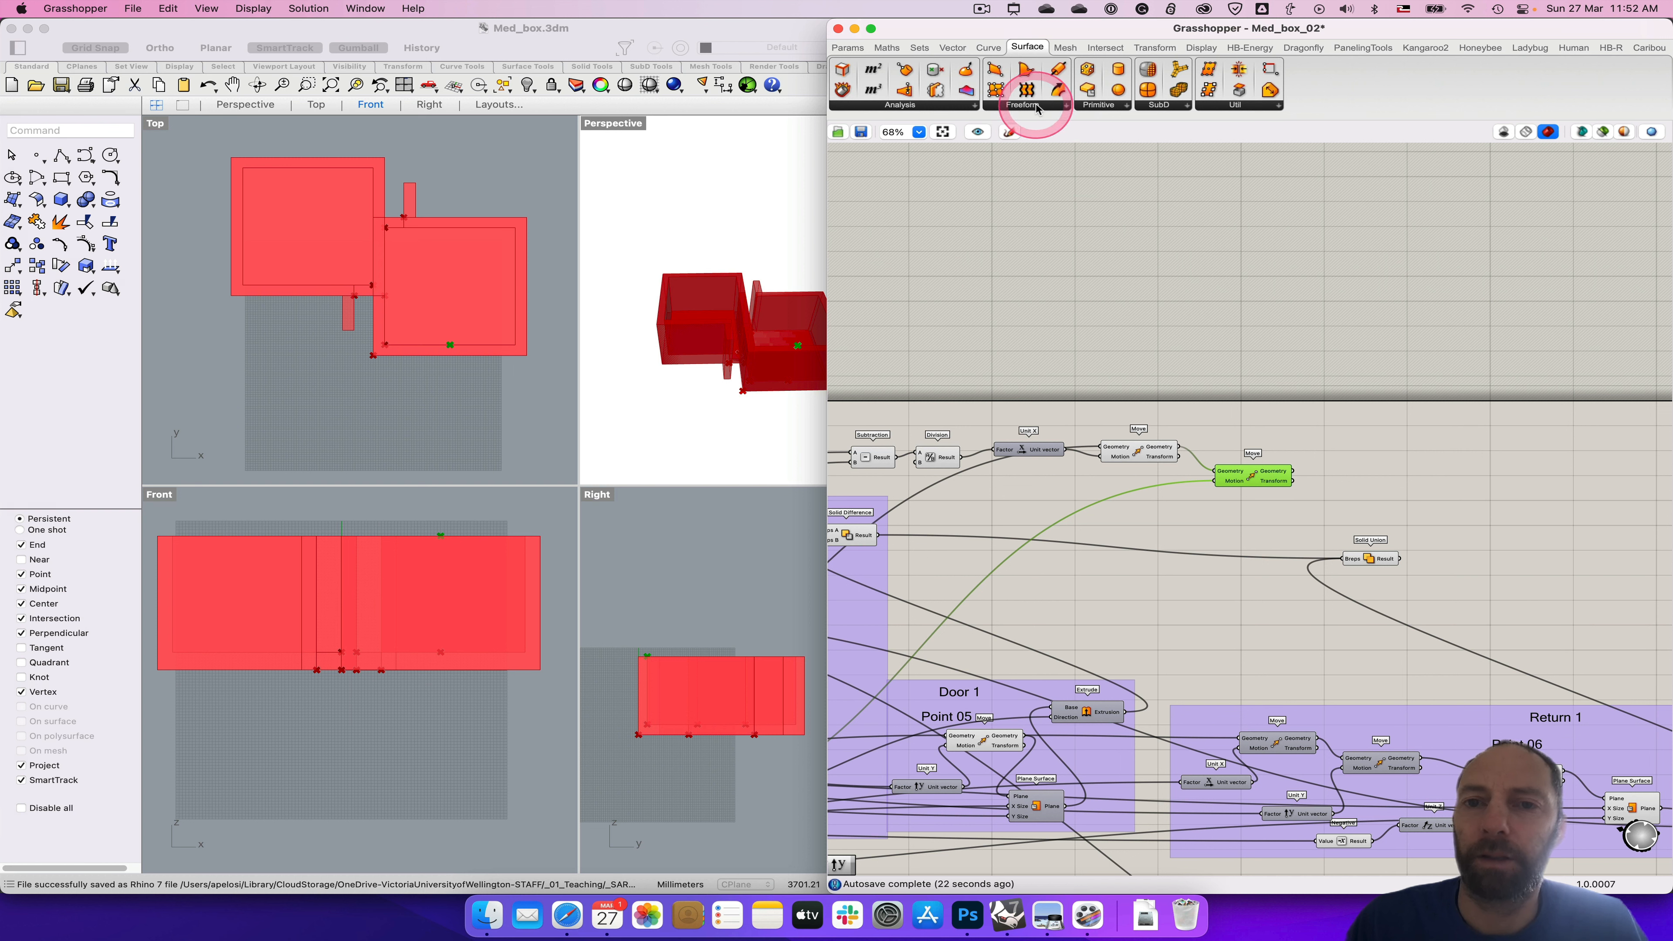
Step: Add a Center Box component to the canvas after the second Move
{"action": "left_click", "coordinate": [1106, 105]}
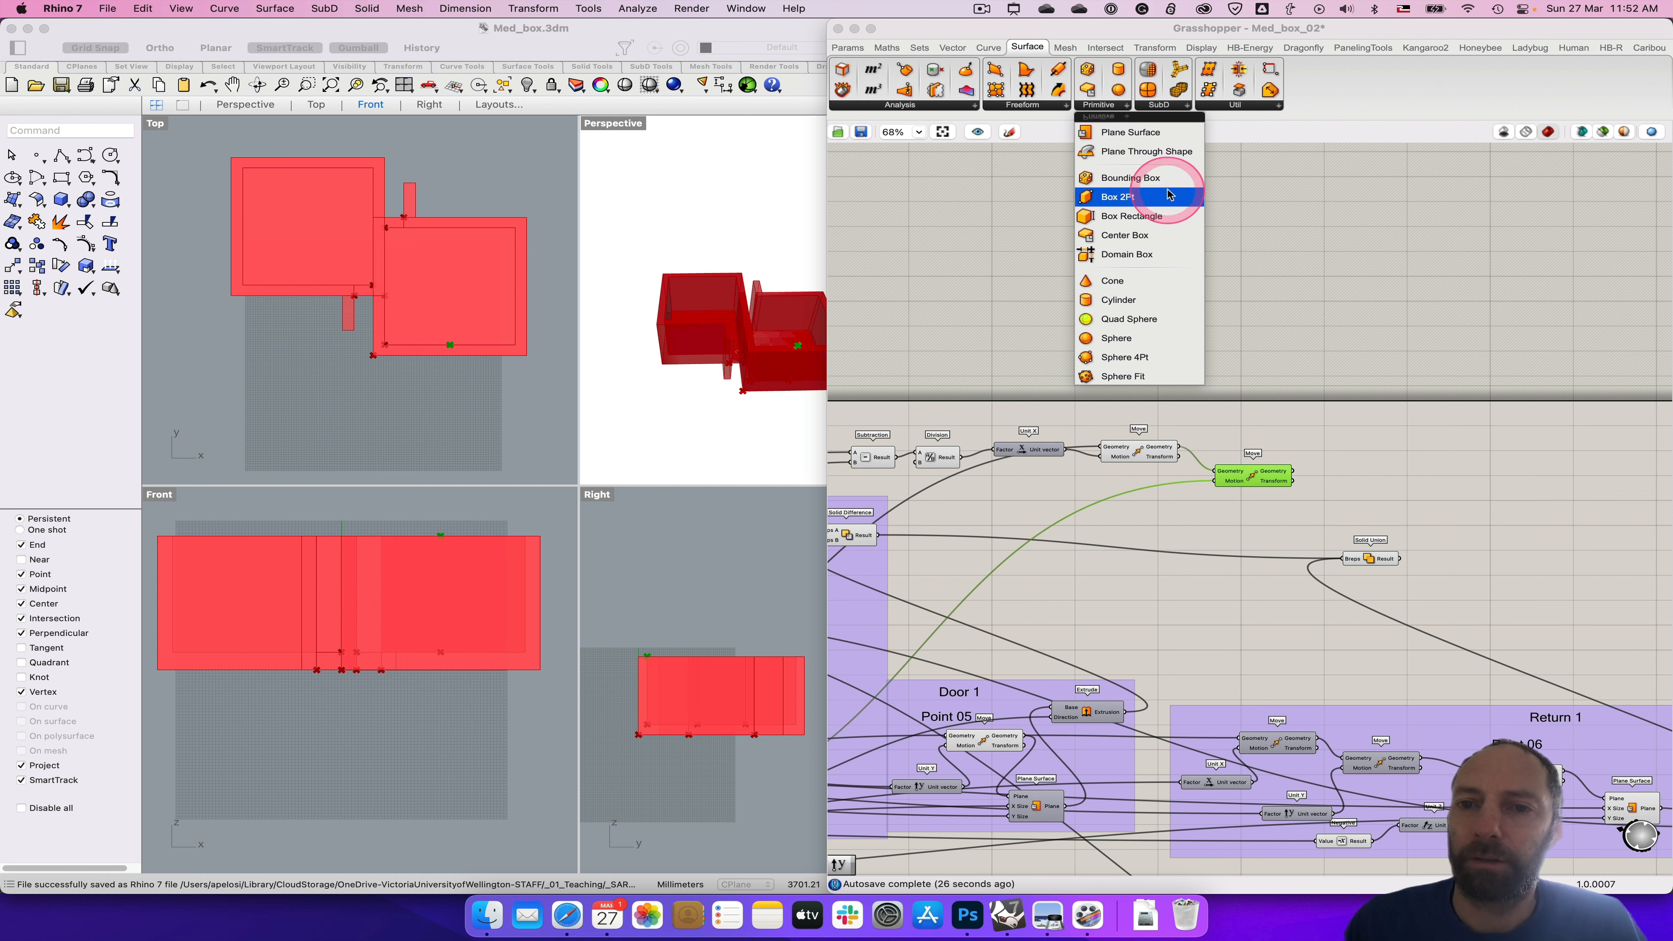
{"action": "left_click", "coordinate": [1165, 217]}
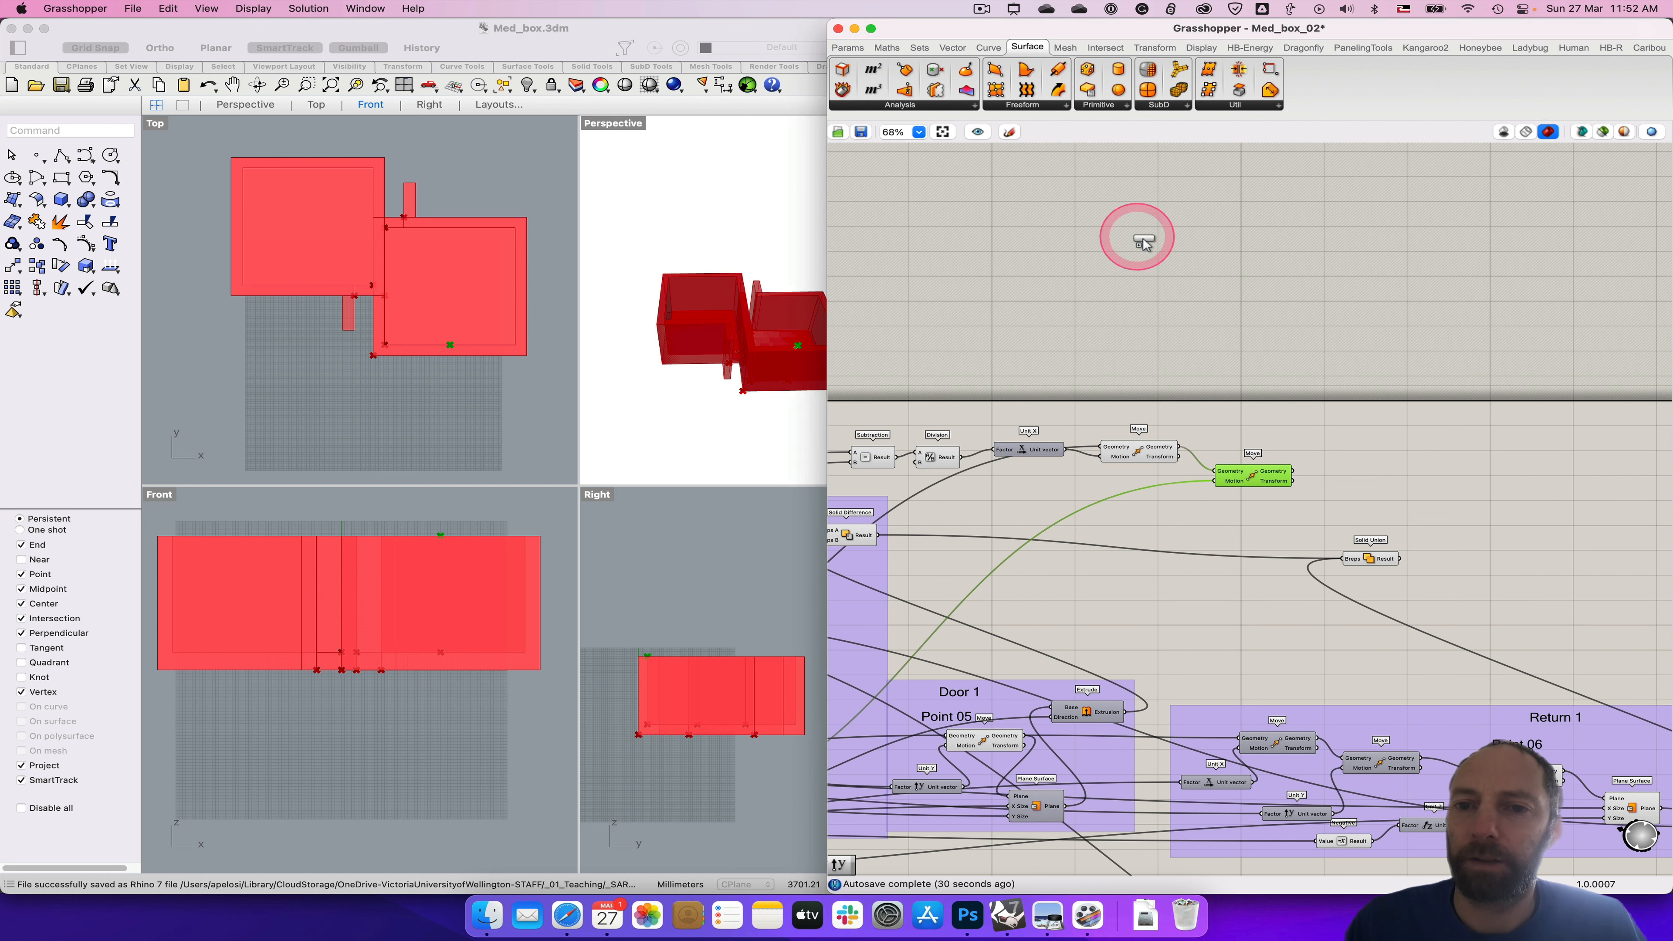
{"action": "left_click", "coordinate": [1411, 439]}
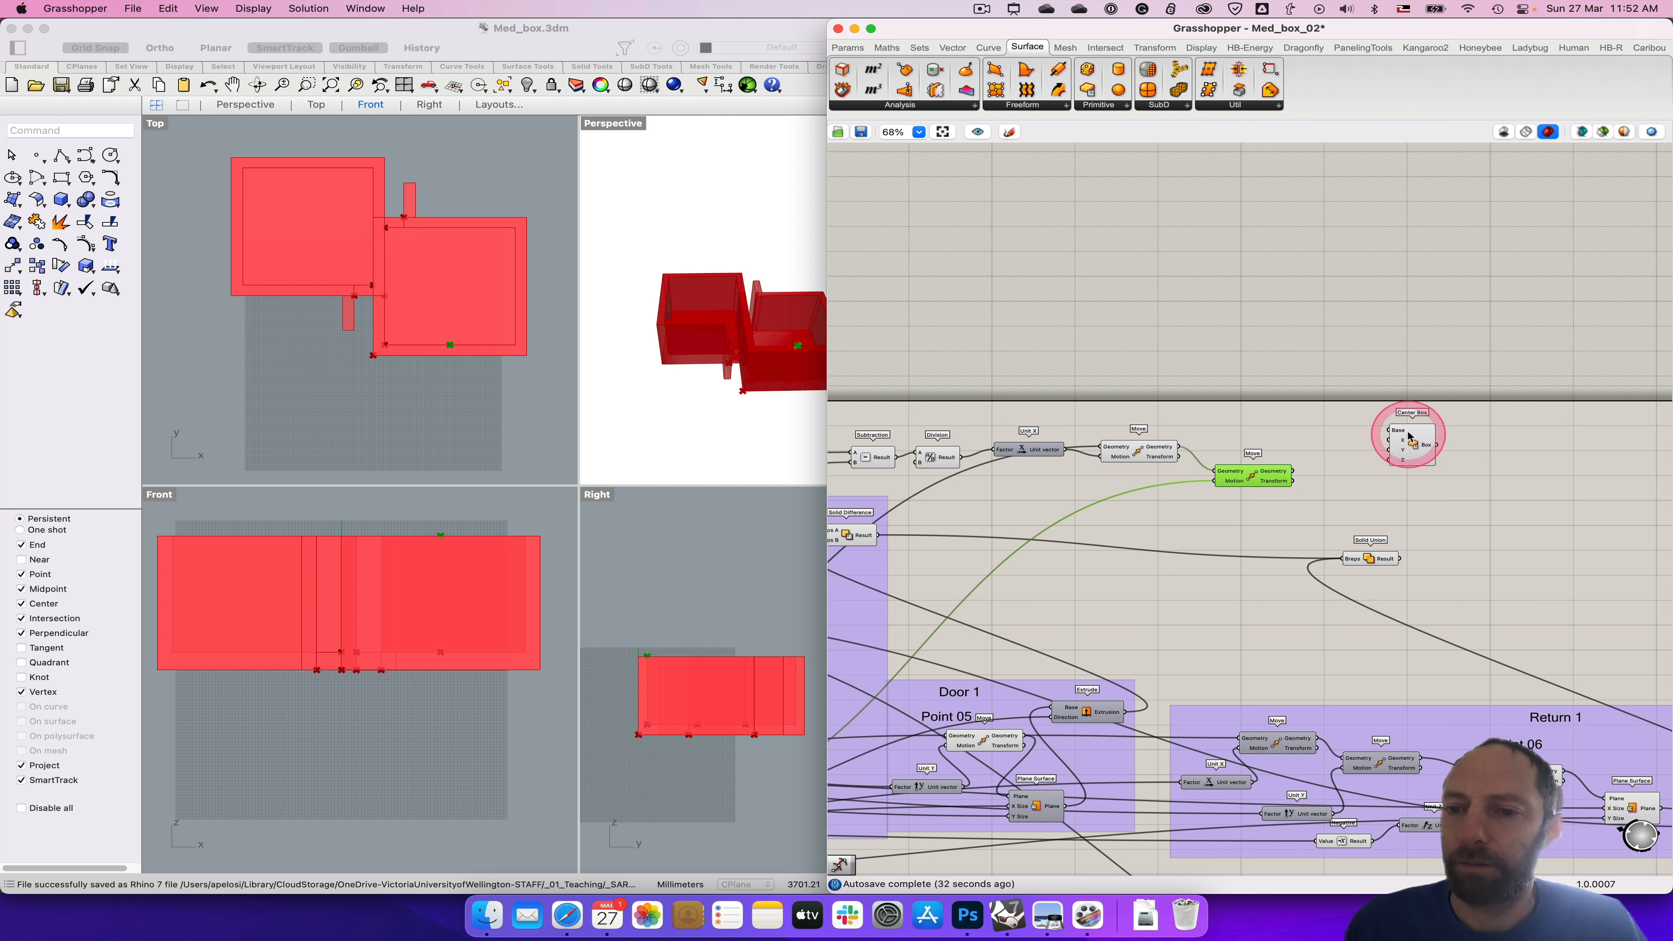
{"action": "left_click_drag", "start_coordinate": [1412, 435], "coordinate": [1422, 458]}
Step: Feed the second Move's Geometry output into the Center Box's Base input and maximise Rhino's Top viewport
{"action": "left_click_drag", "start_coordinate": [1294, 470], "coordinate": [1399, 452]}
{"action": "left_click", "coordinate": [1251, 469]}
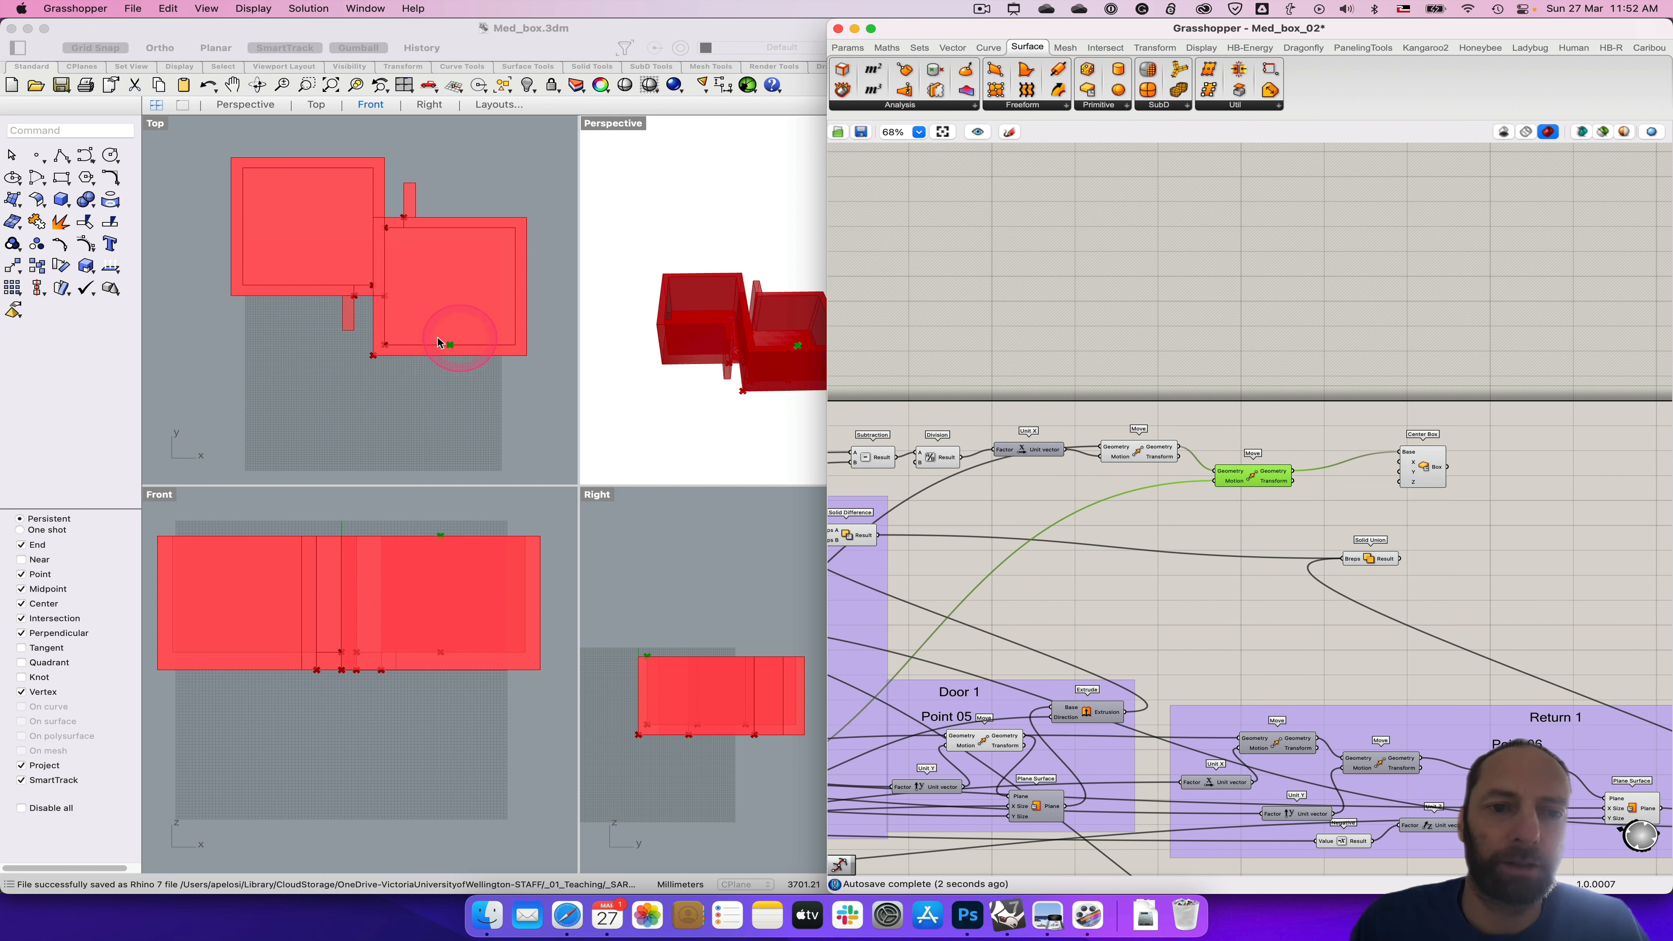
{"action": "double_click", "coordinate": [154, 123]}
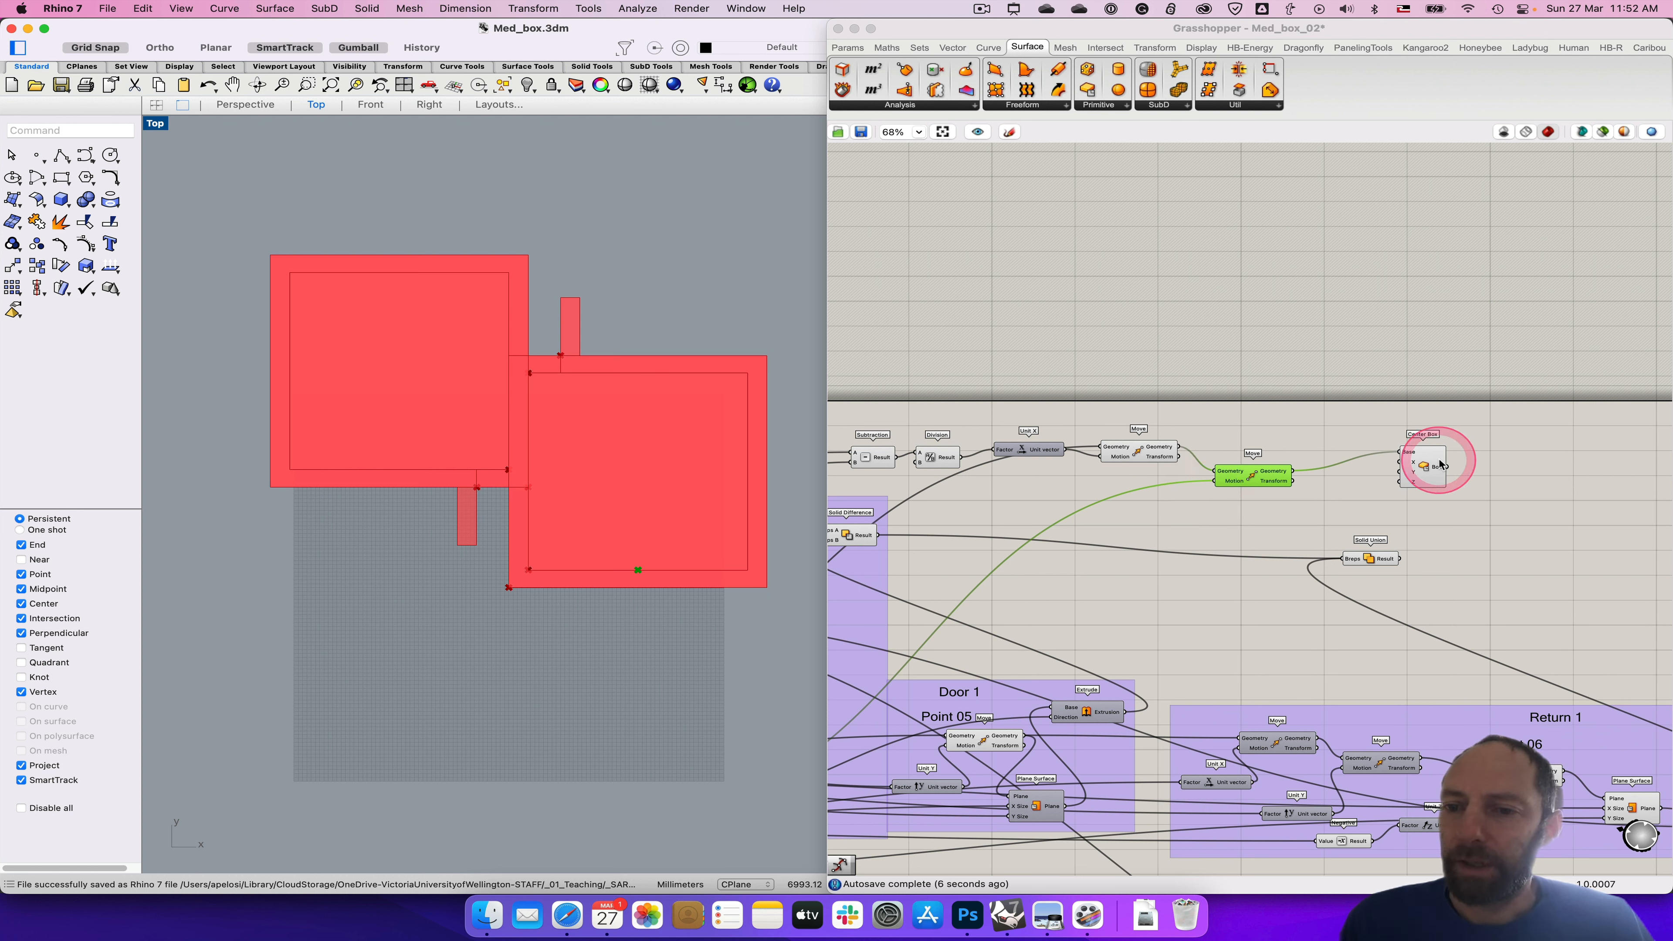
{"action": "left_click_drag", "start_coordinate": [1421, 459], "coordinate": [1434, 471]}
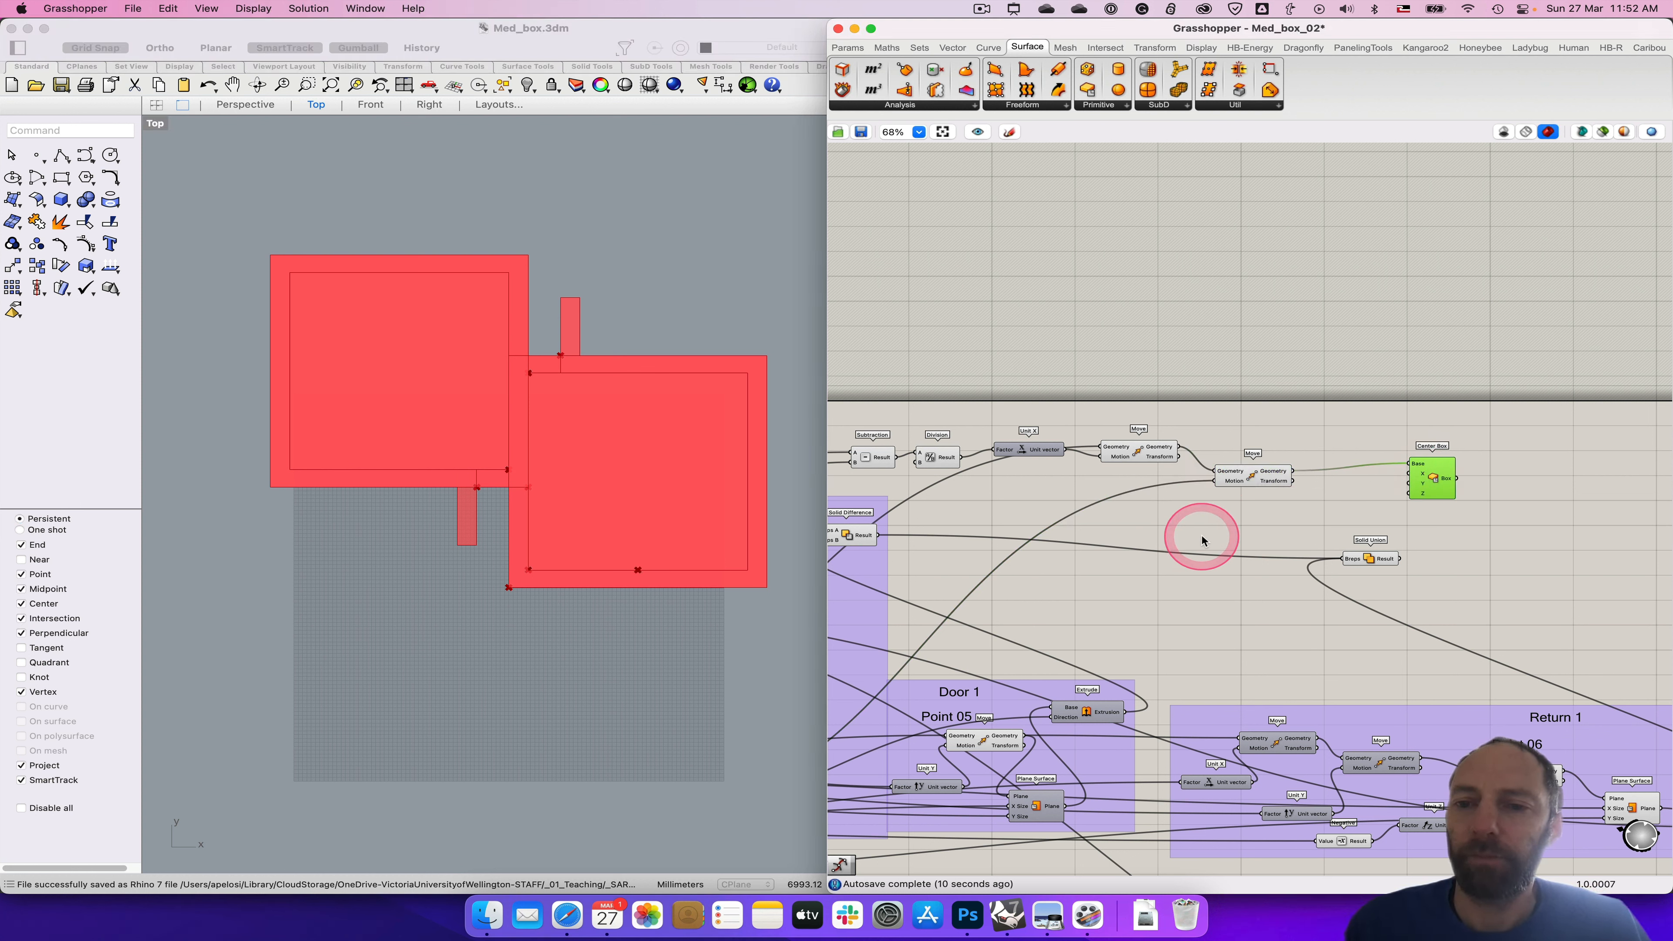
Step: Switch to Photoshop and examine the narrow vertical cut below point 08 in the Box 1 elevation up close
{"action": "scroll", "coordinate": [1201, 535], "scroll_direction": "up", "scroll_amount": 2}
{"action": "scroll", "coordinate": [1202, 535], "scroll_direction": "down", "scroll_amount": 5}
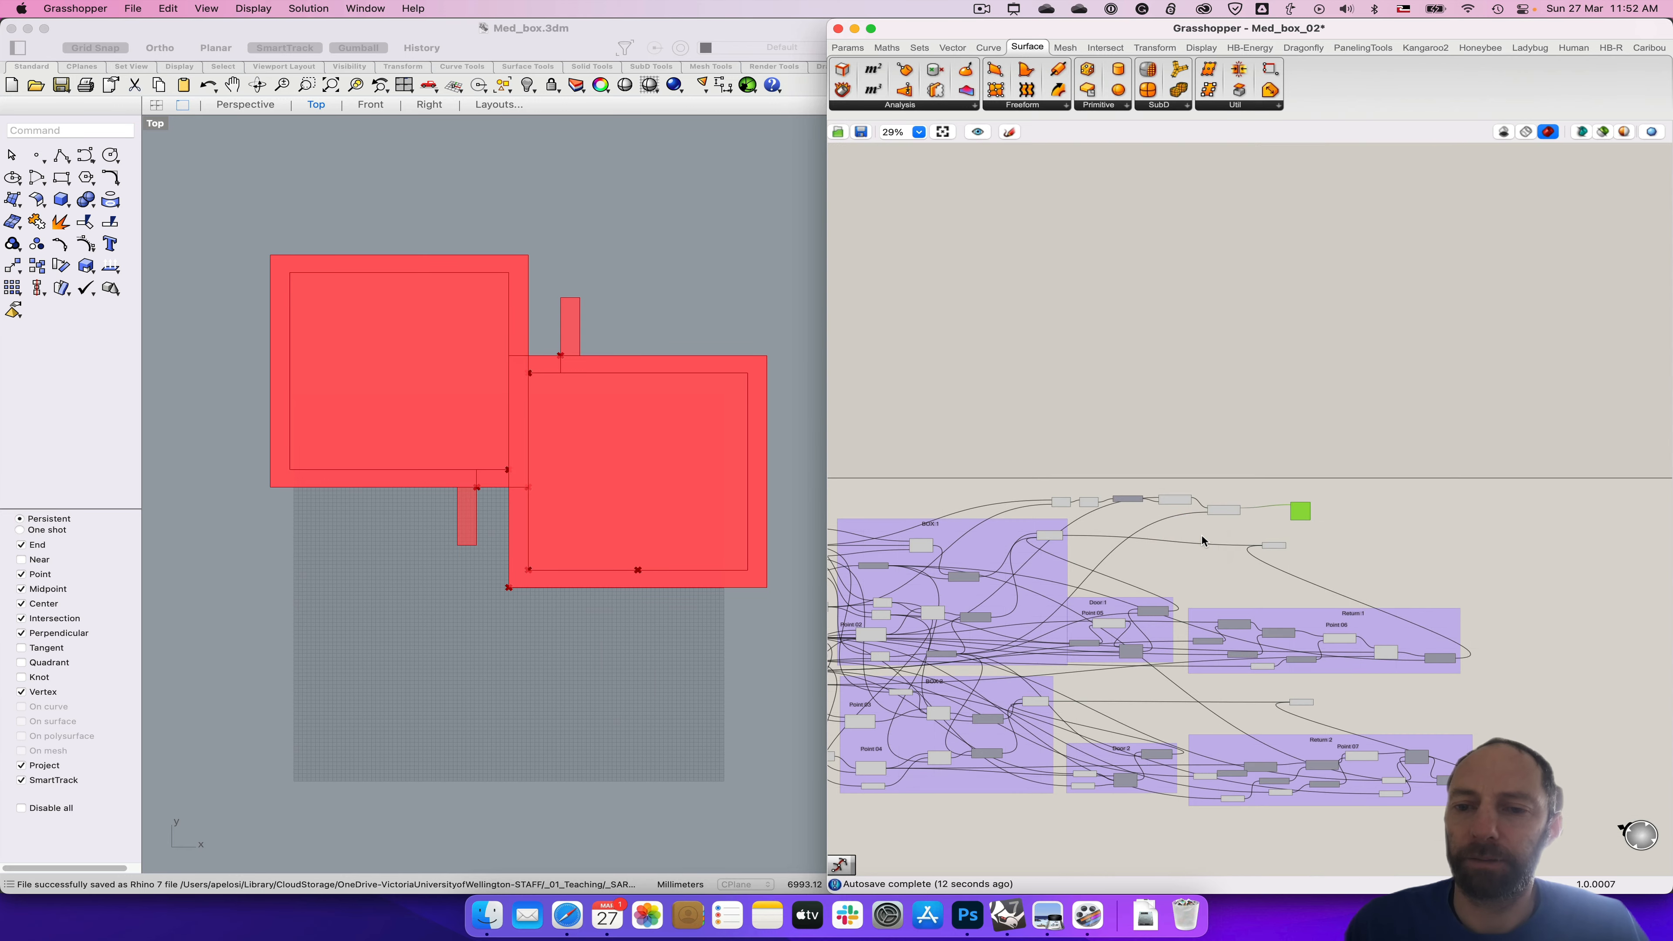
{"action": "scroll", "coordinate": [1147, 557], "scroll_direction": "up", "scroll_amount": 5}
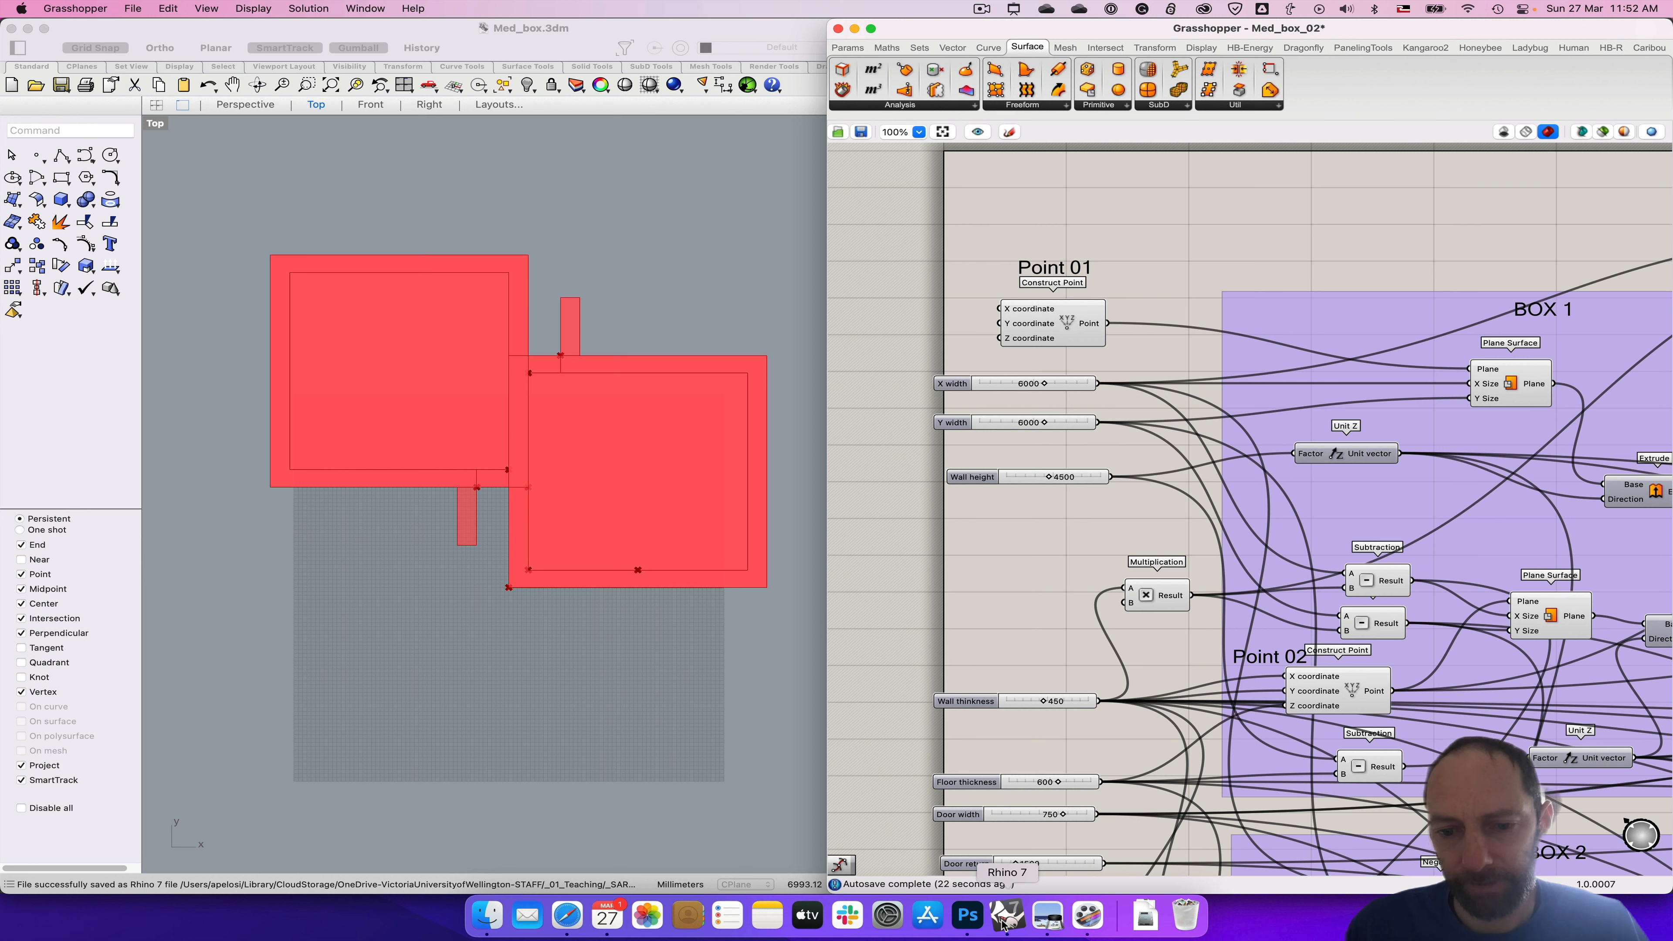
{"action": "left_click", "coordinate": [966, 914]}
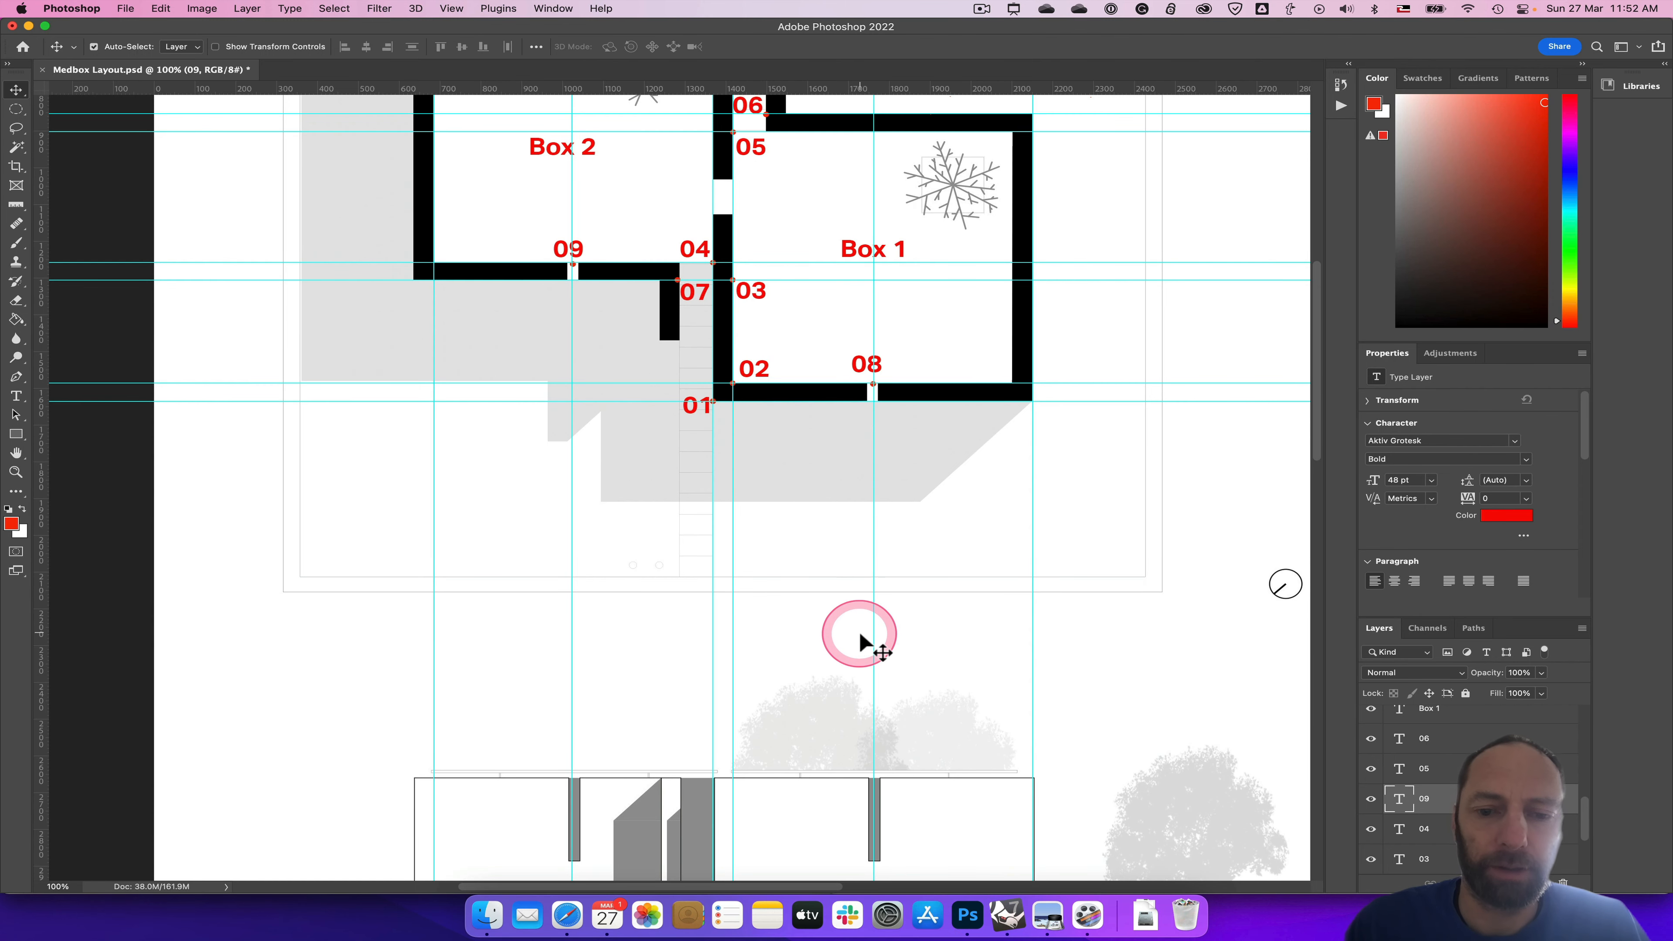
{"action": "scroll", "coordinate": [860, 633], "scroll_direction": "down", "scroll_amount": 5}
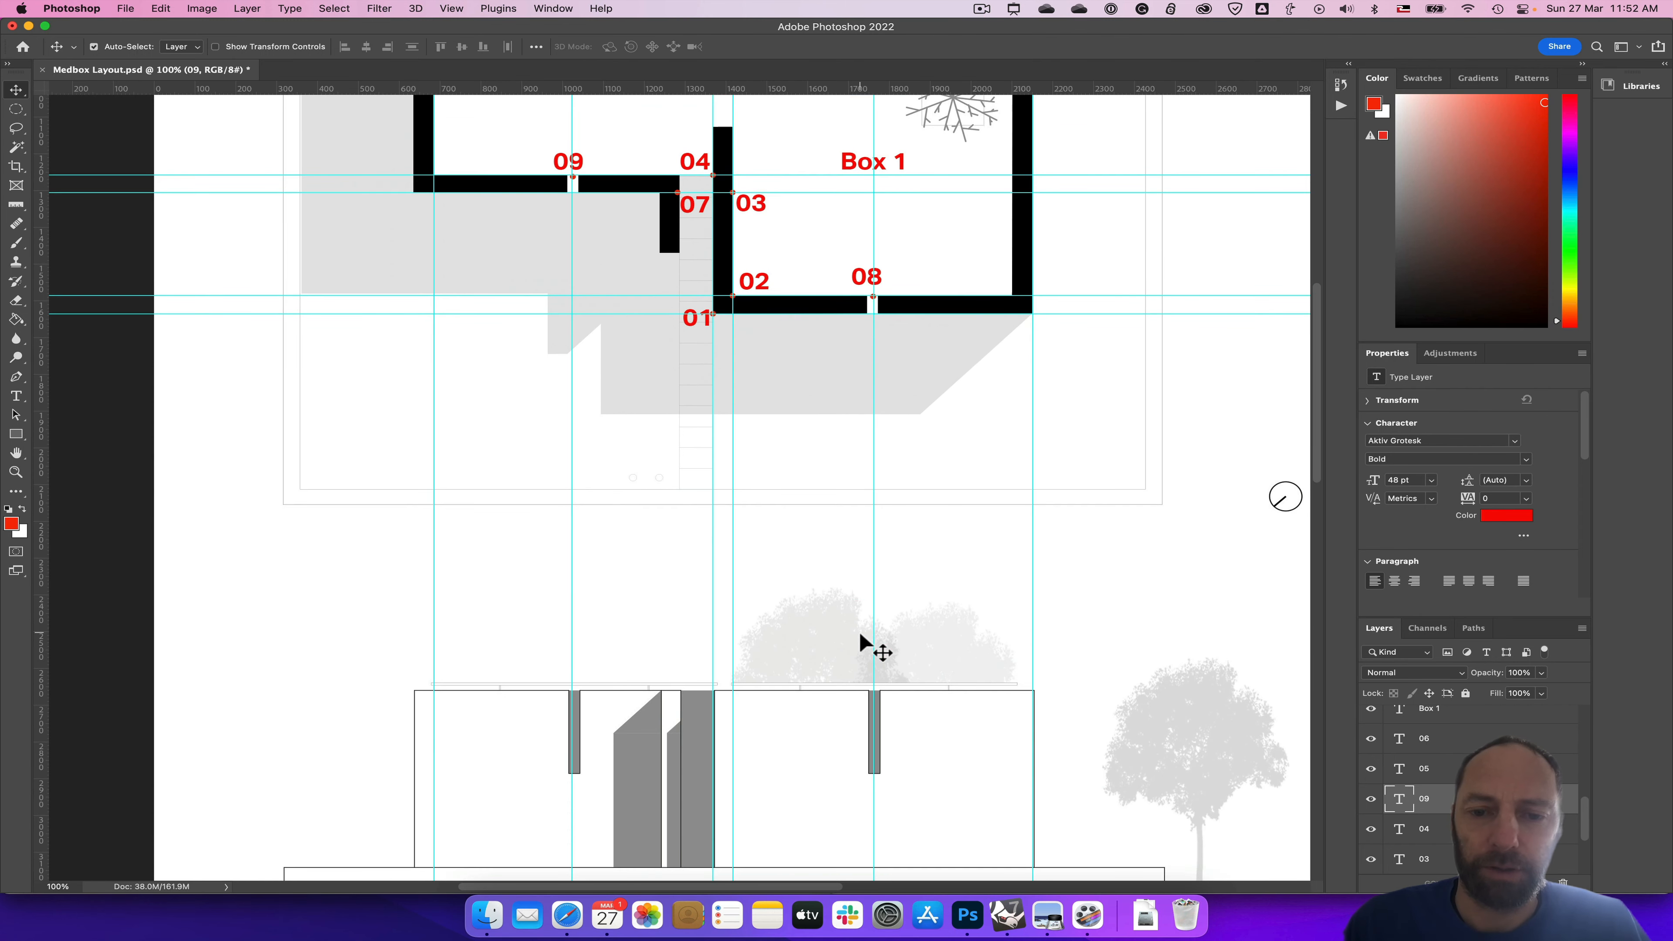
{"action": "key", "text": "z"}
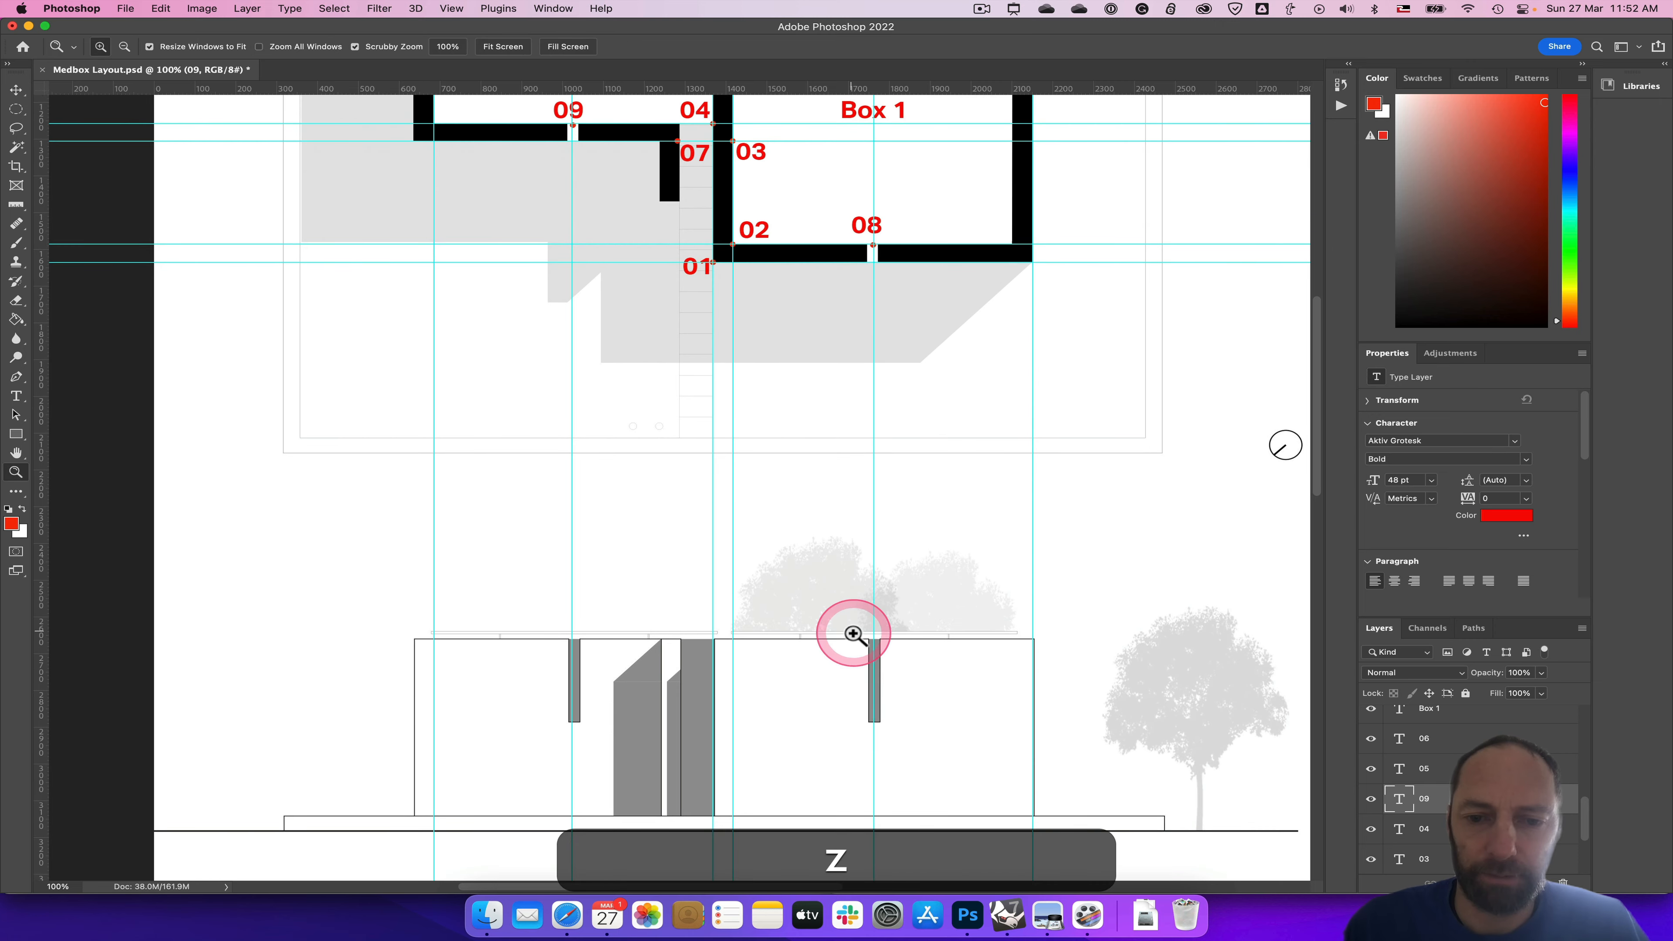
{"action": "left_click_drag", "start_coordinate": [849, 634], "coordinate": [933, 696]}
{"action": "right_click", "coordinate": [1019, 716]}
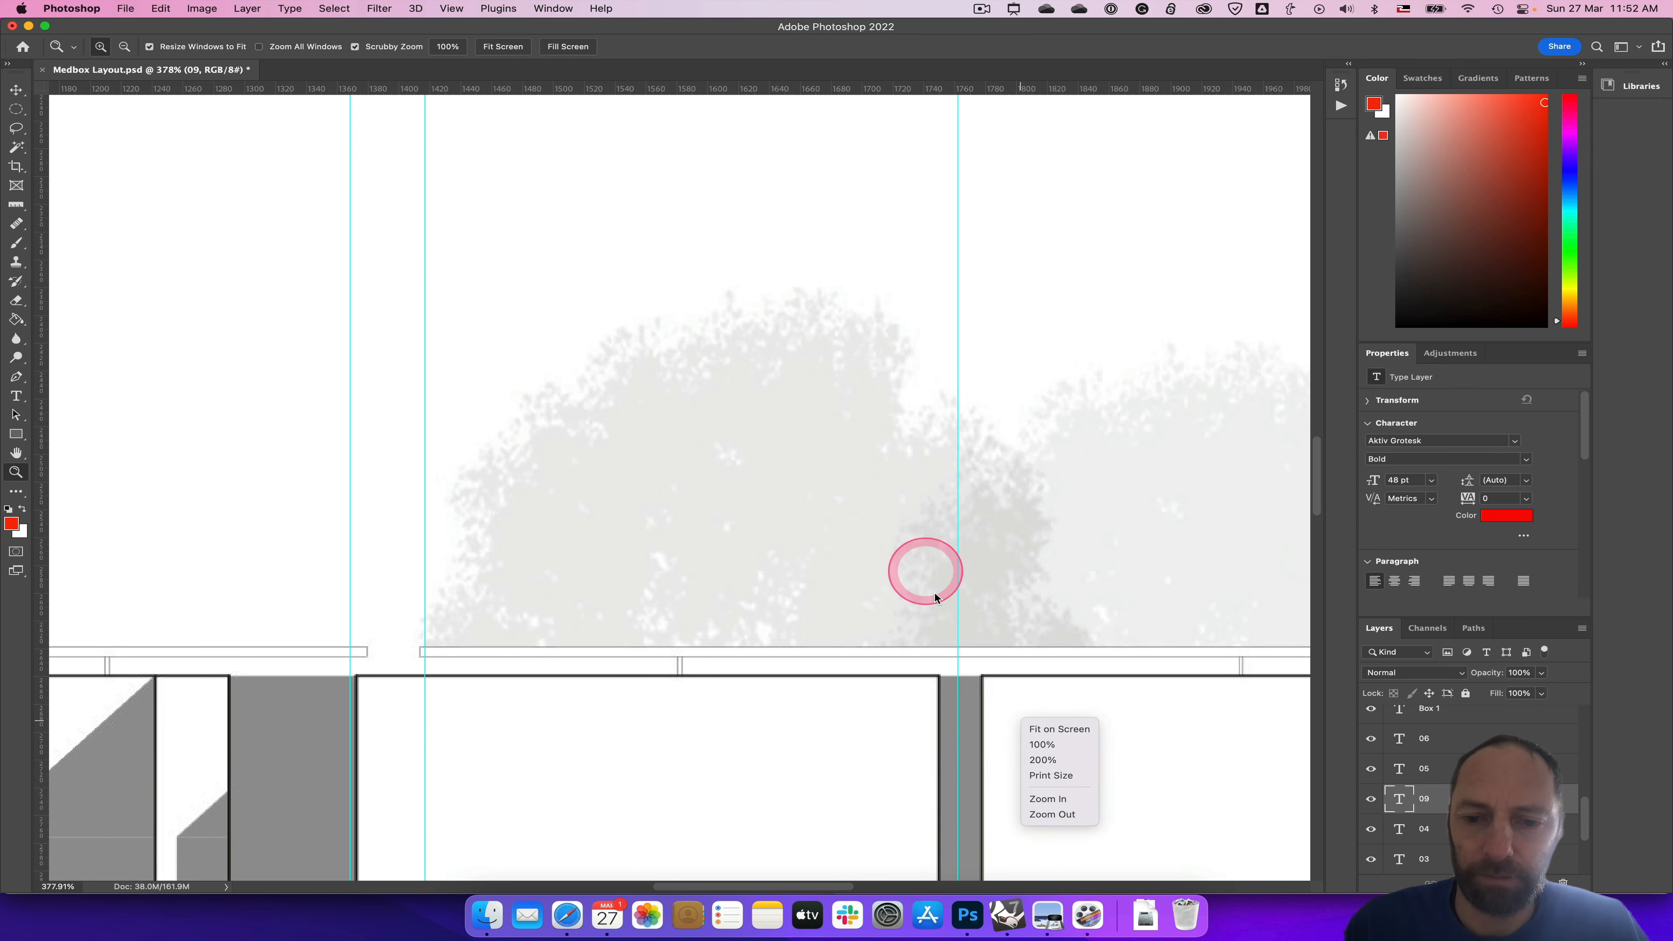
{"action": "left_click", "coordinate": [925, 572]}
{"action": "key", "text": "space"}
{"action": "left_click_drag", "start_coordinate": [1011, 751], "coordinate": [764, 461]}
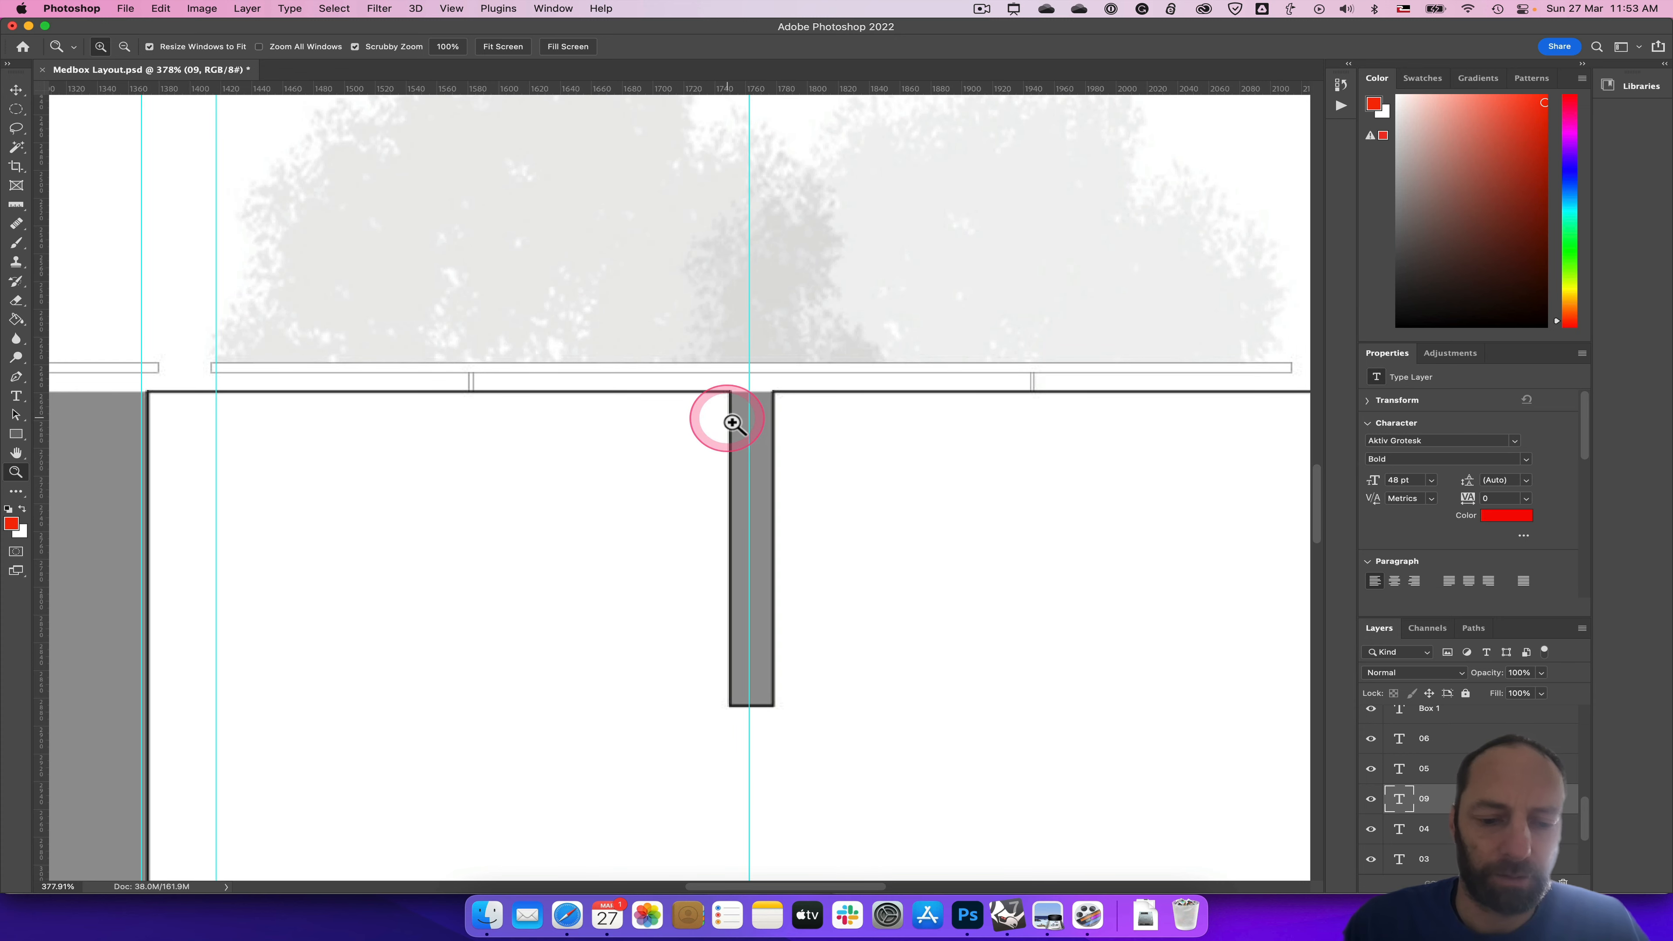
Step: Measure the width and height of the narrow vertical cut in the Box 1 elevation with the Ruler tool
{"action": "key", "text": "i"}
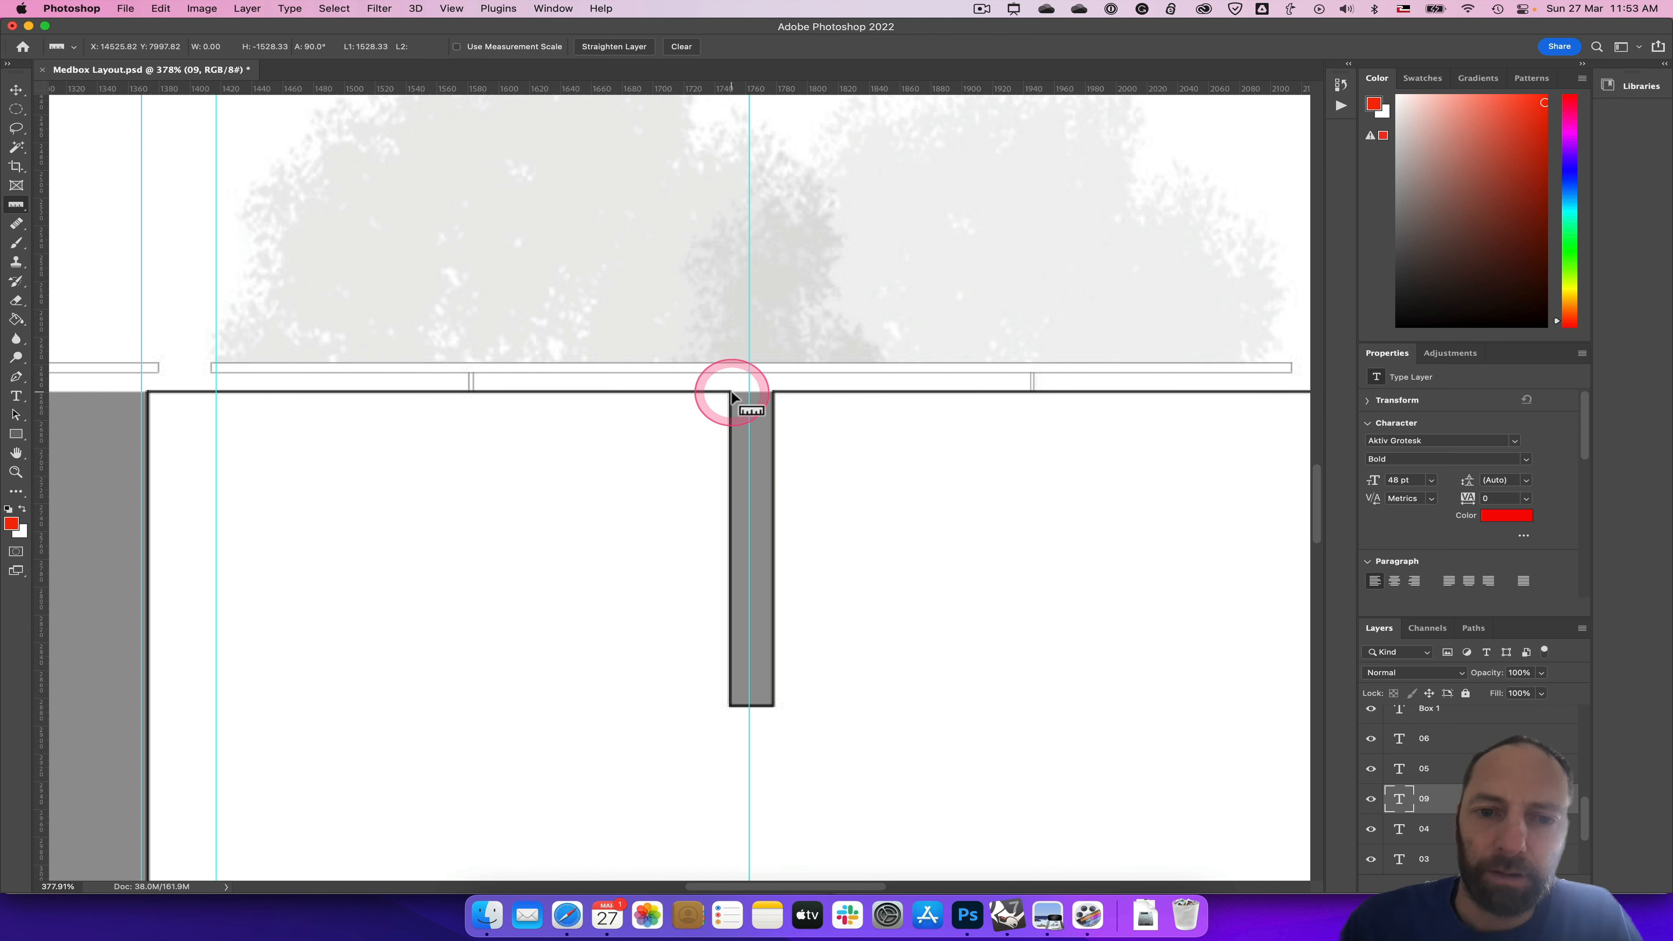
{"action": "key", "text": "shift"}
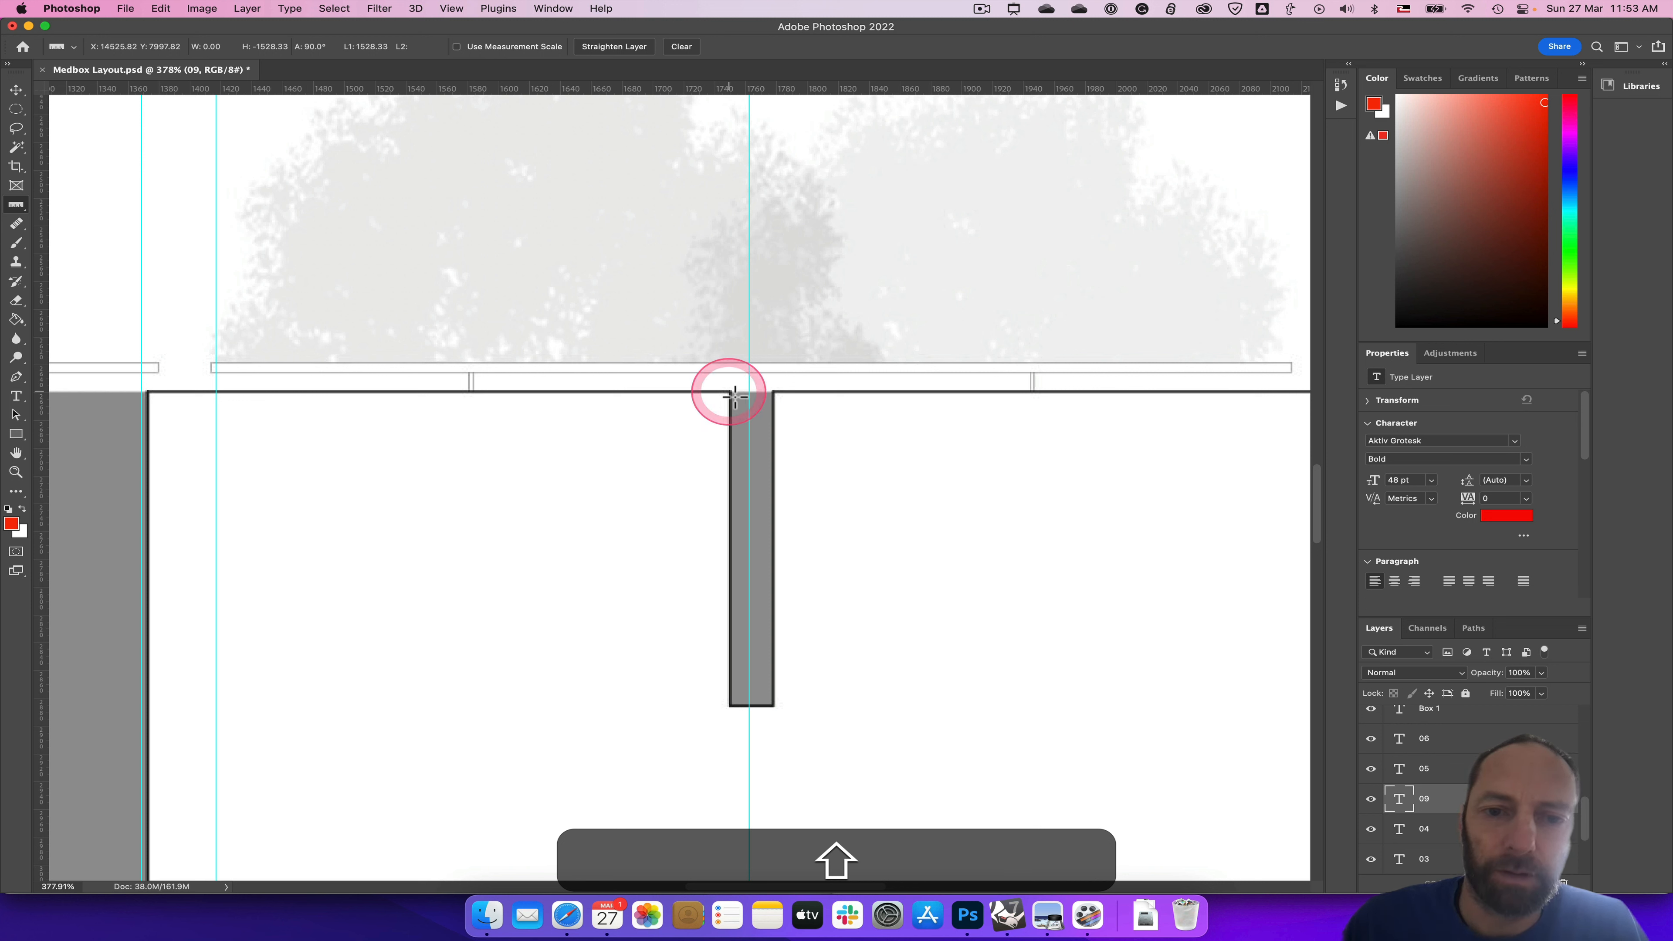
{"action": "left_click_drag", "start_coordinate": [729, 392], "coordinate": [765, 394], "text": "shift"}
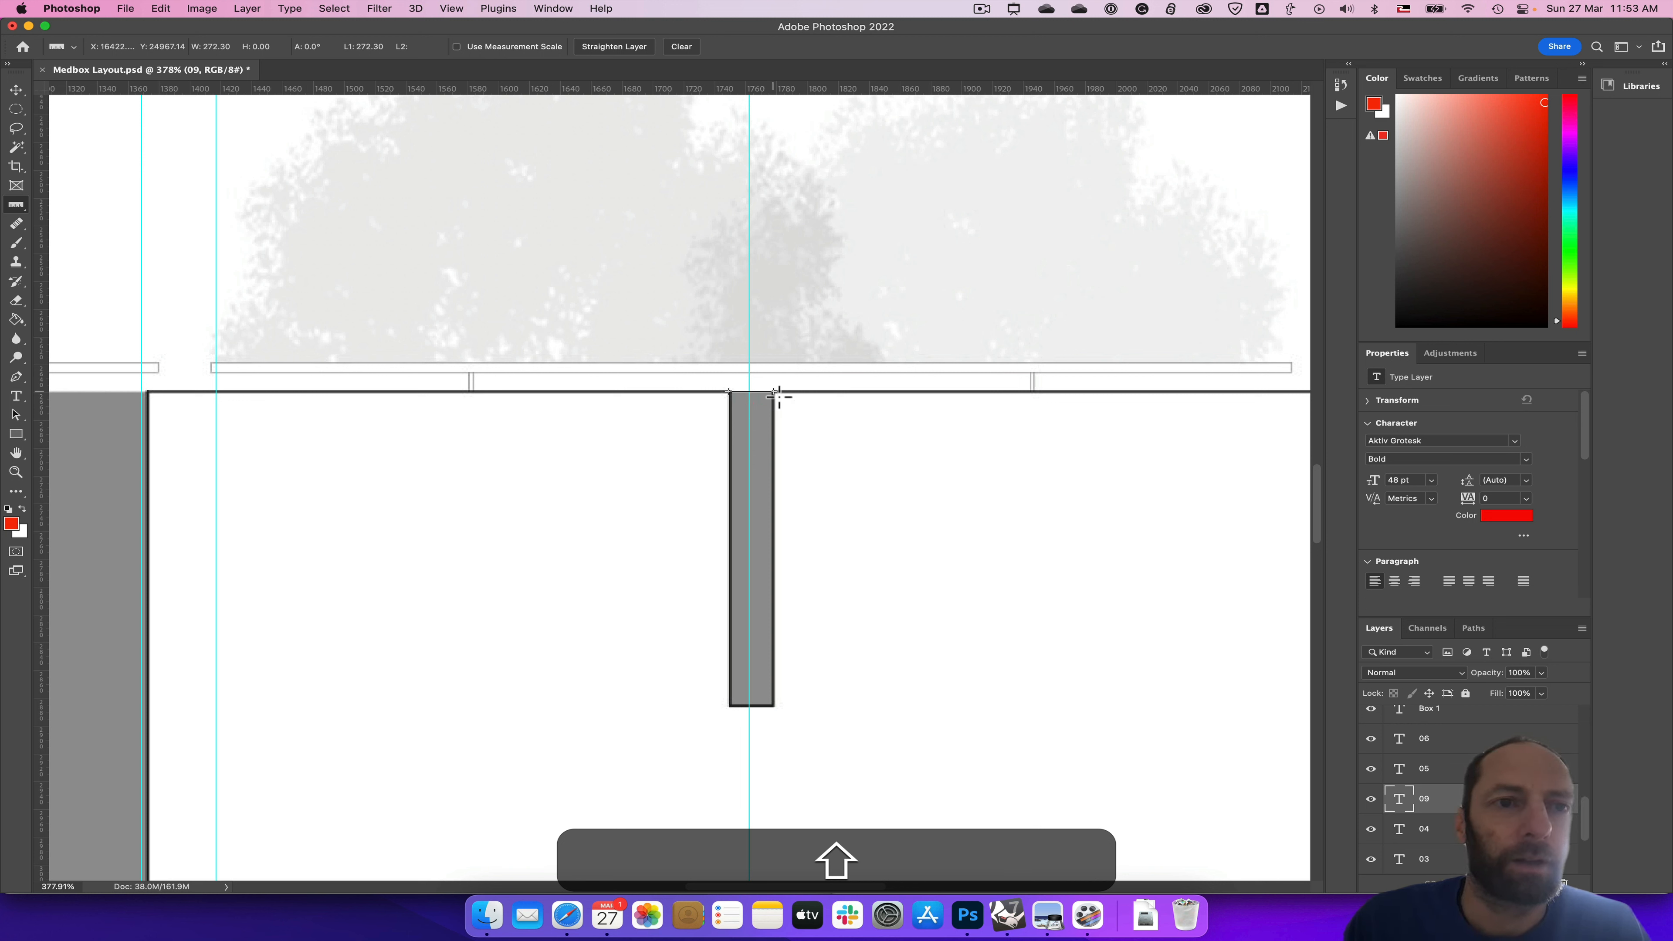
{"action": "left_click_drag", "start_coordinate": [777, 395], "coordinate": [774, 392], "text": "shift"}
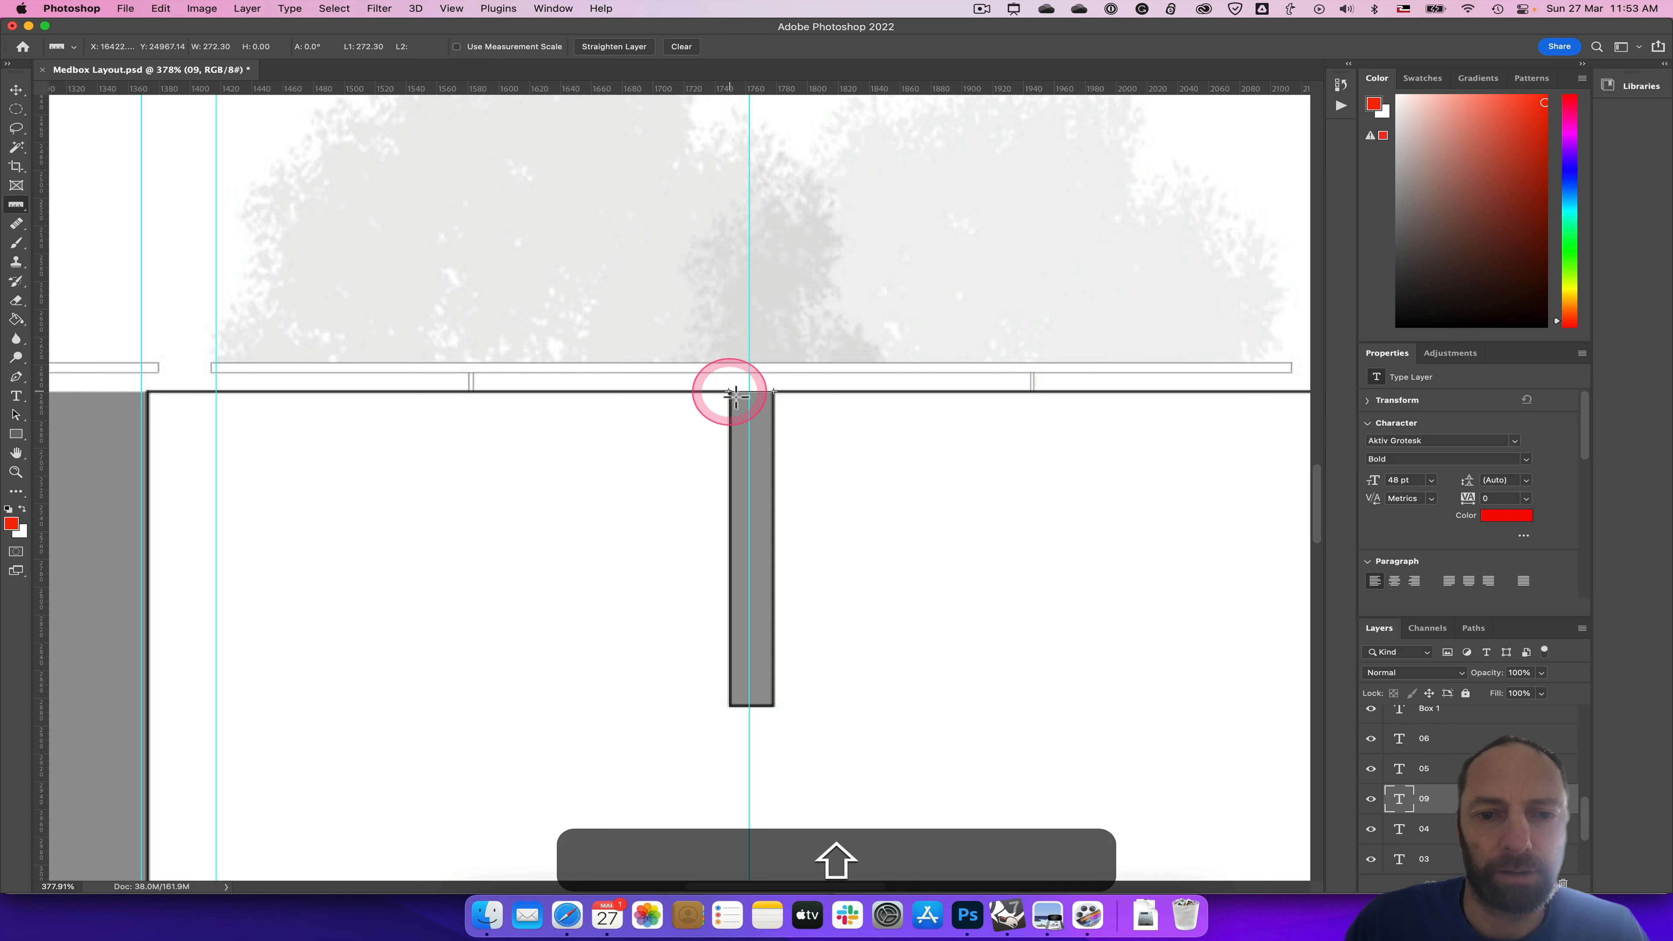
{"action": "left_click_drag", "start_coordinate": [735, 396], "coordinate": [779, 709]}
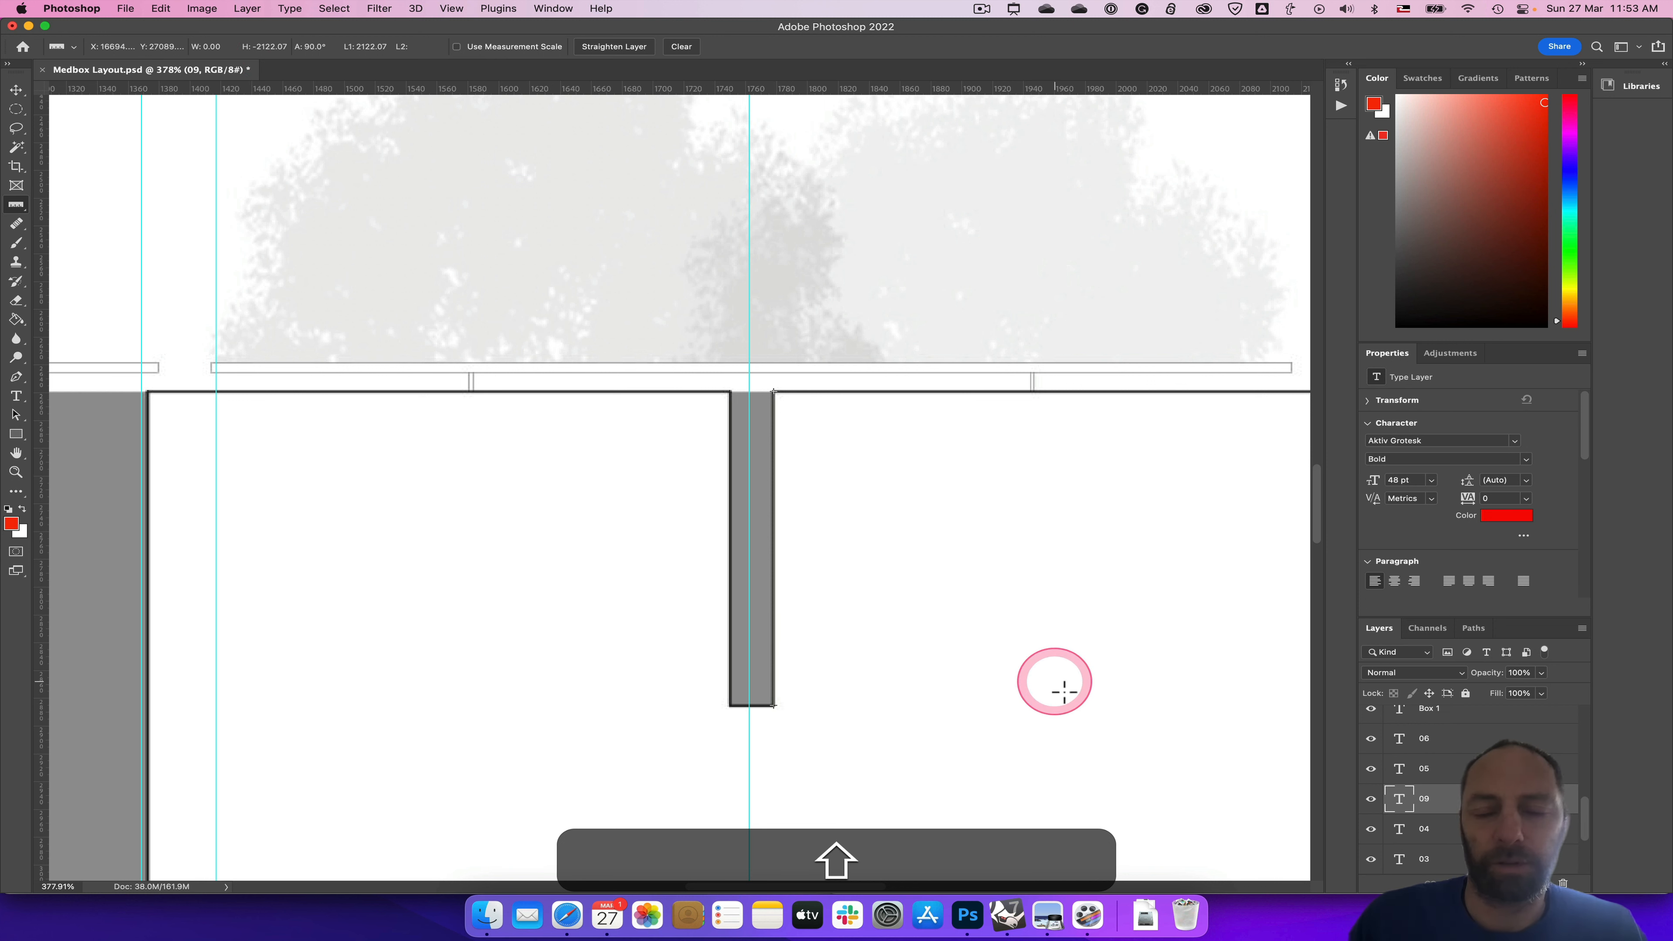
Step: Return to Grasshopper and add a number slider with the value 250 below the Wall height slider
{"action": "left_click", "coordinate": [1025, 924]}
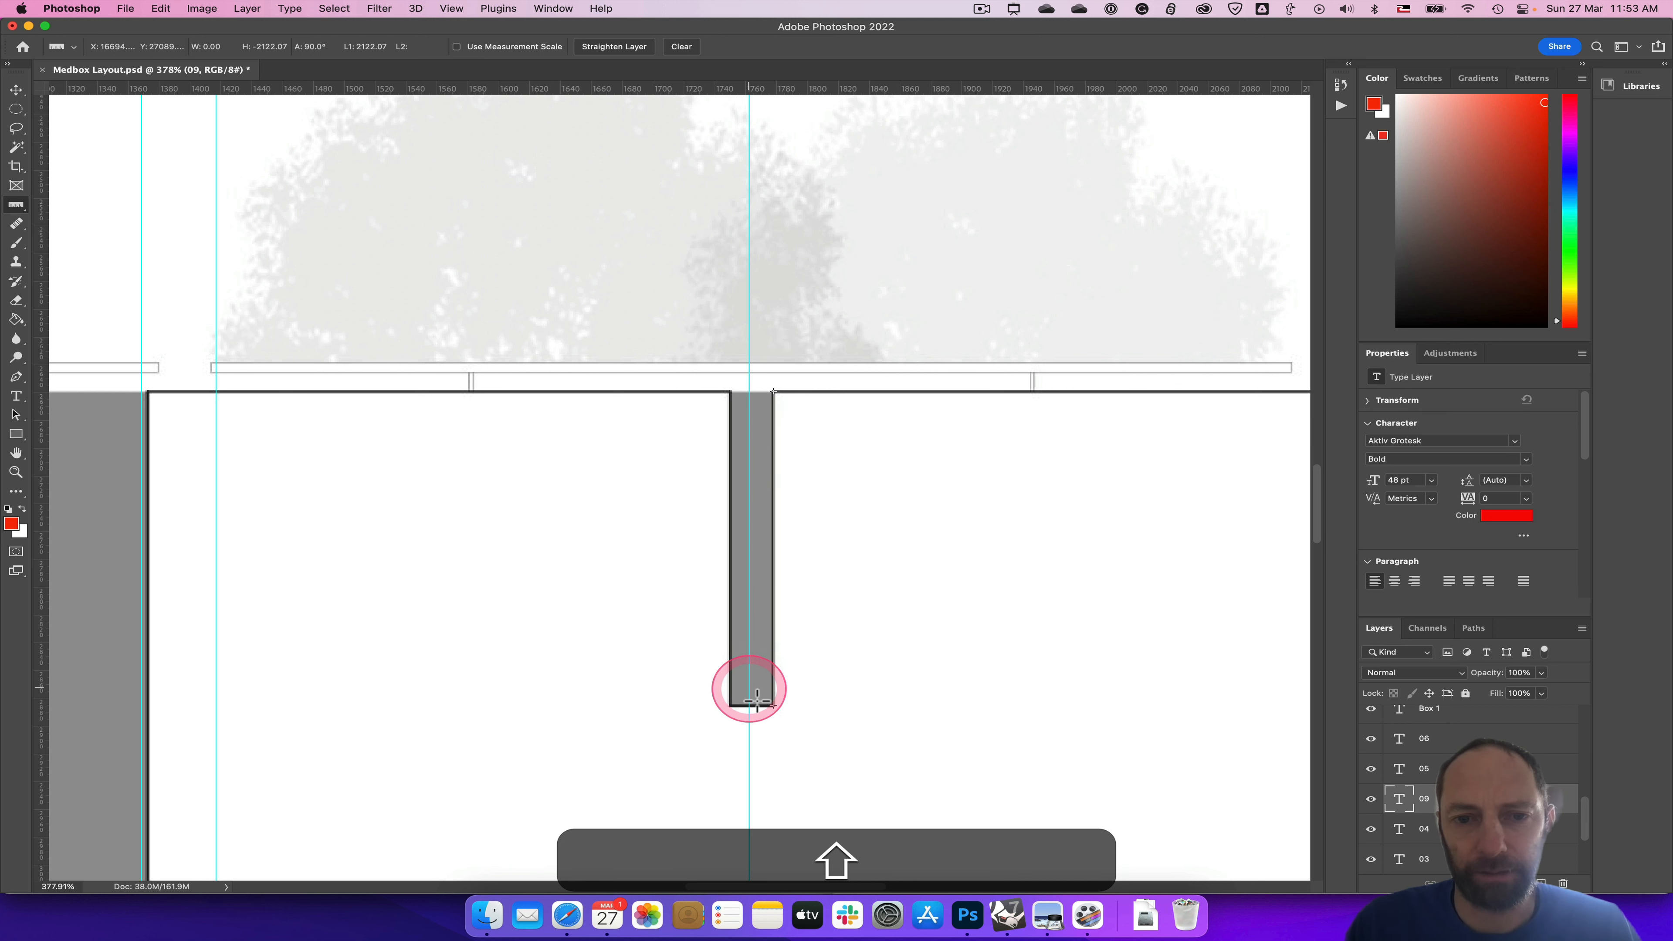
{"action": "left_click", "coordinate": [1014, 926]}
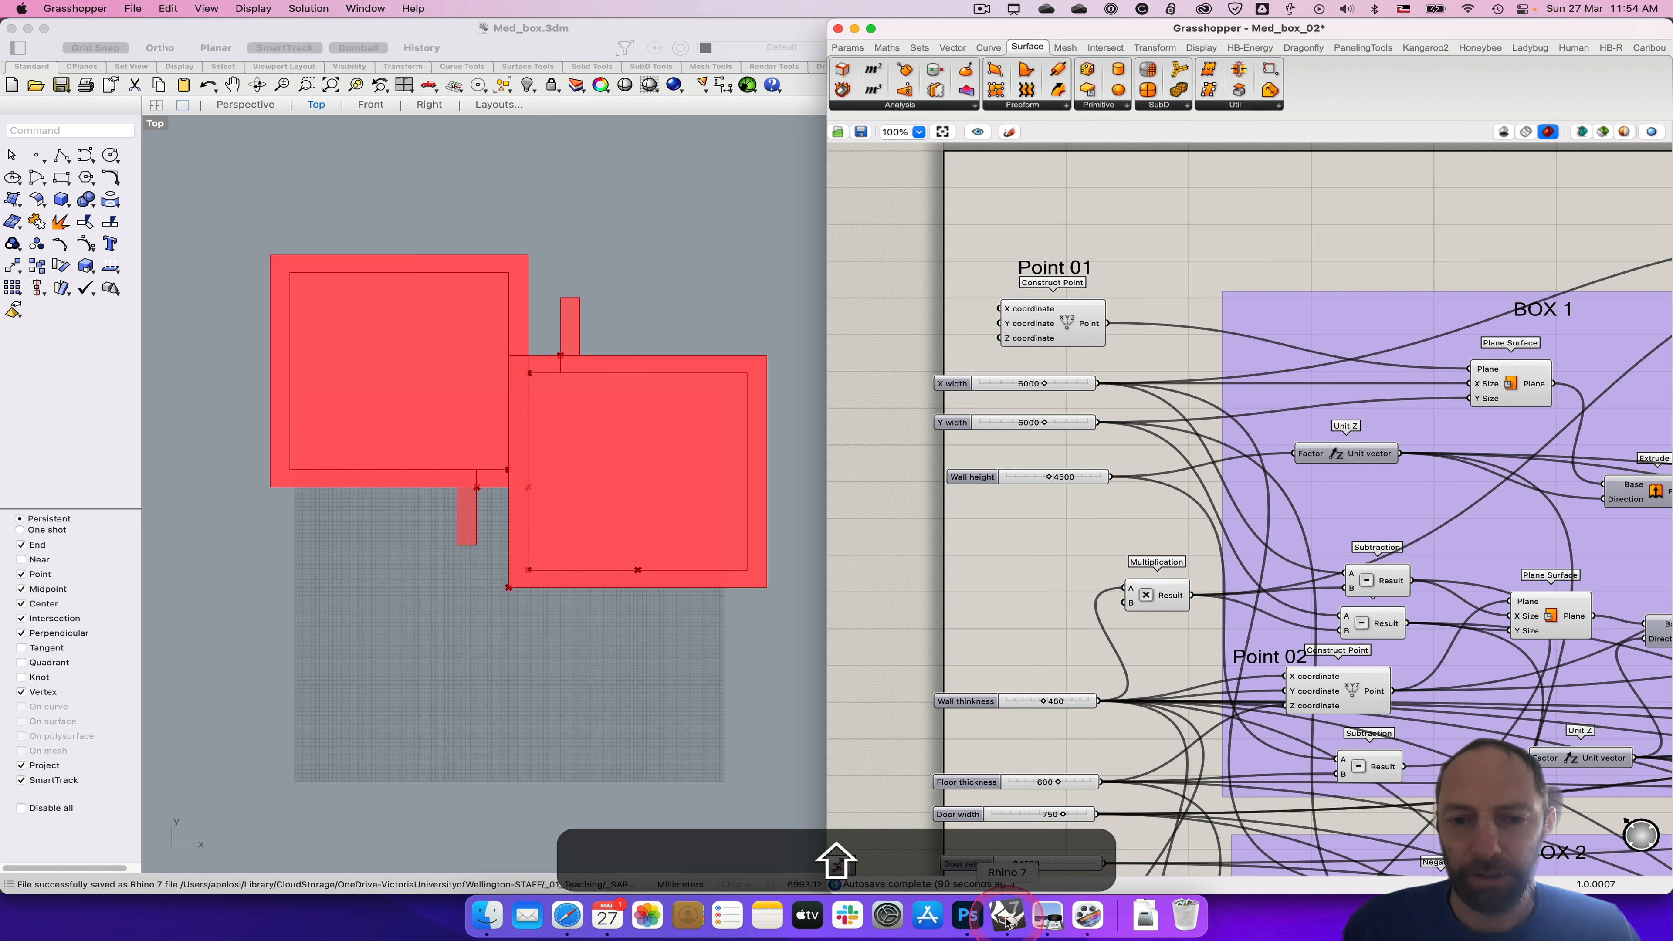
{"action": "left_click", "coordinate": [952, 571]}
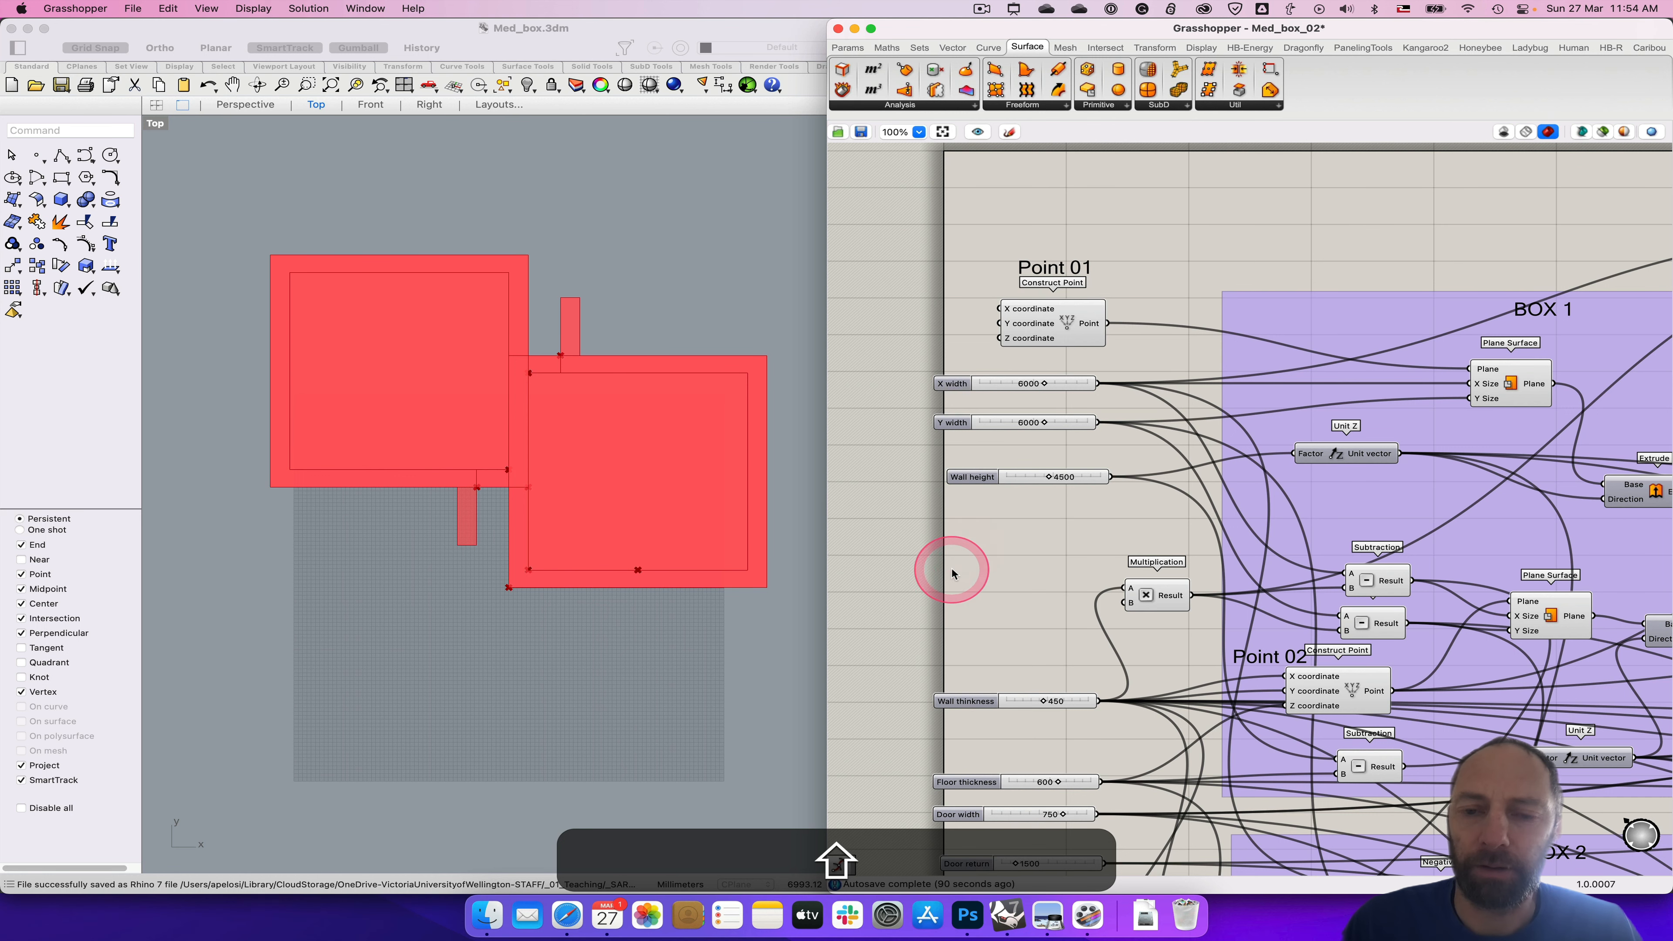
{"action": "right_click", "coordinate": [962, 531]}
{"action": "left_click", "coordinate": [961, 530]}
{"action": "double_click", "coordinate": [961, 529]}
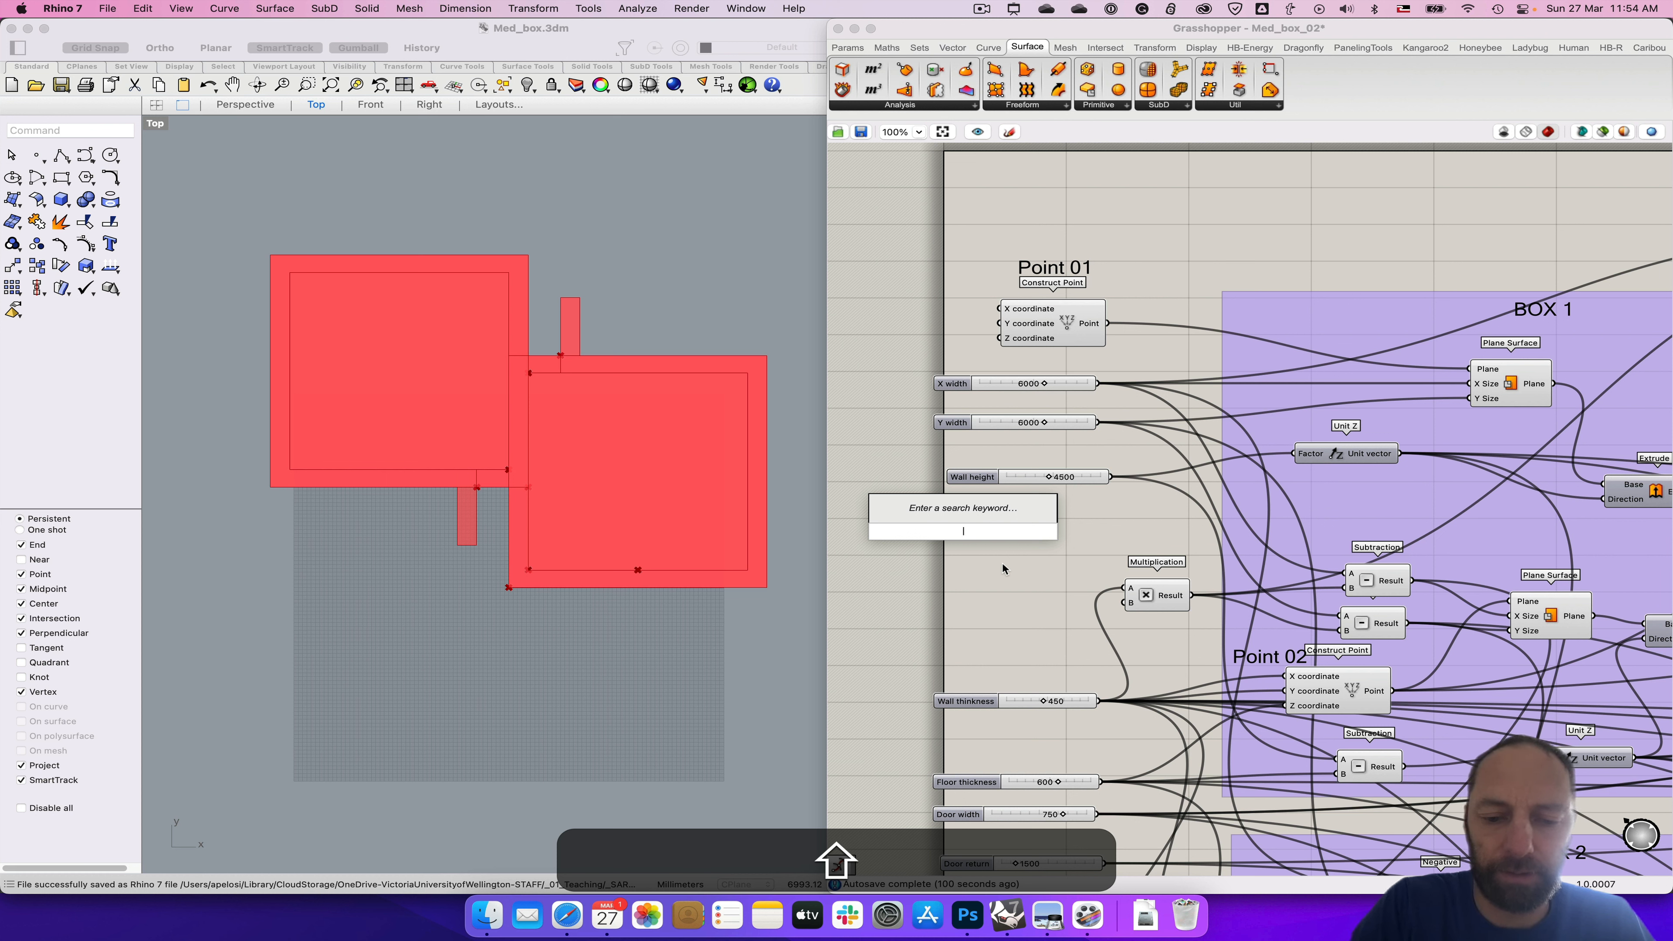
{"action": "type", "text": "250"}
{"action": "key", "text": "Return"}
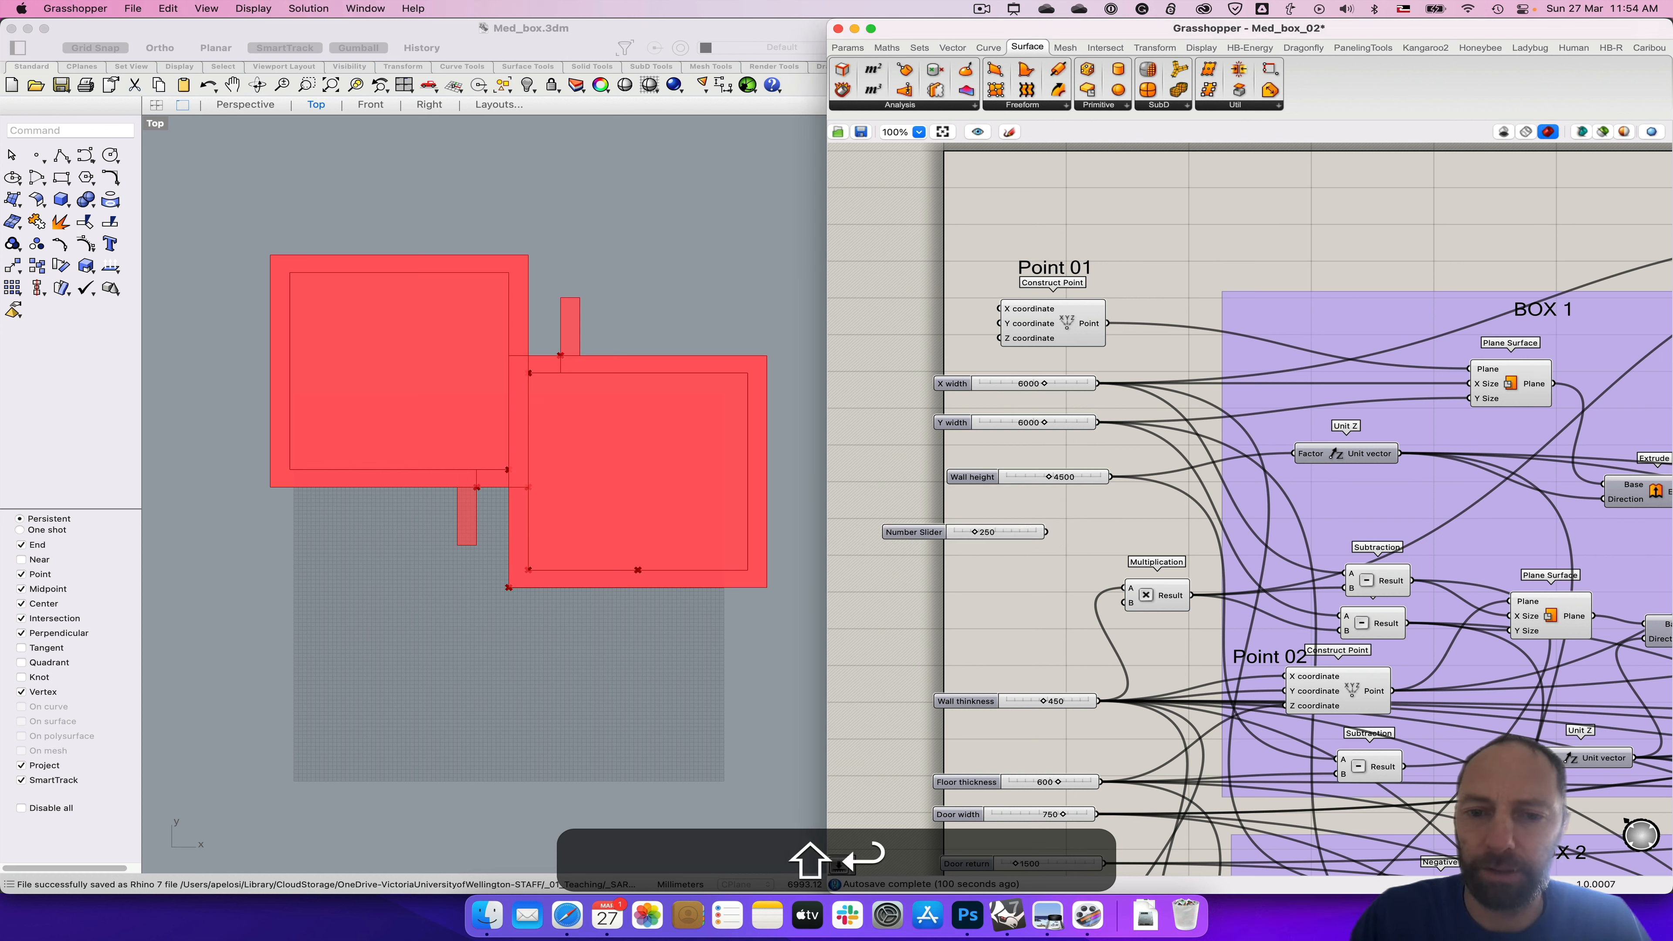
Step: Align the 250 slider under the Wall height slider and rename it "Cut width"
{"action": "left_click_drag", "start_coordinate": [933, 532], "coordinate": [977, 542]}
{"action": "double_click", "coordinate": [977, 539]}
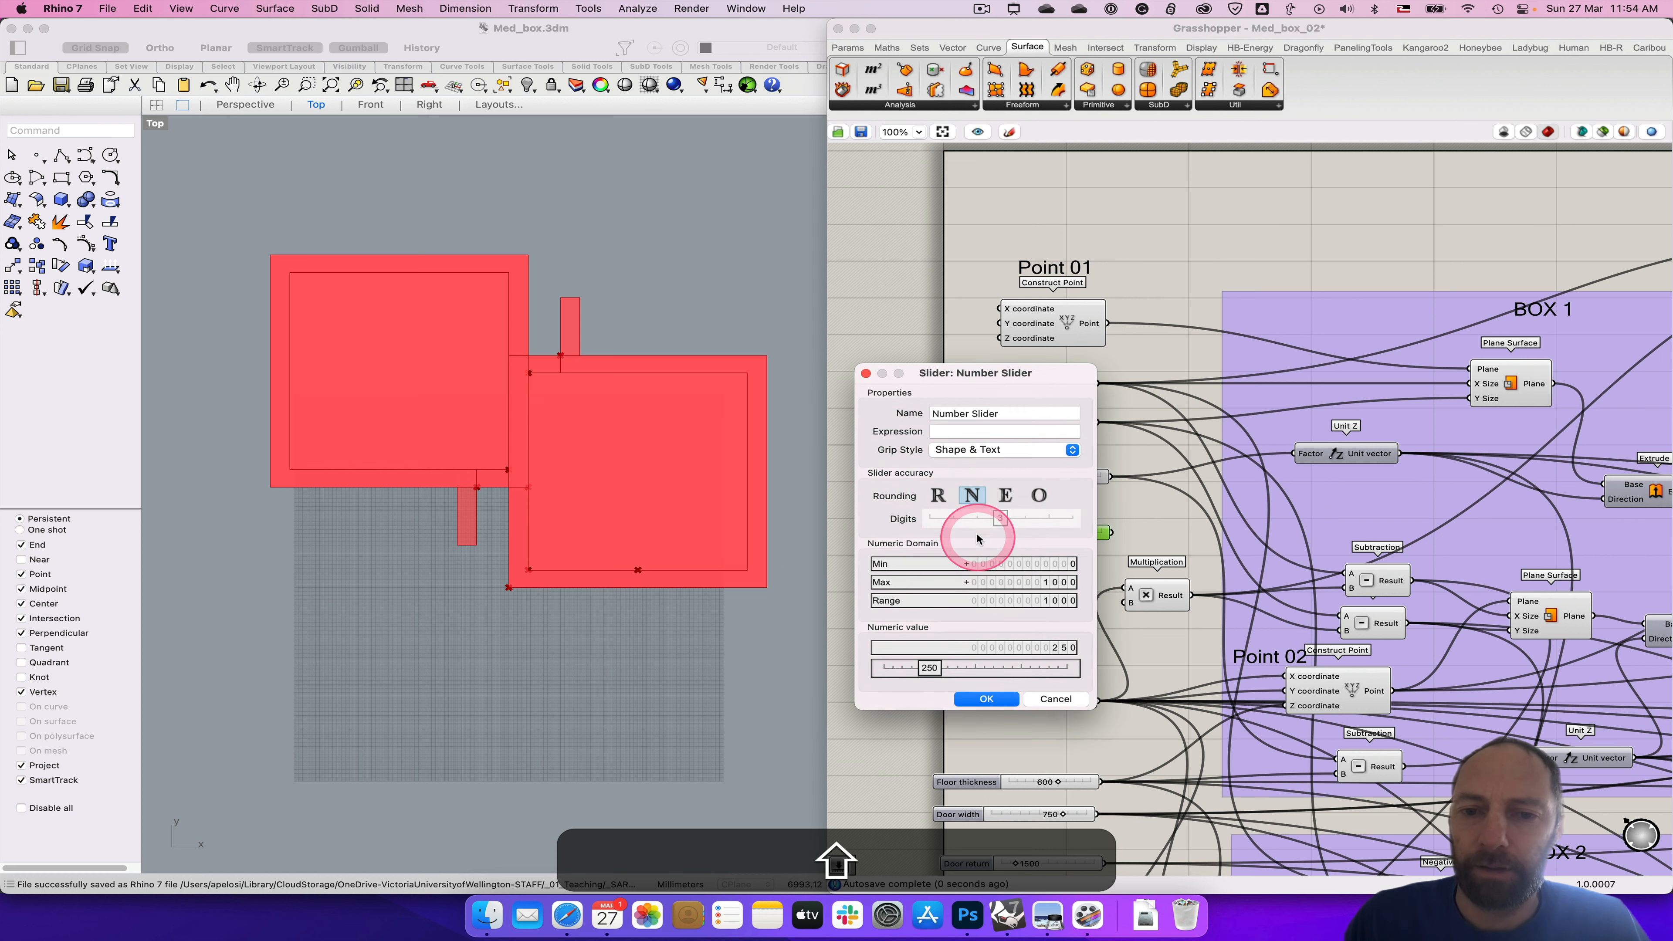
{"action": "type", "text": "CUR"}
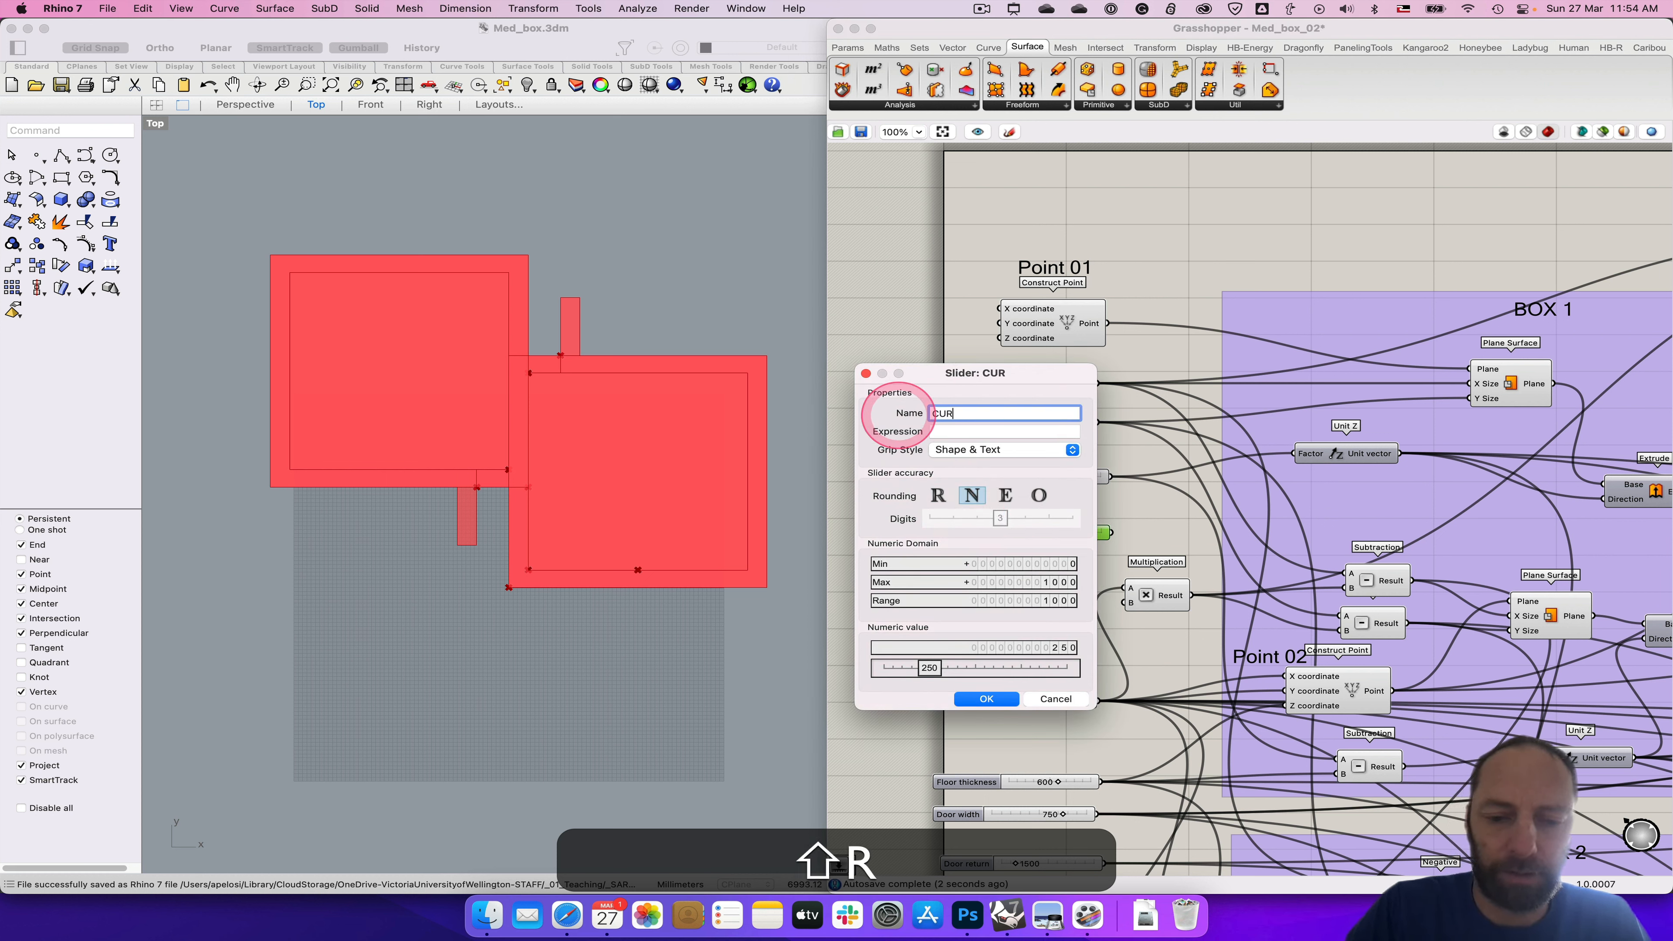
{"action": "key", "text": "BackSpace"}
{"action": "type", "text": "T"}
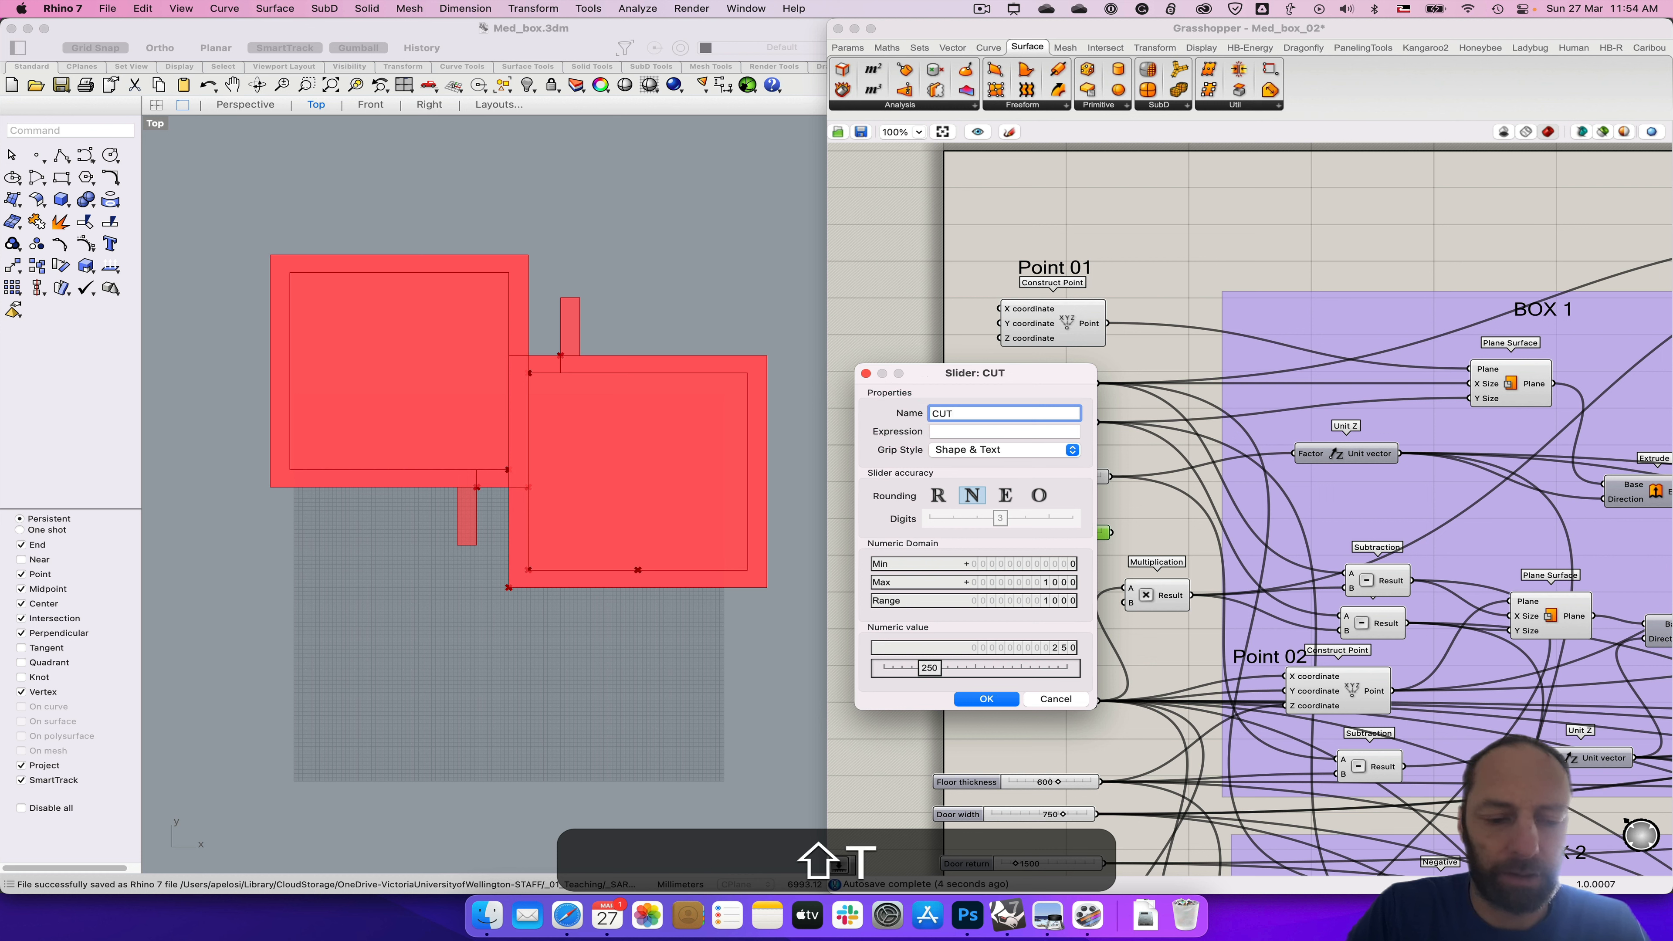
{"action": "key", "text": "BackSpace"}
{"action": "key", "text": "BackSpace"}
{"action": "type", "text": "ut width"}
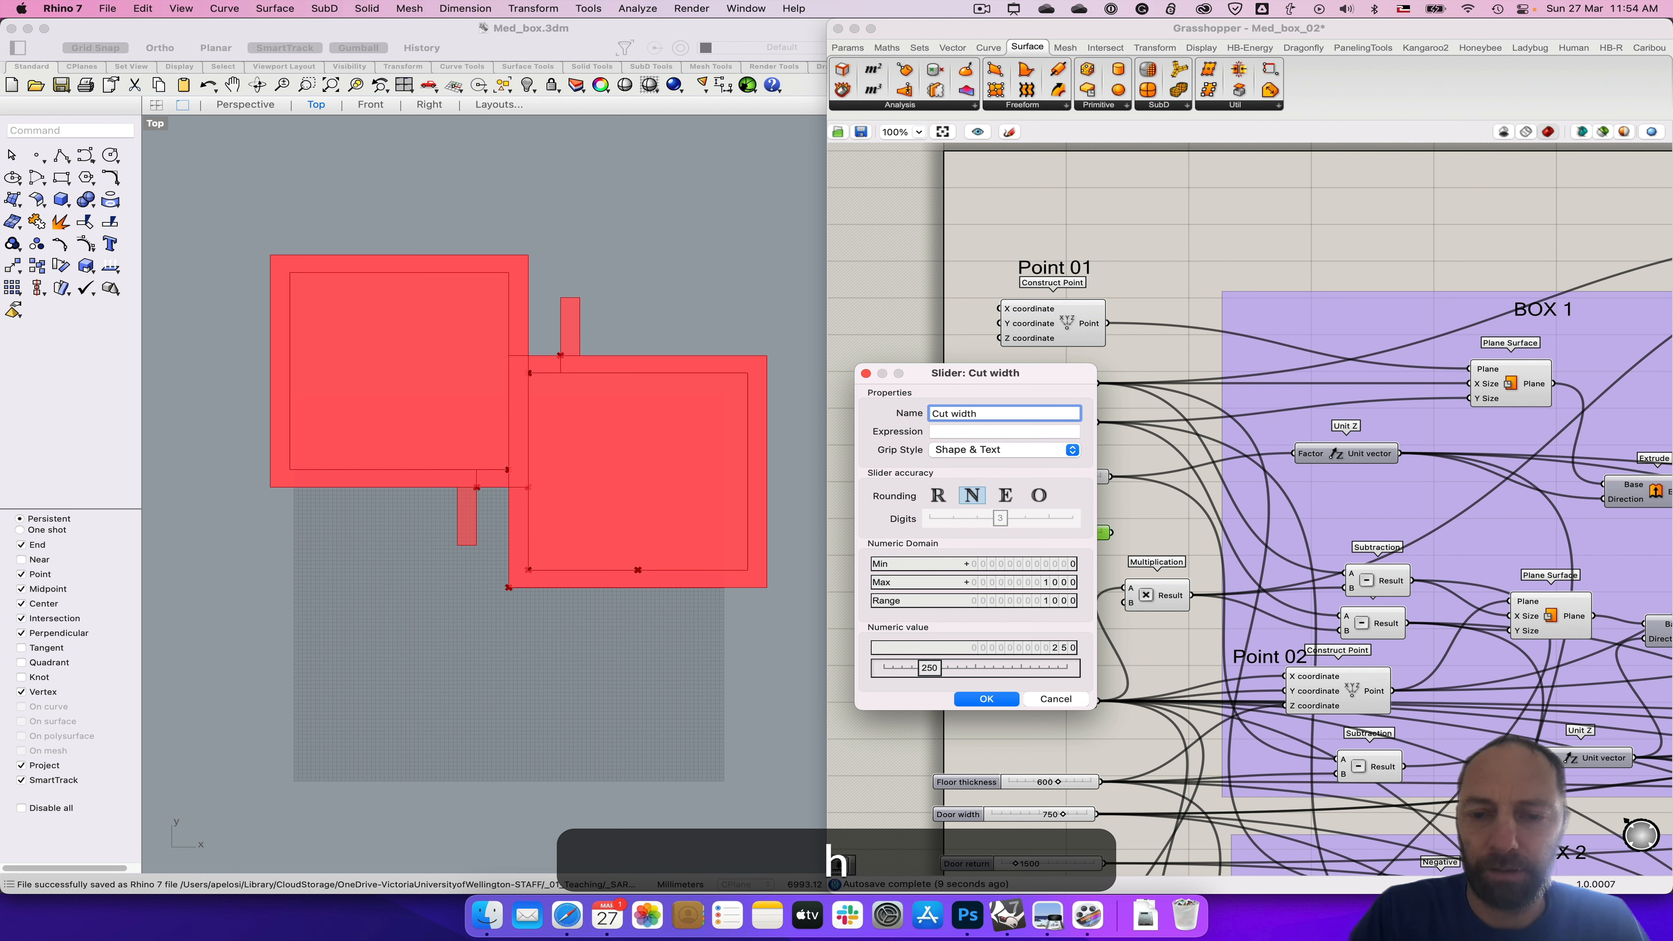
{"action": "key", "text": "Return"}
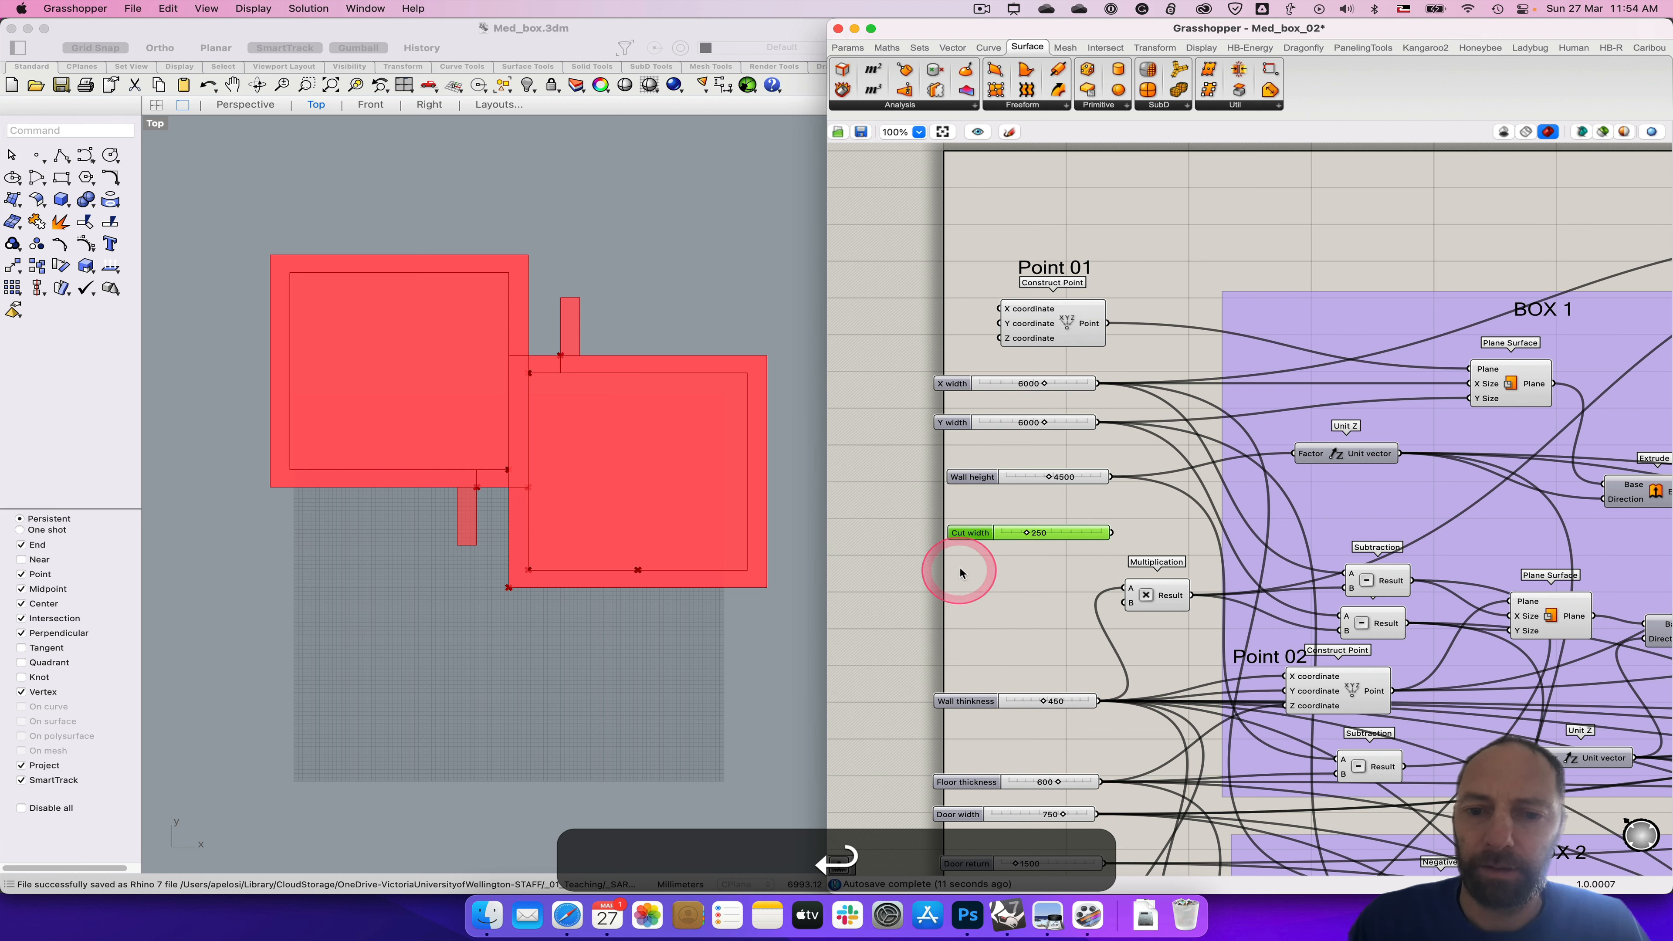
Step: Add a number slider with the value 2100 below the Cut width slider
{"action": "double_click", "coordinate": [973, 571]}
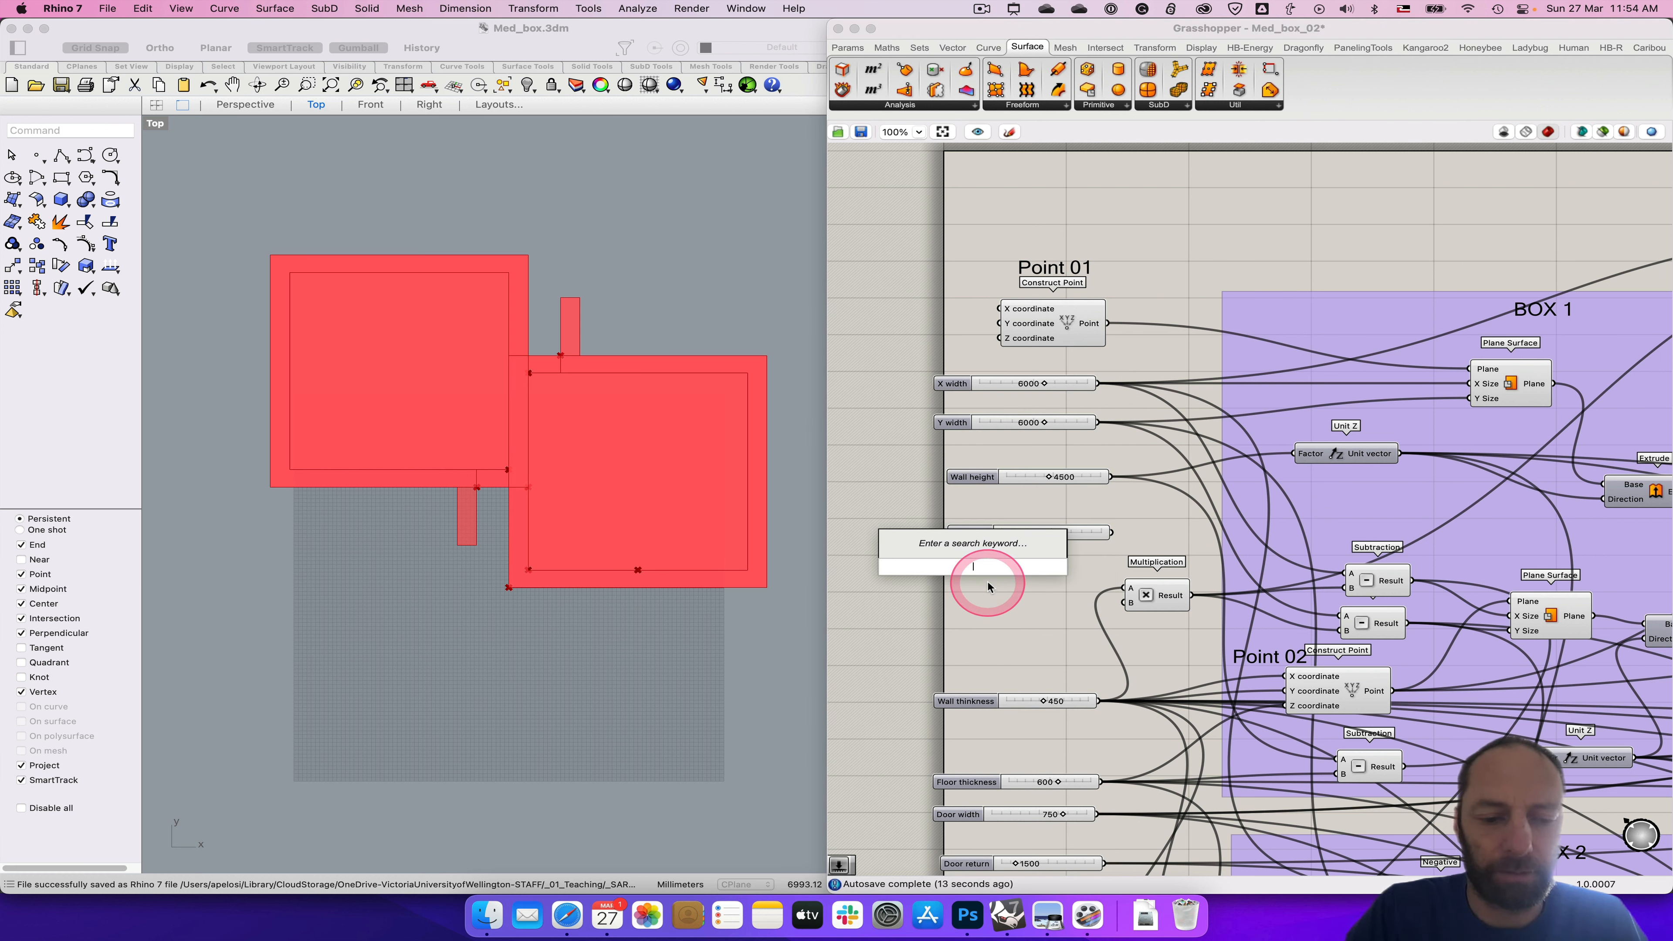
{"action": "type", "text": "2100"}
{"action": "key", "text": "Return"}
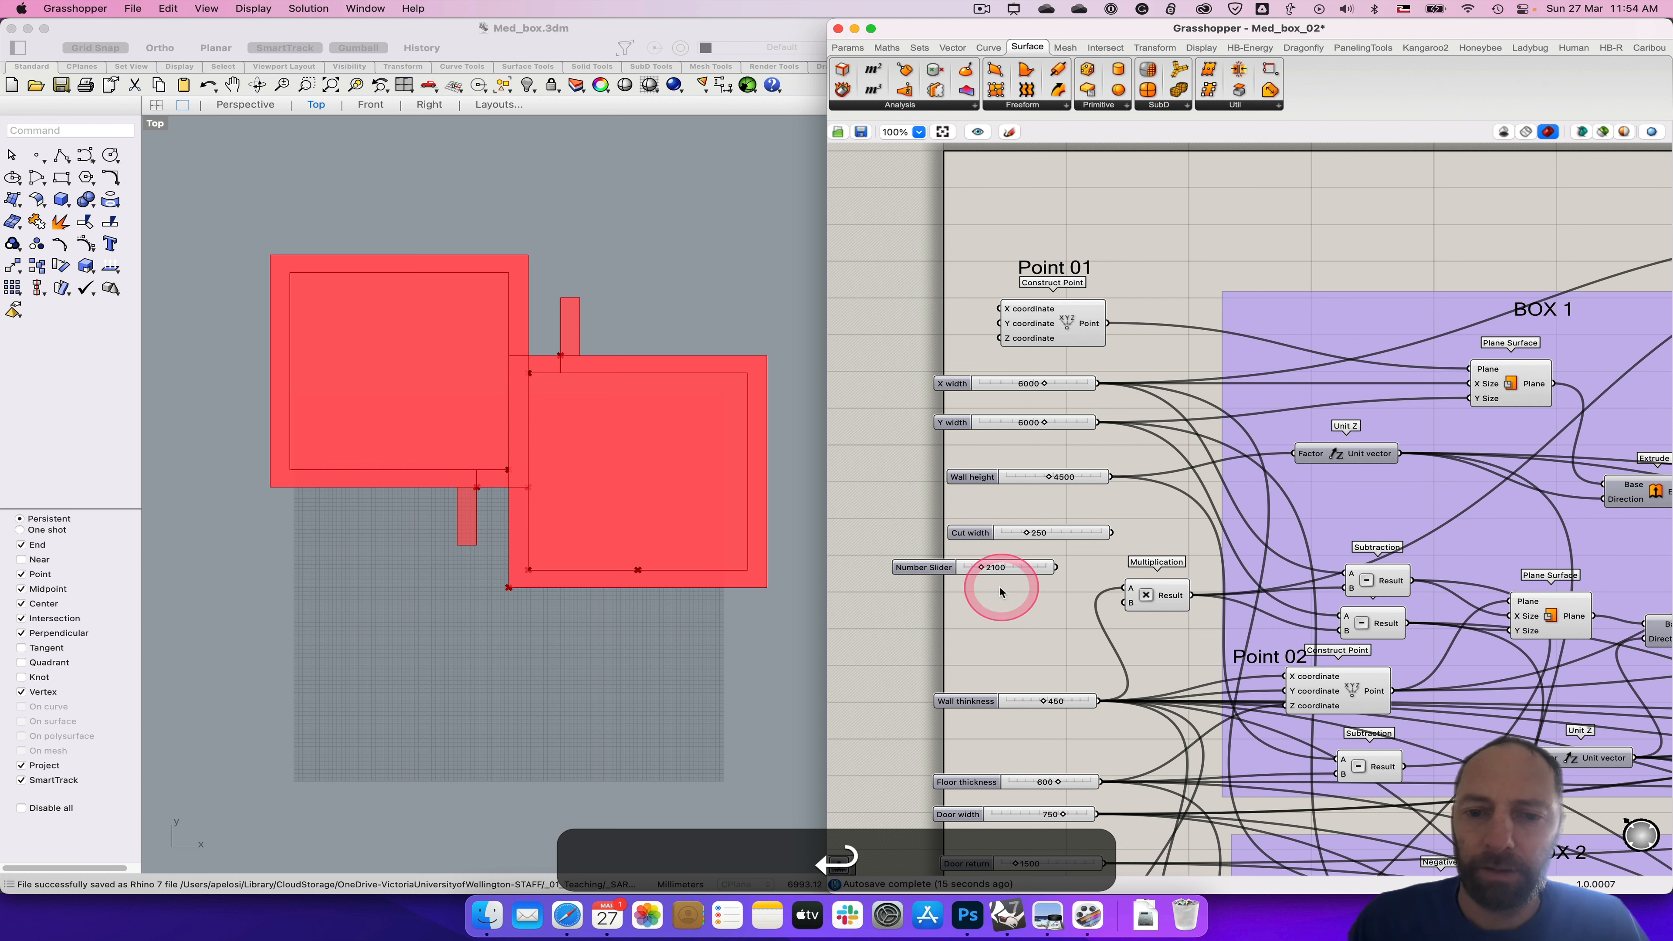
Step: Align the 2100 slider under the Cut width slider, rename it "Cut depth" and switch its maximum to -10000
{"action": "left_click_drag", "start_coordinate": [922, 568], "coordinate": [974, 571]}
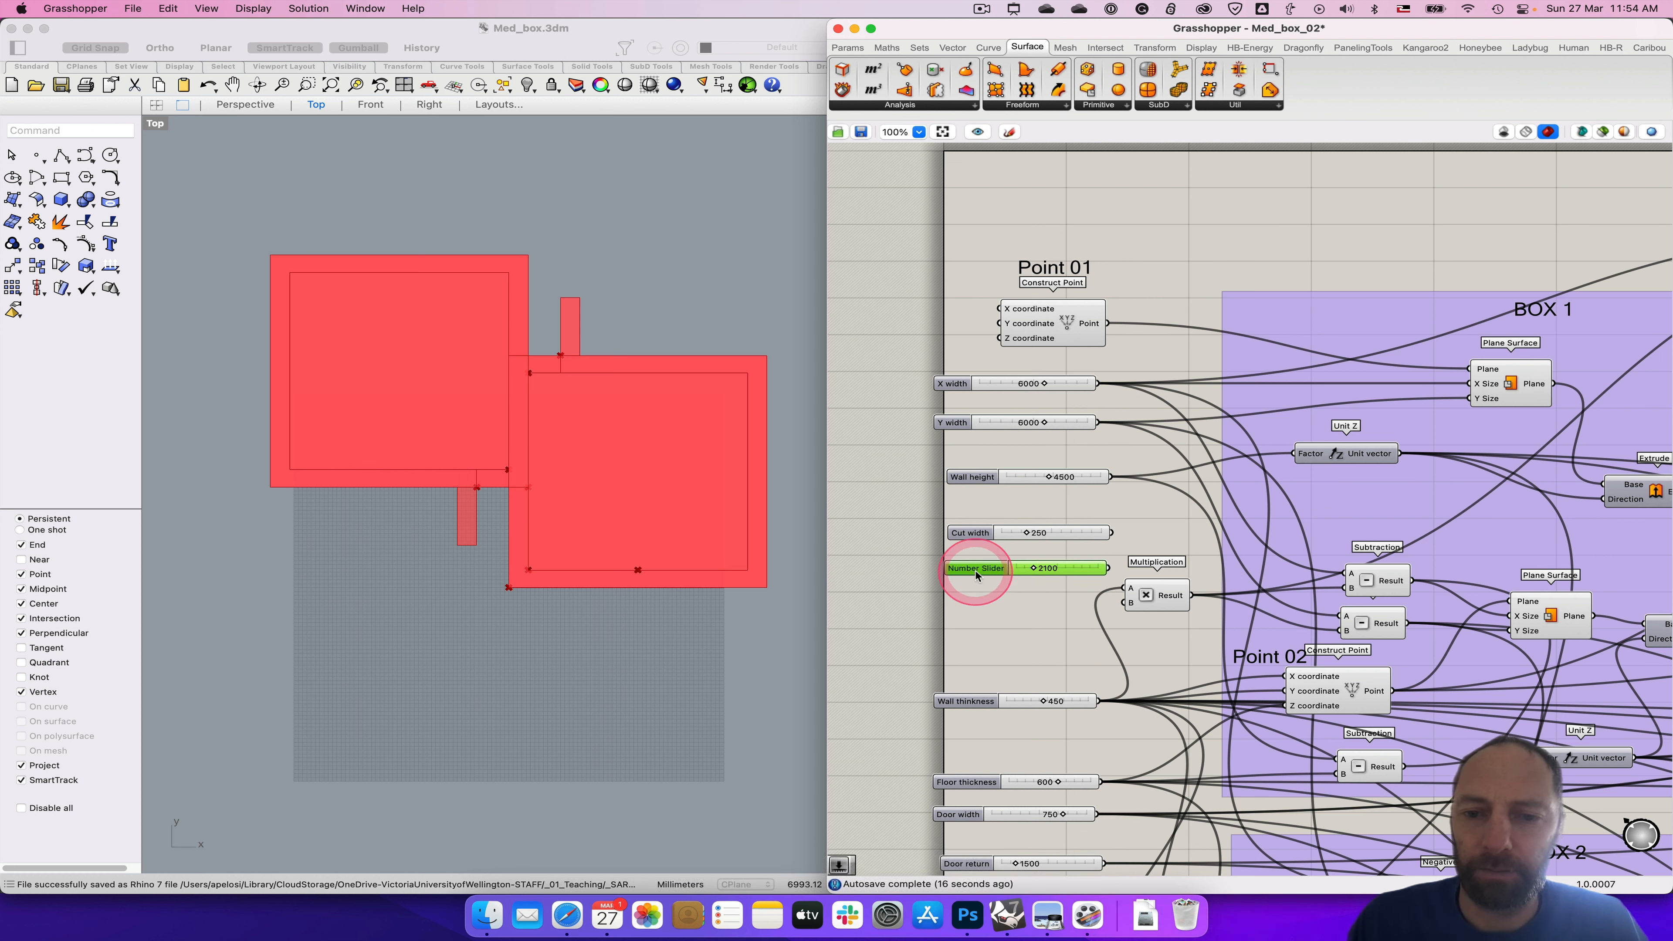
{"action": "double_click", "coordinate": [975, 568]}
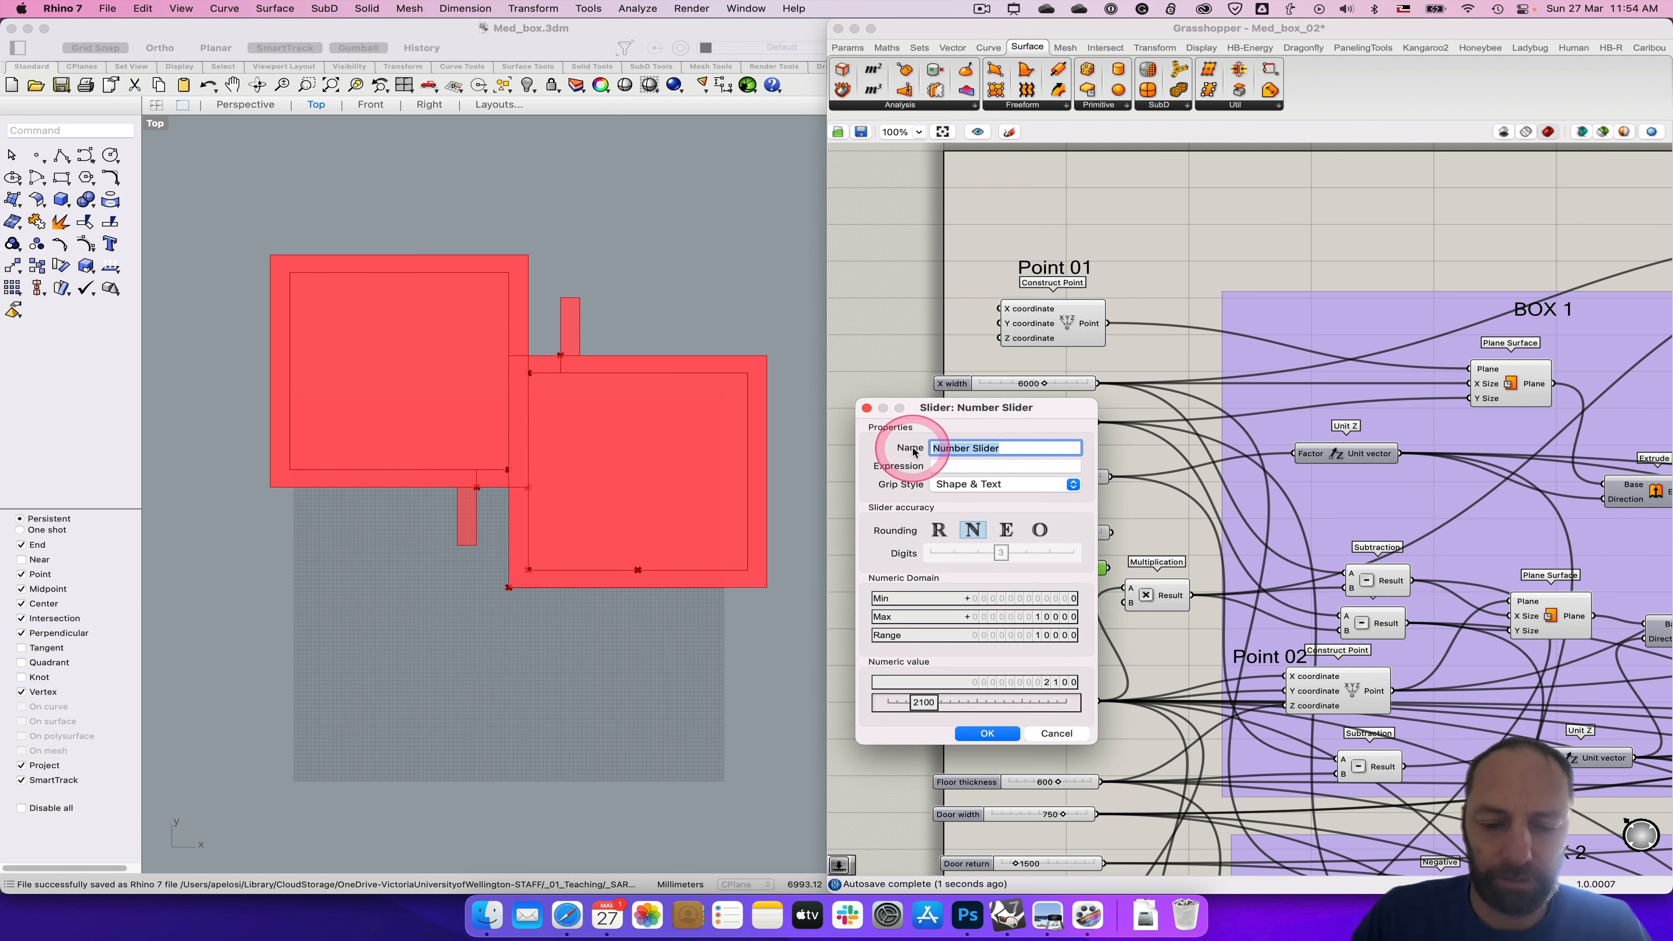
{"action": "type", "text": "Cut"}
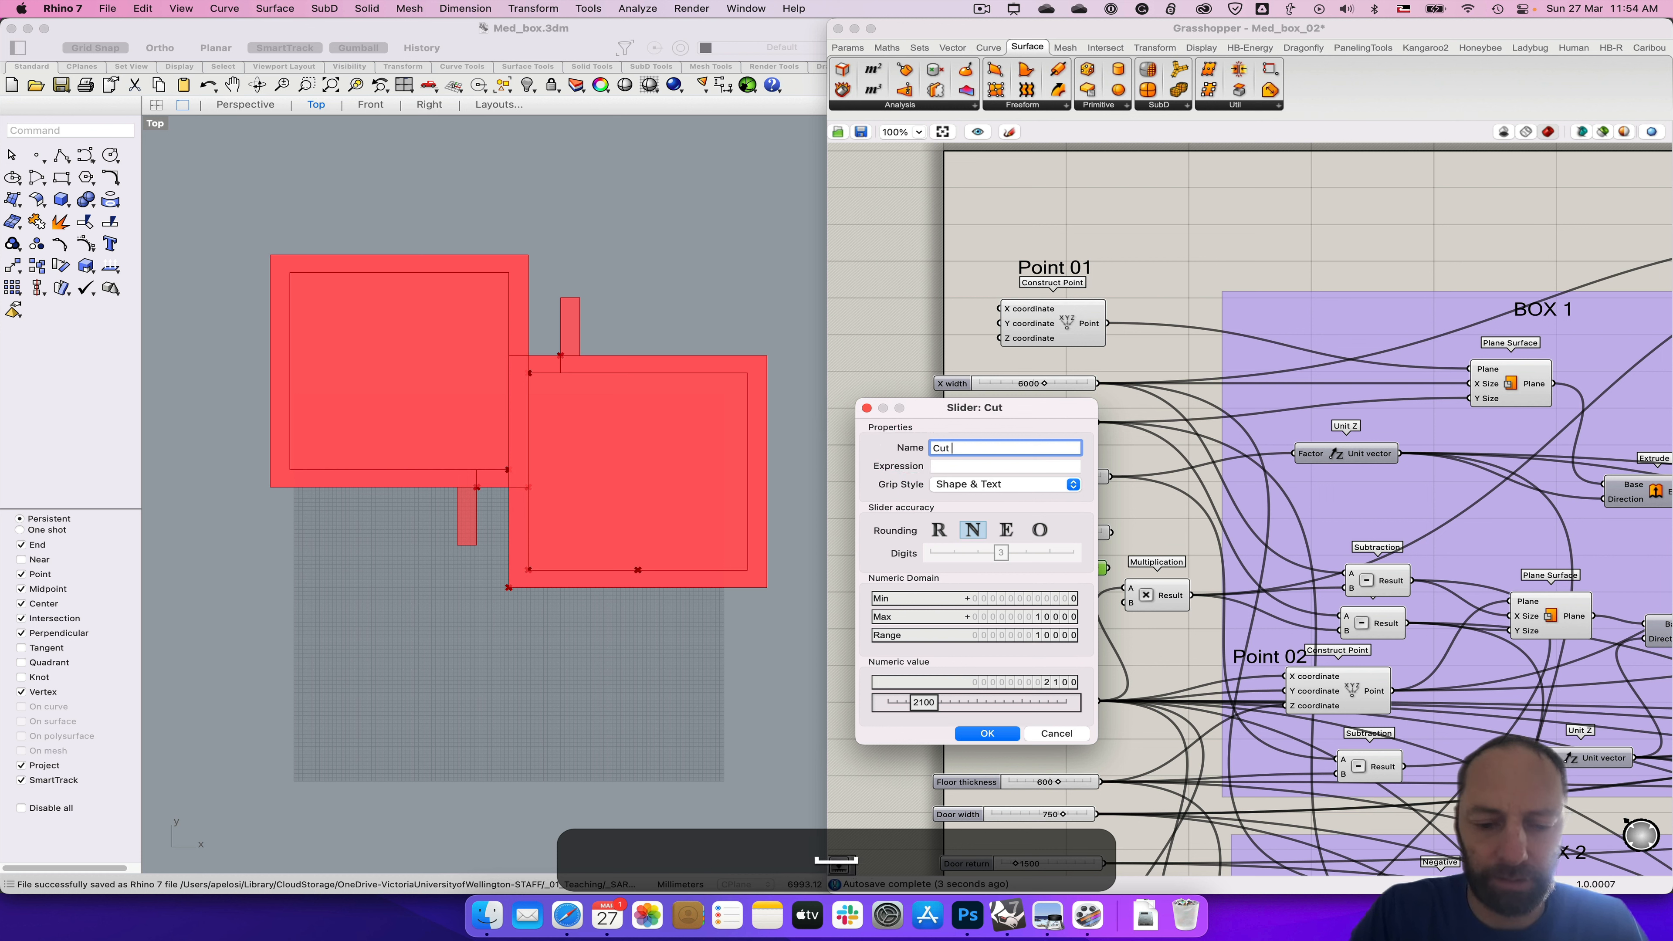
{"action": "type", "text": " de"}
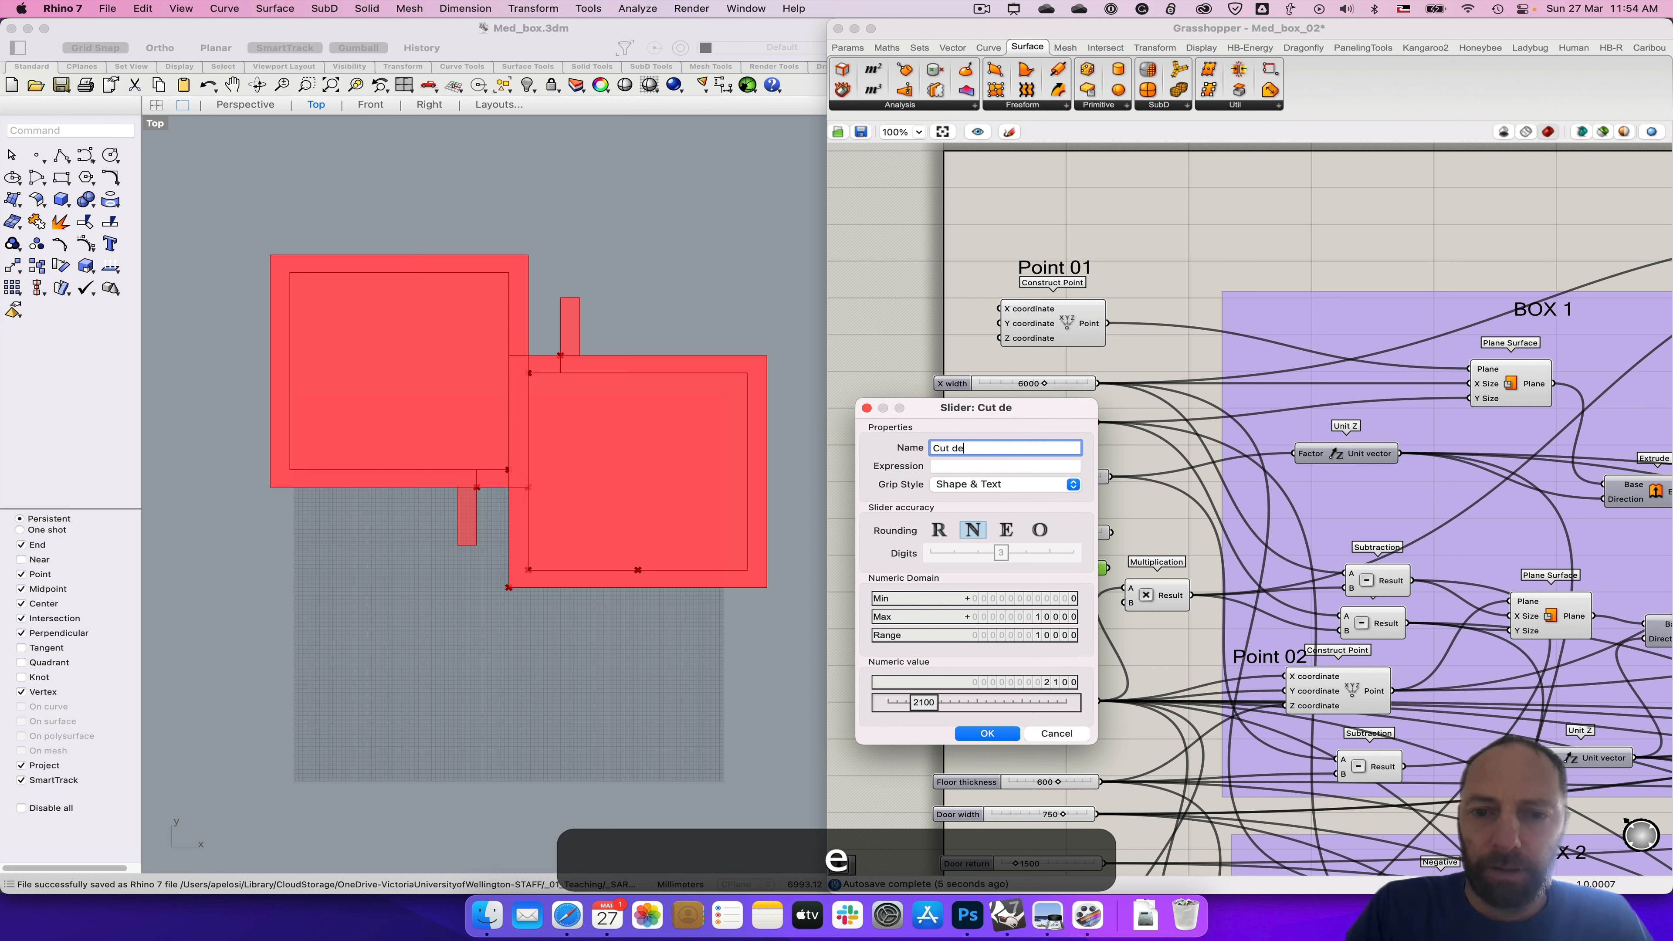
{"action": "type", "text": "pth"}
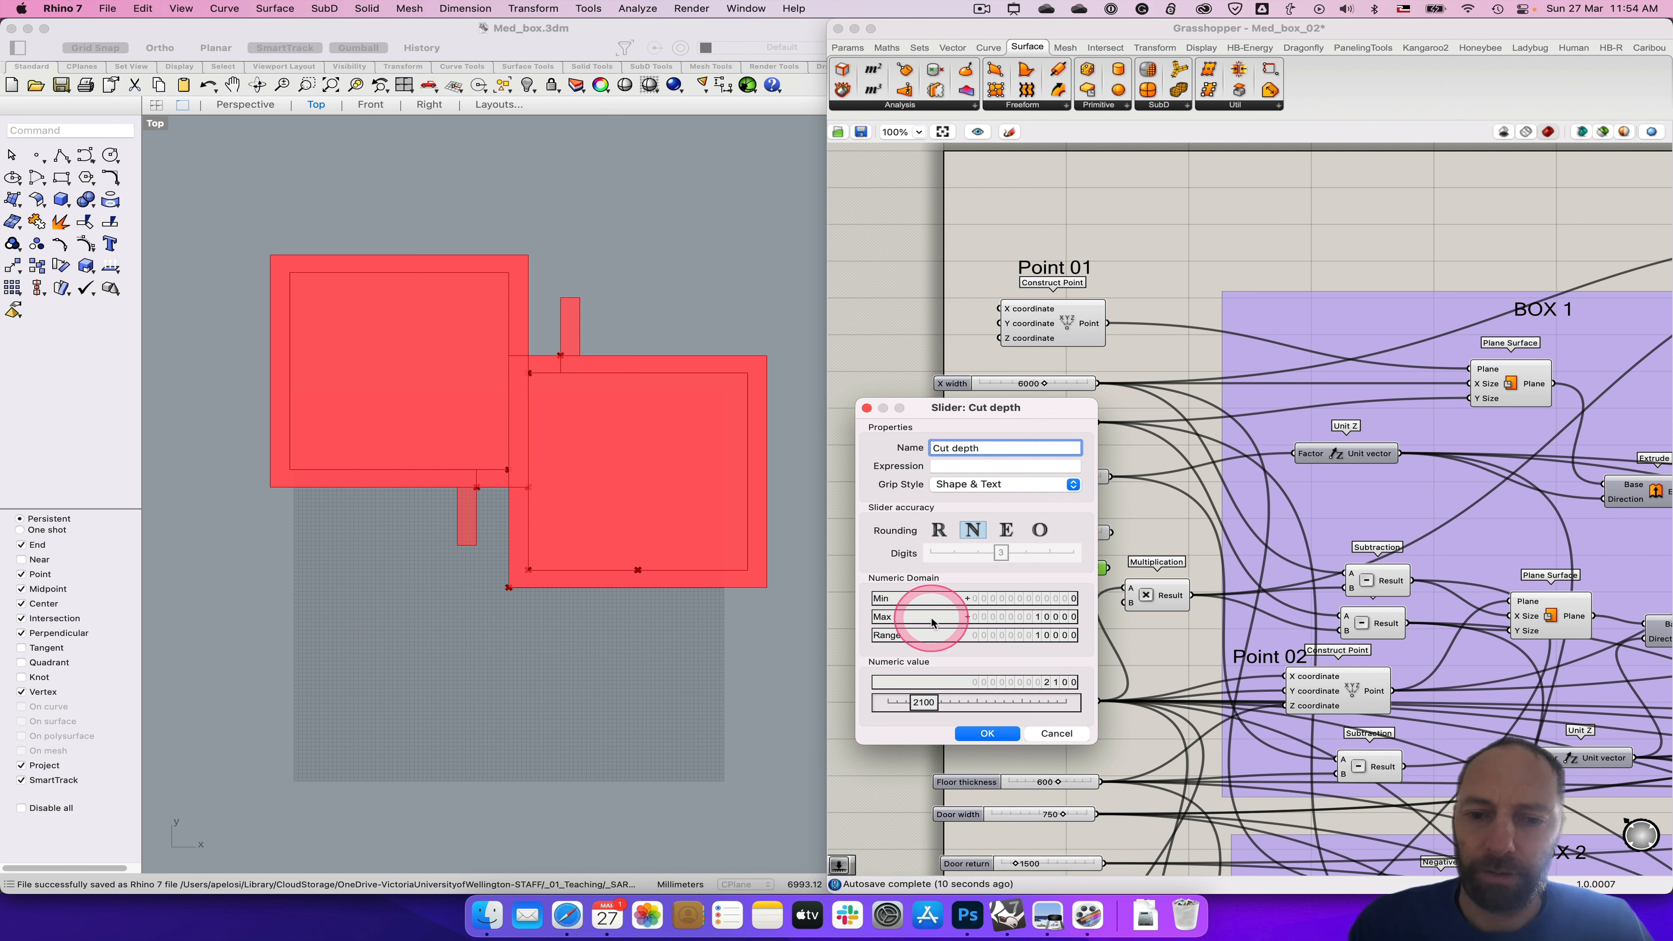
{"action": "left_click", "coordinate": [965, 617]}
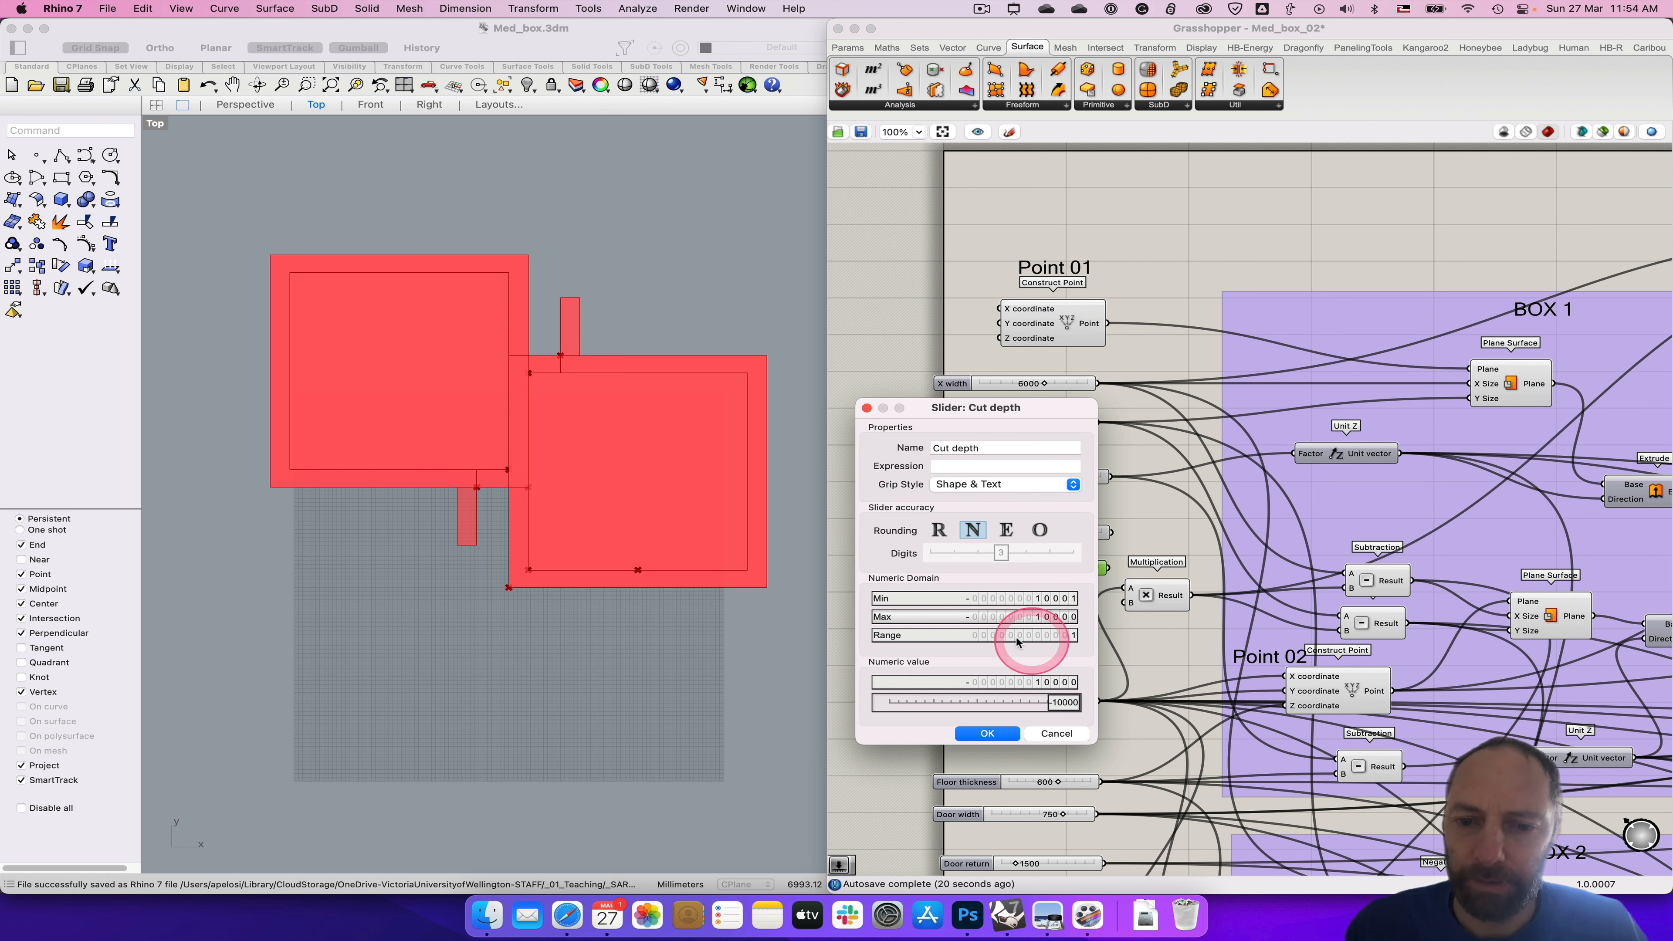
{"action": "left_click", "coordinate": [986, 733]}
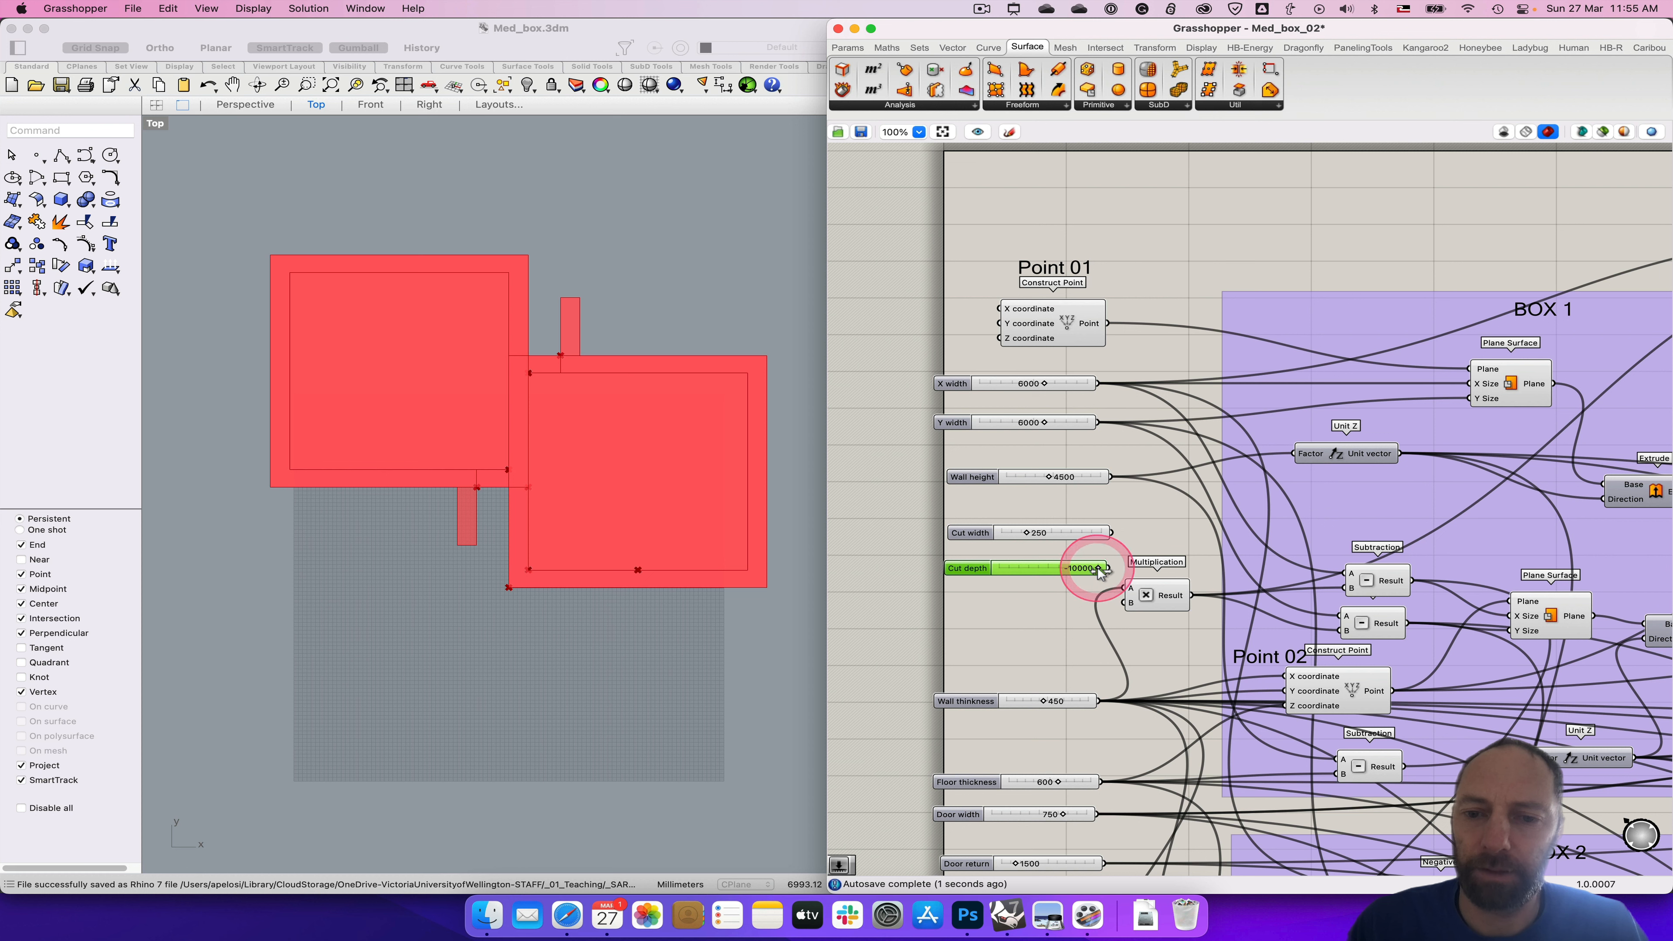
Step: Try to set the Cut depth slider's value to -2100 directly on the canvas
{"action": "double_click", "coordinate": [1042, 571]}
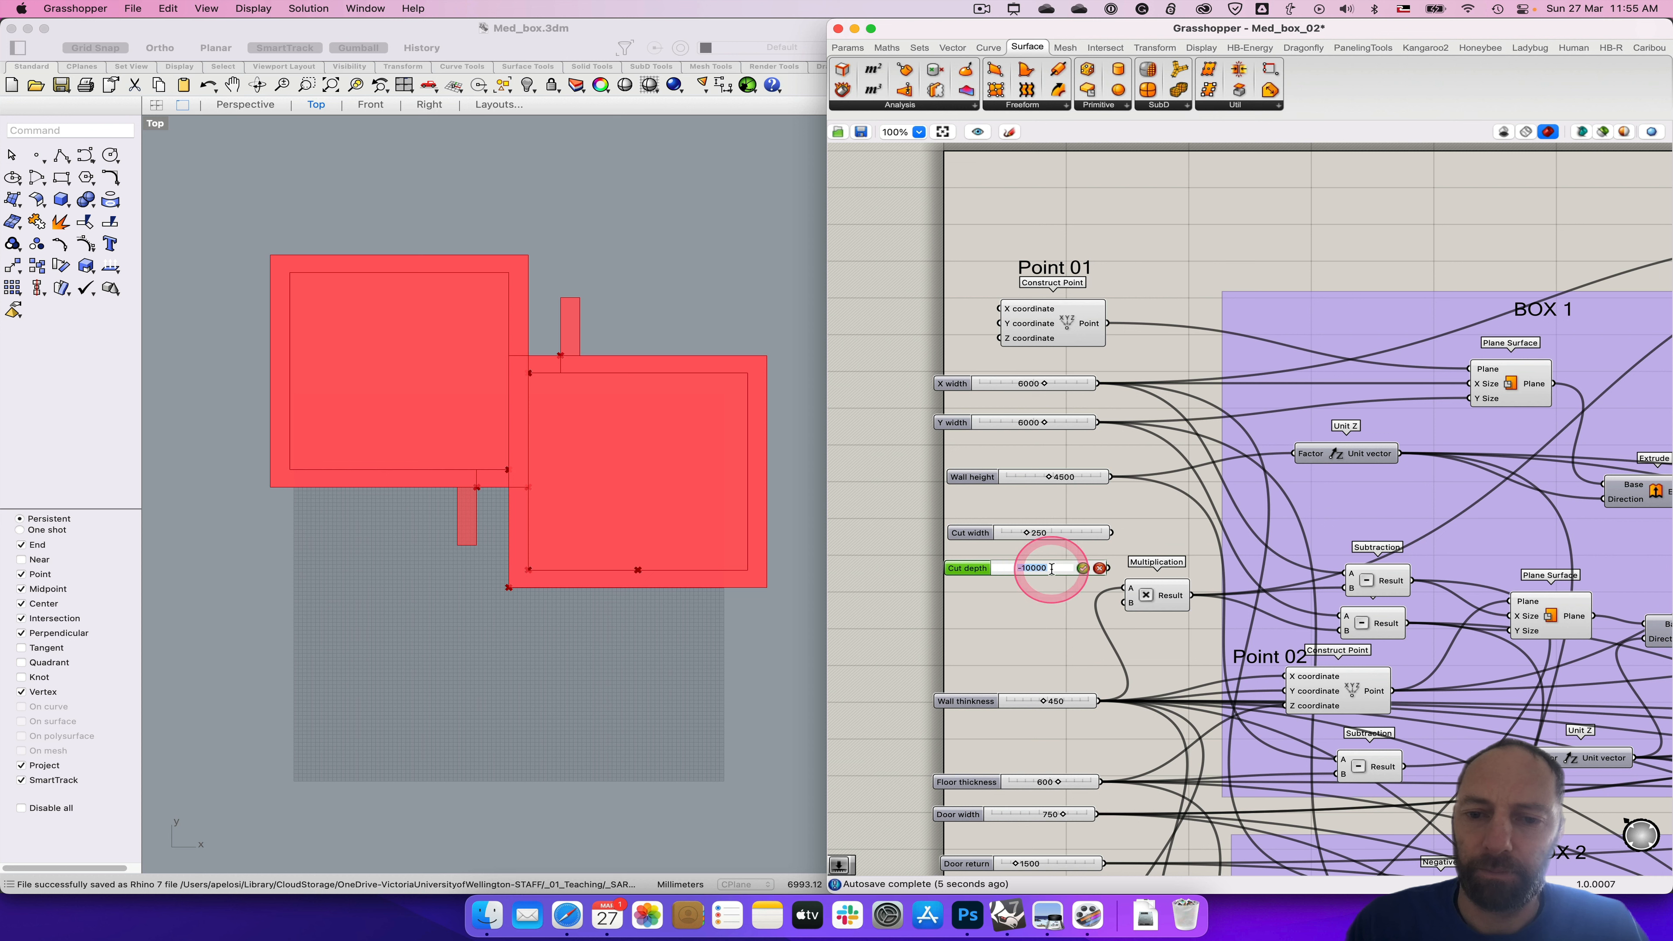
{"action": "left_click", "coordinate": [1025, 568]}
{"action": "left_click_drag", "start_coordinate": [1024, 568], "coordinate": [1063, 596]}
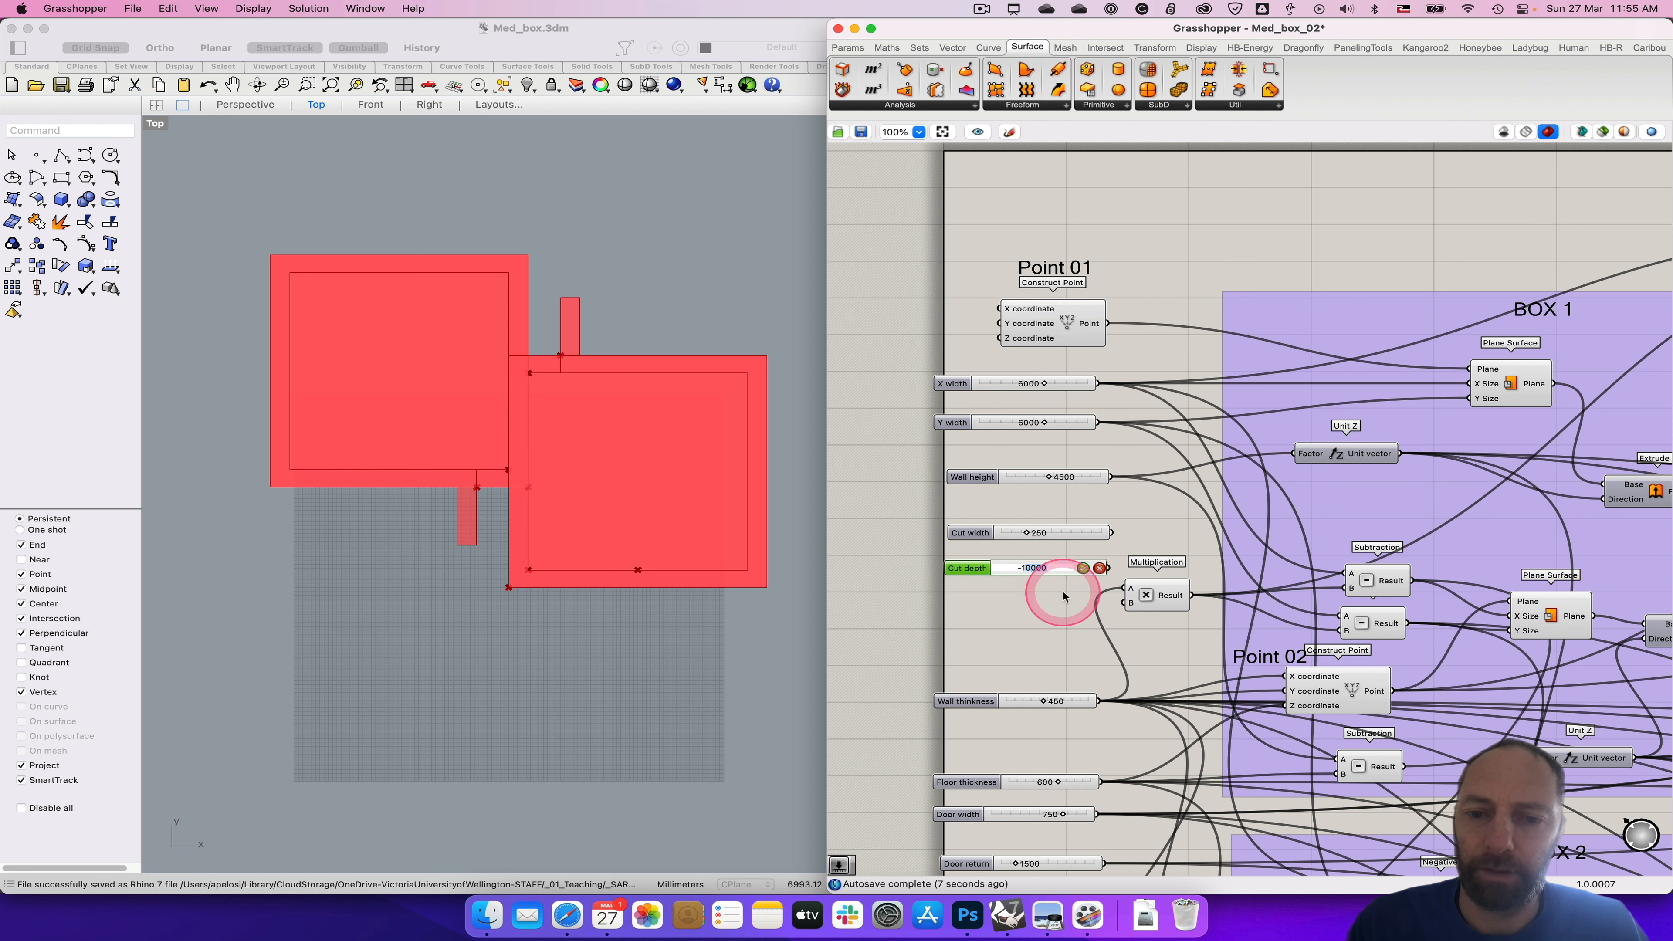
{"action": "key", "text": "BackSpace"}
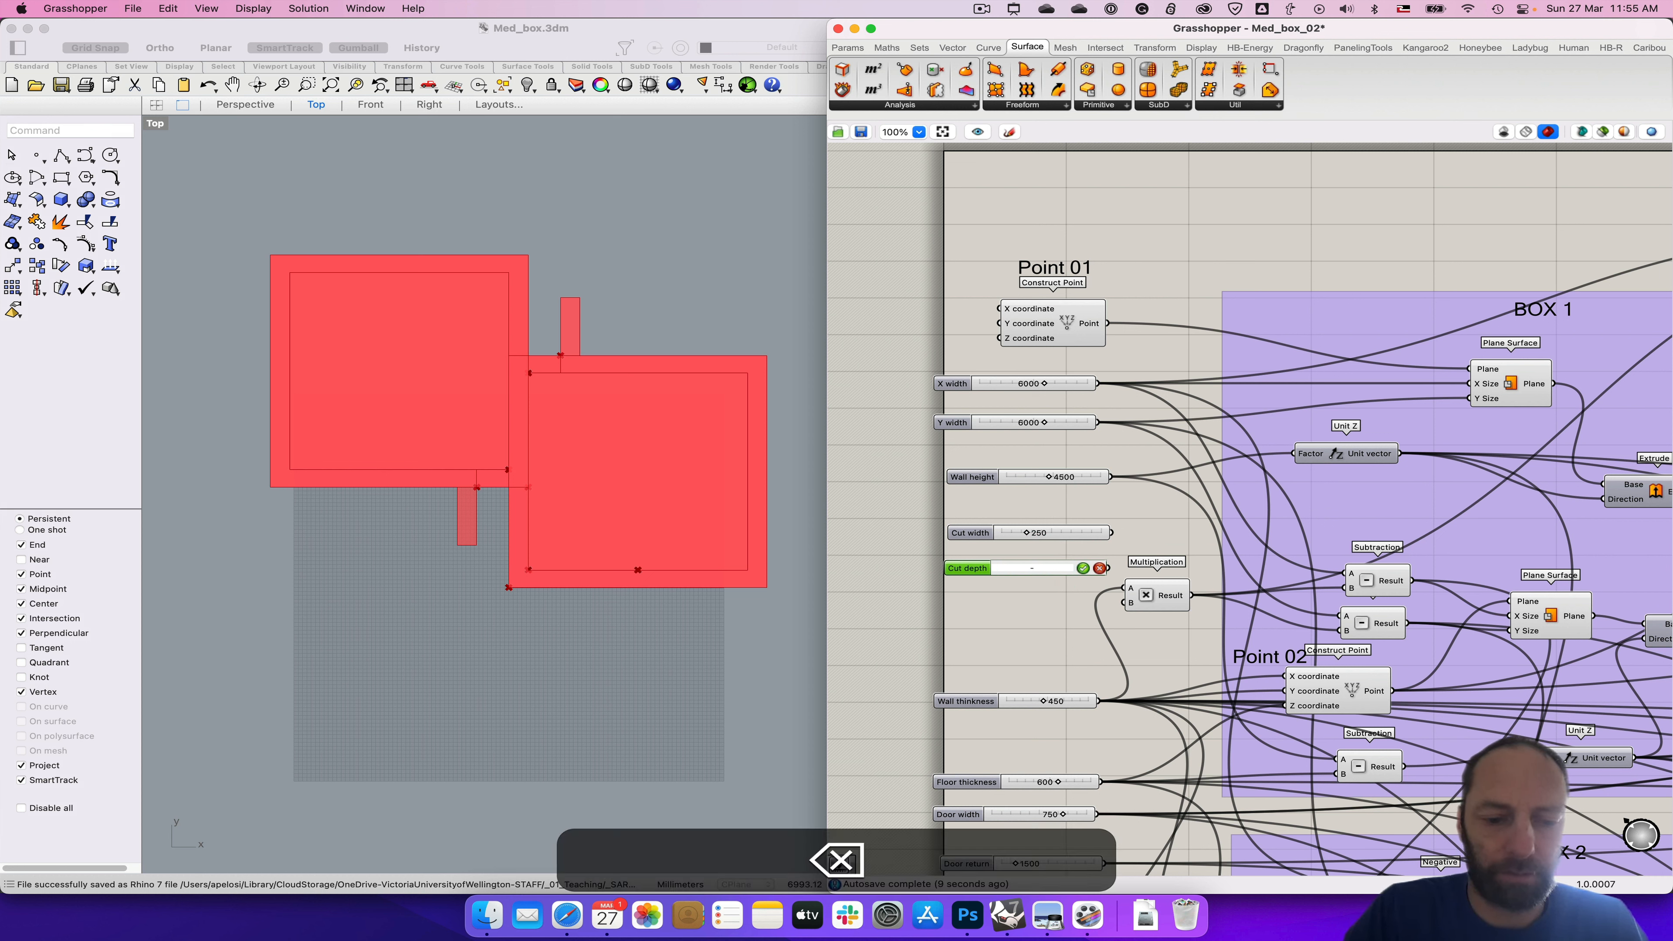
{"action": "type", "text": "2100"}
{"action": "key", "text": "Return"}
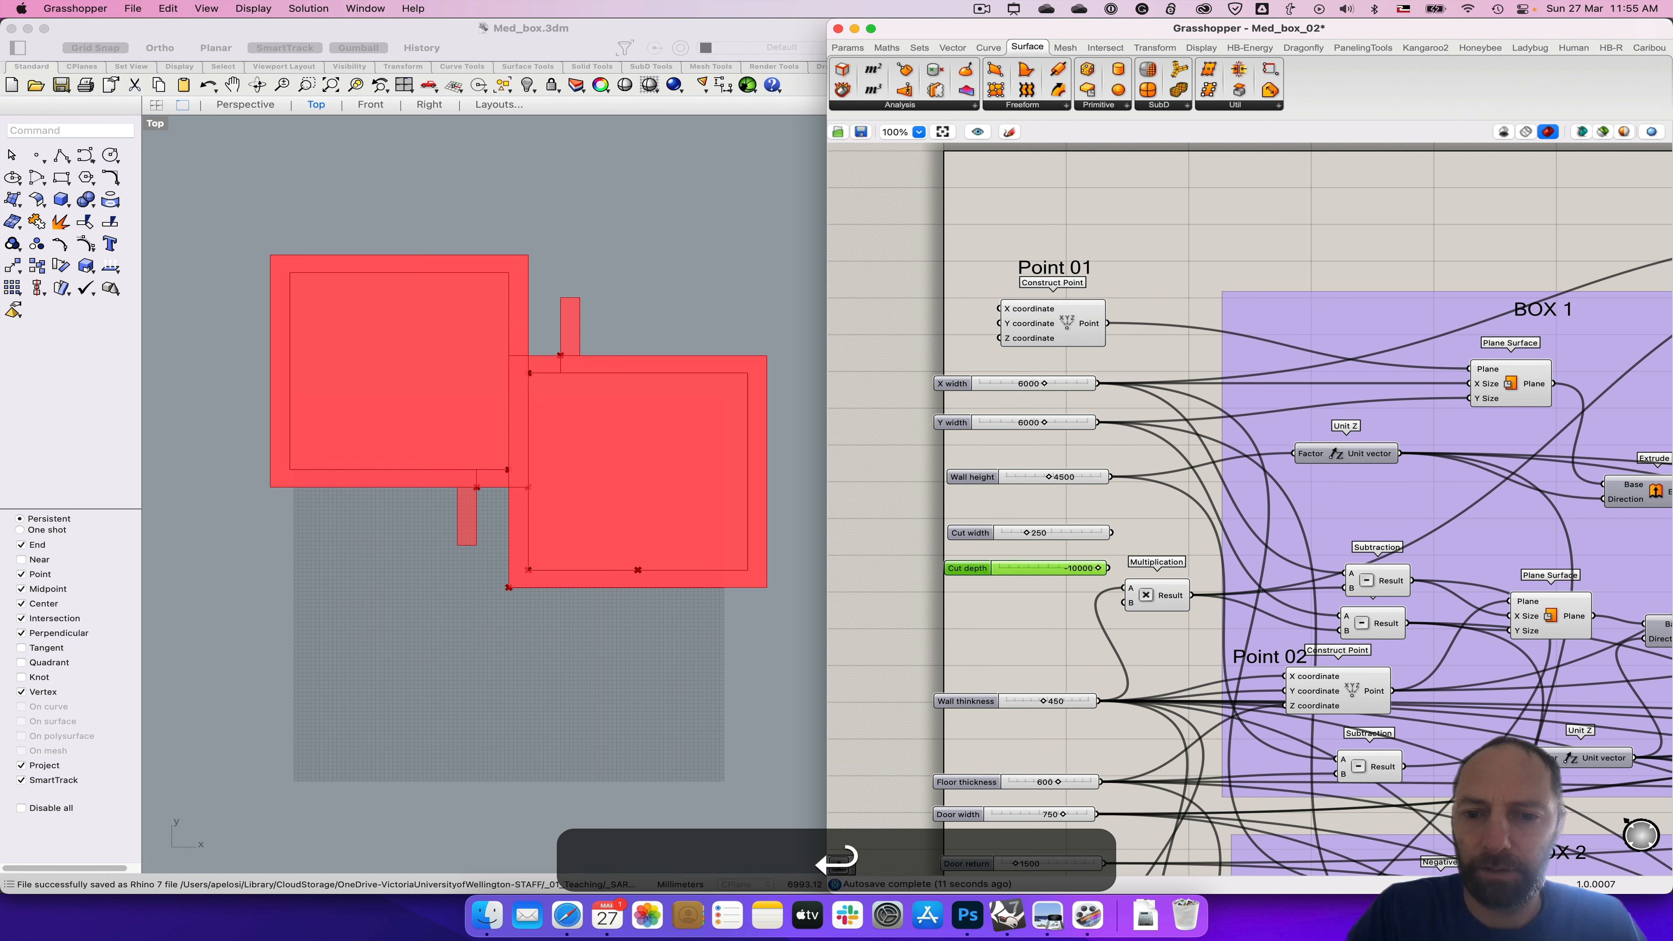
{"action": "double_click", "coordinate": [1085, 569]}
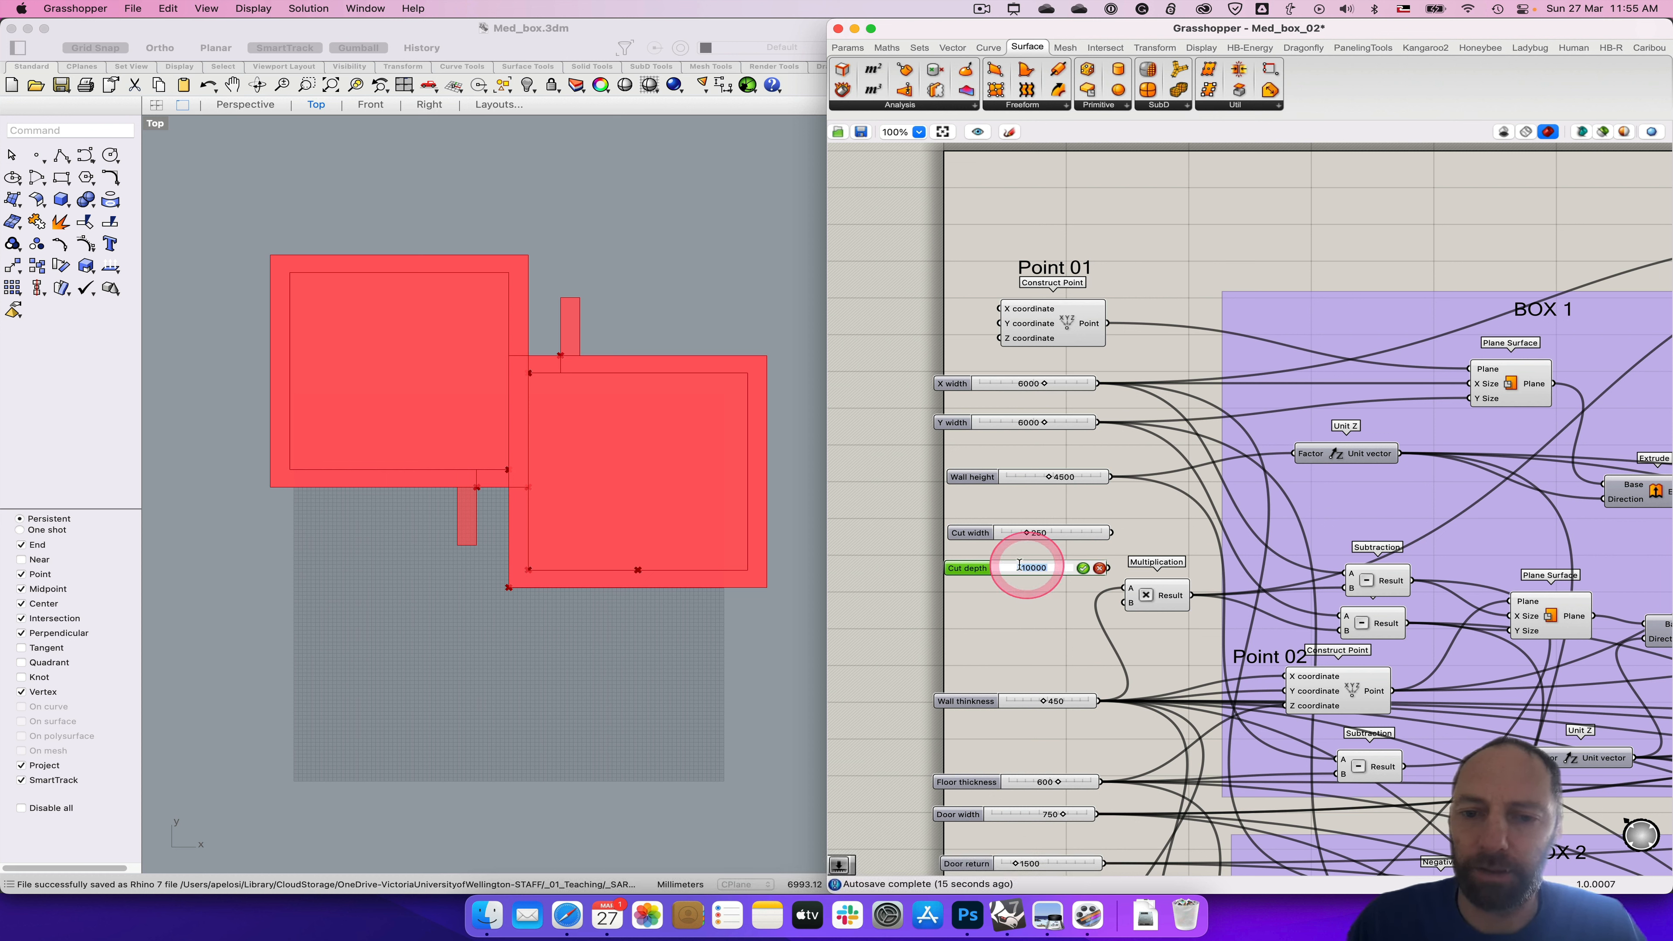
{"action": "left_click", "coordinate": [980, 567]}
Step: Reopen the Cut depth slider's settings, set the minimum to 0 and switch the maximum to negative
{"action": "double_click", "coordinate": [976, 568]}
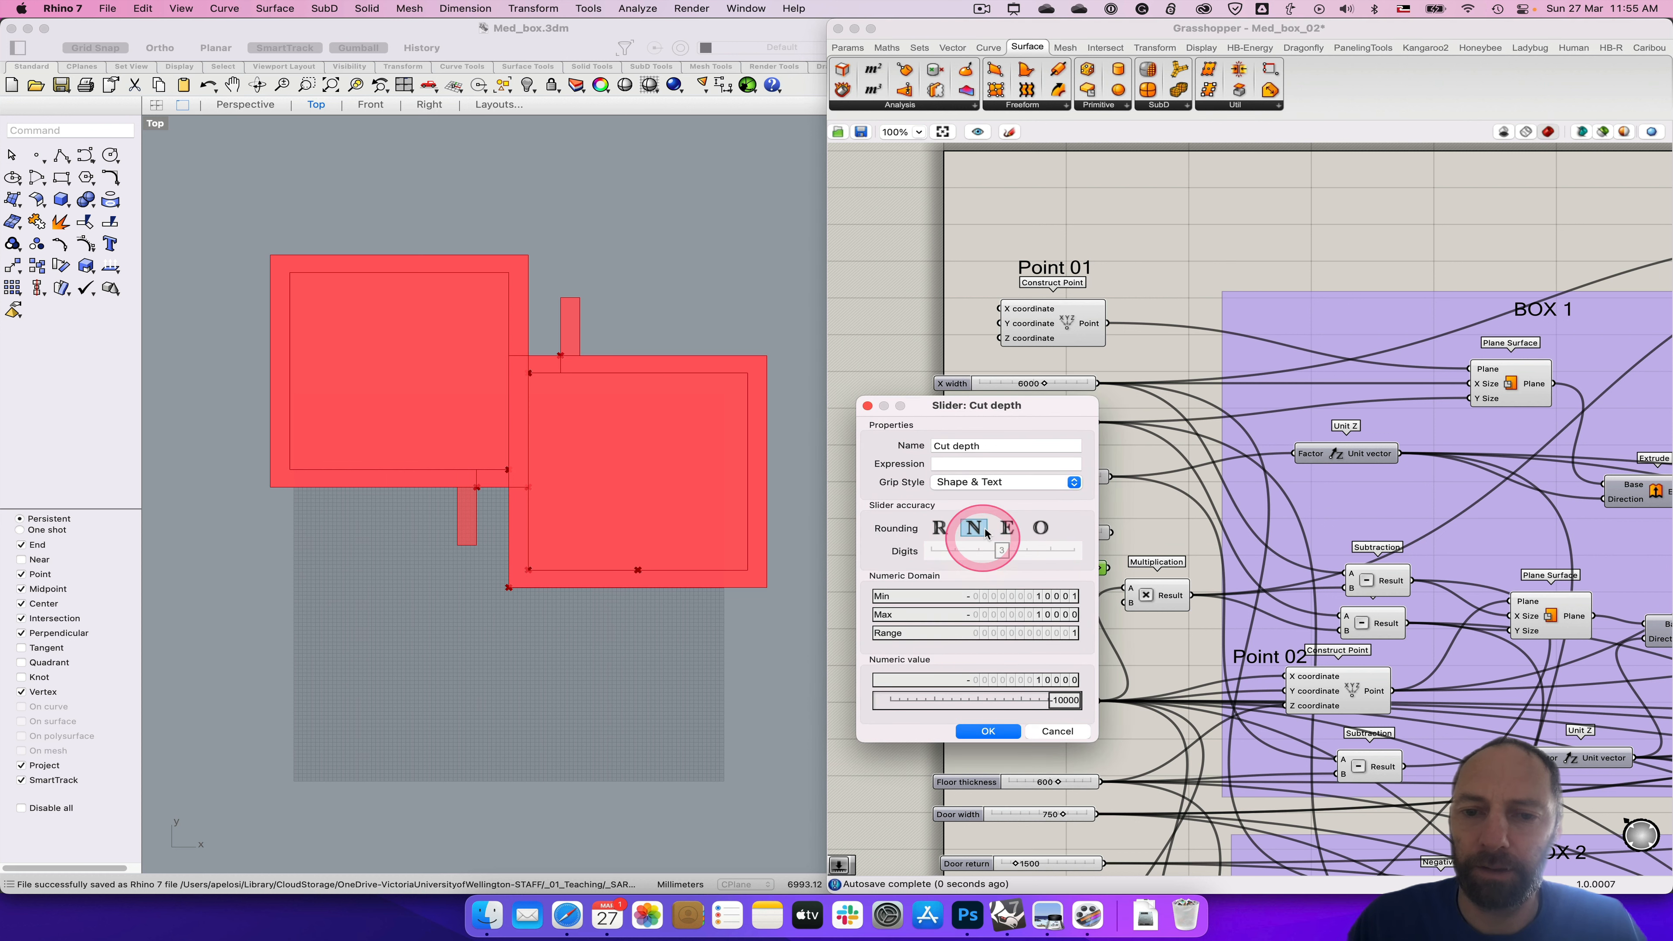
{"action": "double_click", "coordinate": [1054, 596]}
{"action": "left_click_drag", "start_coordinate": [991, 596], "coordinate": [930, 597]}
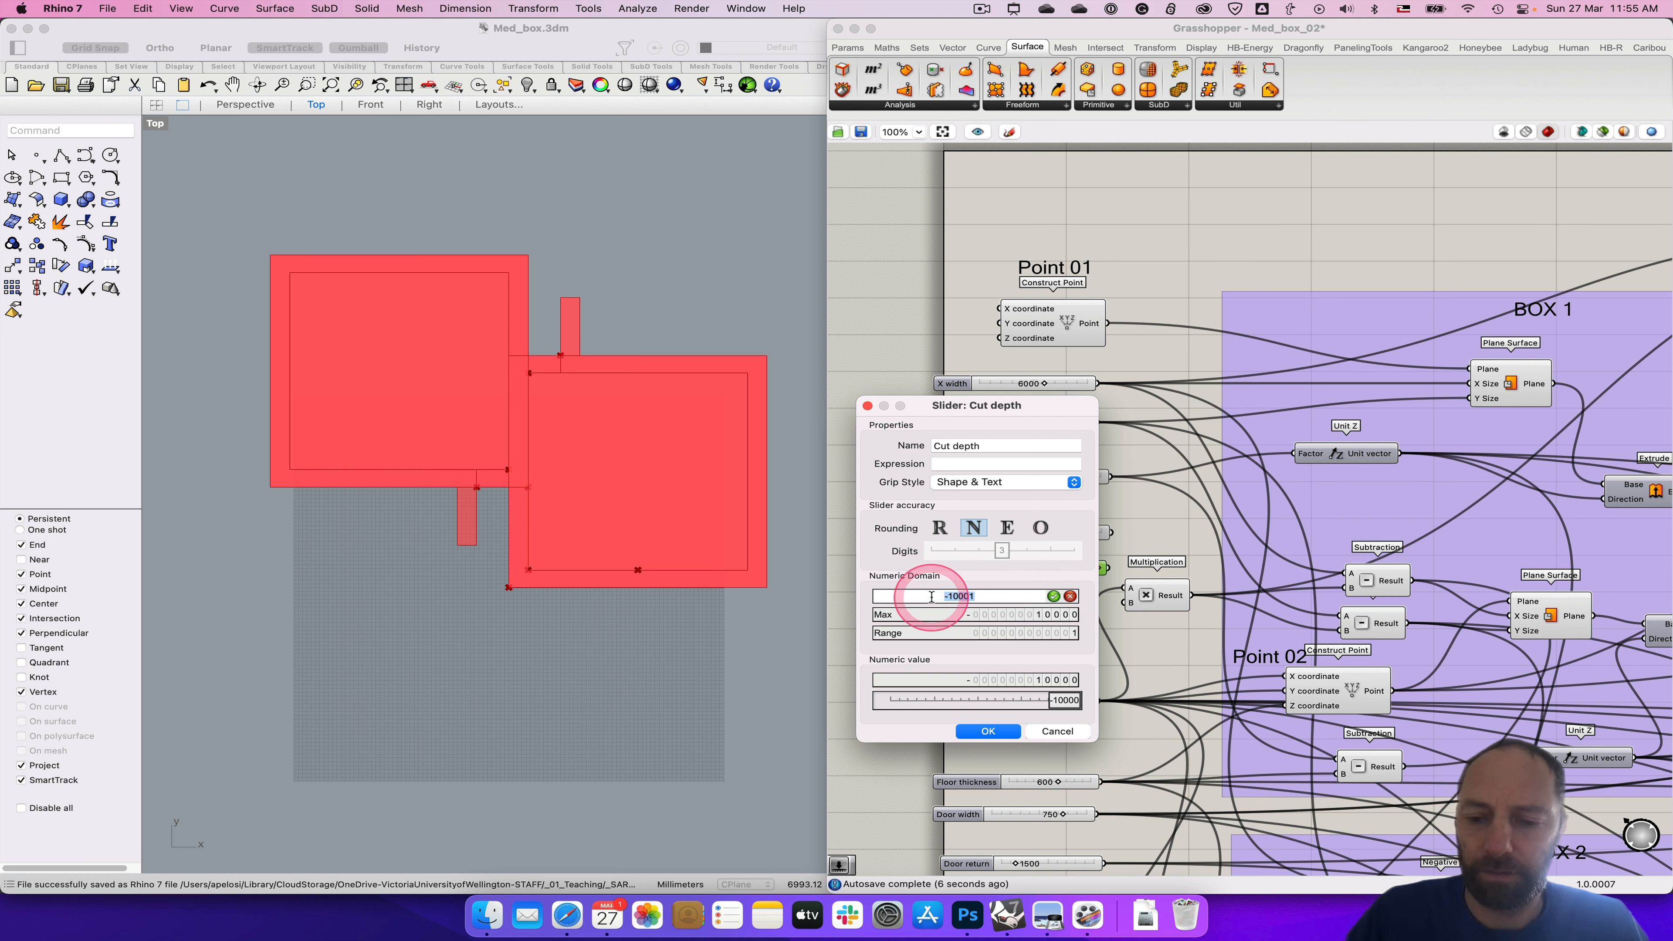
{"action": "type", "text": "0"}
{"action": "left_click", "coordinate": [1052, 595]}
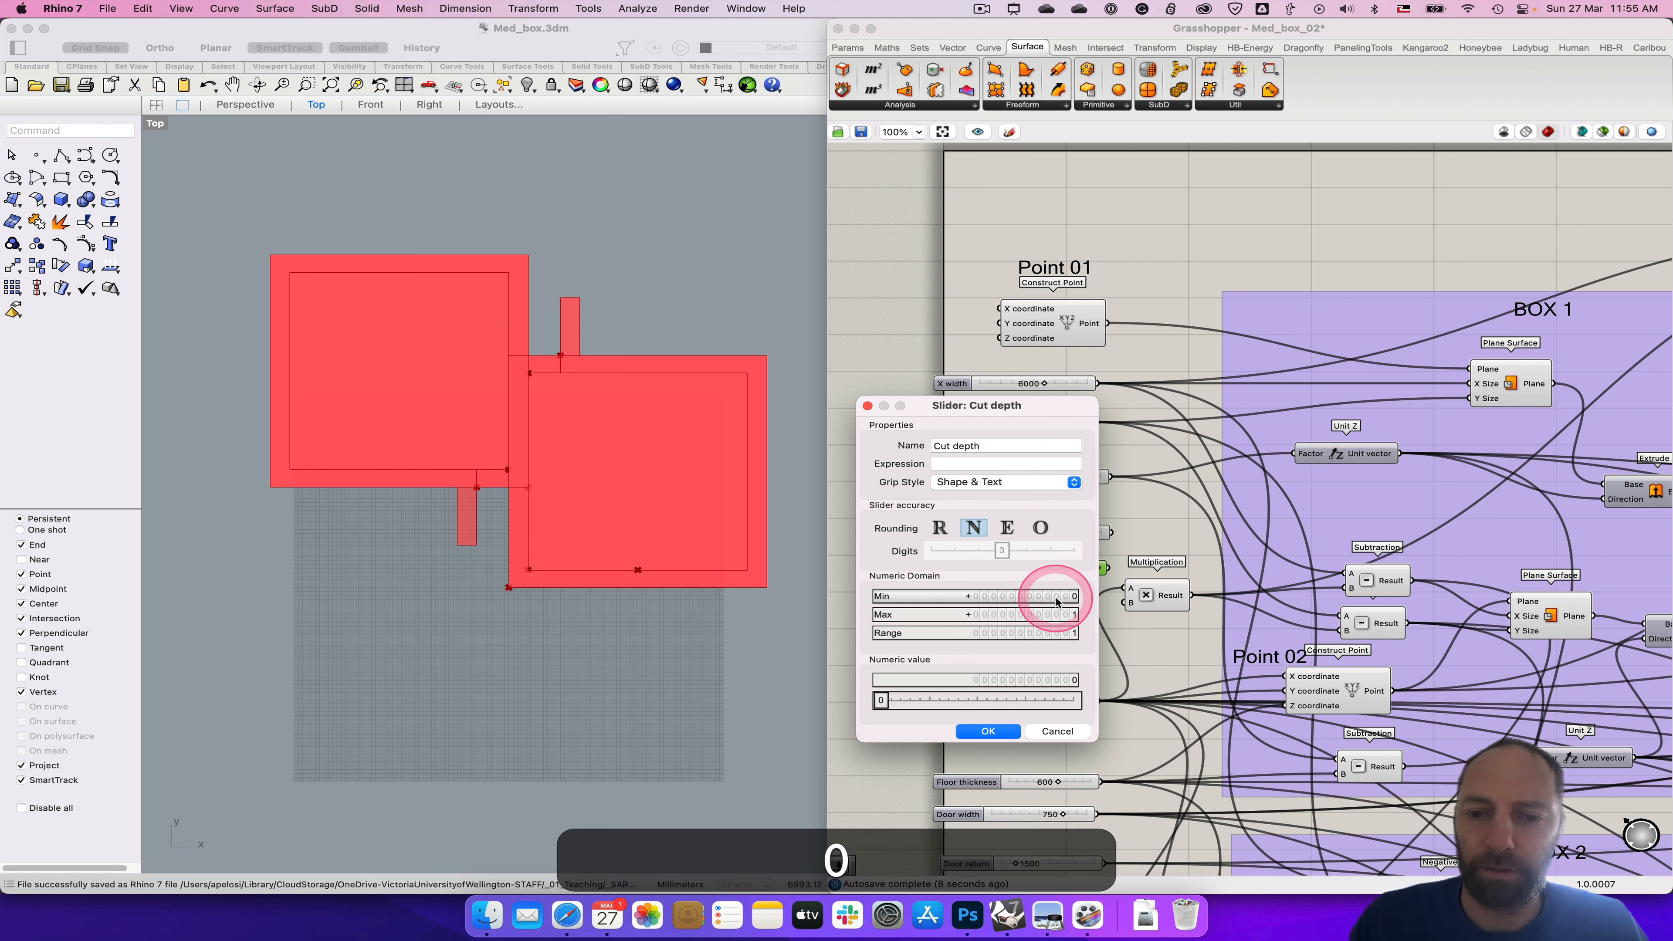
{"action": "left_click", "coordinate": [968, 615]}
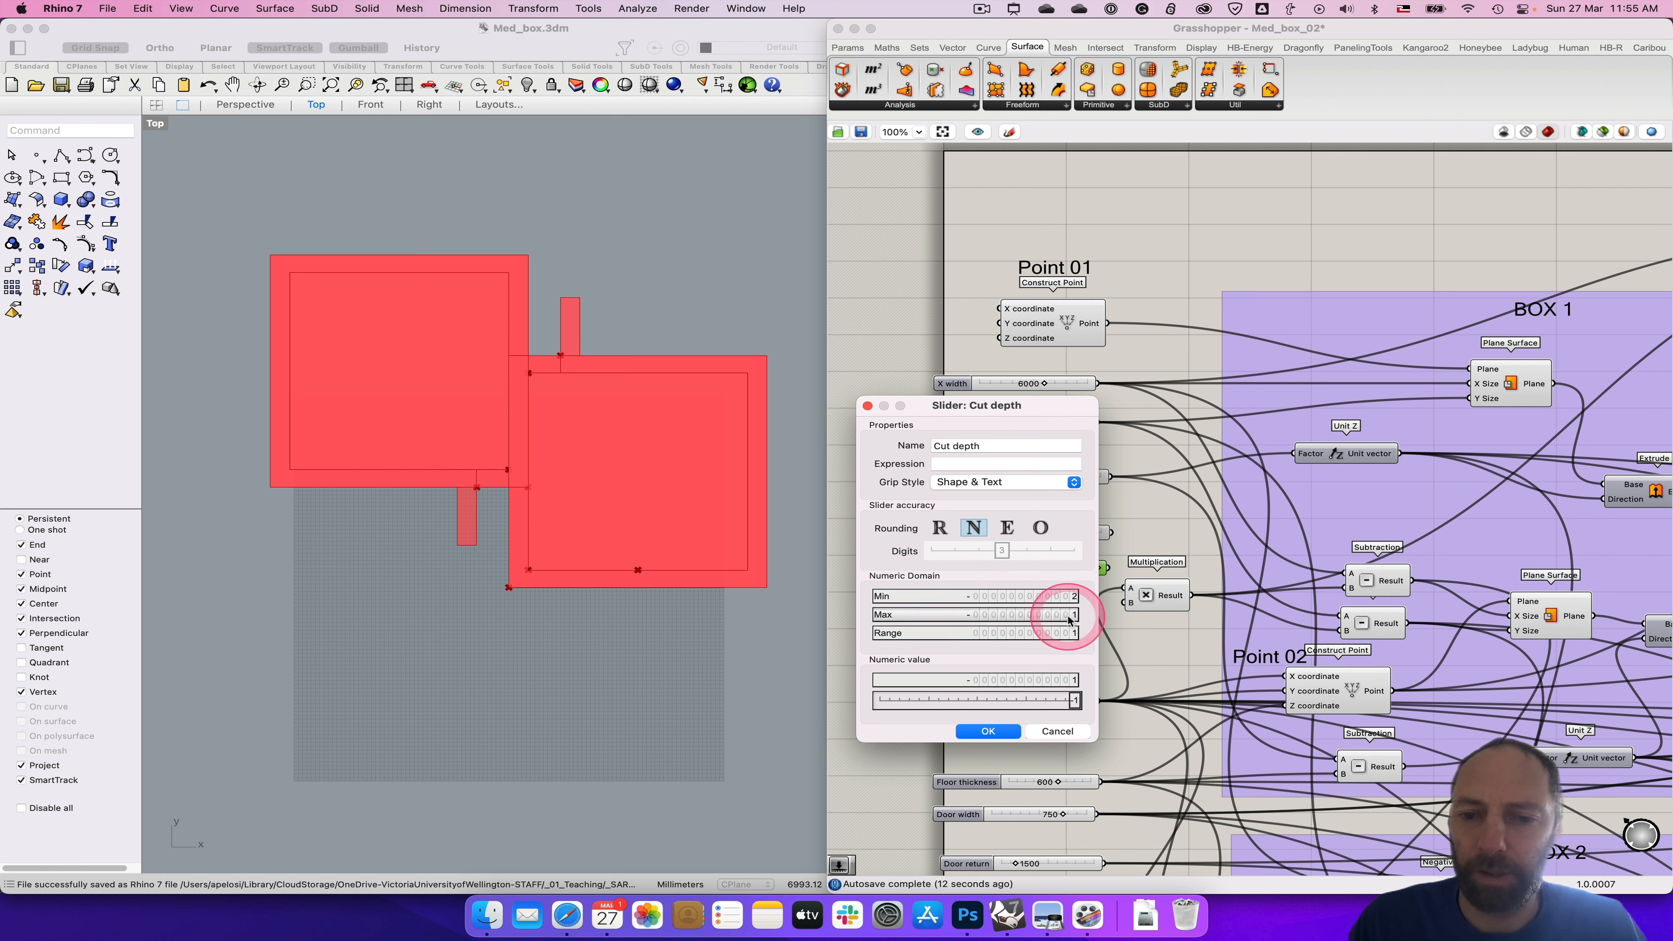
Step: Set the range of the Cut depth slider's numeric domain to 10000
{"action": "double_click", "coordinate": [1058, 637]}
{"action": "left_click_drag", "start_coordinate": [993, 634], "coordinate": [945, 633]}
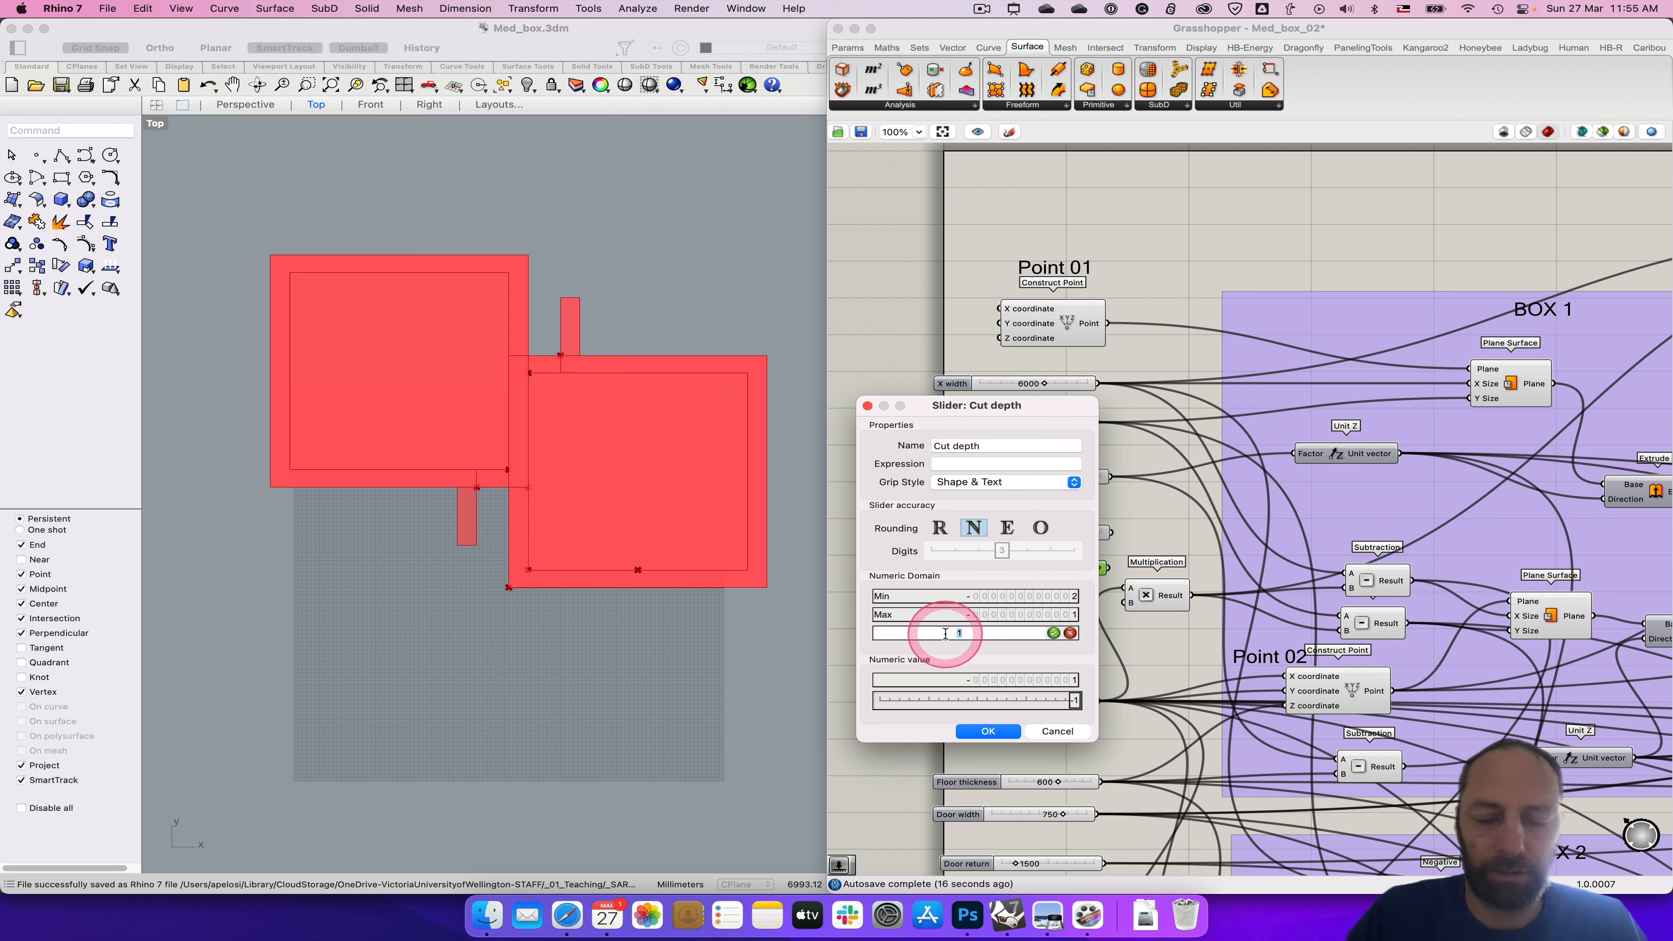
{"action": "type", "text": "10000"}
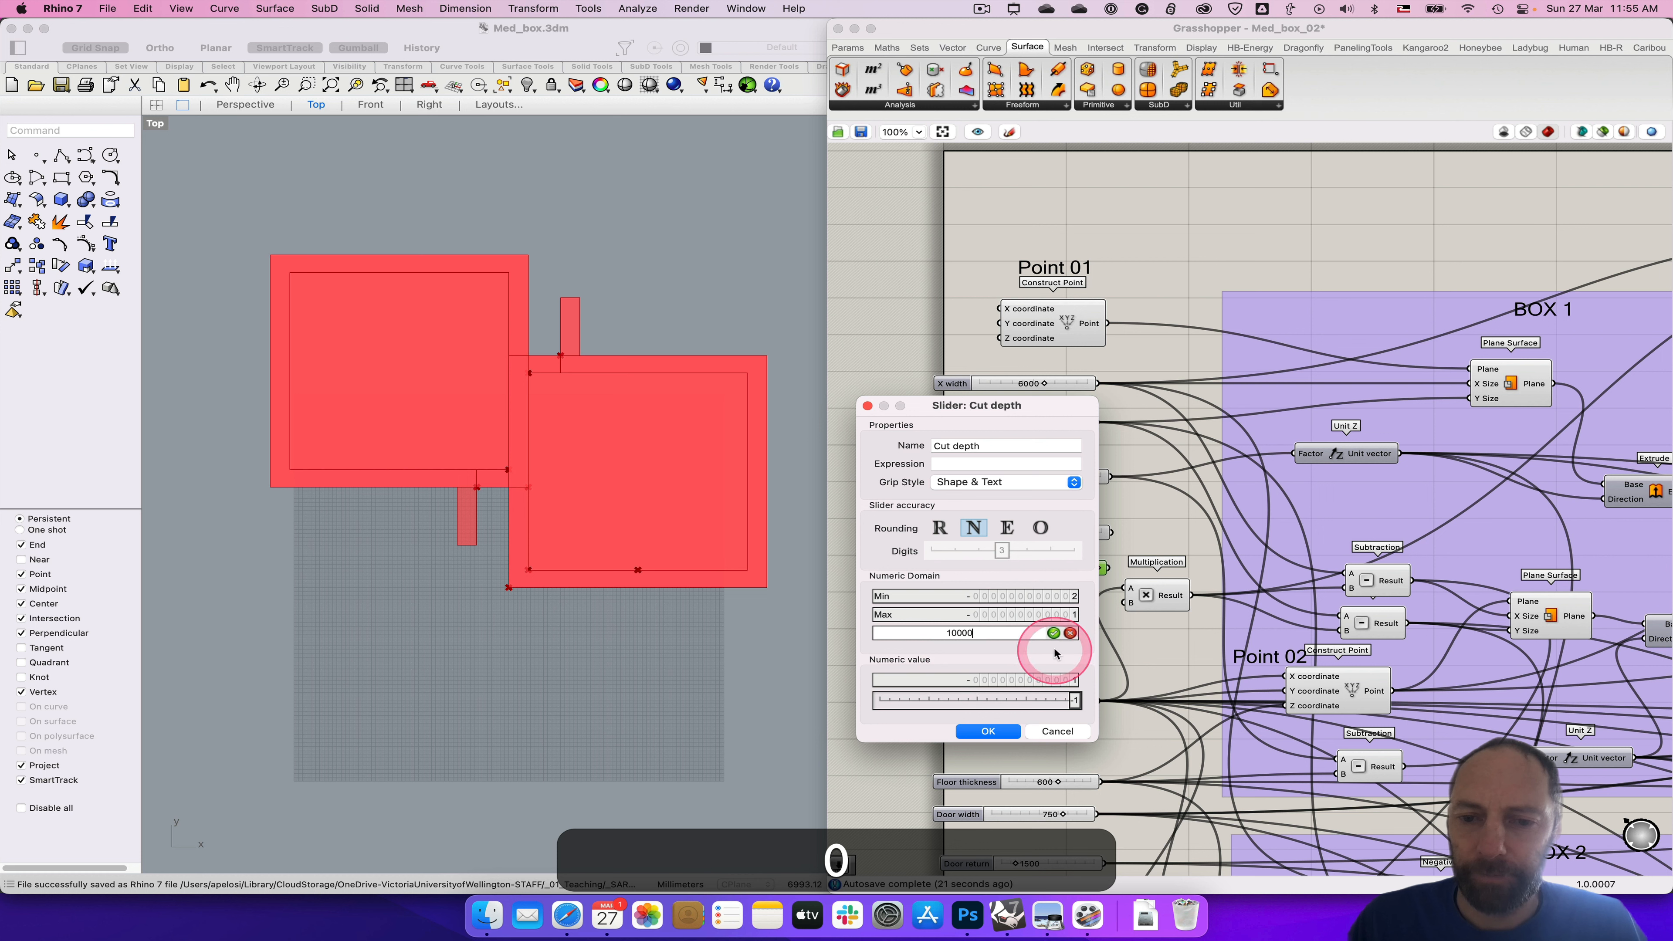
{"action": "left_click", "coordinate": [1053, 633]}
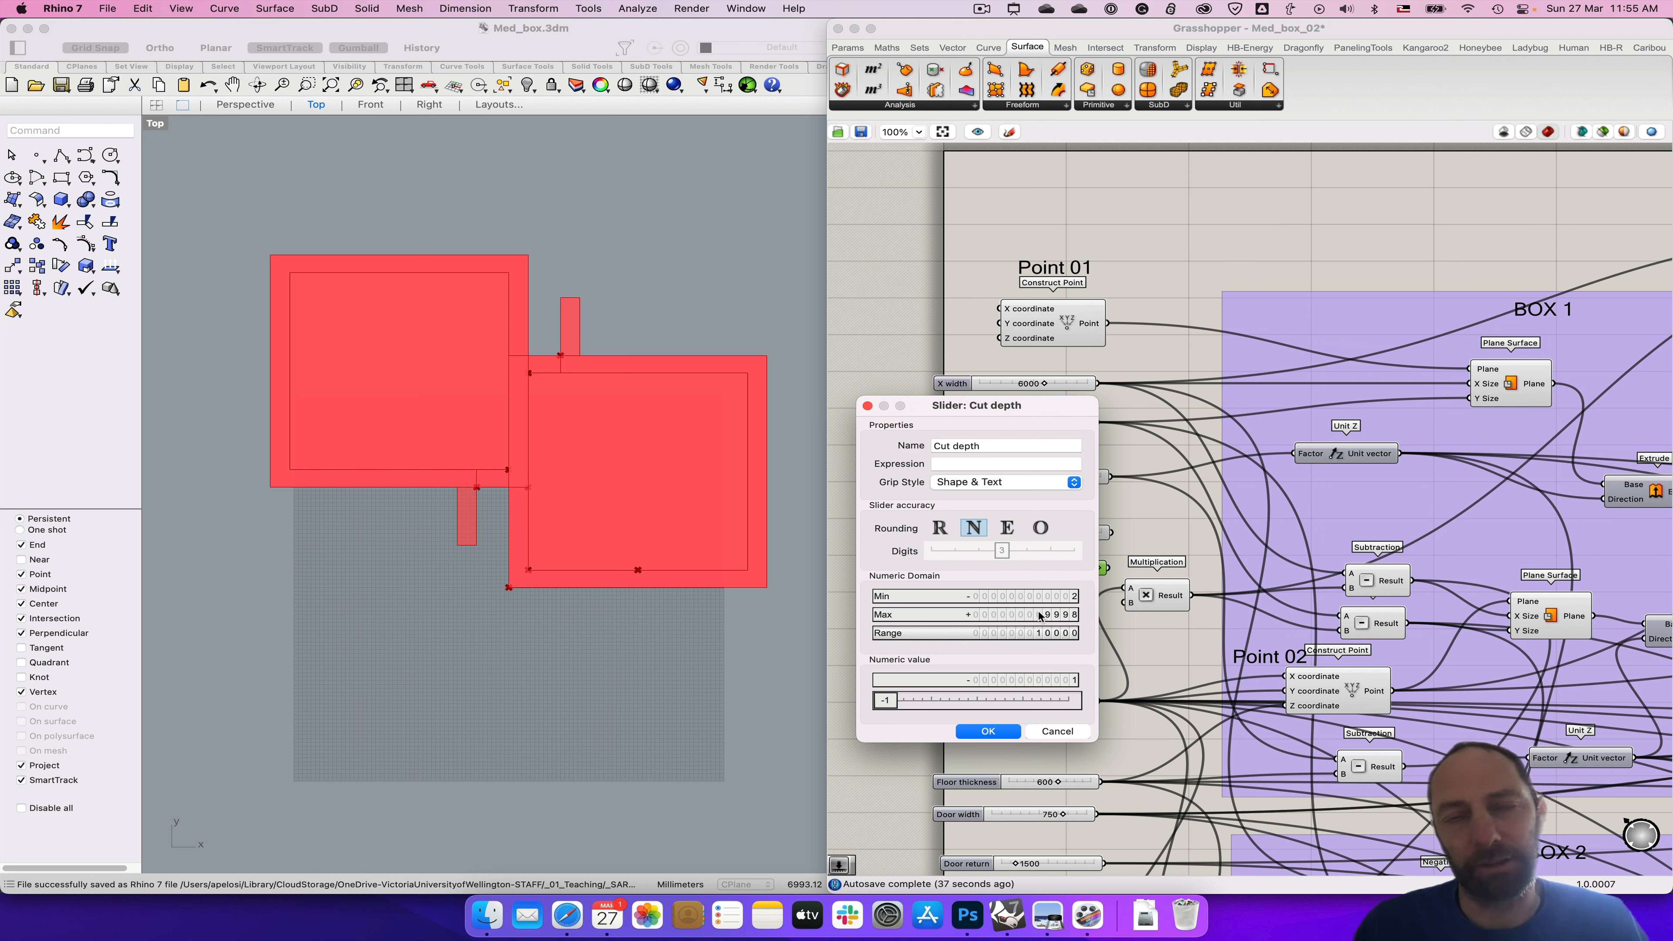
{"action": "left_click_drag", "start_coordinate": [1038, 611], "coordinate": [1070, 596]}
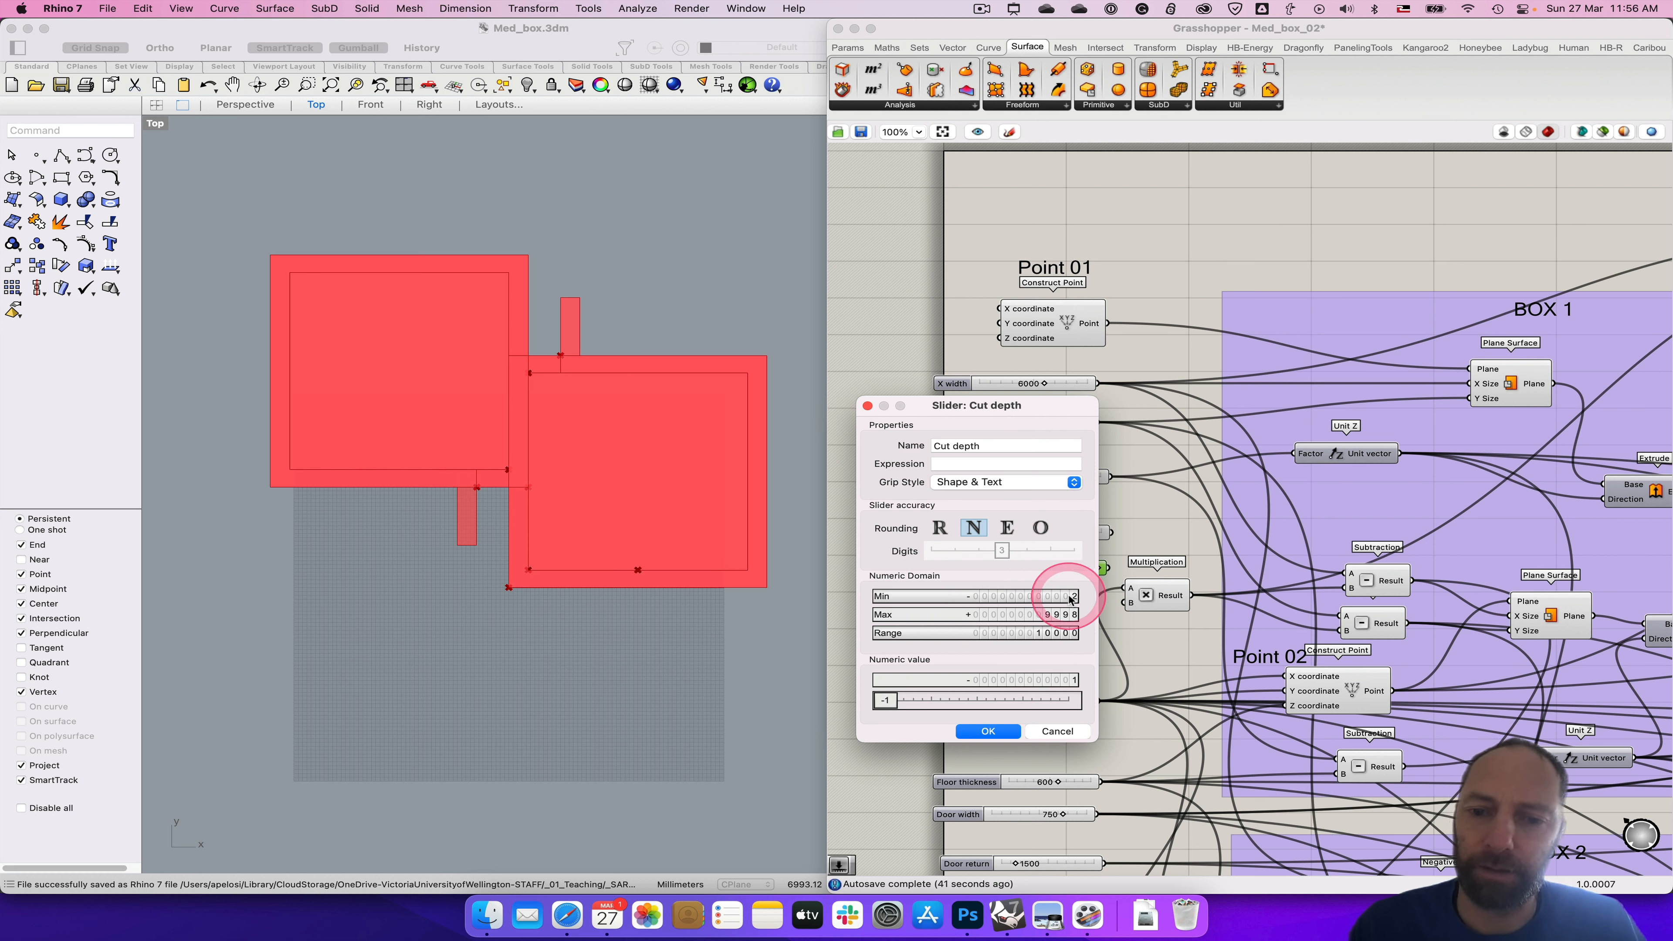
Step: Set the maximum of the Cut depth slider's numeric domain to 10000
{"action": "double_click", "coordinate": [1053, 613]}
{"action": "left_click", "coordinate": [989, 617]}
{"action": "left_click_drag", "start_coordinate": [990, 617], "coordinate": [932, 617]}
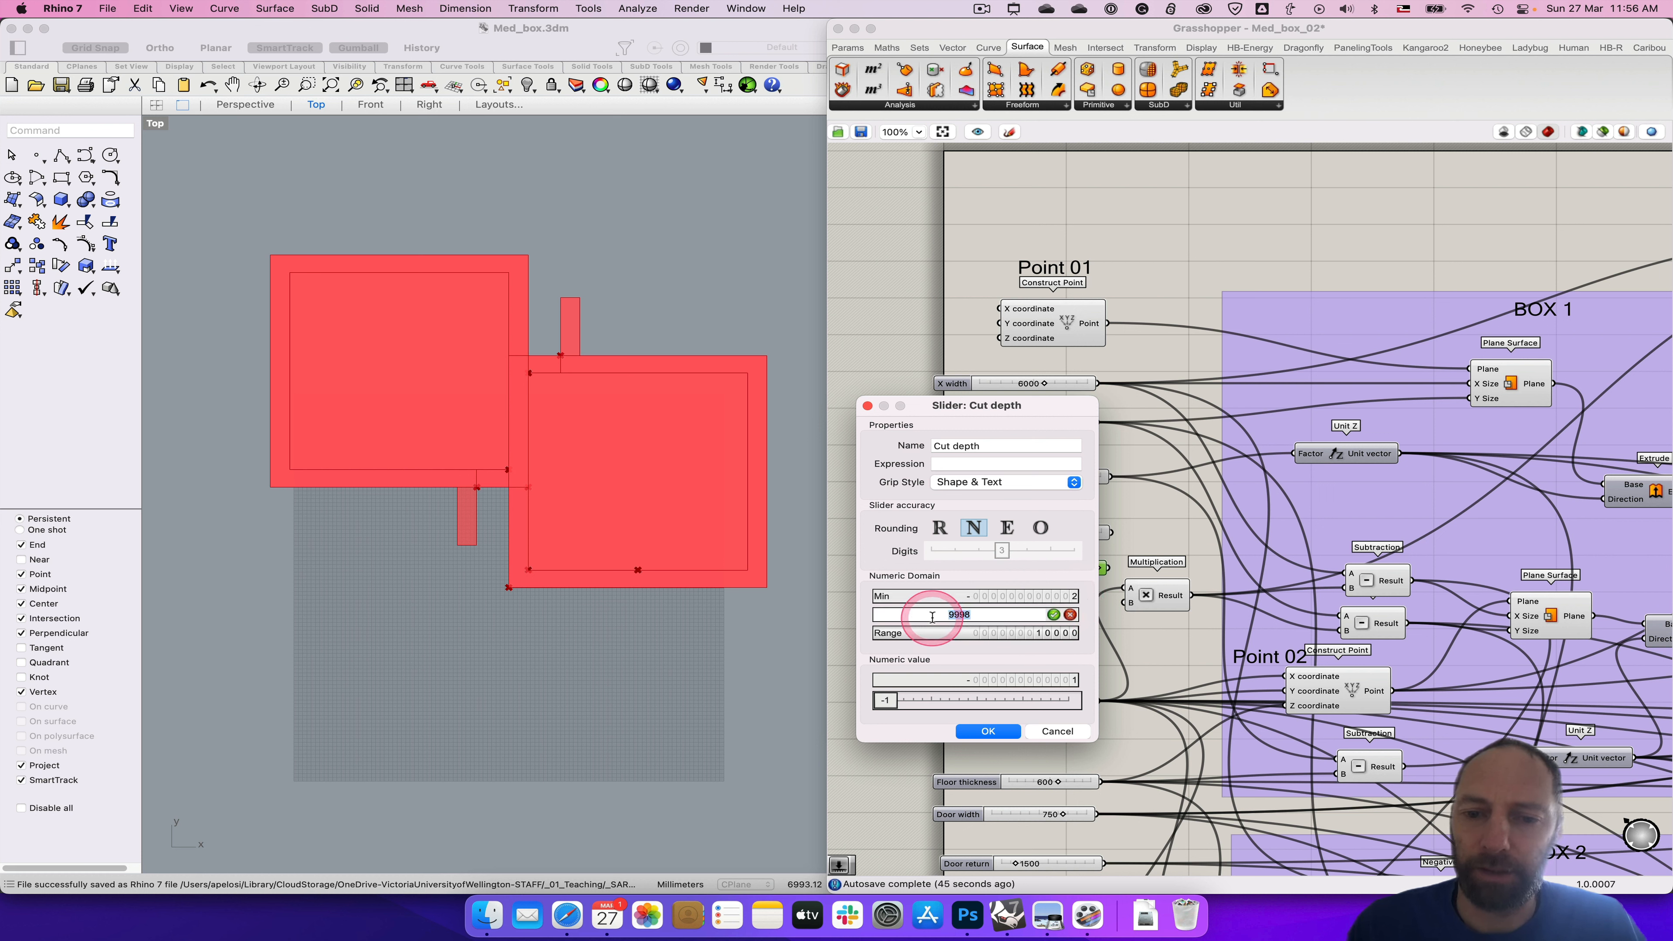
{"action": "type", "text": "1000"}
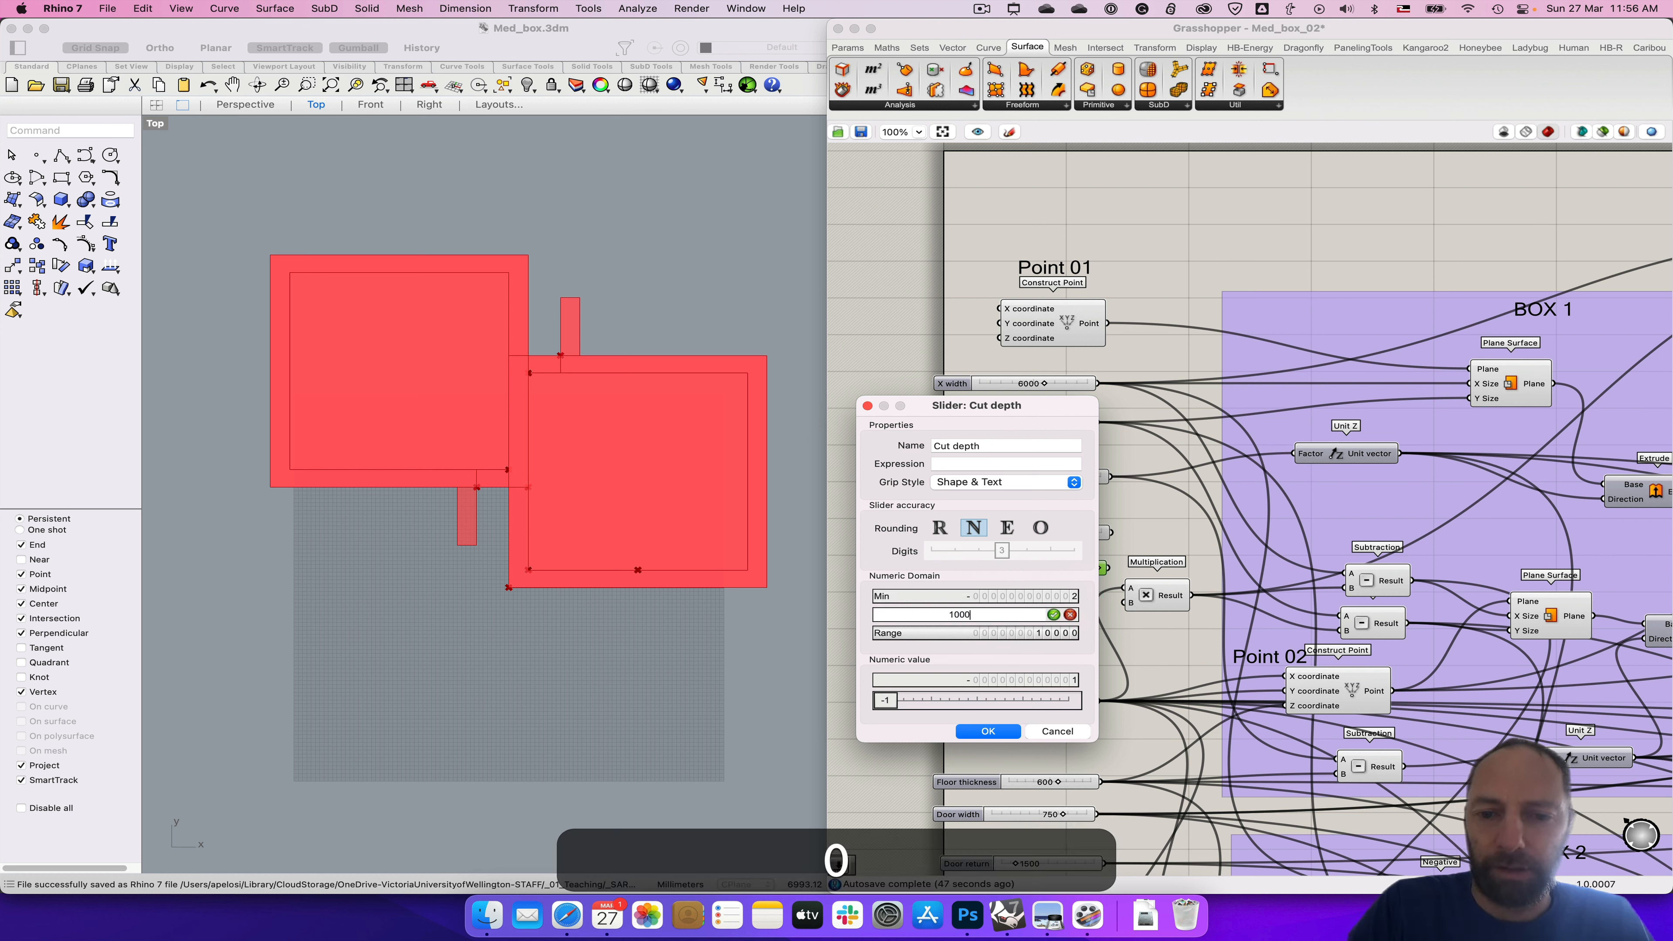
{"action": "type", "text": "0"}
{"action": "key", "text": "Return"}
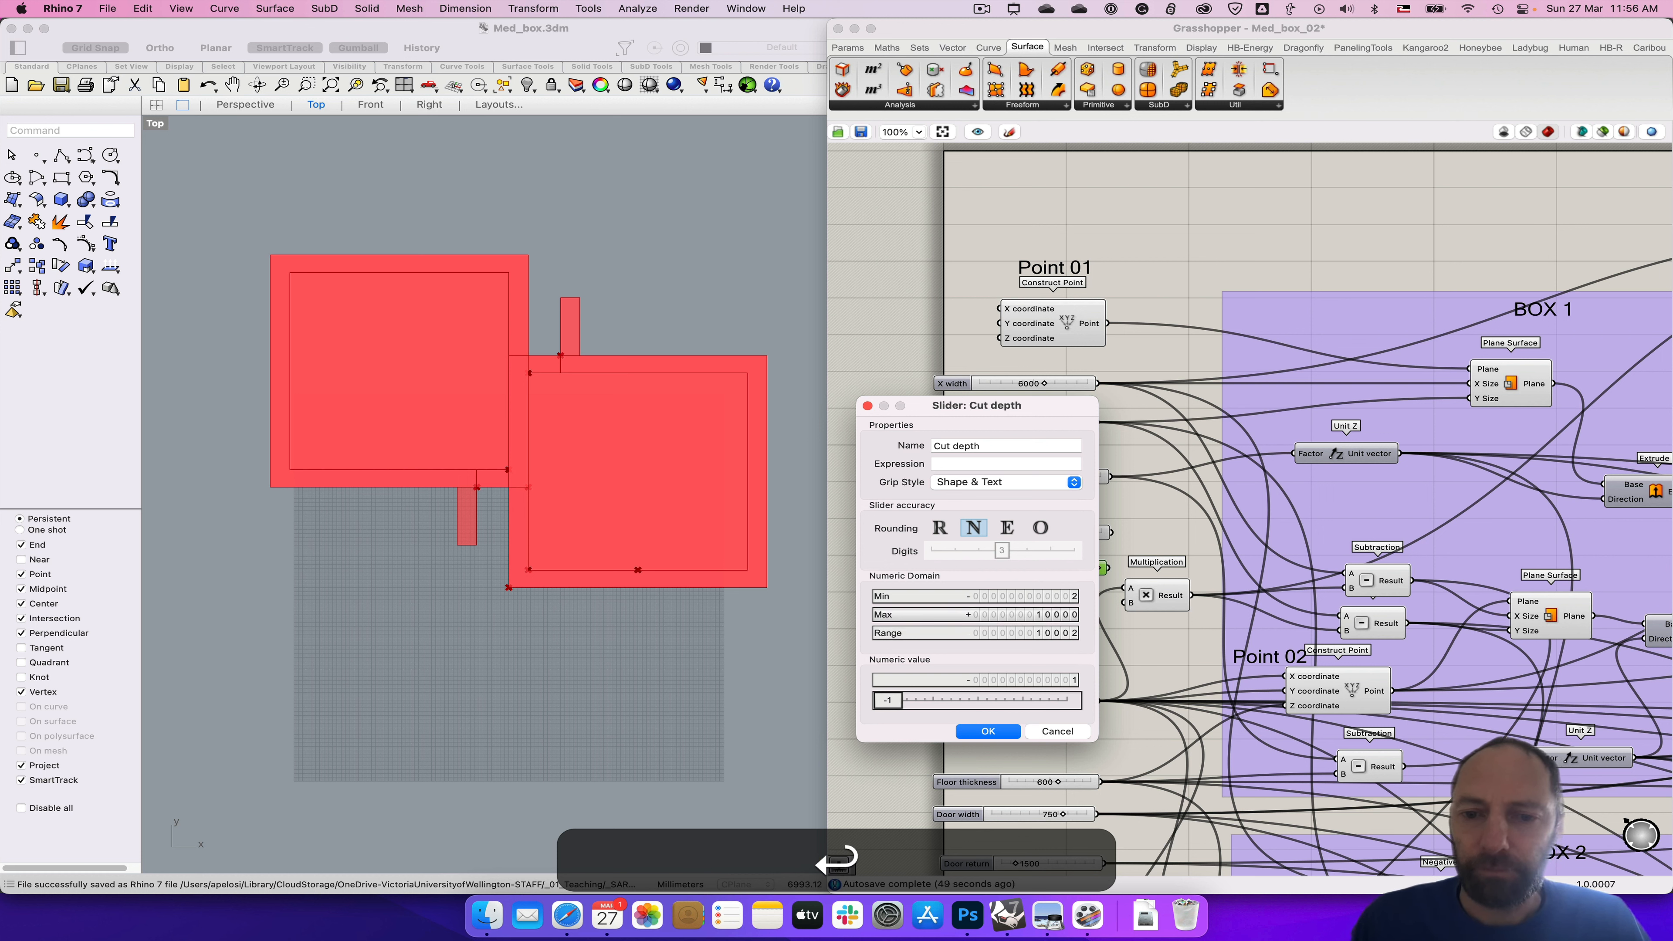
Step: Set the minimum of the Cut depth slider's numeric domain to -10000
{"action": "double_click", "coordinate": [1070, 597]}
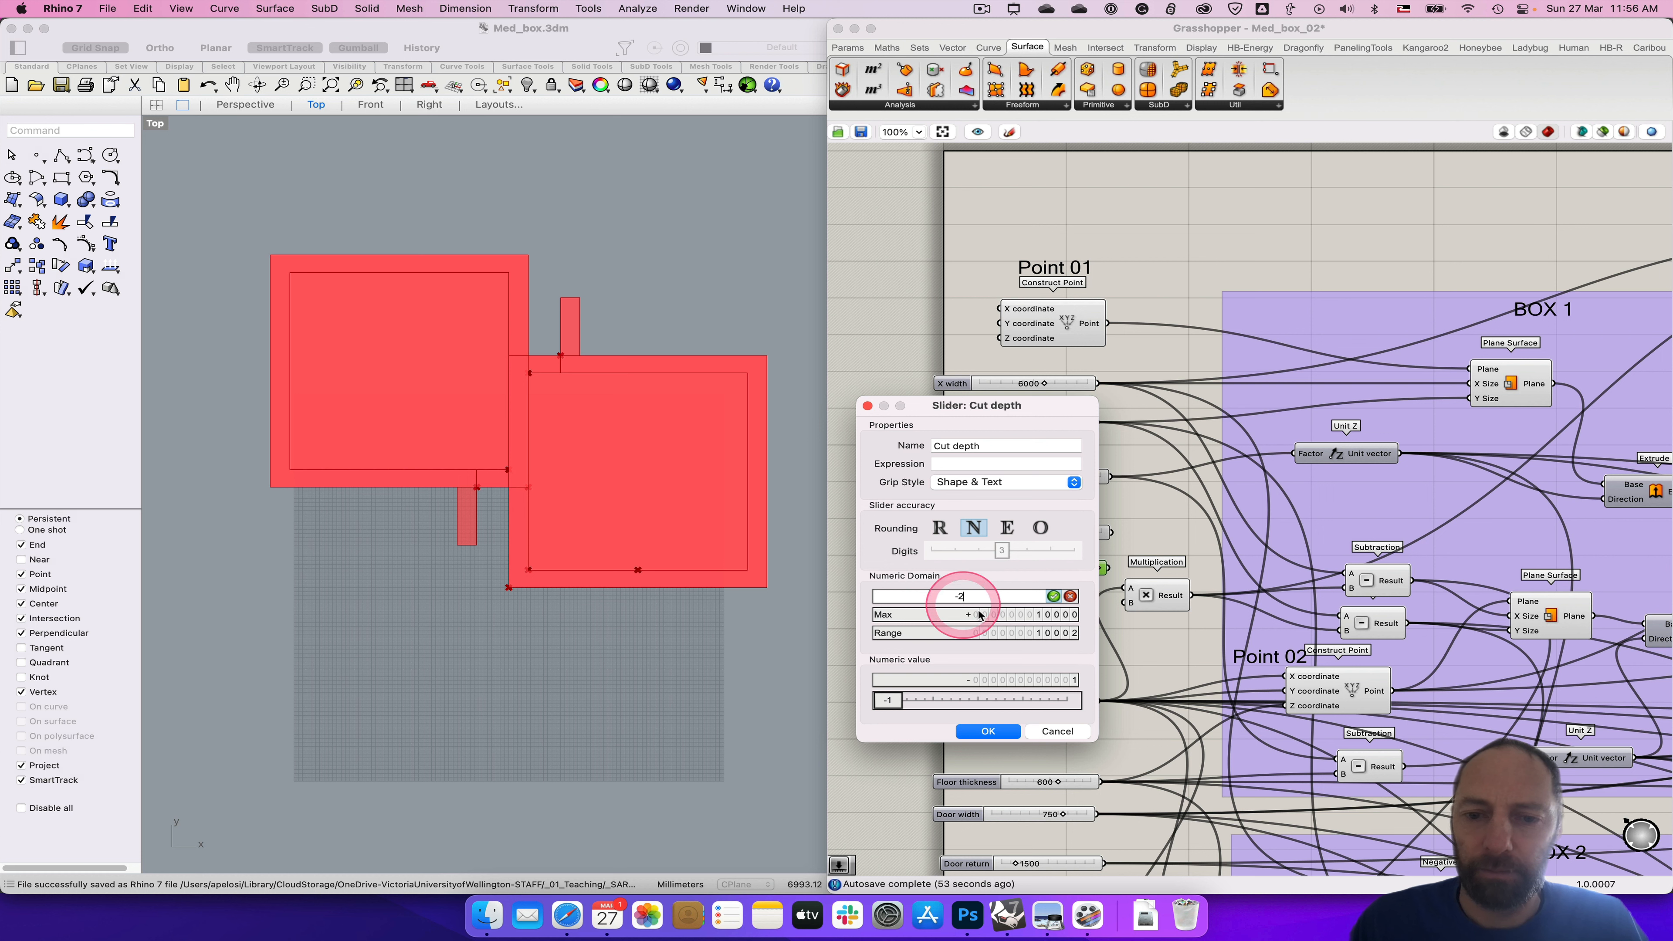
{"action": "key", "text": "BackSpace"}
{"action": "key", "text": "BackSpace"}
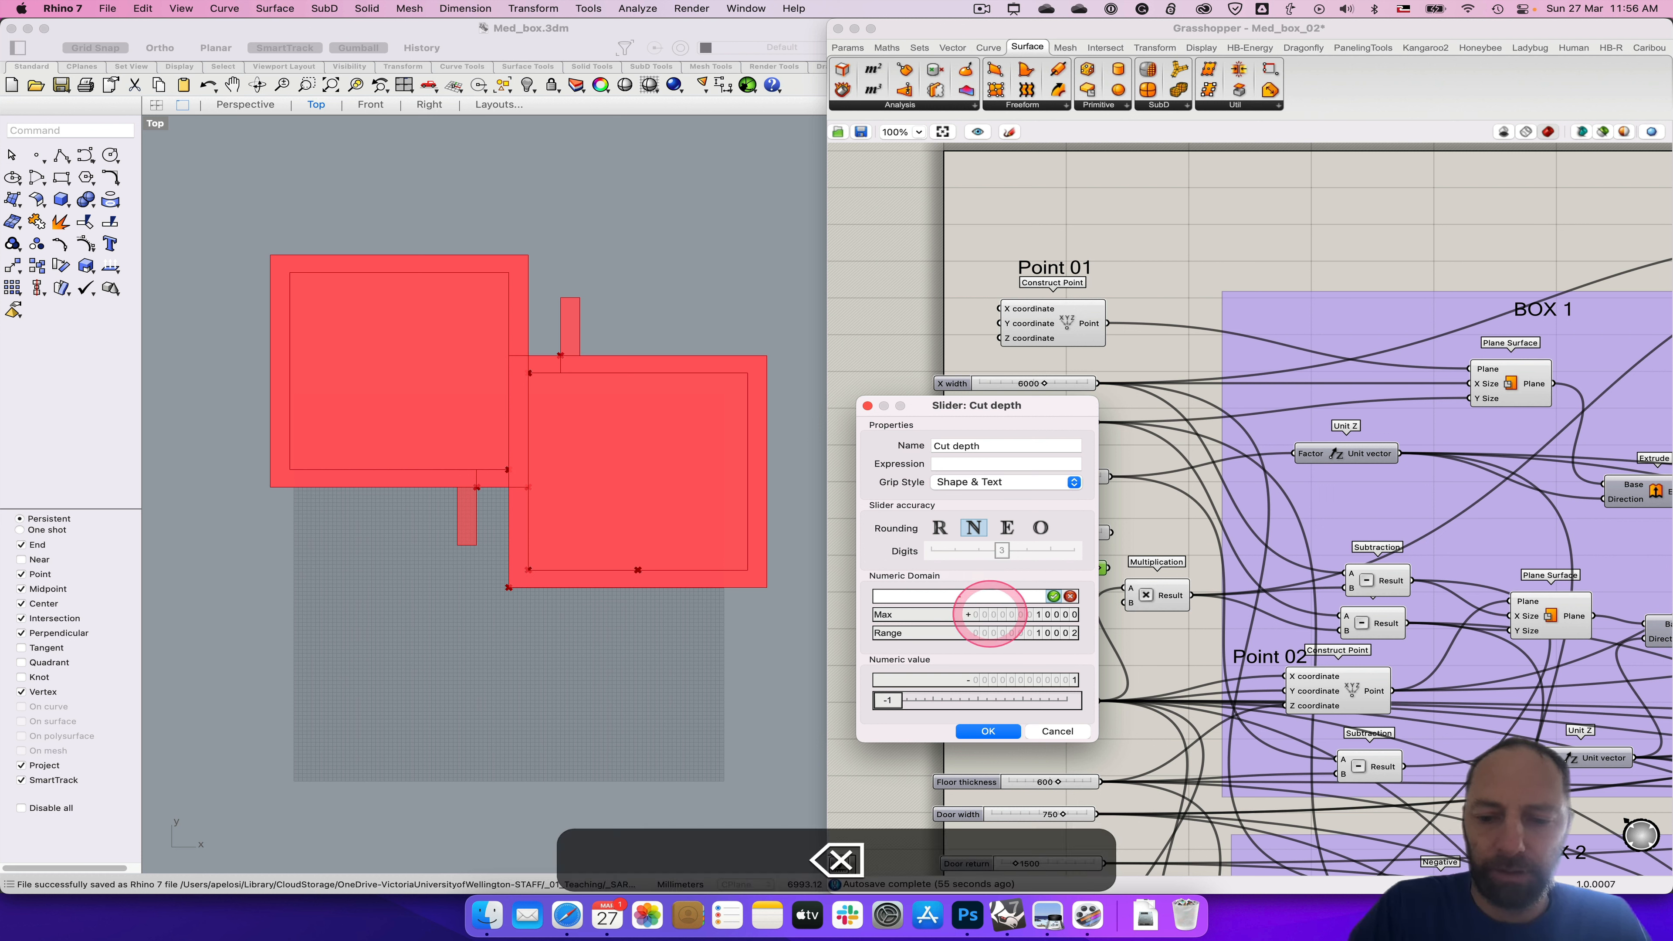
{"action": "type", "text": "-10000"}
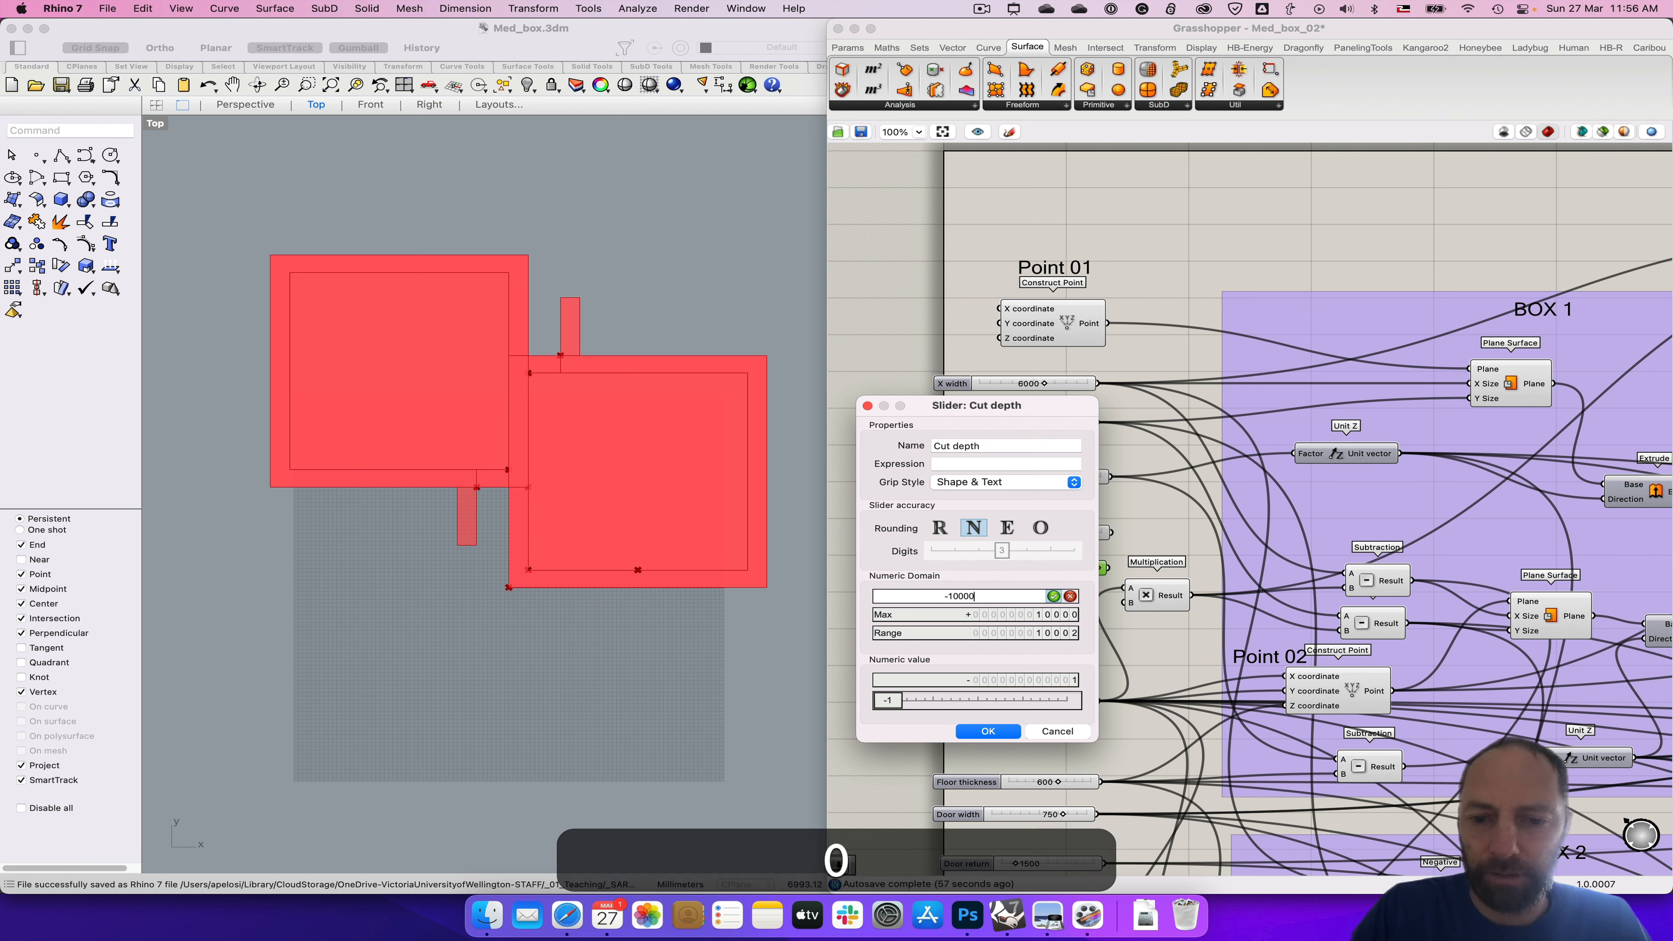
{"action": "key", "text": "Return"}
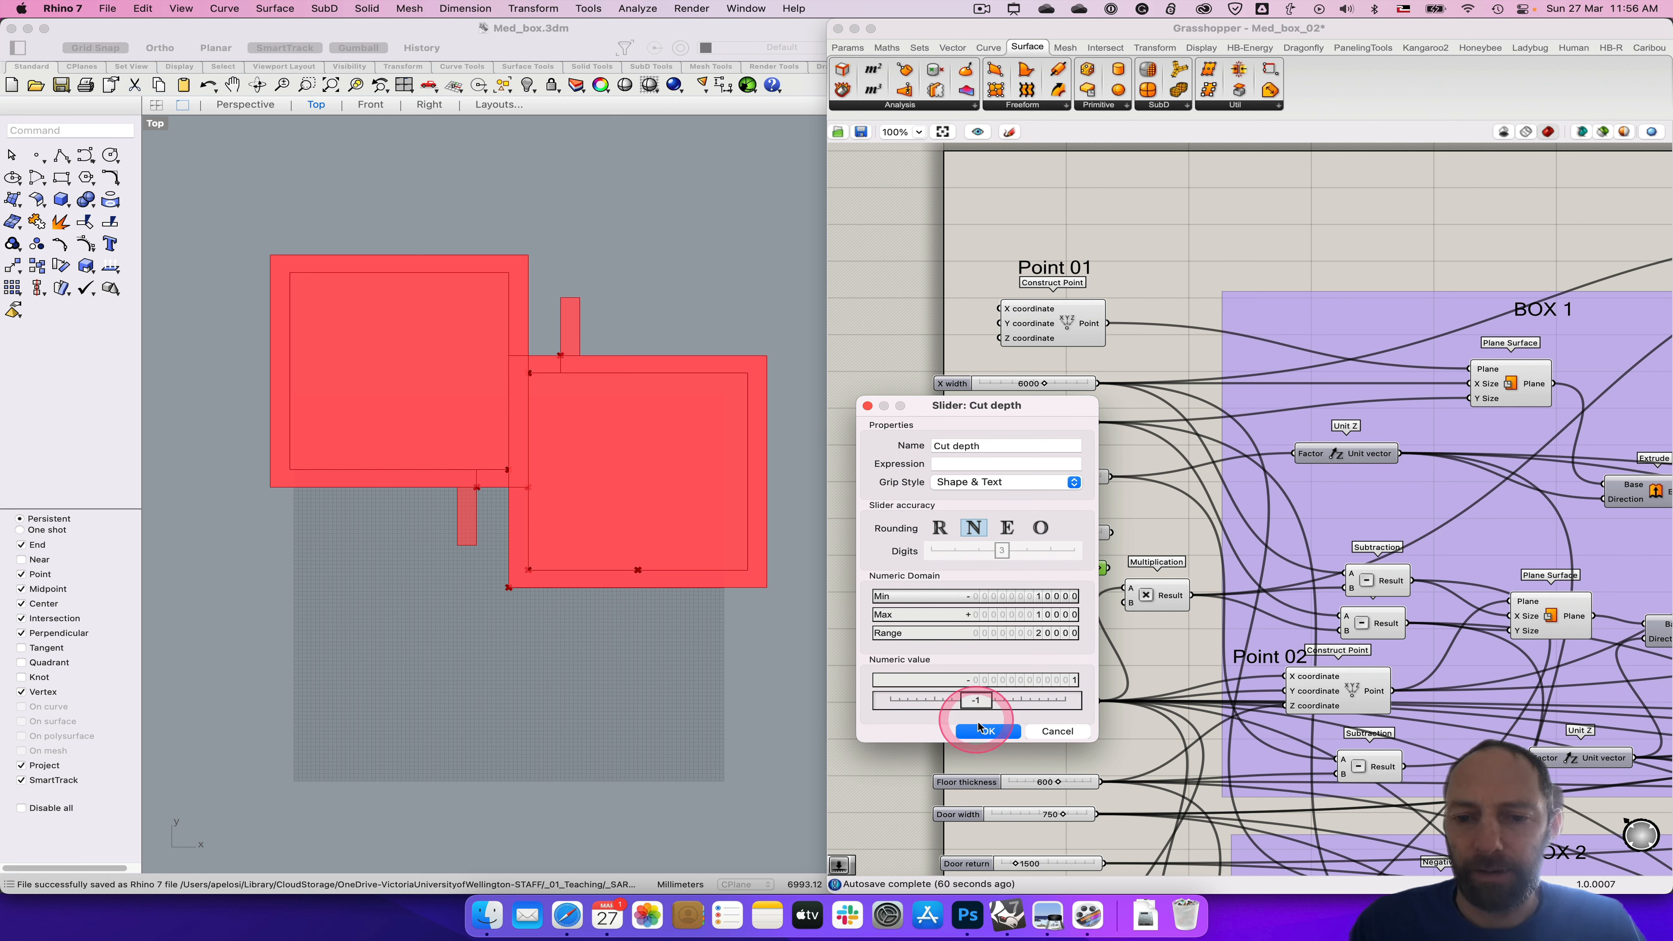
{"action": "left_click", "coordinate": [987, 740]}
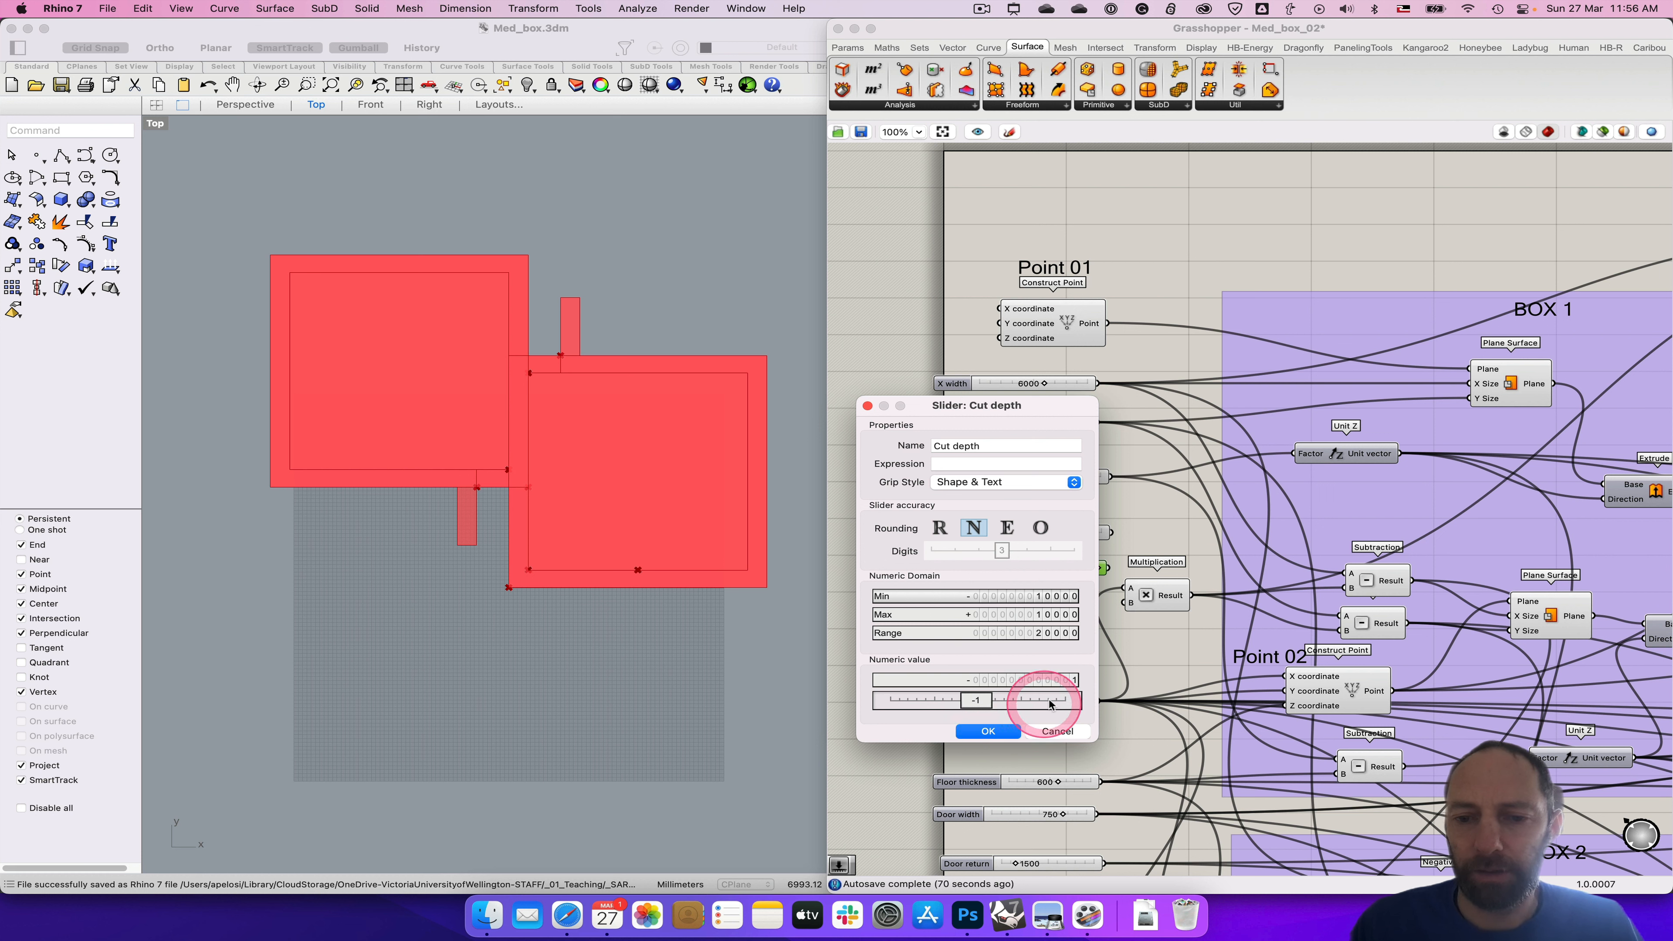
Step: Set the Cut depth slider's numeric value to -2100 and apply the slider settings
{"action": "double_click", "coordinate": [1061, 679]}
{"action": "double_click", "coordinate": [964, 680]}
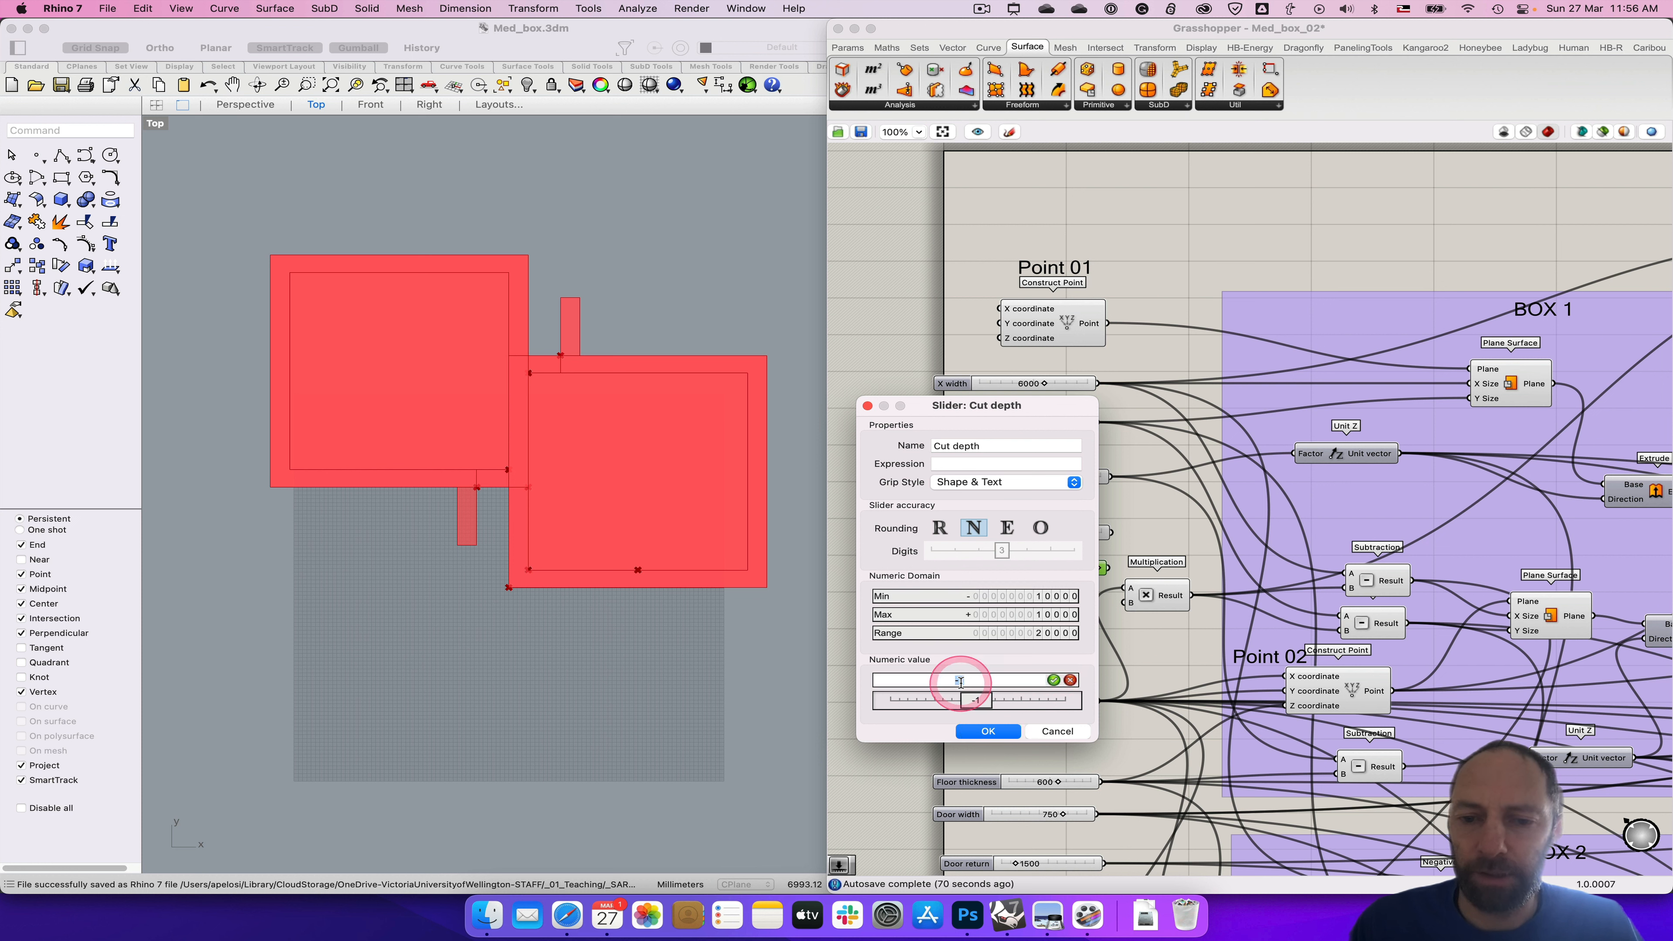
{"action": "type", "text": "-2100"}
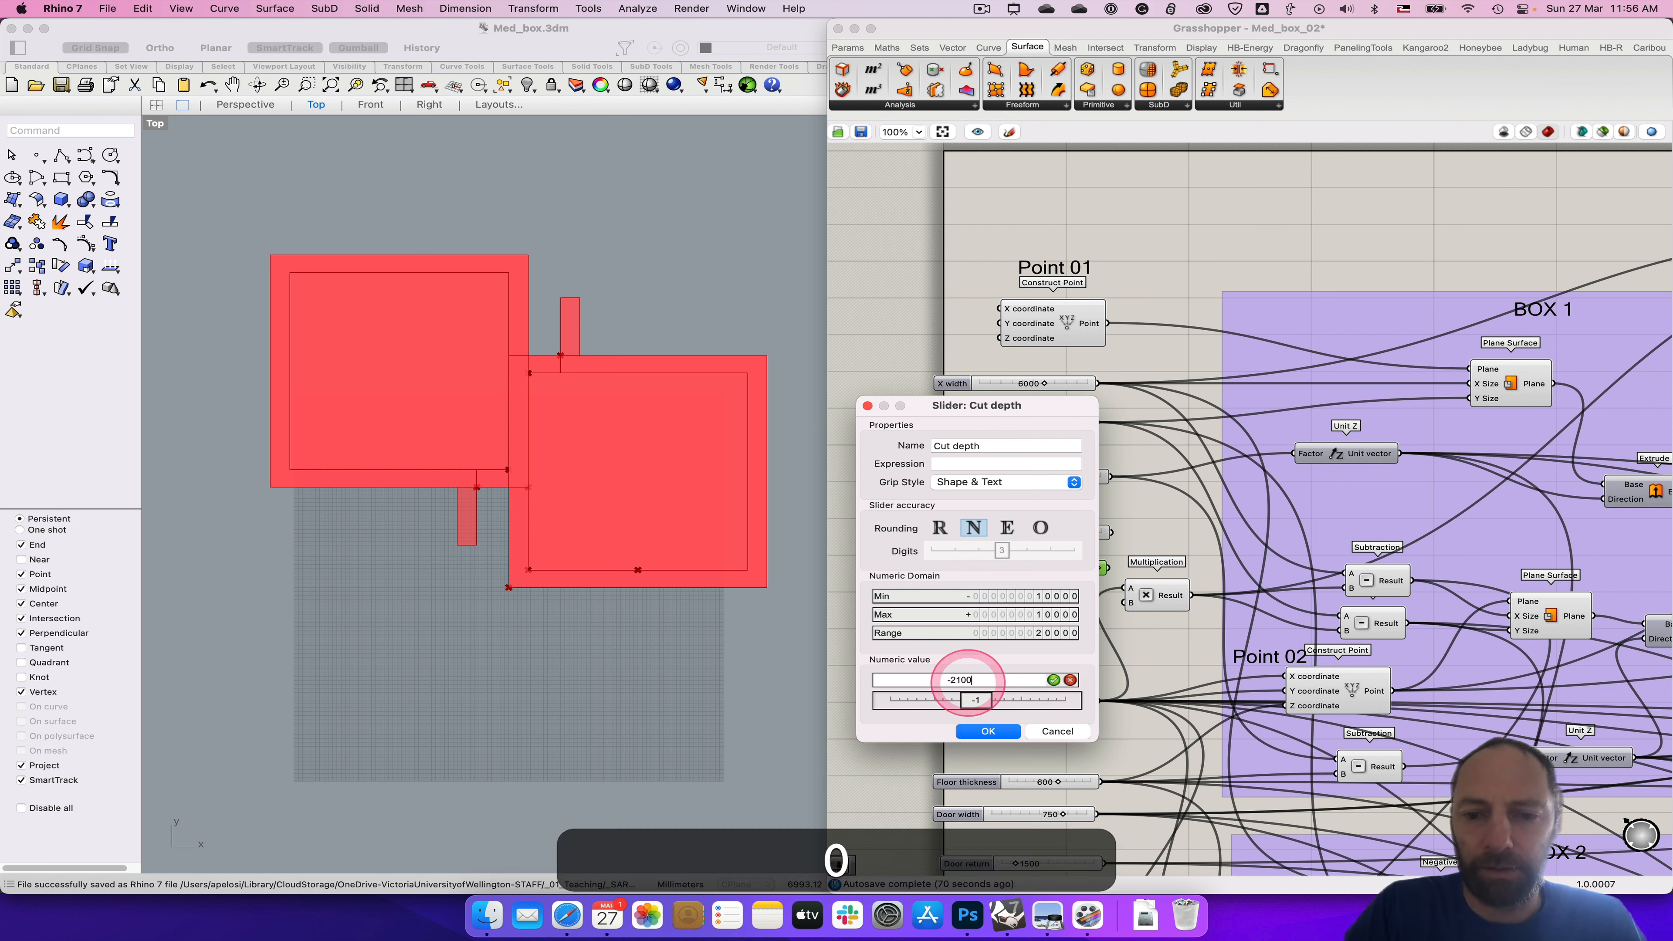
{"action": "left_click", "coordinate": [1053, 679]}
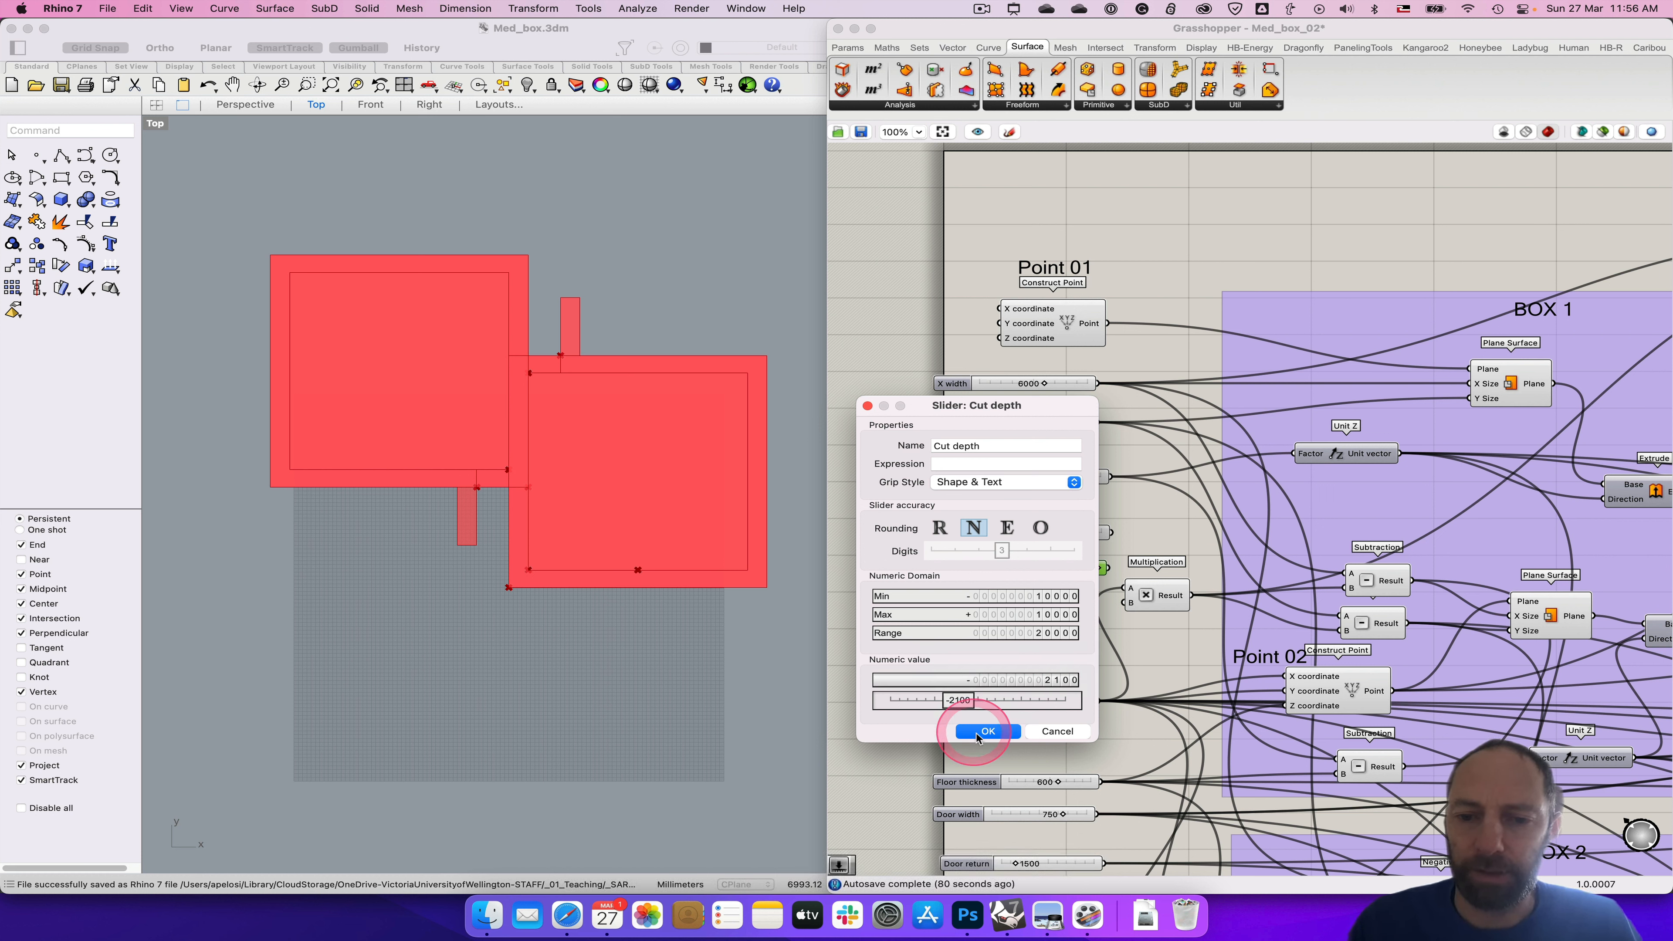
{"action": "left_click", "coordinate": [988, 730]}
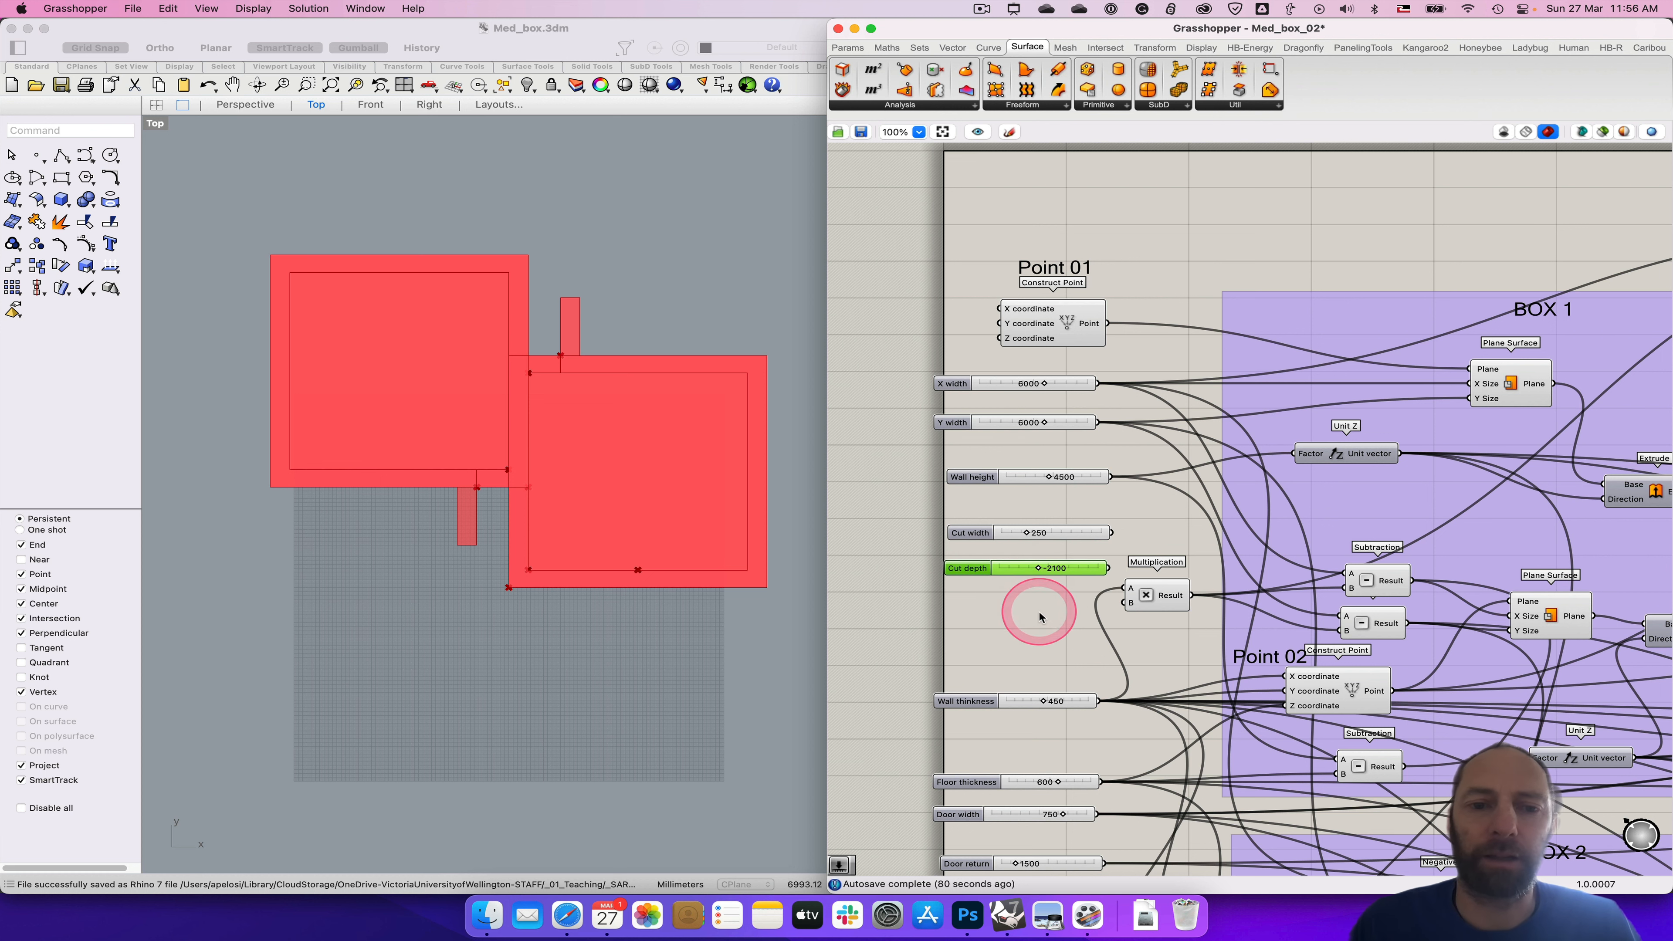
{"action": "right_click_drag", "start_coordinate": [1039, 612], "coordinate": [970, 621]}
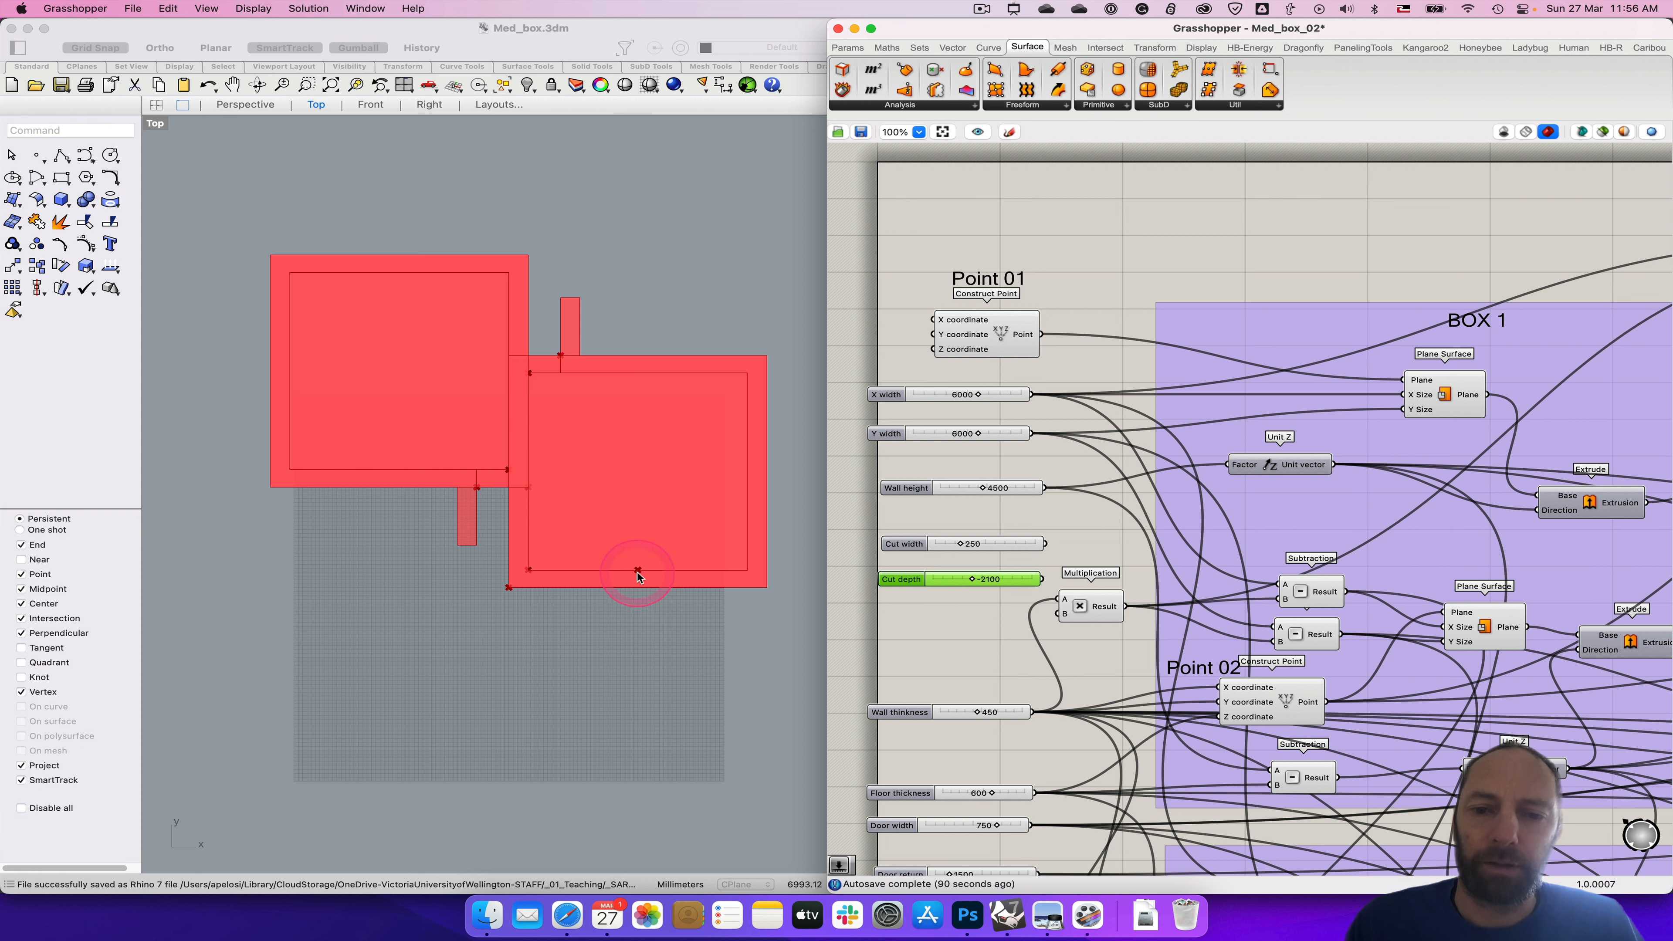
{"action": "mouse_move", "coordinate": [915, 546]}
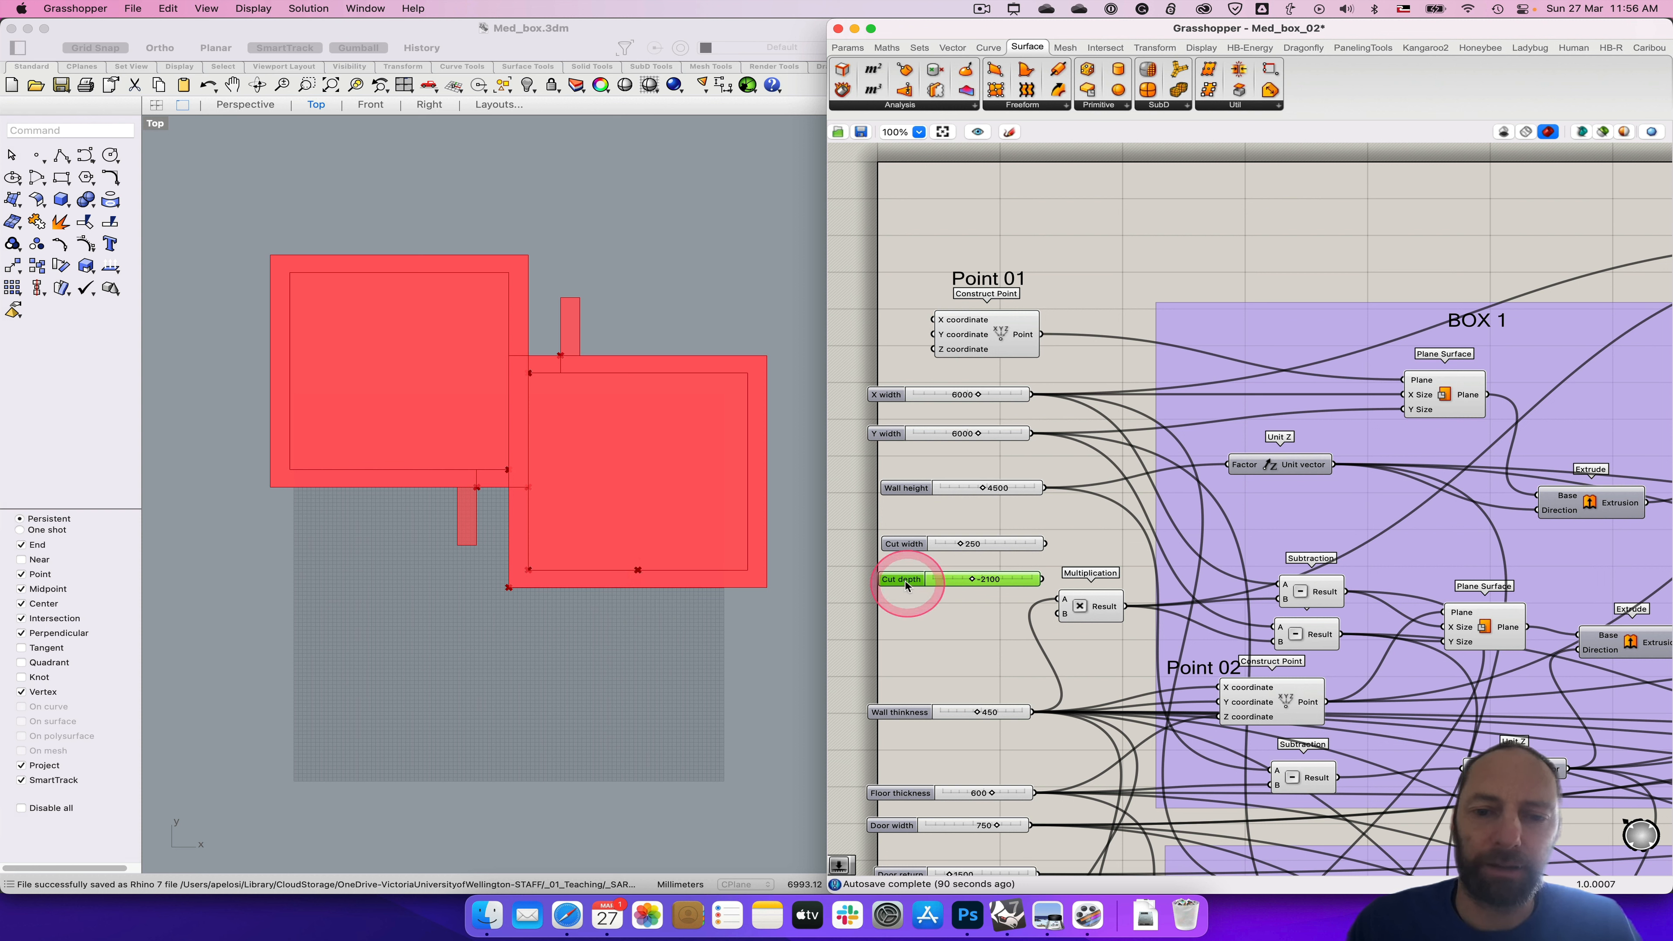
{"action": "mouse_move", "coordinate": [904, 583]}
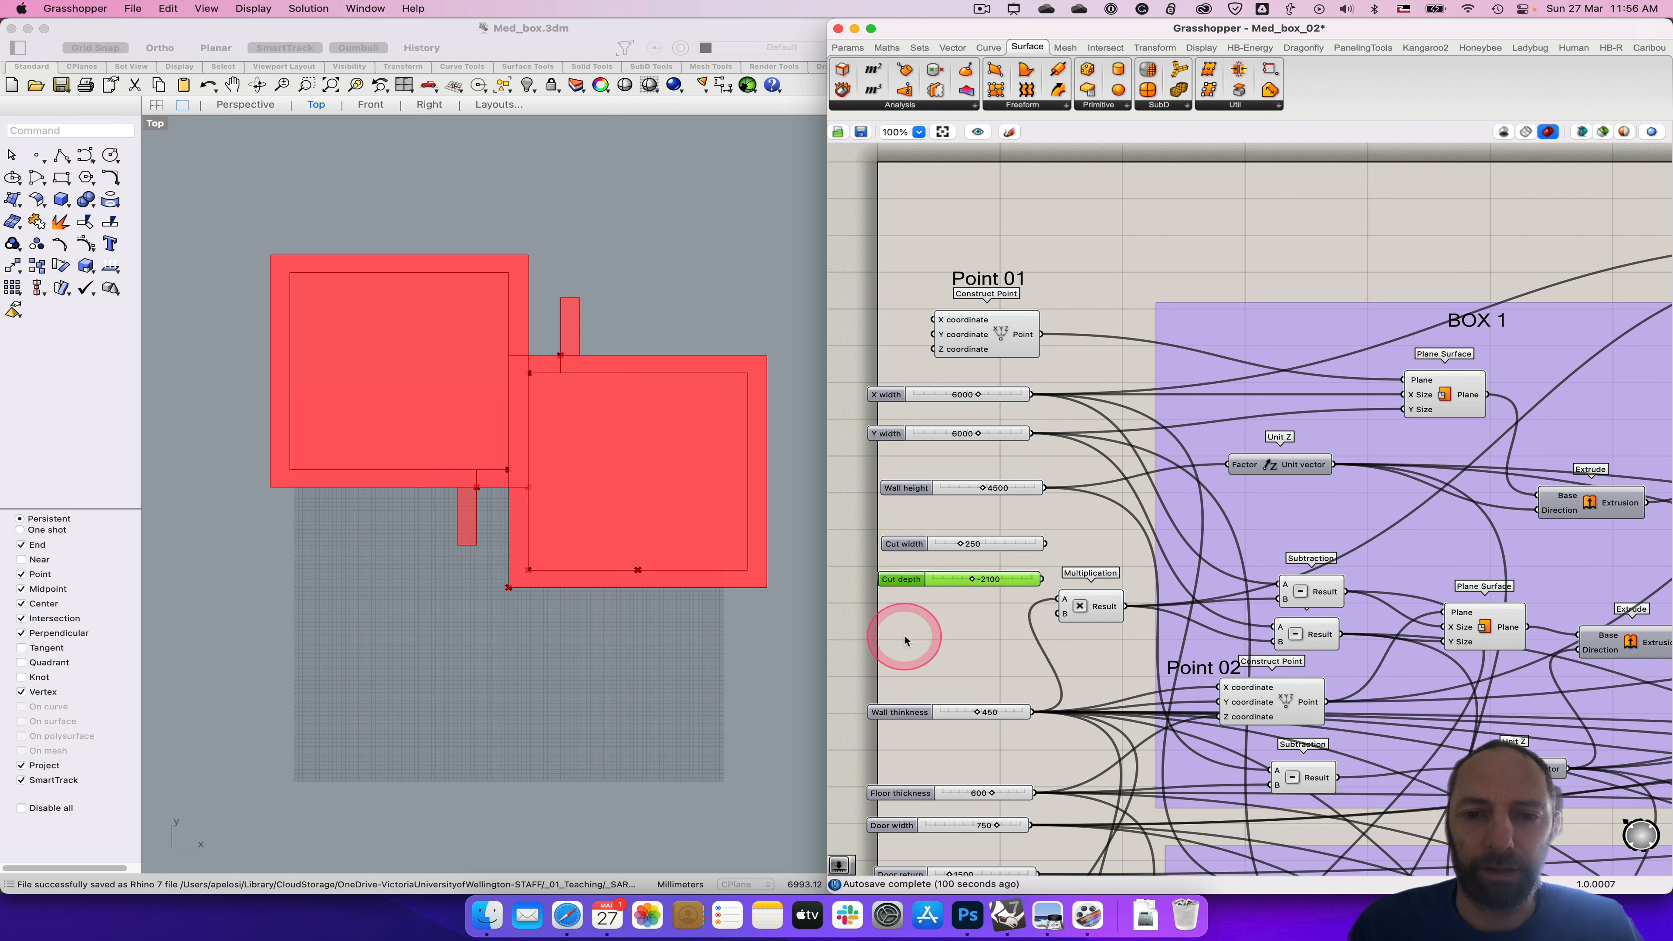
Step: Rename the Cut width slider as Cut X width
{"action": "left_click", "coordinate": [899, 547]}
{"action": "double_click", "coordinate": [900, 547]}
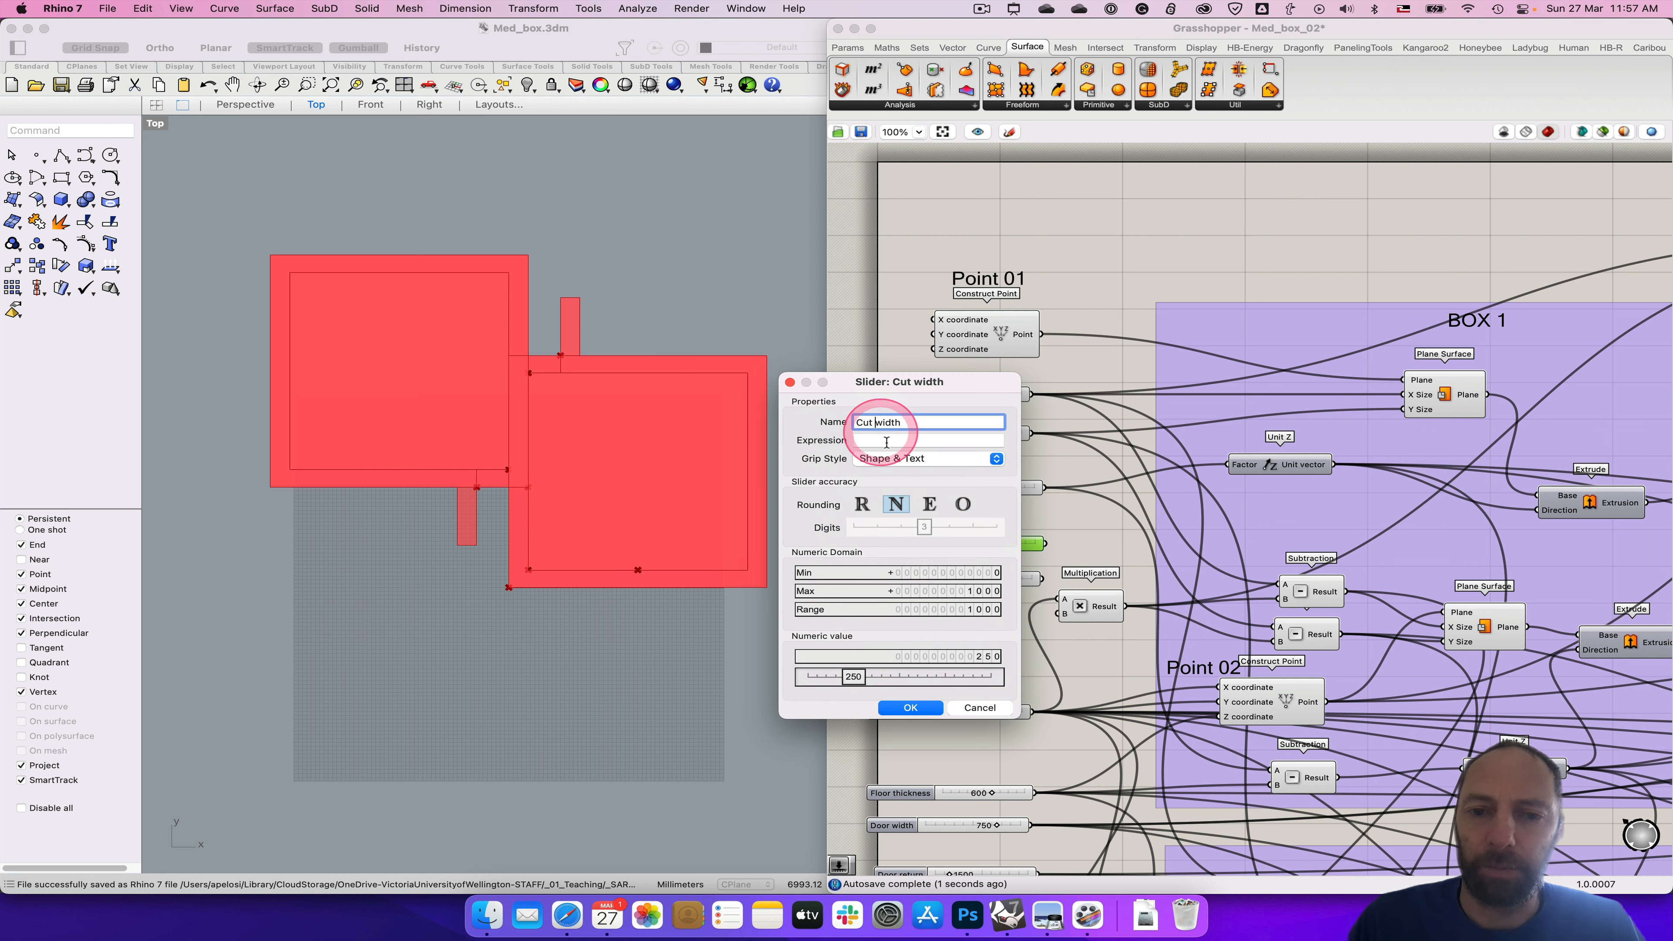
{"action": "type", "text": "X"}
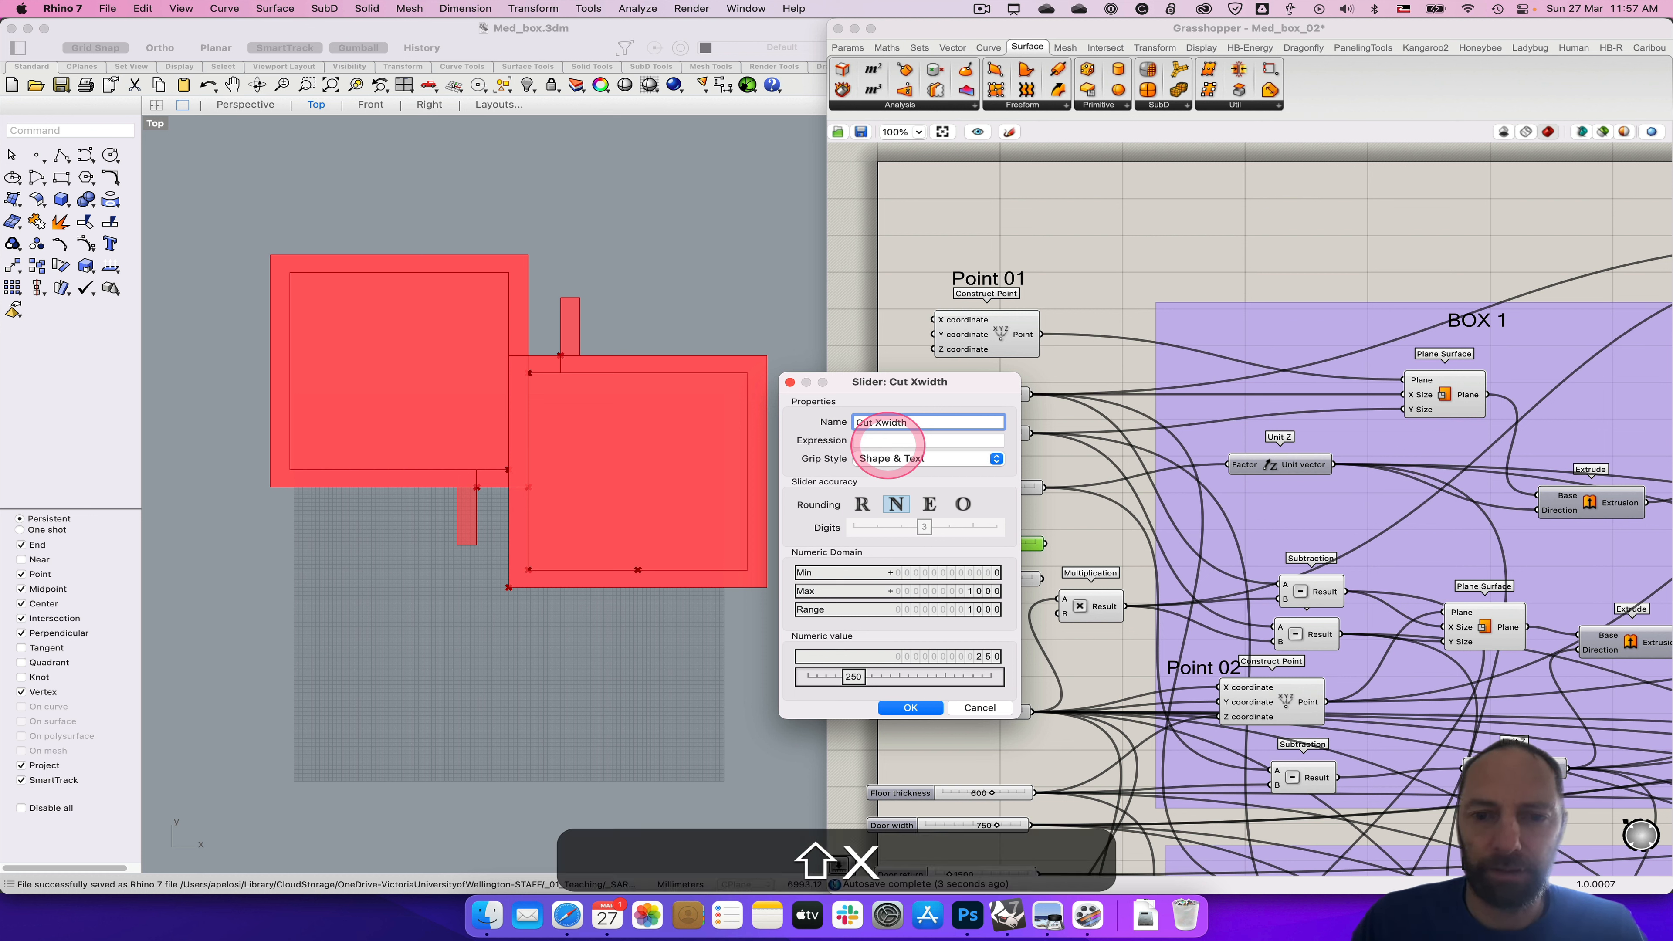
{"action": "left_click", "coordinate": [909, 707]}
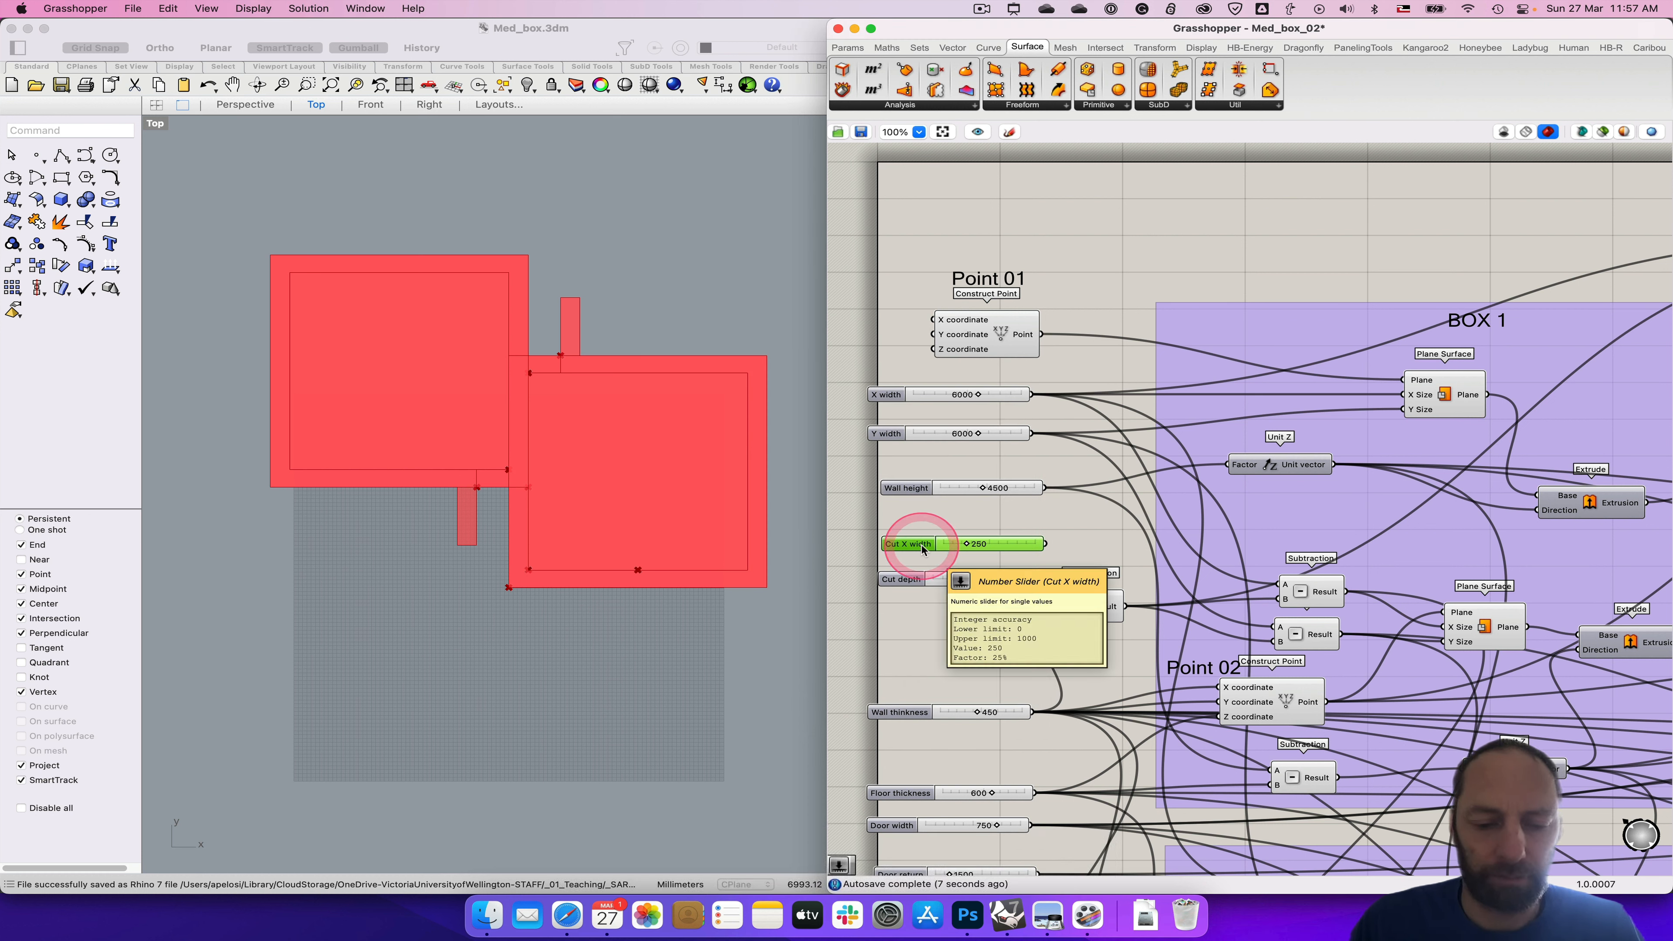
Step: Duplicate the Cut X width slider just below the original and name the copy Cut Y width
{"action": "mouse_move", "coordinate": [922, 549]}
{"action": "left_mouse_down", "text": "alt"}
{"action": "mouse_move", "coordinate": [924, 563]}
{"action": "mouse_move", "coordinate": [916, 530]}
{"action": "mouse_move", "coordinate": [902, 556]}
{"action": "left_mouse_up", "text": "alt"}
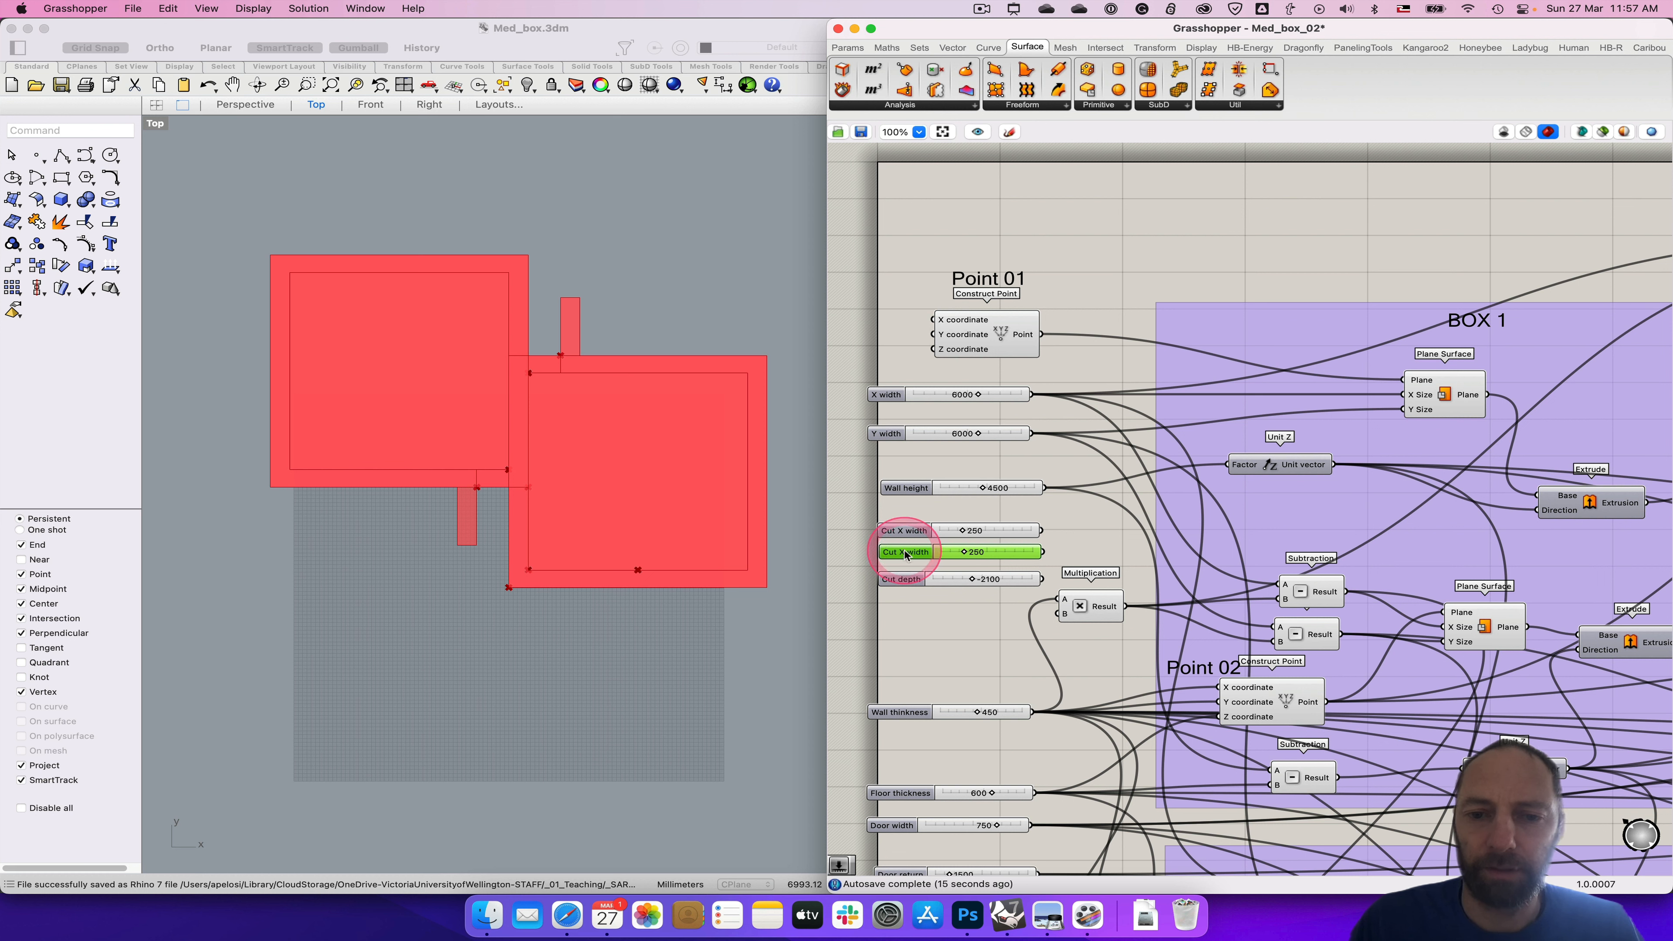
{"action": "double_click", "coordinate": [905, 555]}
{"action": "left_click", "coordinate": [885, 433]}
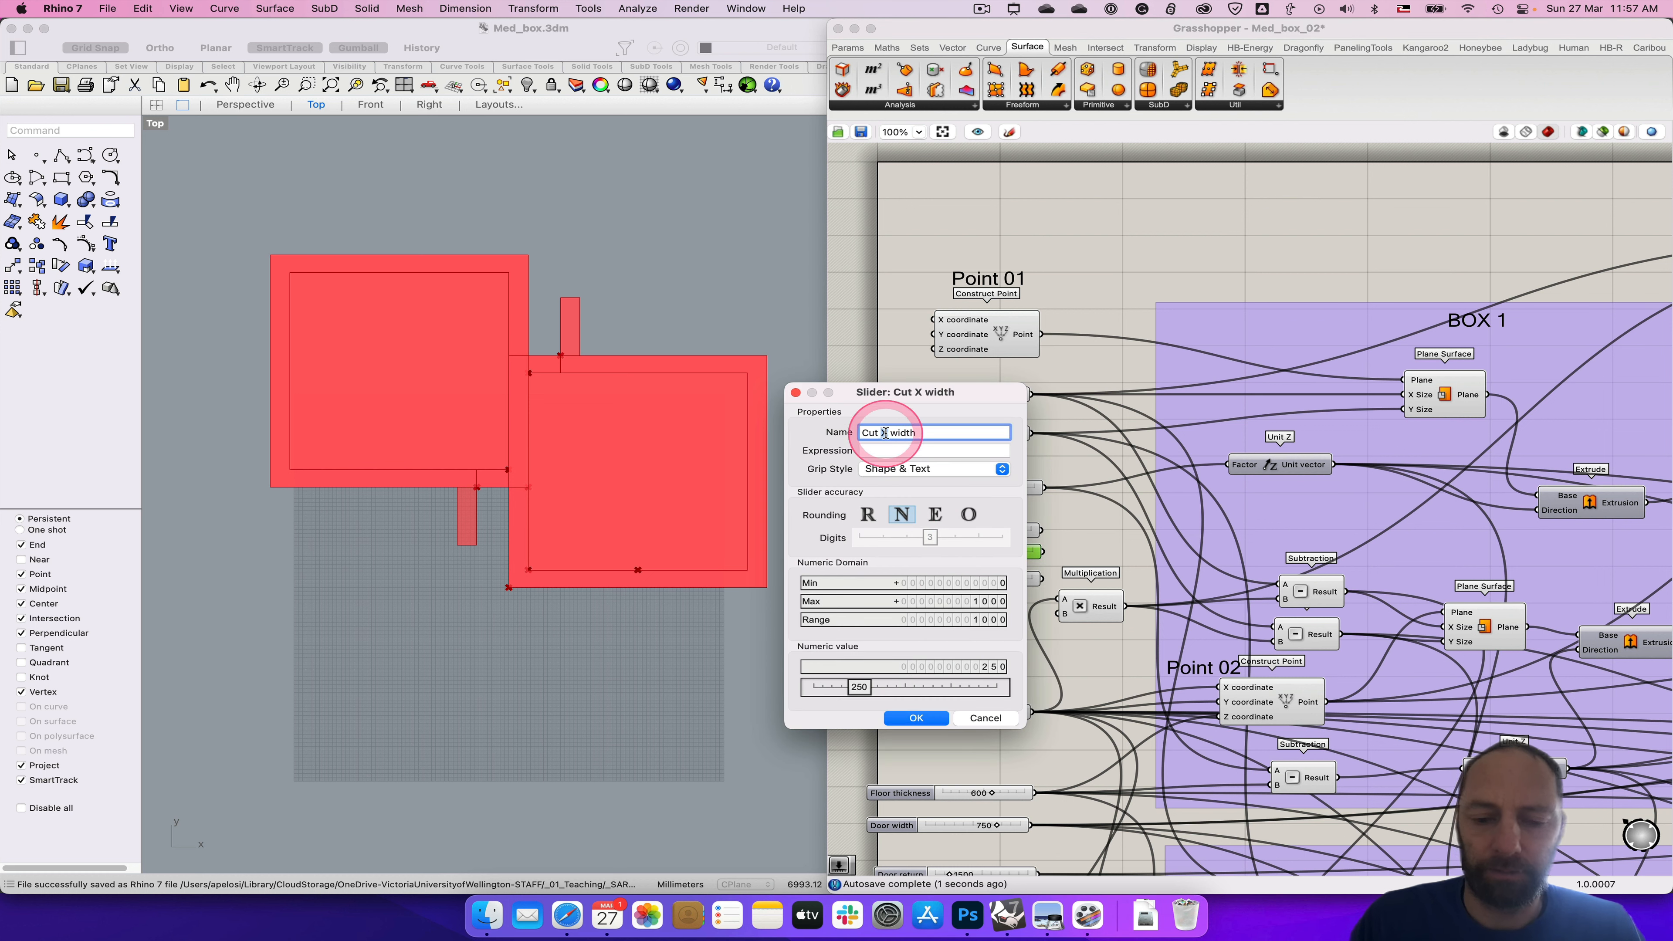
{"action": "key", "text": "shift"}
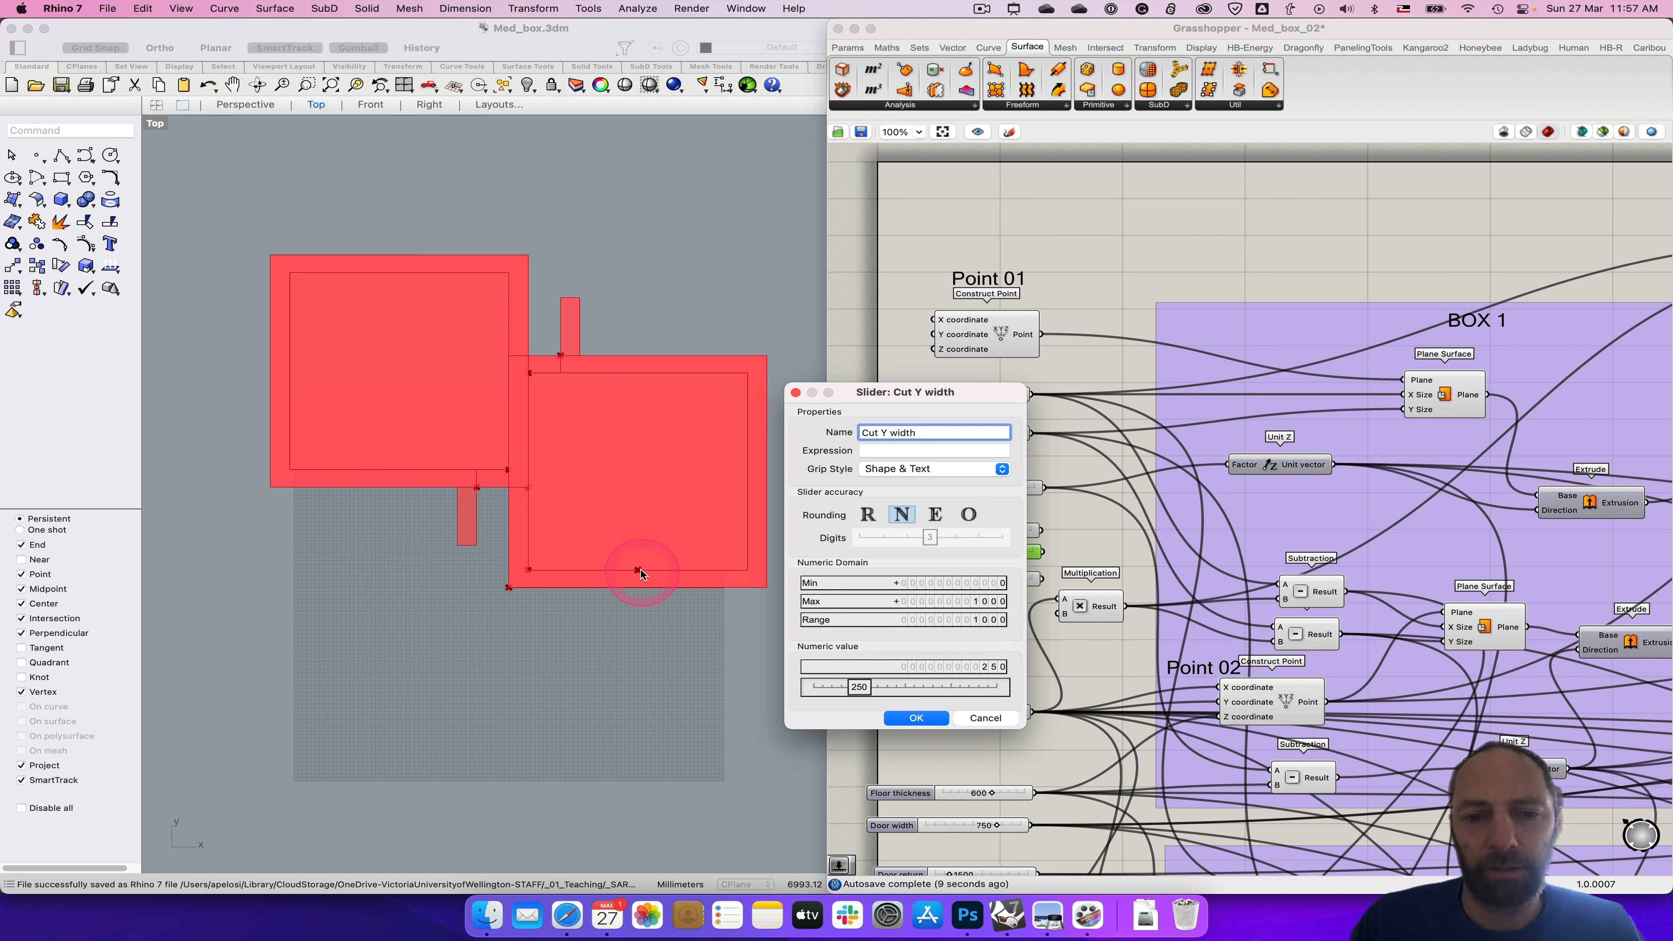
Step: Set the range of the Cut Y width slider's numeric domain to 4000 and apply the slider settings
{"action": "double_click", "coordinate": [982, 621]}
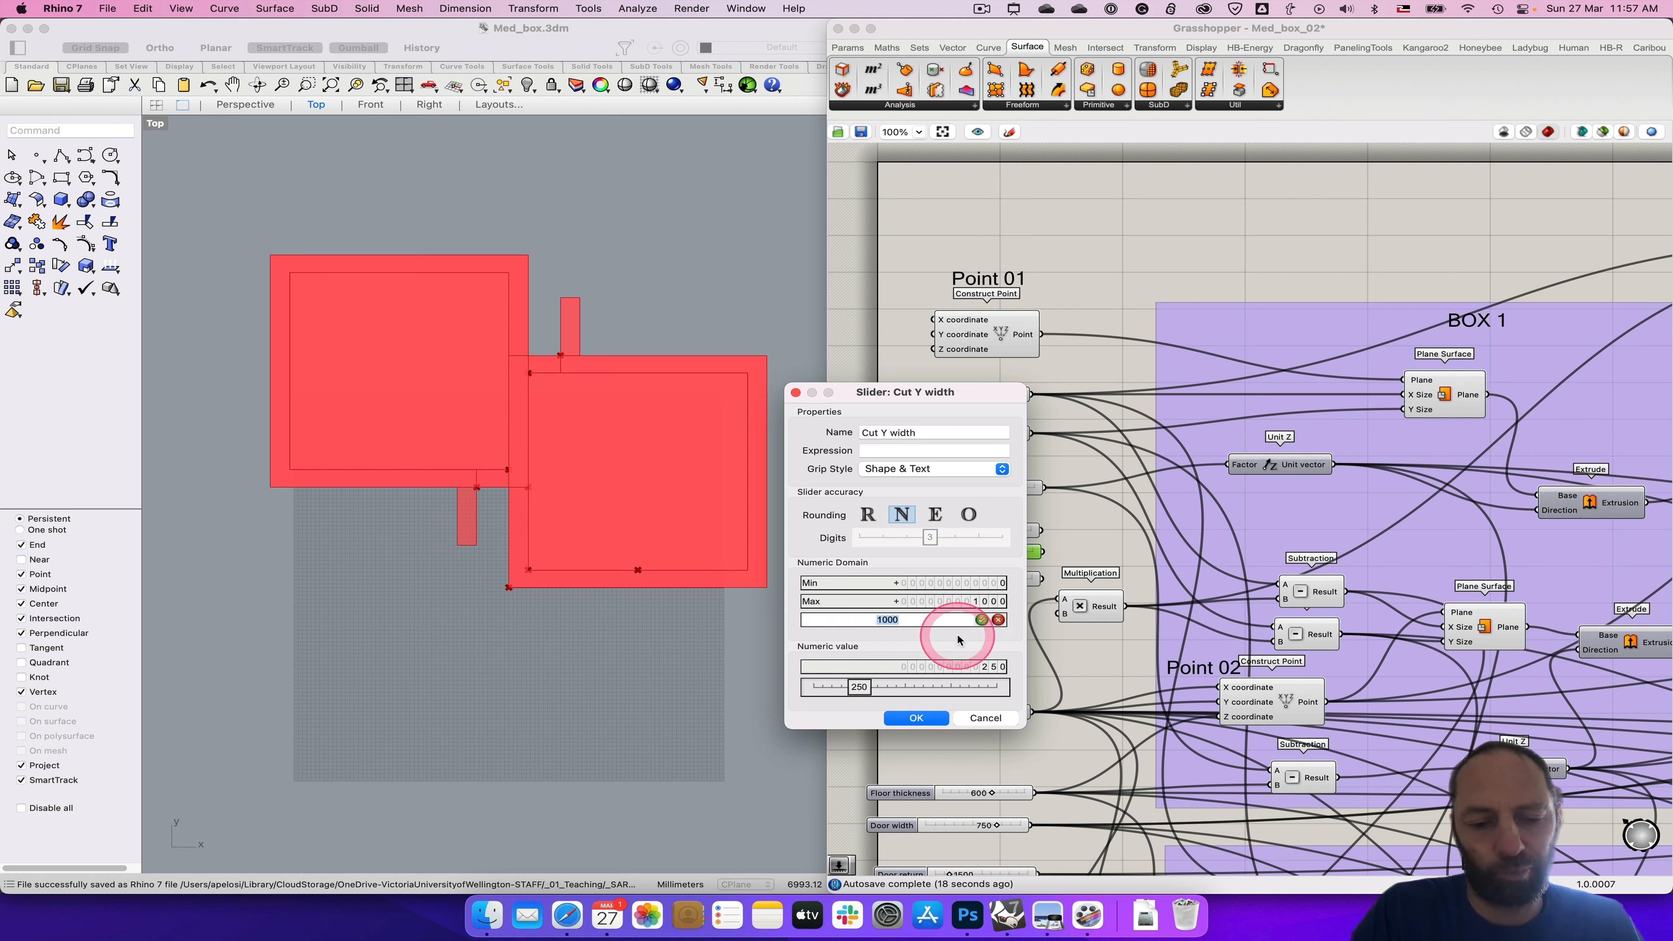
{"action": "type", "text": "400"}
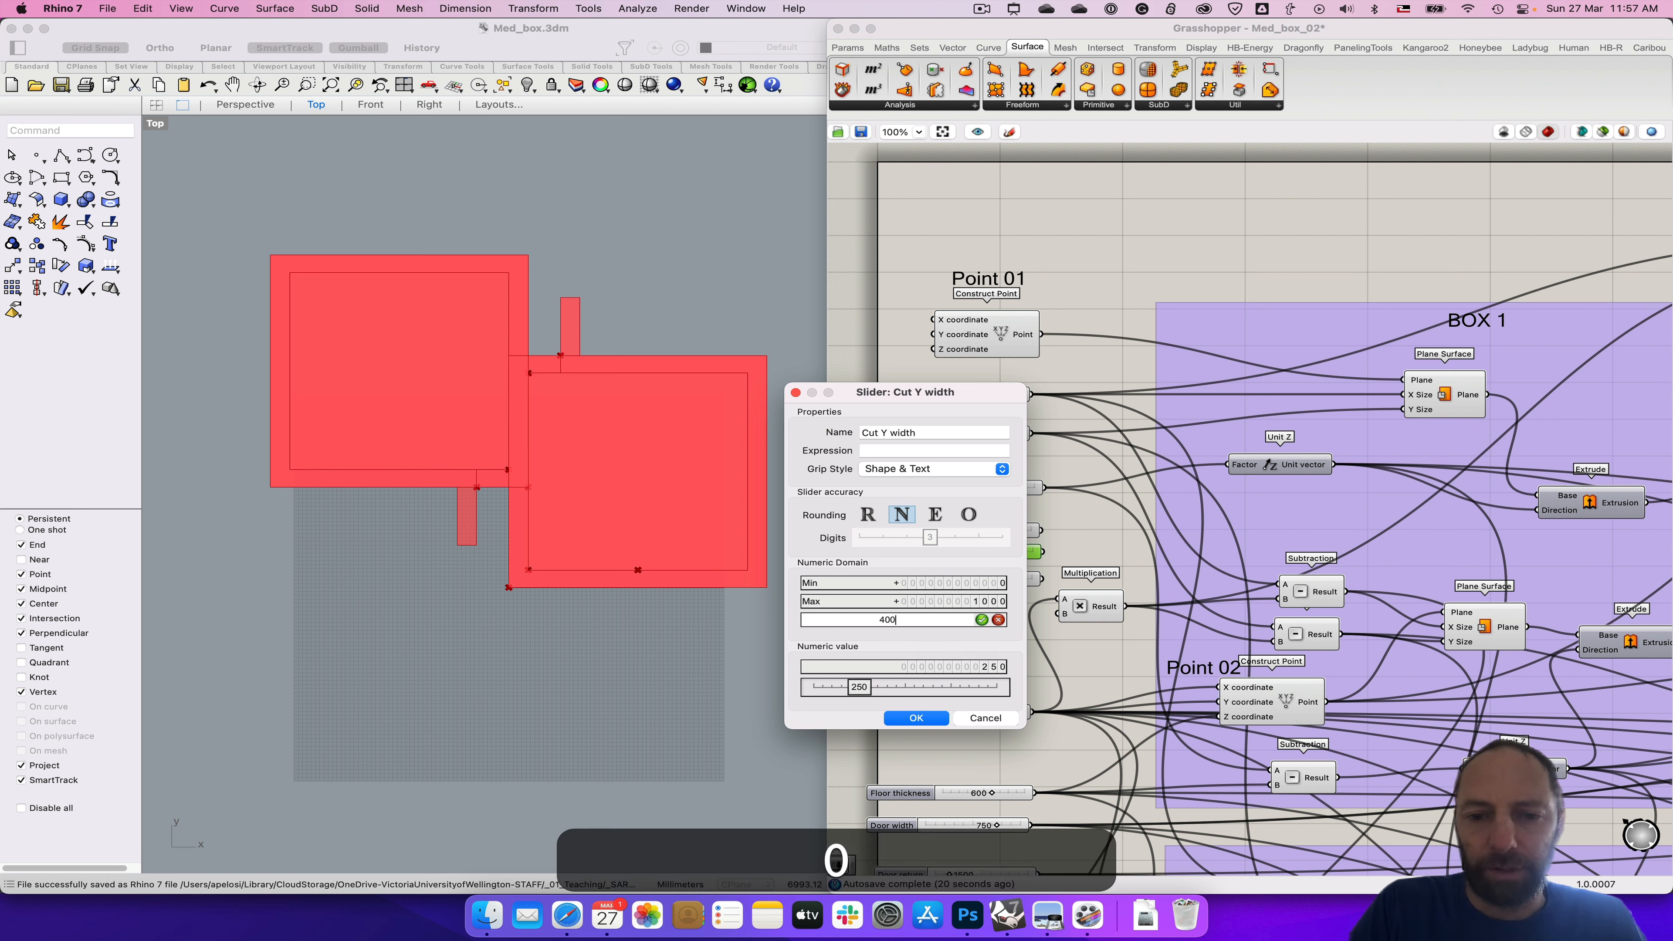
{"action": "type", "text": "0"}
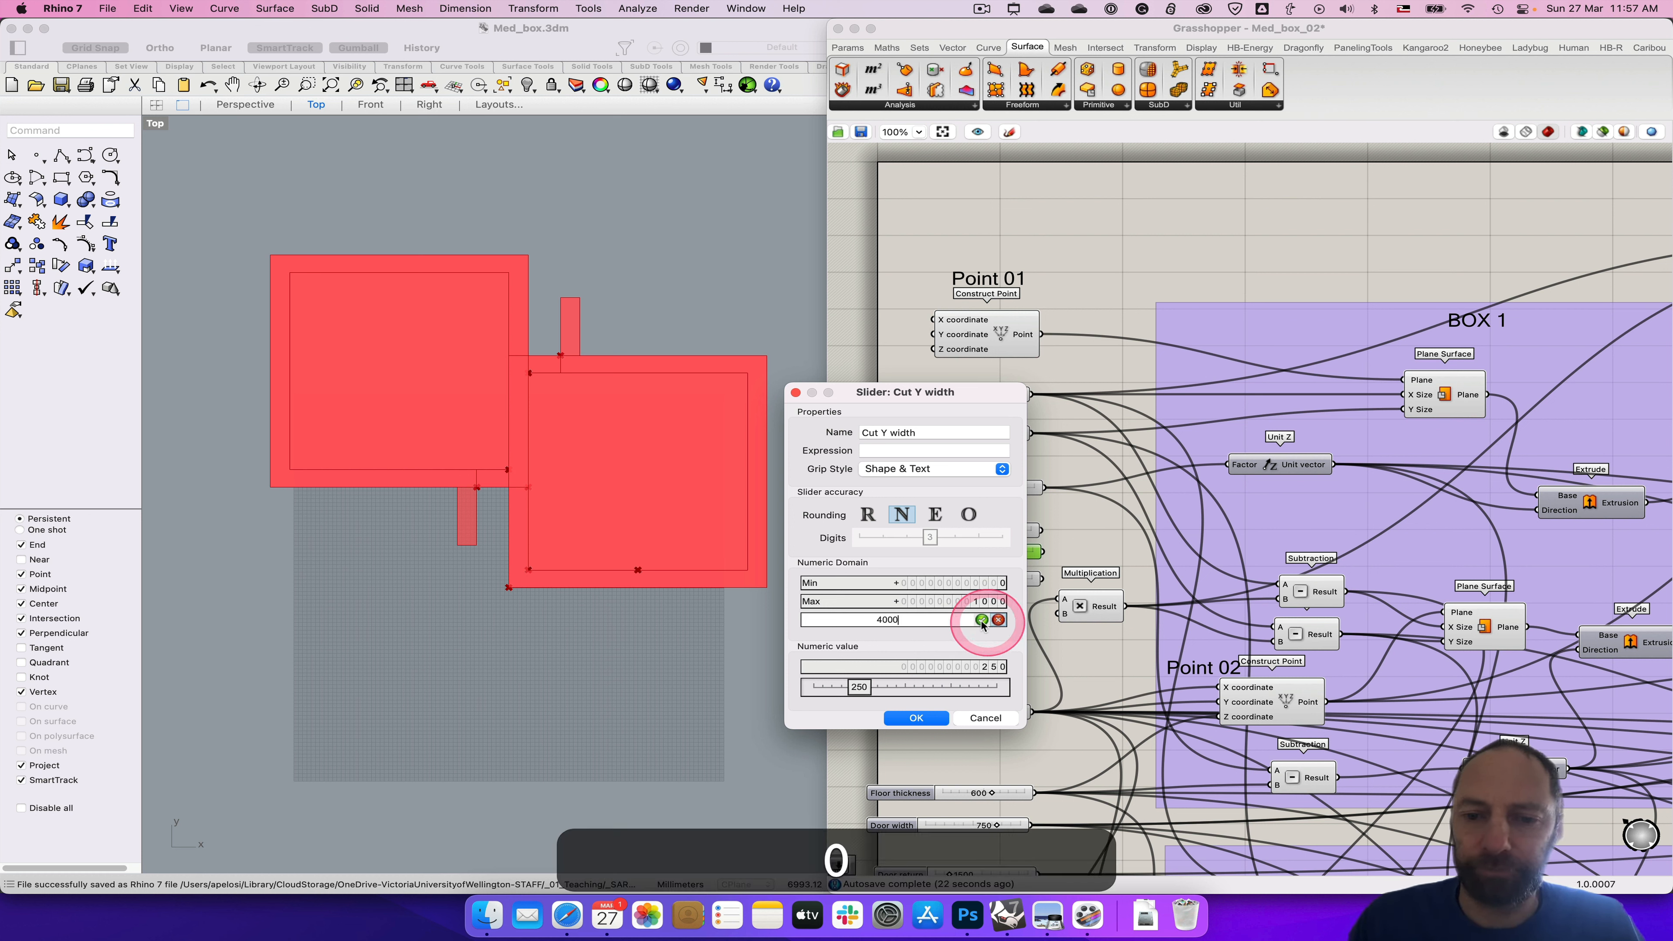
{"action": "left_click", "coordinate": [981, 619]}
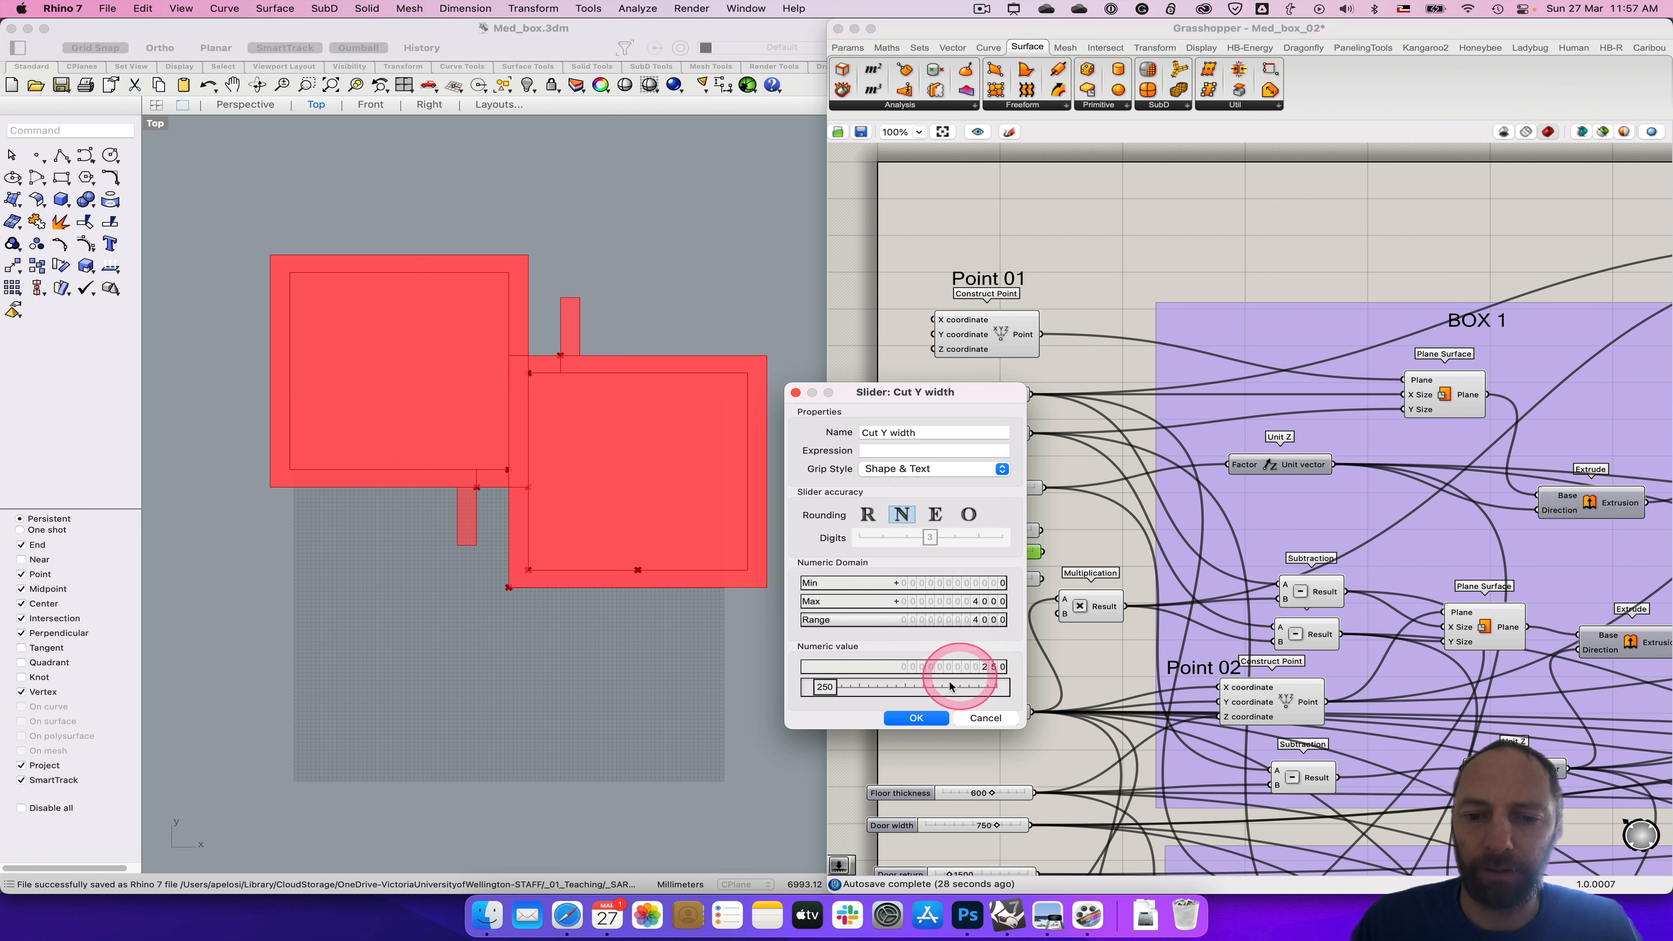
{"action": "left_click", "coordinate": [915, 718]}
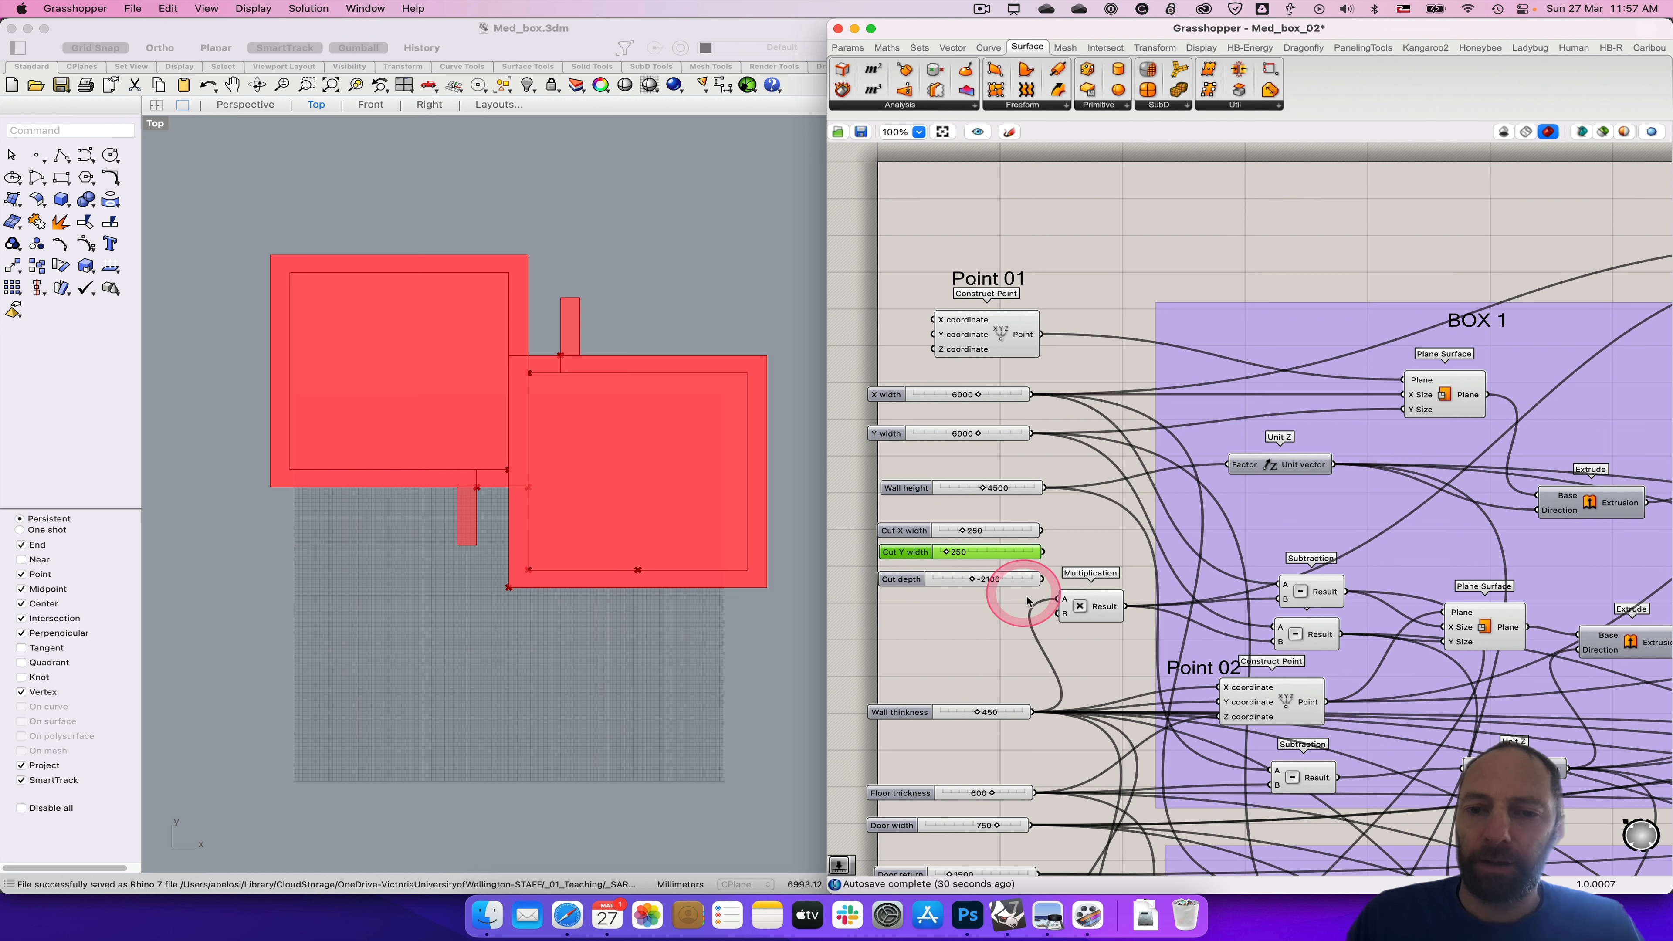
Step: Rename the Cut depth slider as Cut Z depth
{"action": "double_click", "coordinate": [901, 578]}
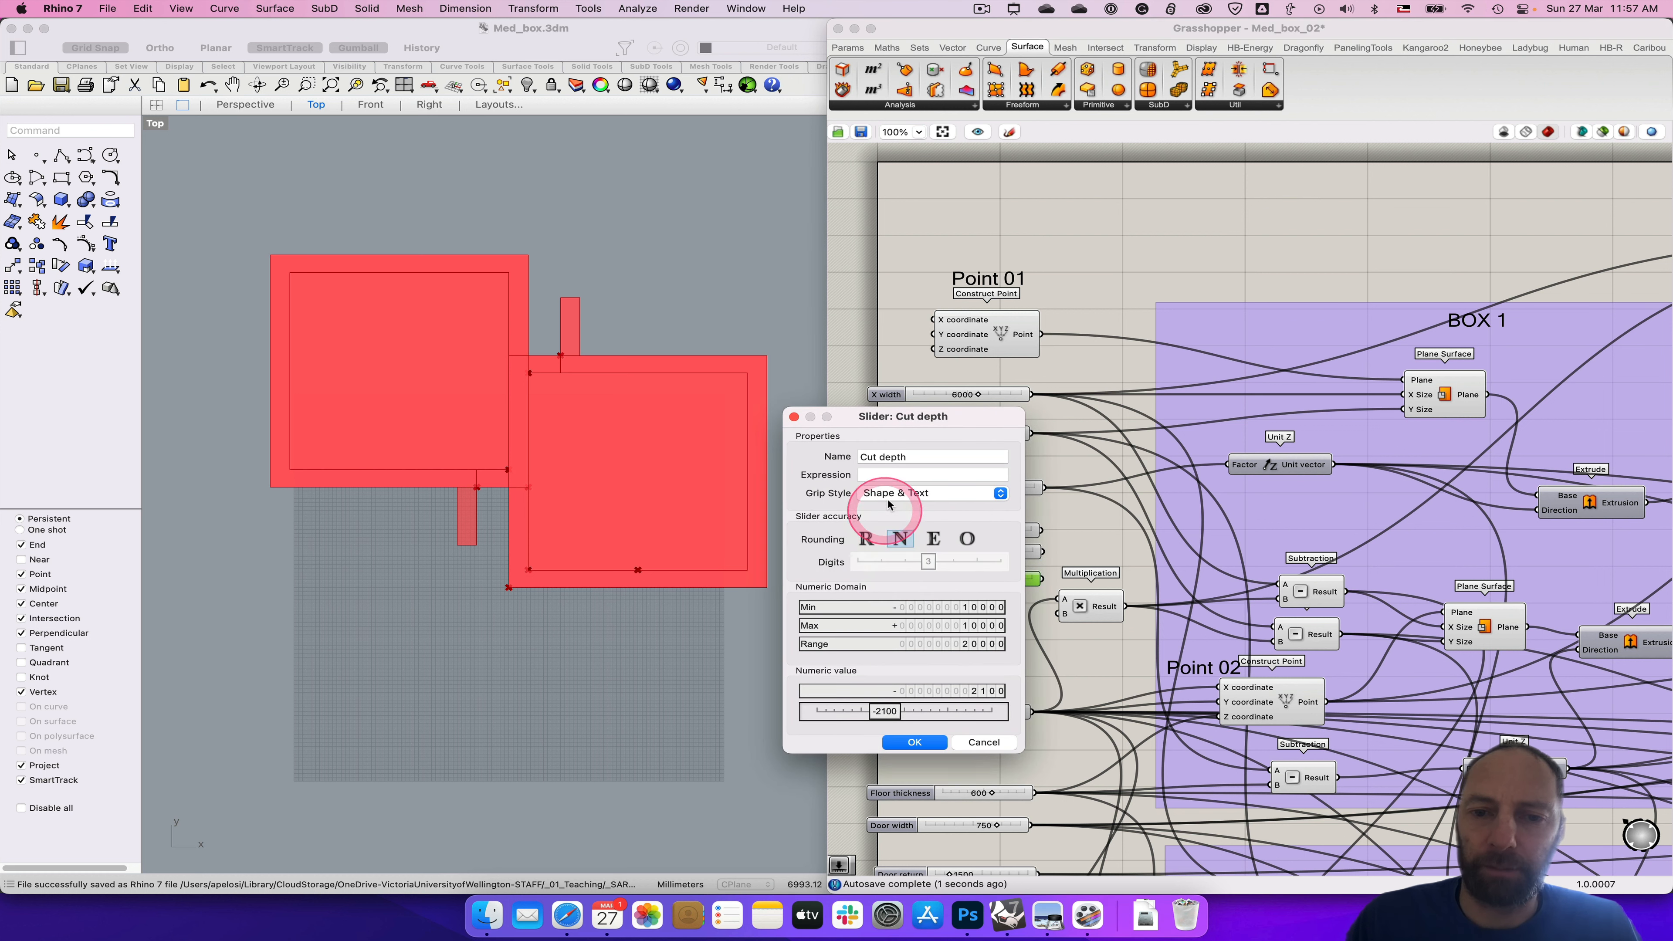
{"action": "left_click", "coordinate": [882, 456]}
{"action": "type", "text": "Z"}
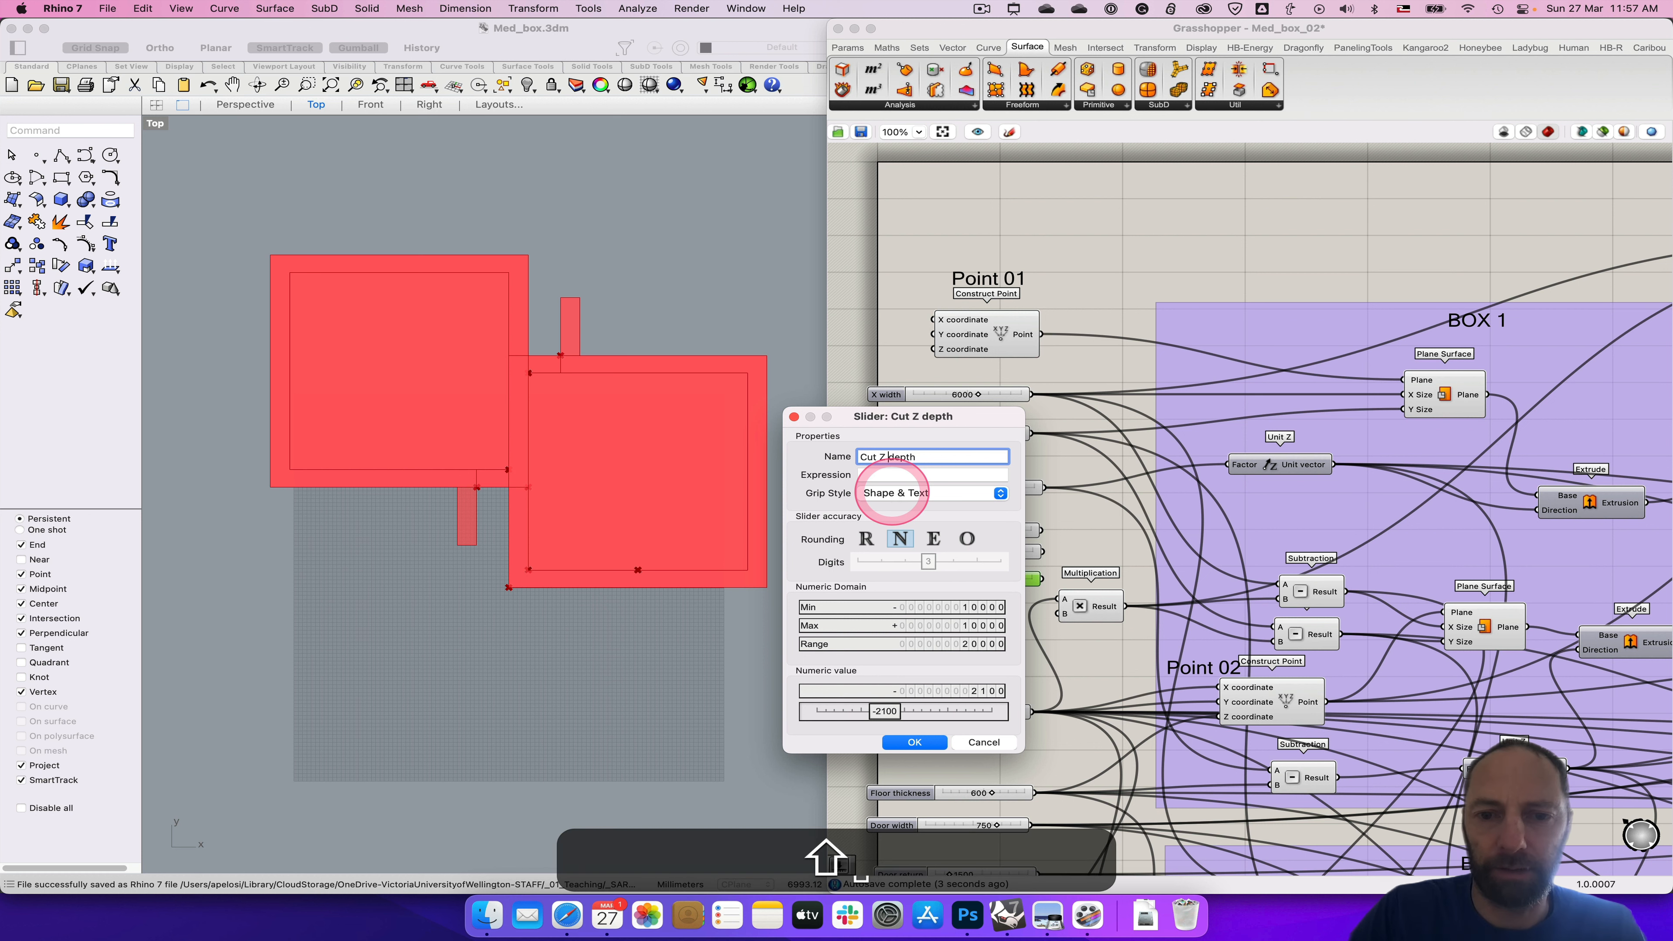
{"action": "left_click", "coordinate": [912, 742]}
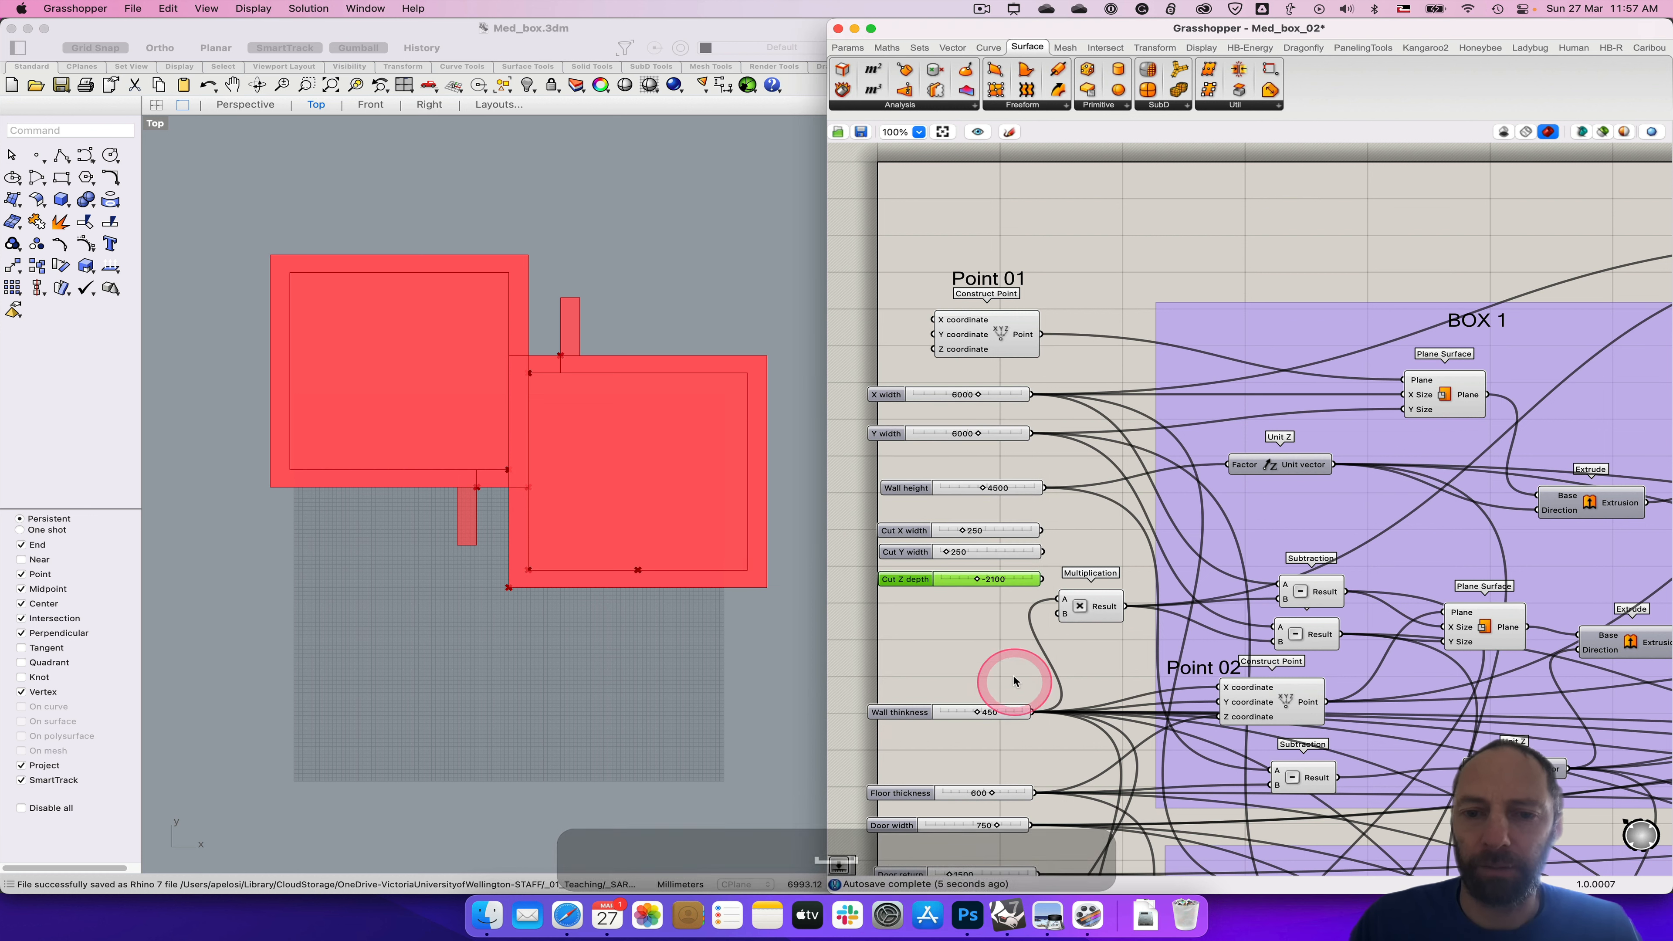
Step: Enlarge the Grasshopper window and move the Center Box component closer to the sliders, below the last Move component
{"action": "mouse_move", "coordinate": [1167, 662]}
{"action": "right_mouse_down"}
{"action": "mouse_move", "coordinate": [1126, 666]}
{"action": "mouse_move", "coordinate": [1143, 658]}
{"action": "right_mouse_up"}
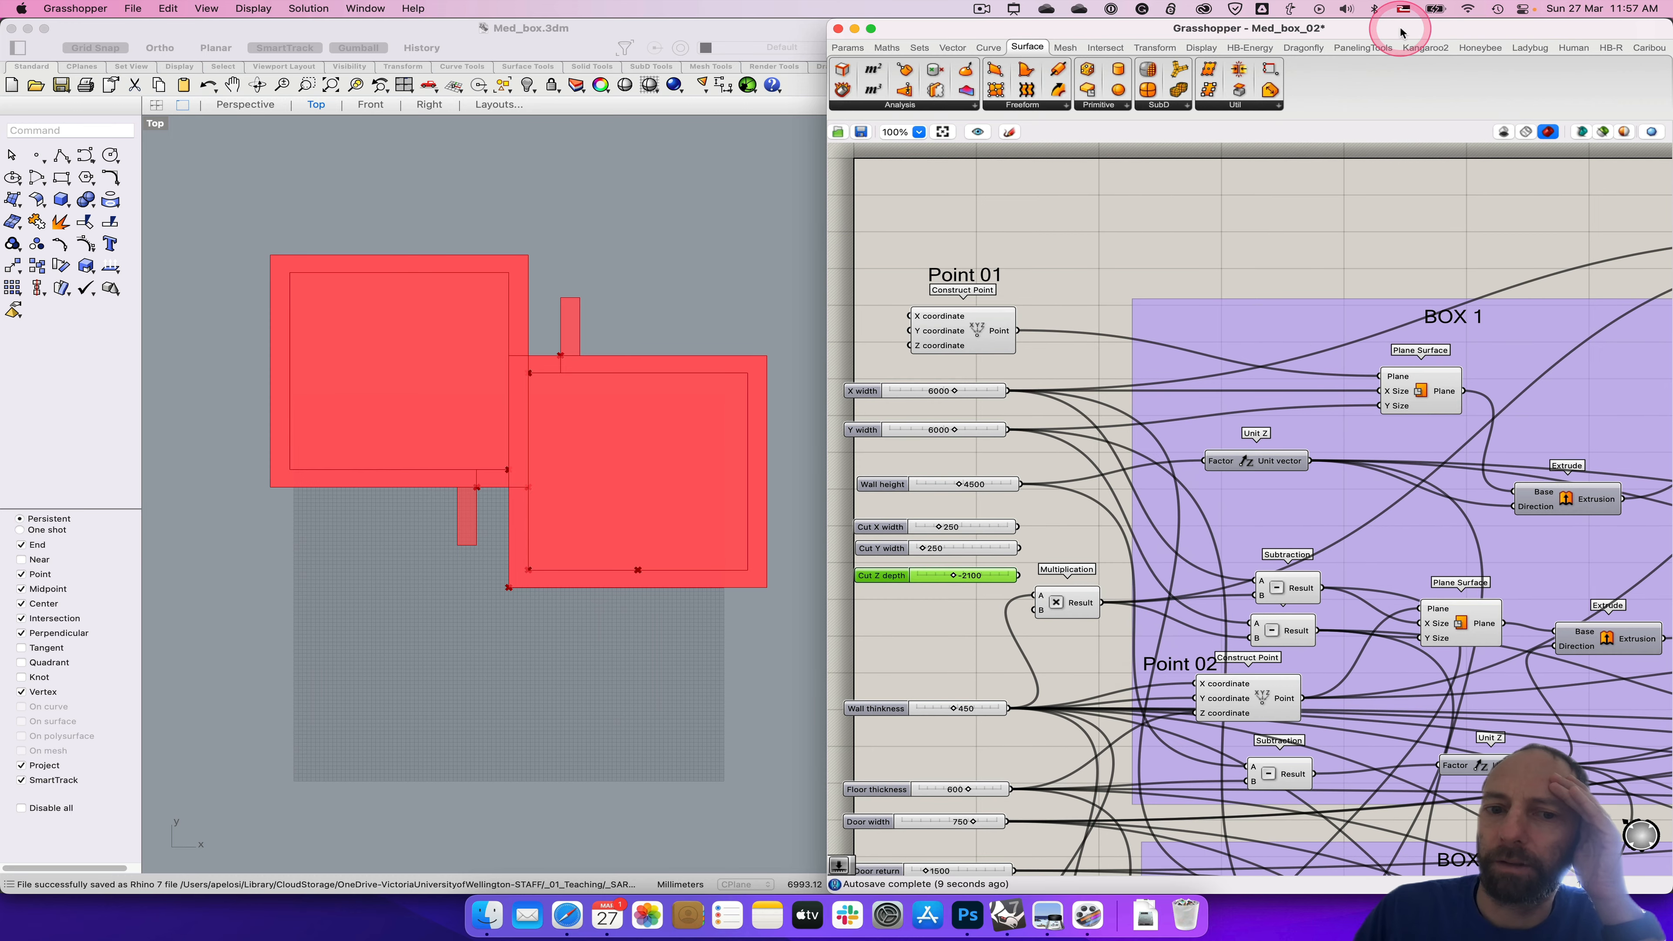
{"action": "double_click", "coordinate": [1394, 28]}
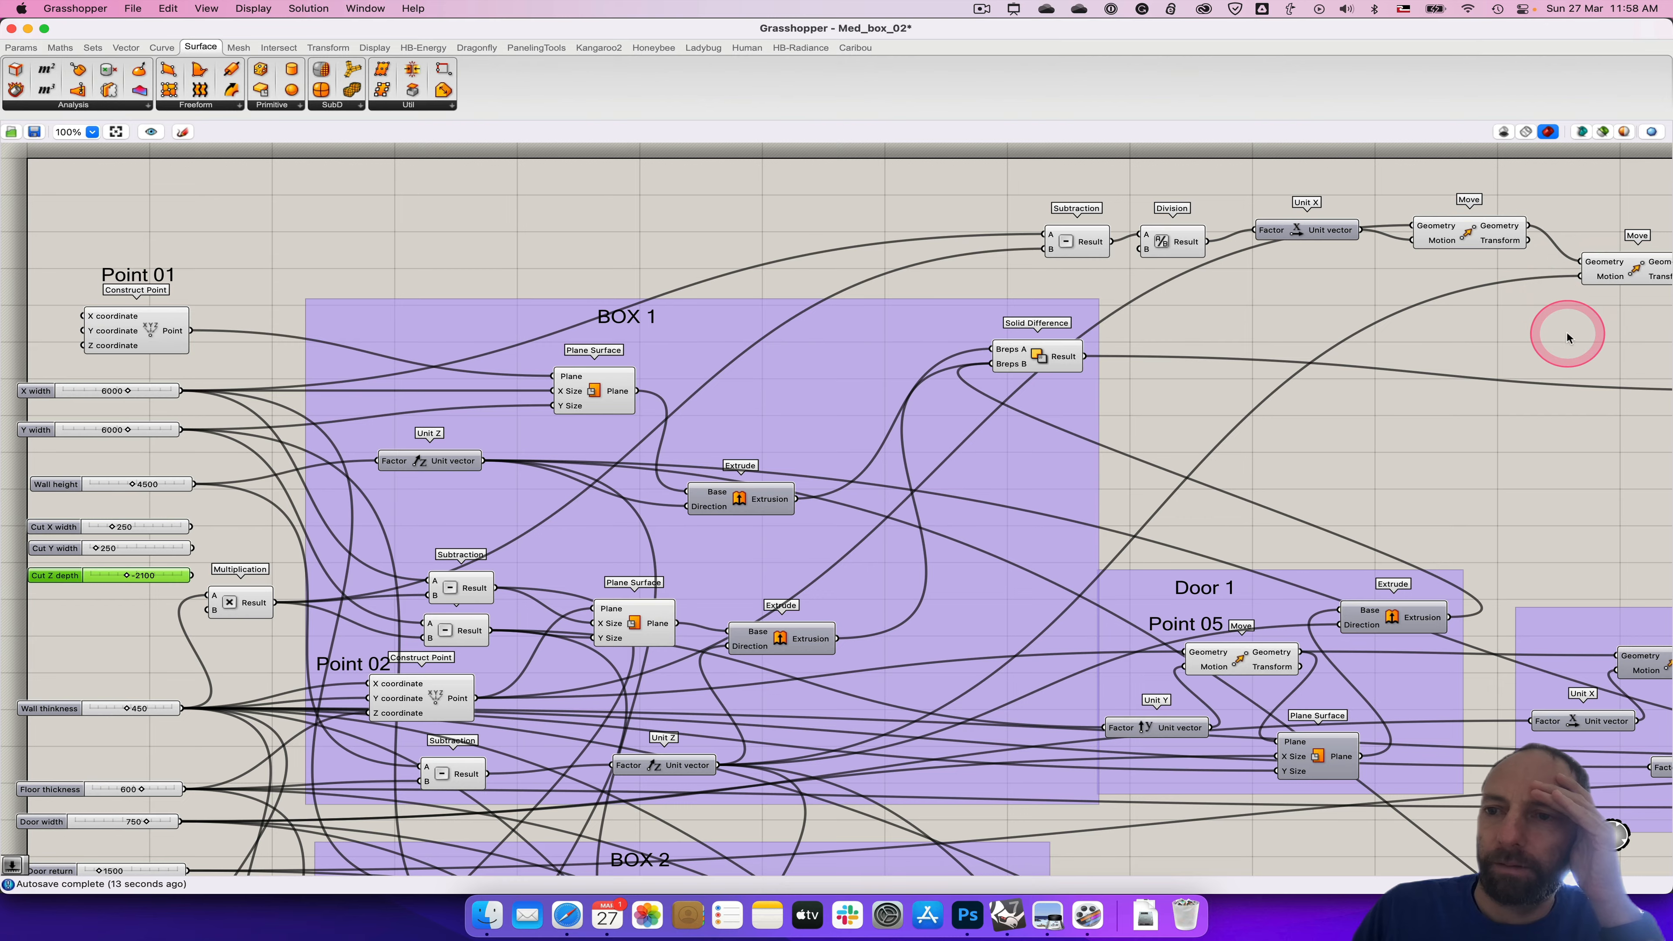
{"action": "right_click_drag", "start_coordinate": [1566, 332], "coordinate": [1243, 341]}
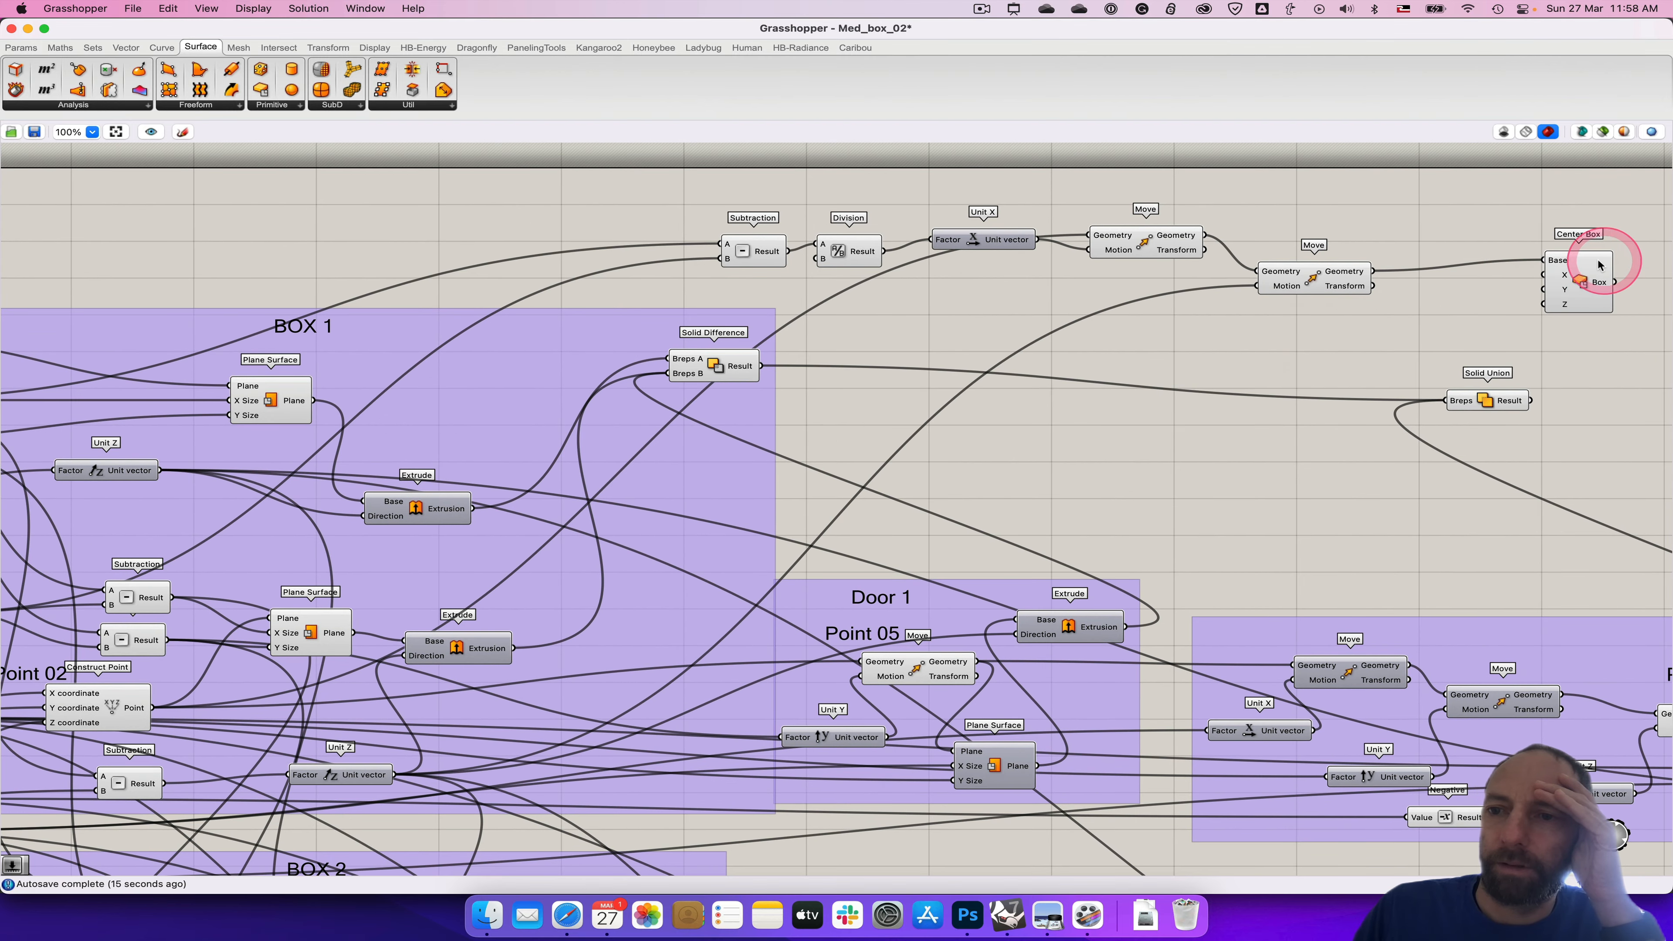
{"action": "left_click_drag", "start_coordinate": [1593, 276], "coordinate": [1251, 416]}
Step: Connect the Cut X width, Cut Y width and Cut Z depth sliders to the Center Box's X, Y and Z inputs respectively
{"action": "right_click_drag", "start_coordinate": [984, 481], "coordinate": [1320, 448]}
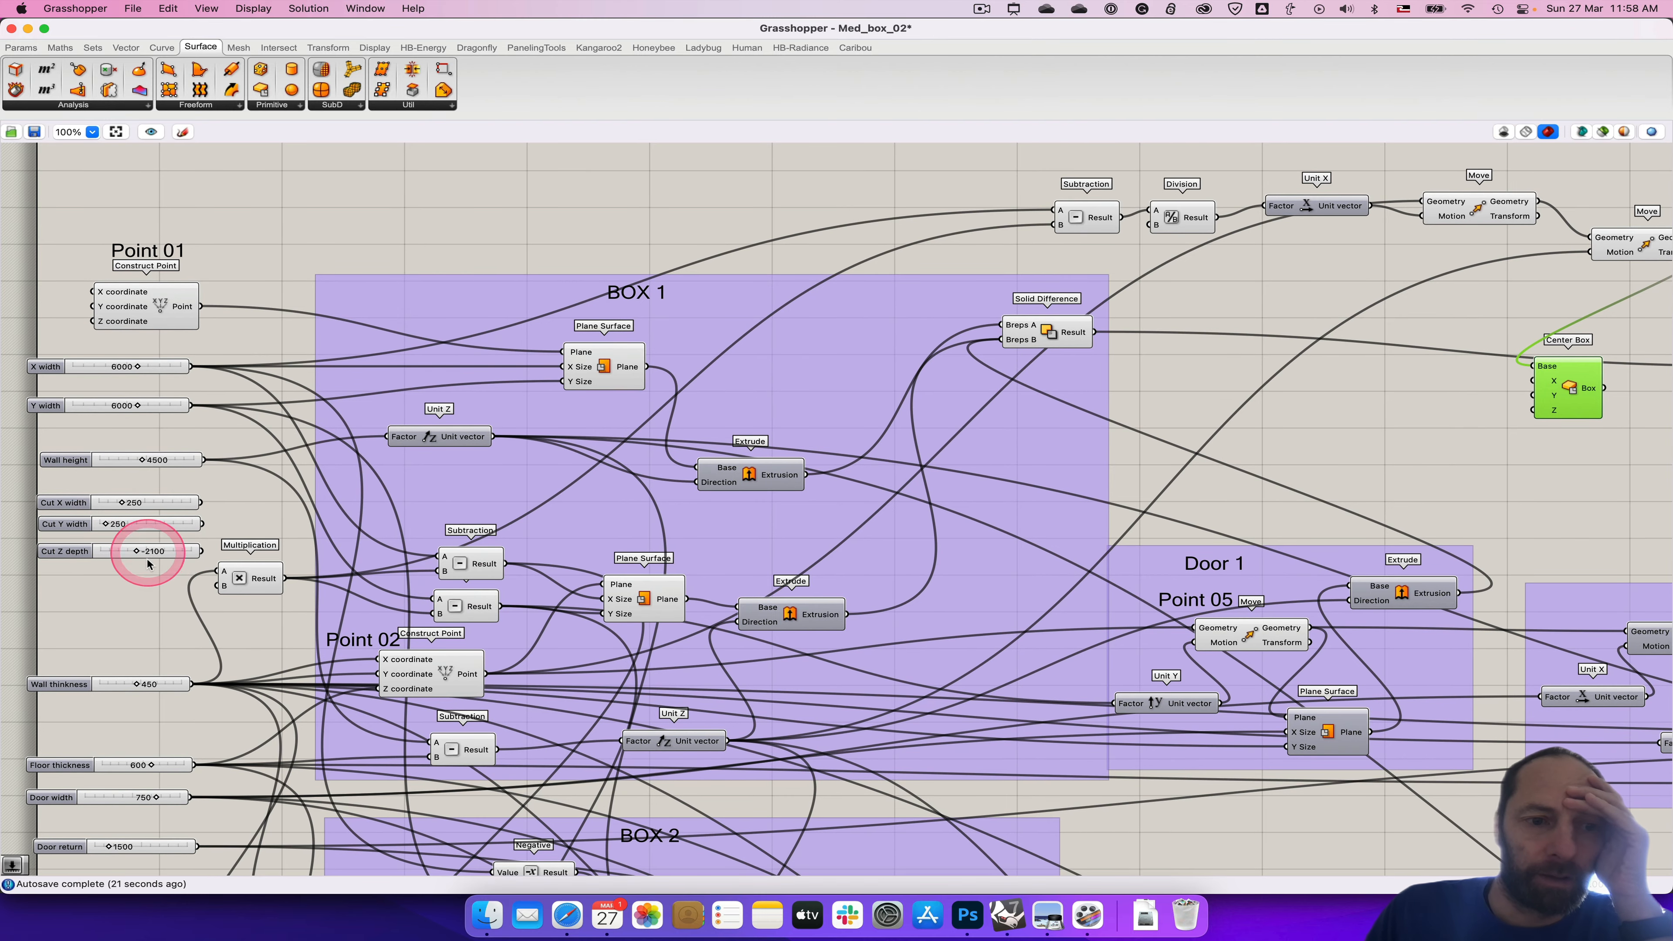
{"action": "left_click_drag", "start_coordinate": [202, 503], "coordinate": [1532, 382]}
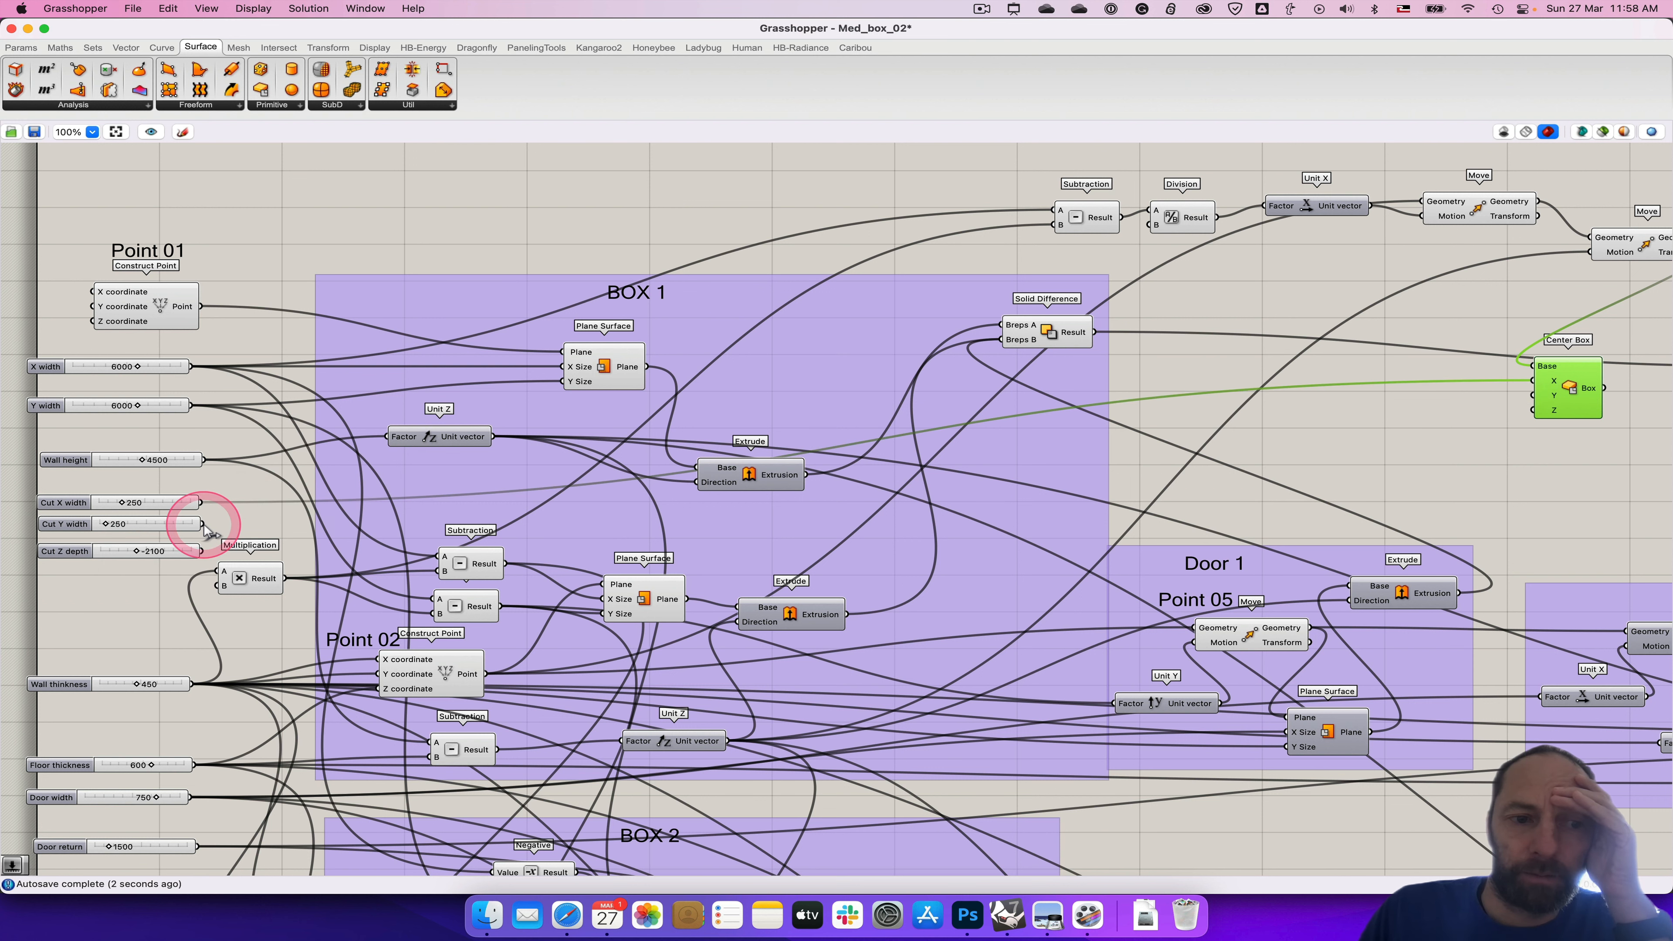
{"action": "left_click_drag", "start_coordinate": [203, 525], "coordinate": [1517, 395]}
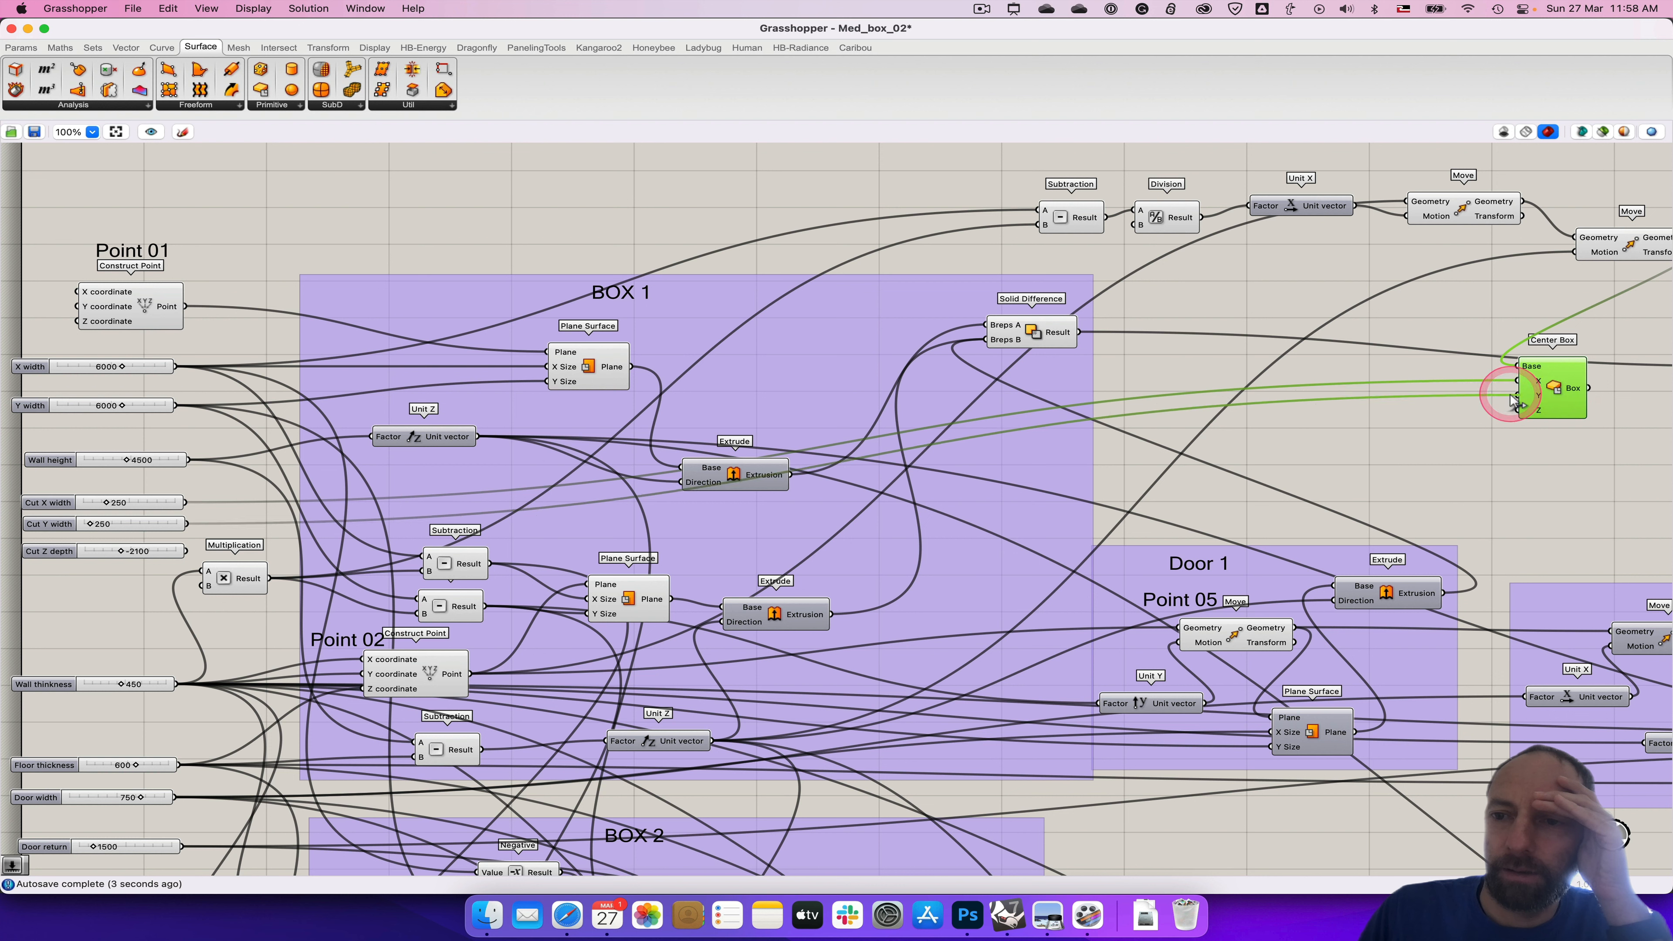
{"action": "left_click_drag", "start_coordinate": [187, 551], "coordinate": [1517, 409]}
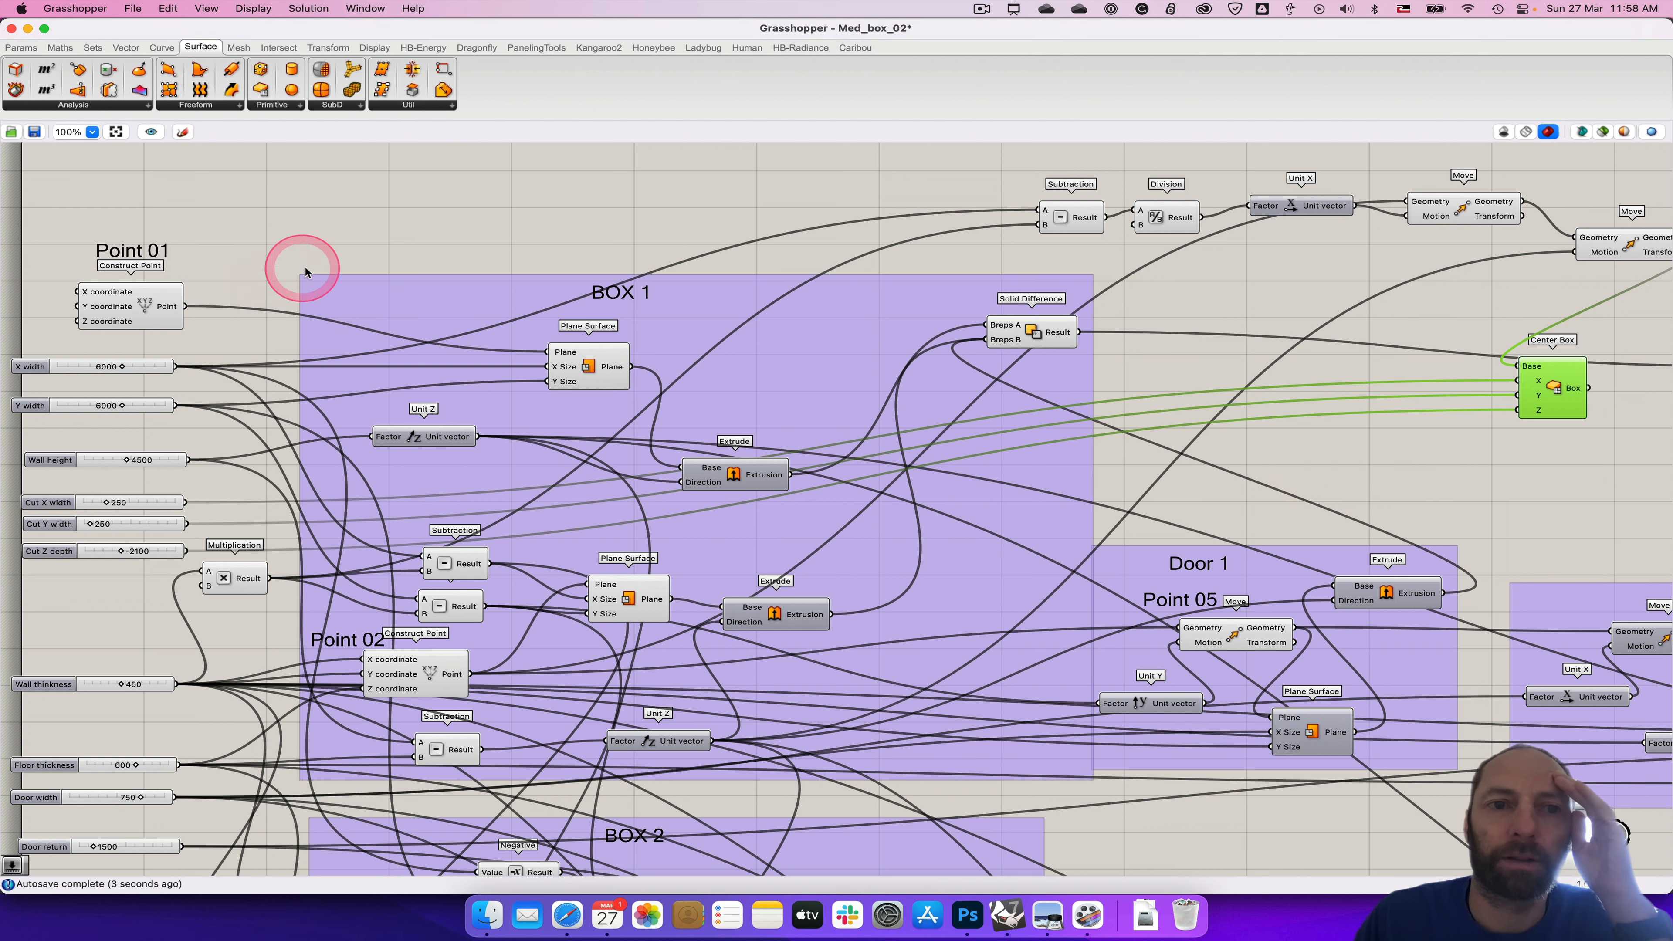
Step: Restore the side-by-side window layout and set Cut X width to 152 and Cut Y width to 816
{"action": "double_click", "coordinate": [977, 33]}
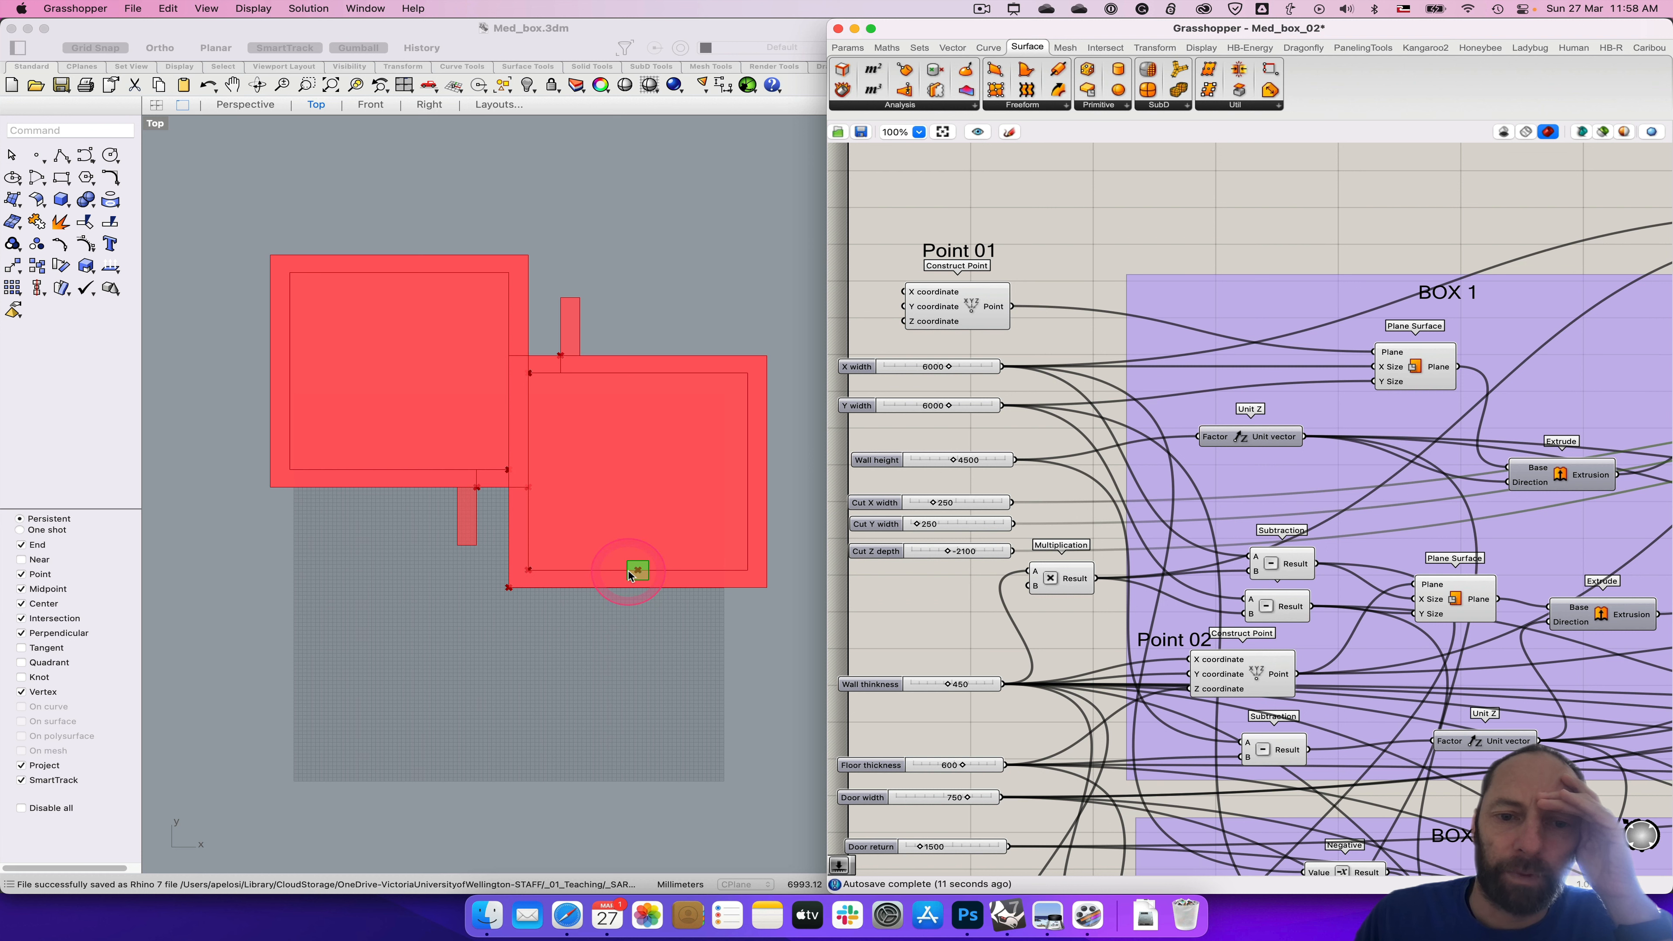
{"action": "scroll", "coordinate": [639, 598], "scroll_direction": "up", "scroll_amount": 4}
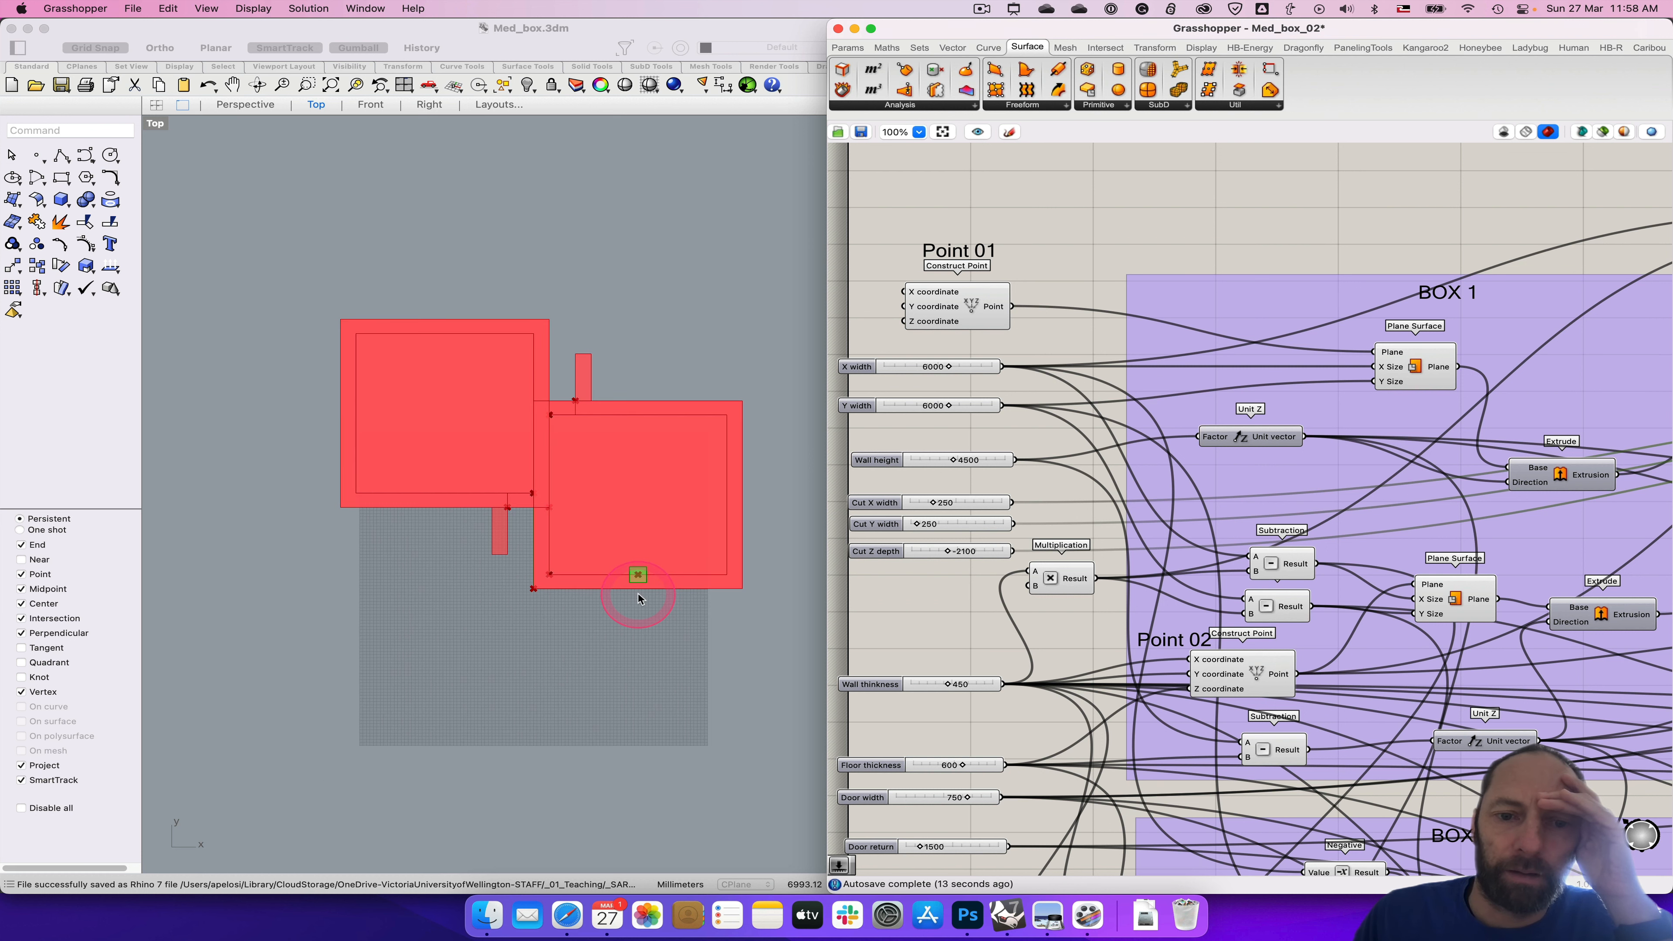
{"action": "scroll", "coordinate": [637, 598], "scroll_direction": "up", "scroll_amount": 2}
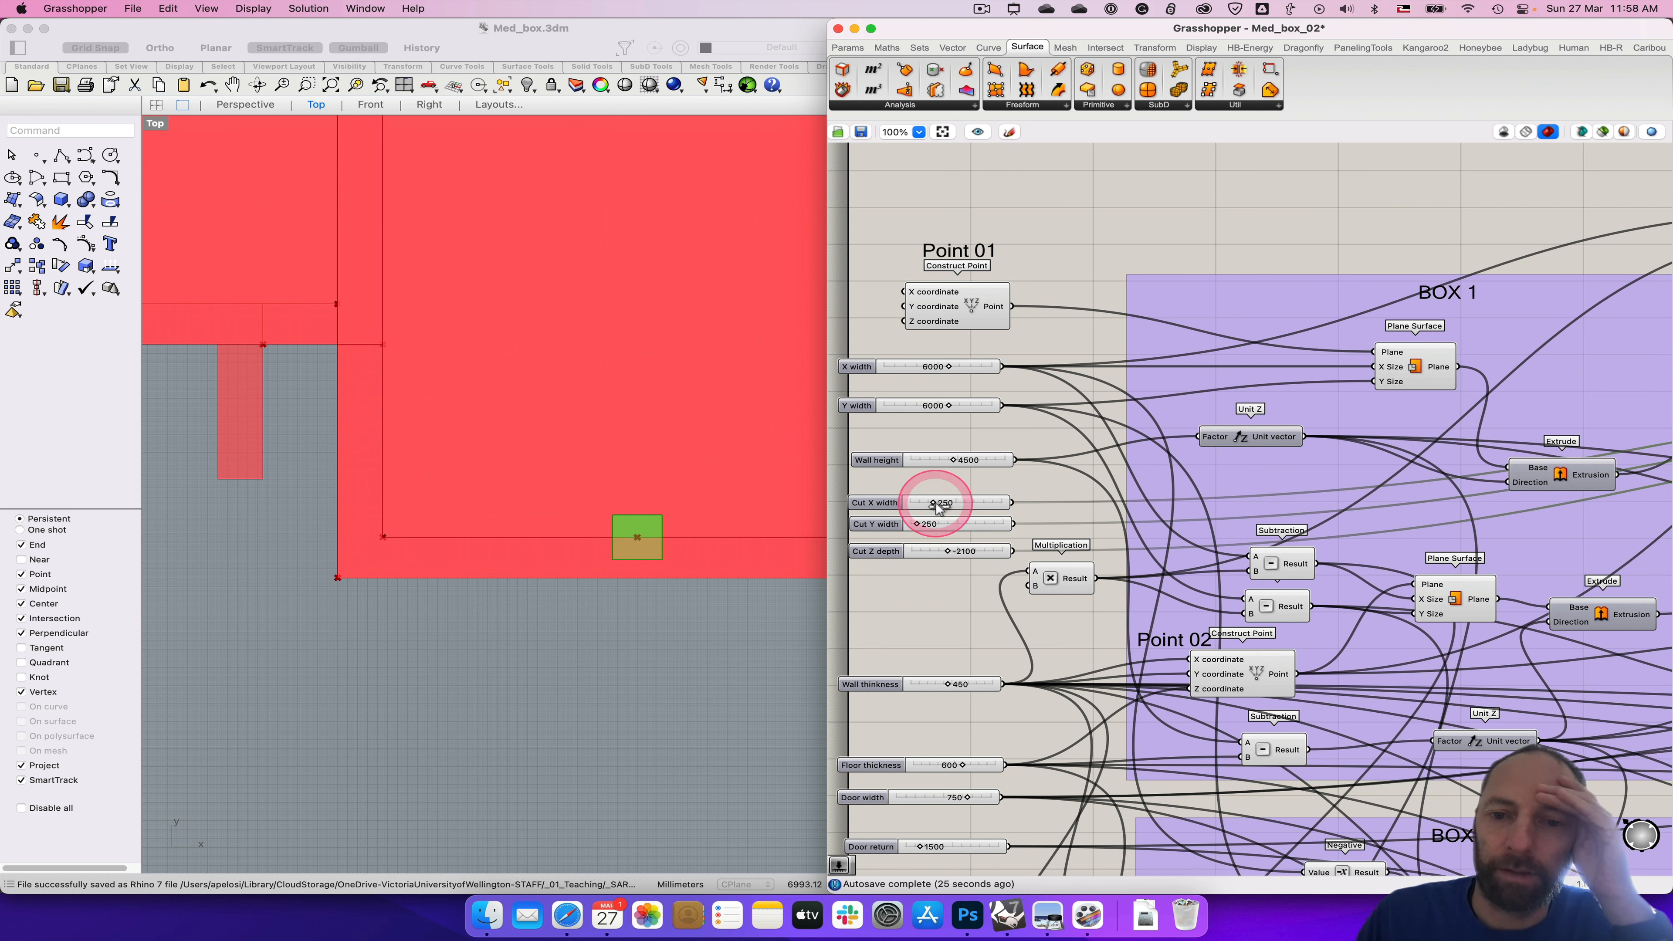
{"action": "left_click_drag", "start_coordinate": [935, 506], "coordinate": [929, 504]}
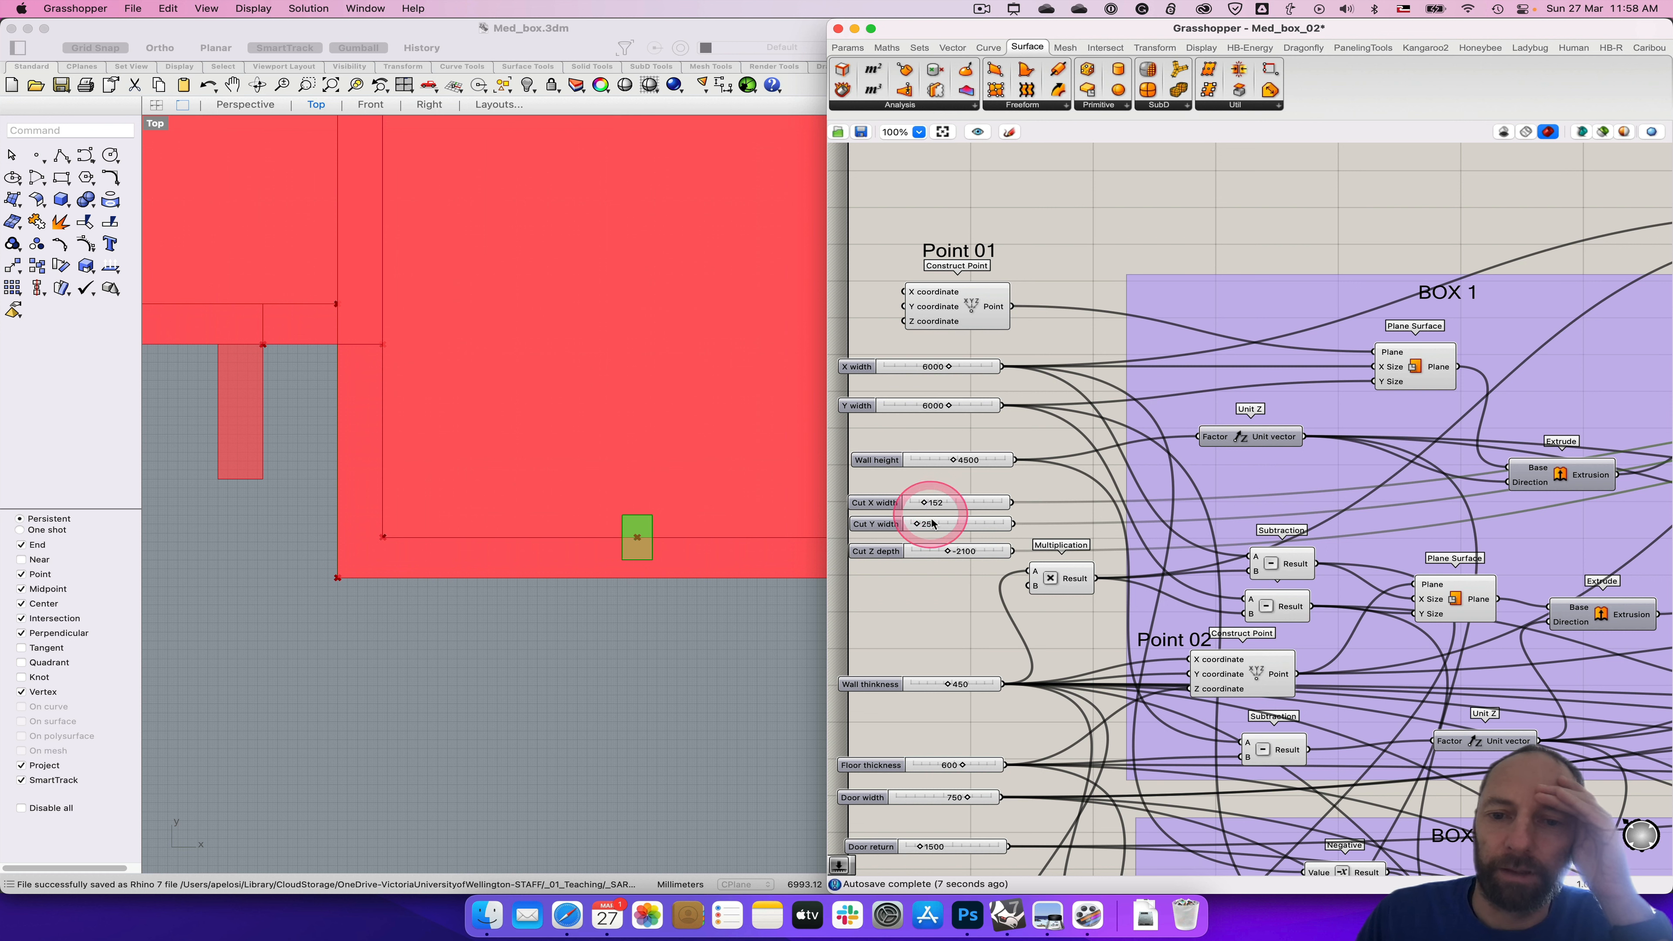
{"action": "left_click_drag", "start_coordinate": [919, 528], "coordinate": [930, 534]}
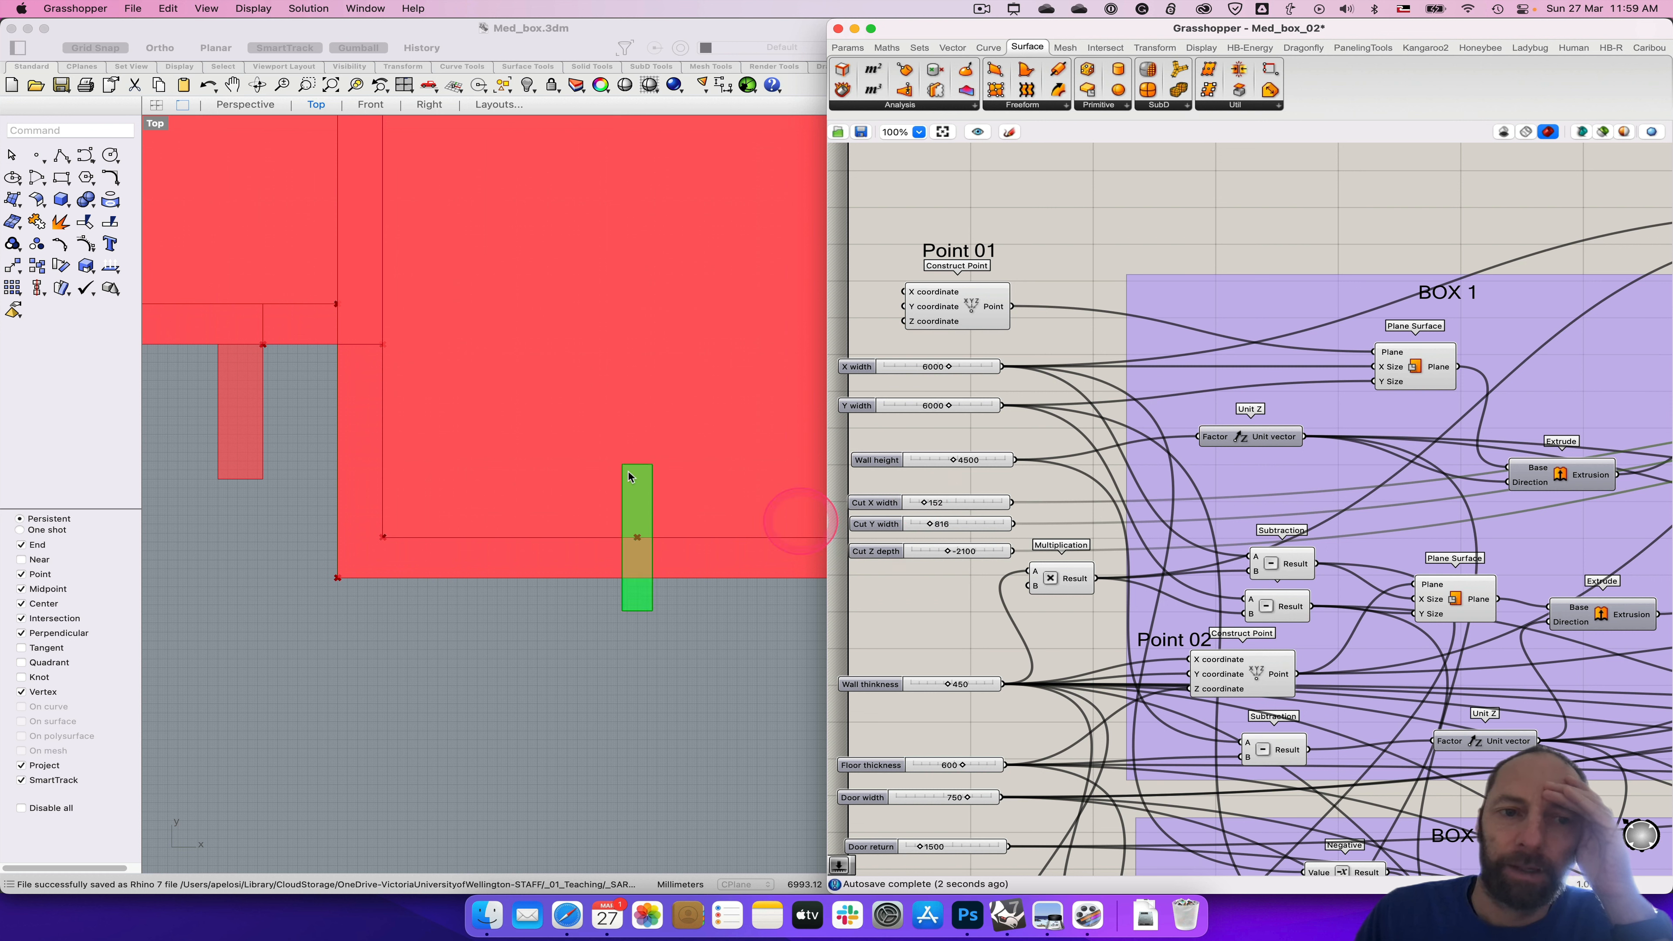
Step: Switch Rhino to the four-viewport layout to check the cutting box from the front and side, and select the Cut X width slider
{"action": "double_click", "coordinate": [158, 124]}
{"action": "left_click", "coordinate": [494, 563]}
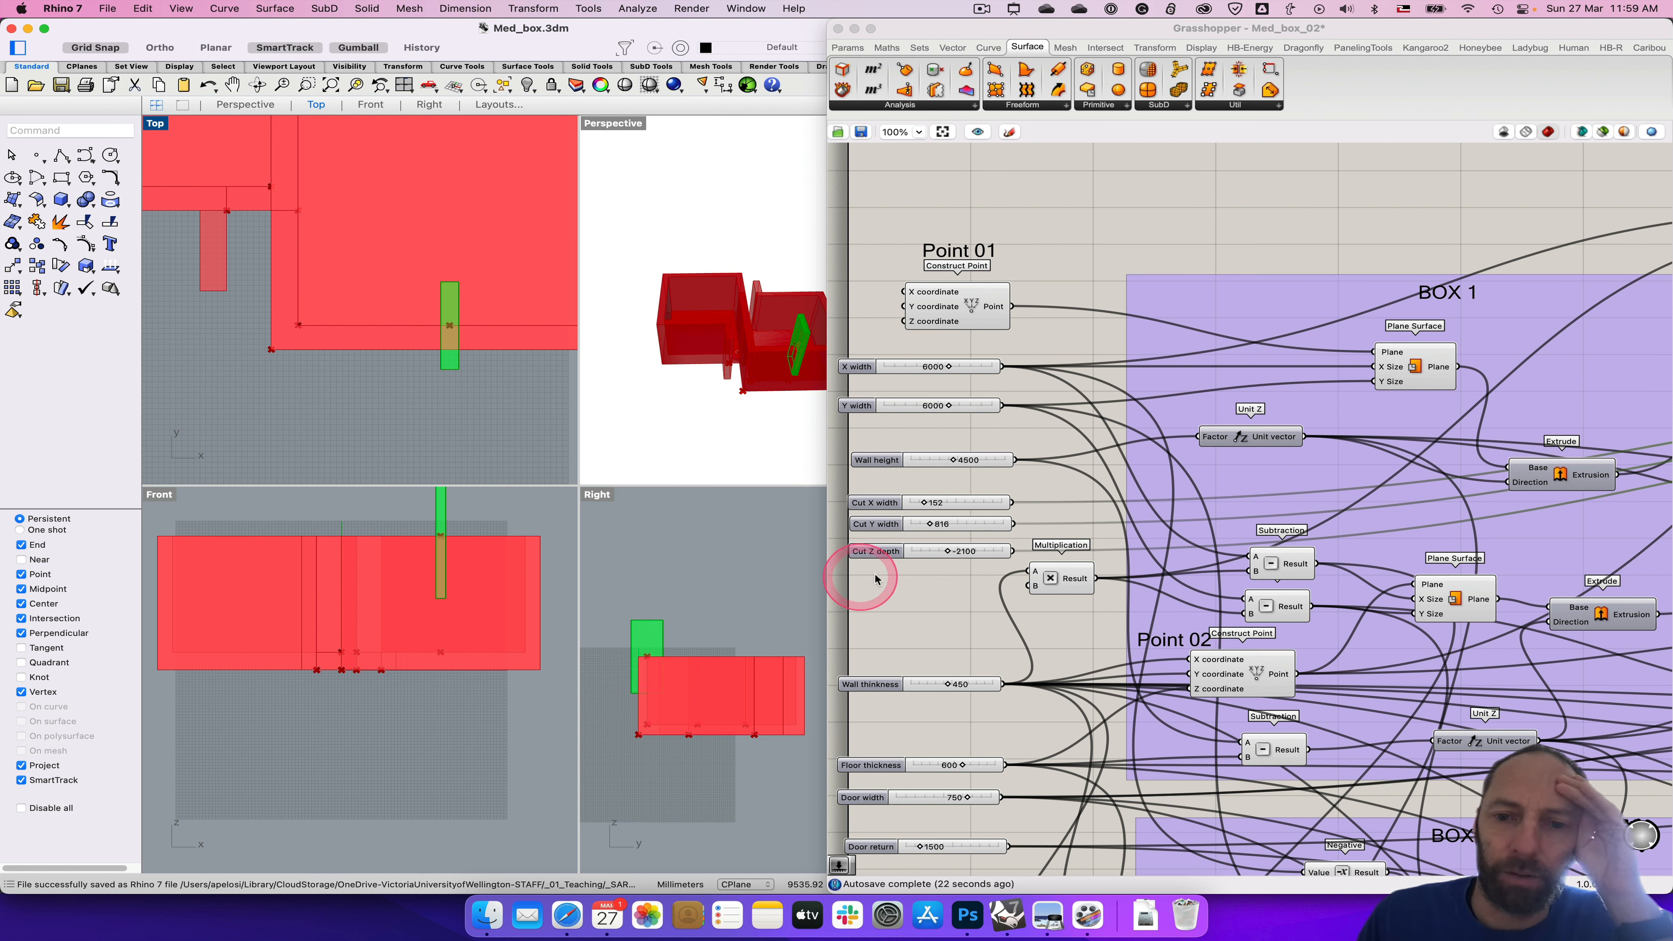
{"action": "left_click", "coordinate": [972, 506]}
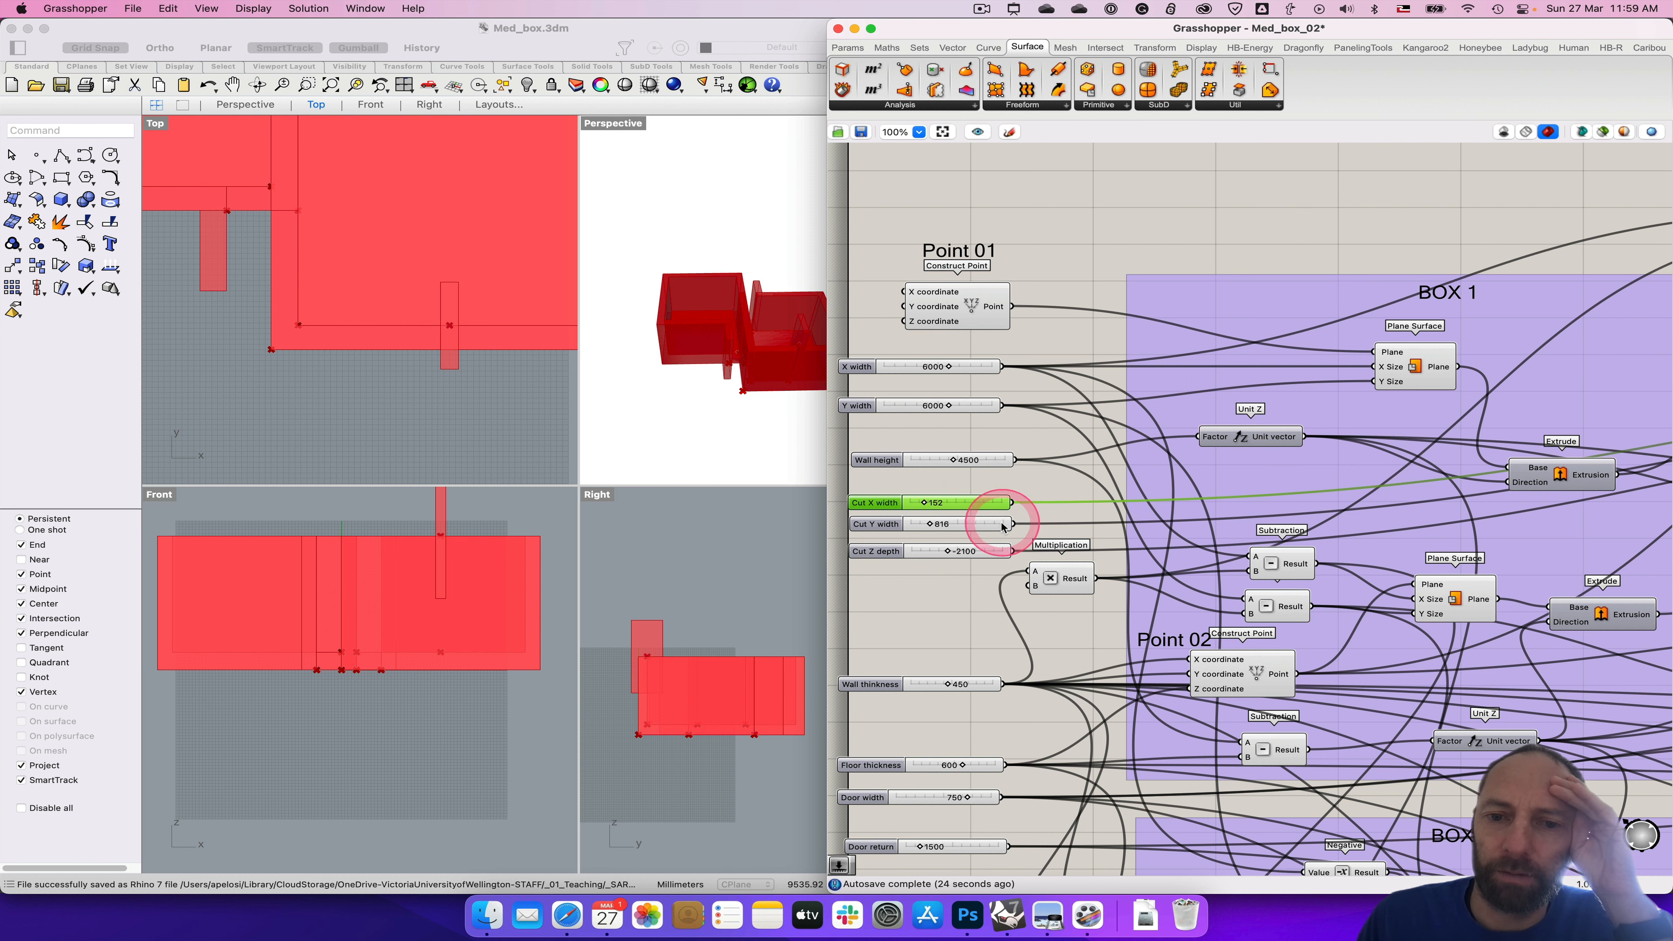
Step: Move the Center Box component directly beneath the last Move component, making room on its input side
{"action": "scroll", "coordinate": [988, 537], "scroll_direction": "right", "scroll_amount": 5}
{"action": "scroll", "coordinate": [988, 537], "scroll_direction": "up", "scroll_amount": 2}
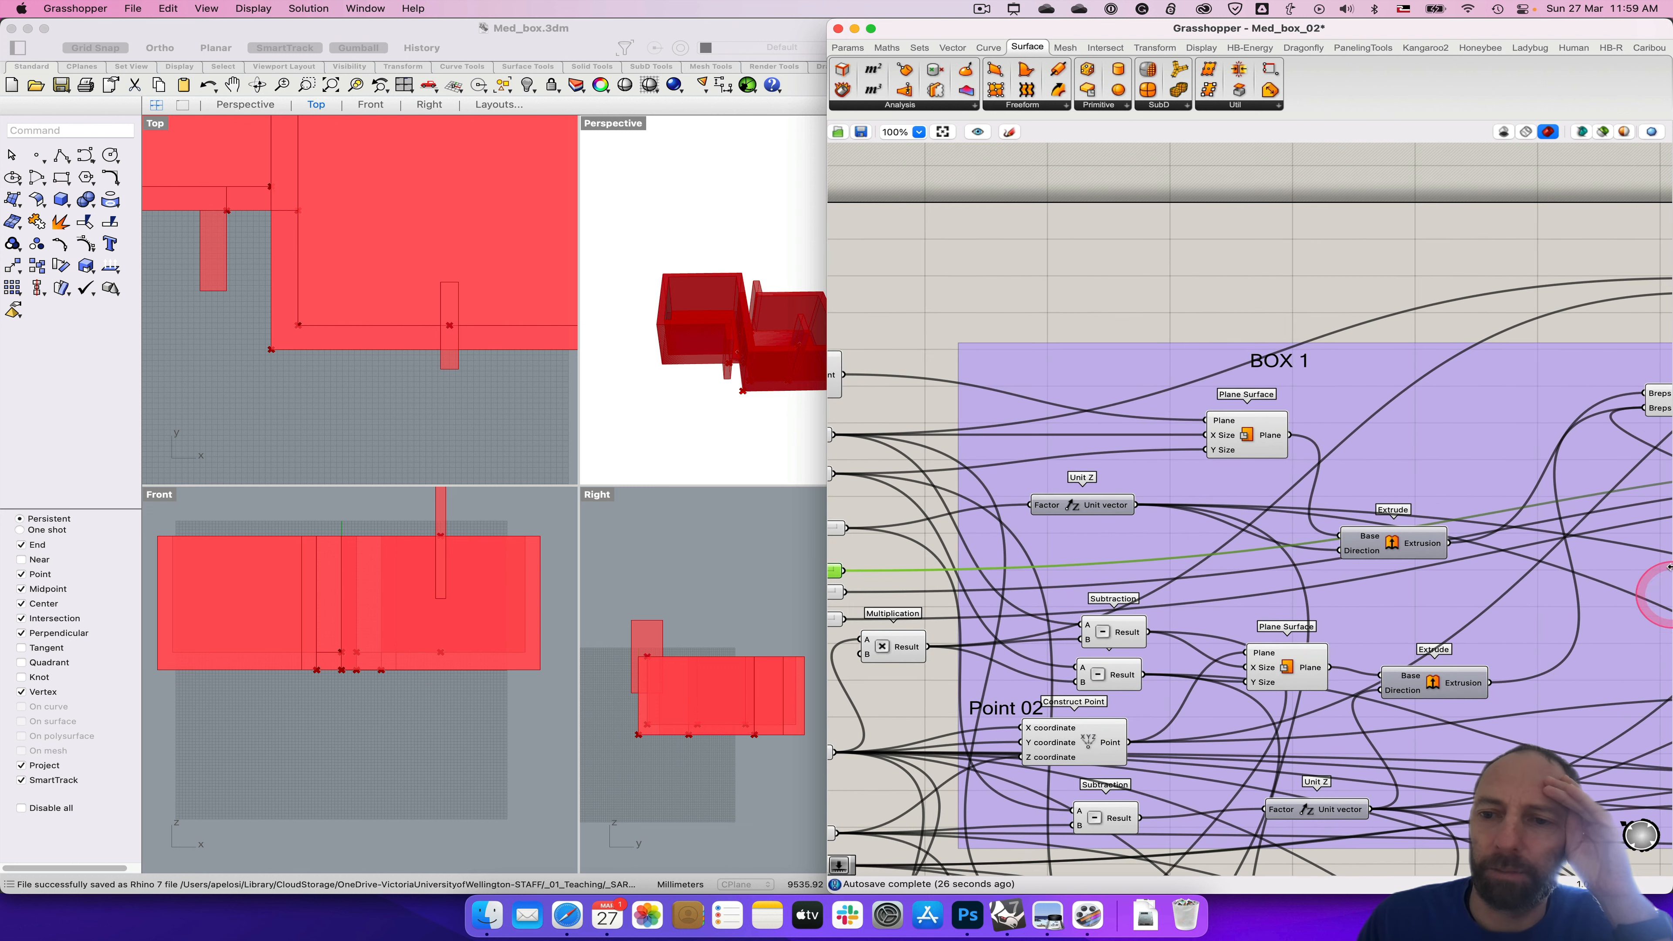
{"action": "scroll", "coordinate": [1438, 541], "scroll_direction": "down", "scroll_amount": 3}
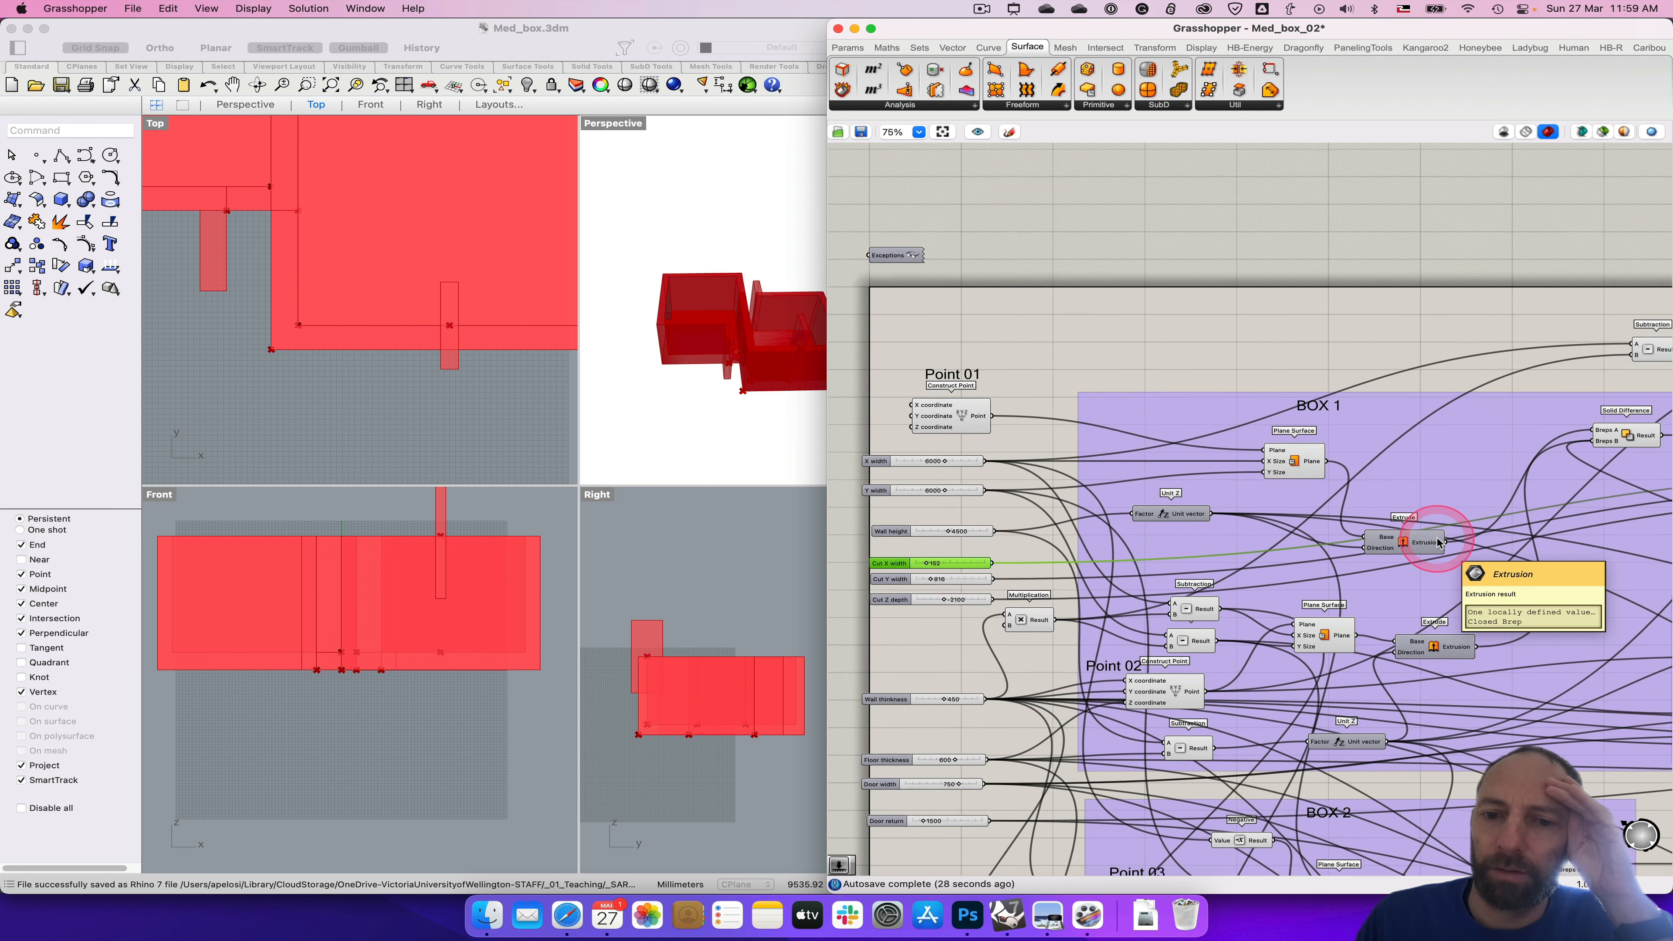
{"action": "scroll", "coordinate": [1439, 541], "scroll_direction": "down", "scroll_amount": 1}
{"action": "right_click_drag", "start_coordinate": [1496, 529], "coordinate": [965, 556]}
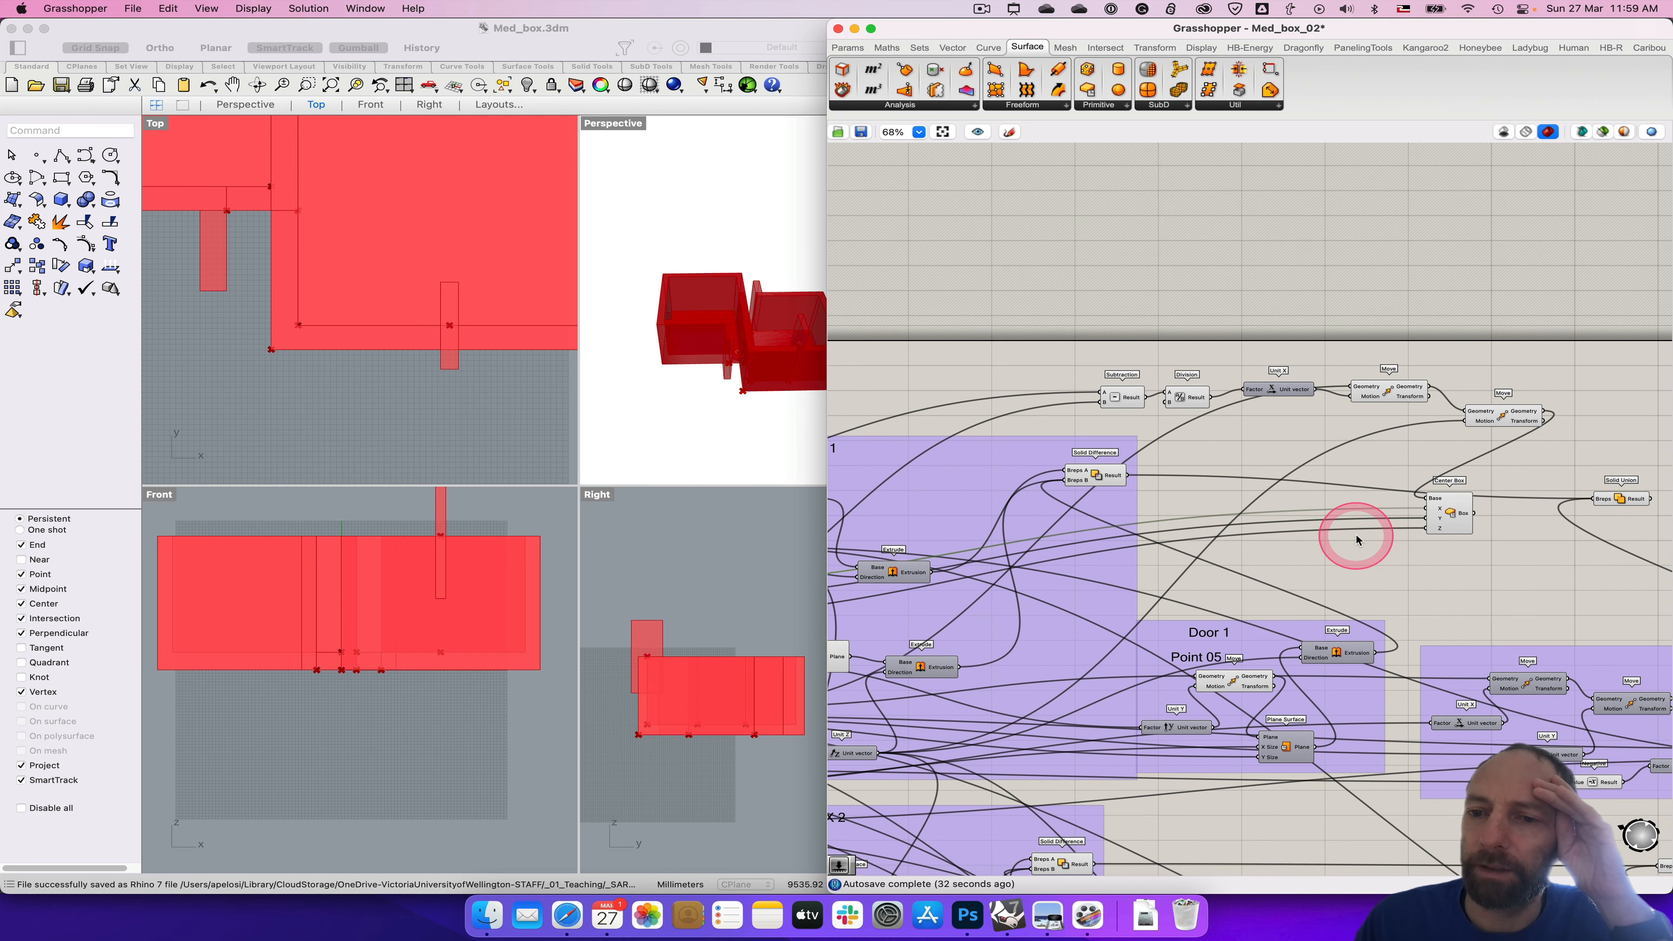
{"action": "left_click_drag", "start_coordinate": [1464, 504], "coordinate": [1513, 443]}
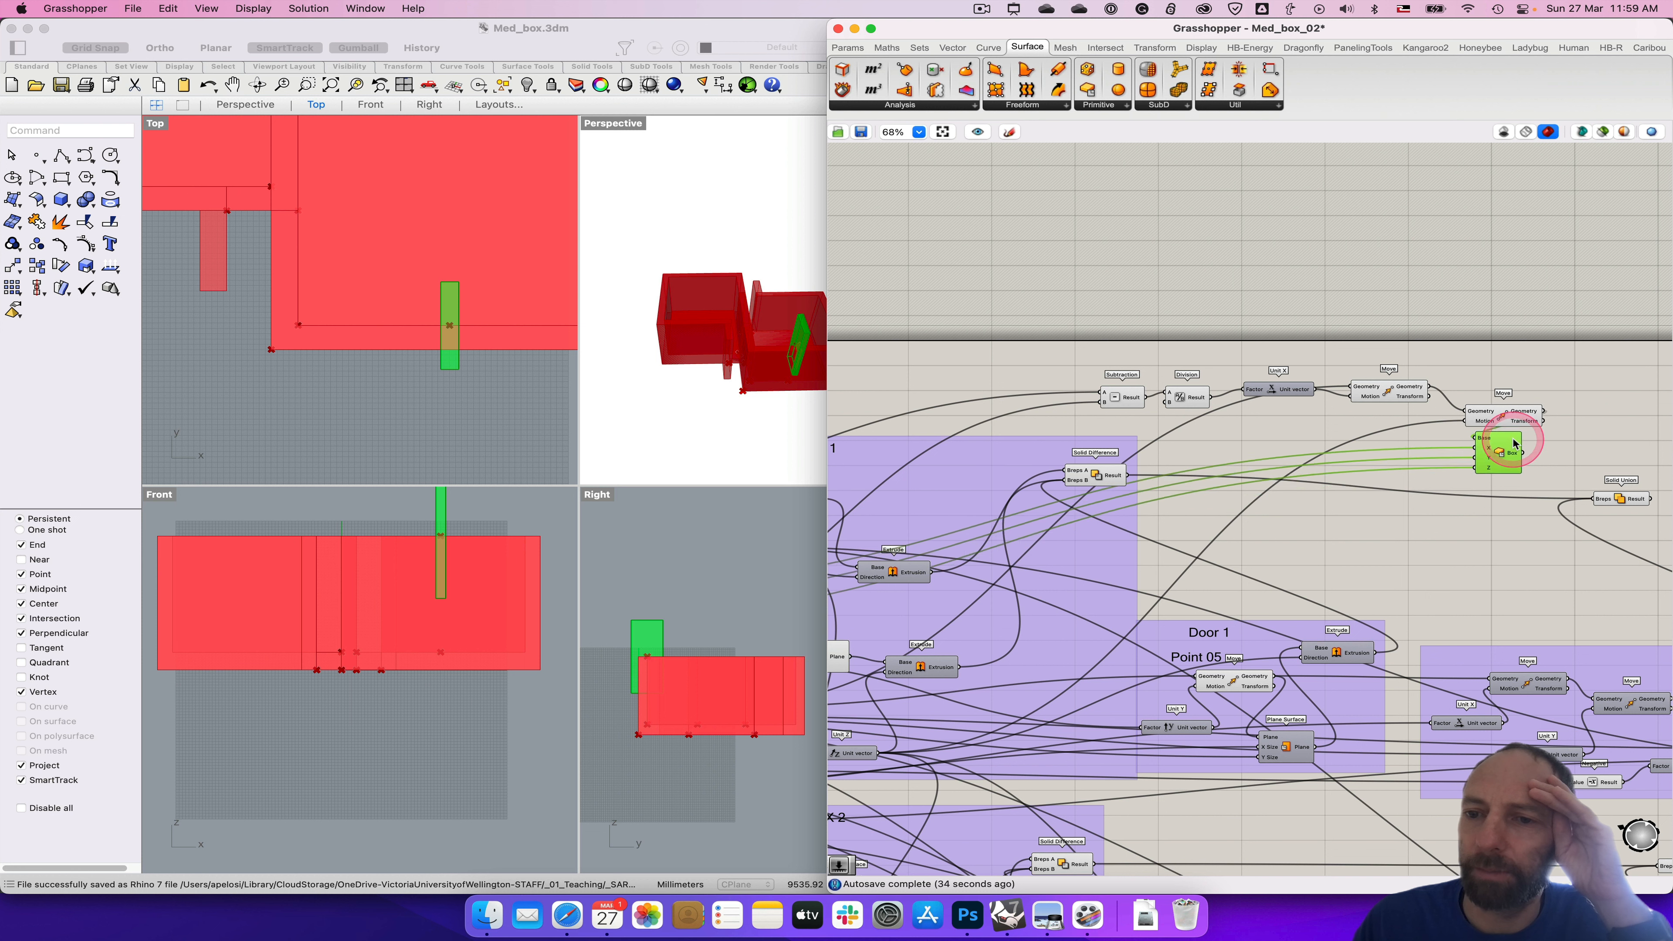
Step: Add a Division component below the Unit X component, ahead of the Center Box
{"action": "double_click", "coordinate": [1329, 426]}
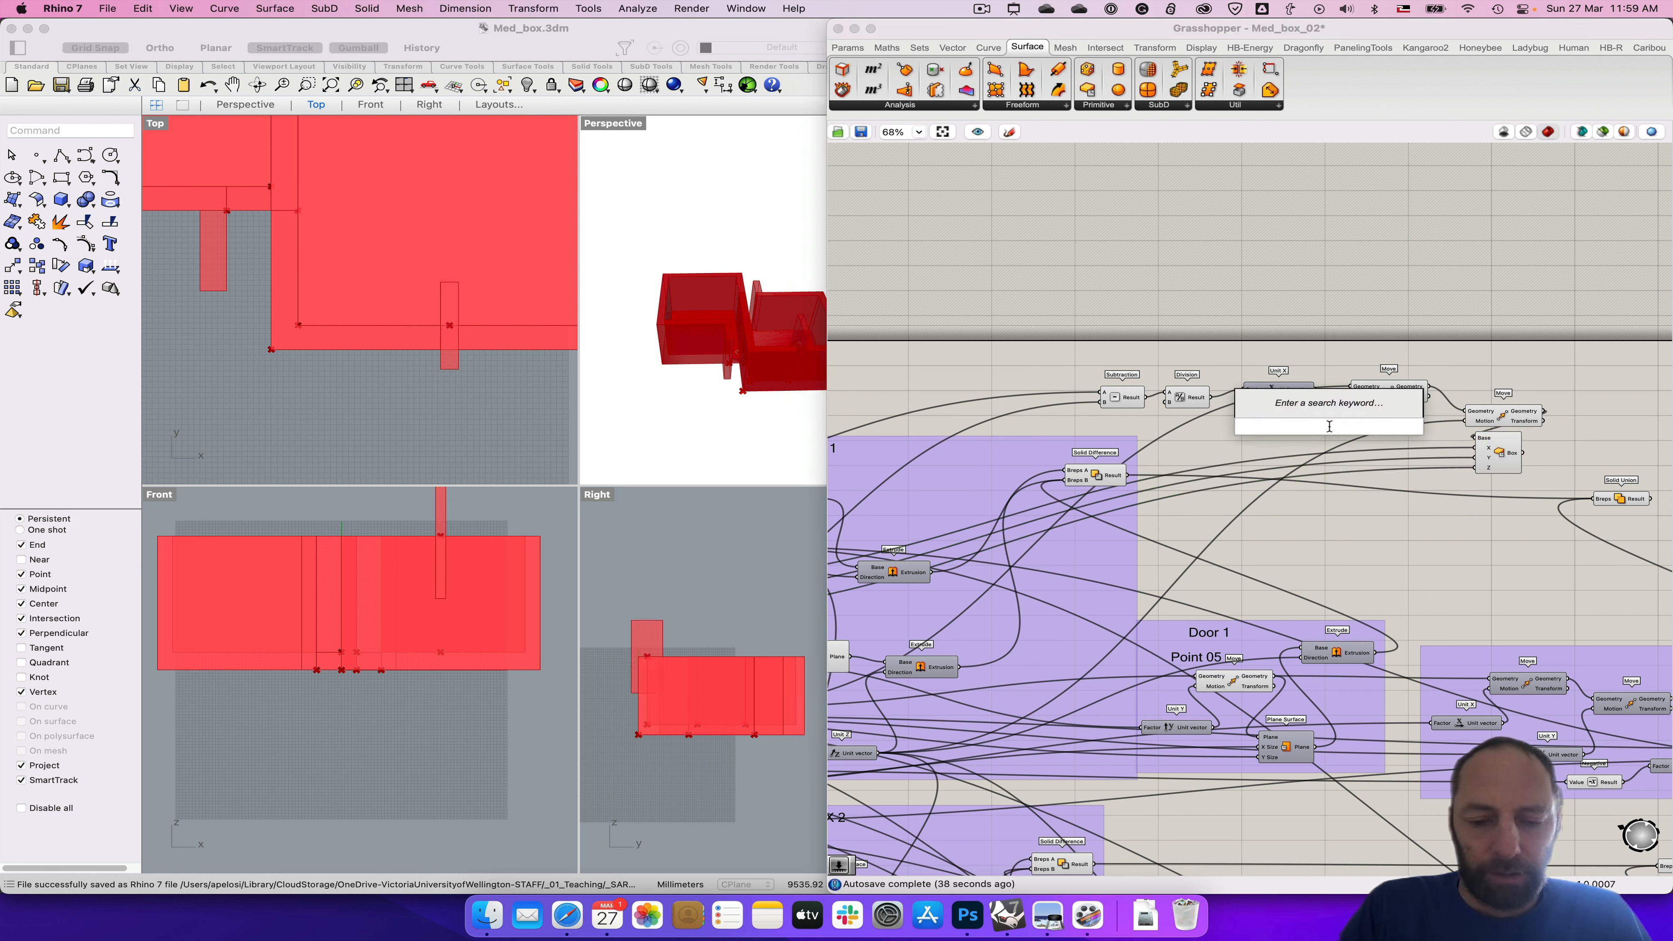
{"action": "type", "text": "/"}
{"action": "key", "text": "Return"}
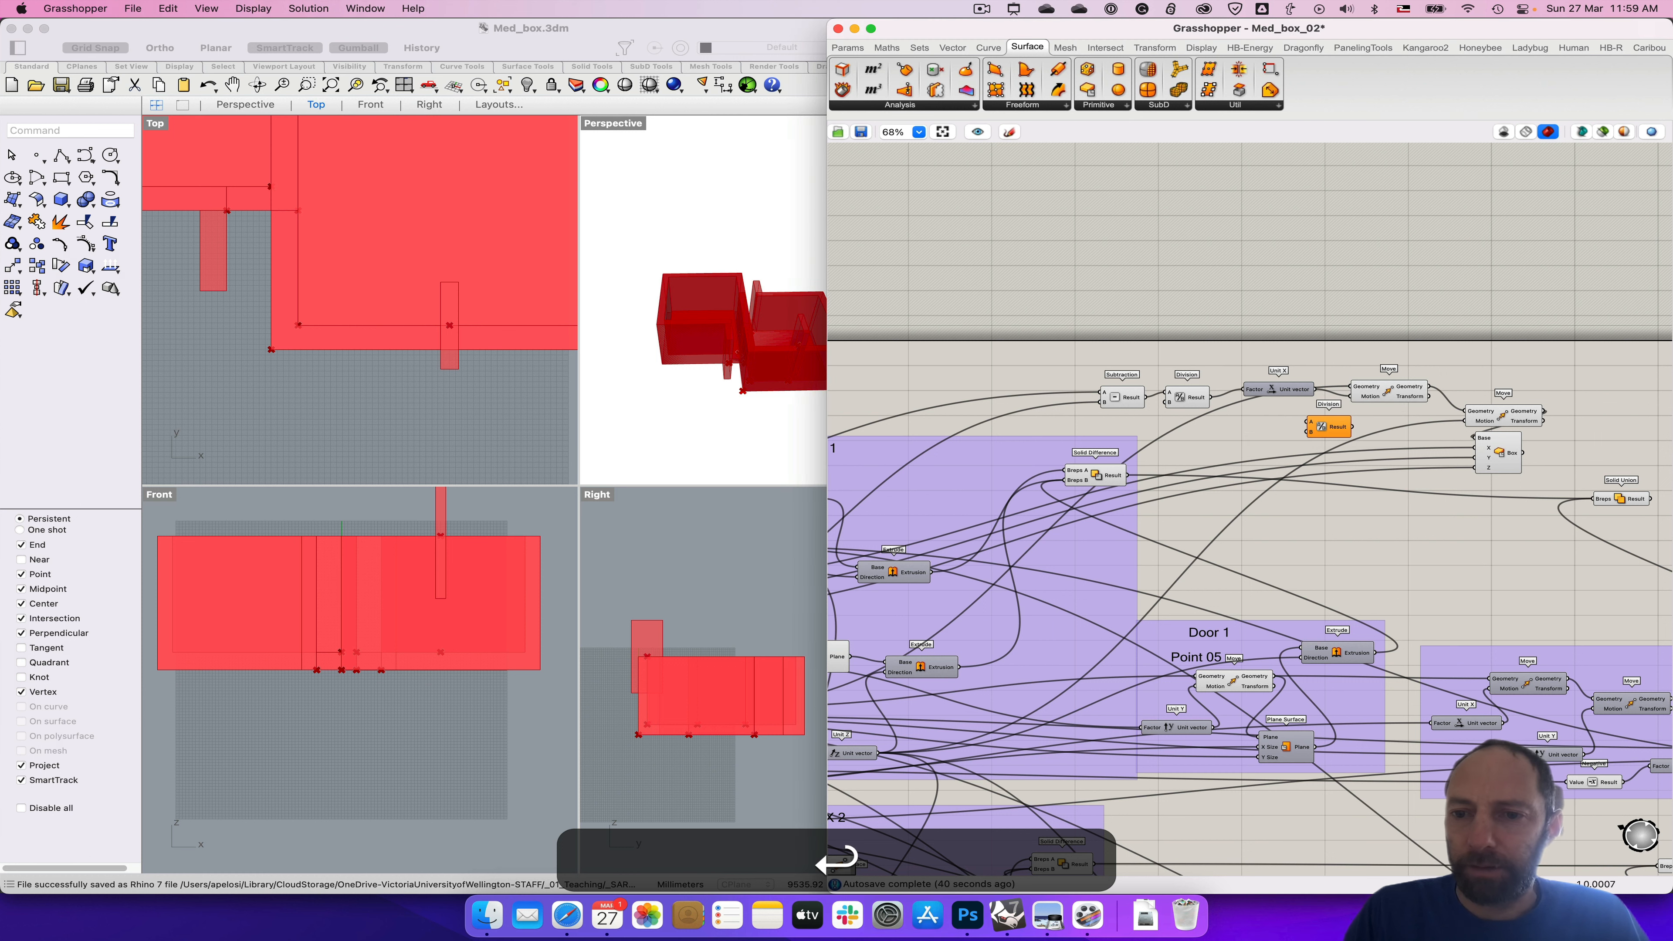
{"action": "scroll", "coordinate": [1307, 432], "scroll_direction": "up", "scroll_amount": 5}
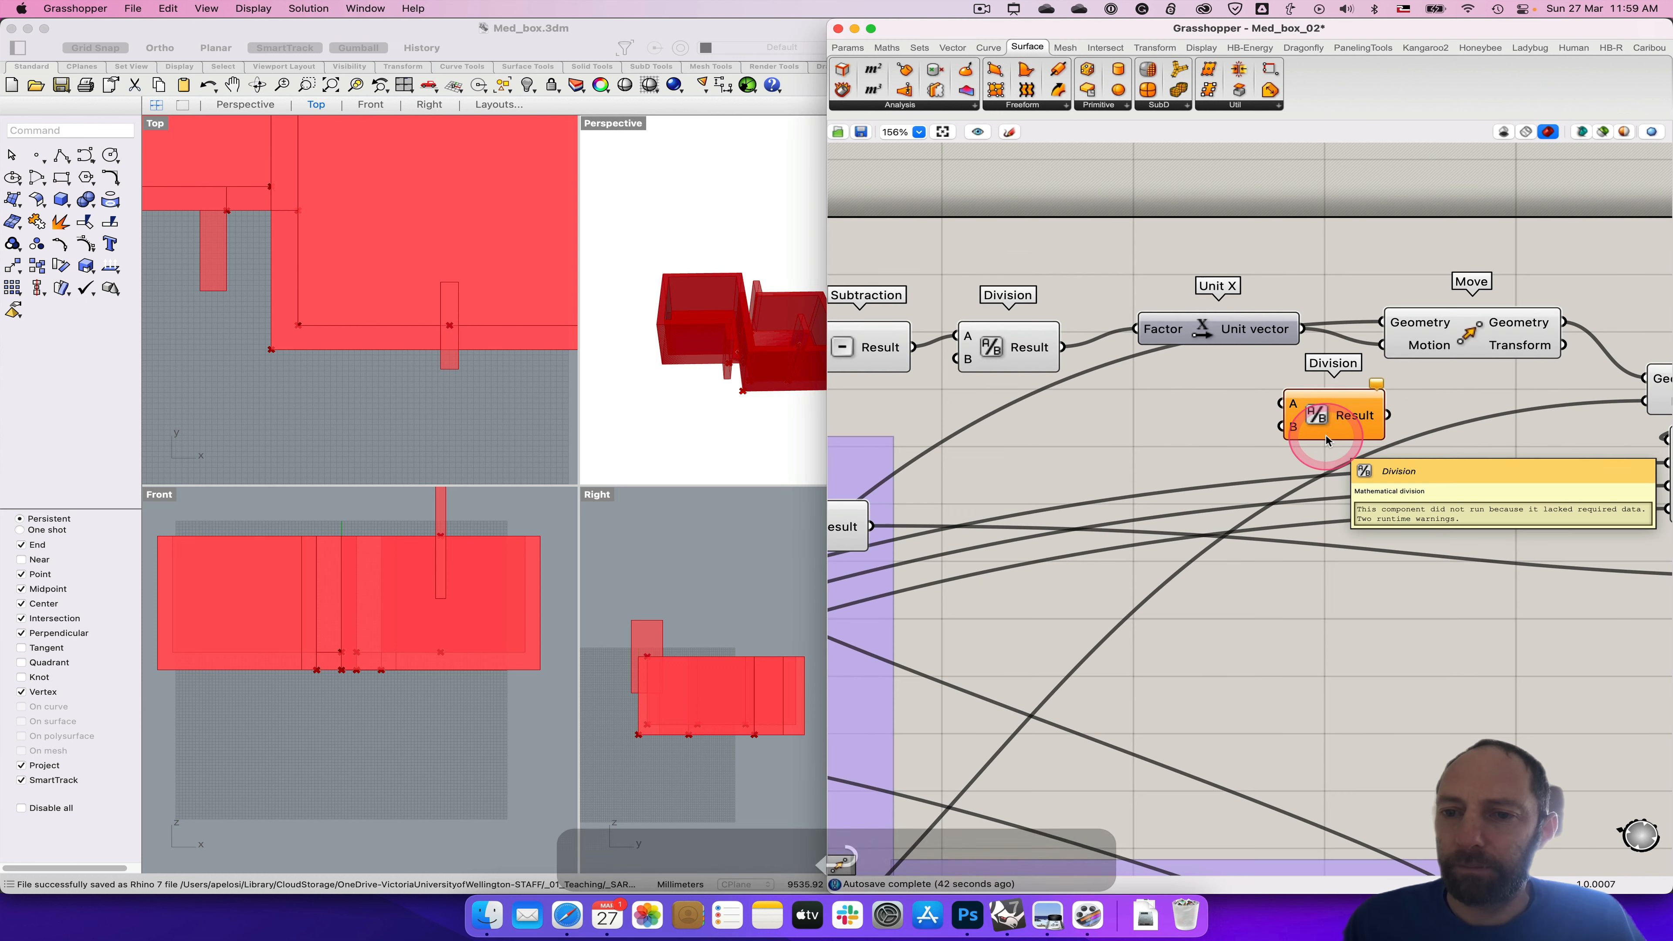
Step: Set the B input of the new Division component to 2
{"action": "right_click", "coordinate": [1284, 428]}
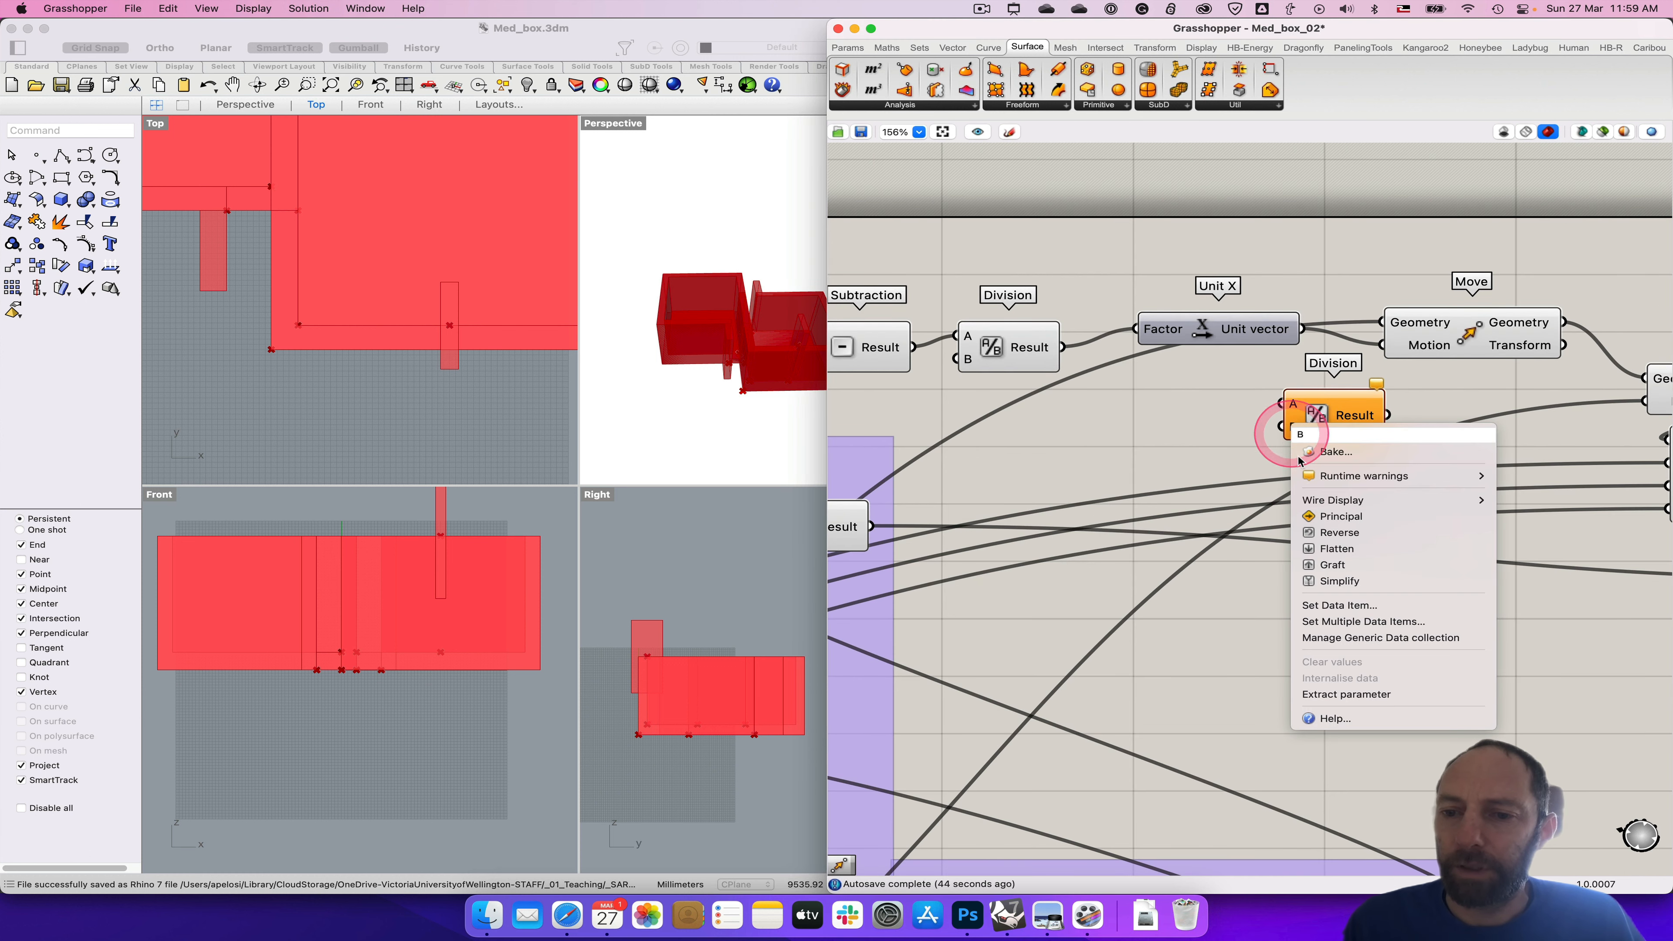
{"action": "left_click", "coordinate": [1333, 604]}
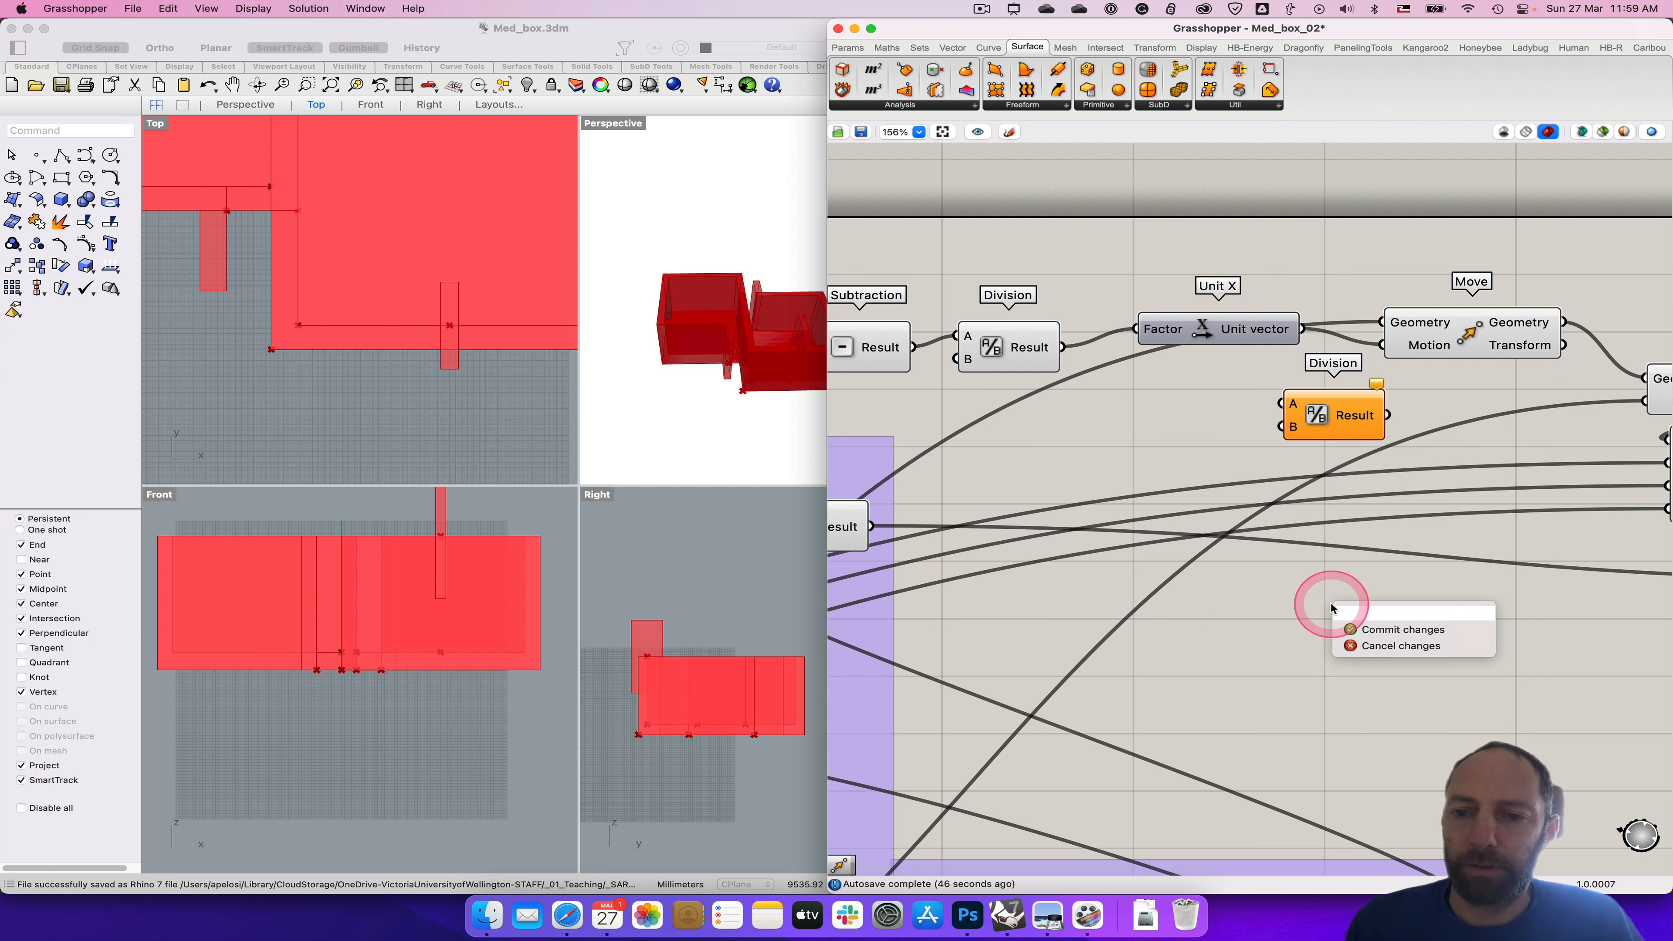
{"action": "type", "text": "2"}
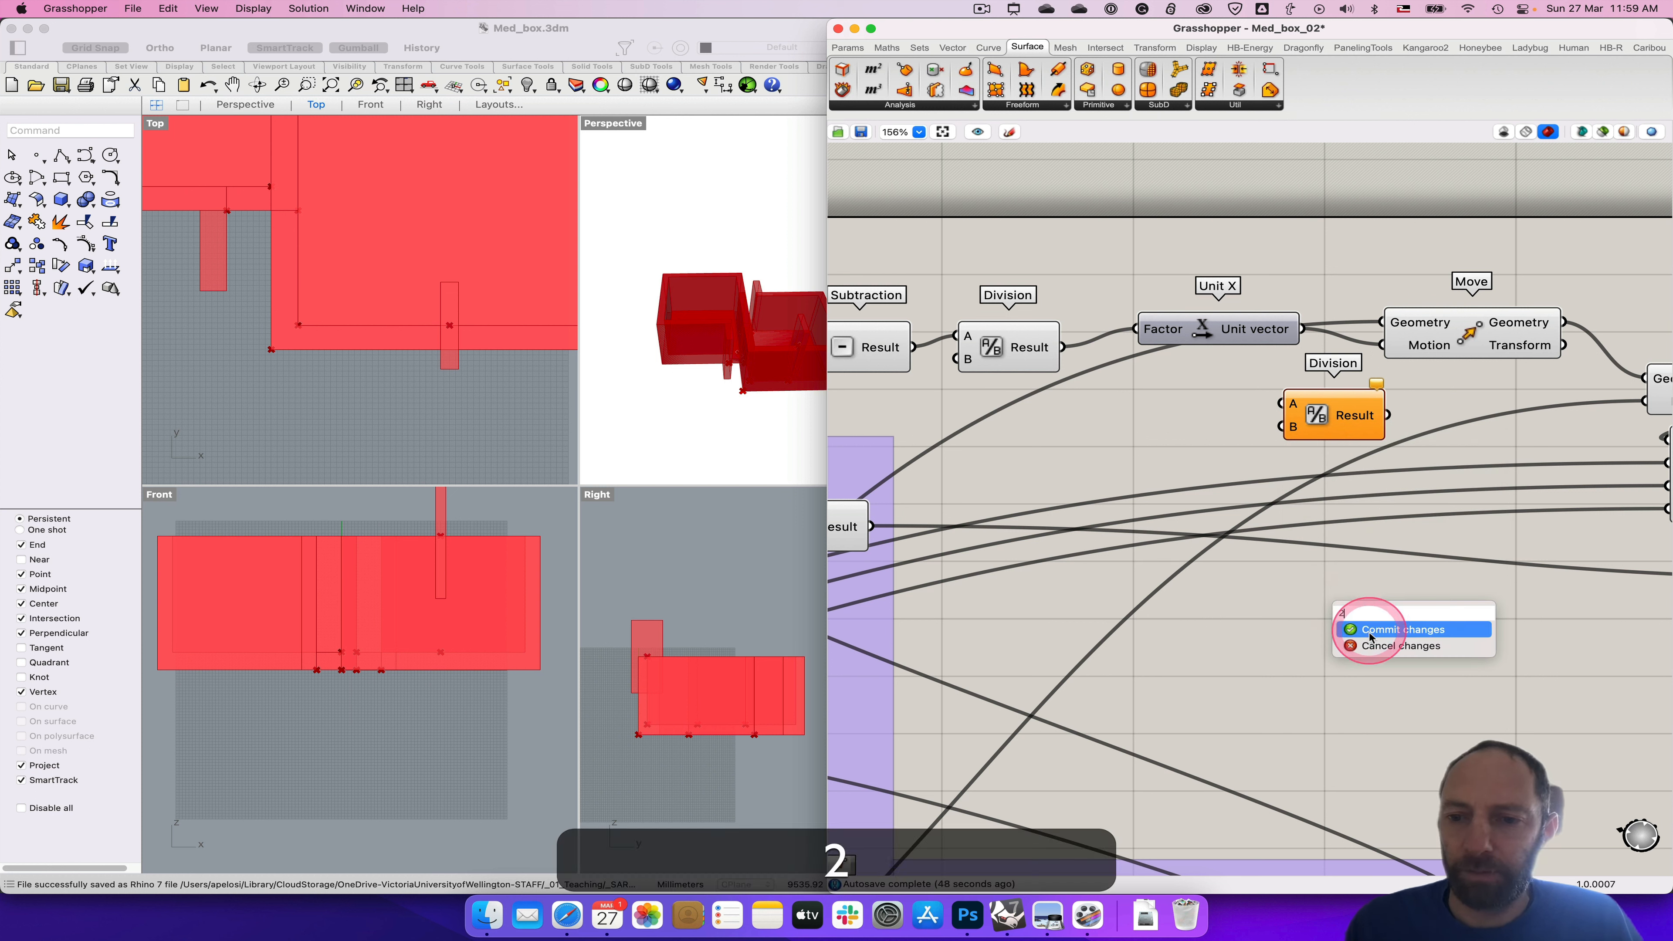
{"action": "left_click", "coordinate": [1370, 630]}
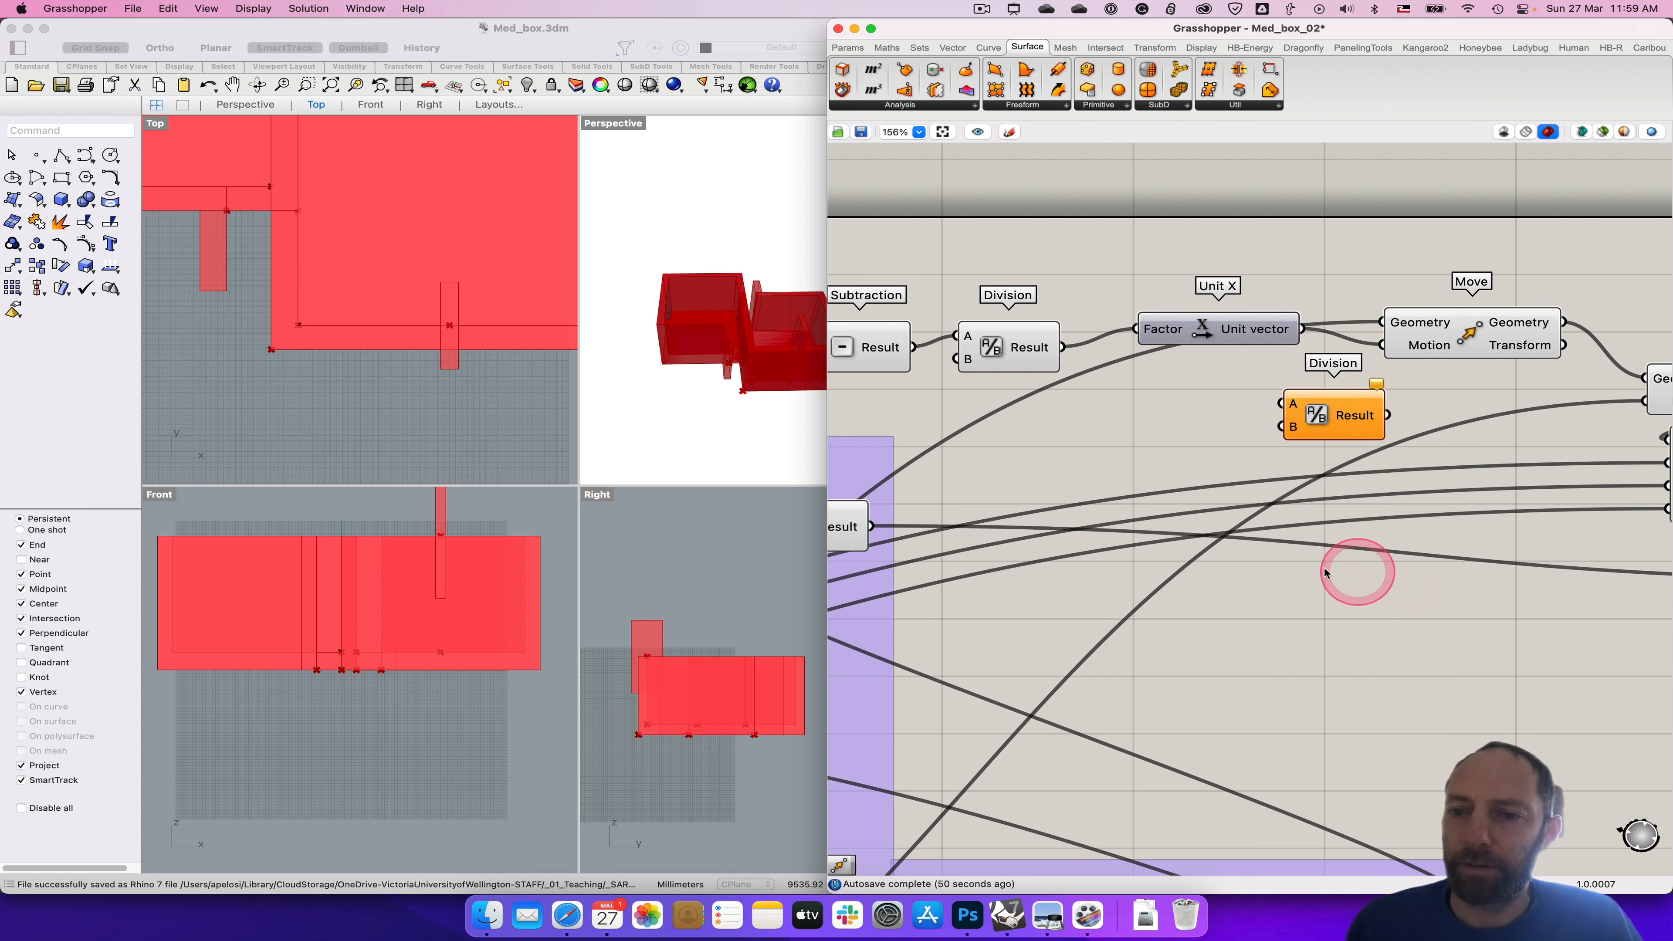
Step: Feed the Cut X width slider into the new Division's A input and its result into the Center Box X input
{"action": "scroll", "coordinate": [1276, 636], "scroll_direction": "down", "scroll_amount": 3}
{"action": "scroll", "coordinate": [1275, 636], "scroll_direction": "left", "scroll_amount": 10}
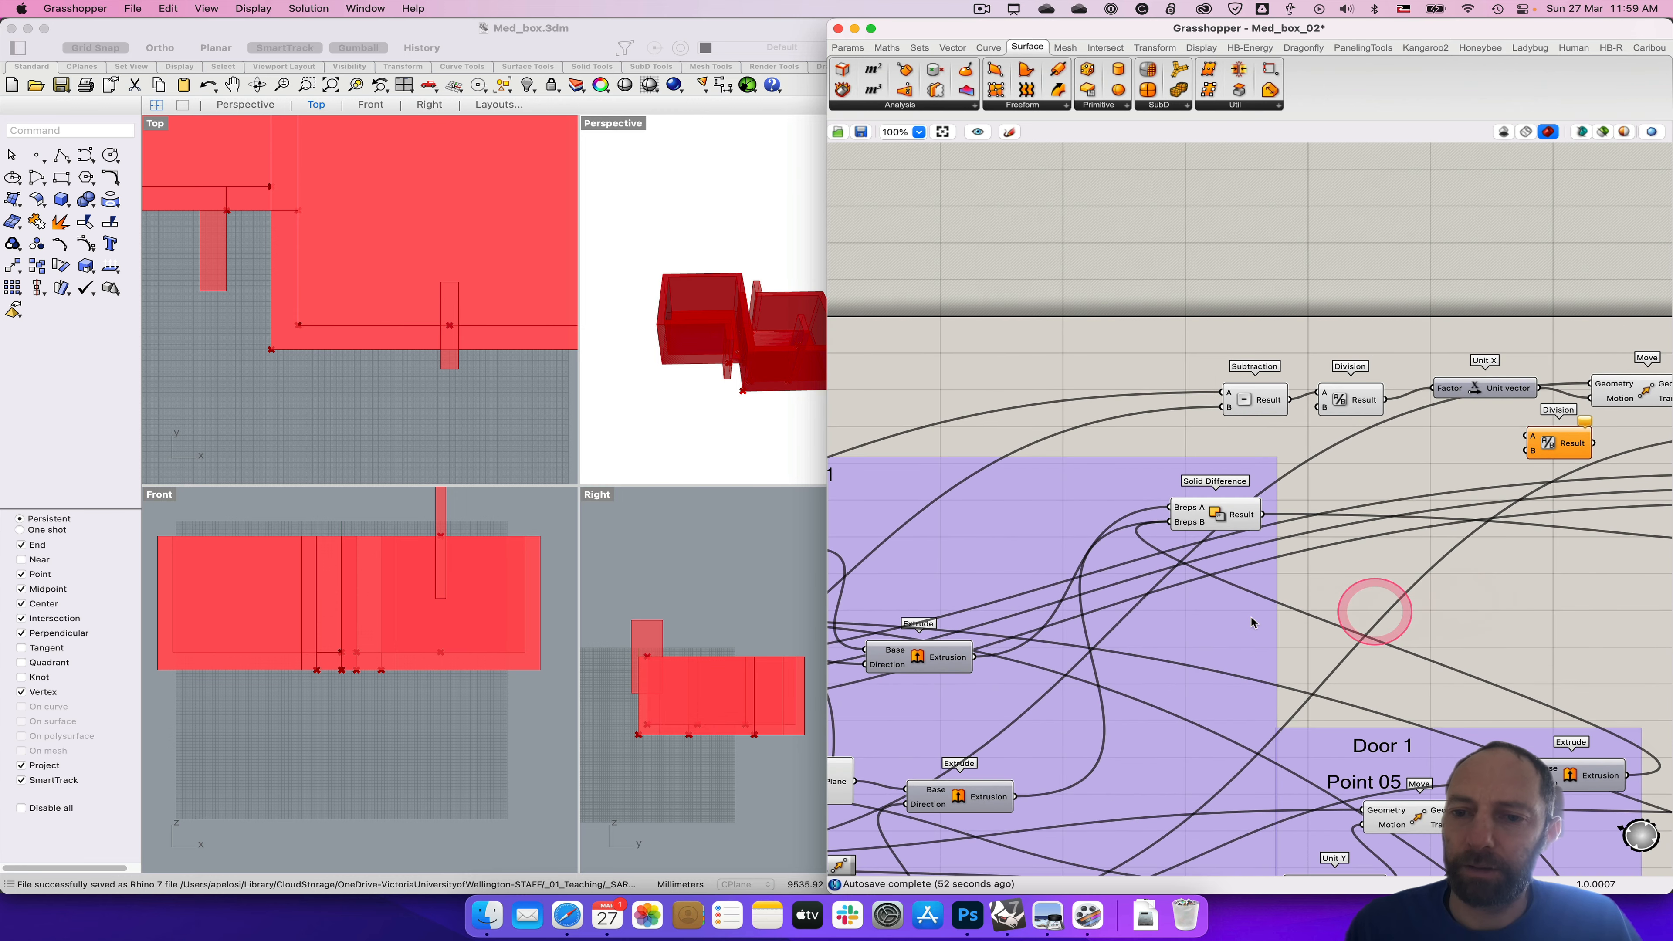
{"action": "scroll", "coordinate": [1185, 587], "scroll_direction": "left", "scroll_amount": 5}
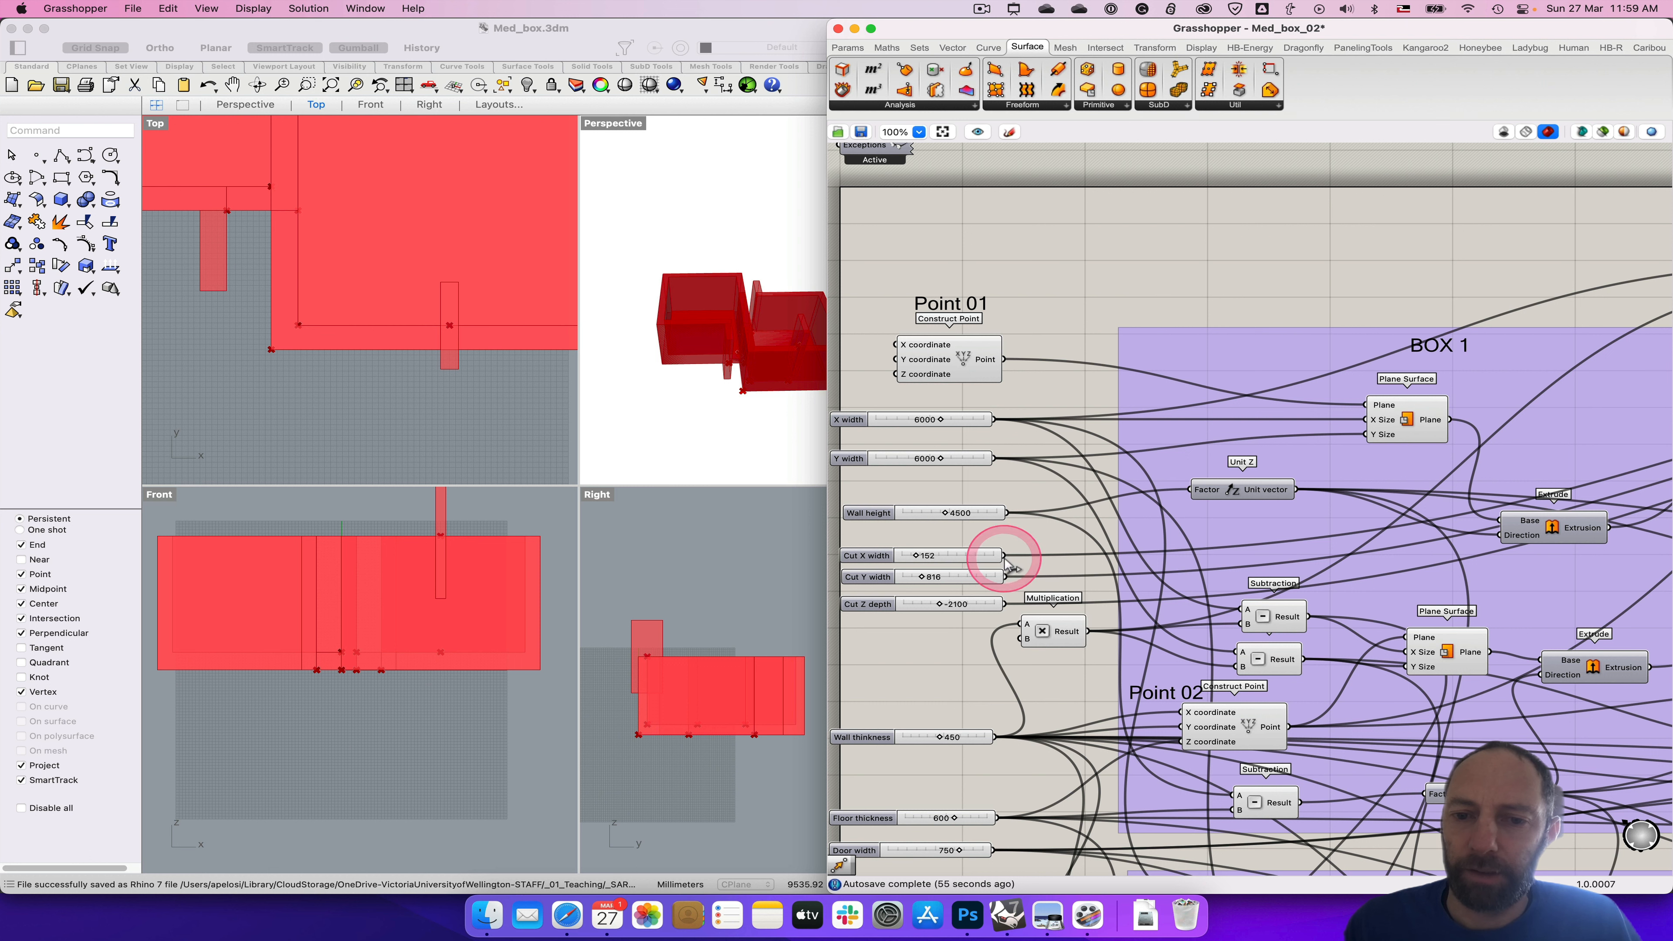
{"action": "left_click_drag", "start_coordinate": [1002, 557], "coordinate": [1529, 306]}
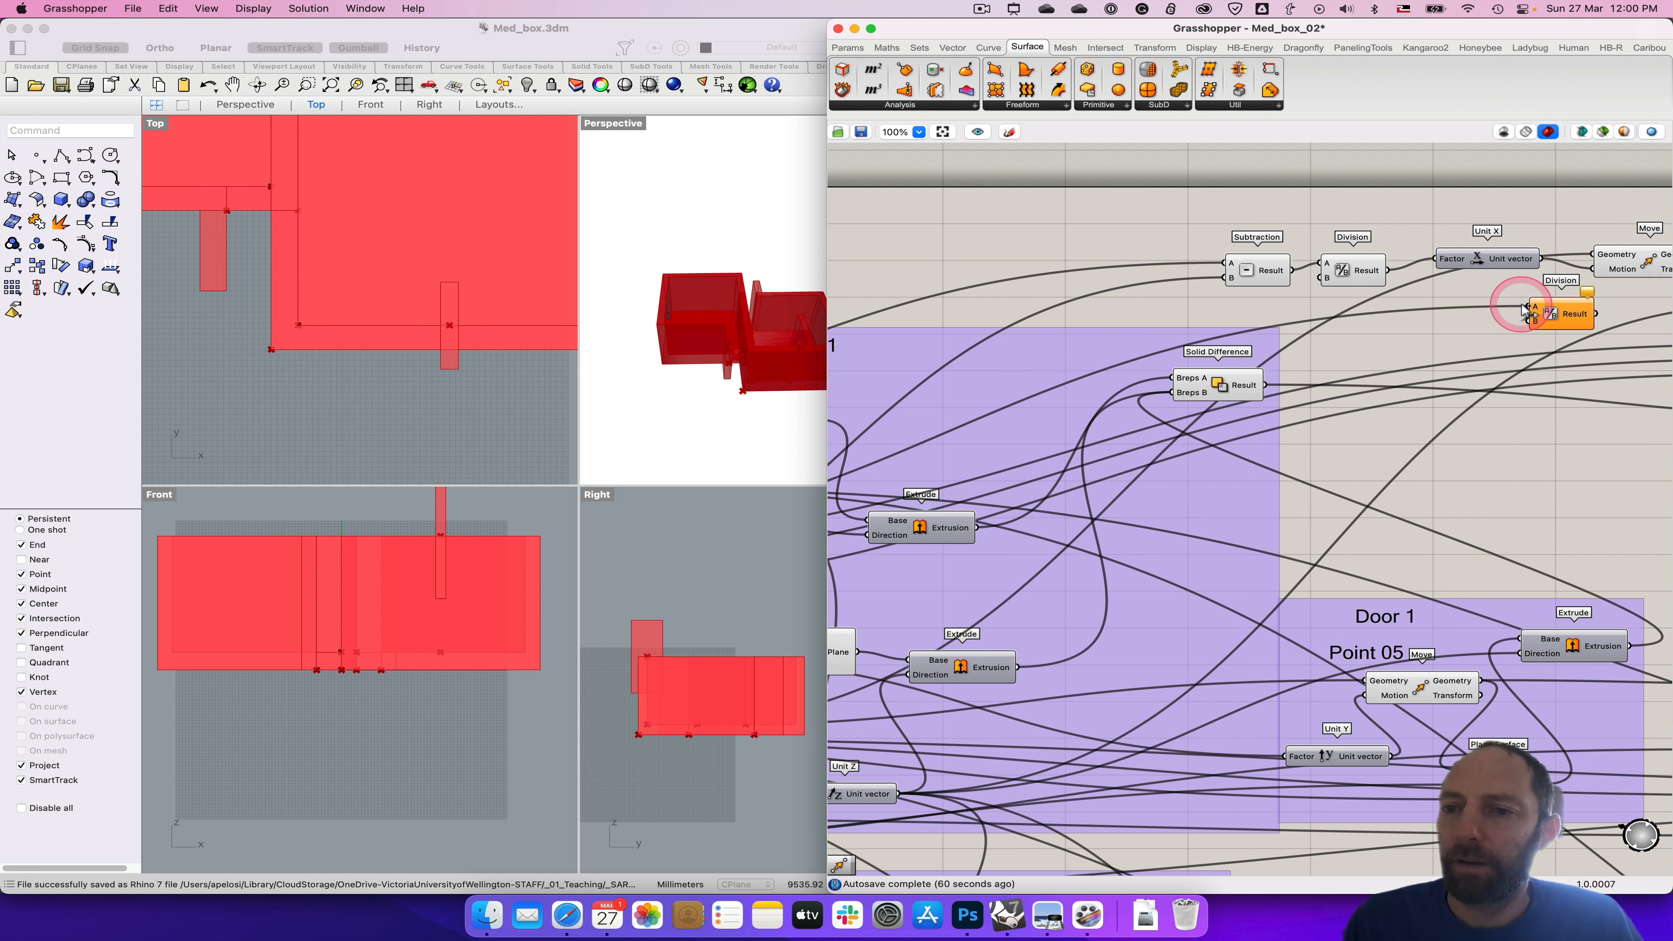
{"action": "scroll", "coordinate": [1577, 385], "scroll_direction": "right", "scroll_amount": 10}
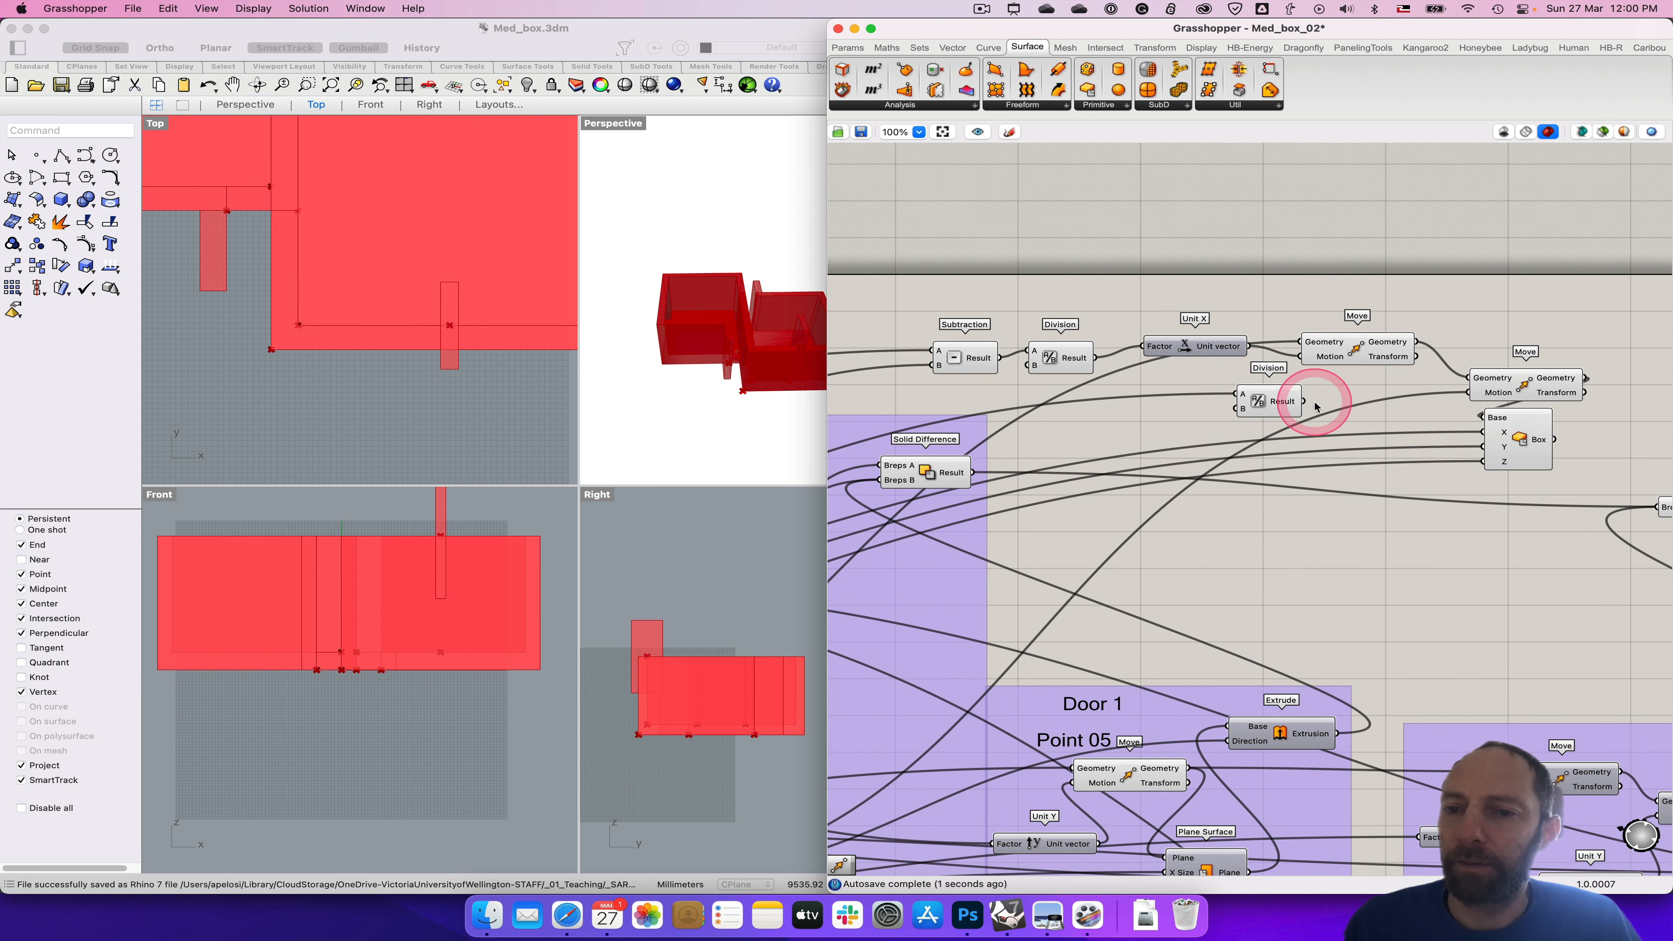
{"action": "left_click_drag", "start_coordinate": [1305, 409], "coordinate": [1483, 433]}
Step: Switch to the Medbox Layout drawing in Photoshop and measure the width of the grey vertical slot
{"action": "scroll", "coordinate": [1217, 512], "scroll_direction": "left", "scroll_amount": 10}
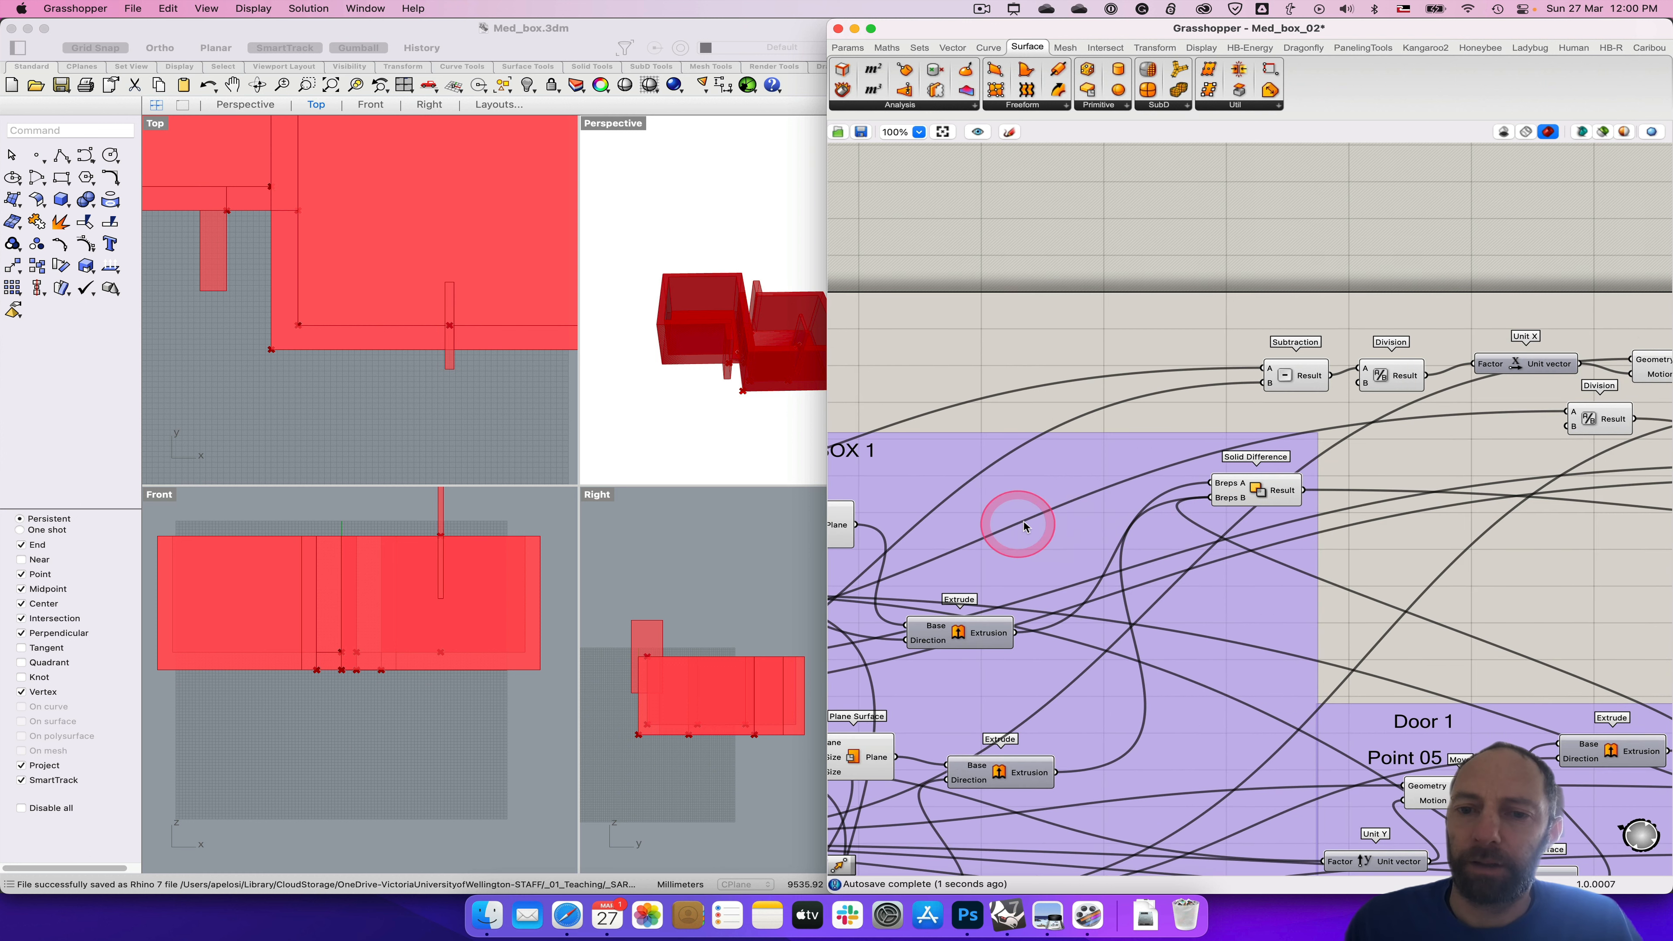
{"action": "scroll", "coordinate": [1024, 525], "scroll_direction": "left", "scroll_amount": 5}
{"action": "scroll", "coordinate": [1090, 524], "scroll_direction": "left", "scroll_amount": 5}
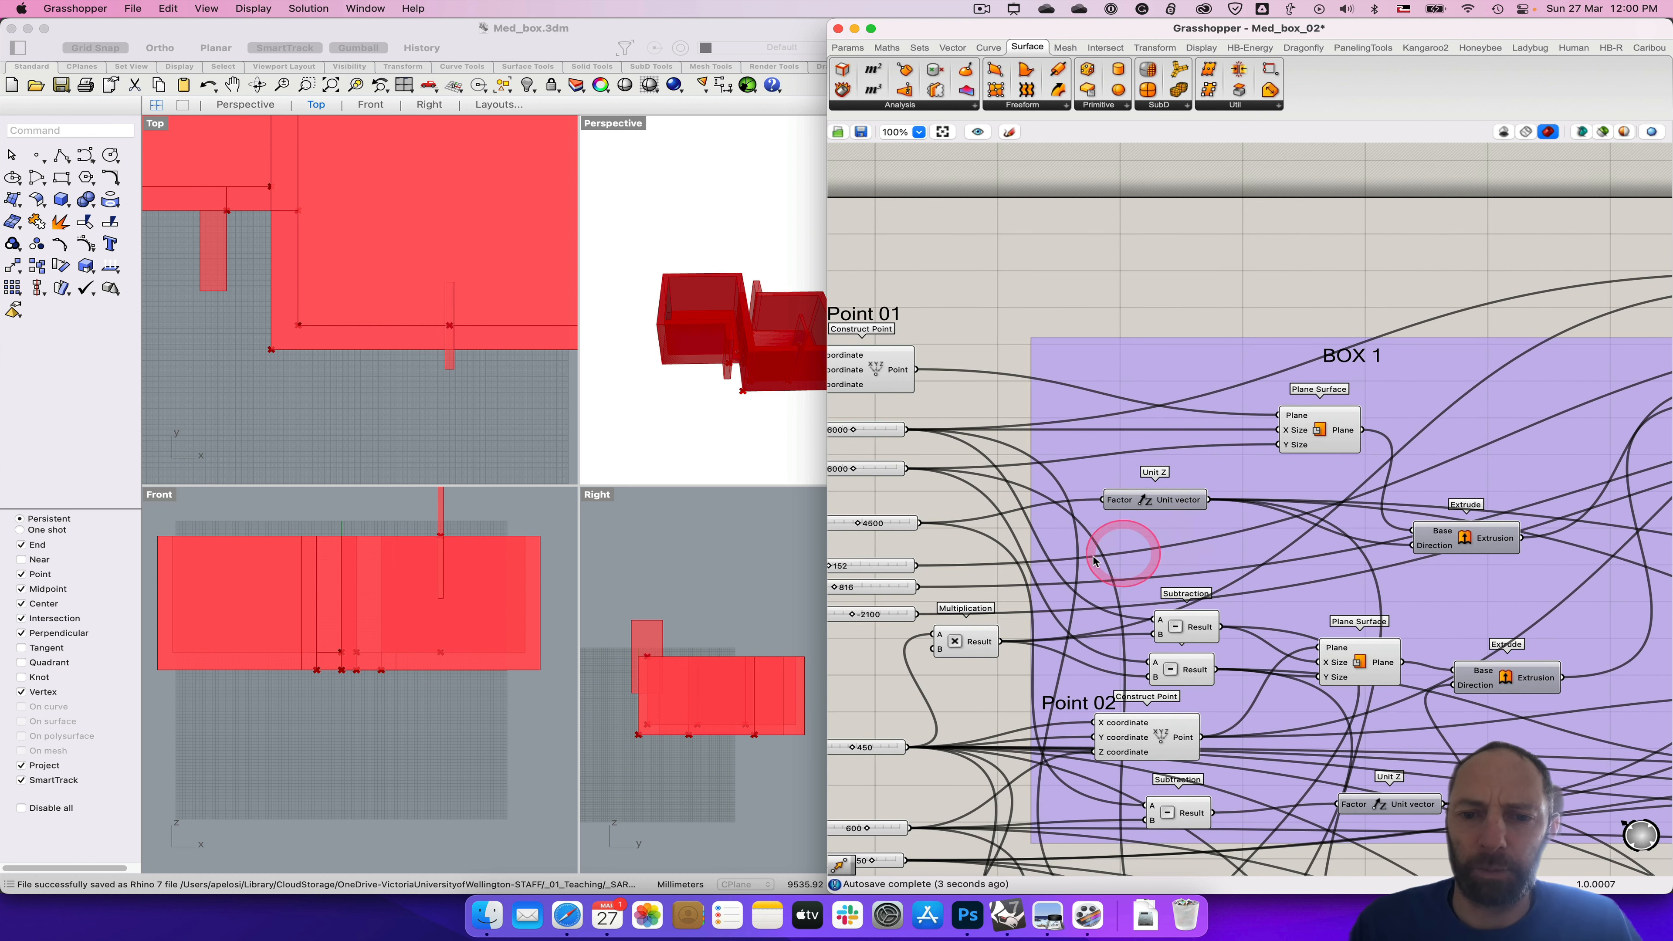
{"action": "scroll", "coordinate": [1093, 560], "scroll_direction": "left", "scroll_amount": 3}
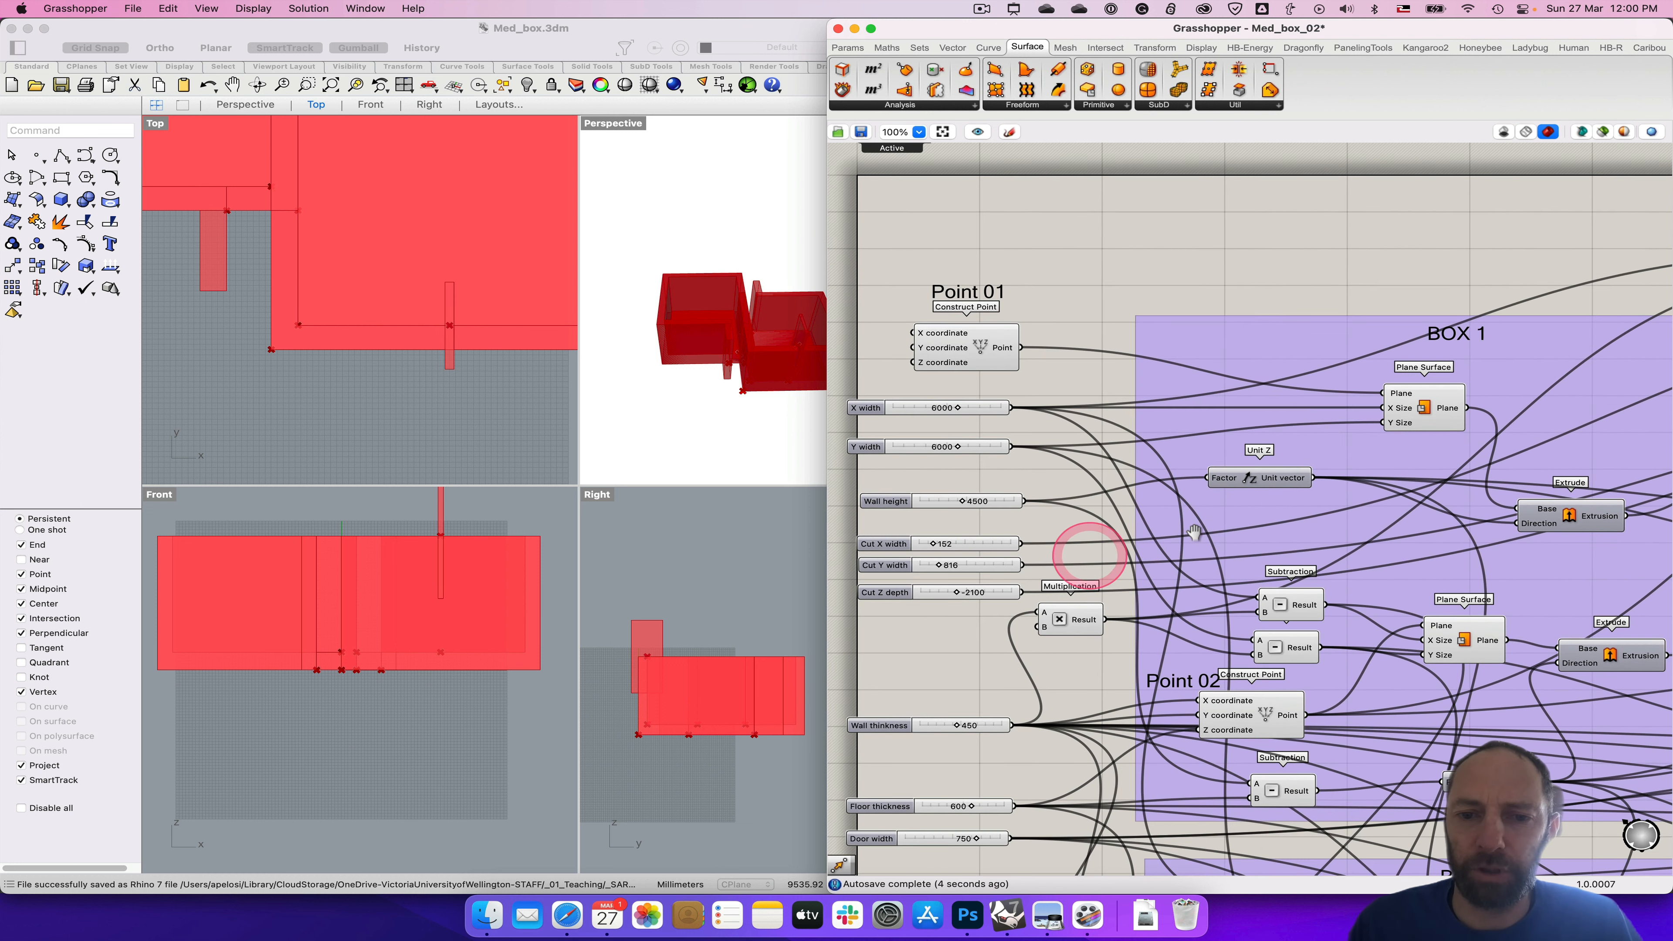
{"action": "left_click", "coordinate": [967, 919]}
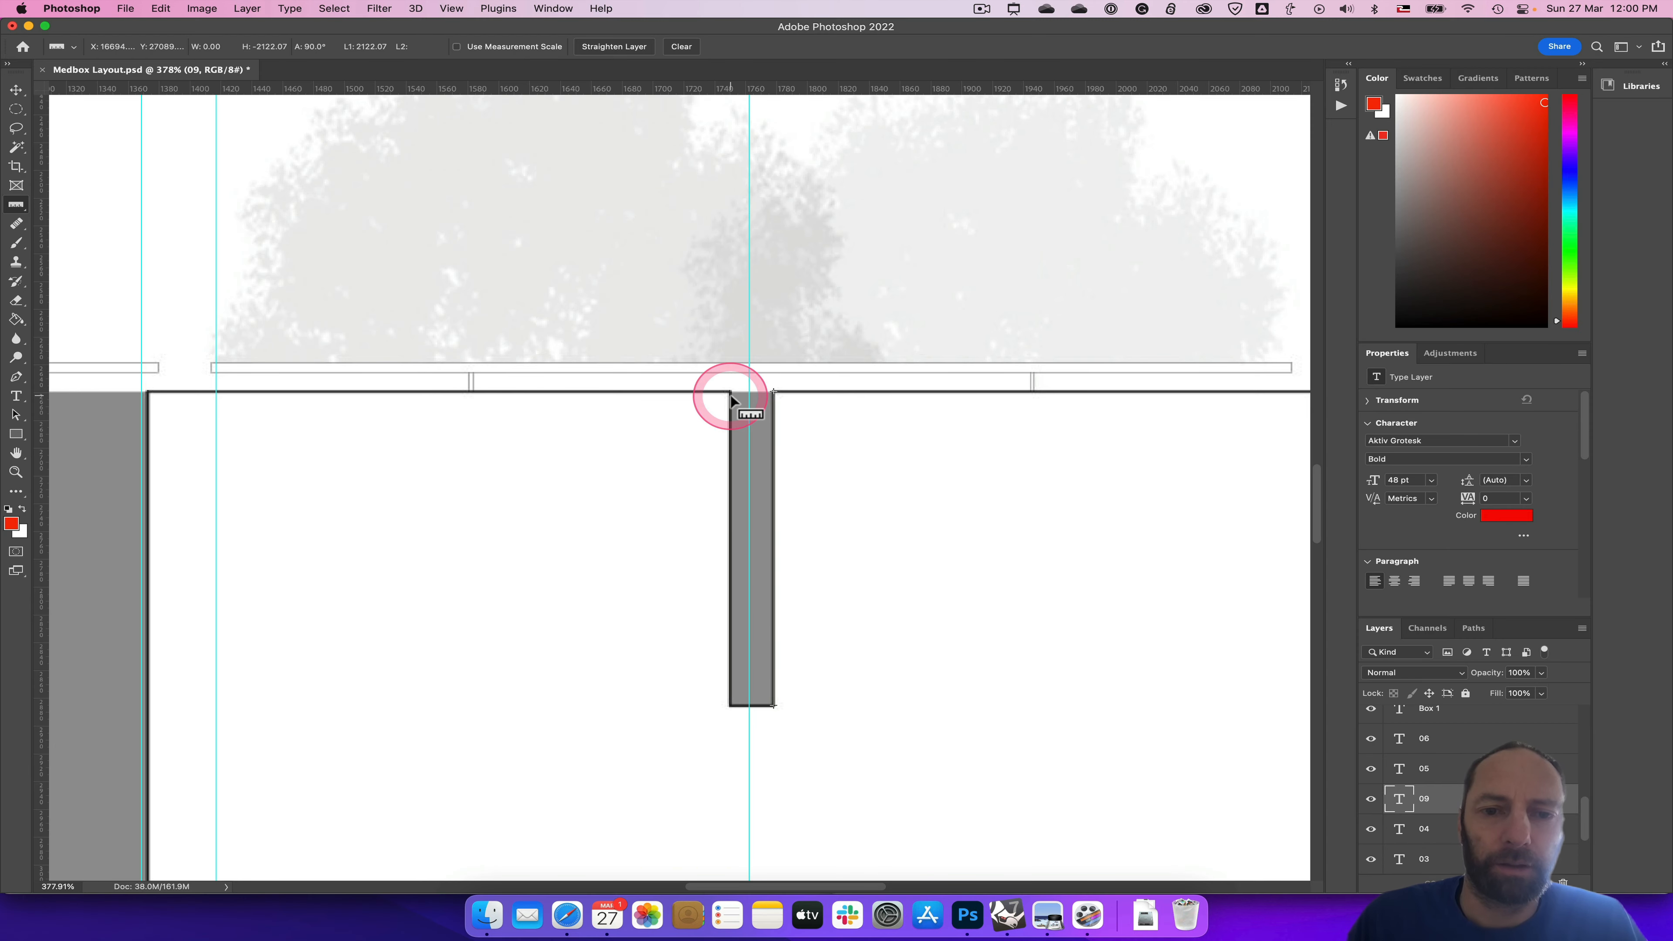
{"action": "left_click_drag", "start_coordinate": [729, 393], "coordinate": [749, 398]}
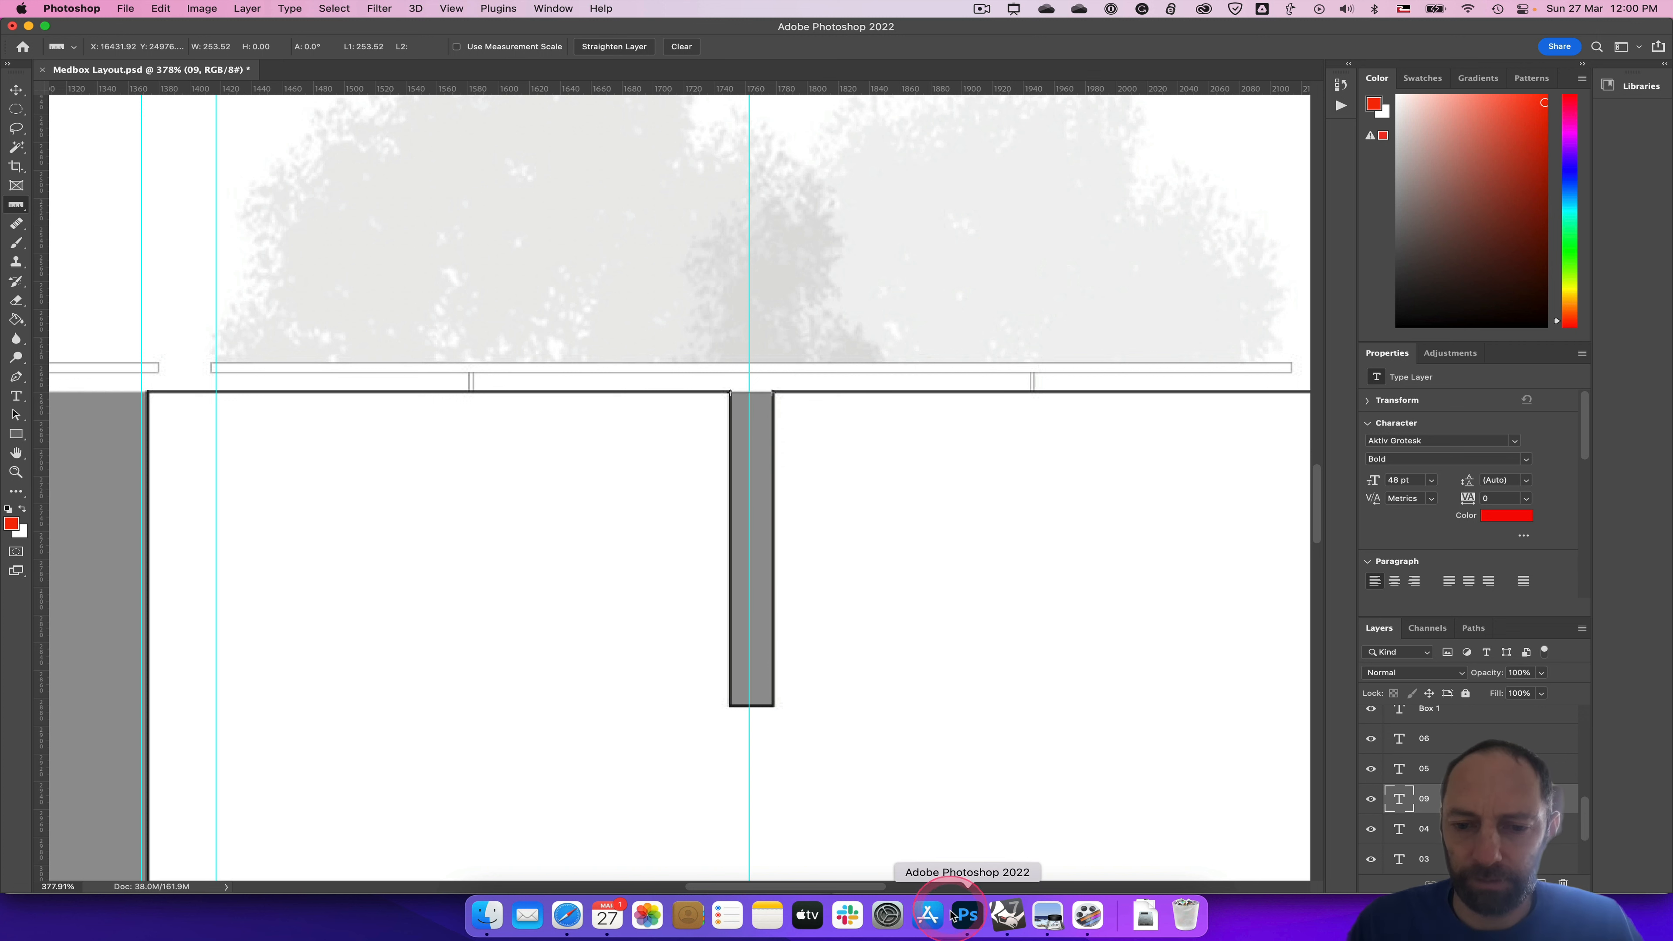
Step: Switch back to Grasshopper and set the Cut X width slider to 250
{"action": "left_click", "coordinate": [1006, 916]}
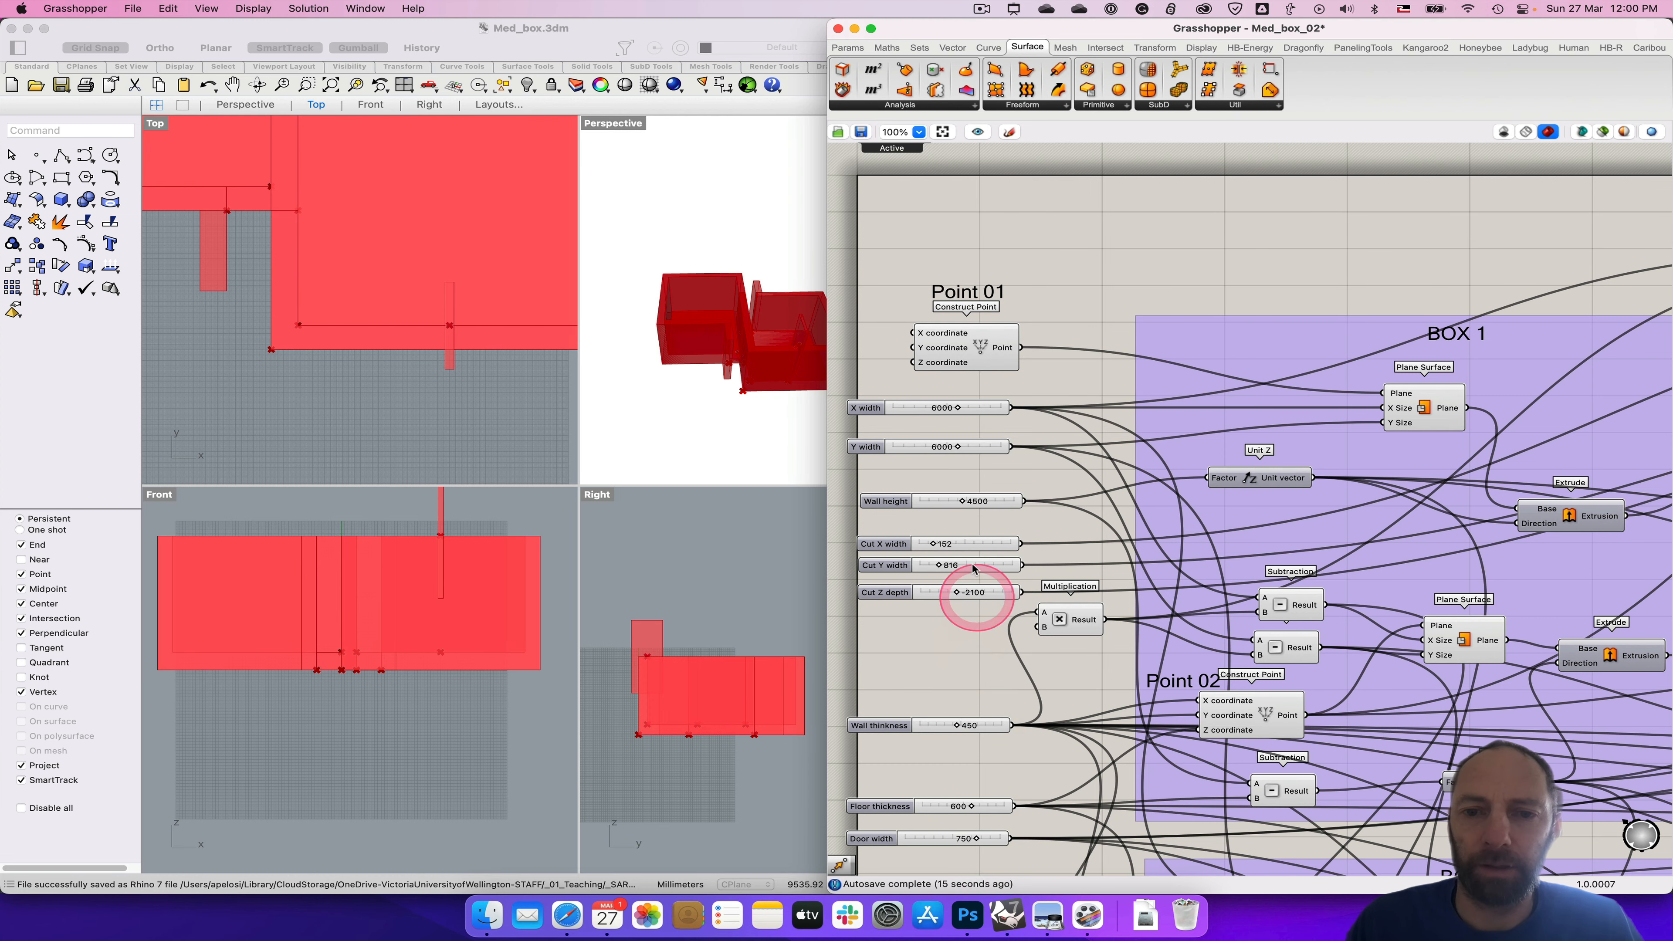
{"action": "double_click", "coordinate": [937, 542]}
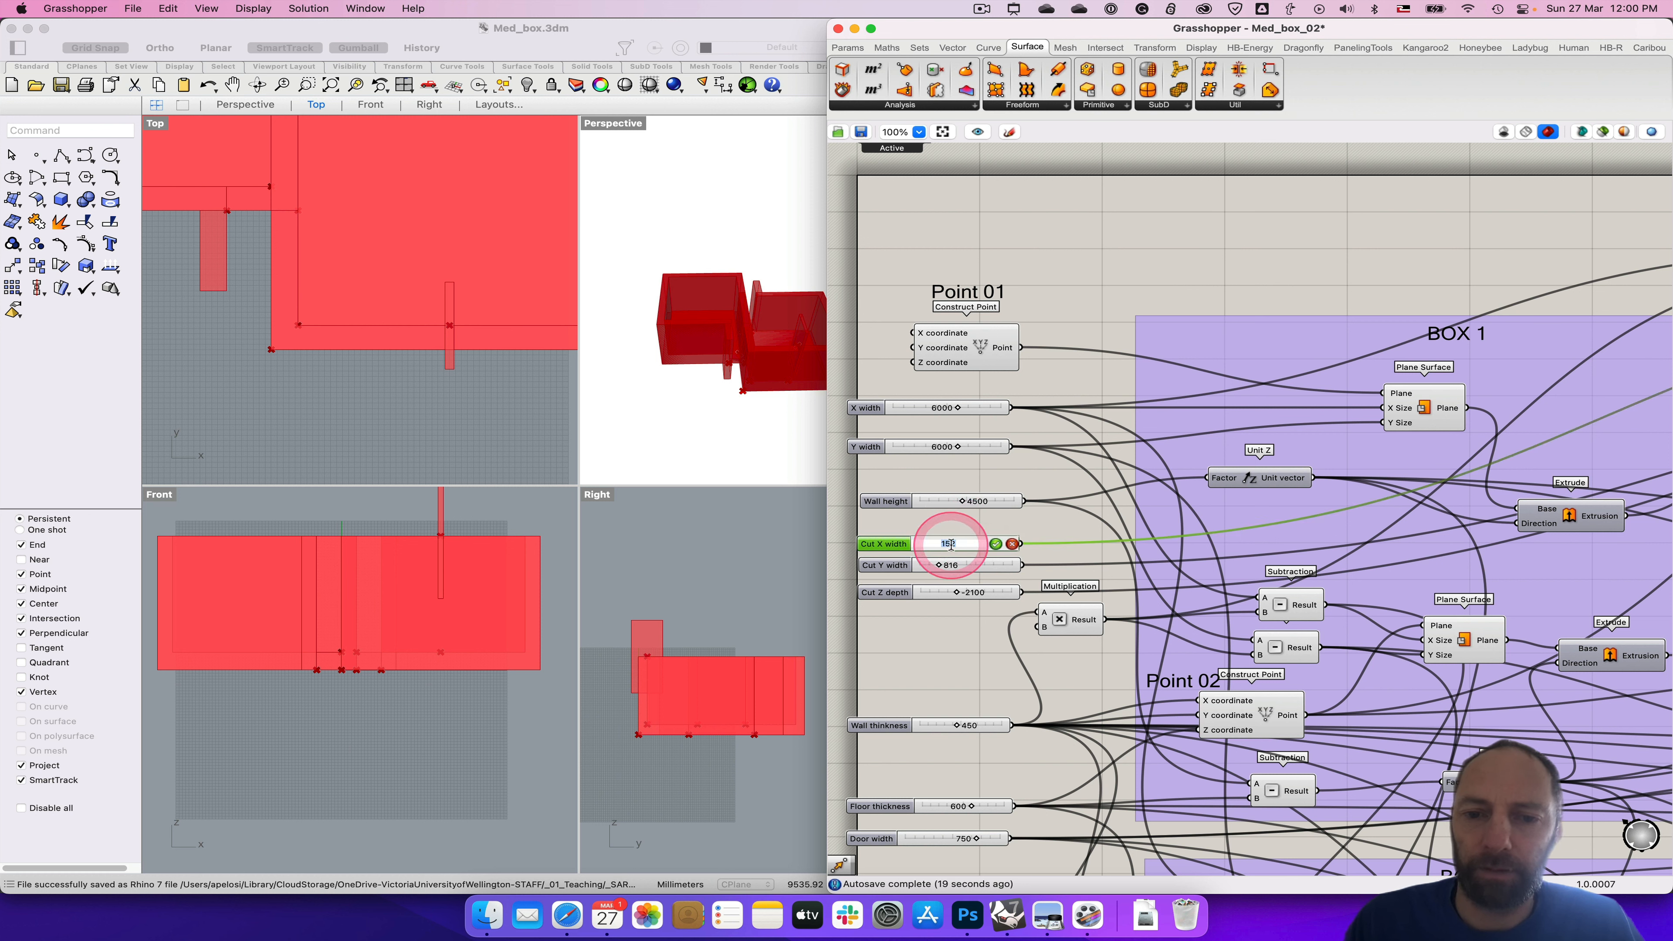
{"action": "type", "text": "2"}
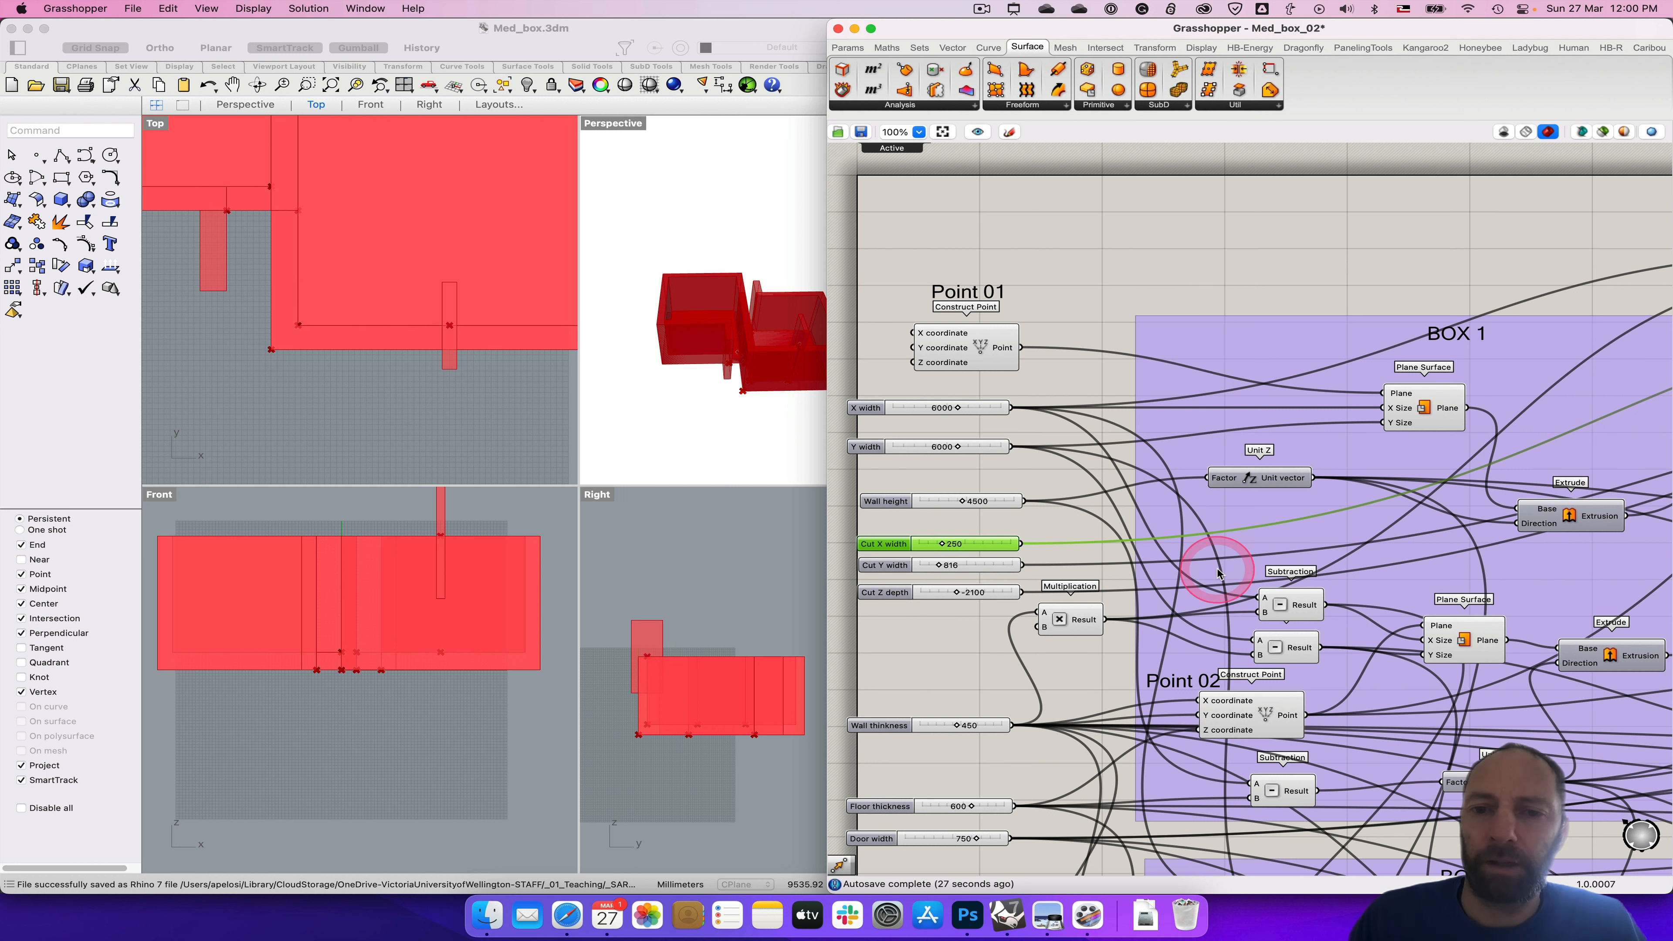
Step: Move the Center Box component to the right of the last Move component, above the Solid Union
{"action": "scroll", "coordinate": [1238, 570], "scroll_direction": "down", "scroll_amount": 4}
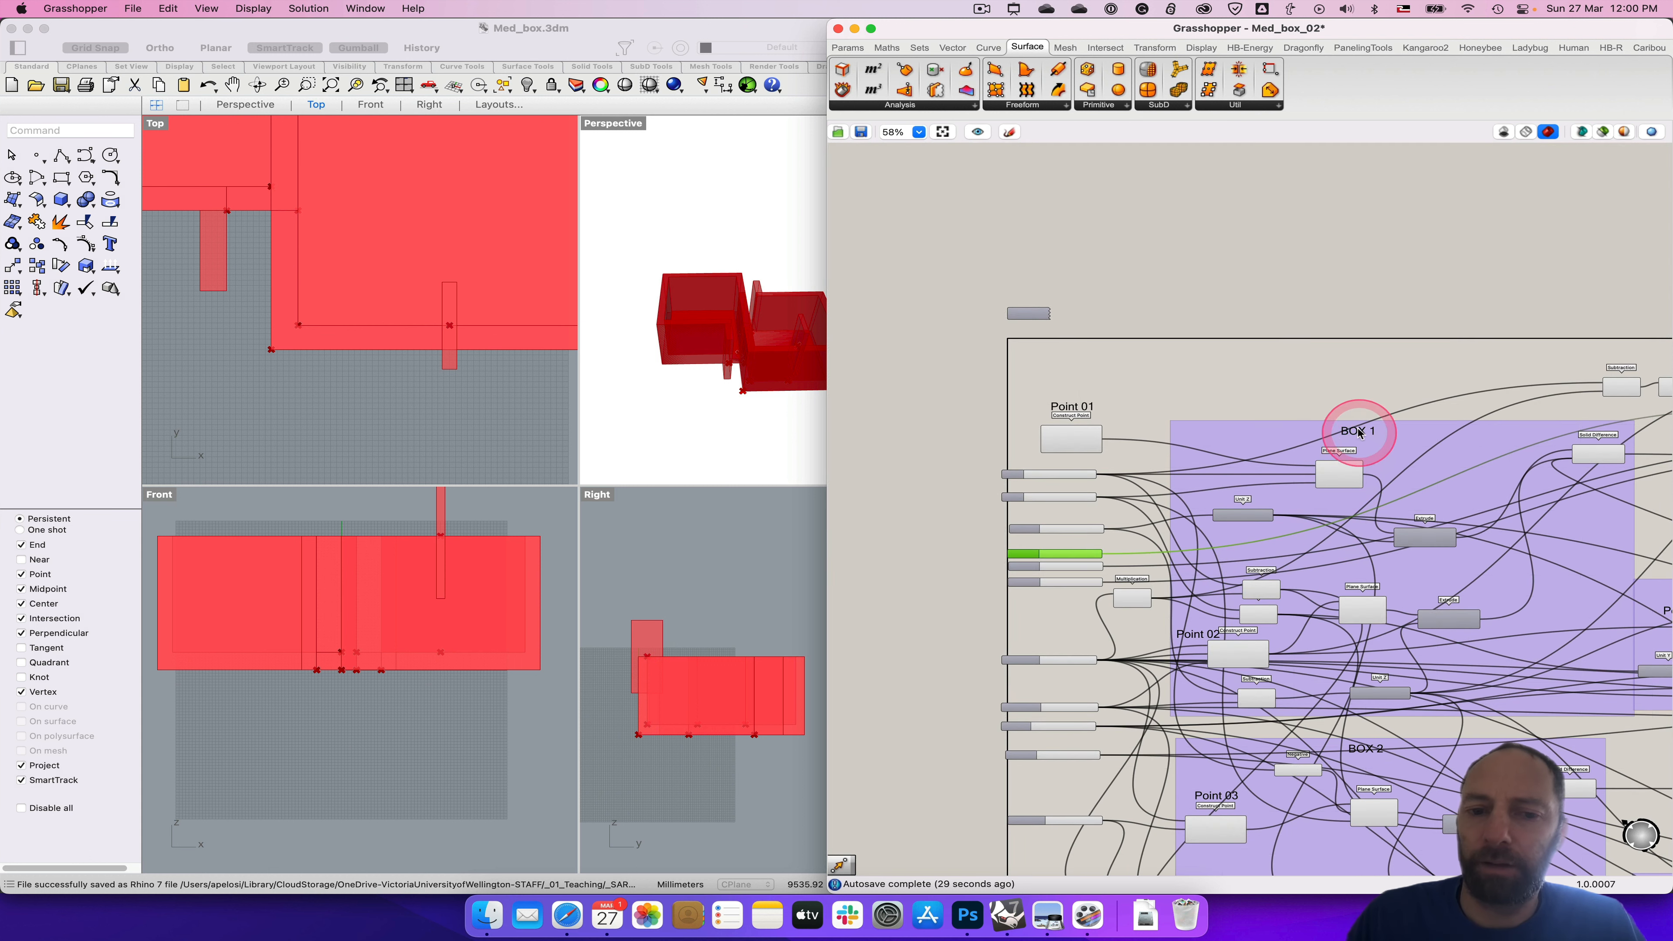
{"action": "scroll", "coordinate": [1370, 428], "scroll_direction": "right", "scroll_amount": 10}
{"action": "scroll", "coordinate": [1180, 535], "scroll_direction": "down", "scroll_amount": 2}
{"action": "scroll", "coordinate": [1333, 504], "scroll_direction": "up", "scroll_amount": 3}
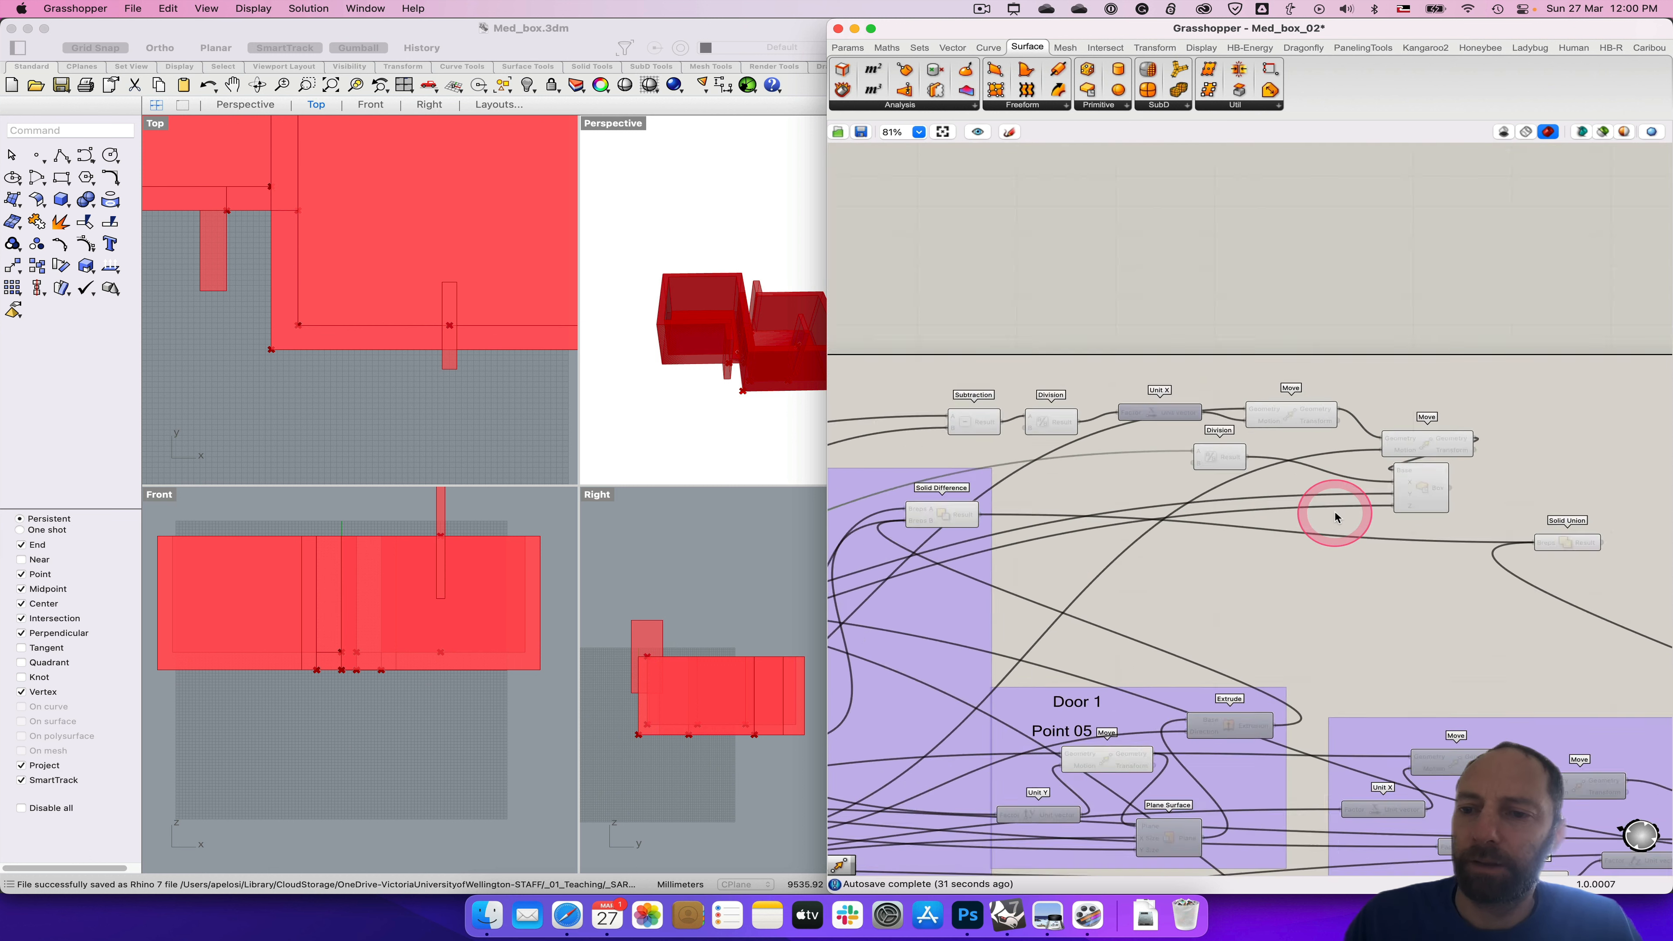
{"action": "left_click", "coordinate": [1438, 492]}
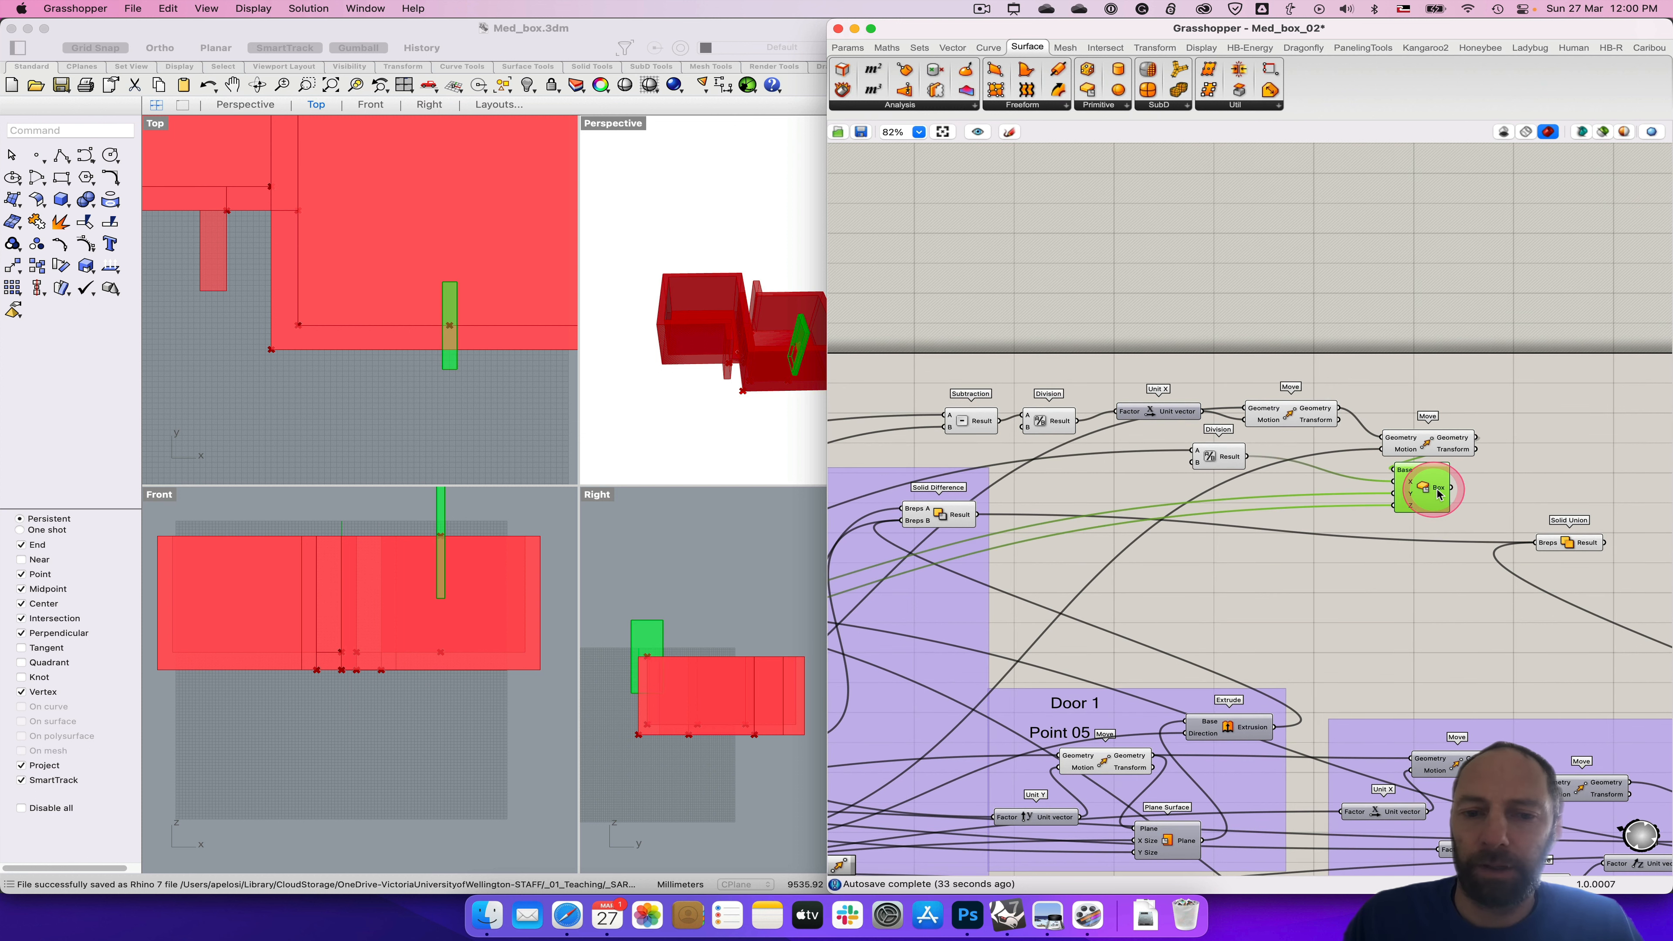
{"action": "left_click_drag", "start_coordinate": [1438, 493], "coordinate": [1565, 462]}
{"action": "right_click_drag", "start_coordinate": [1557, 546], "coordinate": [1267, 550]}
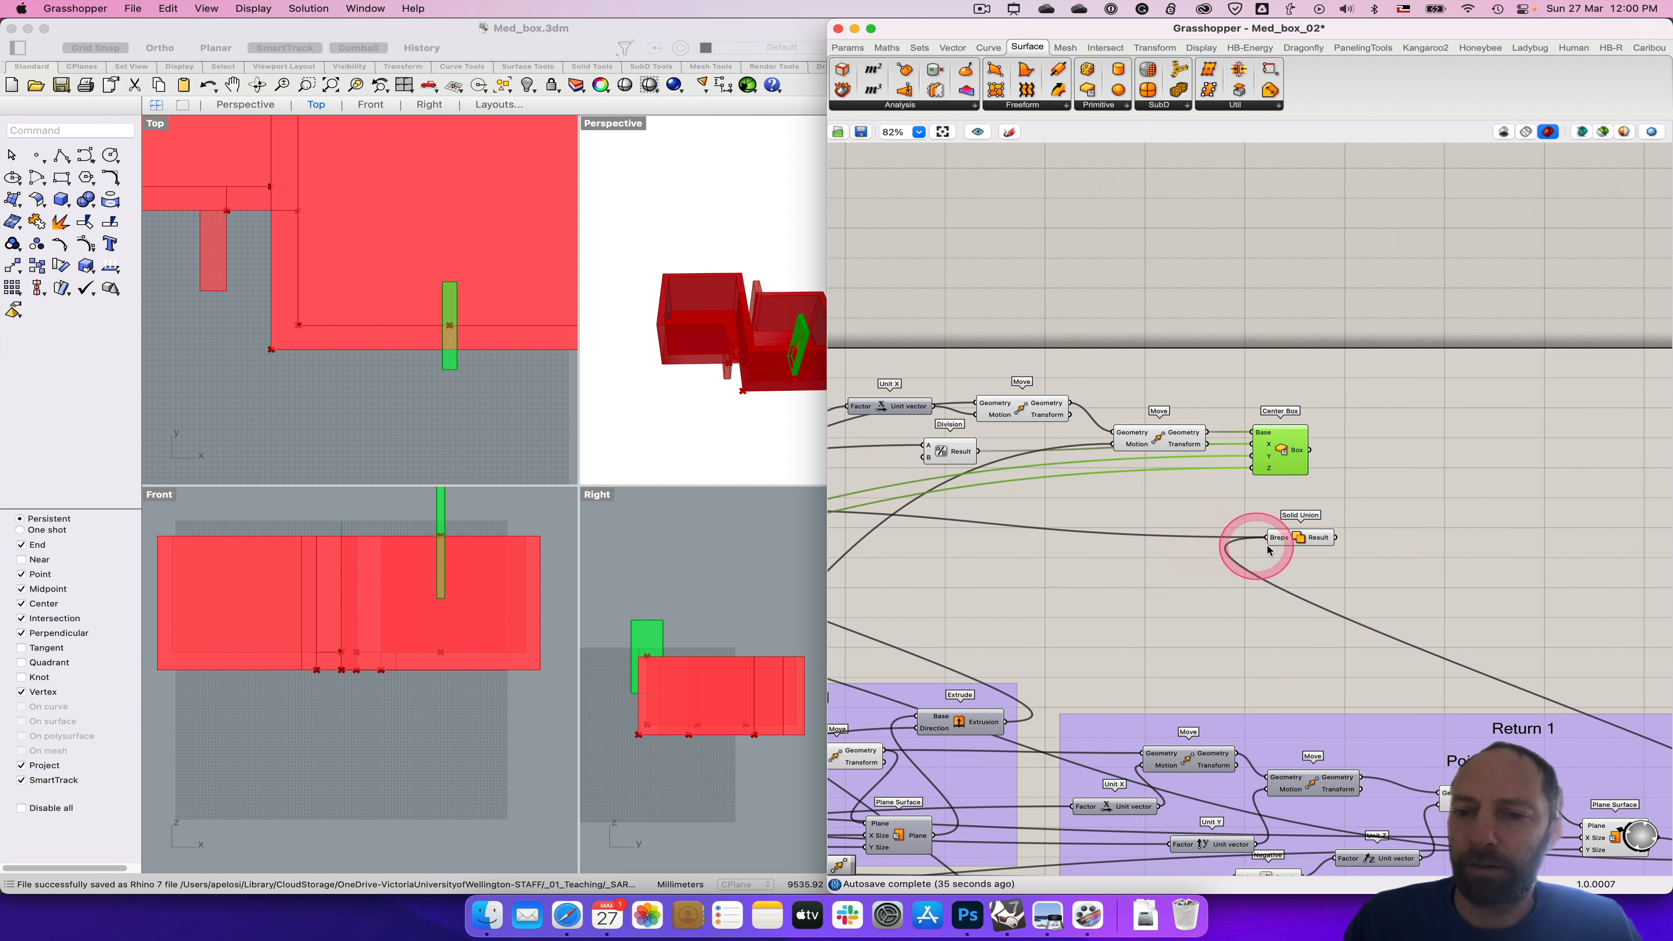
Step: Select the Solid Union component and examine it against the cutting box in a maximized Perspective viewport
{"action": "left_click", "coordinate": [1294, 538]}
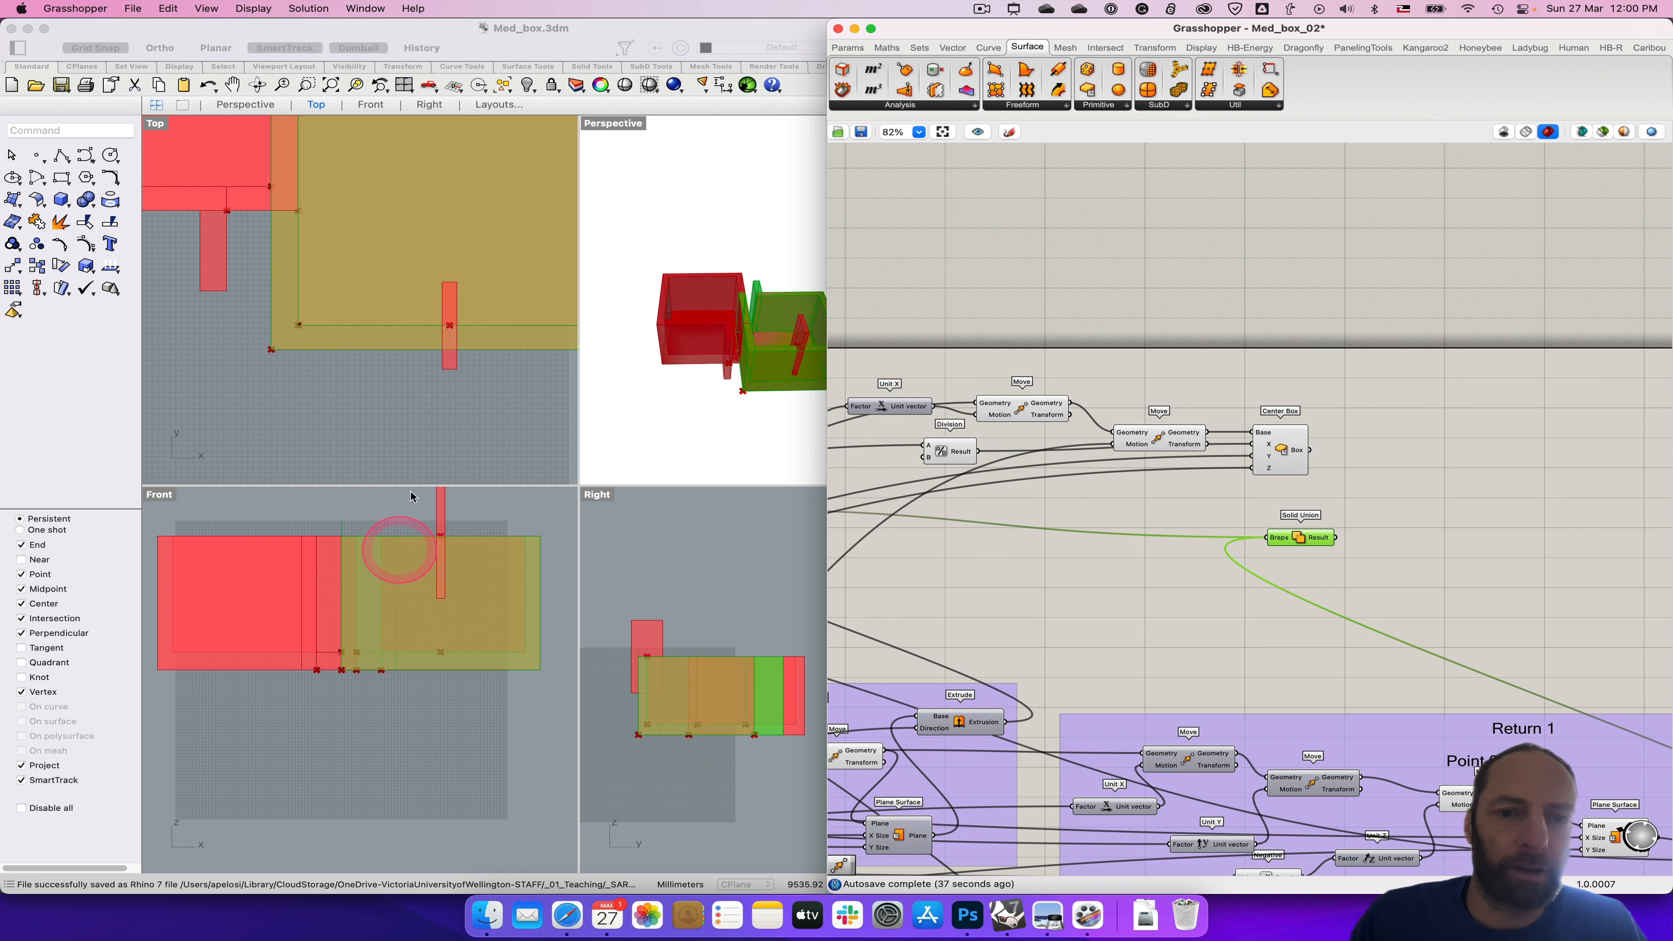
{"action": "right_click_drag", "start_coordinate": [684, 377], "coordinate": [676, 363]}
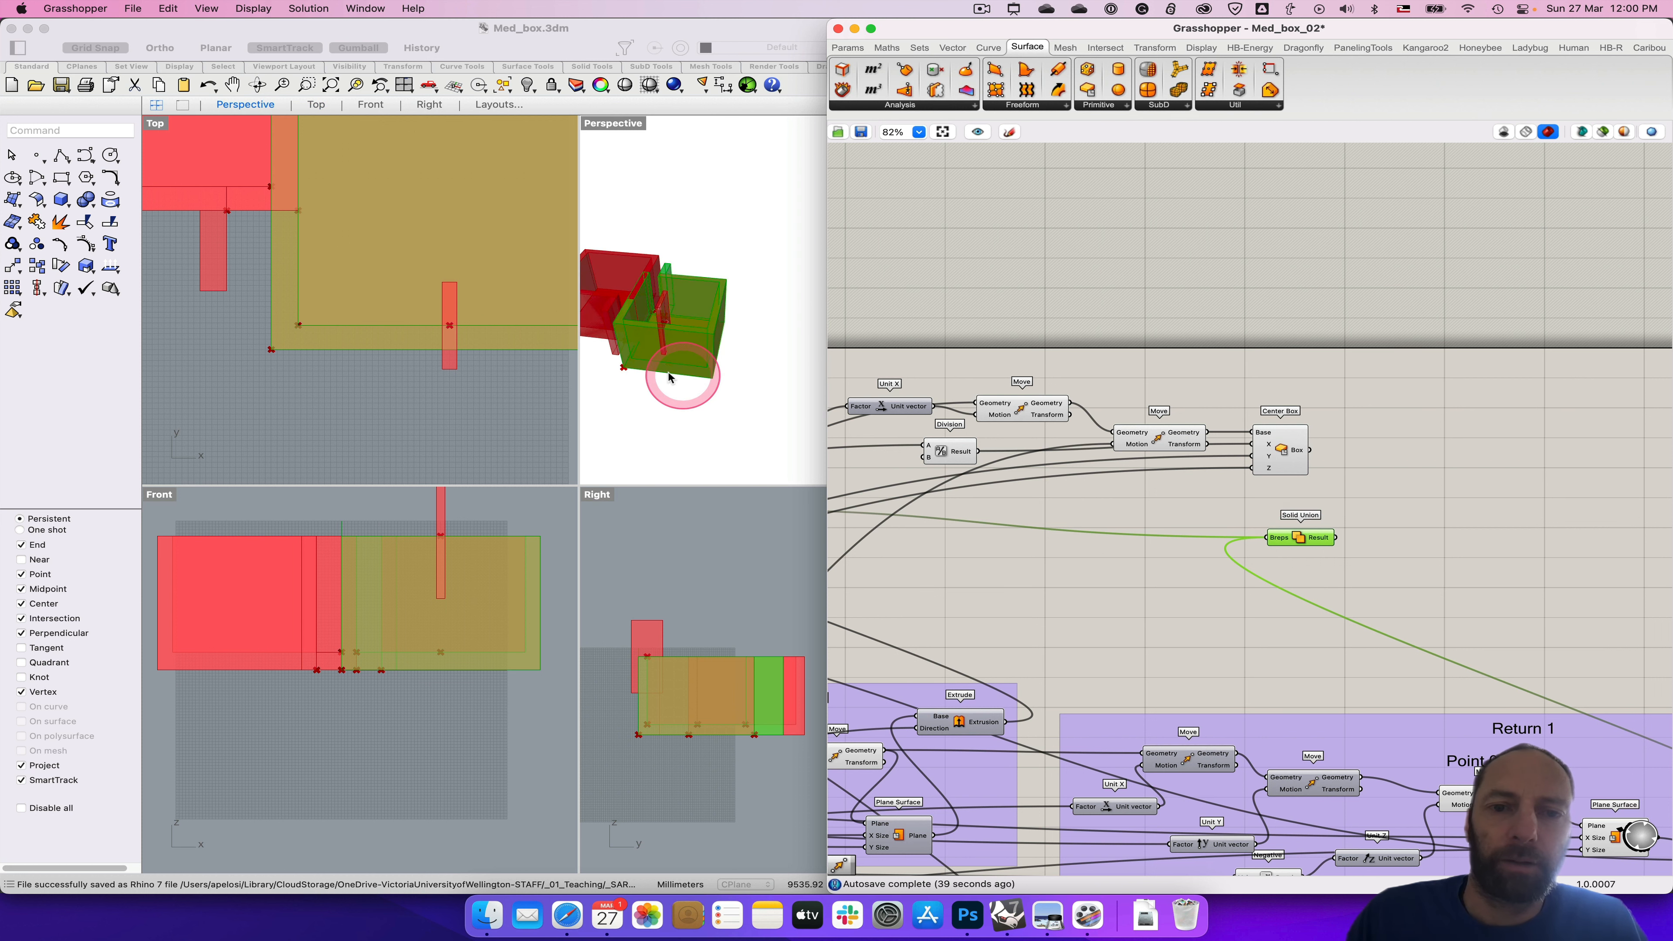
{"action": "double_click", "coordinate": [618, 131]}
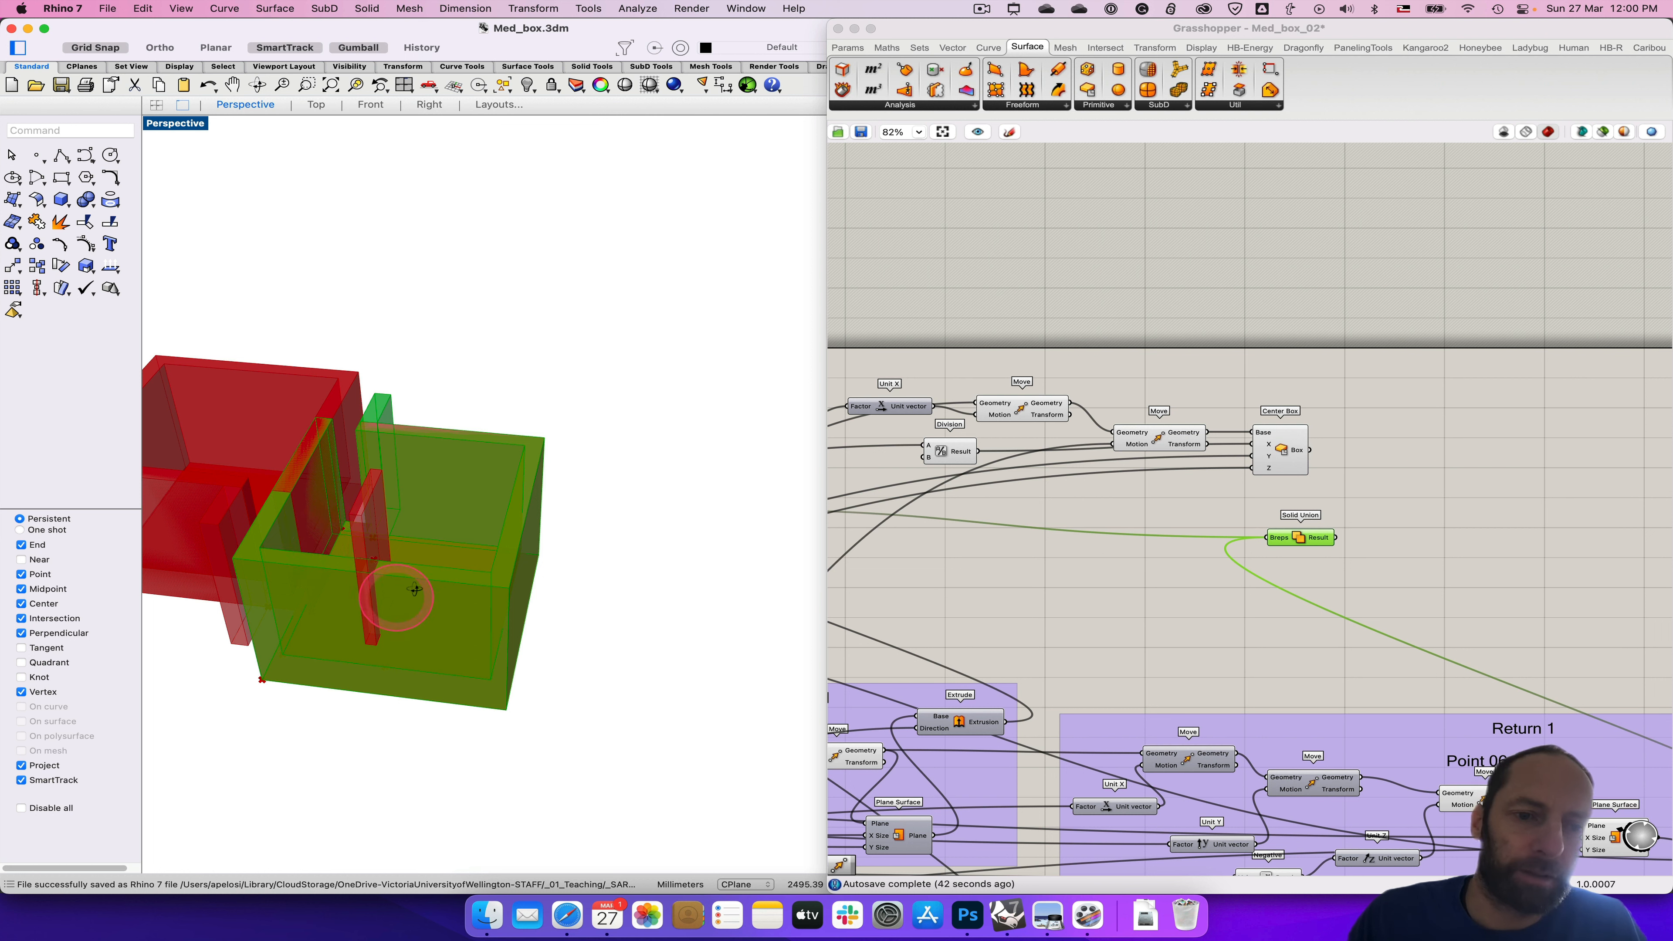
{"action": "right_click_drag", "start_coordinate": [414, 589], "coordinate": [399, 587]}
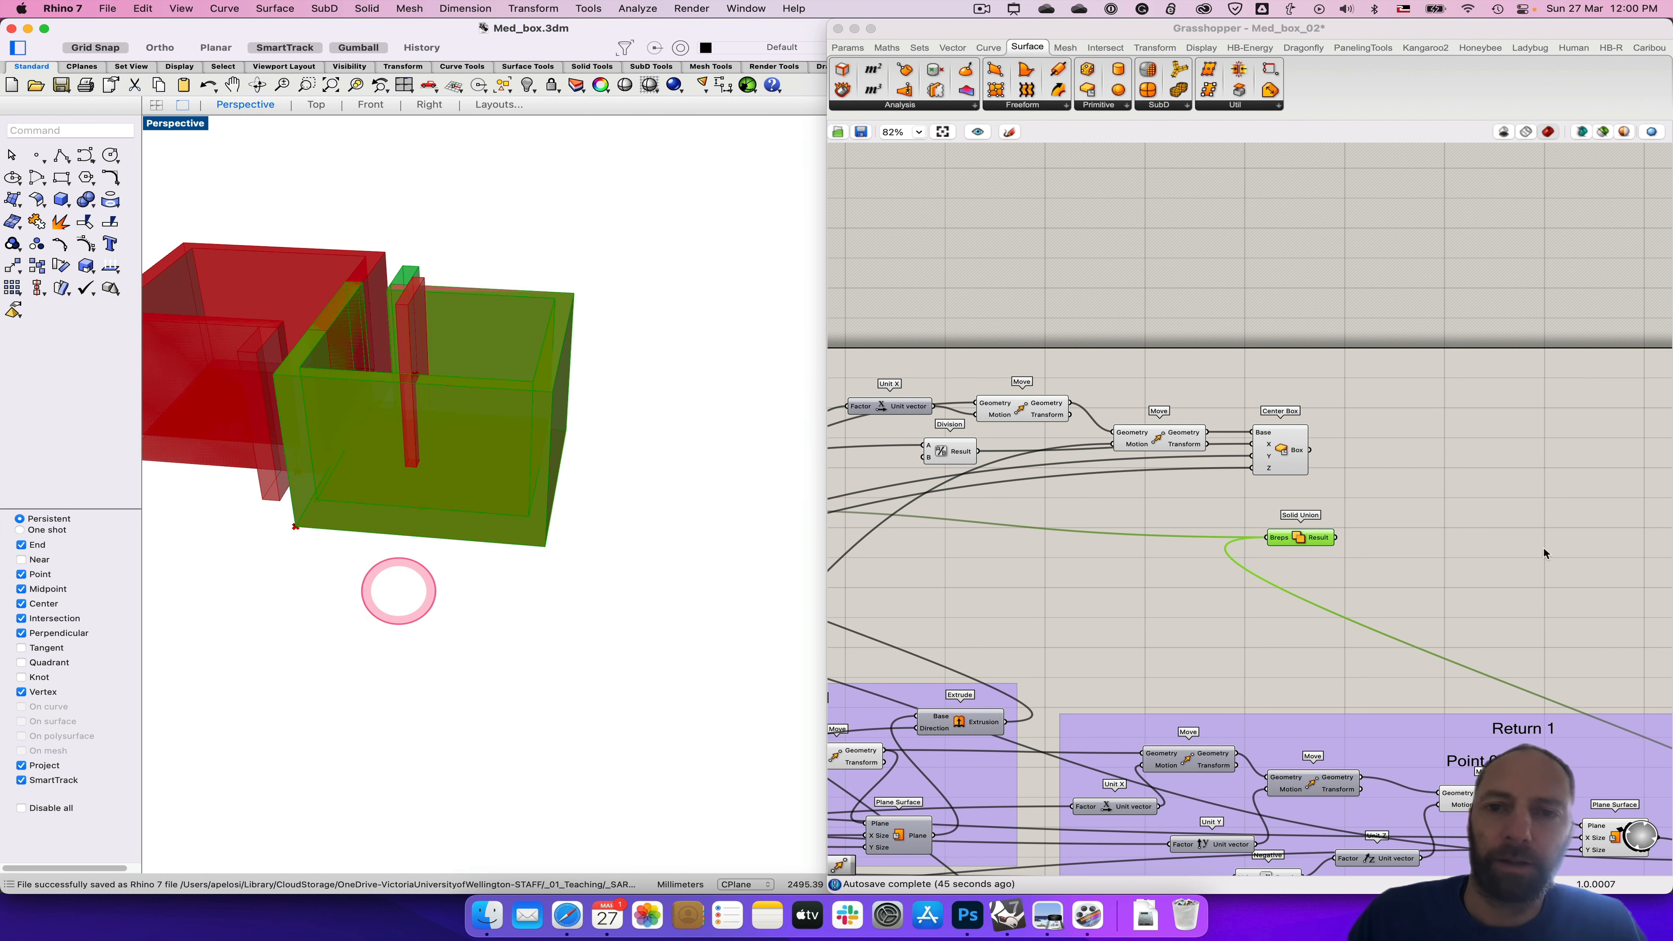
Step: Add a Solid Difference component, connecting the Solid Union result to Breps A and the Center Box to Breps B
{"action": "left_click", "coordinate": [1108, 50]}
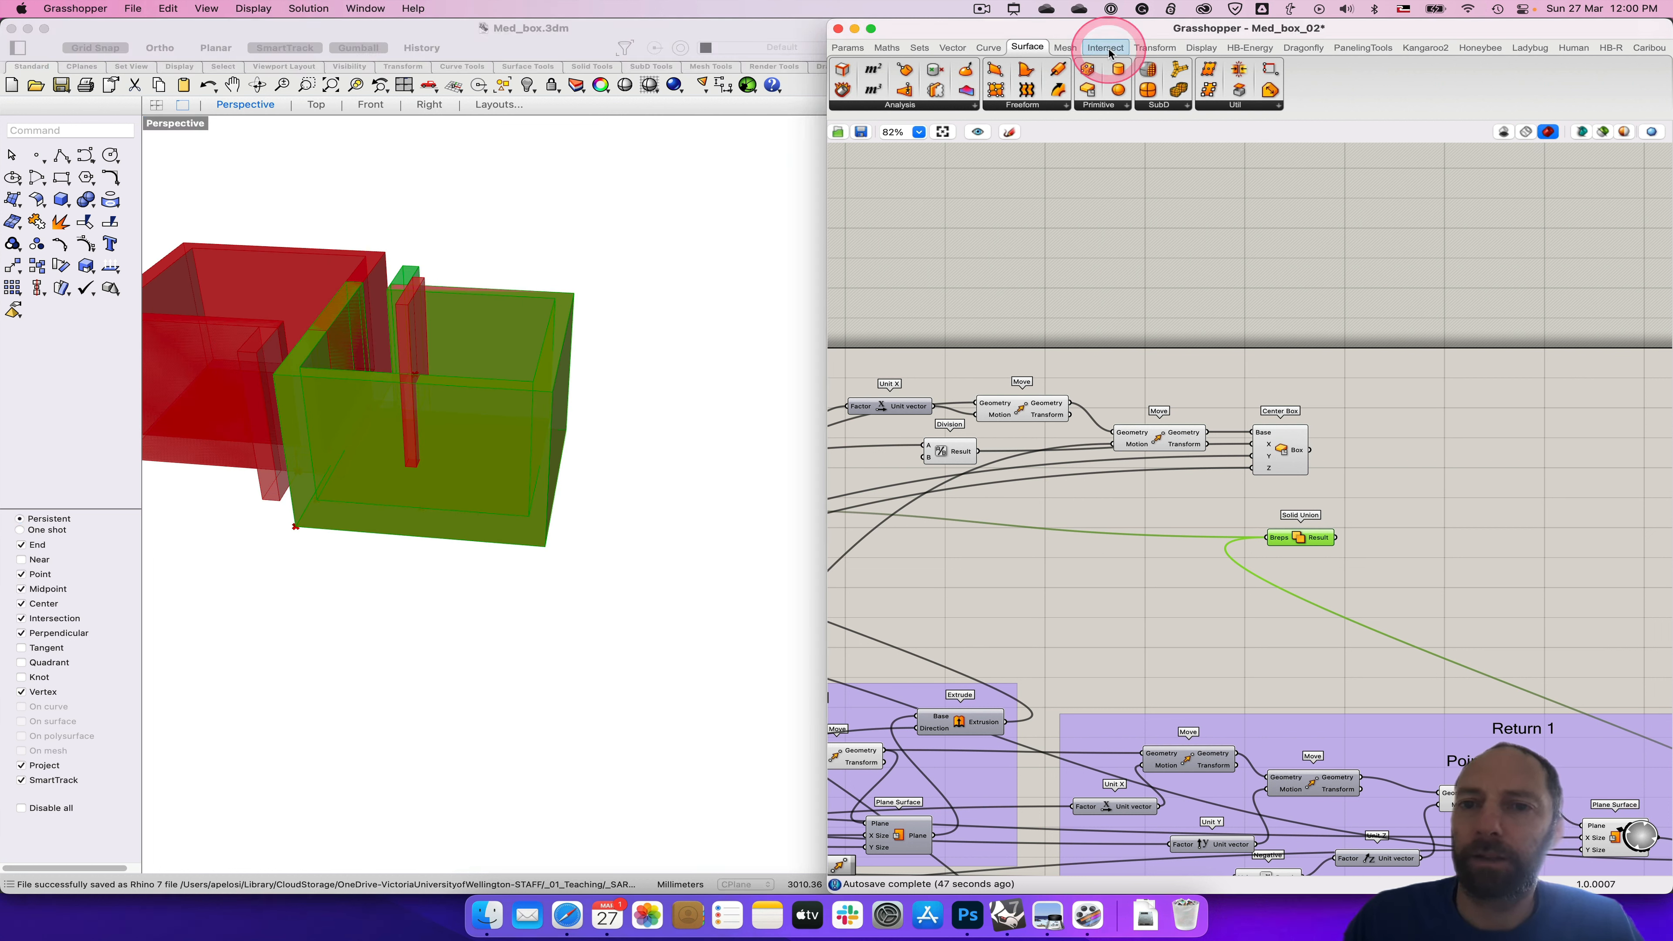
{"action": "left_click", "coordinate": [1105, 50]}
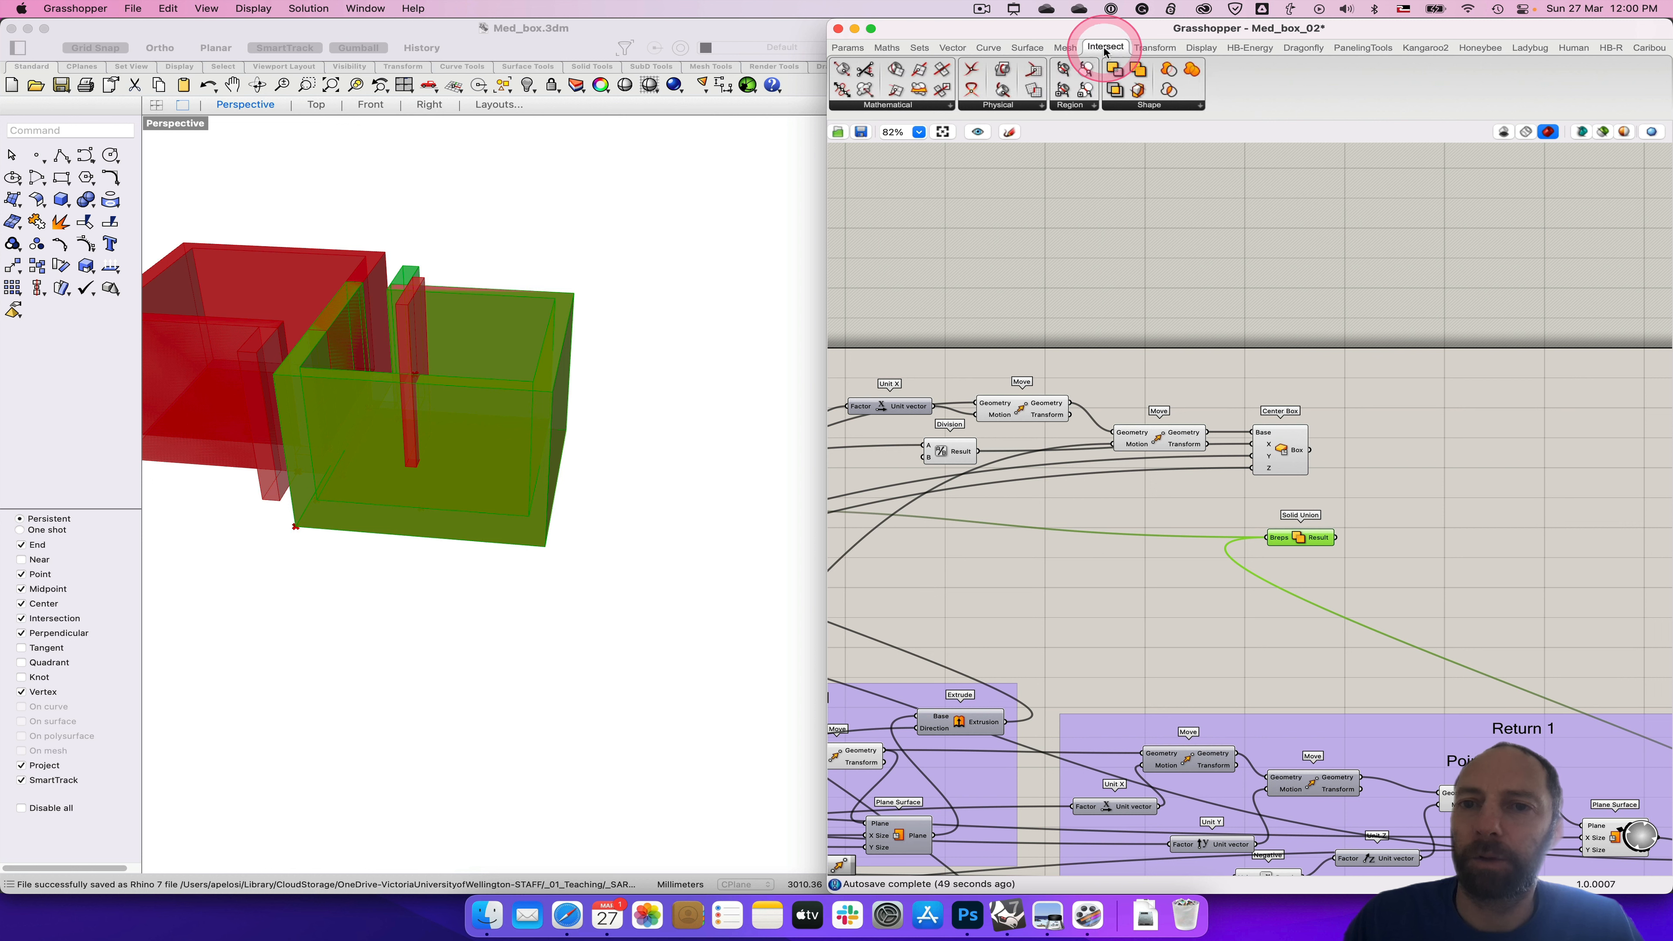
{"action": "left_click_drag", "start_coordinate": [1114, 72], "coordinate": [1485, 499]}
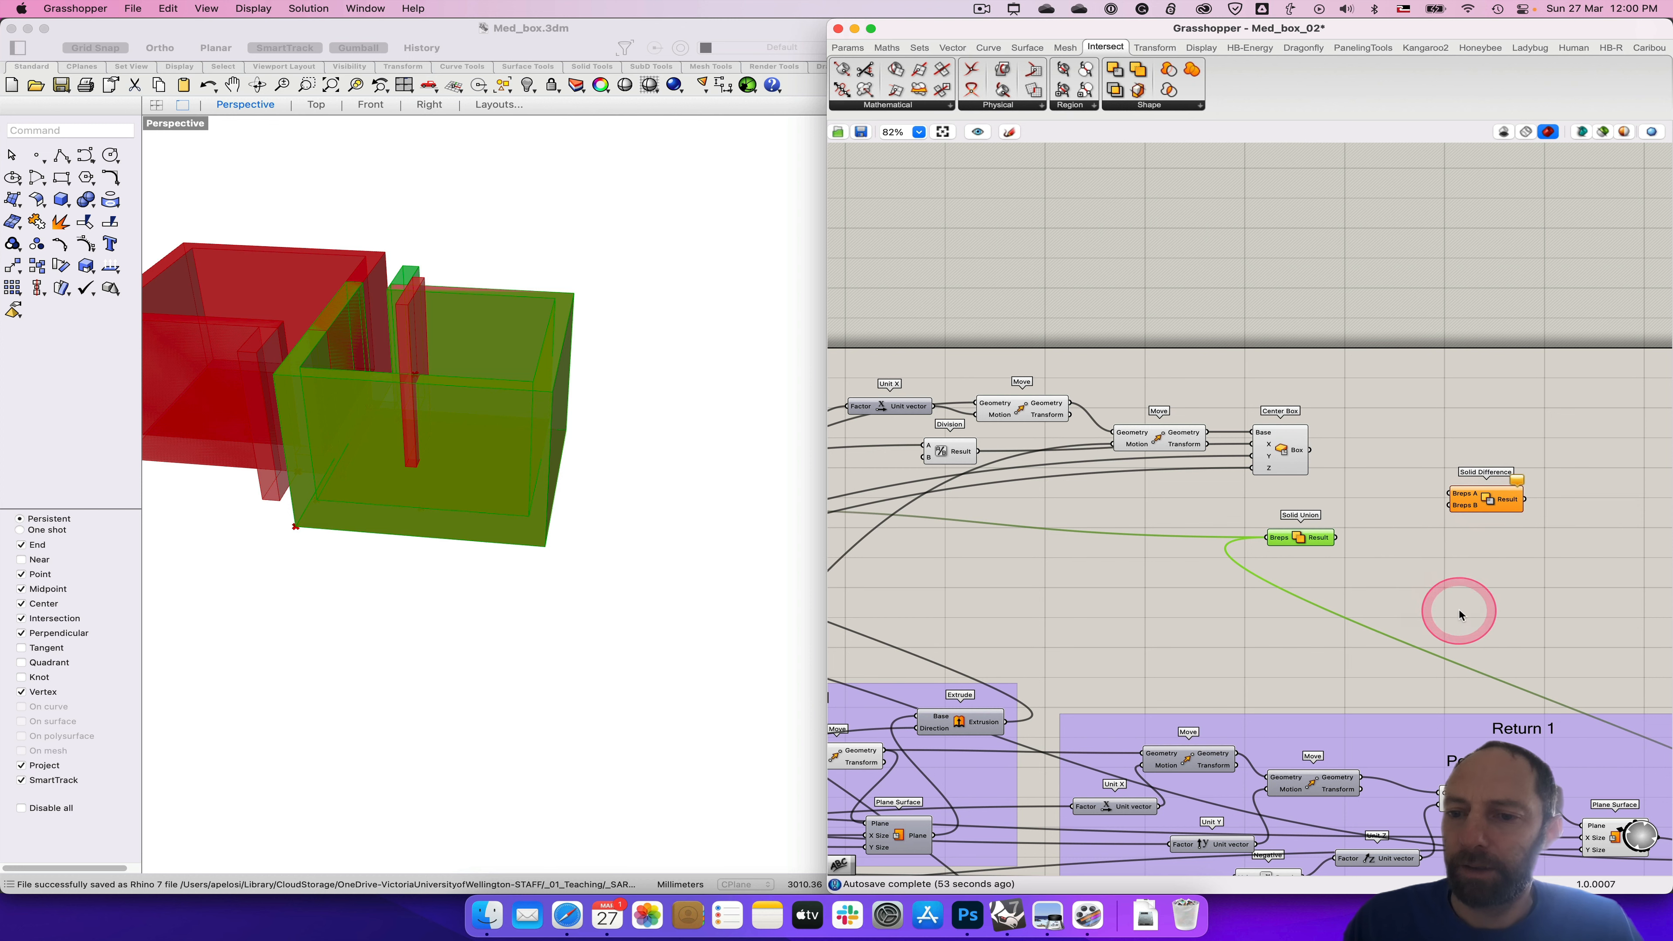
{"action": "scroll", "coordinate": [1411, 602], "scroll_direction": "right", "scroll_amount": 3}
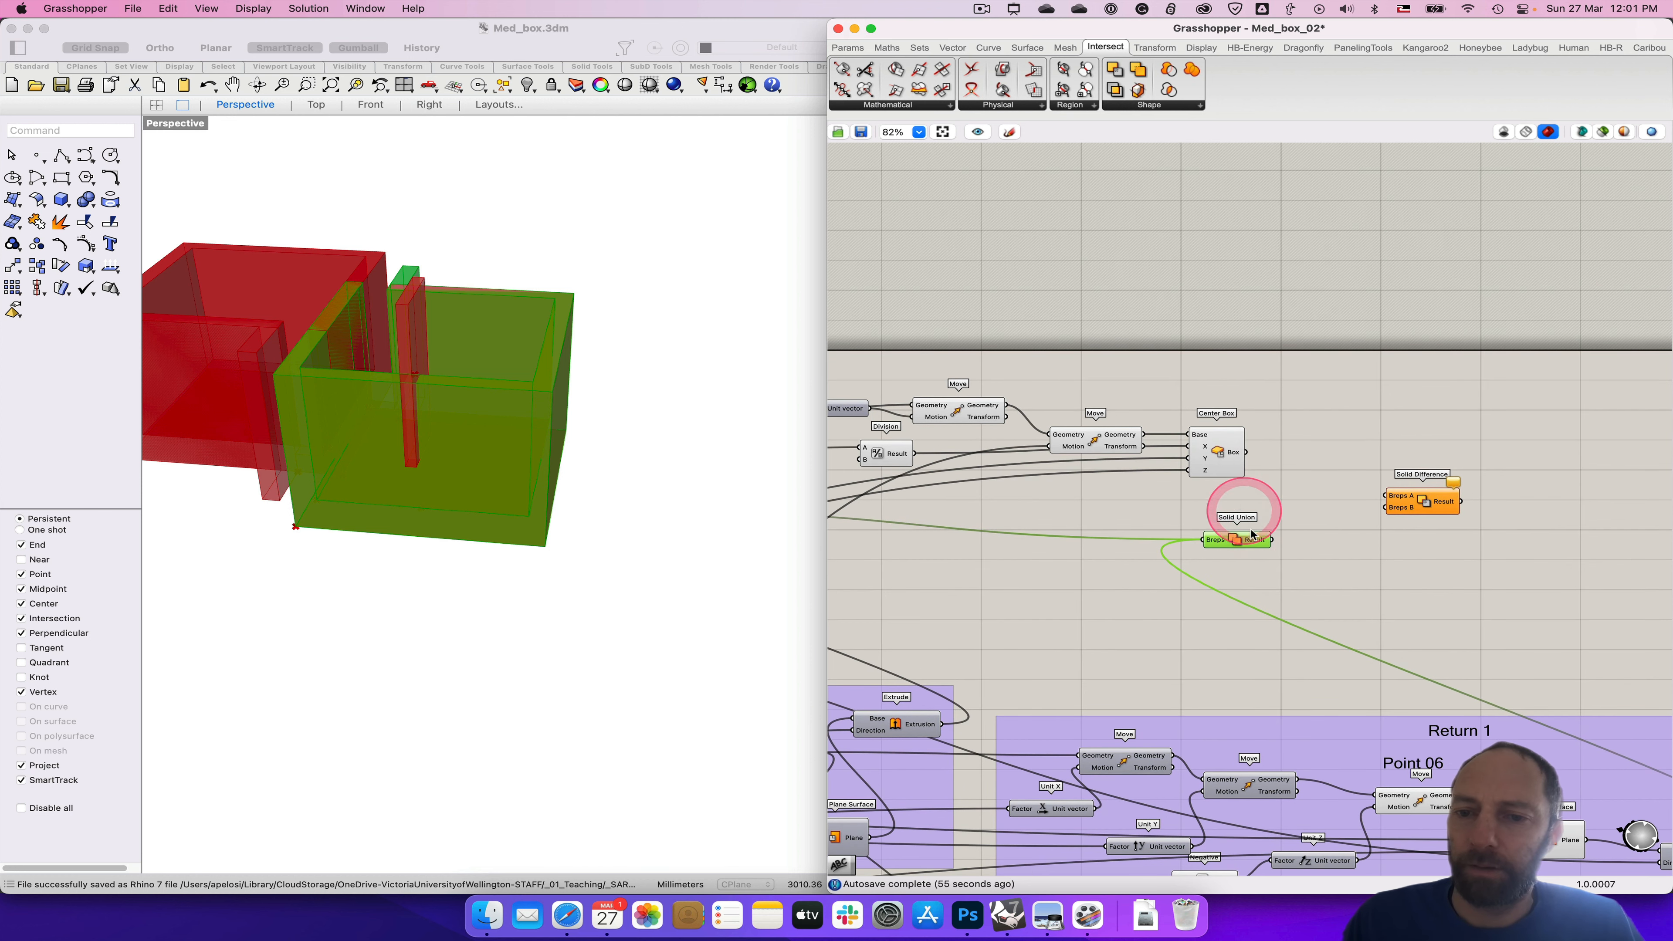
{"action": "left_click_drag", "start_coordinate": [1273, 544], "coordinate": [1377, 509]}
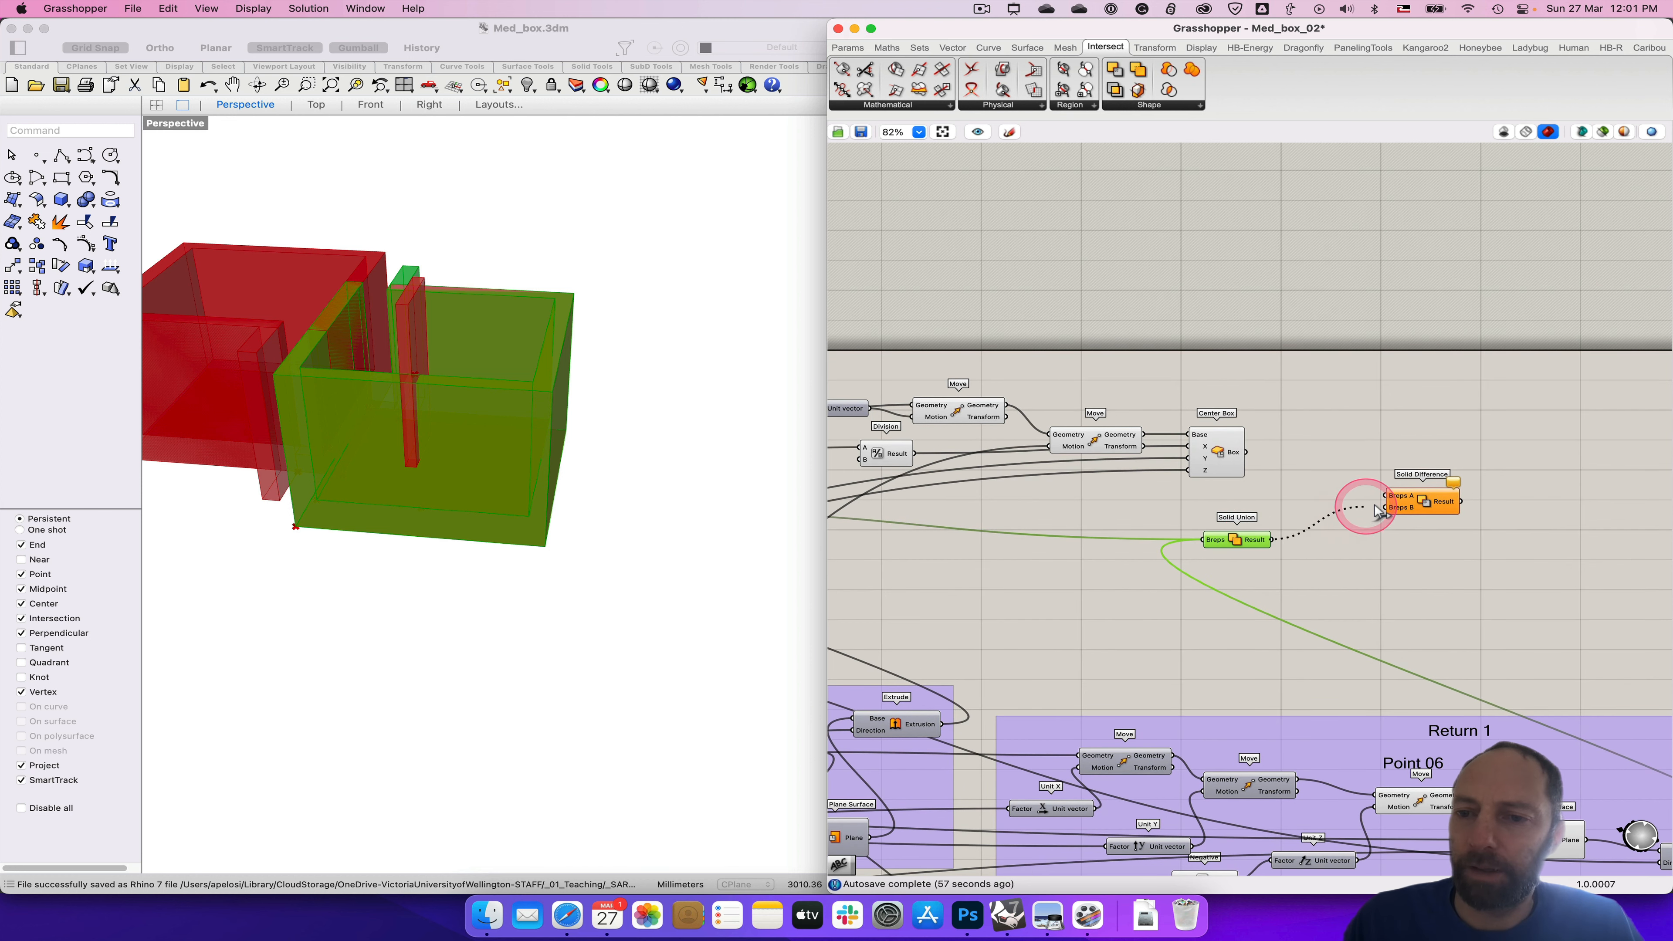
{"action": "left_click_drag", "start_coordinate": [1250, 453], "coordinate": [1388, 508]}
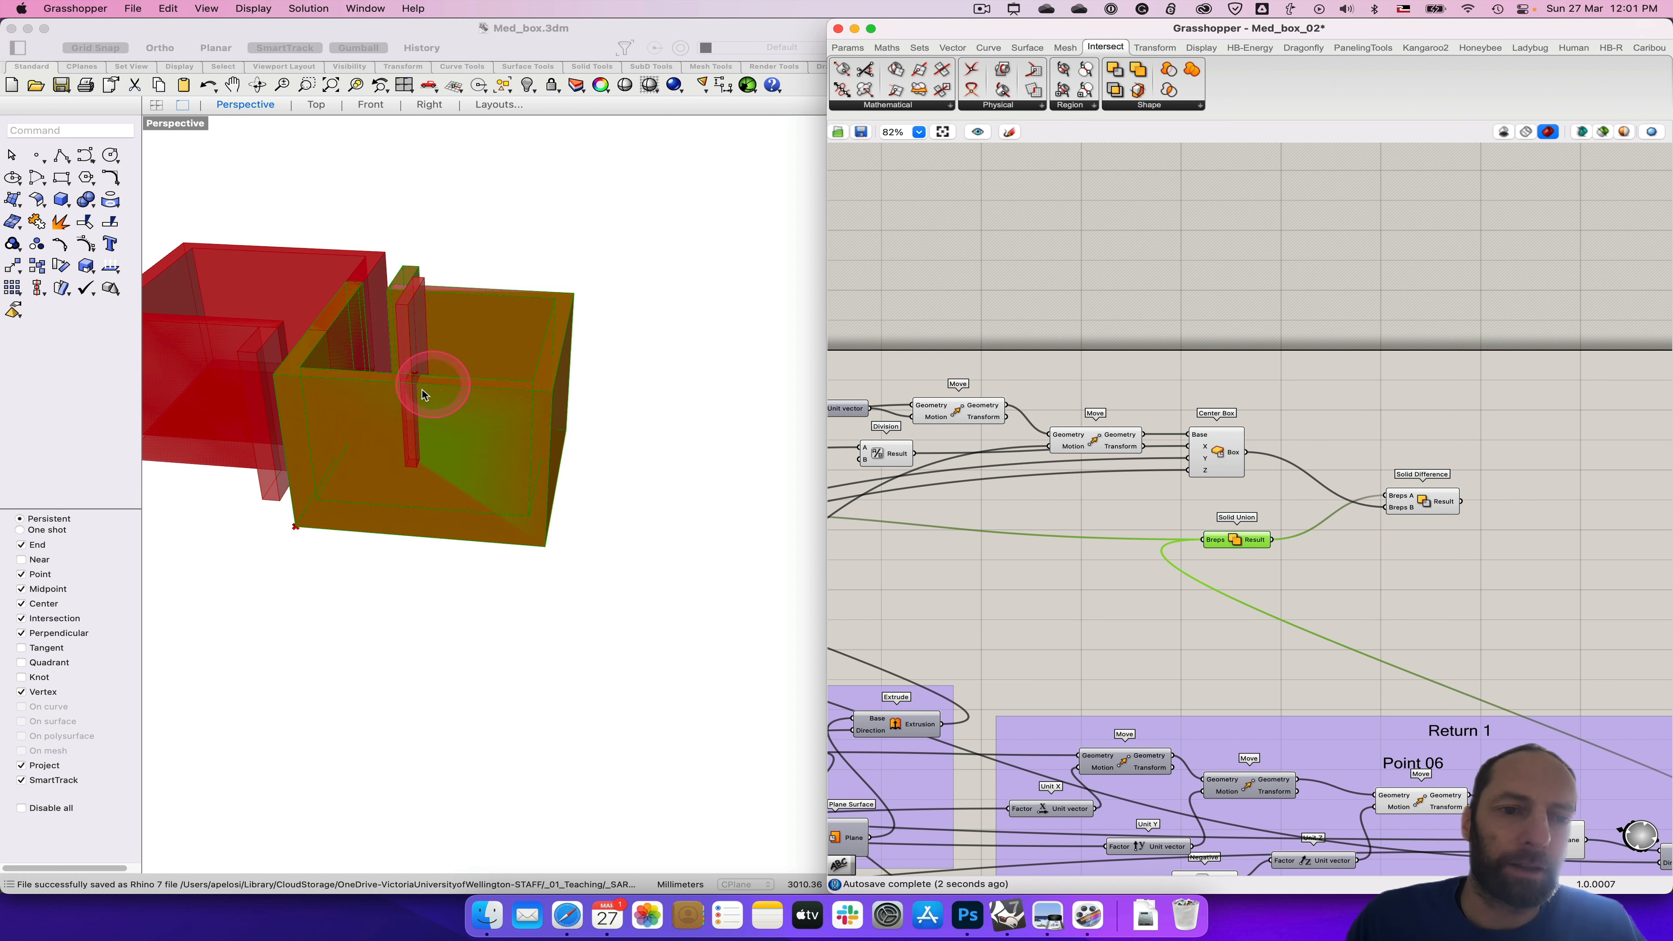
Step: Turn the Center Box preview off and on again to check the cut in Box 1's wall
{"action": "left_click", "coordinate": [1217, 455]}
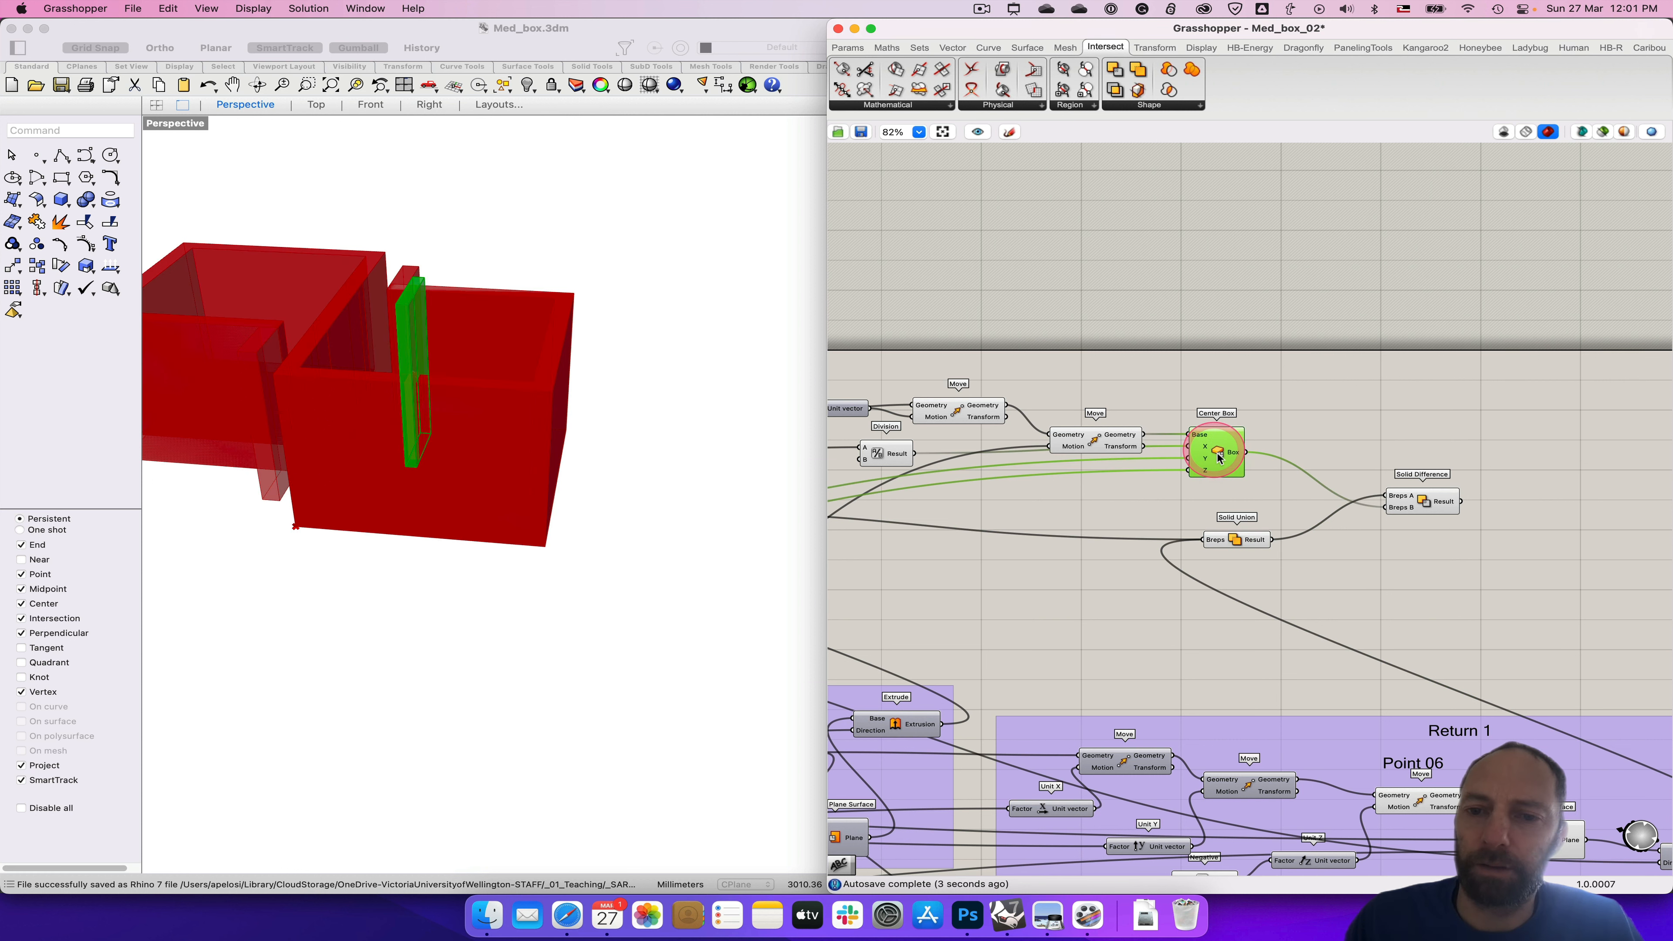
{"action": "right_click", "coordinate": [1219, 456]}
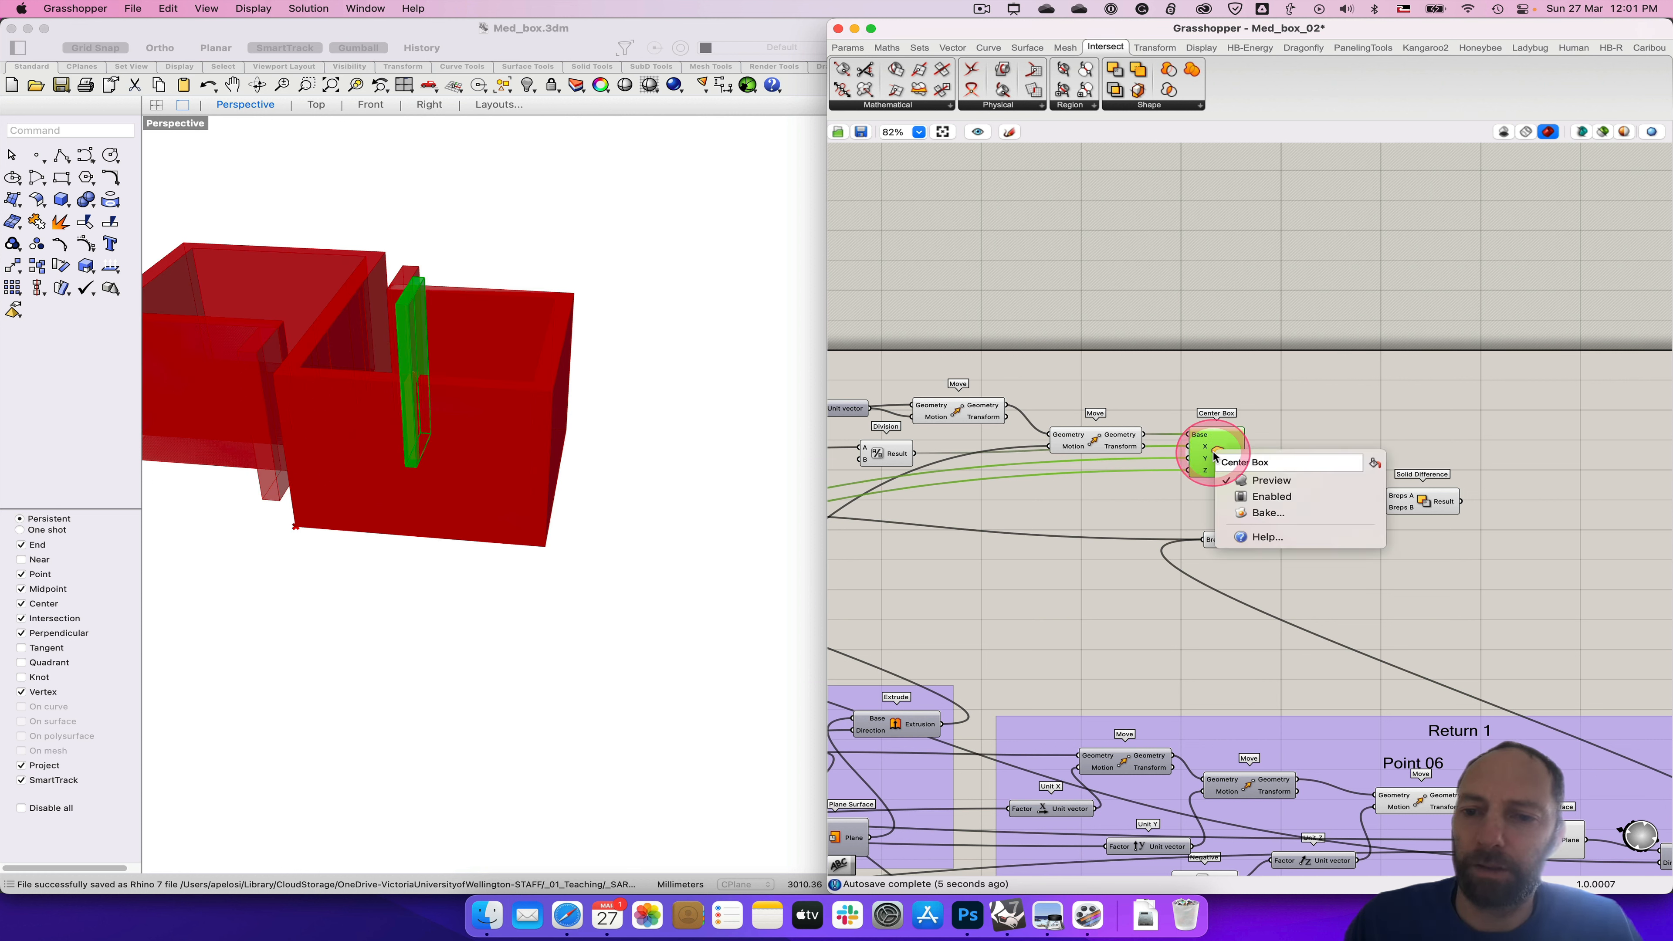
{"action": "left_click", "coordinate": [1253, 482]}
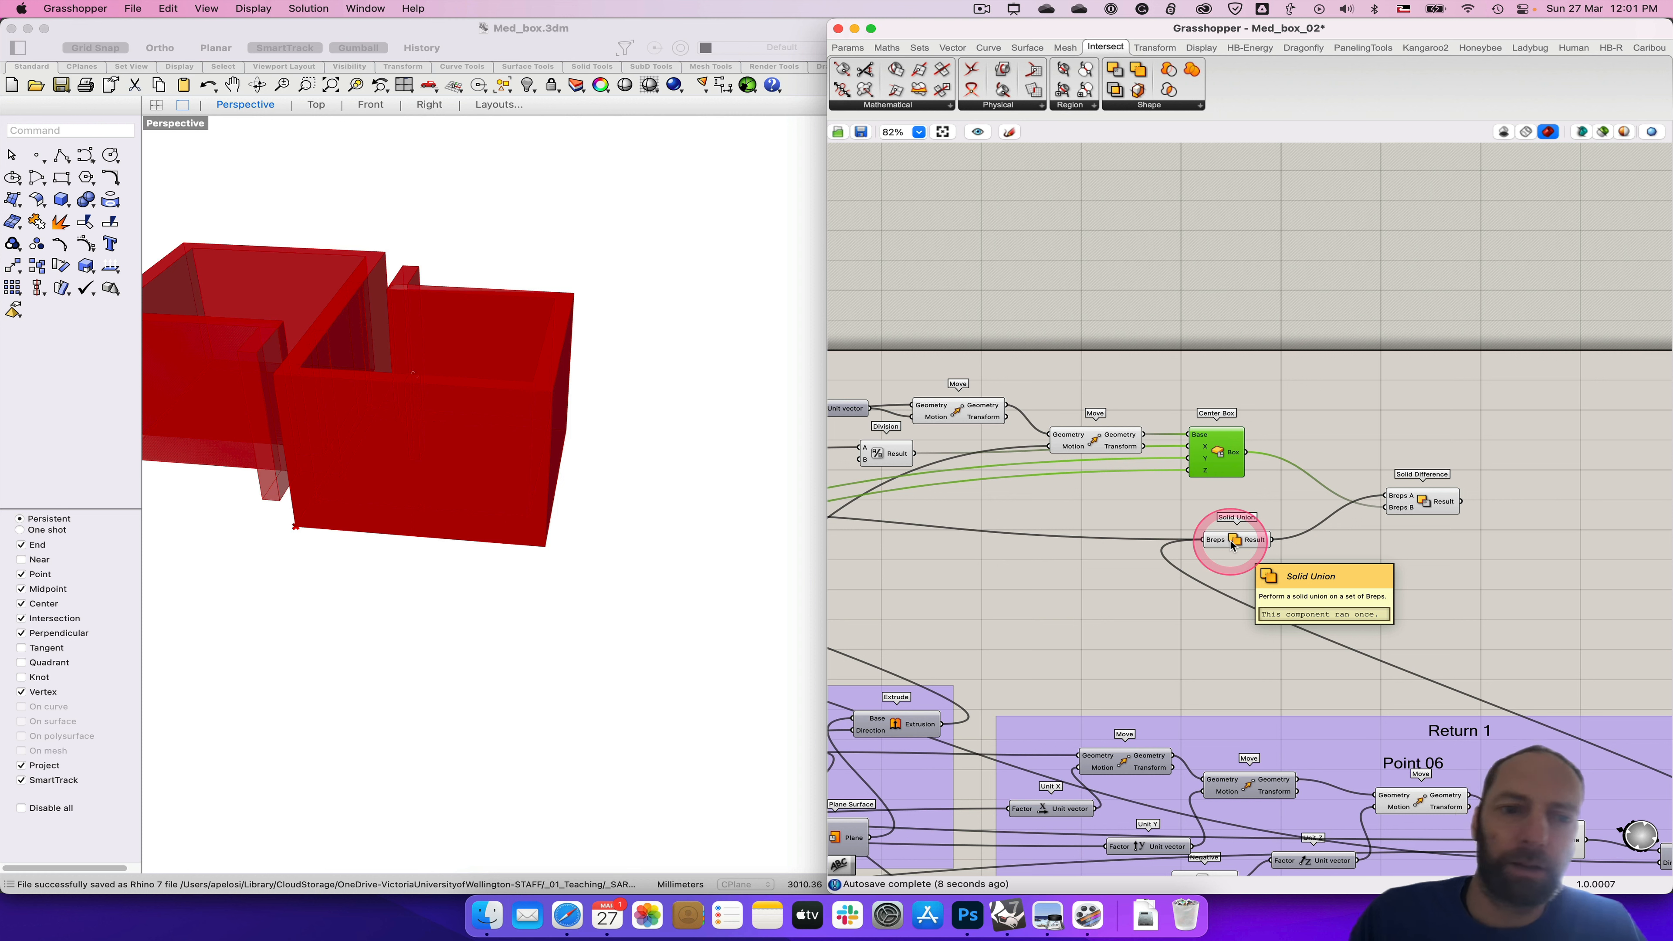
{"action": "right_click", "coordinate": [1217, 452]}
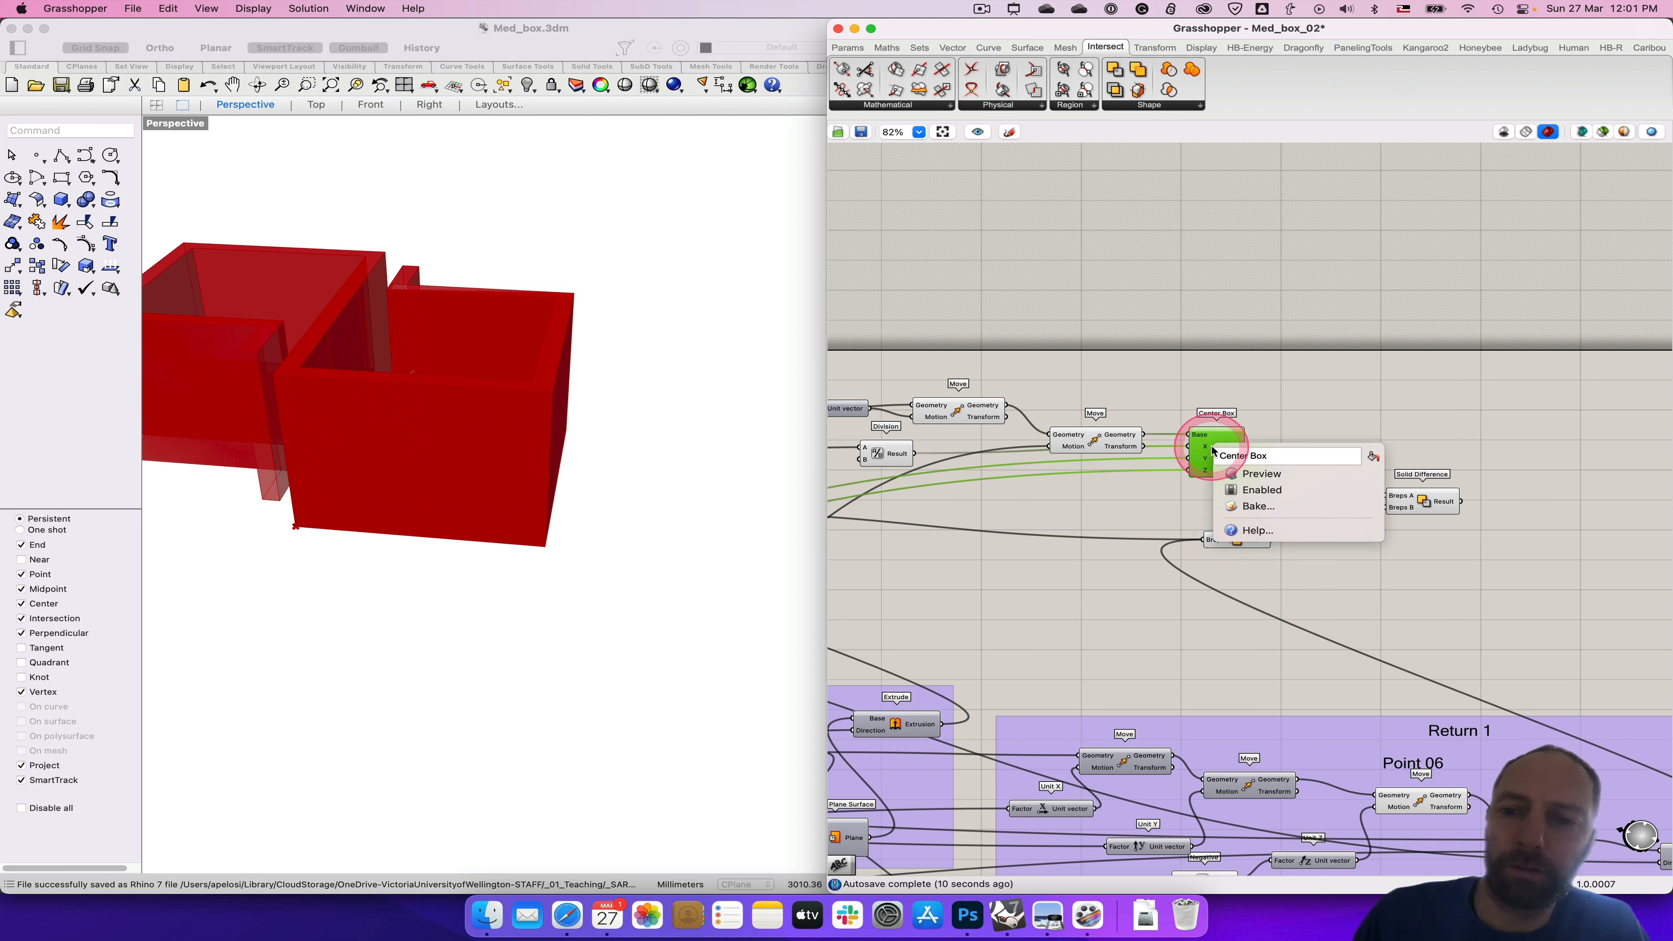
{"action": "left_click", "coordinate": [1253, 475]}
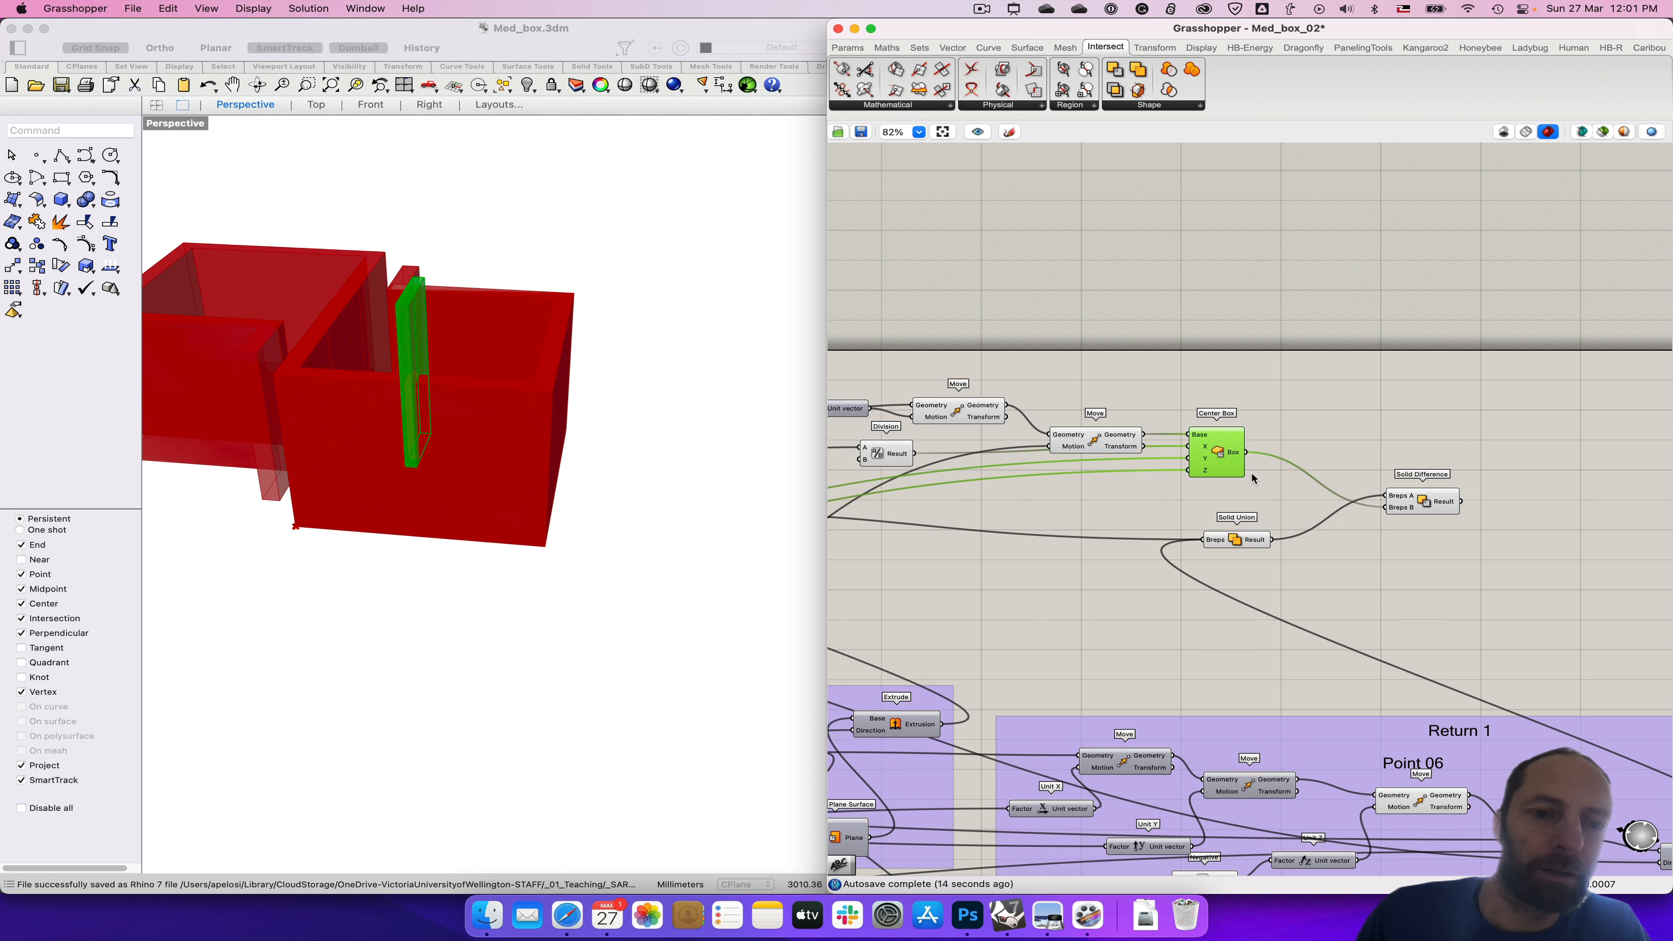
Step: Turn off the previews of the Center Box and Solid Union components
{"action": "right_click_drag", "start_coordinate": [539, 539], "coordinate": [516, 534]}
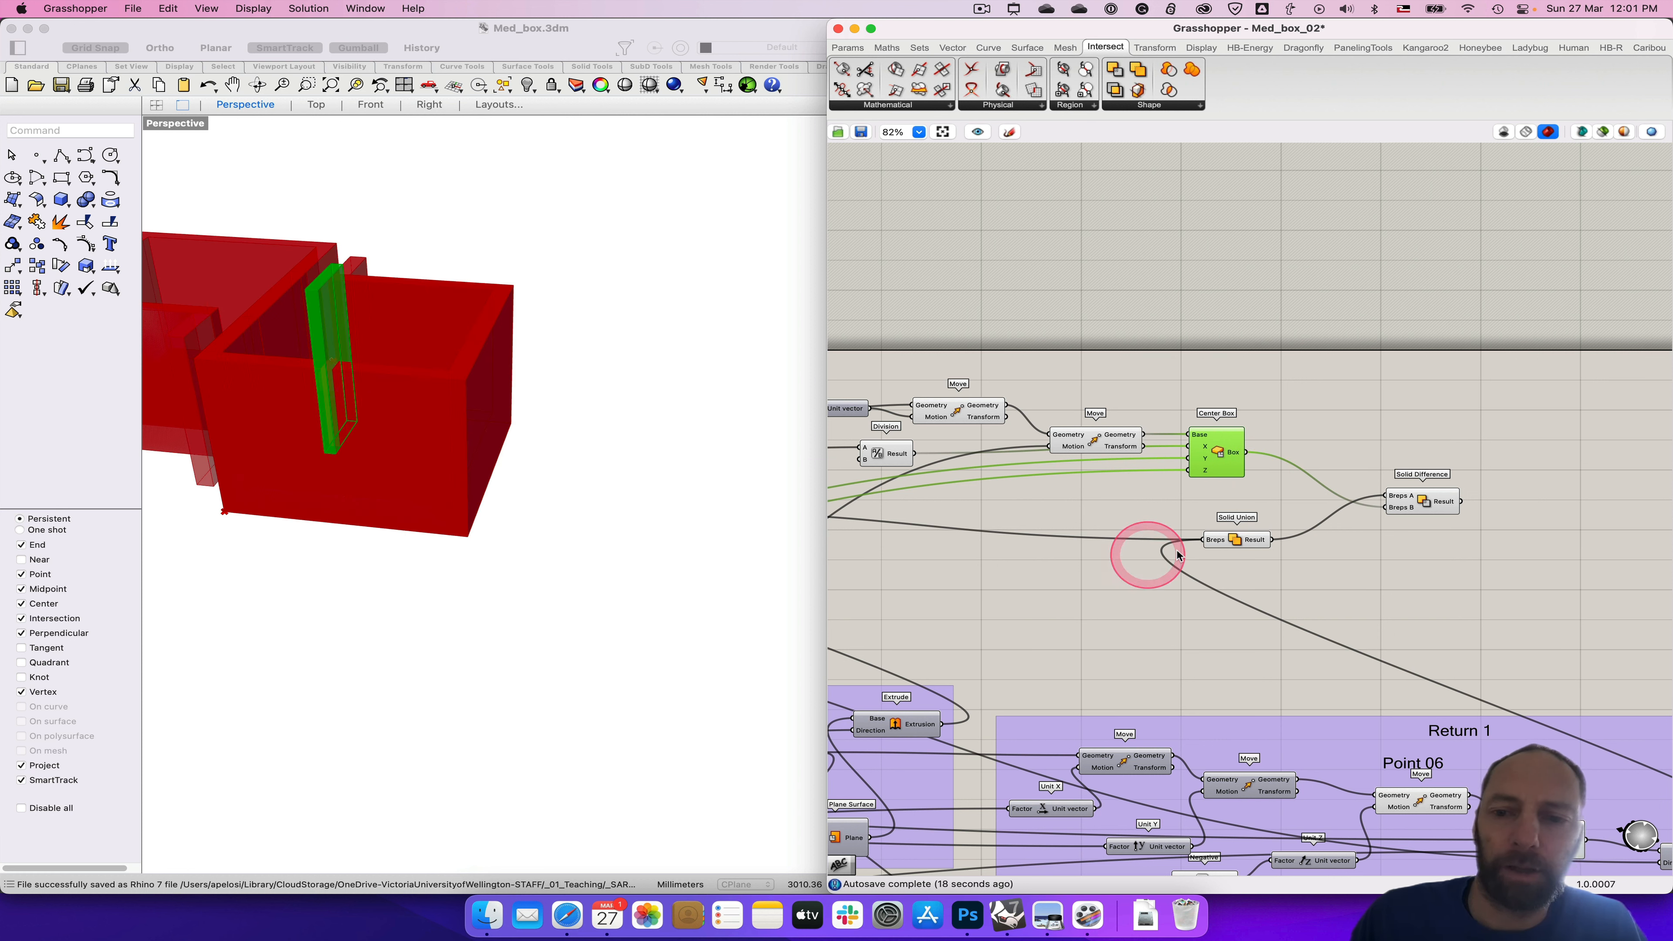
{"action": "right_click", "coordinate": [1215, 454]}
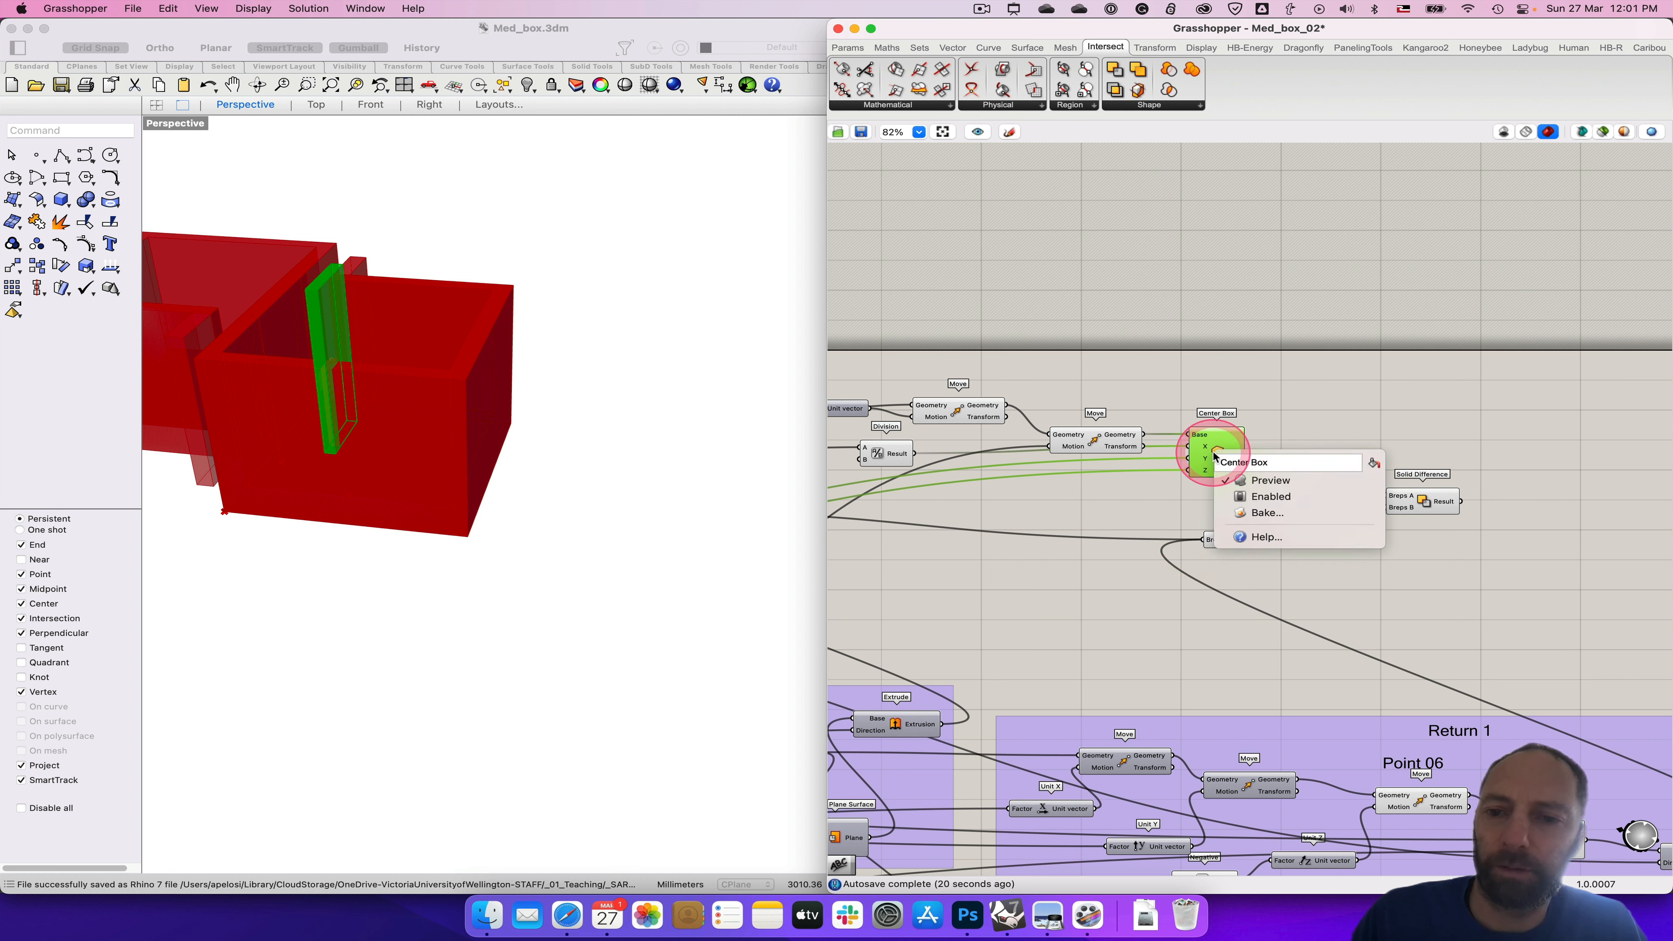
{"action": "left_click", "coordinate": [1269, 480]}
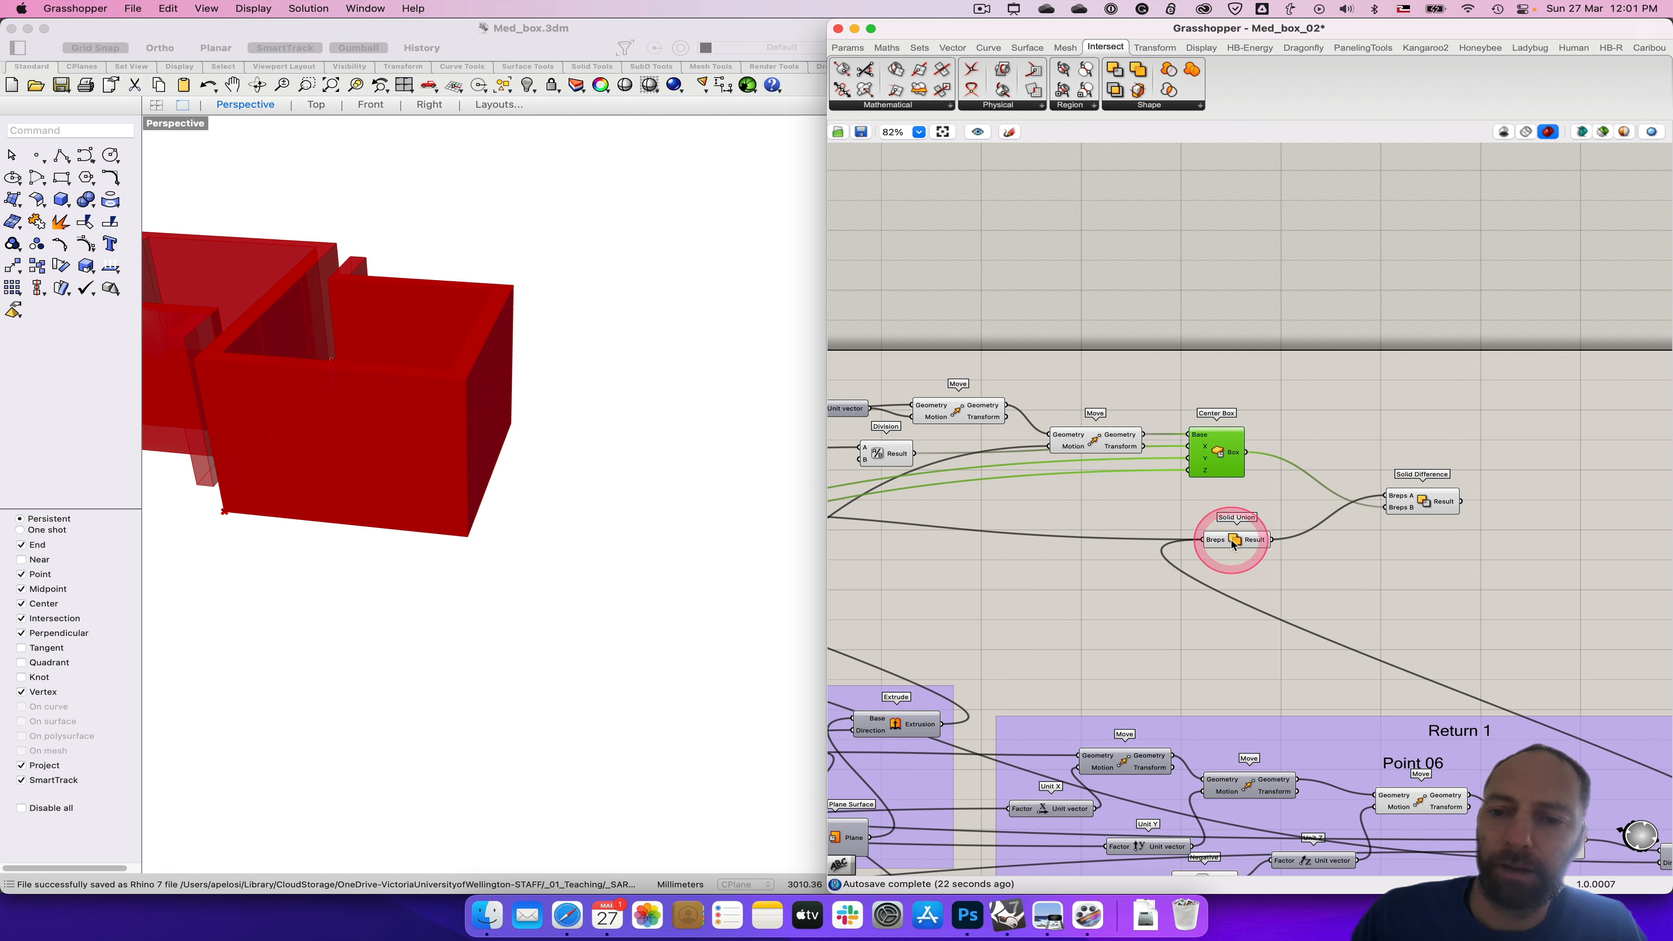
{"action": "right_click", "coordinate": [1233, 545]}
{"action": "left_click", "coordinate": [1251, 565]}
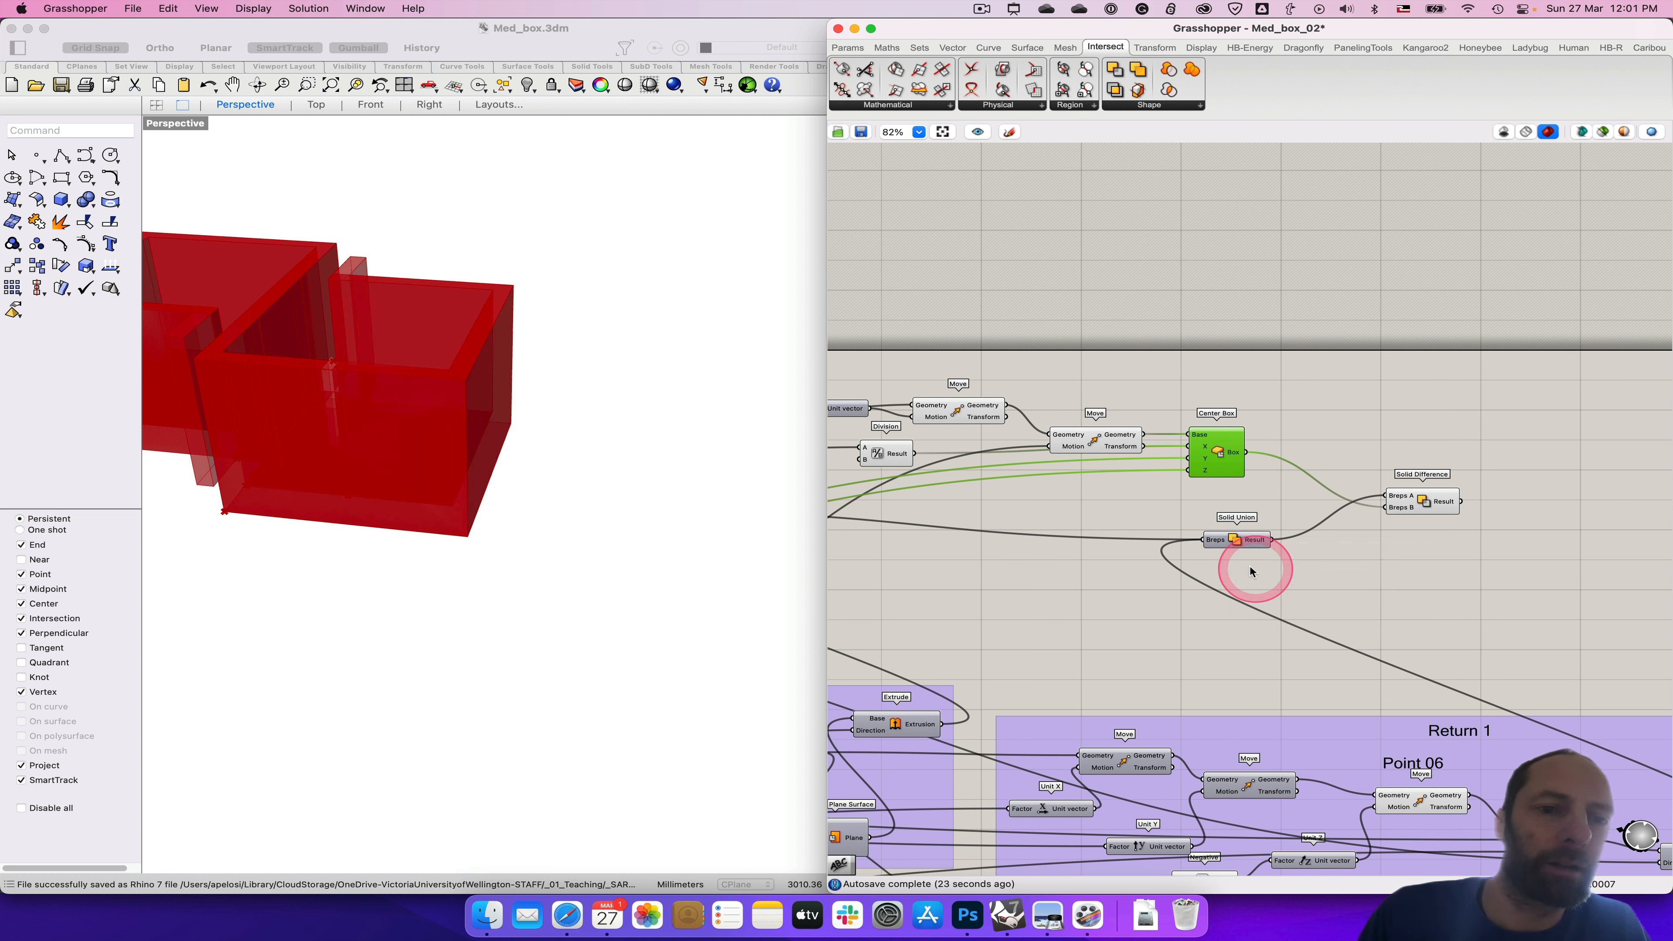
Step: Inspect the cut in Box 1's wall from several angles in the Perspective view, and restore the four-viewport layout
{"action": "right_click_drag", "start_coordinate": [546, 559], "coordinate": [551, 553]}
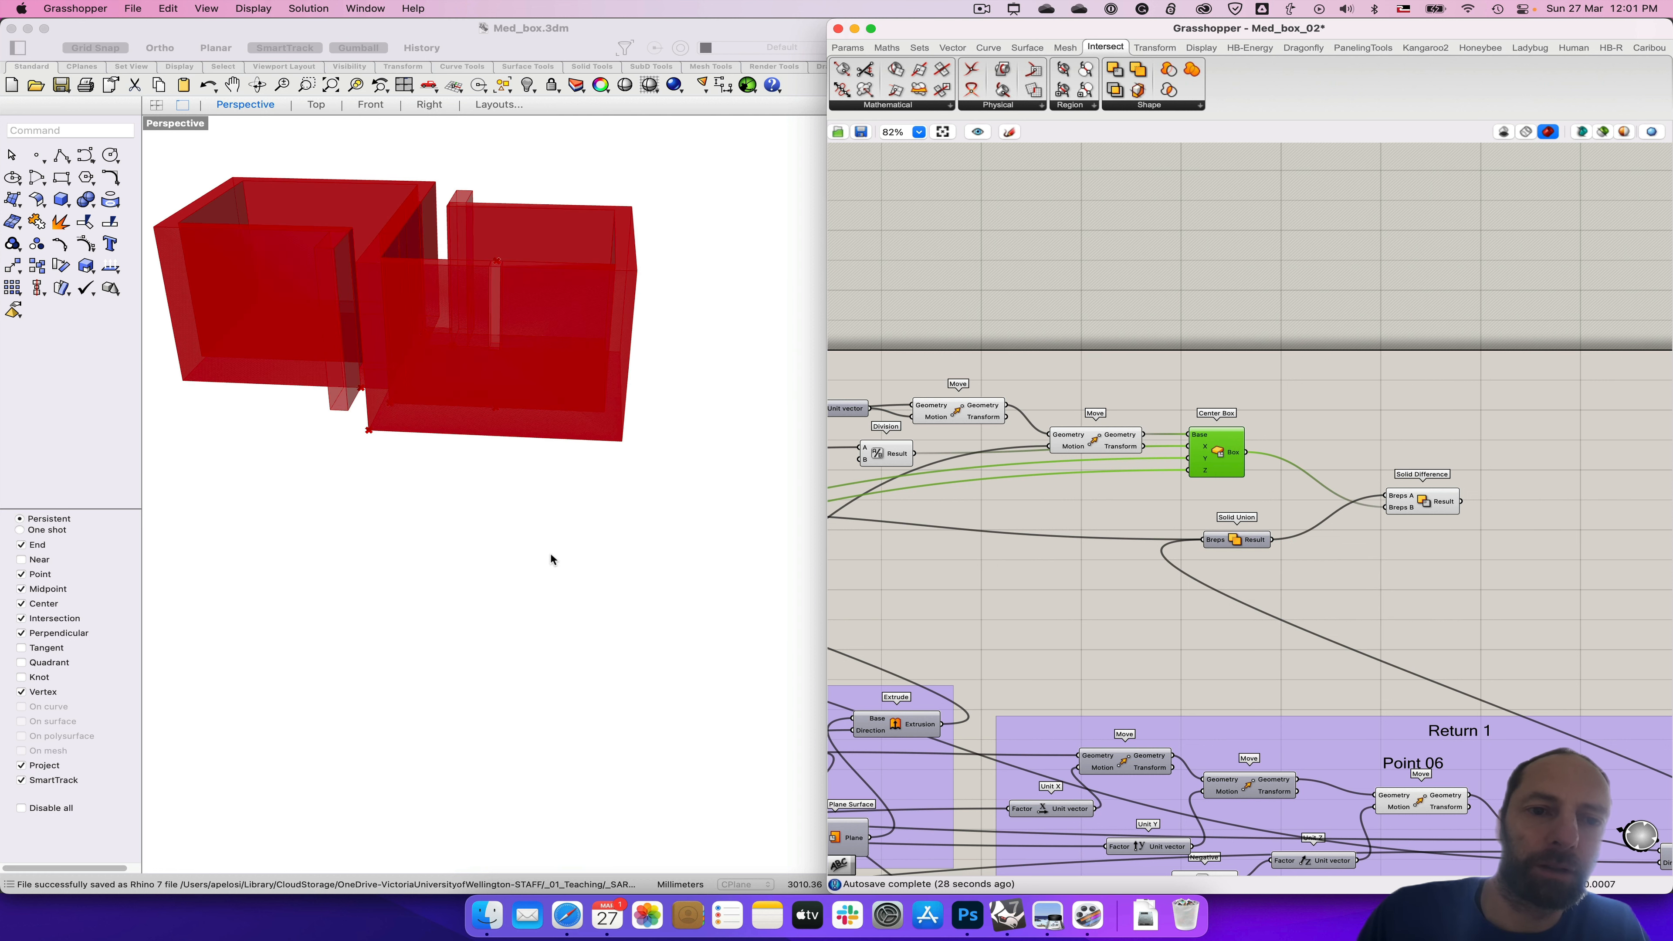
{"action": "scroll", "coordinate": [540, 392], "scroll_direction": "down", "scroll_amount": 12}
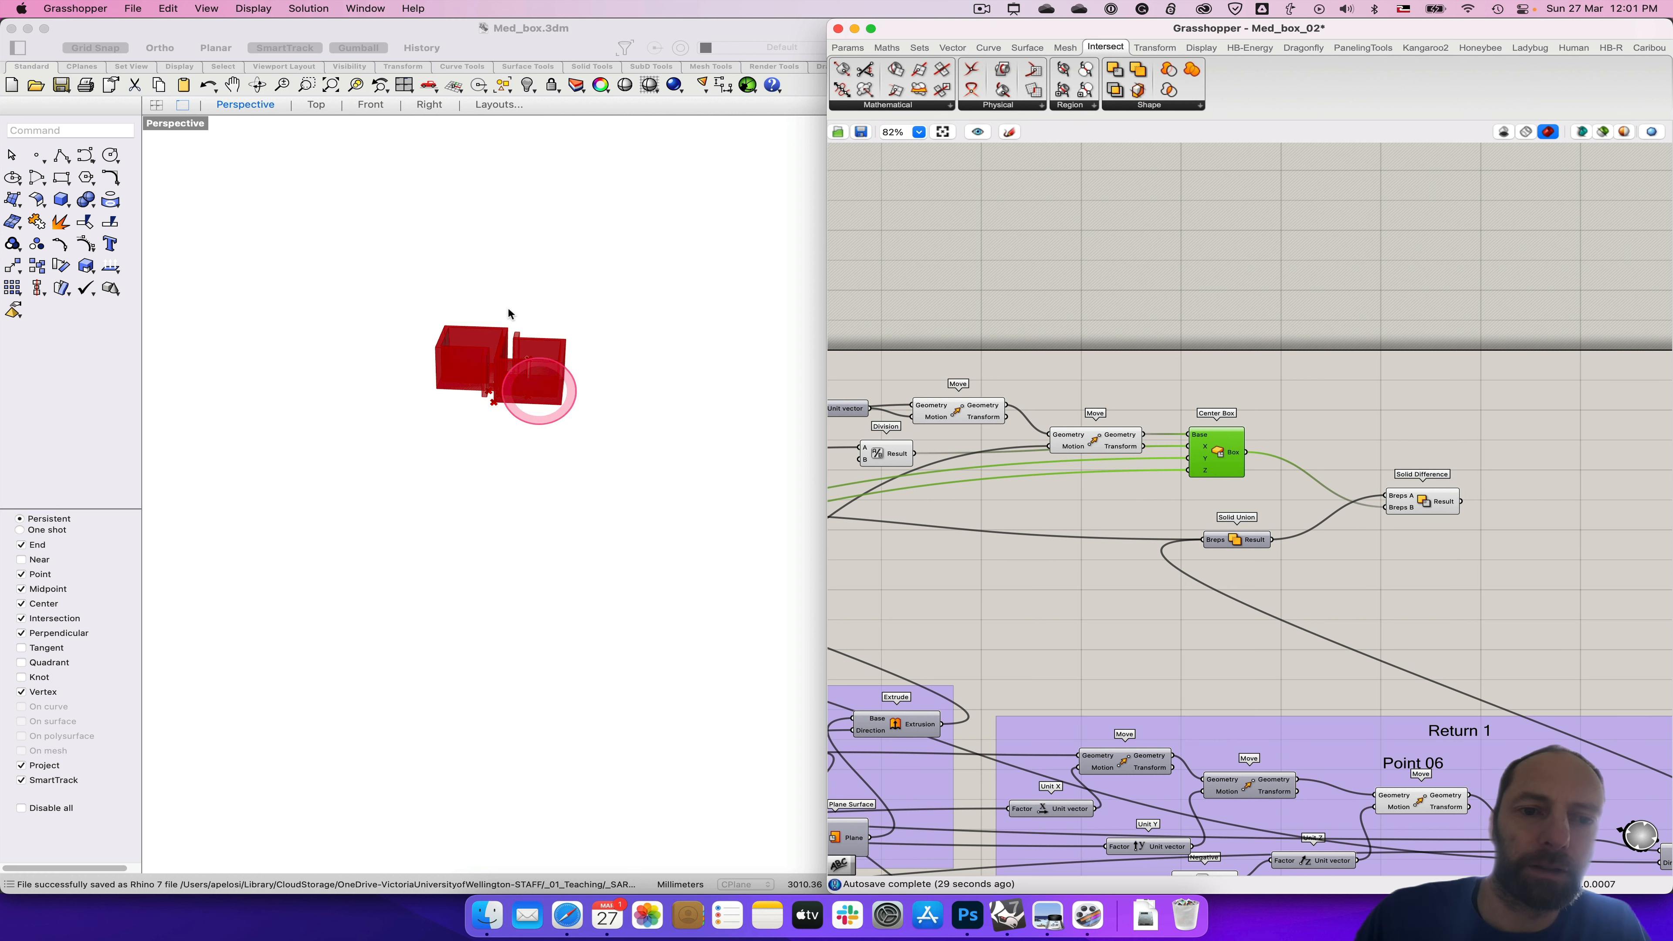
{"action": "scroll", "coordinate": [508, 309], "scroll_direction": "up", "scroll_amount": 3}
{"action": "scroll", "coordinate": [508, 339], "scroll_direction": "up", "scroll_amount": 10}
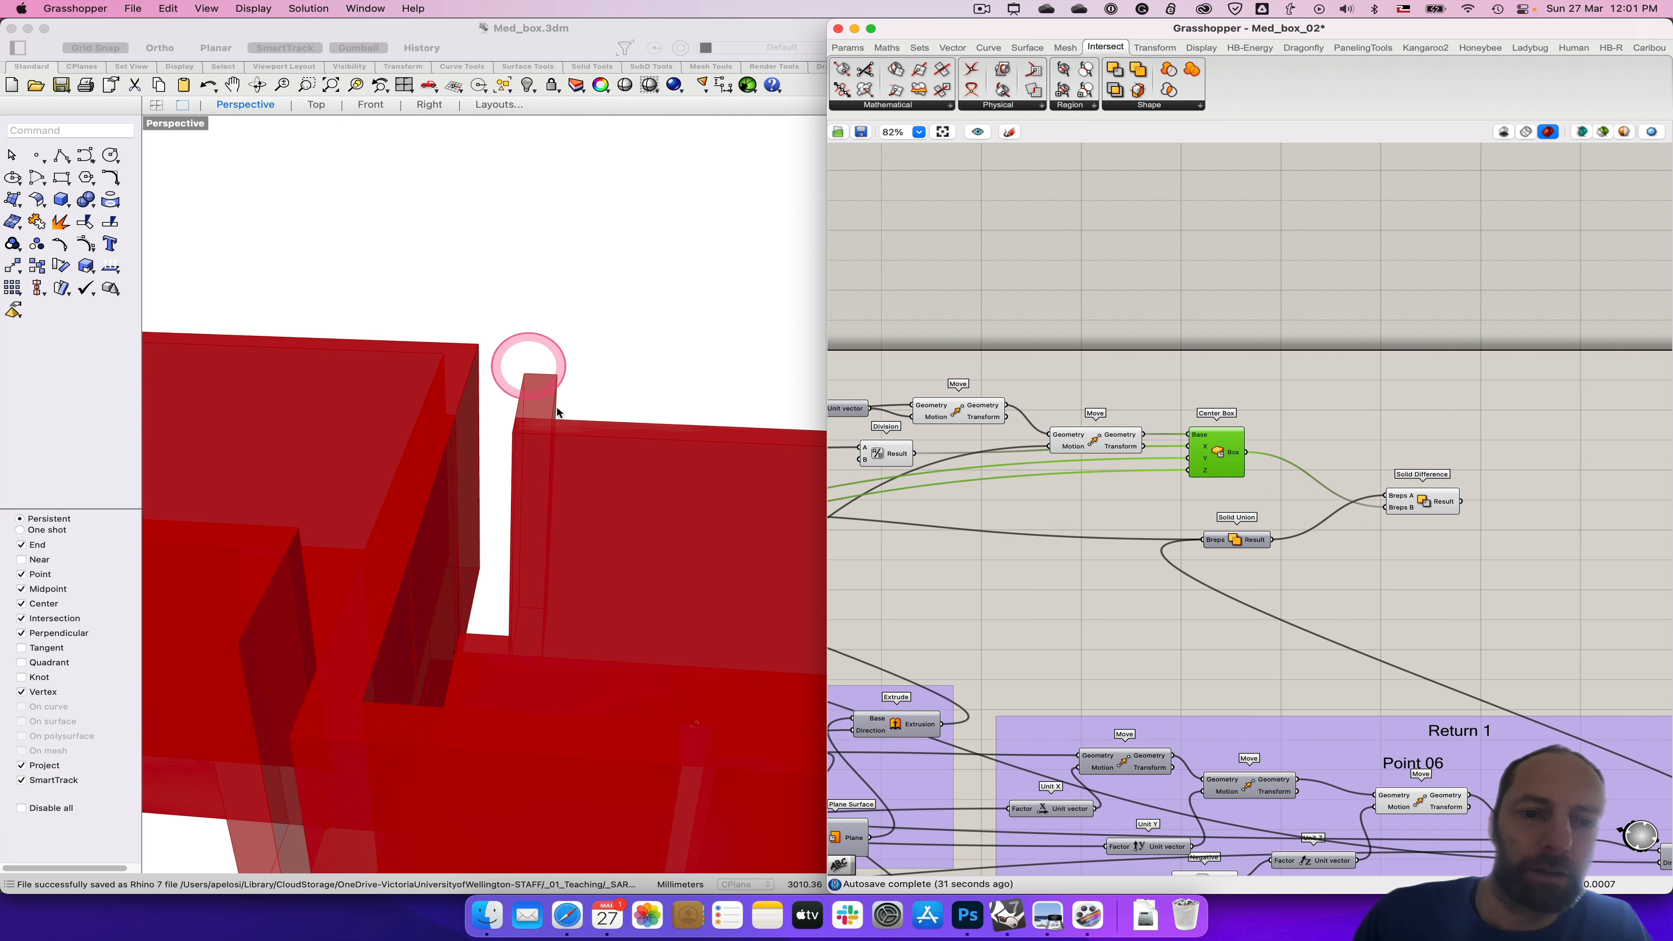
{"action": "scroll", "coordinate": [602, 386], "scroll_direction": "down", "scroll_amount": 10}
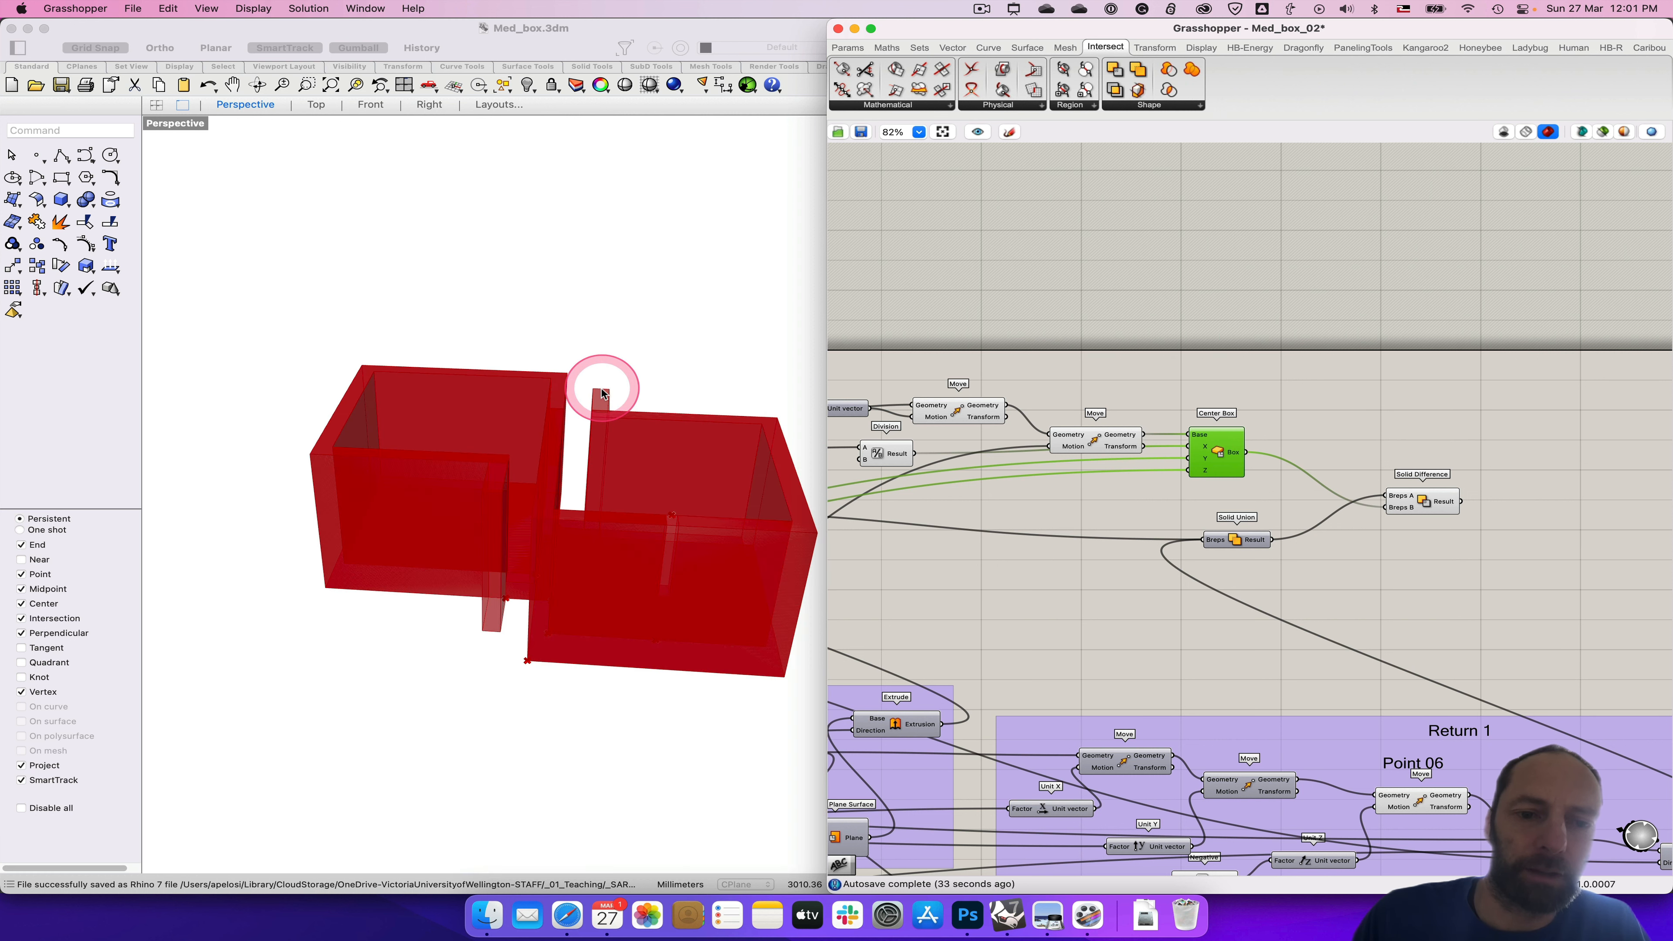
{"action": "mouse_move", "coordinate": [634, 389]}
{"action": "right_mouse_down"}
{"action": "mouse_move", "coordinate": [579, 389]}
{"action": "mouse_move", "coordinate": [605, 394]}
{"action": "right_mouse_up"}
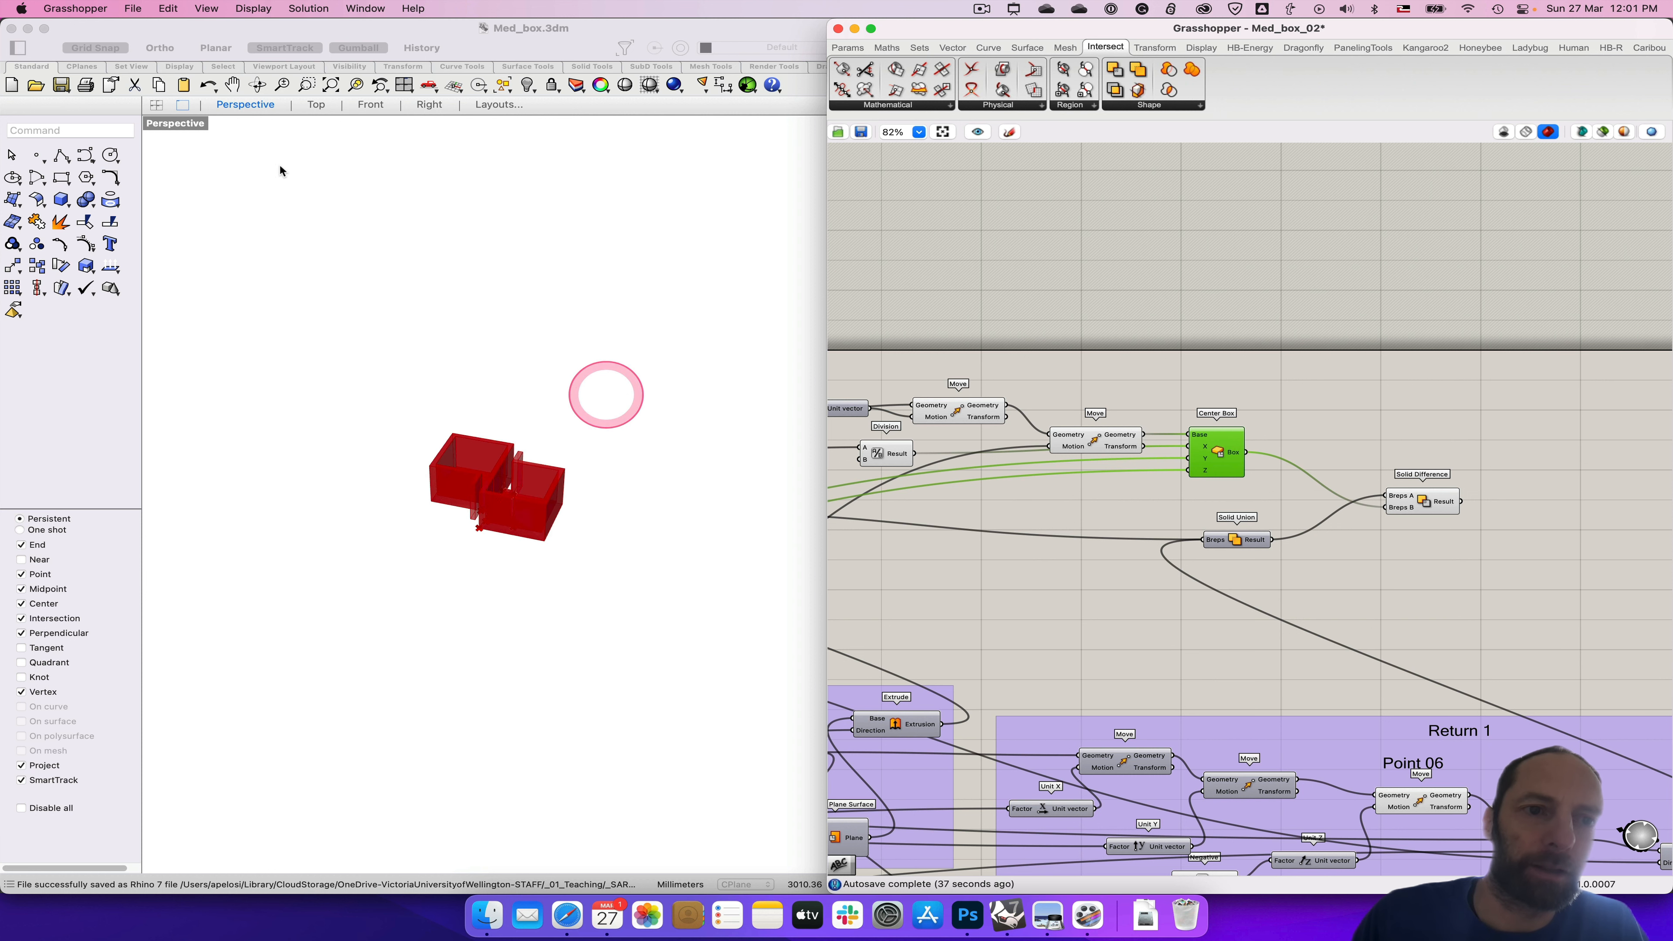
{"action": "double_click", "coordinate": [184, 124]}
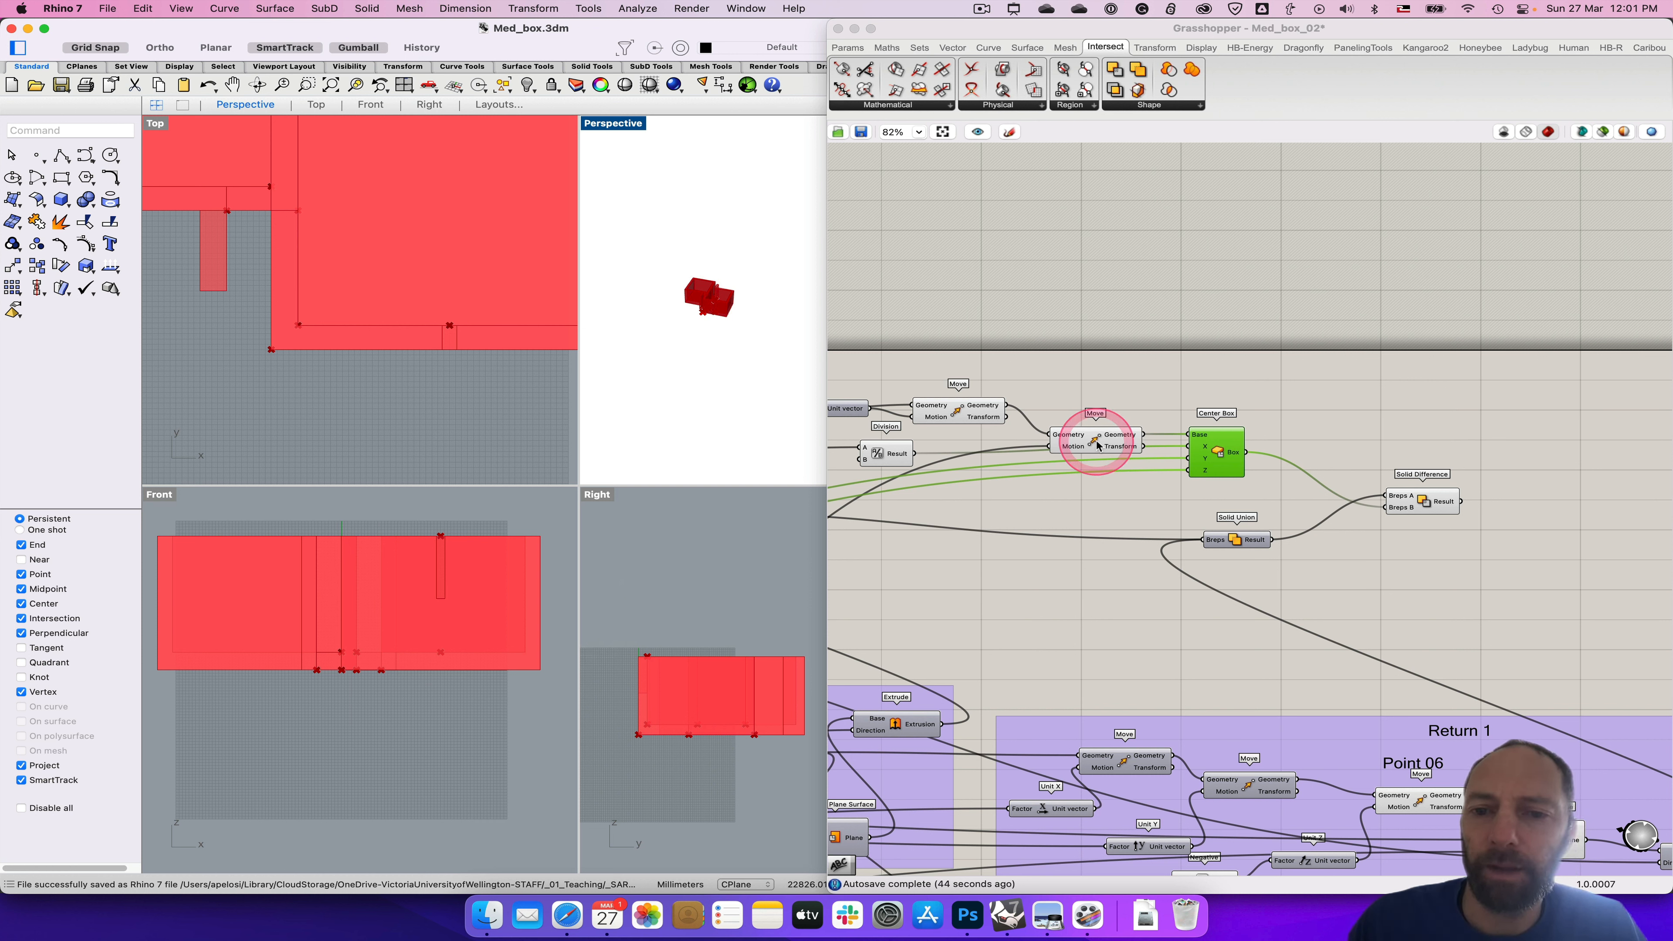
Step: Turn off the preview of the Move component that follows the Unit X vector
{"action": "left_click", "coordinate": [958, 414]}
{"action": "right_click", "coordinate": [958, 415]}
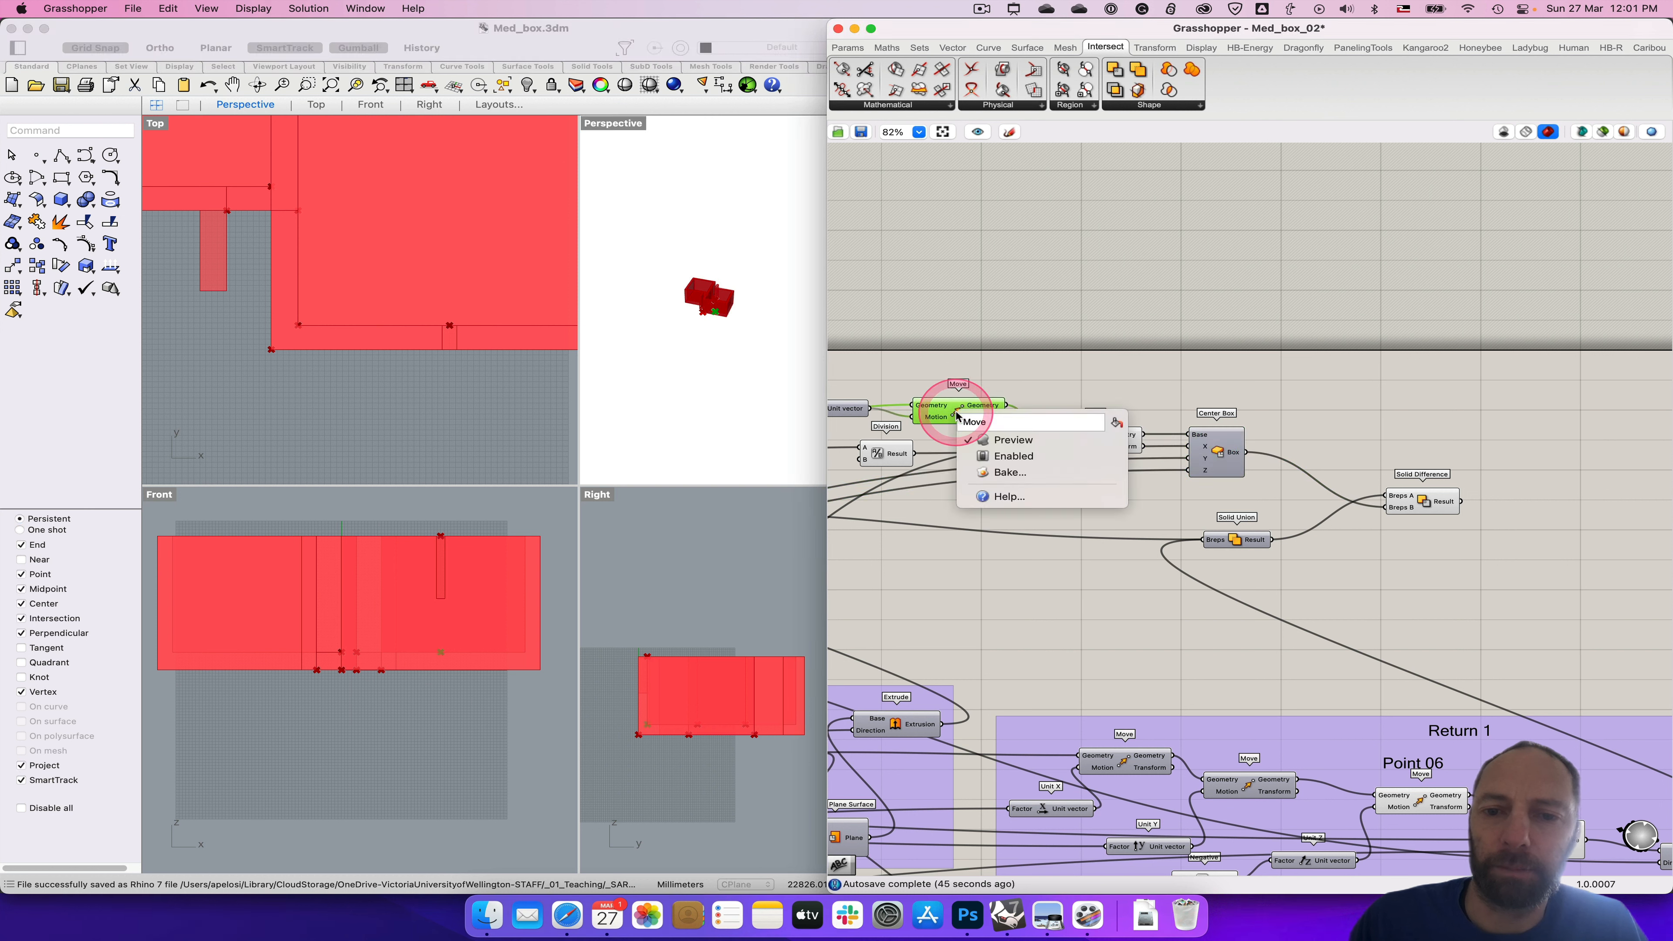
{"action": "left_click", "coordinate": [997, 442]}
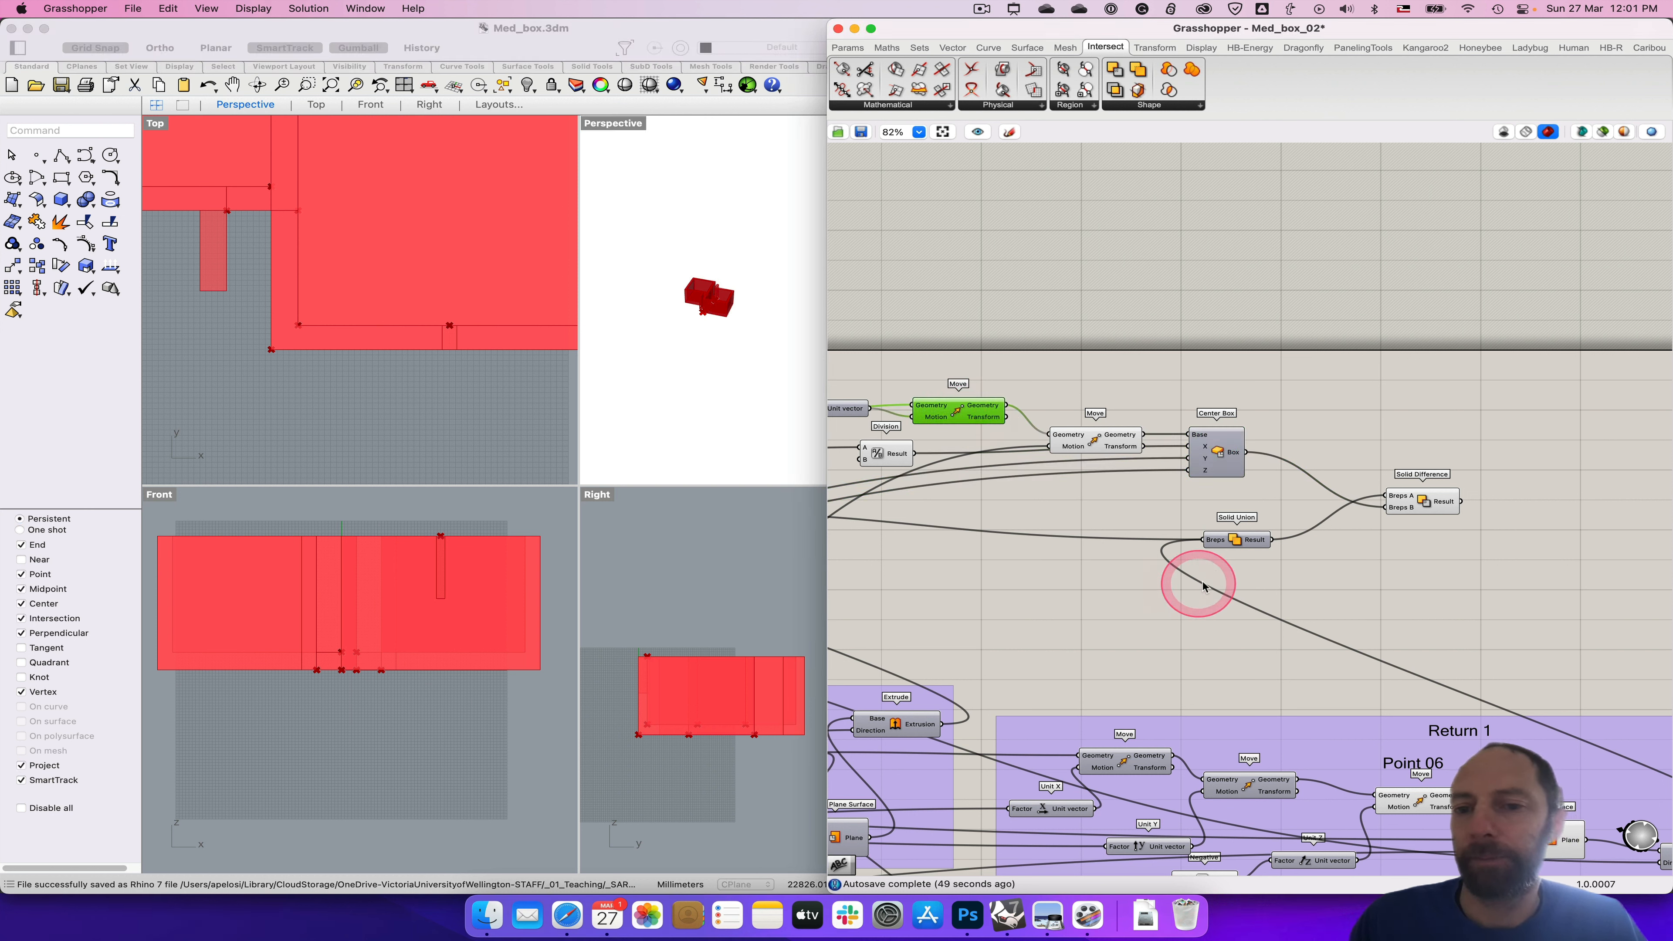
Step: Select the Solid Difference to check the cut solid, and shift the Subtraction component closer to its Division component
{"action": "left_click", "coordinate": [1425, 500]}
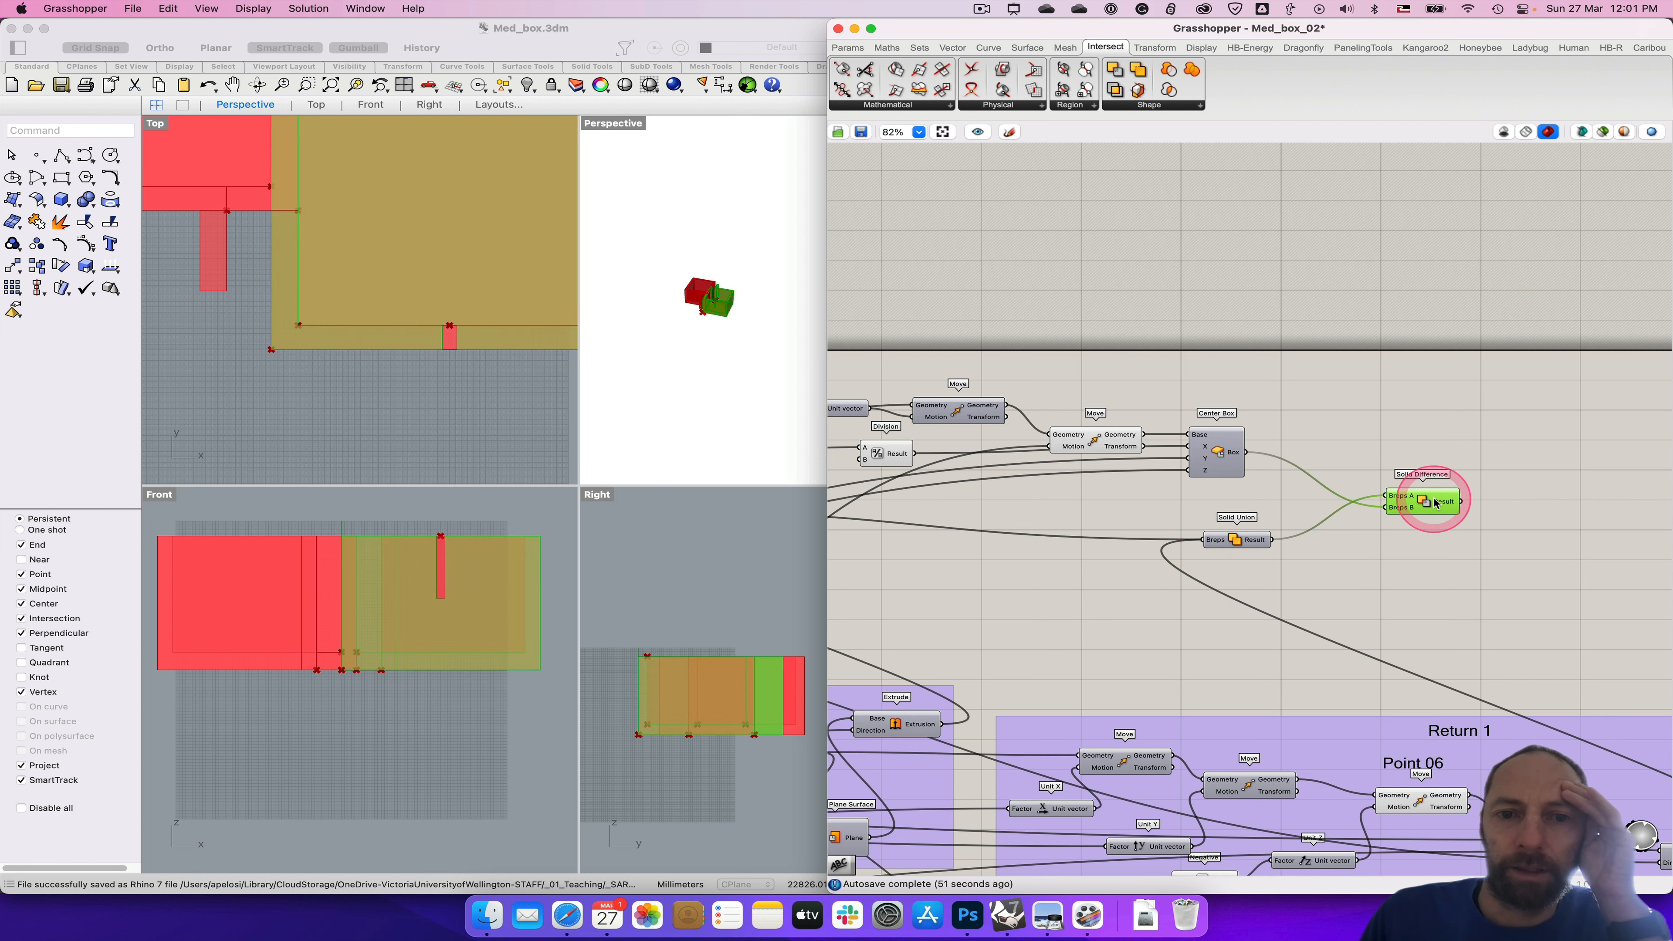
{"action": "right_click_drag", "start_coordinate": [1112, 591], "coordinate": [1377, 632]}
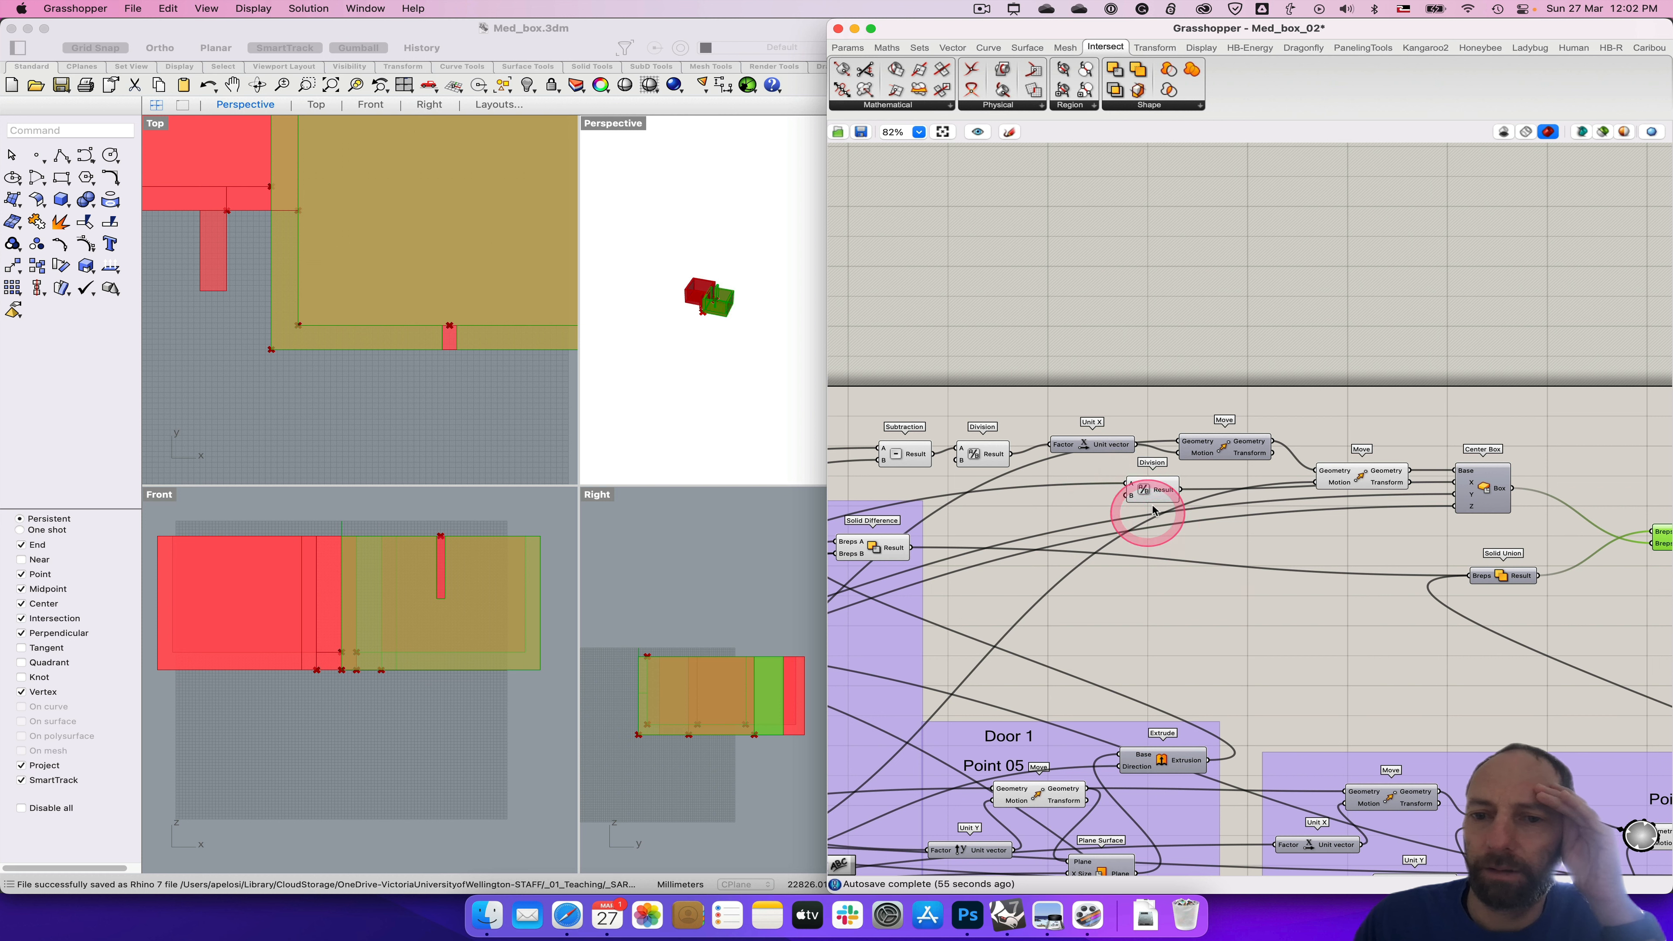
{"action": "left_click_drag", "start_coordinate": [907, 447], "coordinate": [931, 448]}
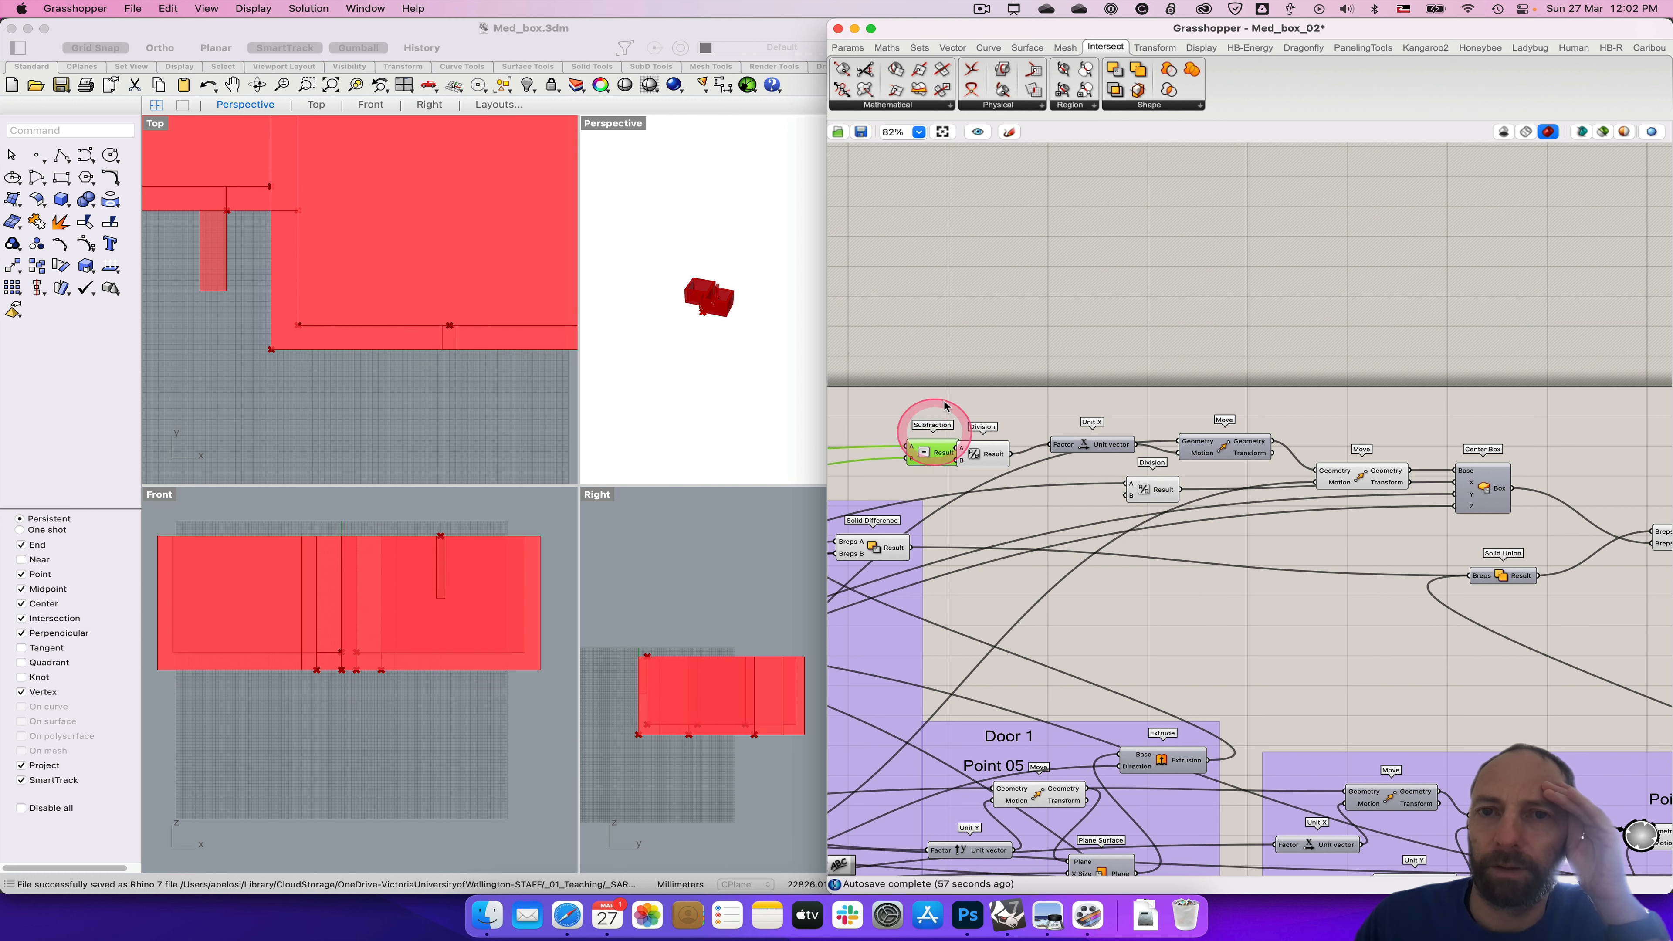
{"action": "left_click", "coordinate": [982, 11]}
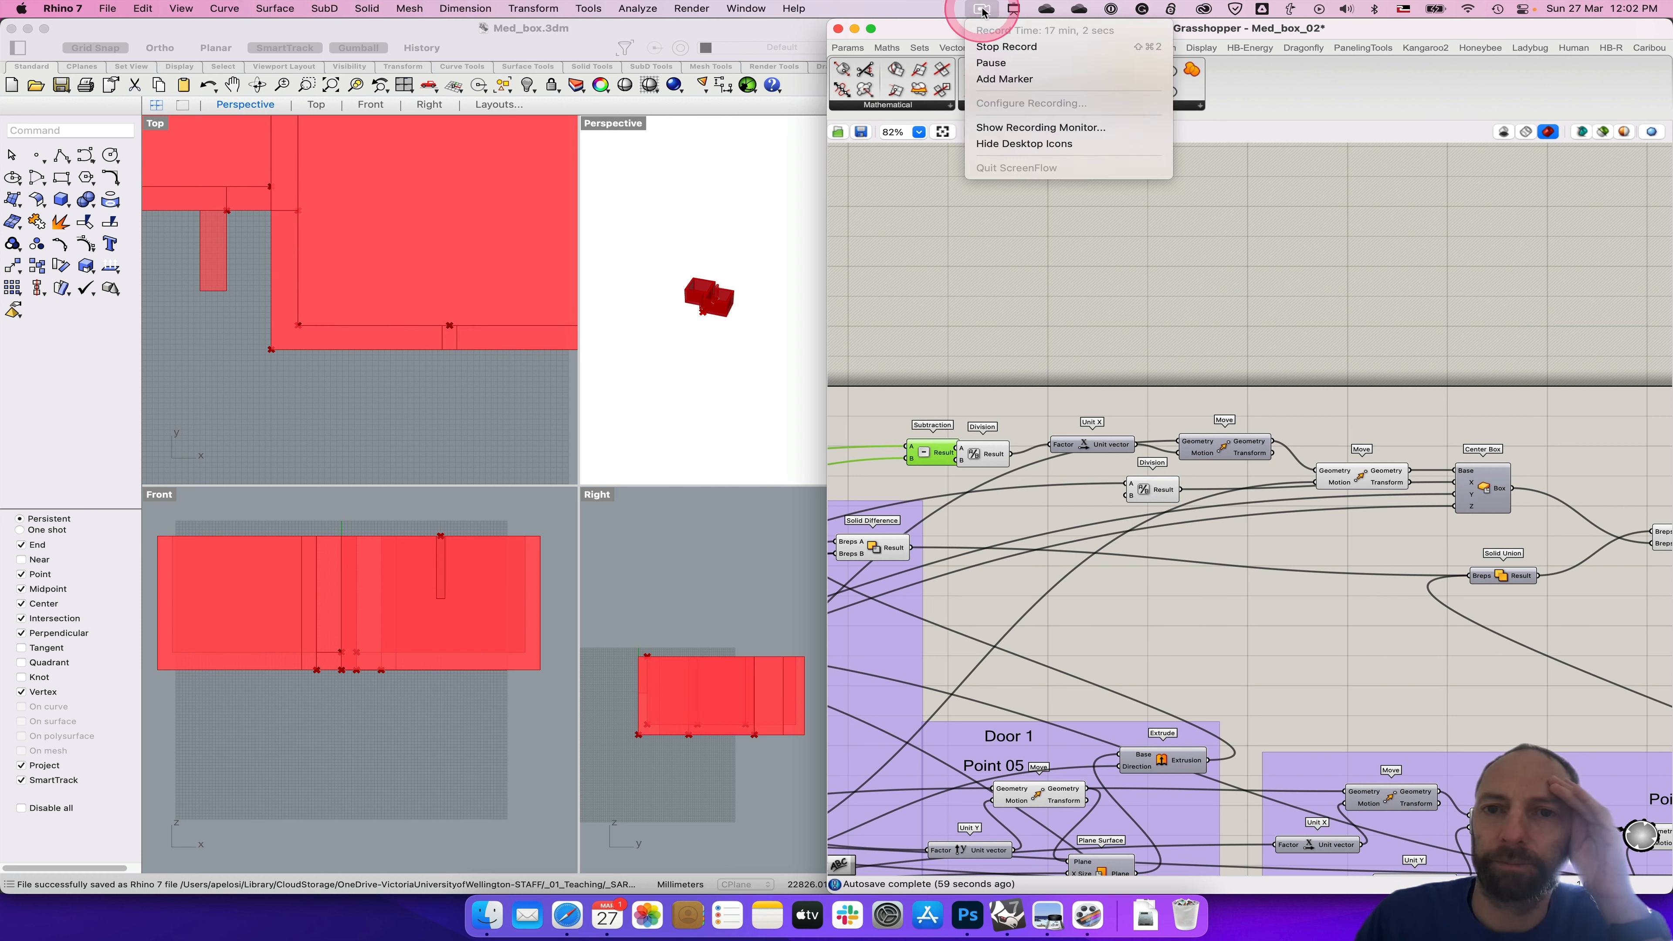
{"action": "left_click", "coordinate": [998, 64]}
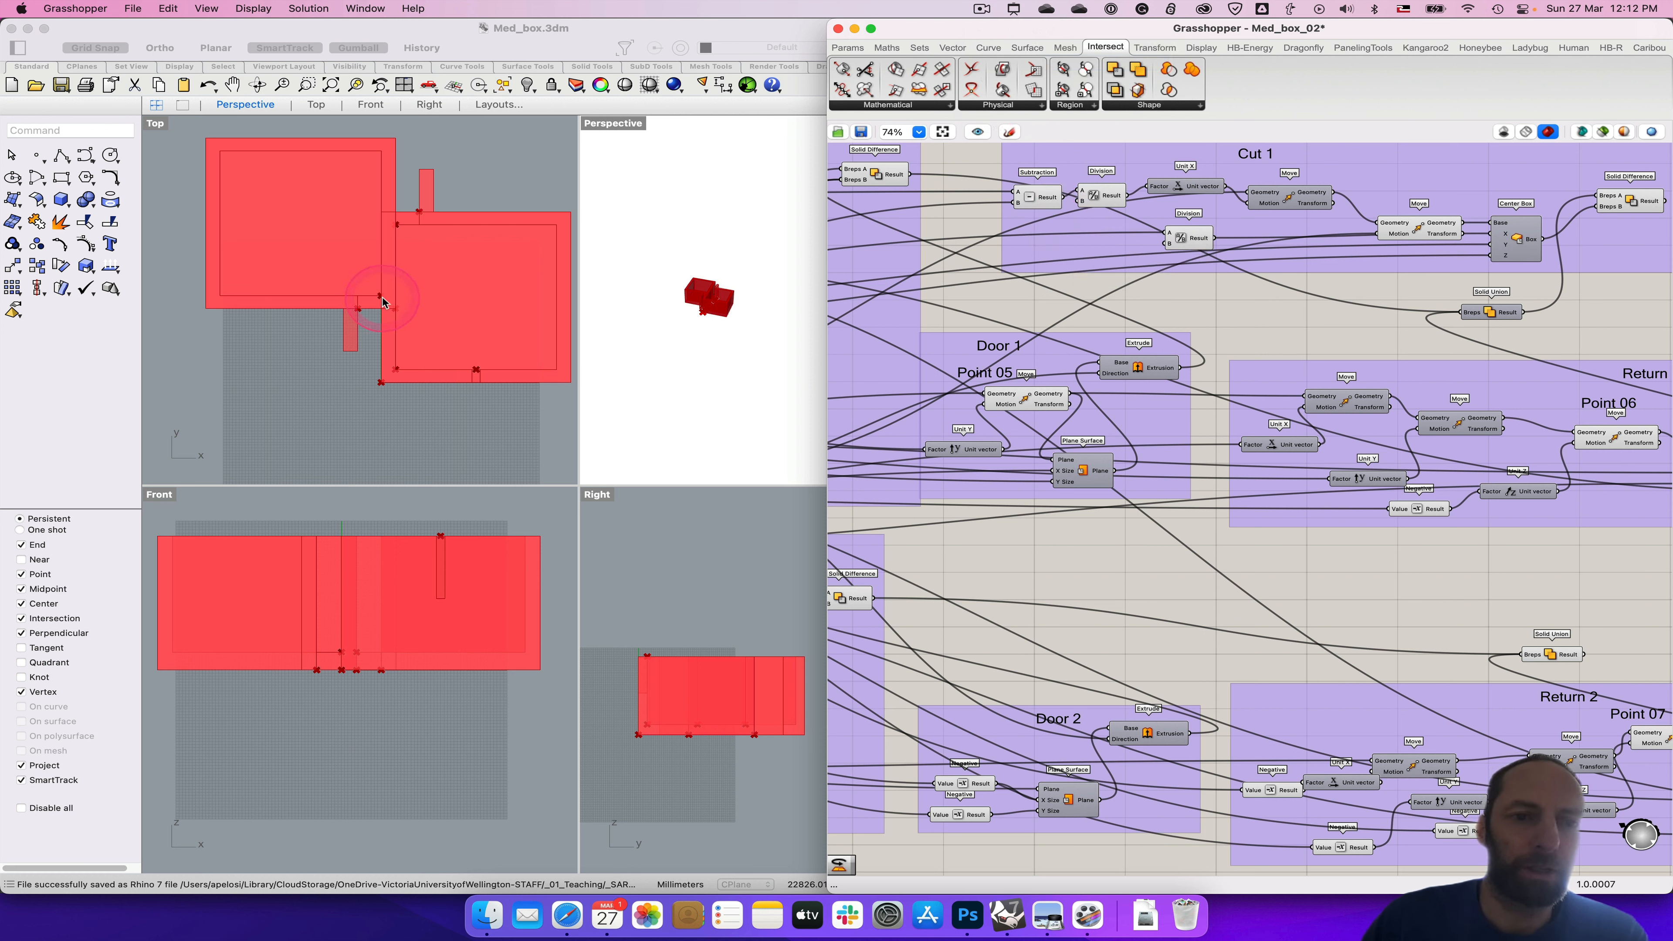
Step: Switch to Photoshop, examine the Medbox Layout plan around points 04 and 09 at 100% zoom, and return to Grasshopper
{"action": "left_click", "coordinate": [966, 924]}
{"action": "scroll", "coordinate": [943, 646], "scroll_direction": "up", "scroll_amount": 3}
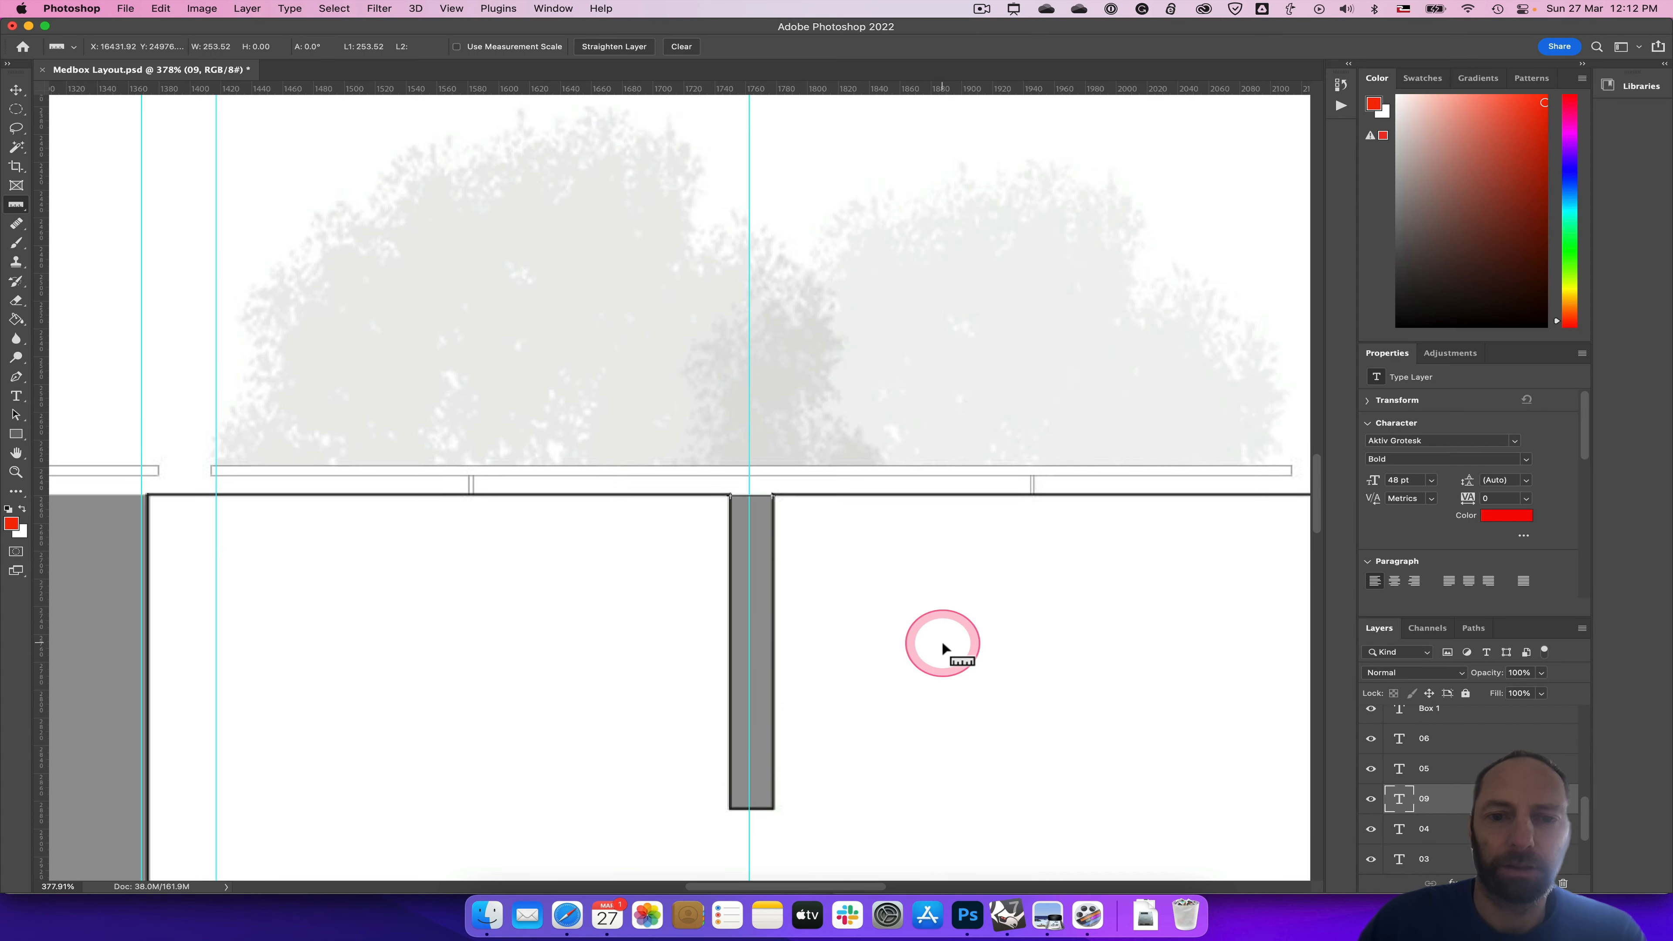
{"action": "scroll", "coordinate": [942, 646], "scroll_direction": "up", "scroll_amount": 15}
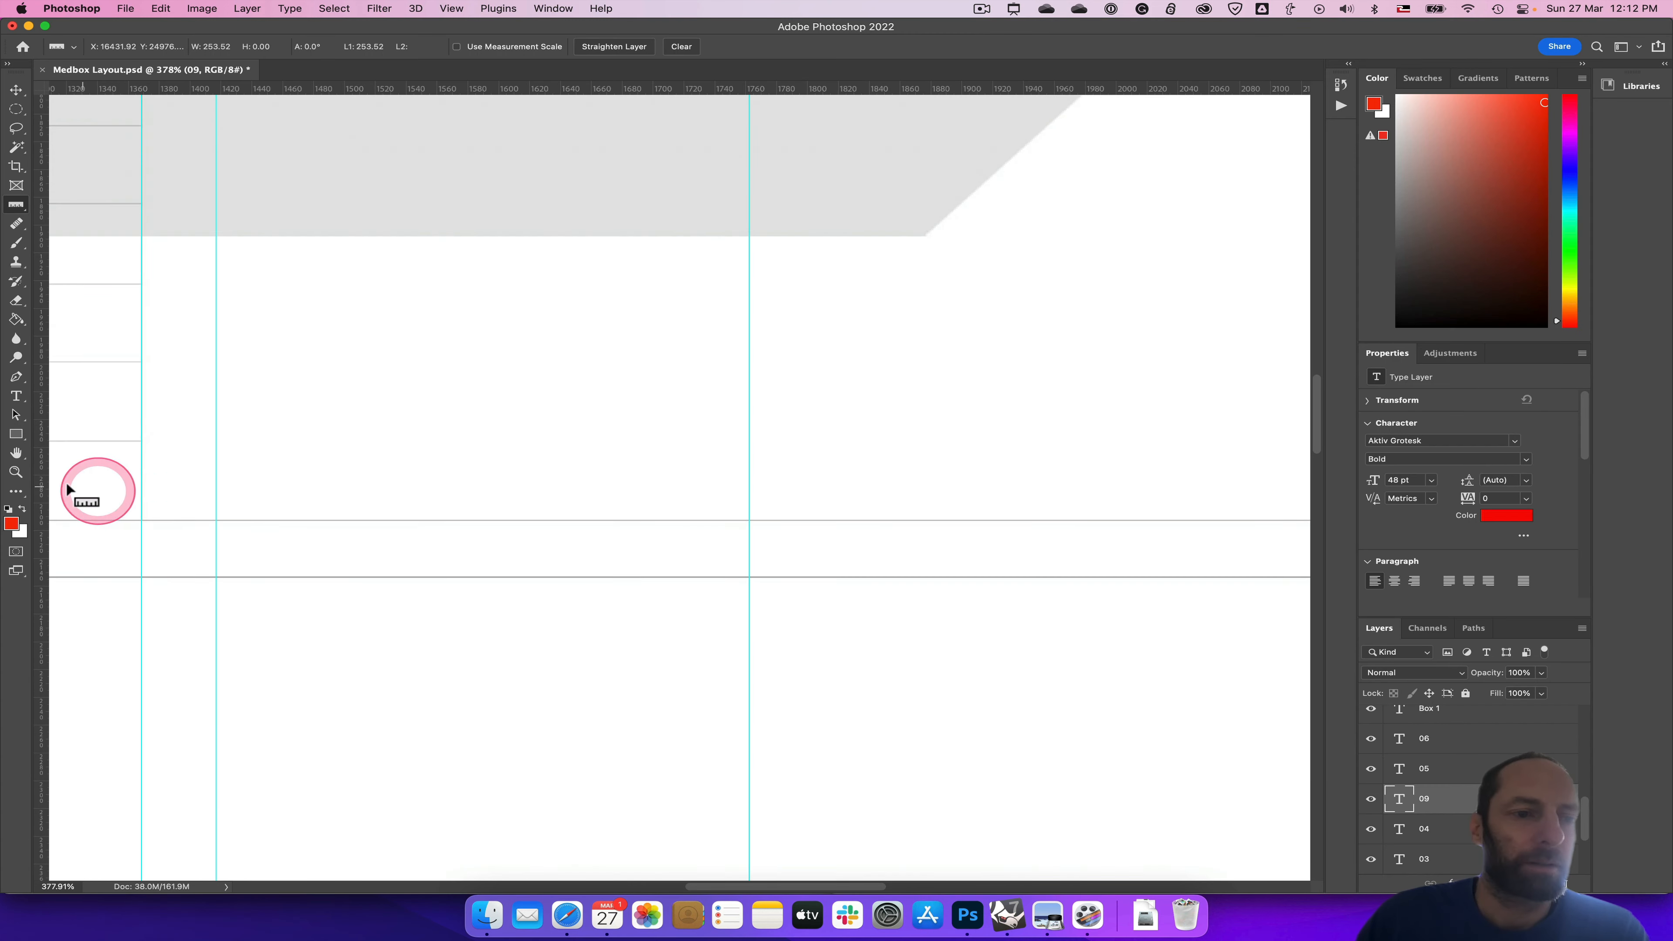
{"action": "double_click", "coordinate": [14, 473]}
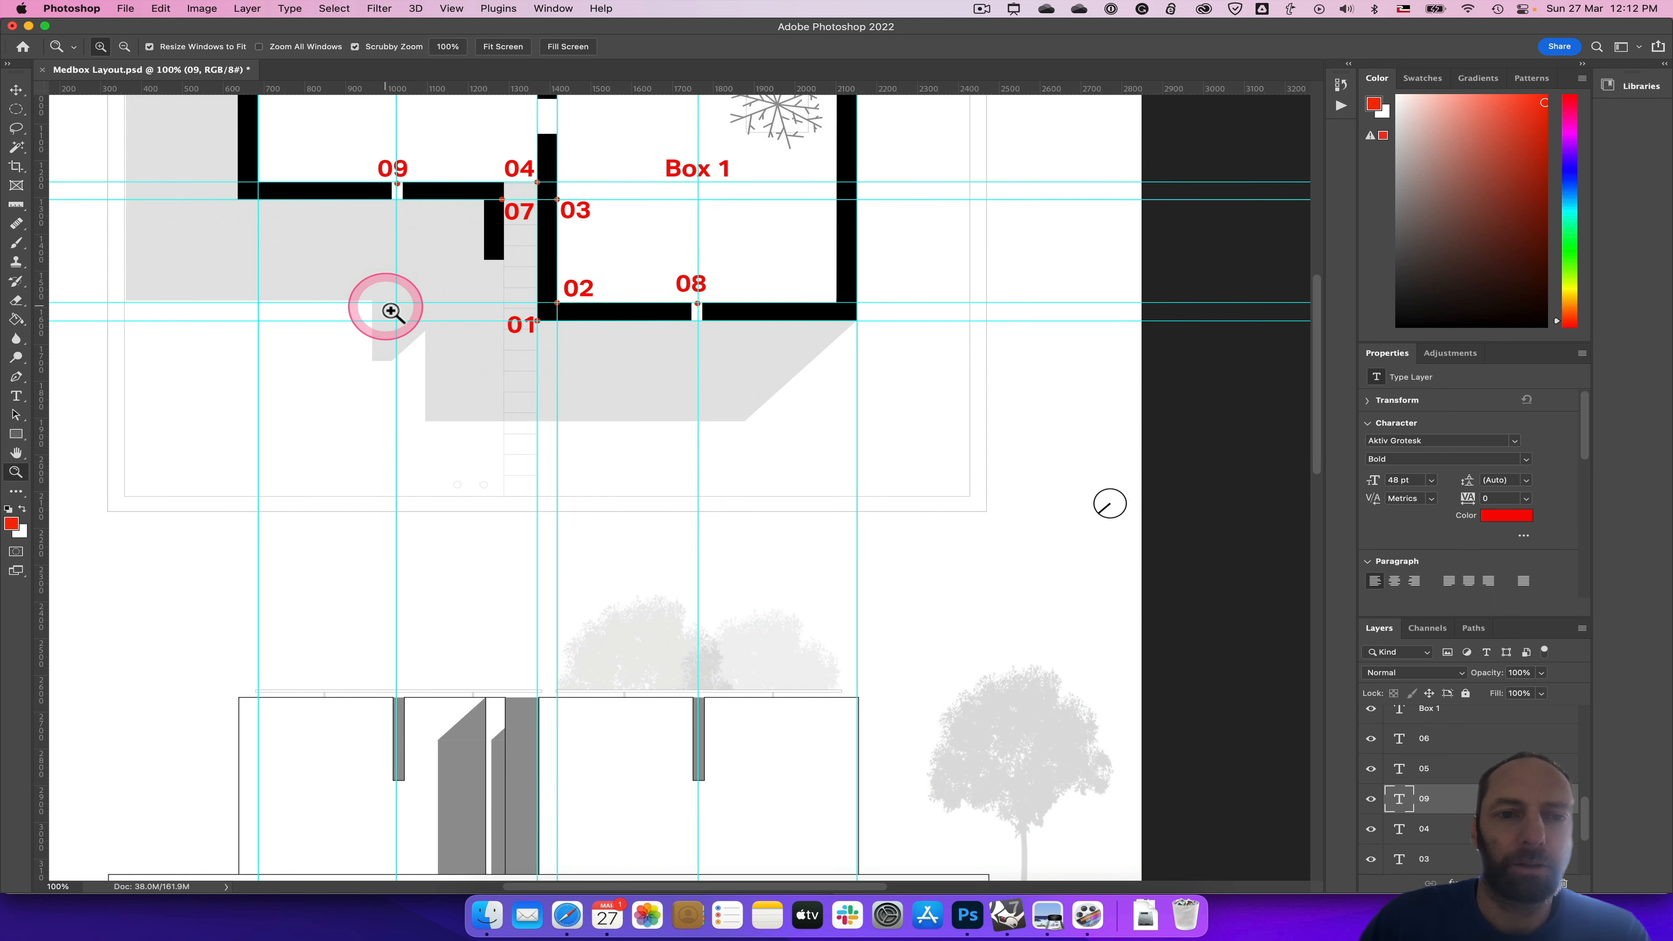
{"action": "left_click_drag", "start_coordinate": [485, 306], "coordinate": [616, 478]}
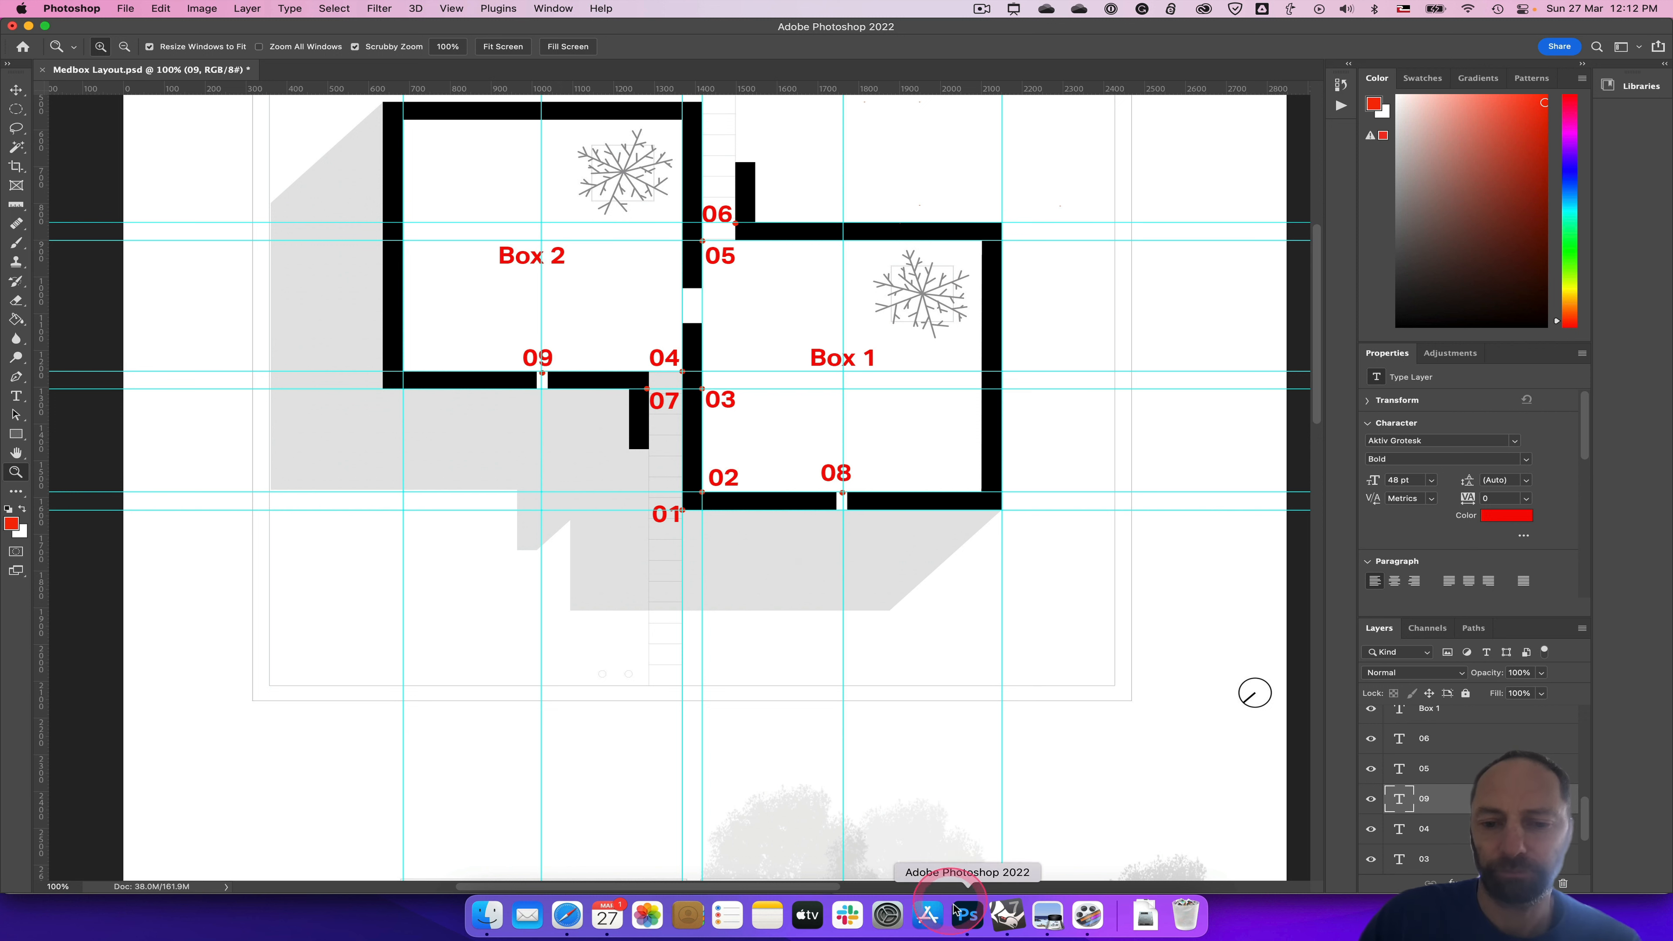
{"action": "left_click", "coordinate": [1001, 918]}
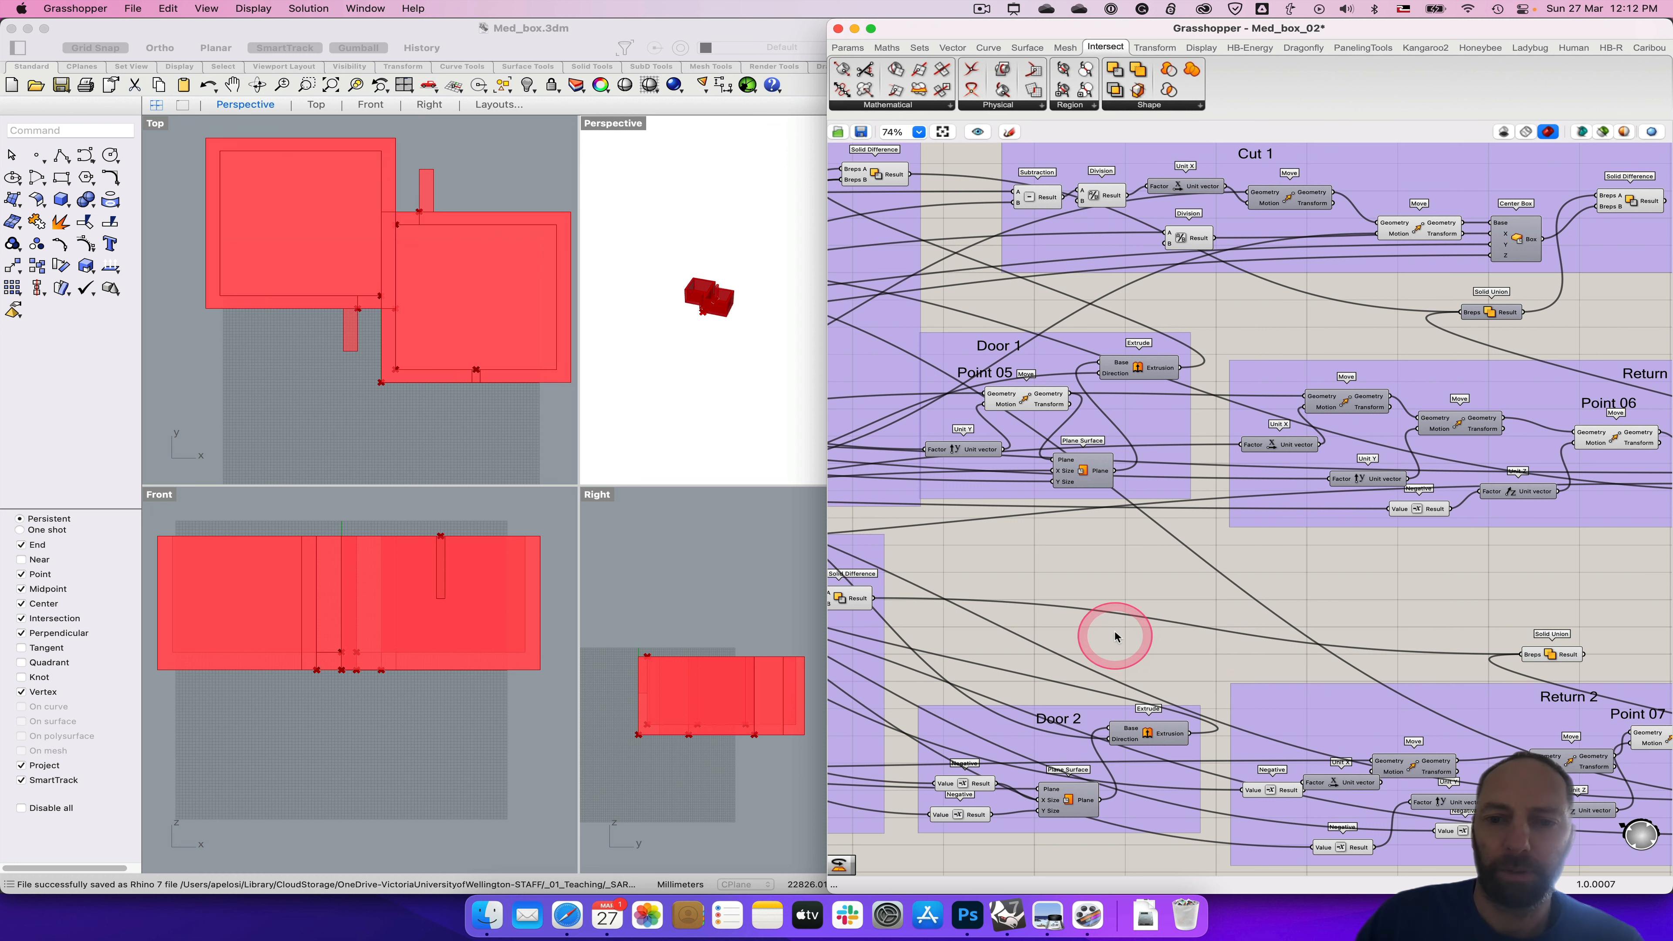
Step: Check Point 04's Construct Point in the BOX 2 group and add a Move component in the empty area above Door 2
{"action": "scroll", "coordinate": [1071, 600], "scroll_direction": "left", "scroll_amount": 8}
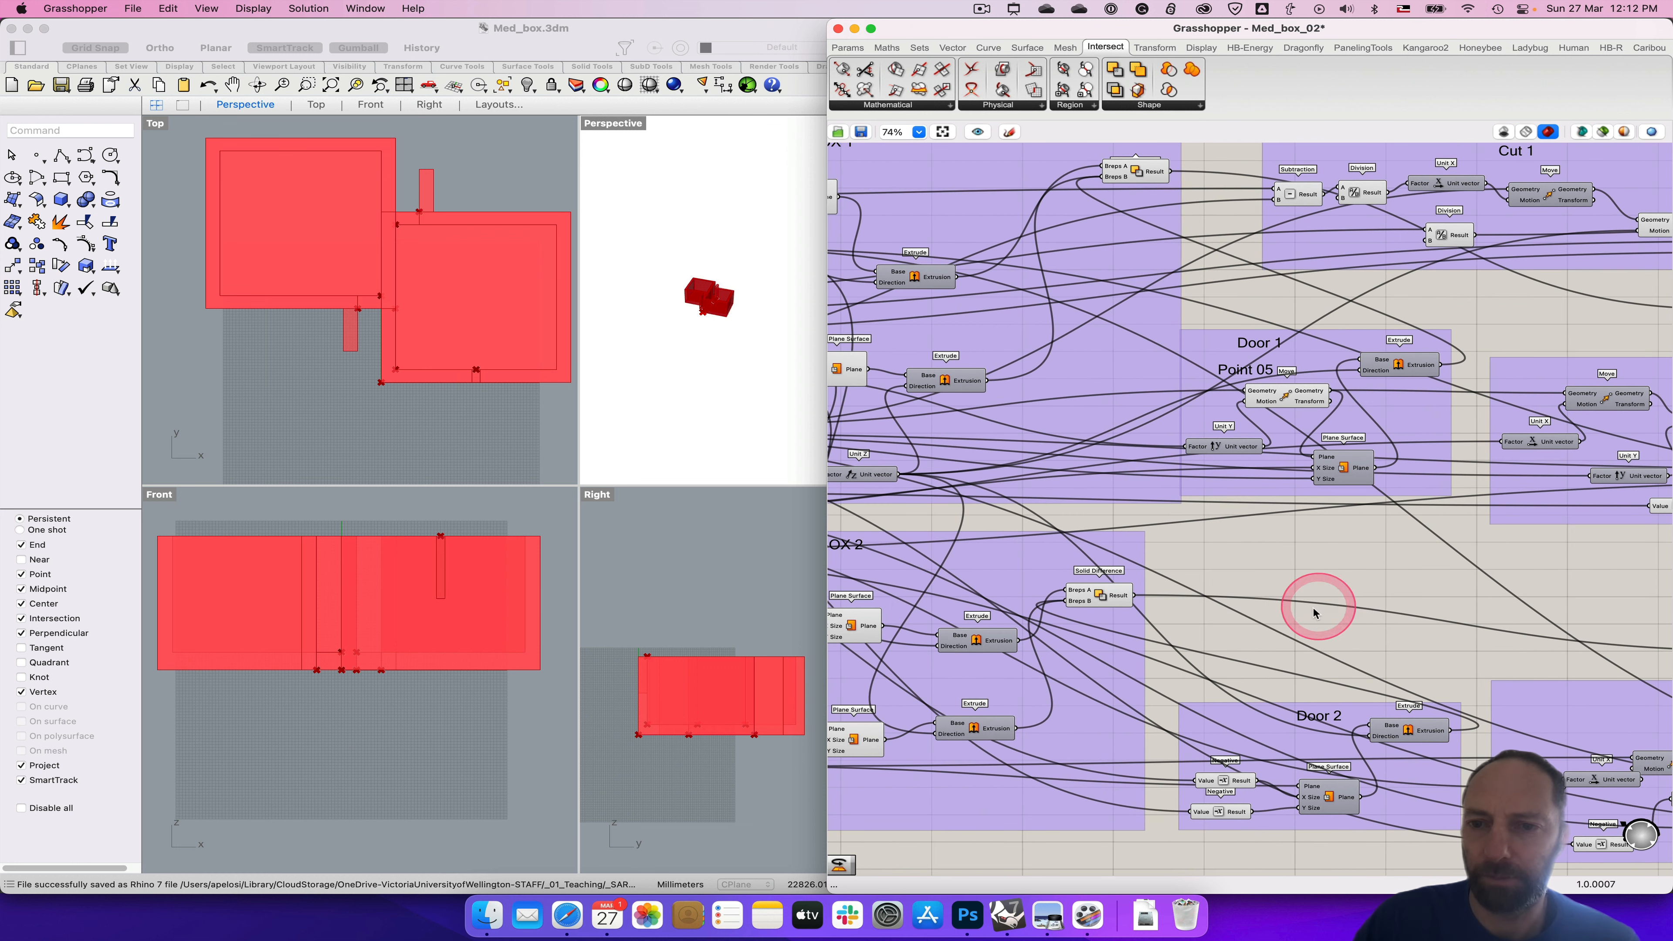
{"action": "scroll", "coordinate": [1284, 622], "scroll_direction": "left", "scroll_amount": 4}
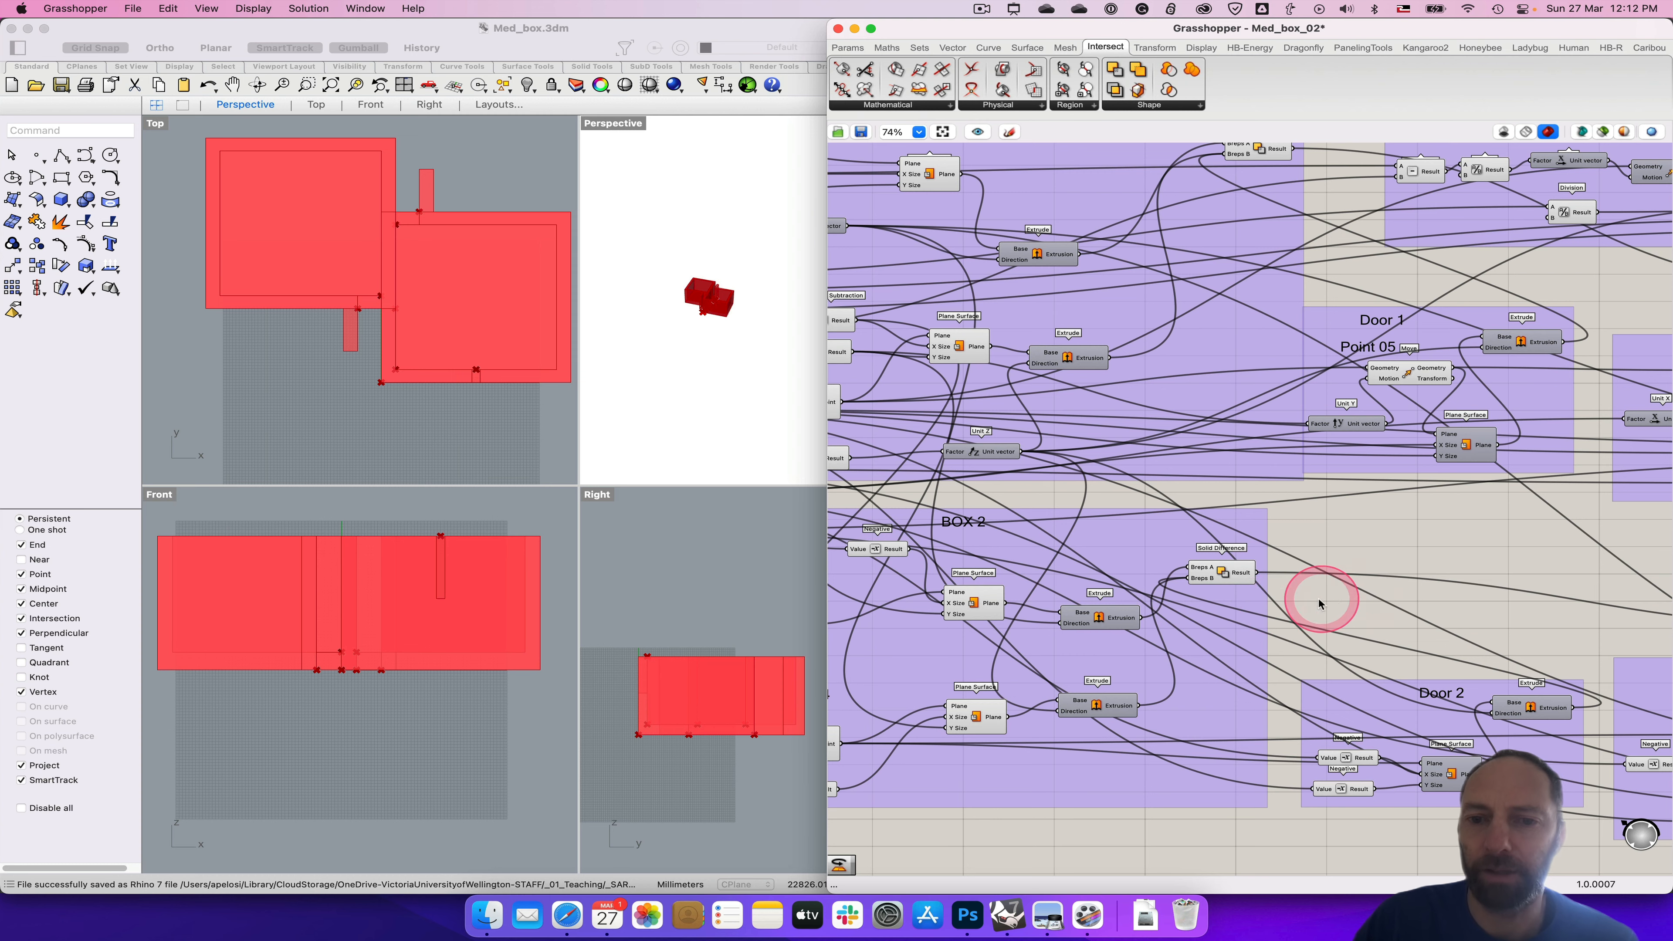
{"action": "scroll", "coordinate": [1317, 596], "scroll_direction": "left", "scroll_amount": 4}
{"action": "left_click", "coordinate": [959, 700]}
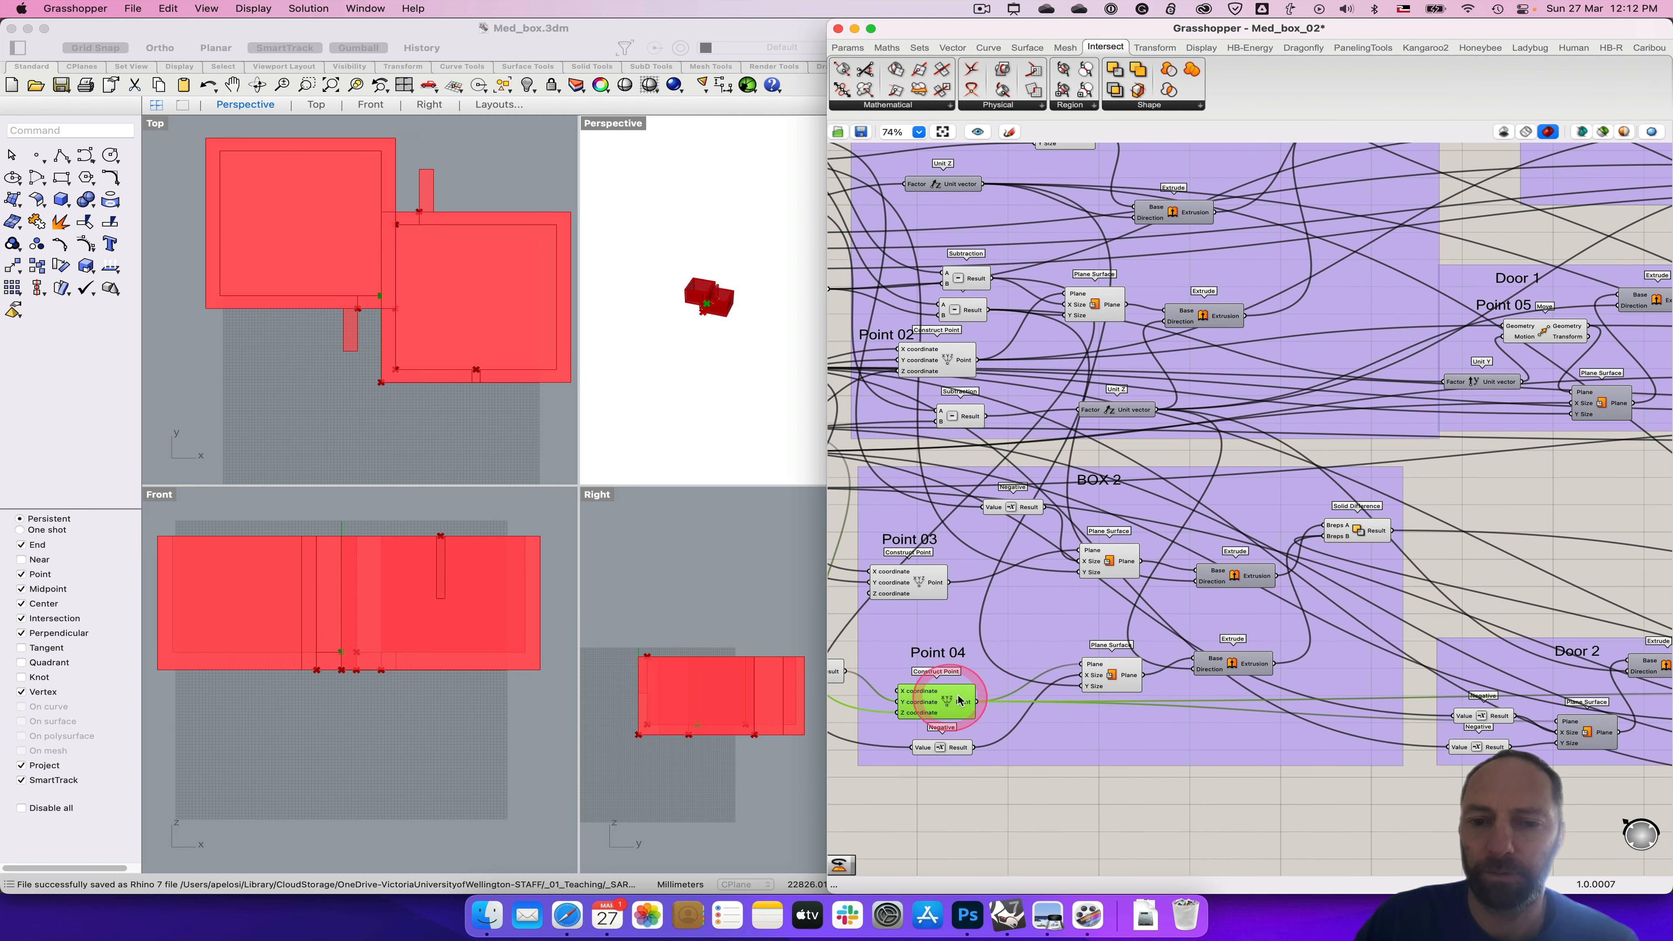
{"action": "scroll", "coordinate": [1430, 587], "scroll_direction": "right", "scroll_amount": 5}
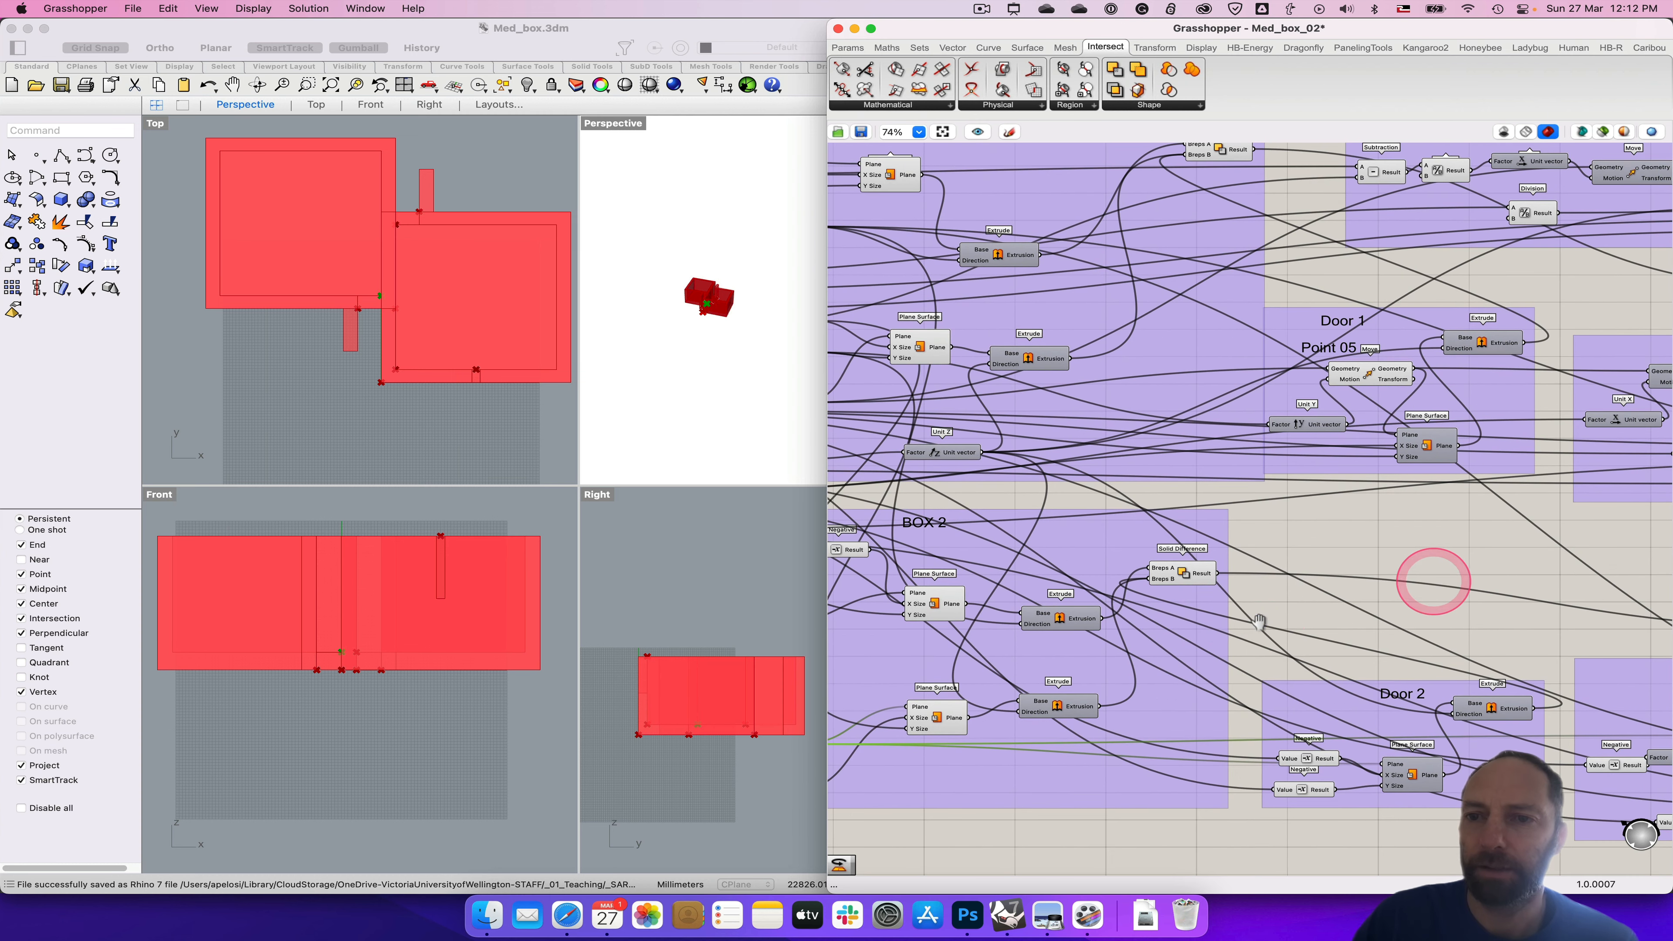
{"action": "double_click", "coordinate": [1454, 572]}
{"action": "type", "text": "move"}
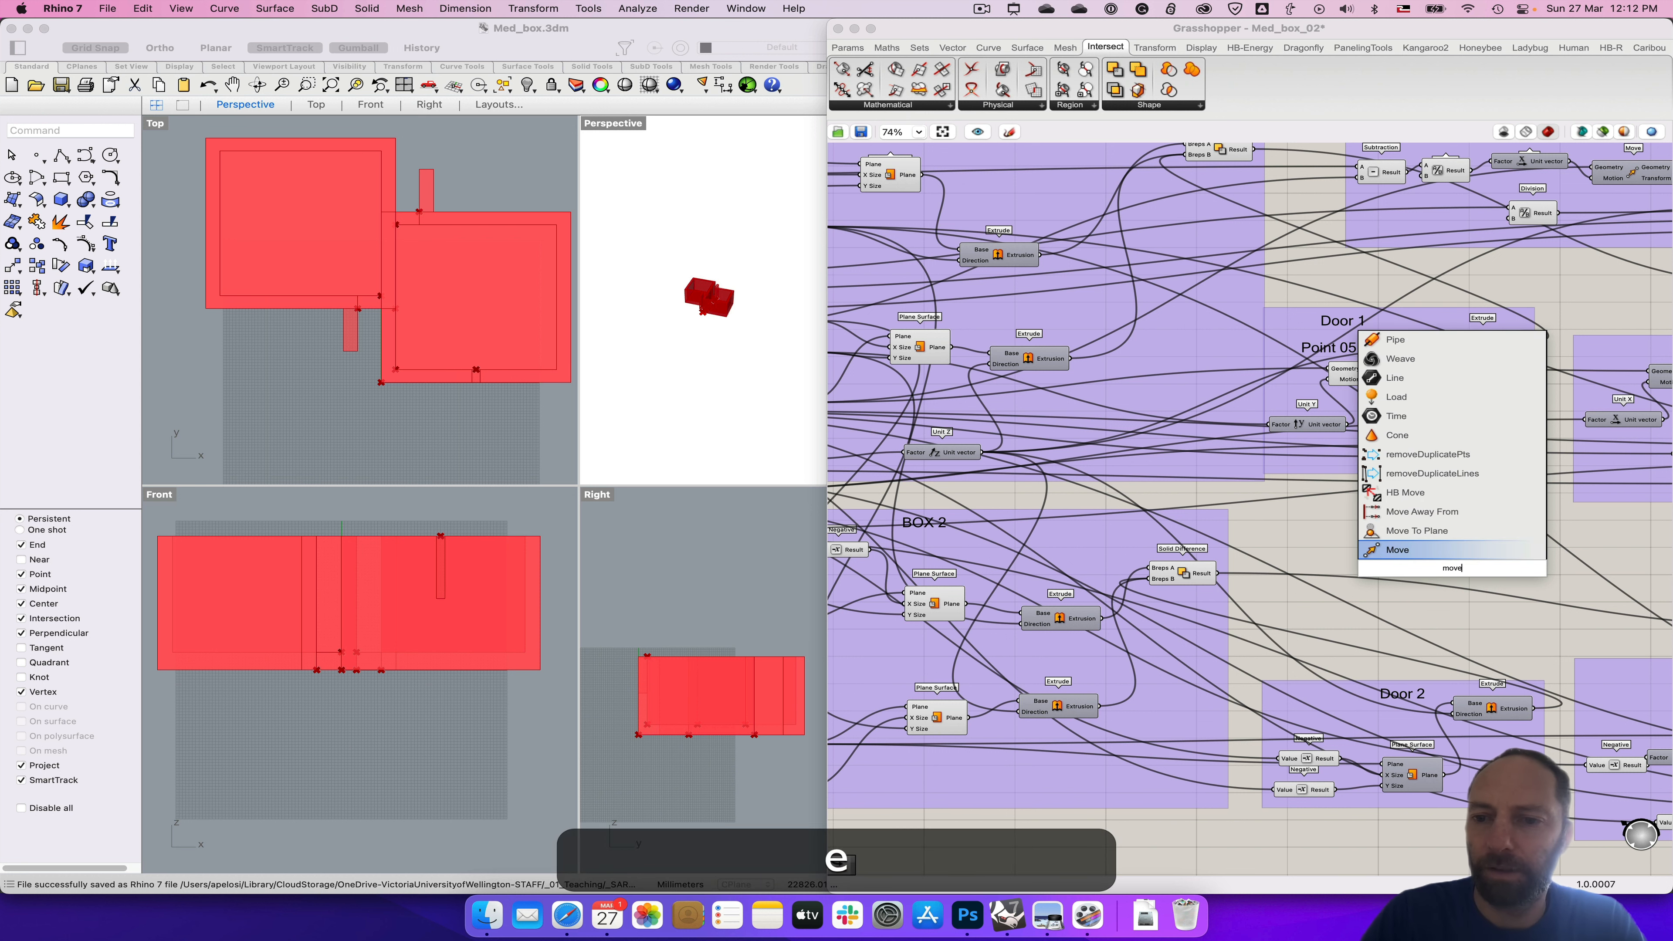
{"action": "key", "text": "Return"}
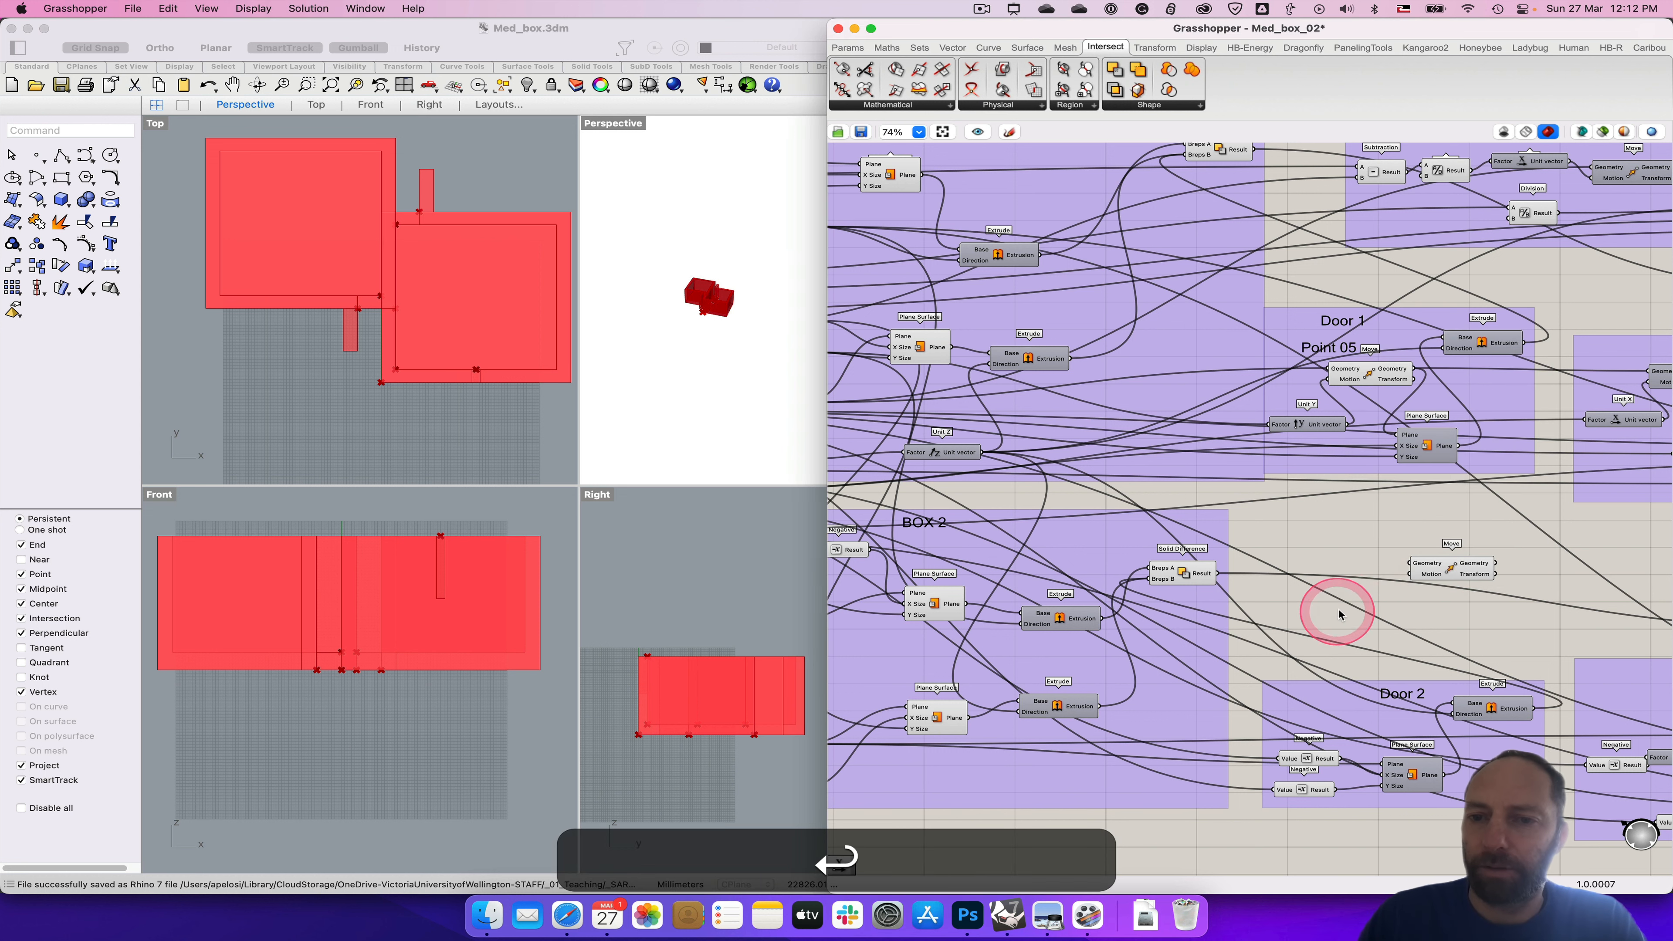
Step: Maximize the Grasshopper window and connect Point 04's Construct Point output to the new Move component's Geometry input
{"action": "double_click", "coordinate": [1391, 29]}
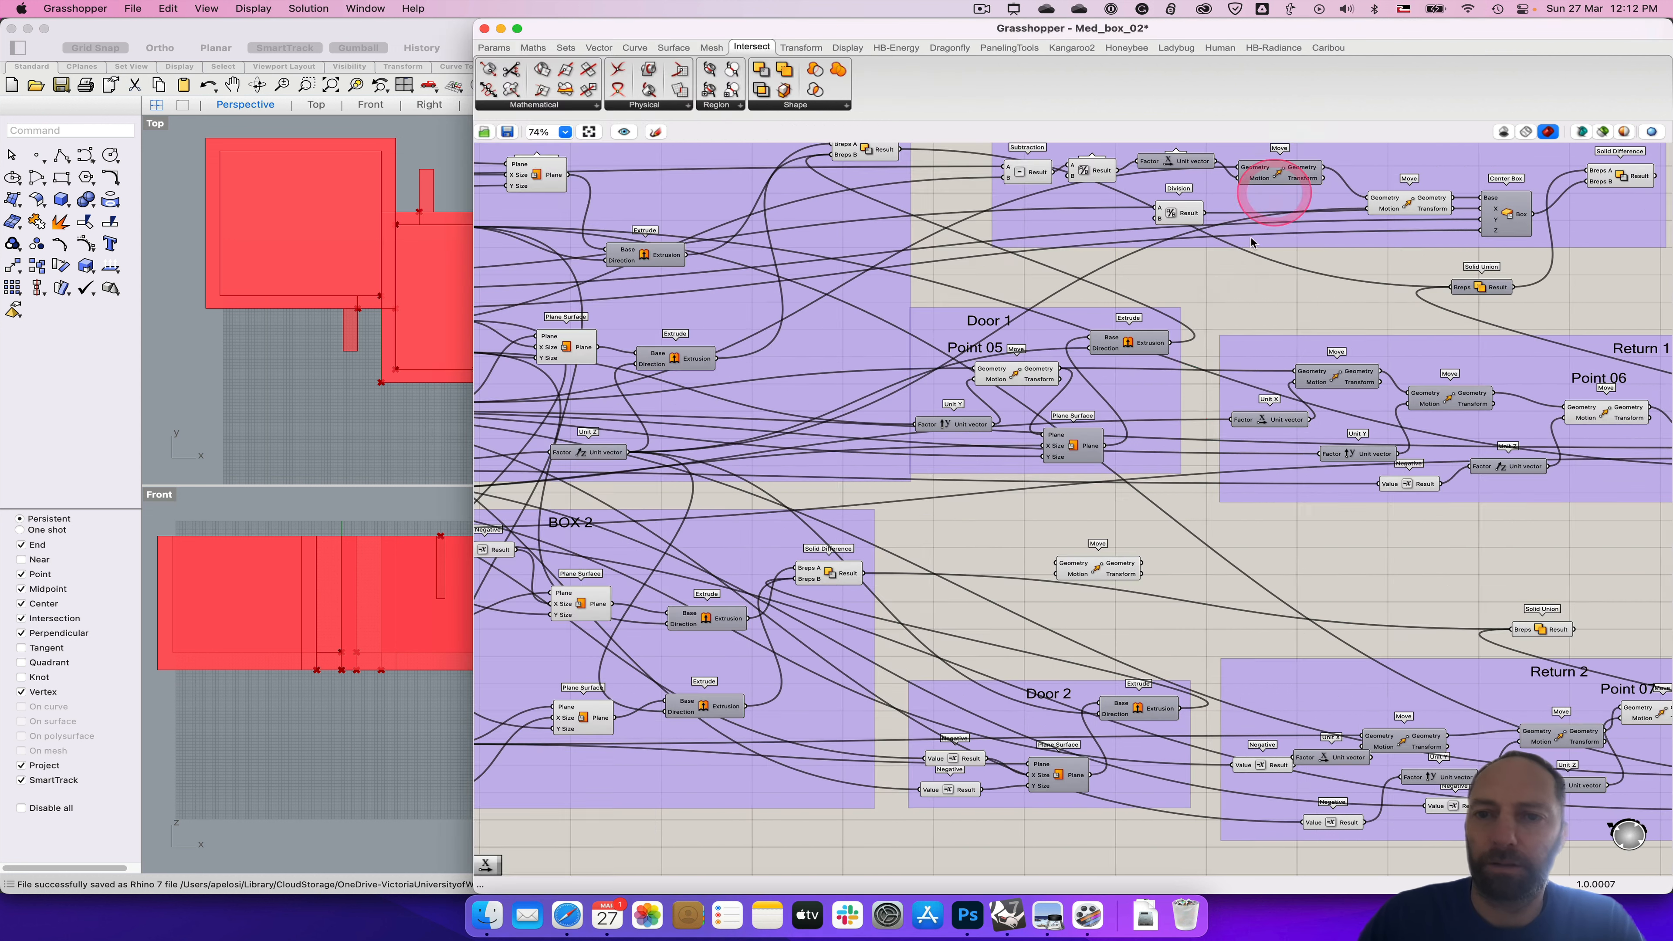
{"action": "right_click_drag", "start_coordinate": [408, 616], "coordinate": [783, 610]}
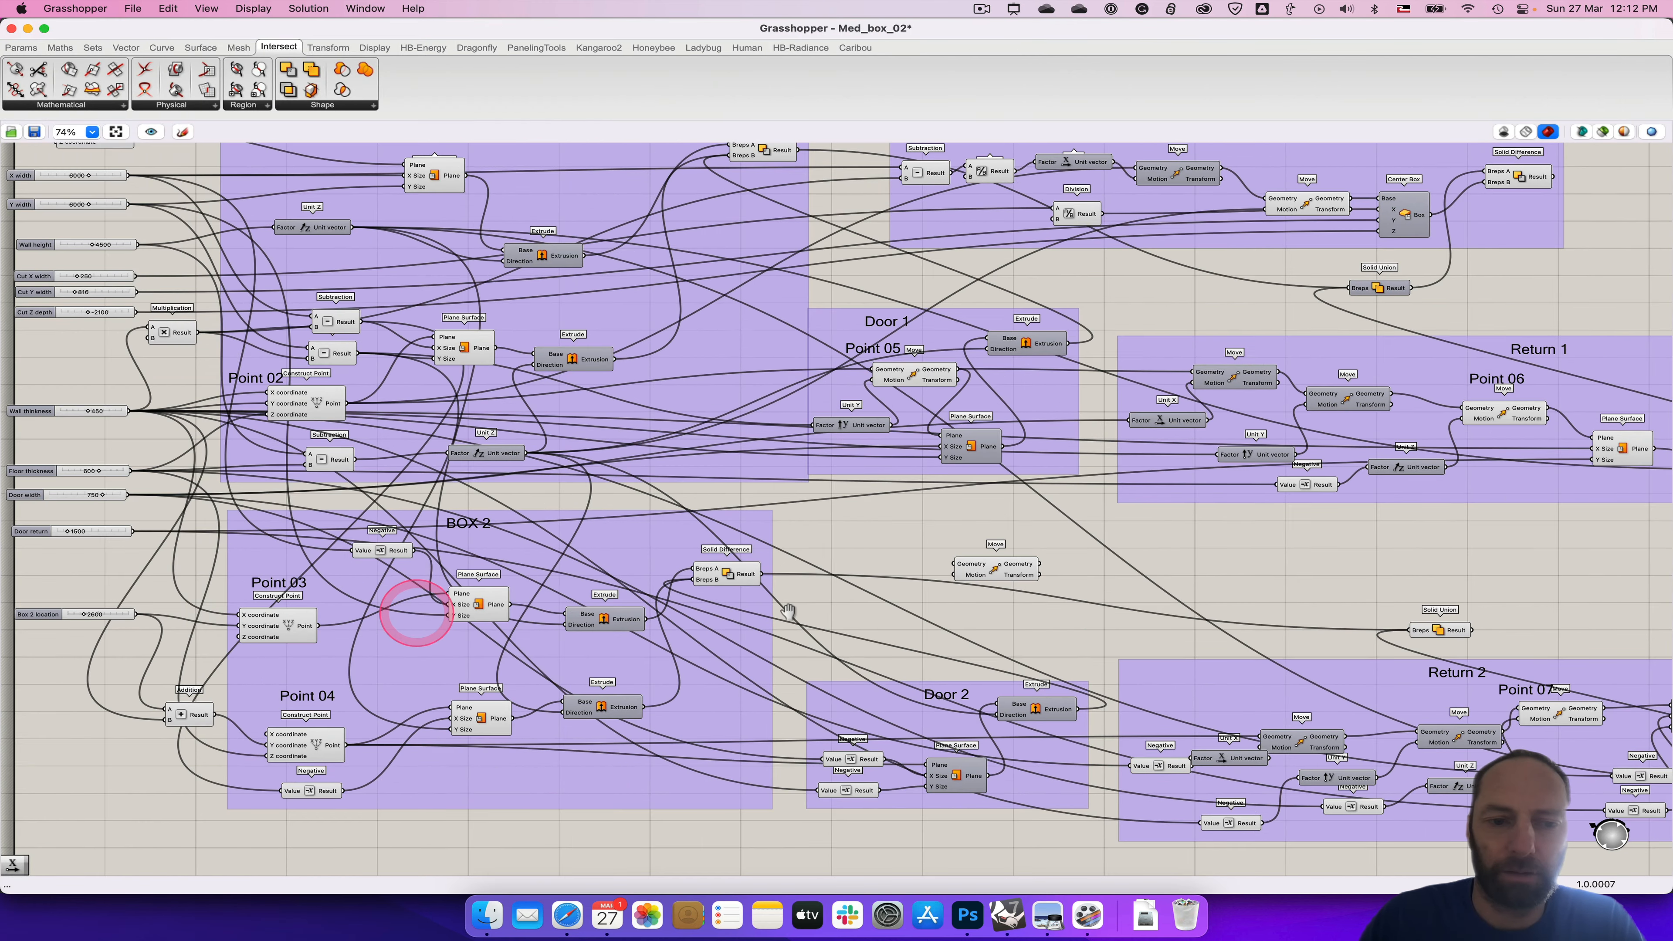
{"action": "left_click_drag", "start_coordinate": [345, 746], "coordinate": [1057, 571]}
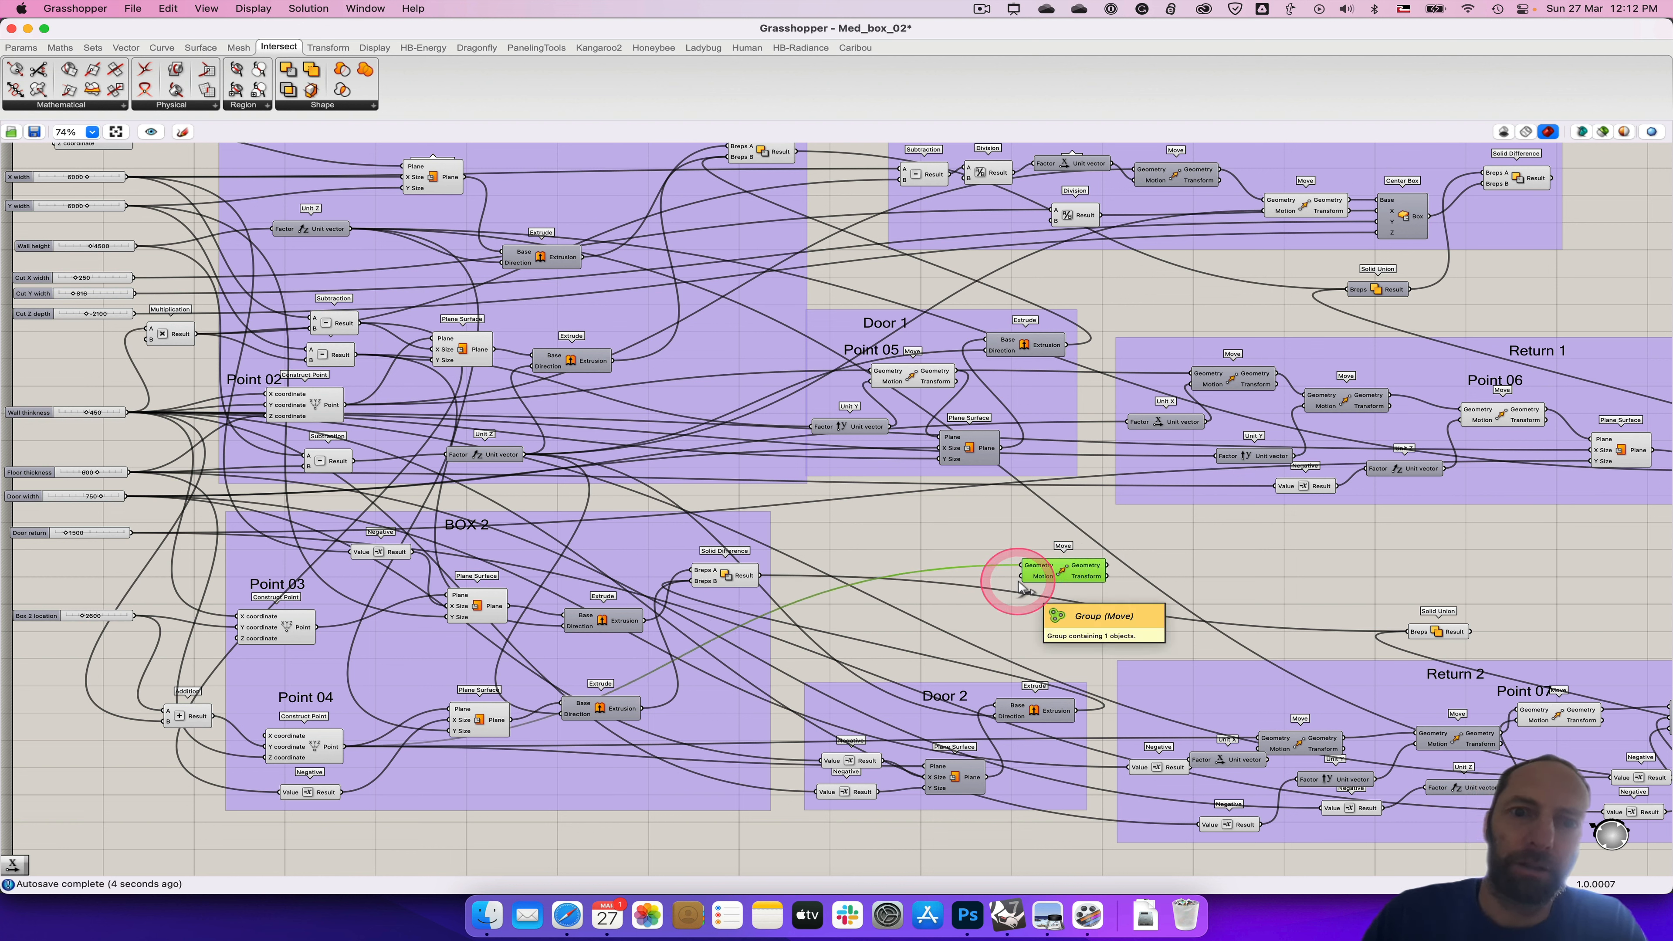
Step: Add a Negative component beside the new Move and connect its Result to the Move's Motion input
{"action": "left_click", "coordinate": [969, 606]}
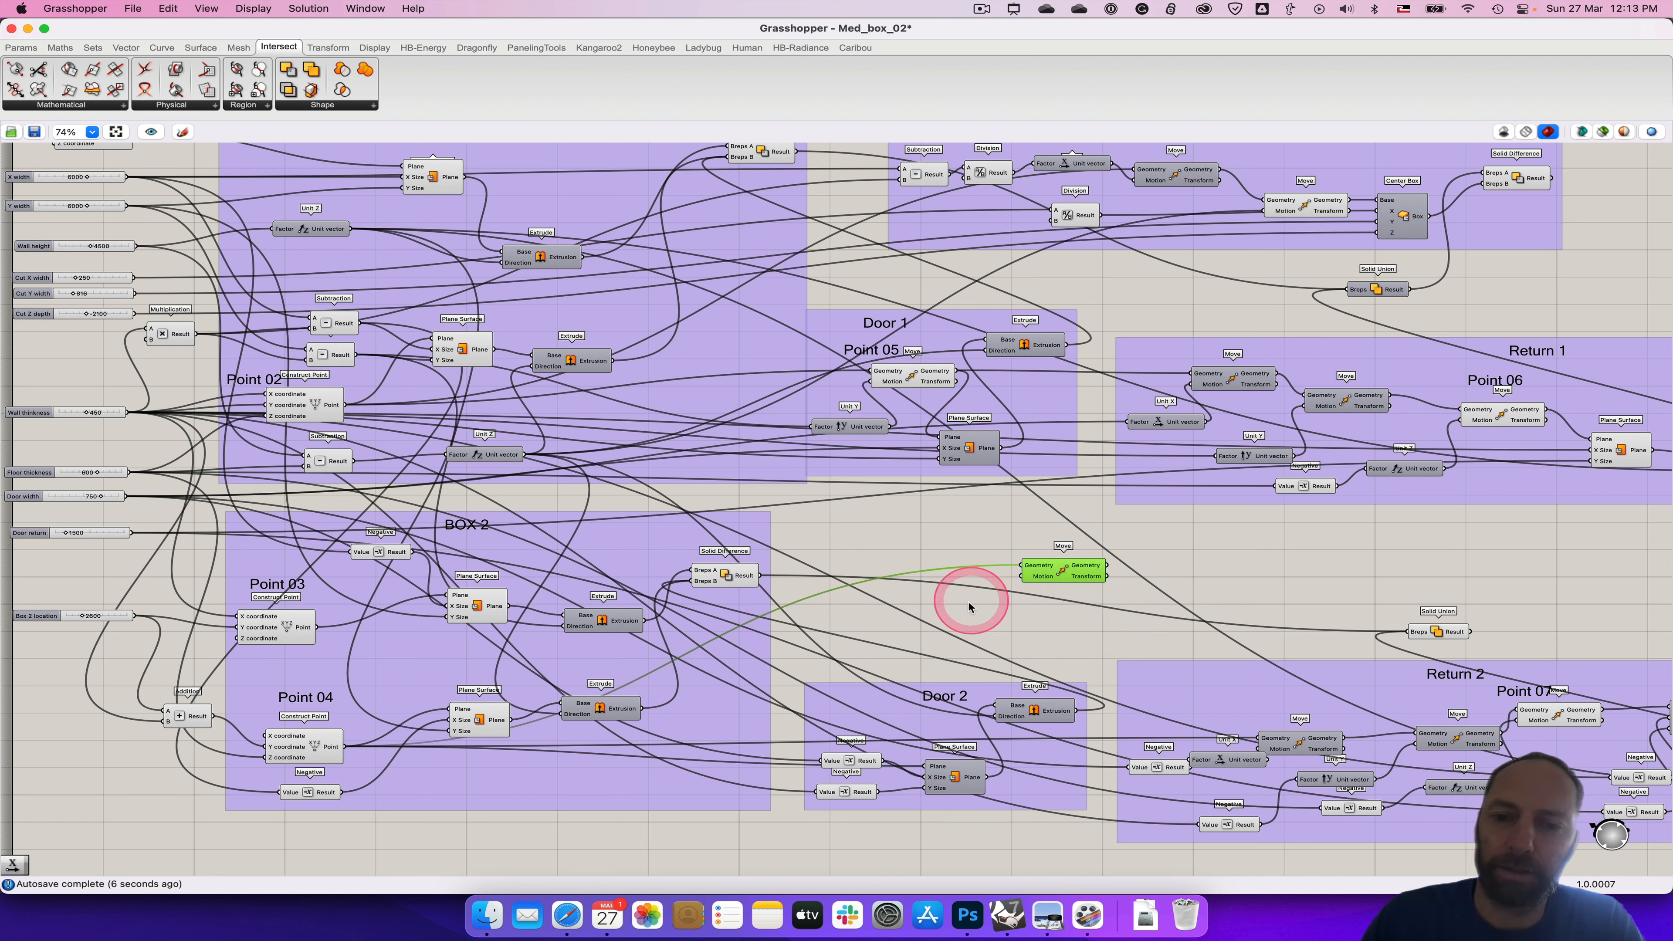
{"action": "double_click", "coordinate": [977, 609]}
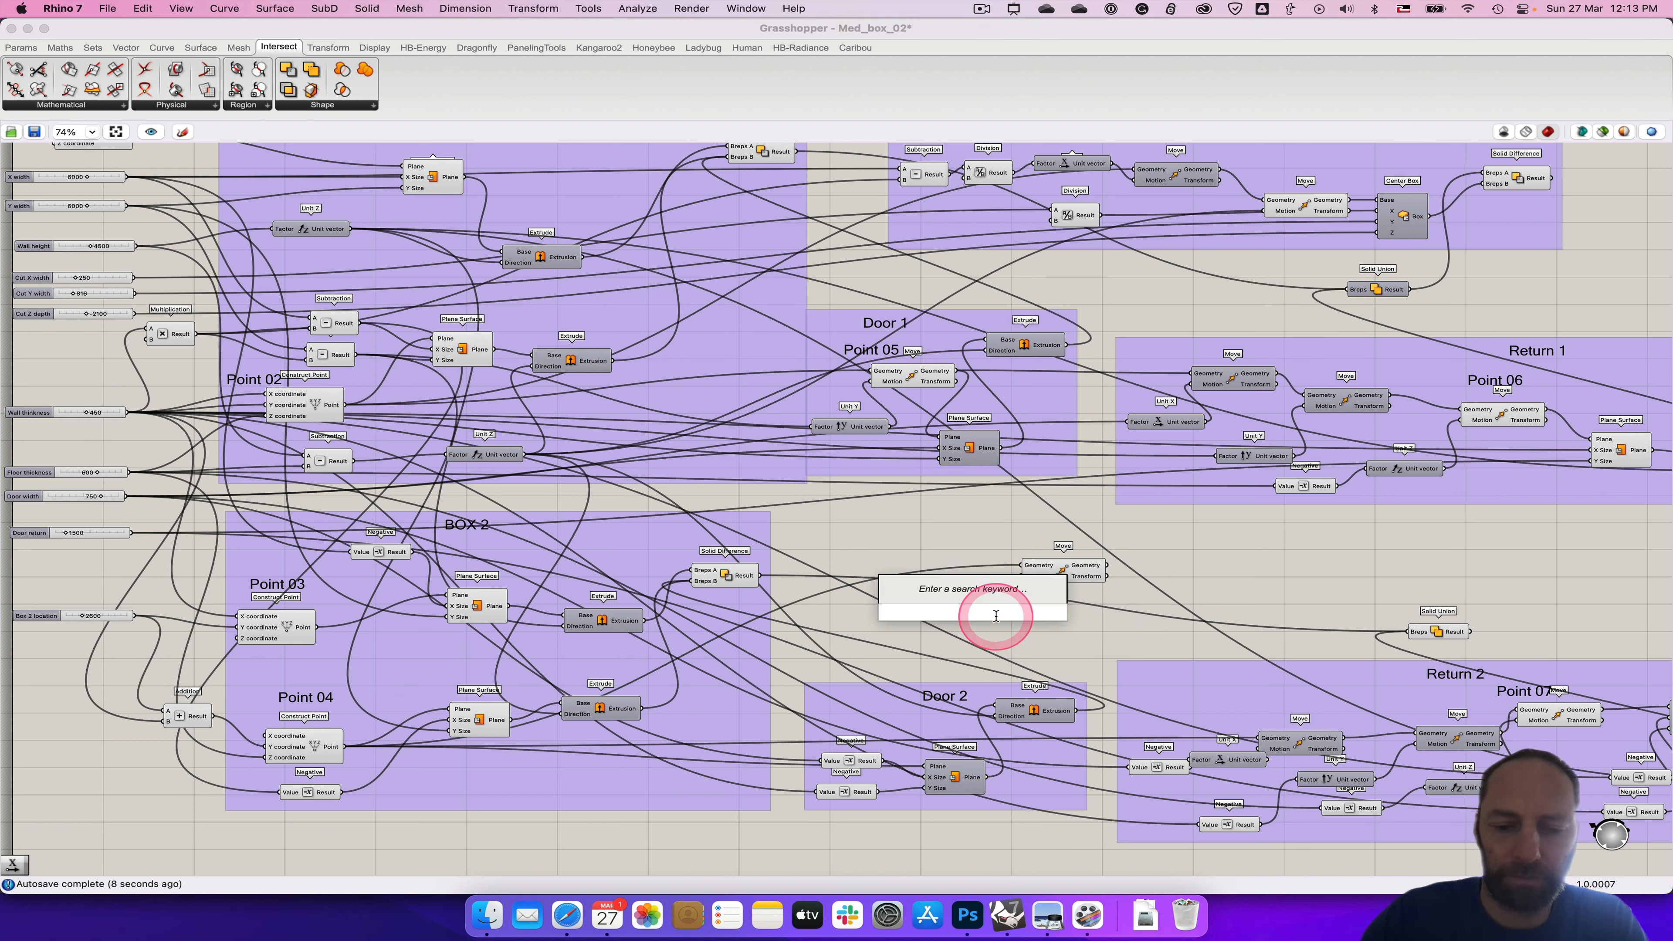
{"action": "type", "text": "neg"}
{"action": "key", "text": "Return"}
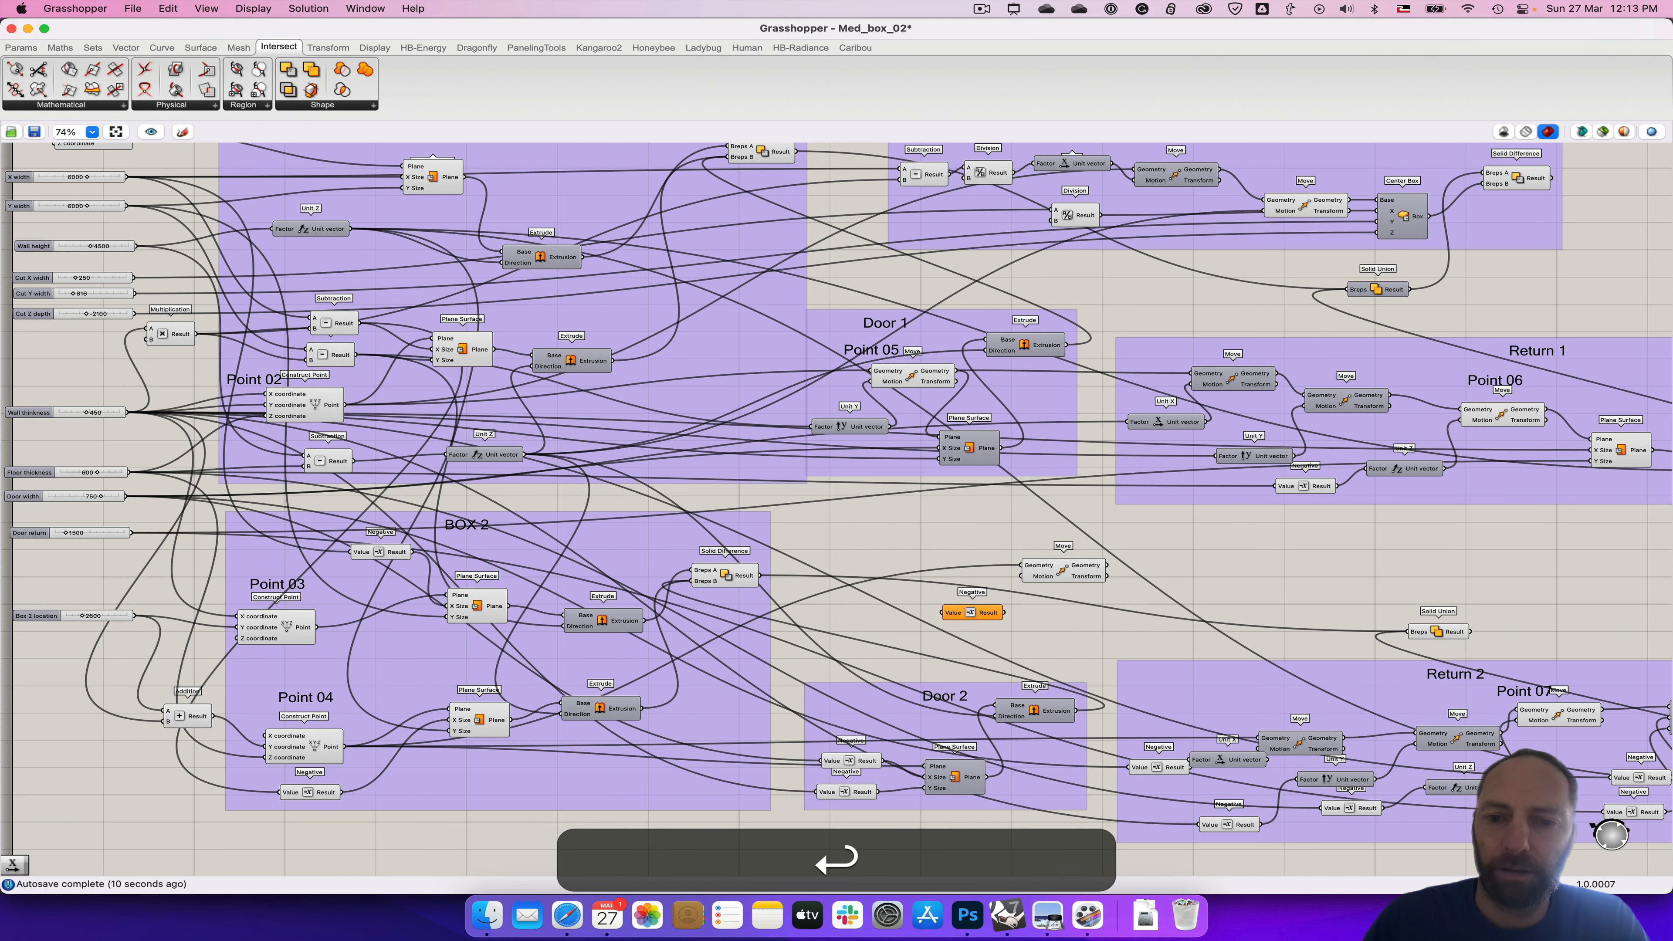
{"action": "left_click_drag", "start_coordinate": [1002, 613], "coordinate": [1107, 573]}
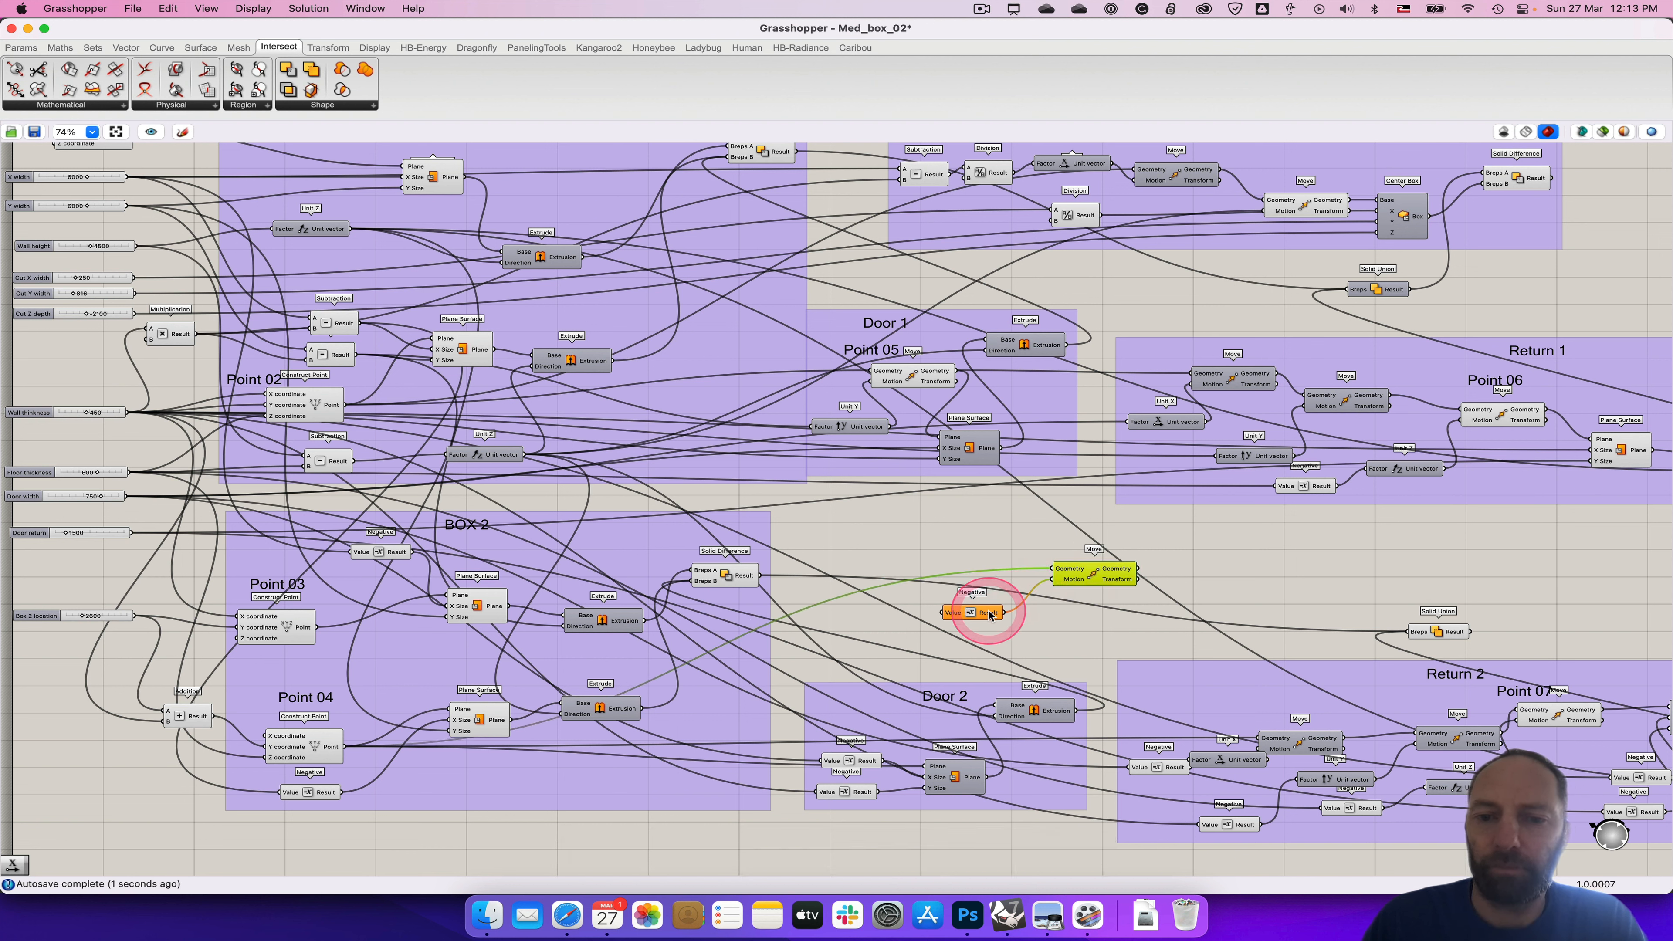
Step: Connect Cut 1's Unit X vector to the new Negative's Value input and check the moved point in the Rhino viewports
{"action": "left_click_drag", "start_coordinate": [987, 612], "coordinate": [983, 521]}
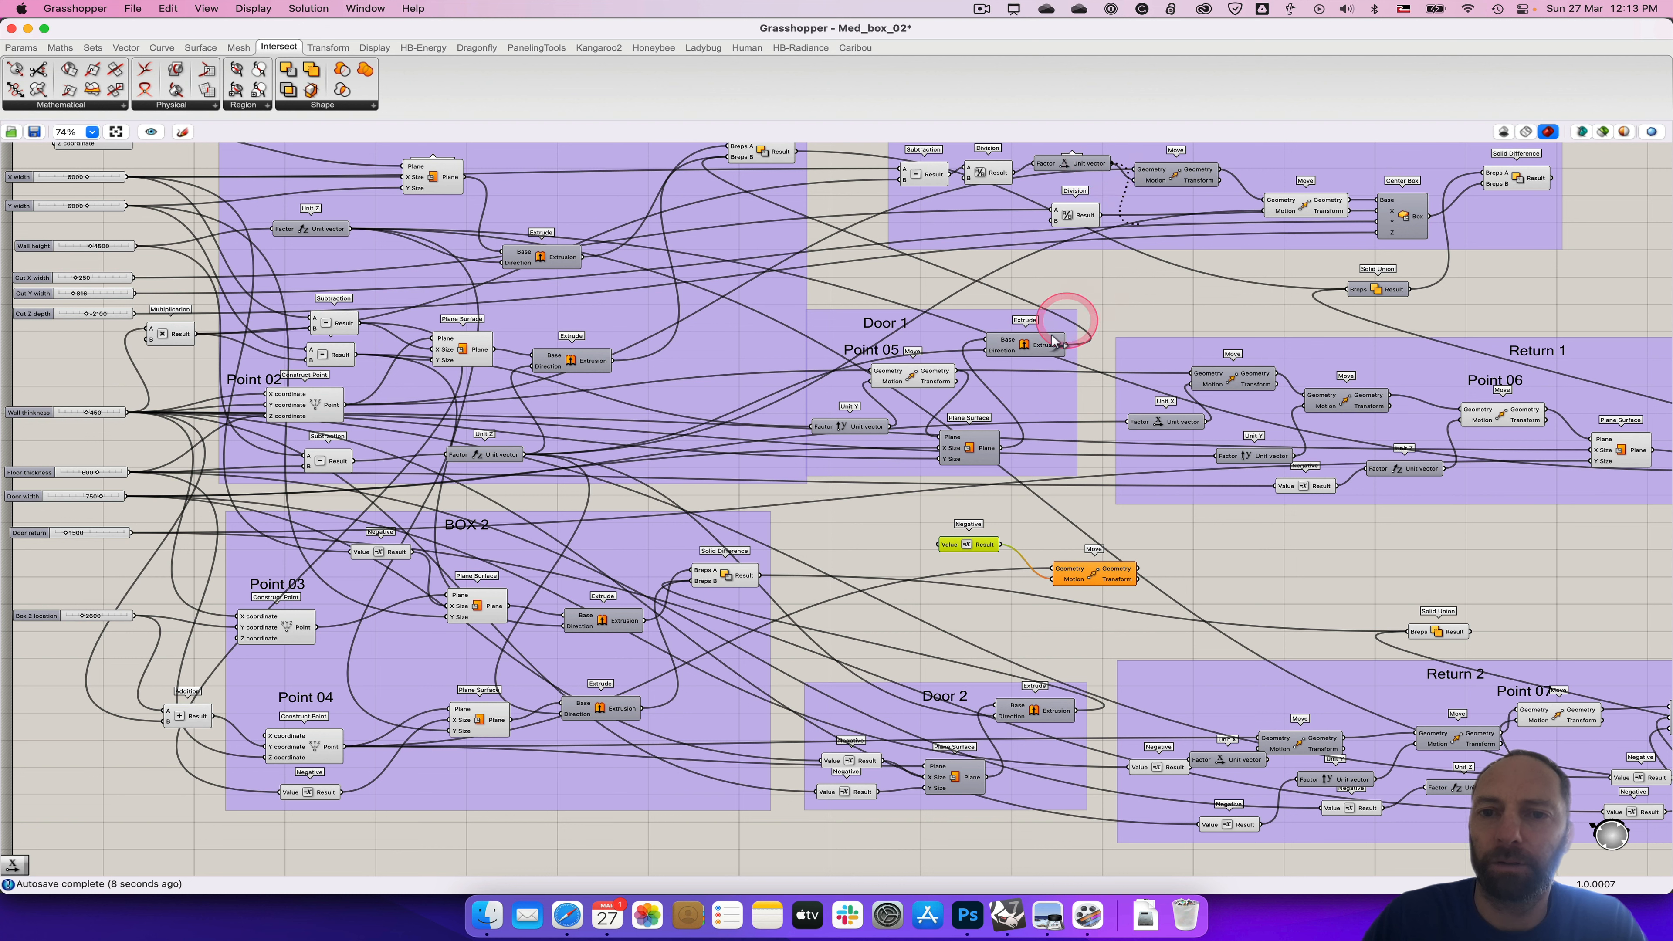
{"action": "left_click_drag", "start_coordinate": [1052, 342], "coordinate": [938, 525]}
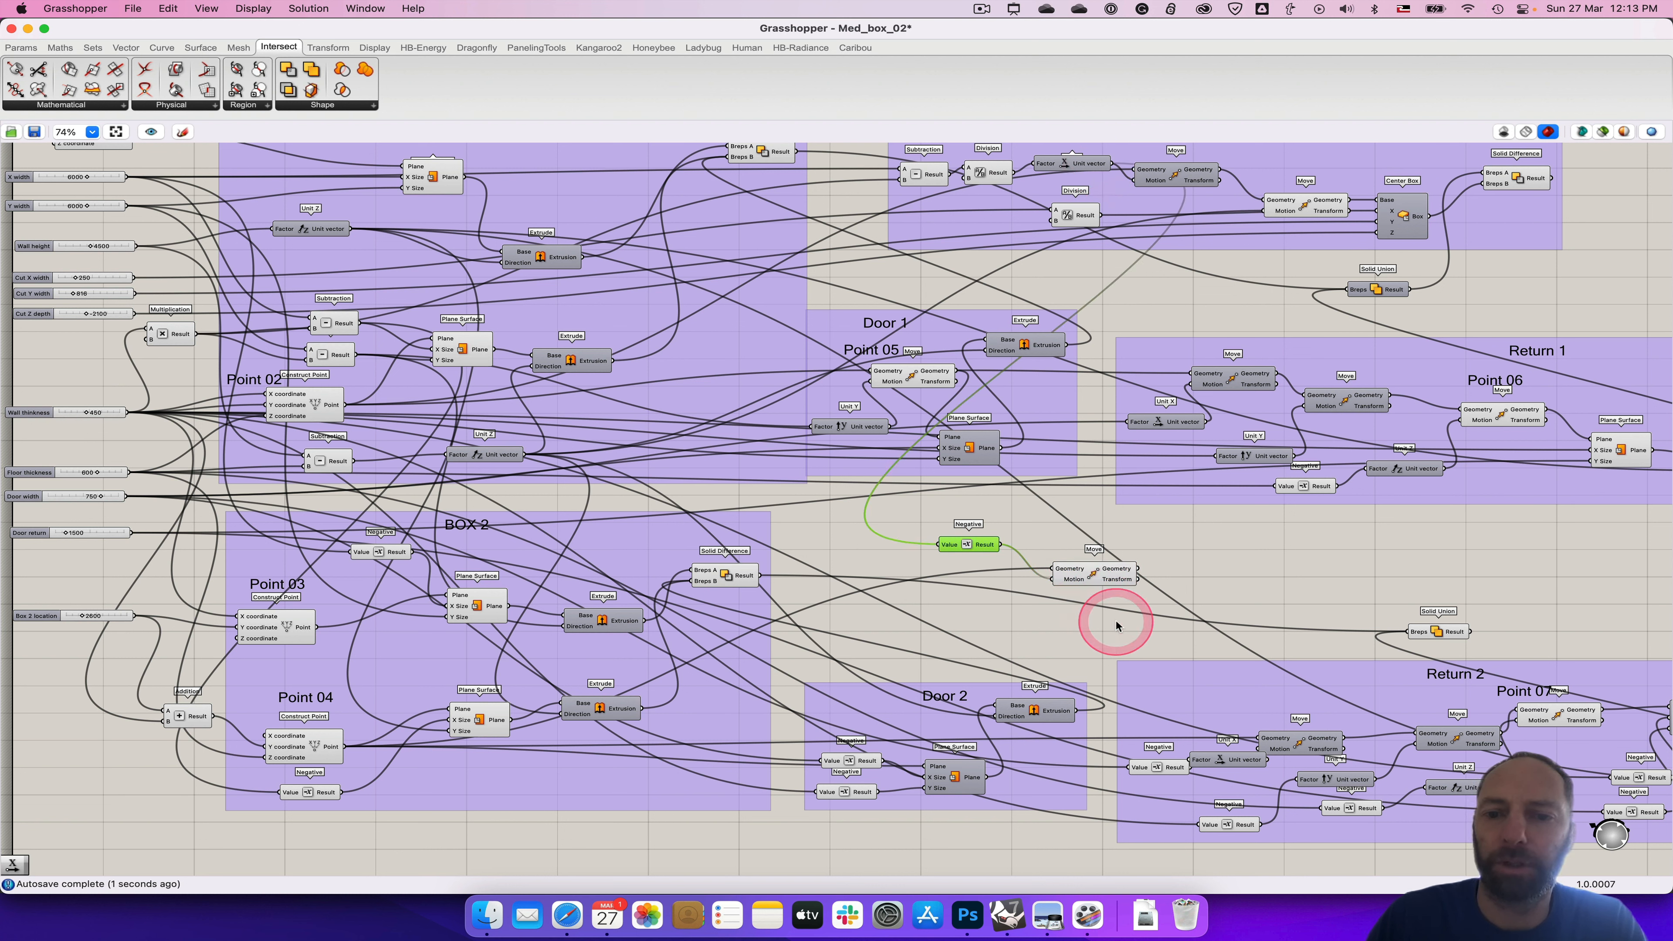
{"action": "left_click", "coordinate": [1093, 571]}
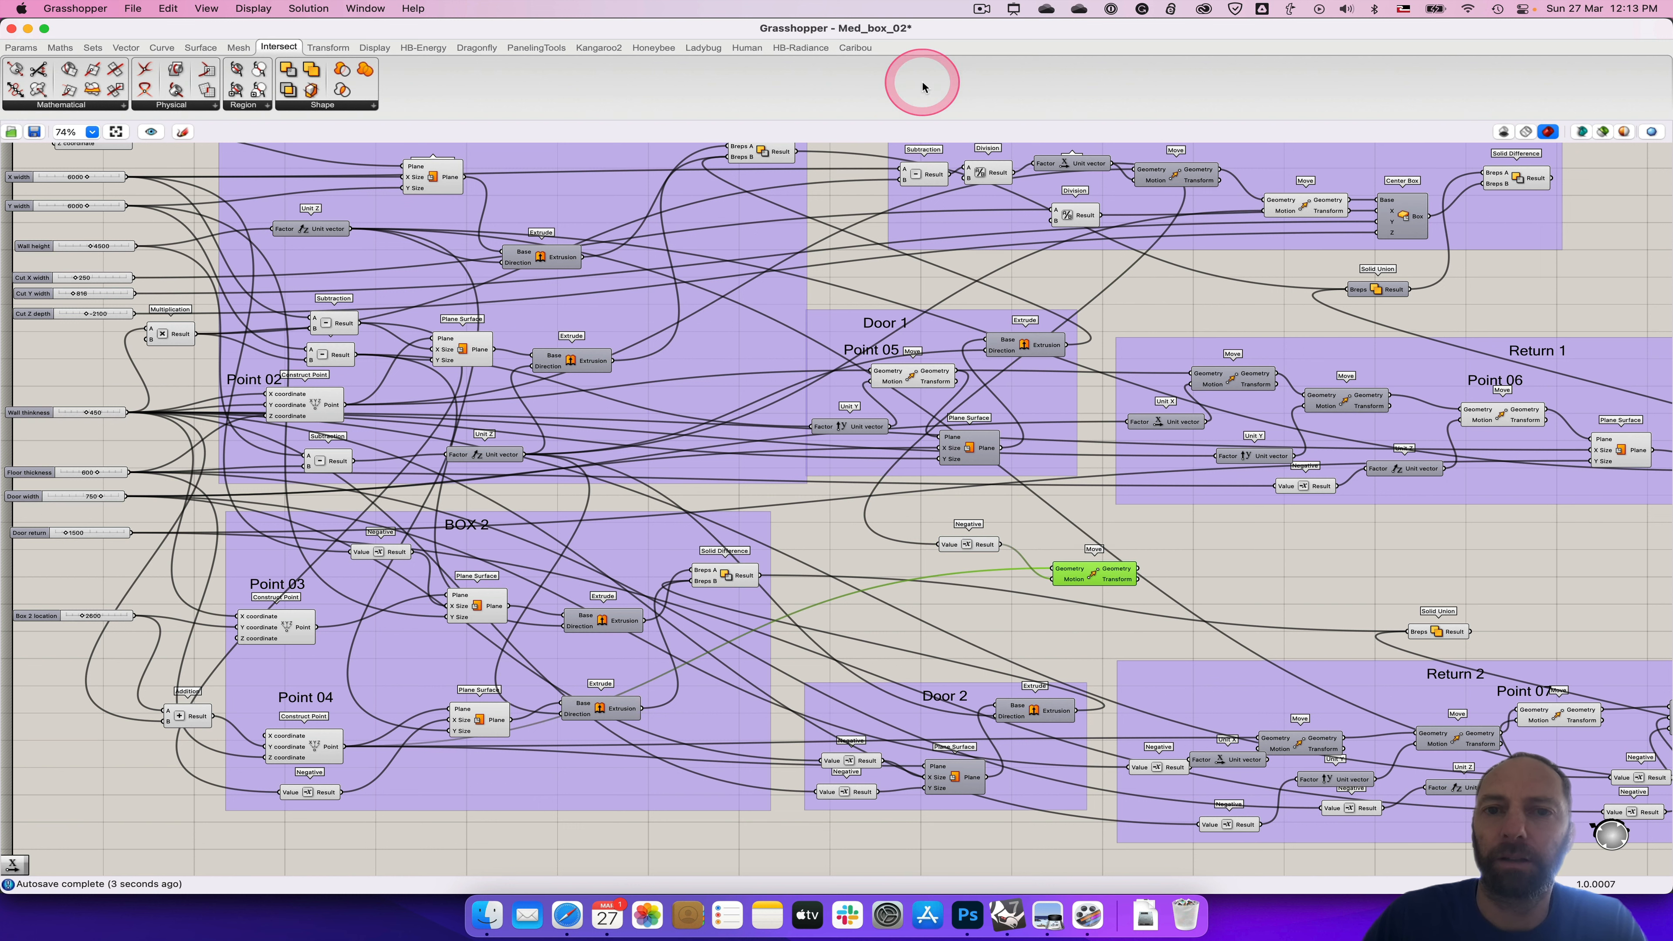
{"action": "double_click", "coordinate": [943, 36]}
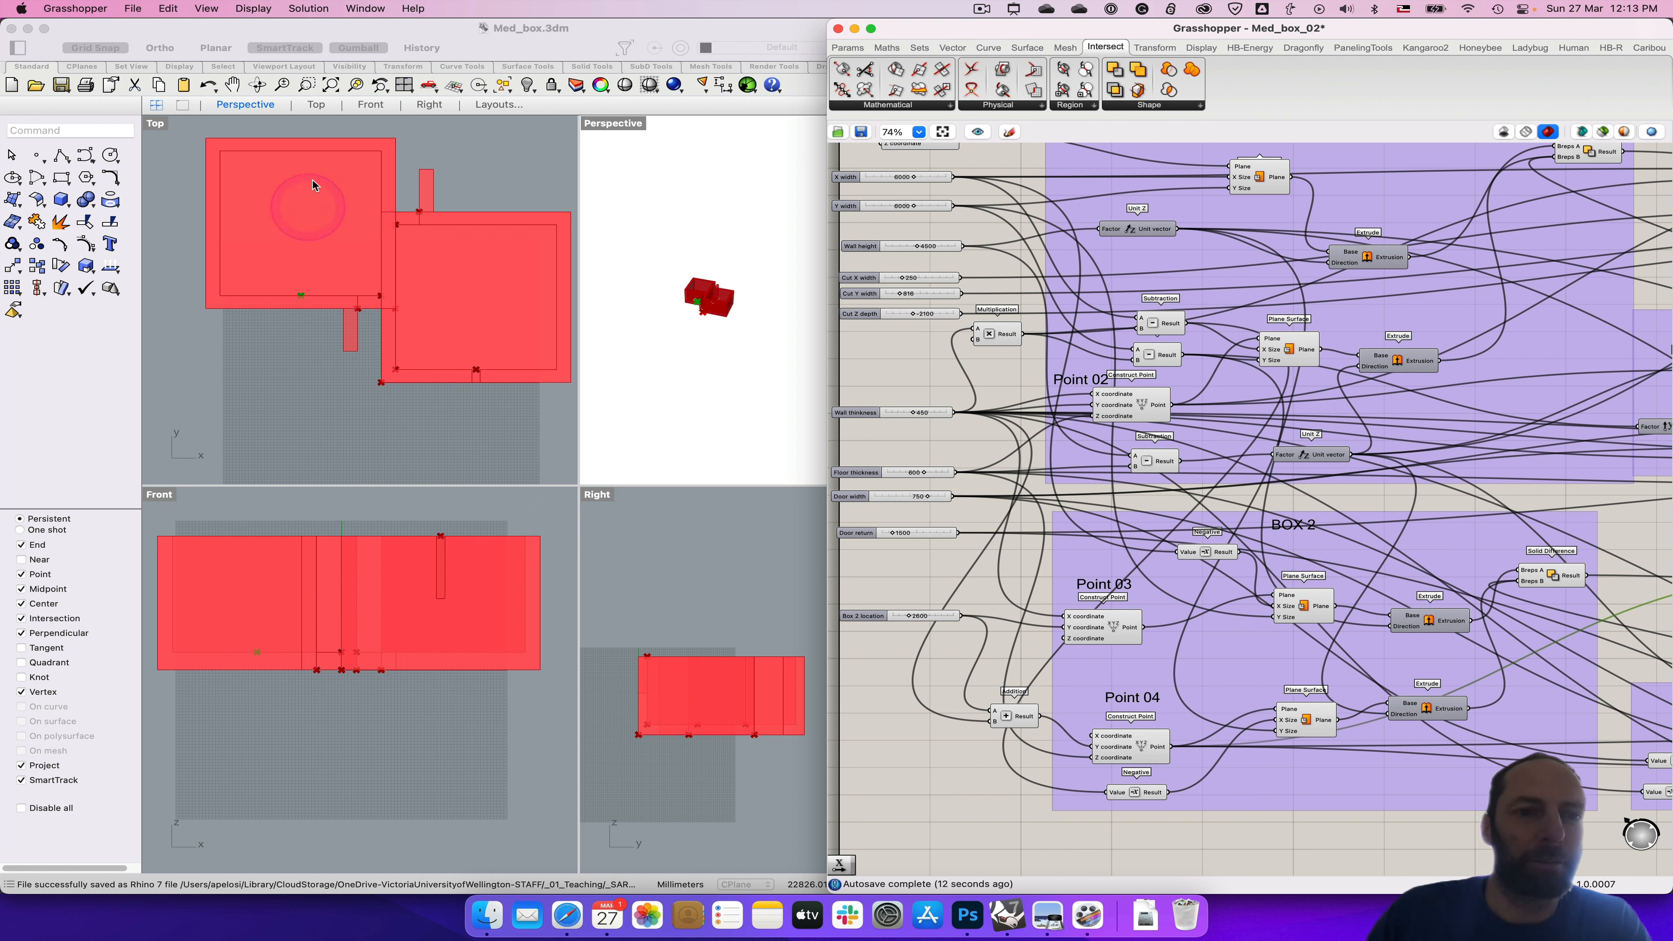
{"action": "left_click_drag", "start_coordinate": [1368, 37], "coordinate": [1365, 37]}
{"action": "double_click", "coordinate": [1365, 36]}
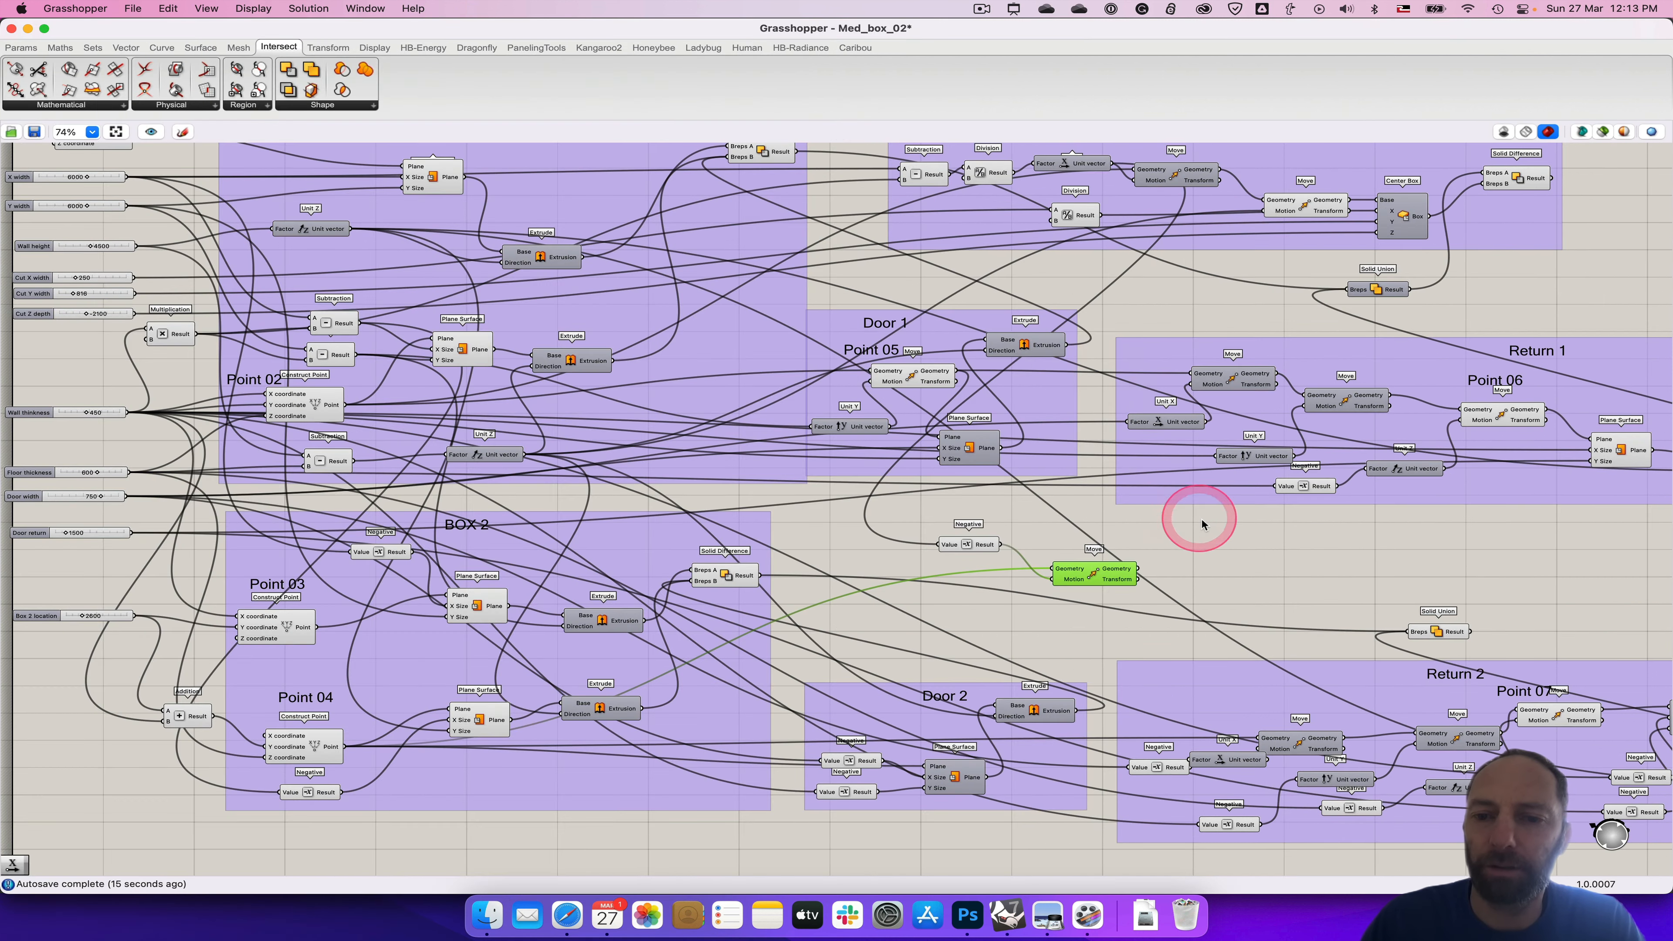
Step: Add a second Move component beside the first Move above Door 2 and connect the first Move's Geometry output to its Geometry input
{"action": "right_click_drag", "start_coordinate": [1197, 532], "coordinate": [1053, 557]}
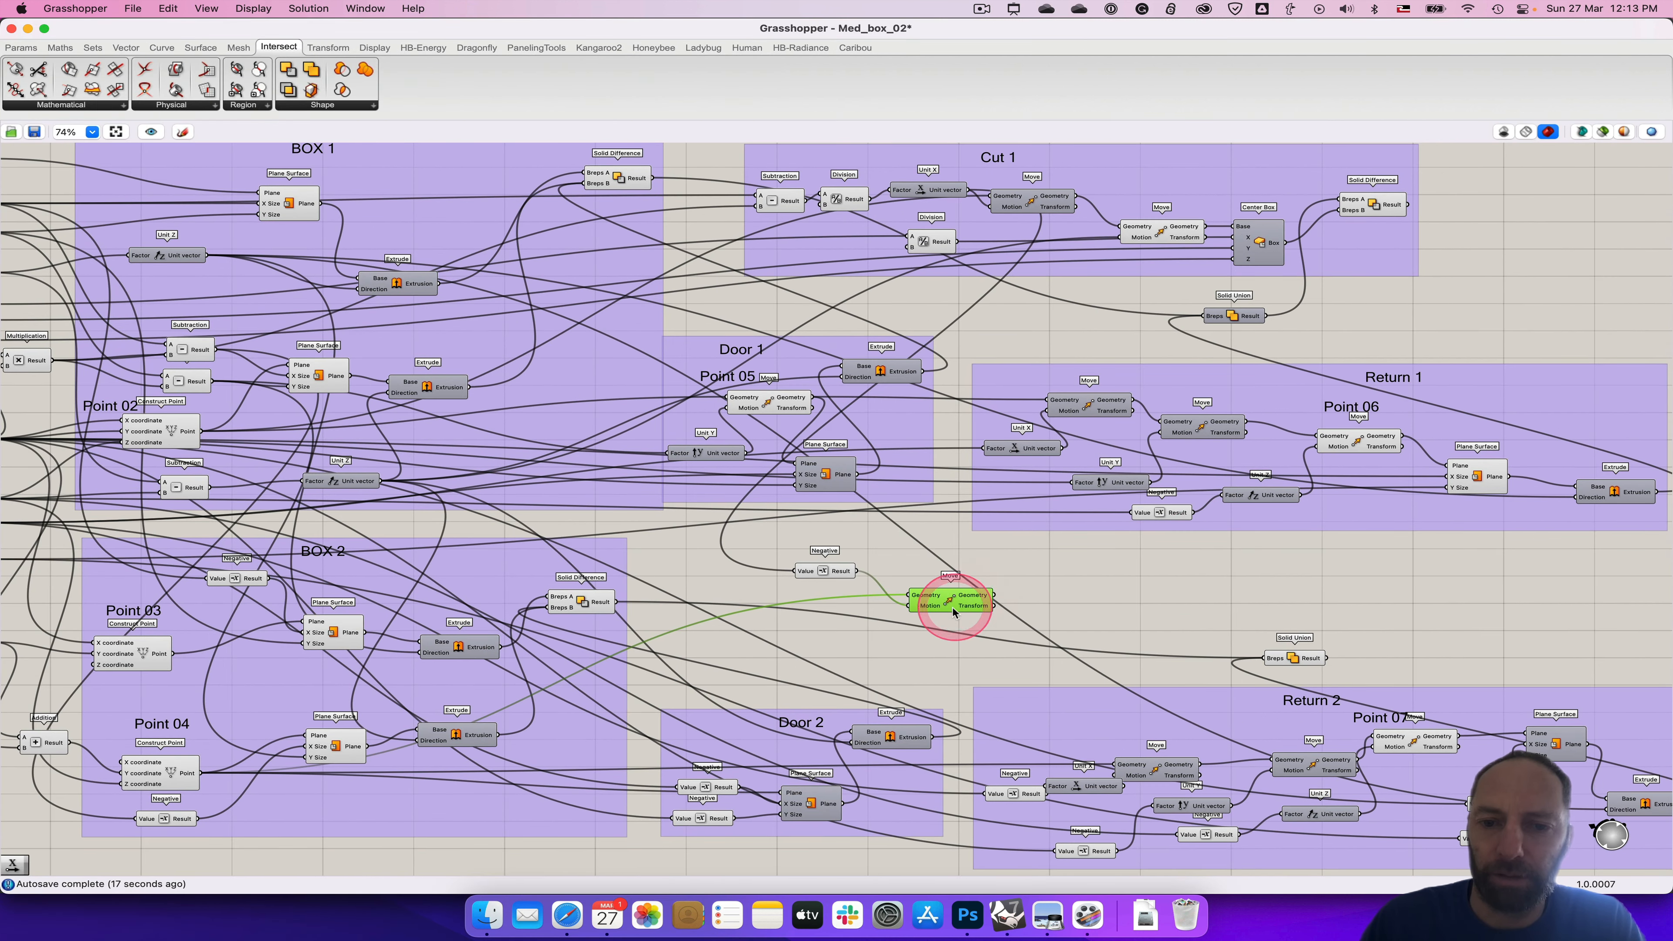
{"action": "left_click_drag", "start_coordinate": [945, 600], "coordinate": [970, 575]}
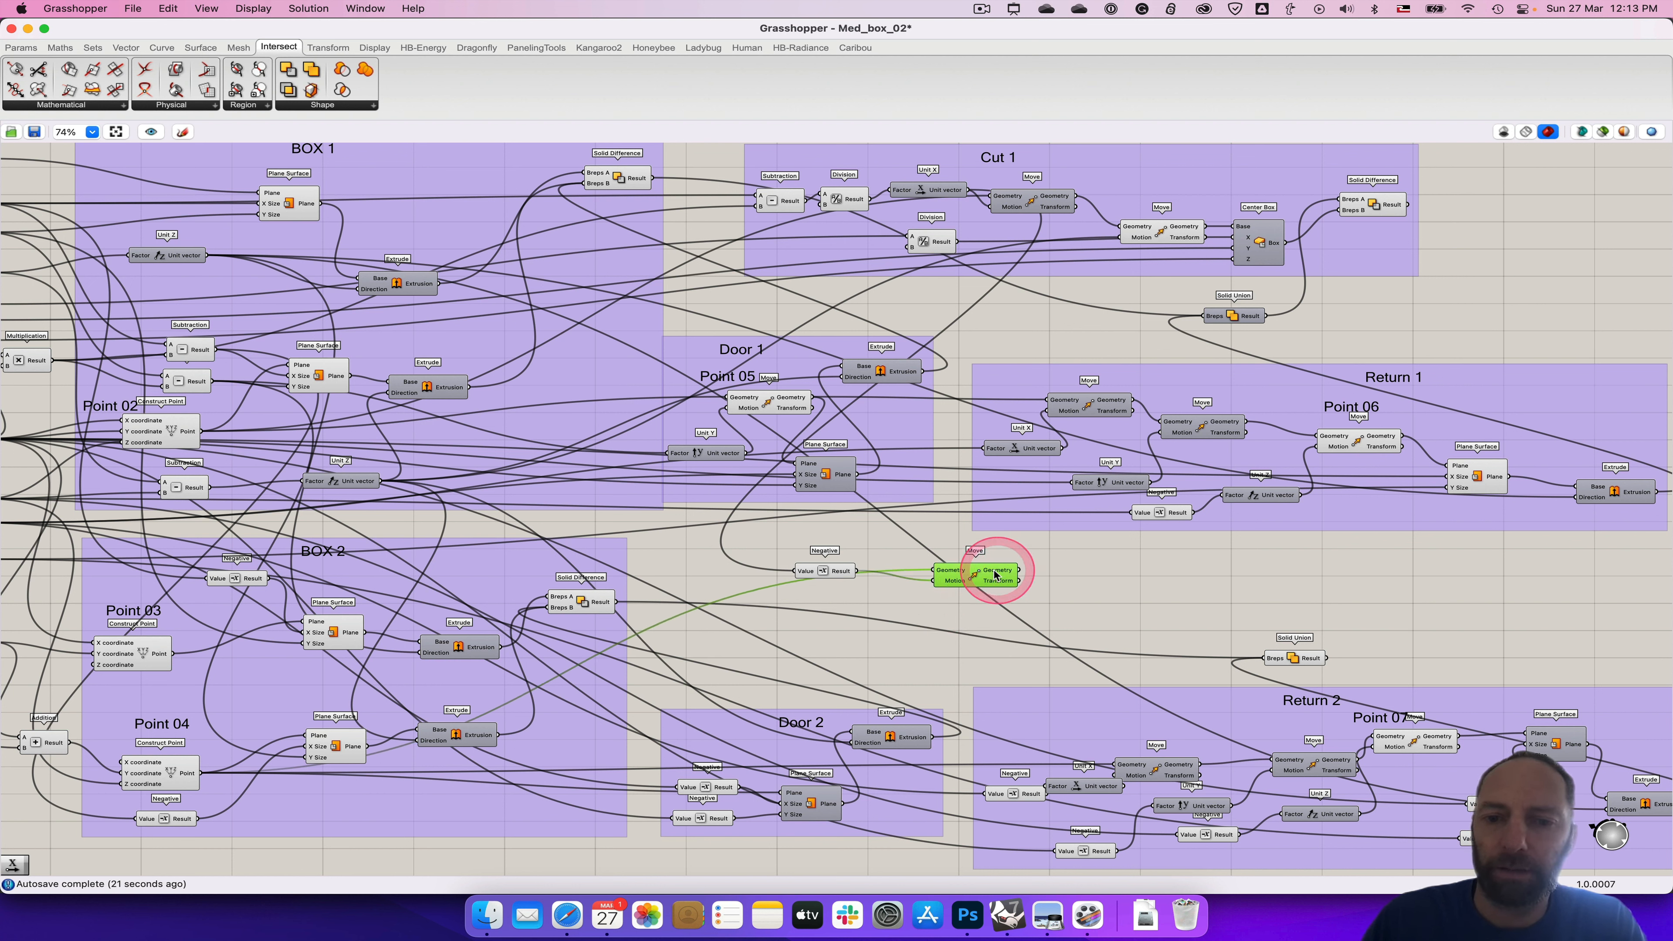
{"action": "left_click", "coordinate": [1054, 579]}
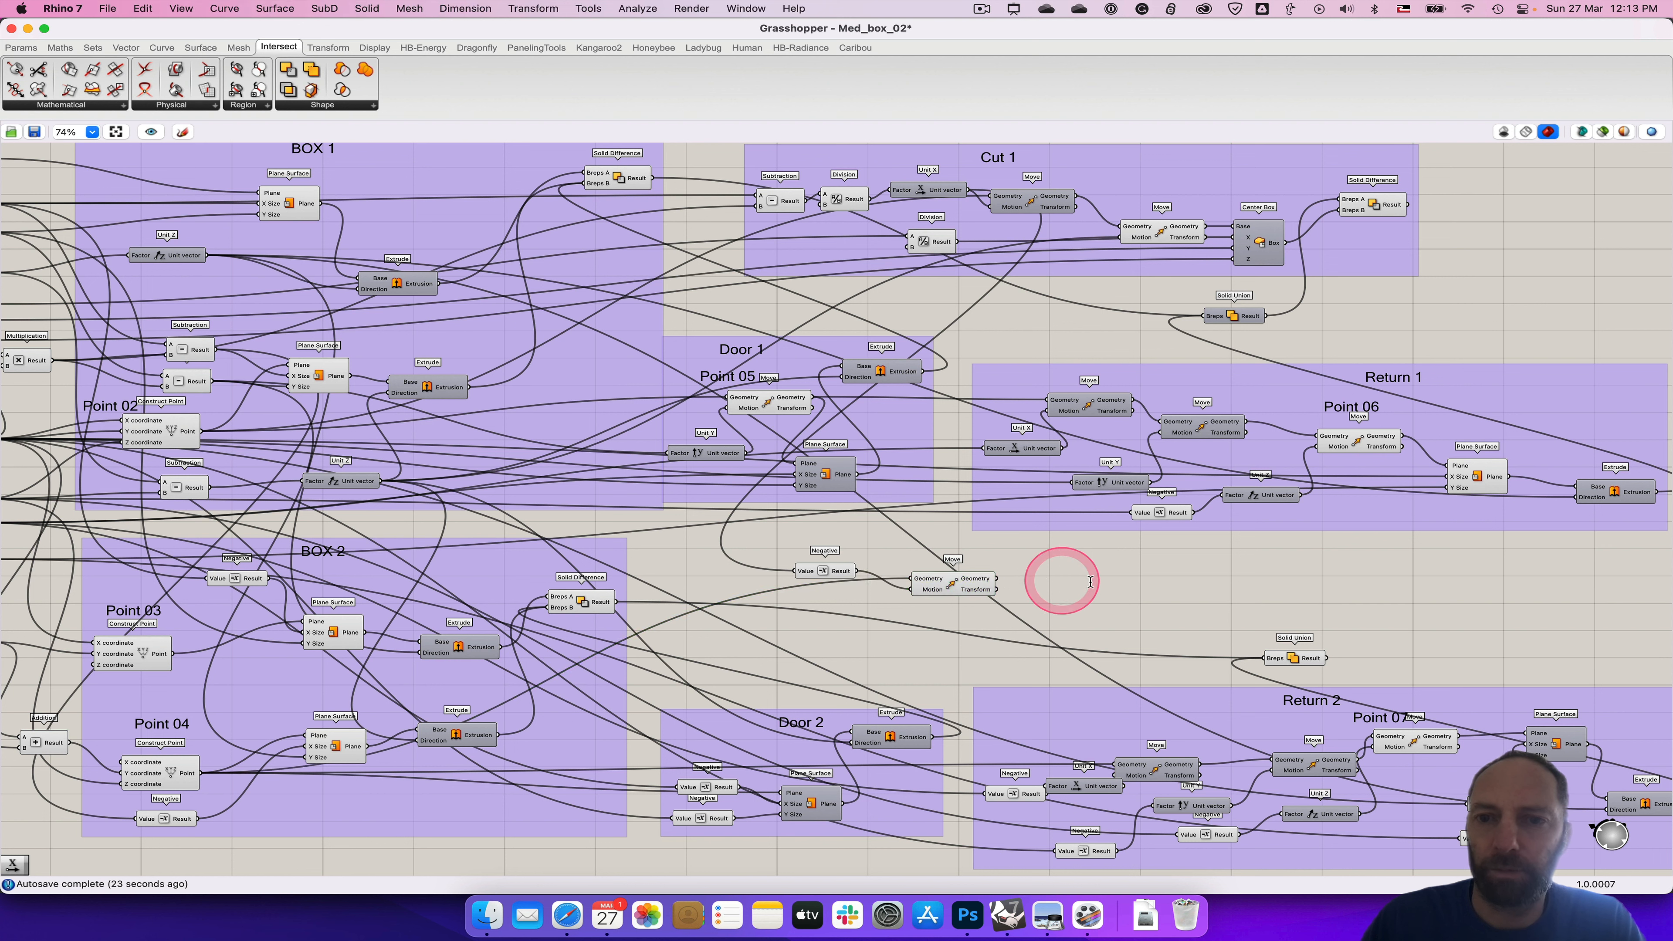
{"action": "double_click", "coordinate": [1105, 584]}
{"action": "type", "text": "move"}
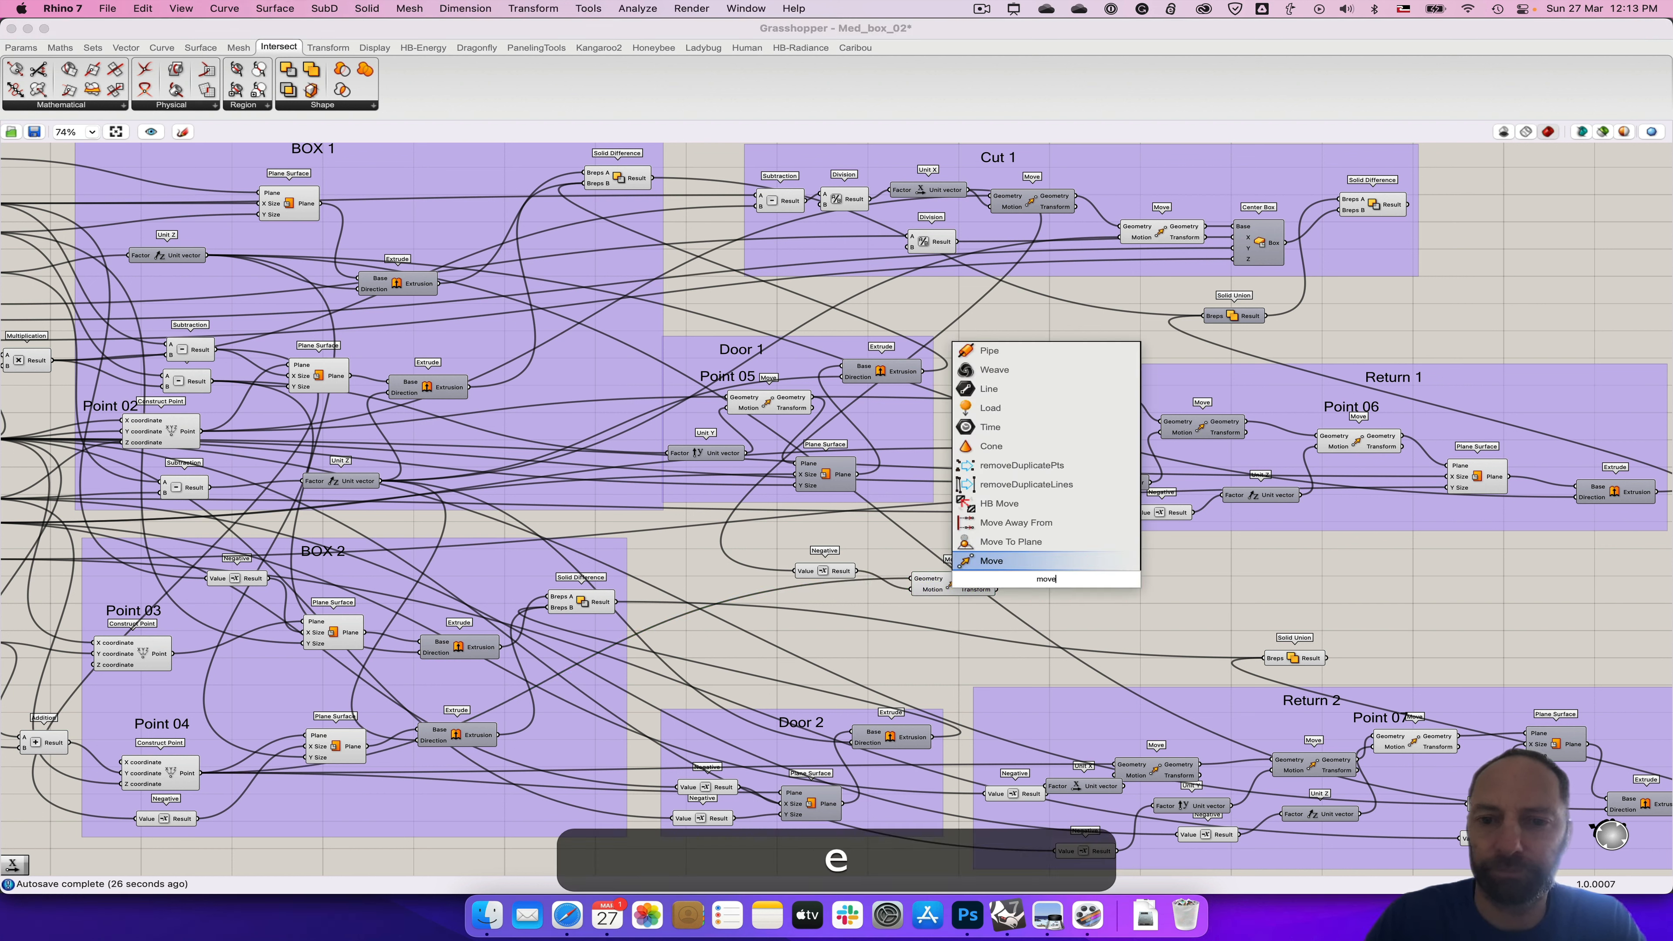
{"action": "key", "text": "Return"}
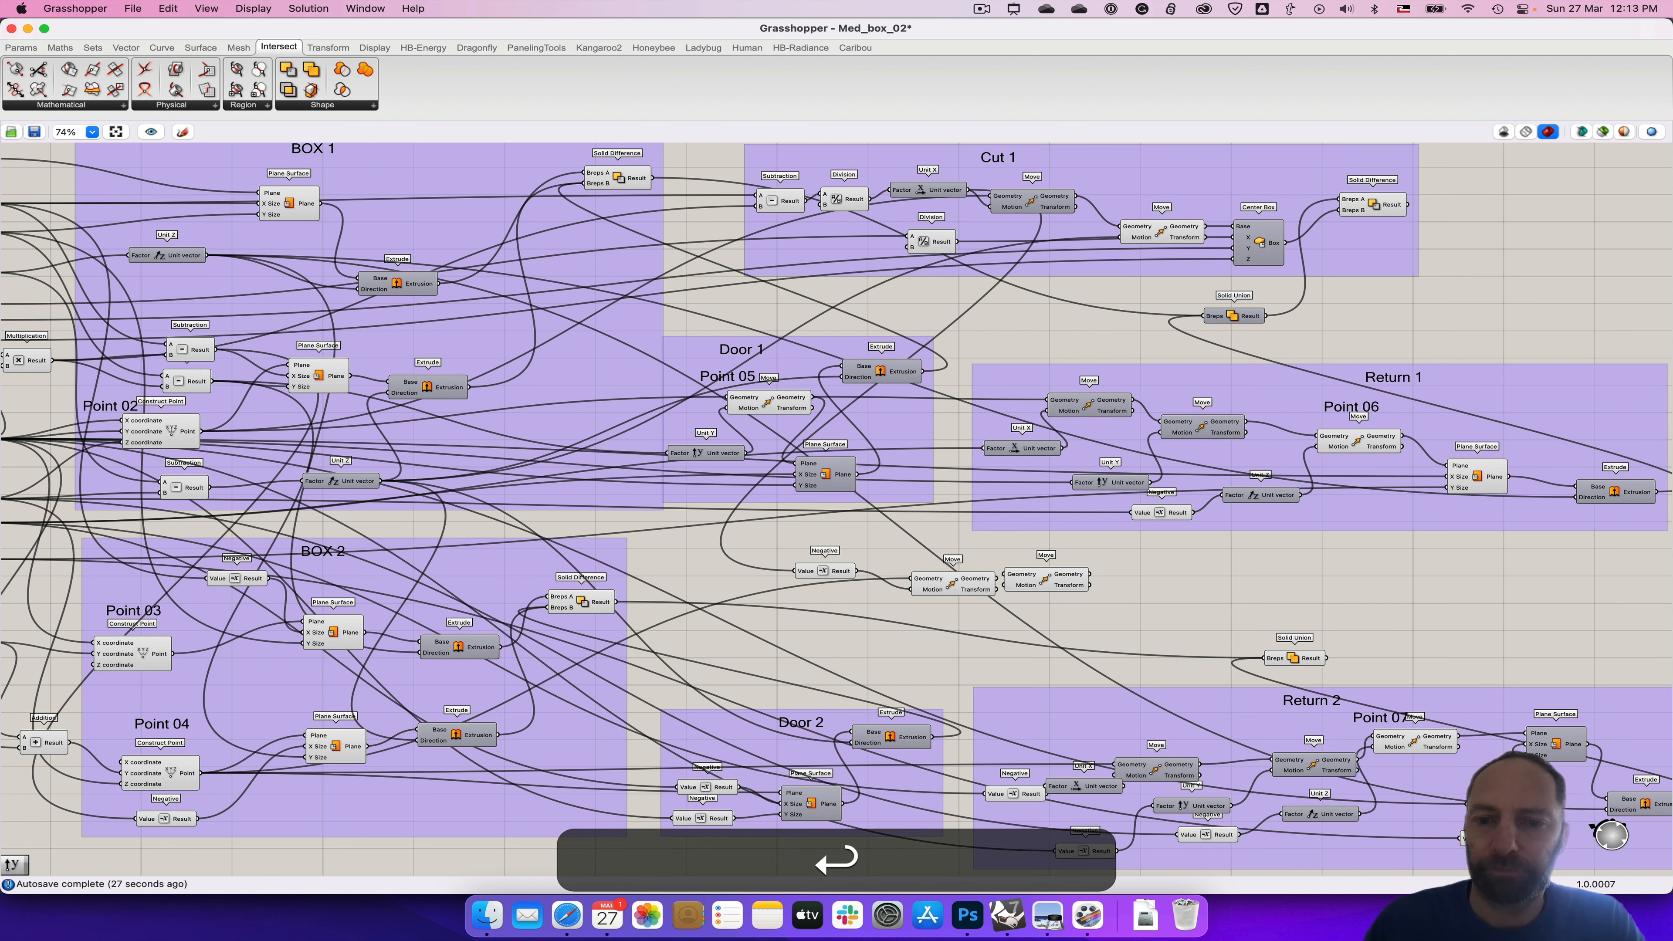
{"action": "left_click_drag", "start_coordinate": [1034, 583], "coordinate": [1073, 582]}
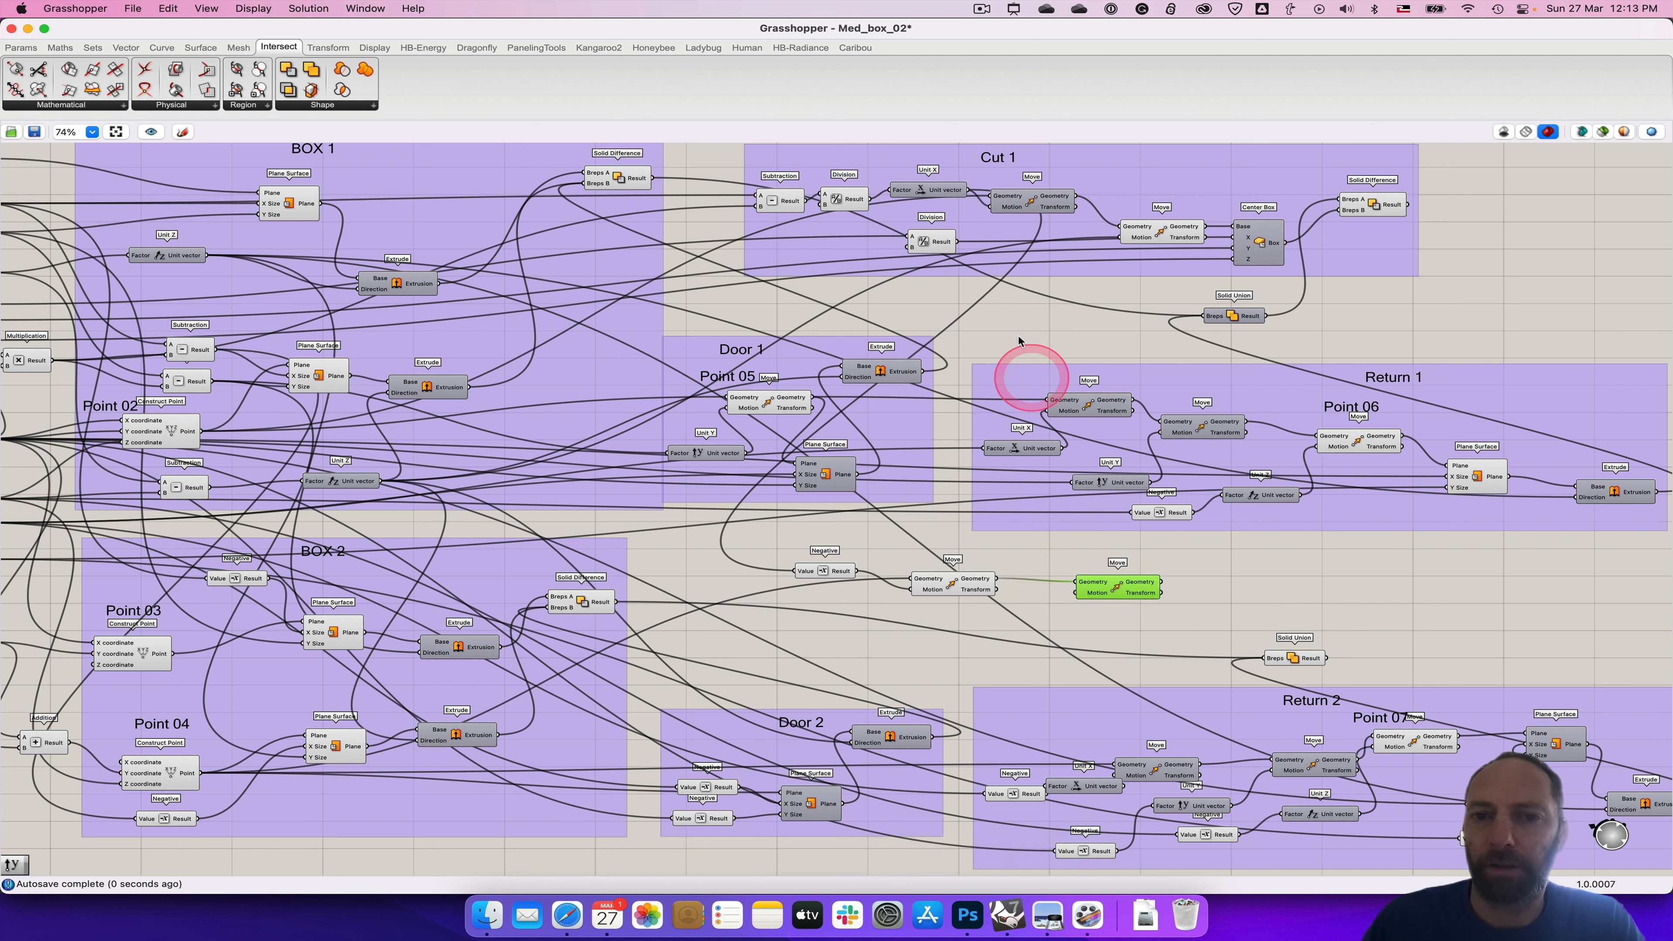
Step: Try to drive the second Move's Motion with the Result of Cut 1's lower Division
{"action": "left_click", "coordinate": [937, 242]}
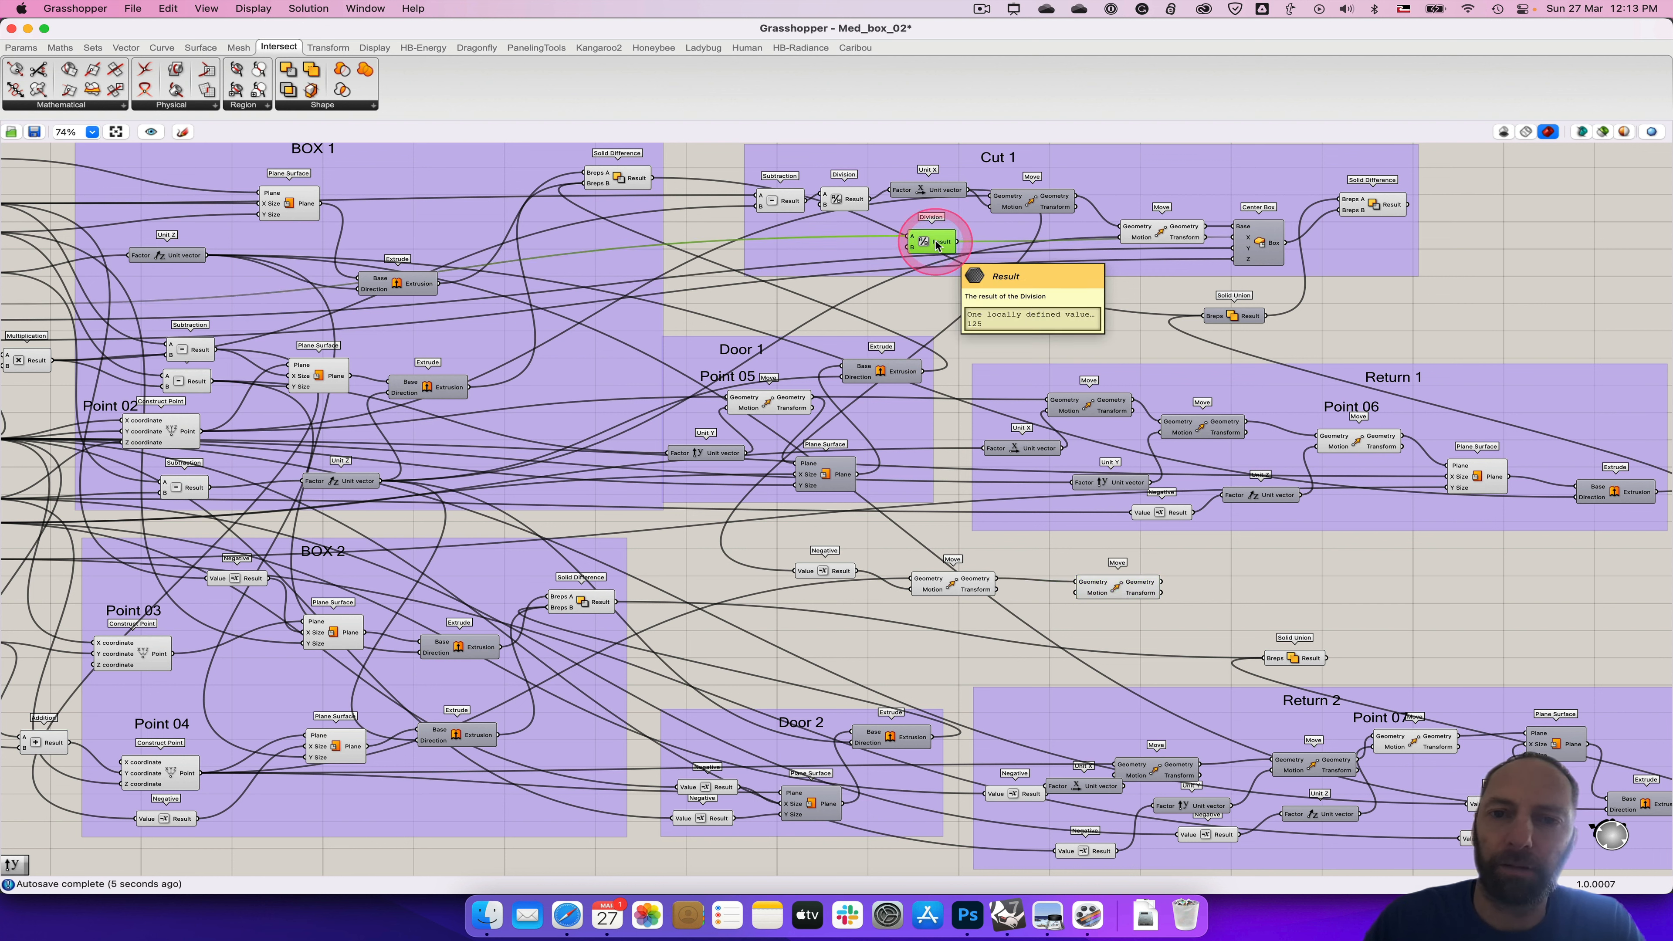
{"action": "left_click", "coordinate": [948, 243]}
{"action": "left_click_drag", "start_coordinate": [954, 243], "coordinate": [1155, 600]}
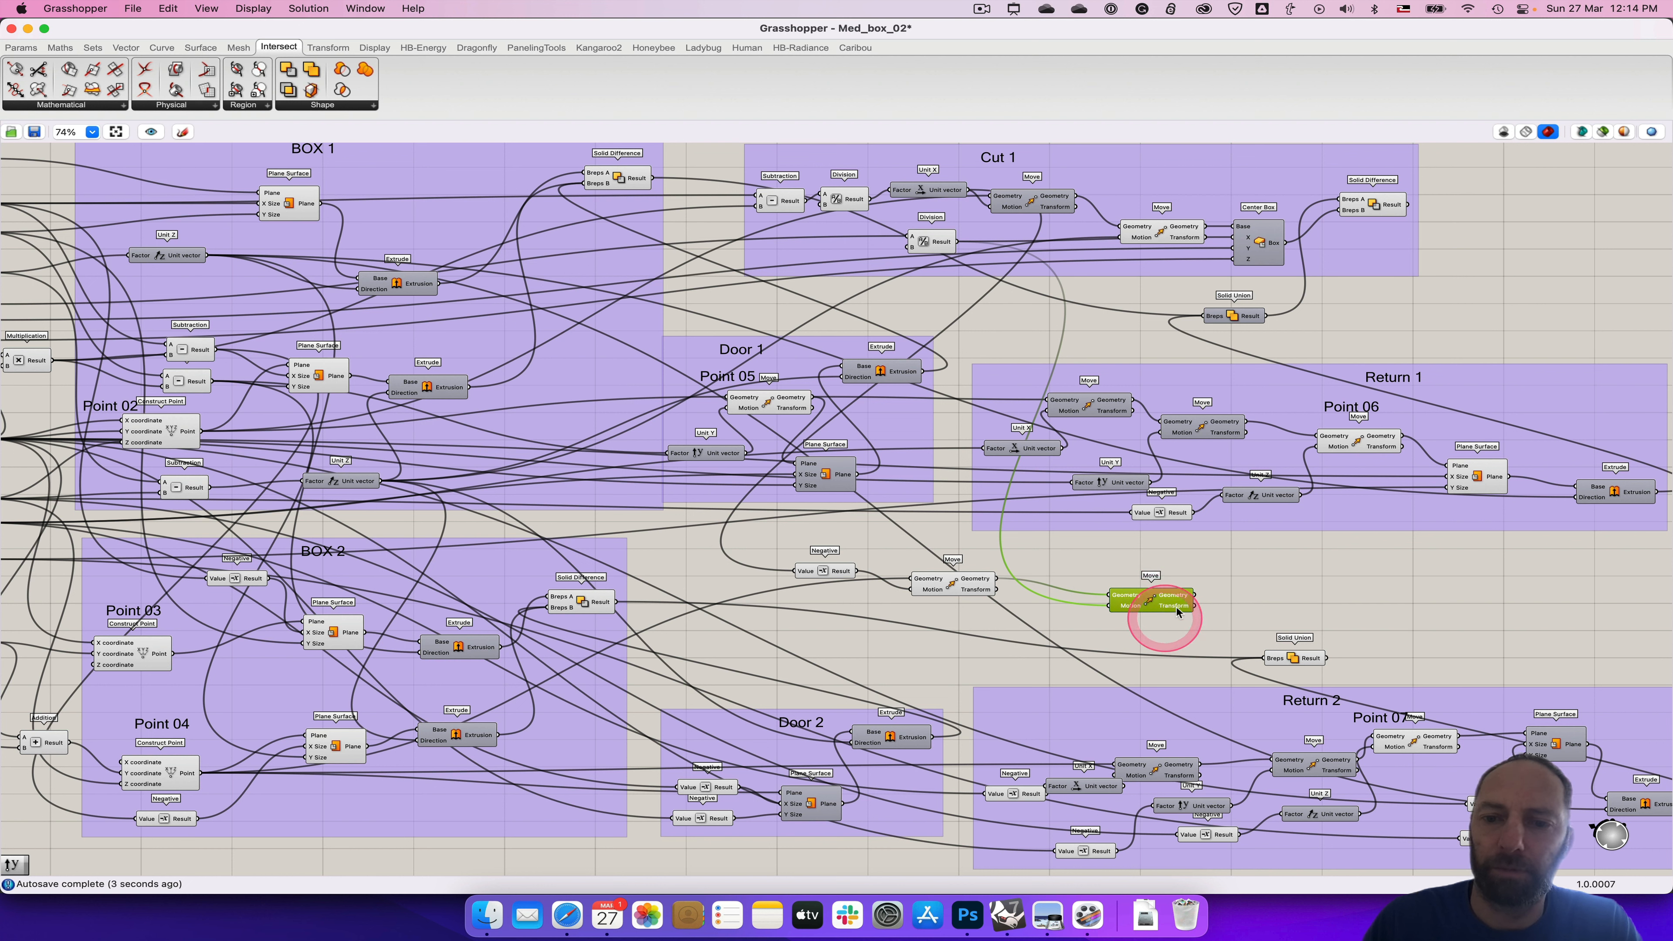
{"action": "left_click", "coordinate": [1213, 568]}
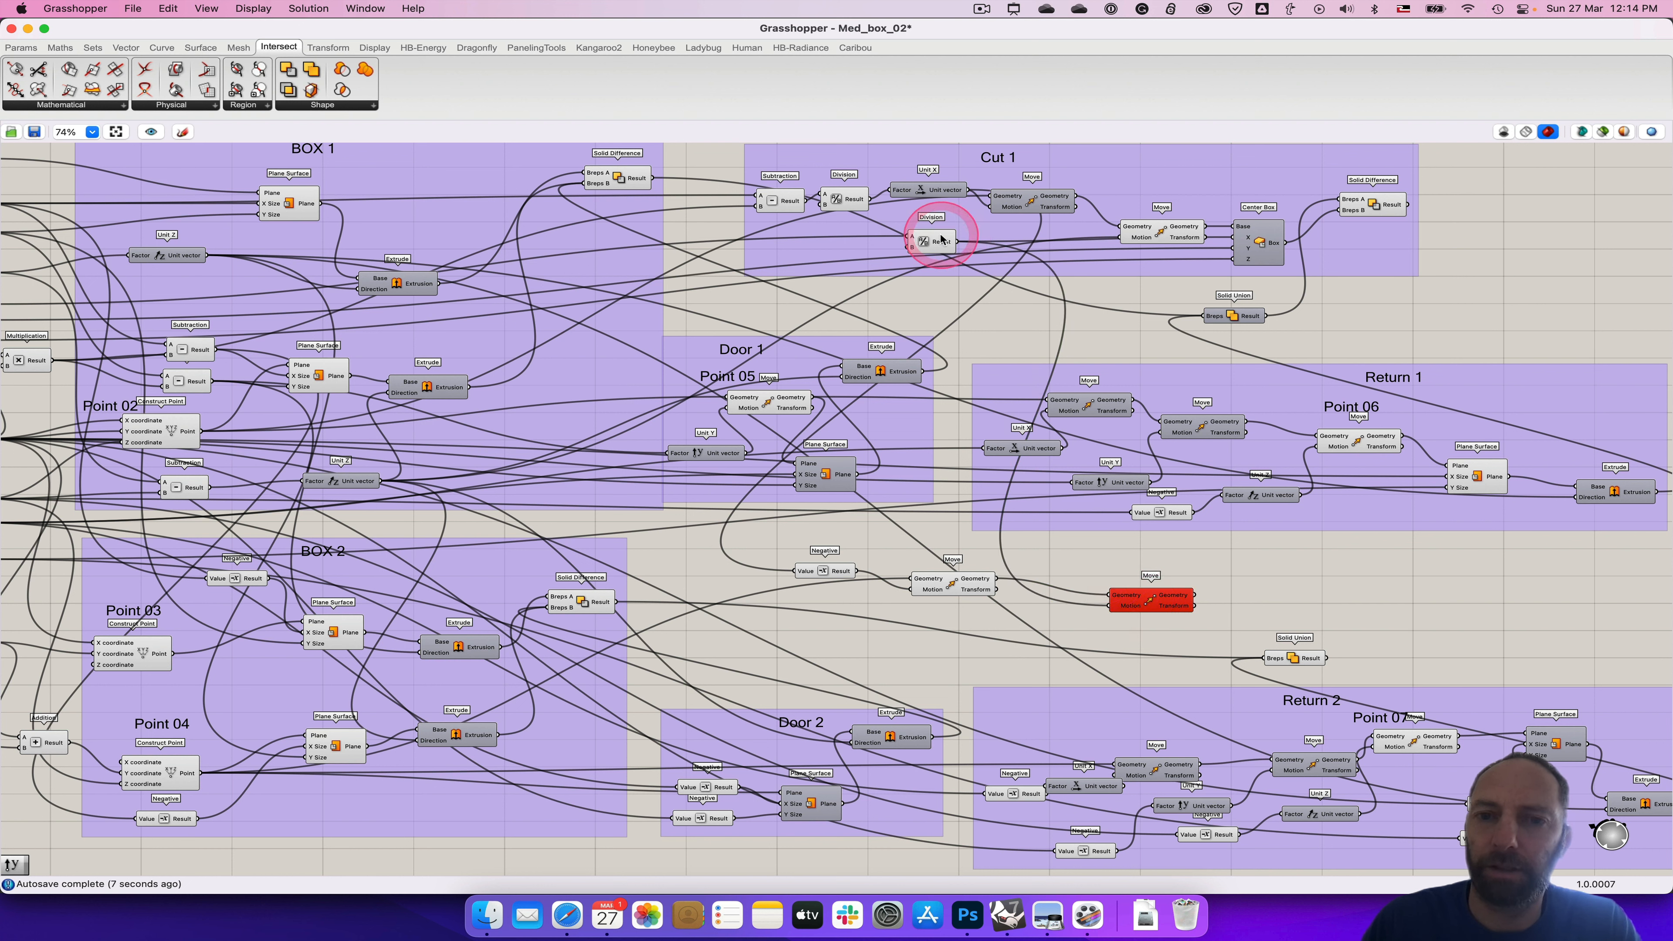
{"action": "left_click_drag", "start_coordinate": [940, 242], "coordinate": [880, 252]}
{"action": "left_click", "coordinate": [1209, 251]}
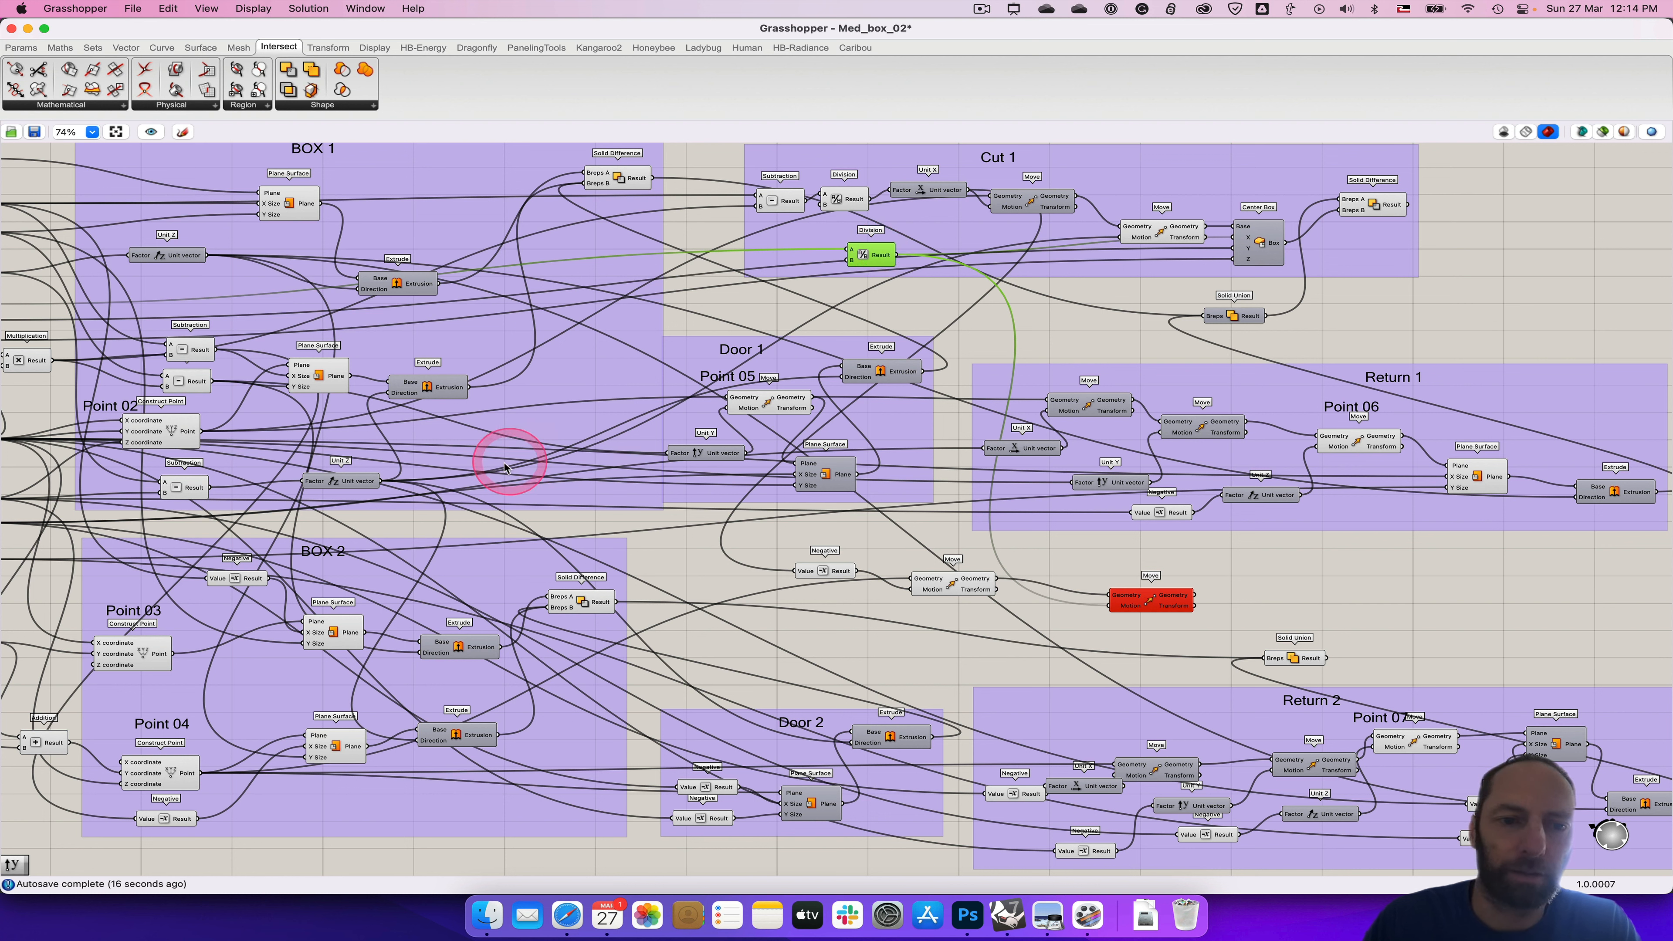
Step: Connect the Unit Z vector near Point 02 to the second Move's Motion input and put Cut 1's lower Division back under Unit X
{"action": "left_click", "coordinate": [350, 483]}
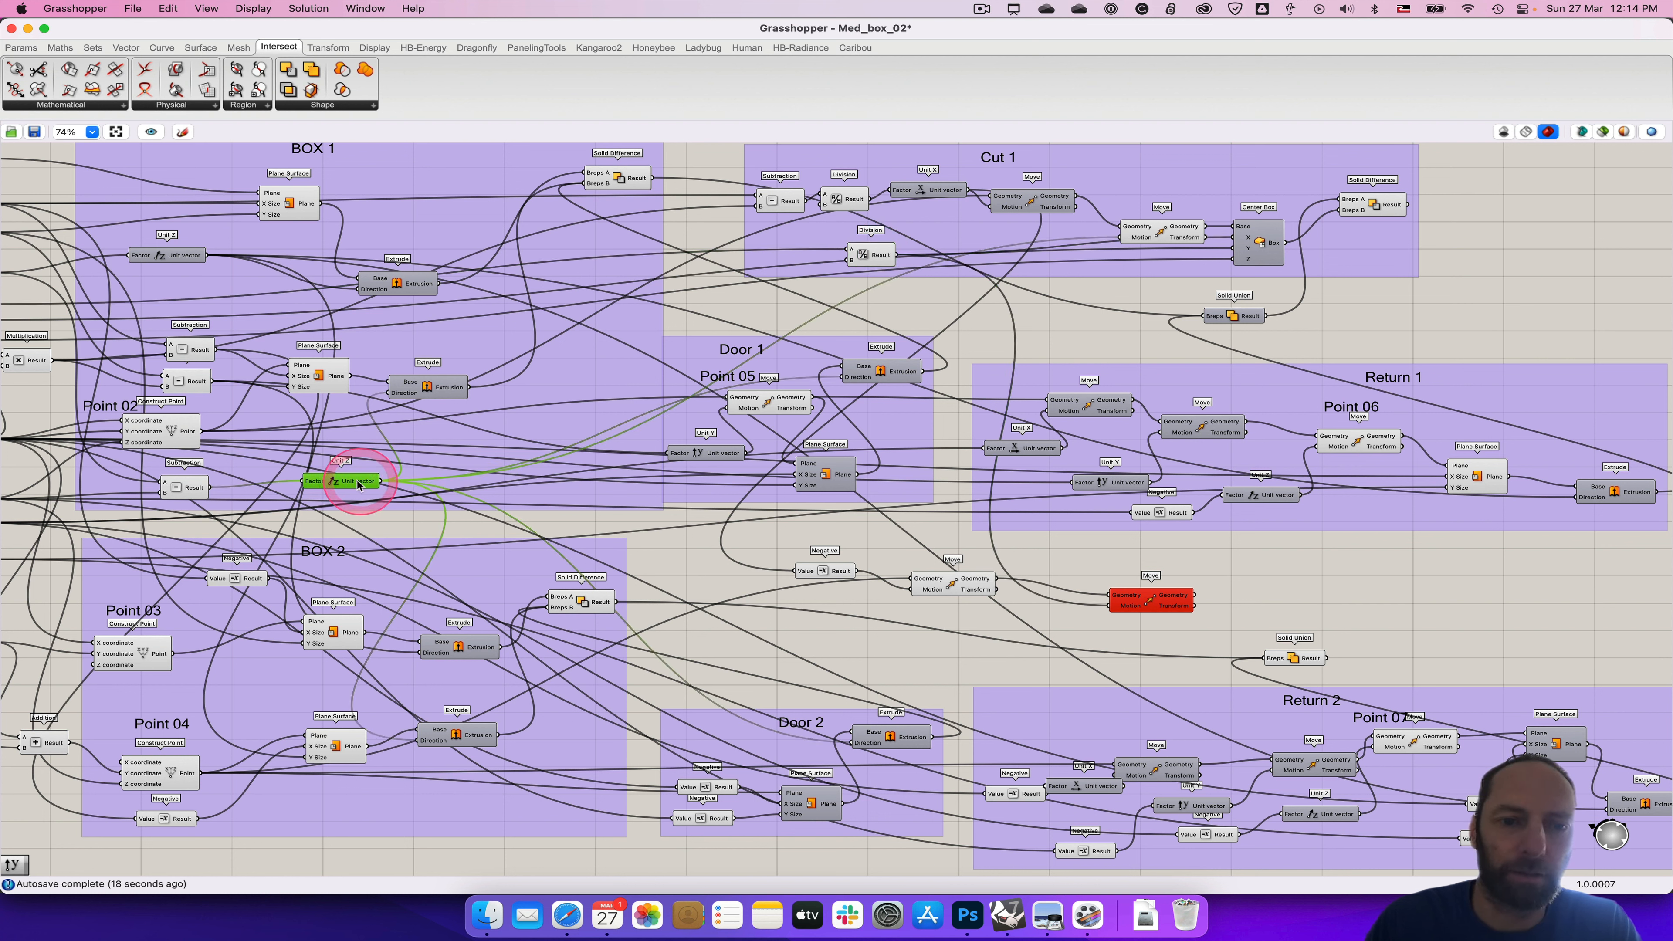
{"action": "left_click_drag", "start_coordinate": [380, 483], "coordinate": [1154, 601]}
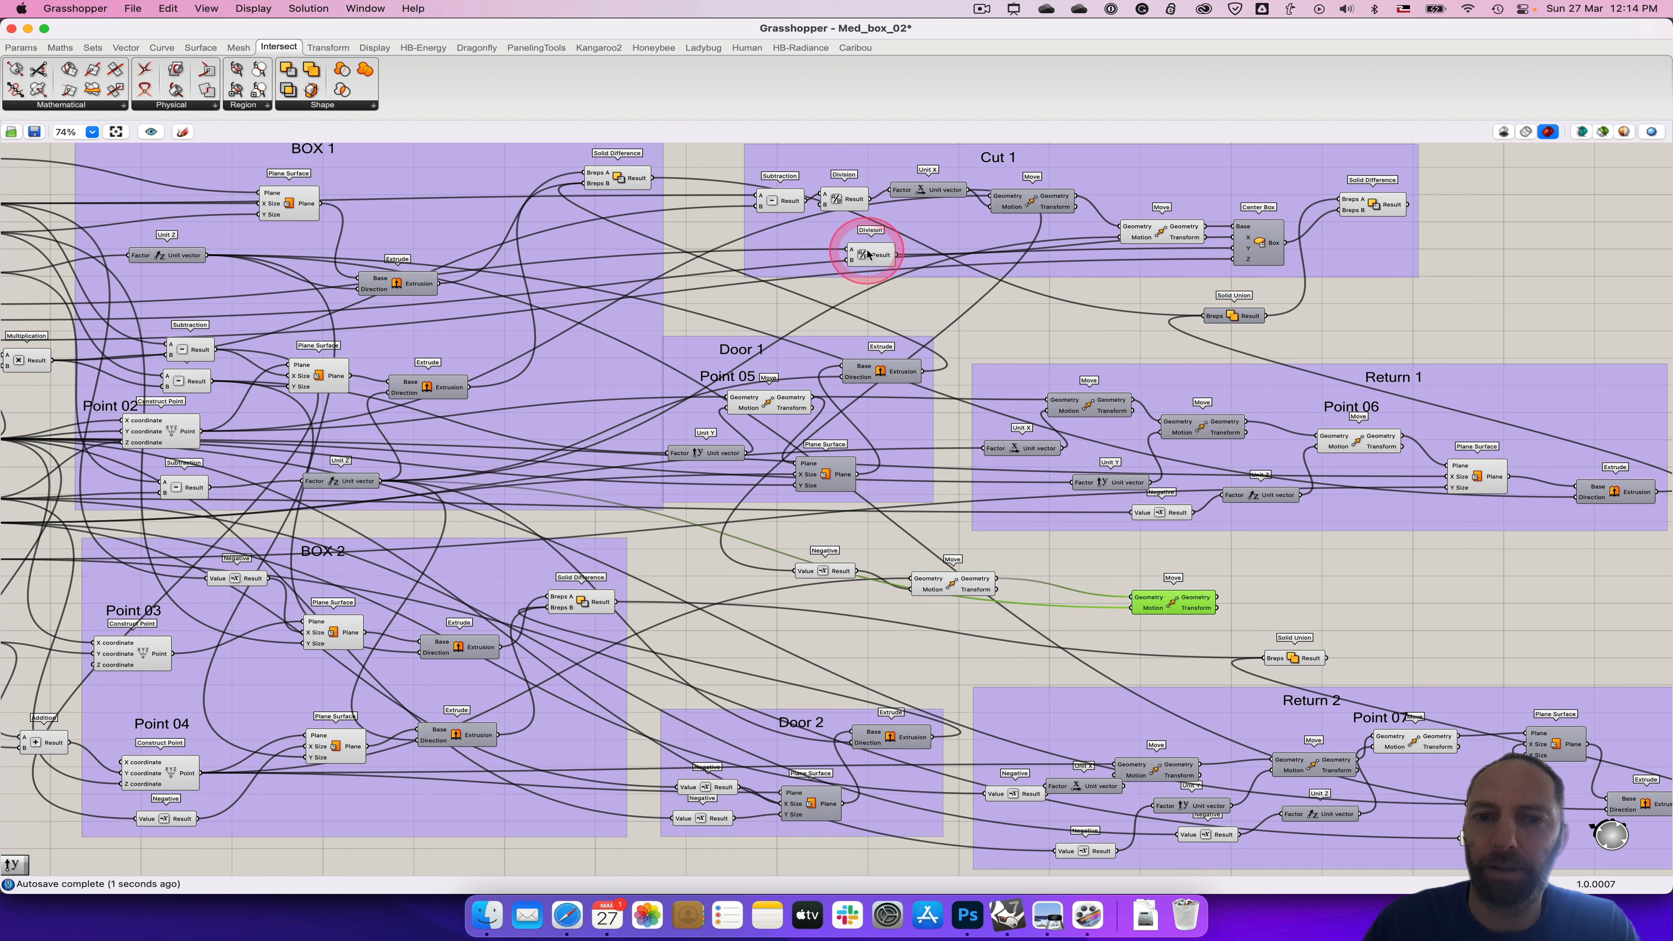
{"action": "left_click_drag", "start_coordinate": [868, 254], "coordinate": [942, 232]}
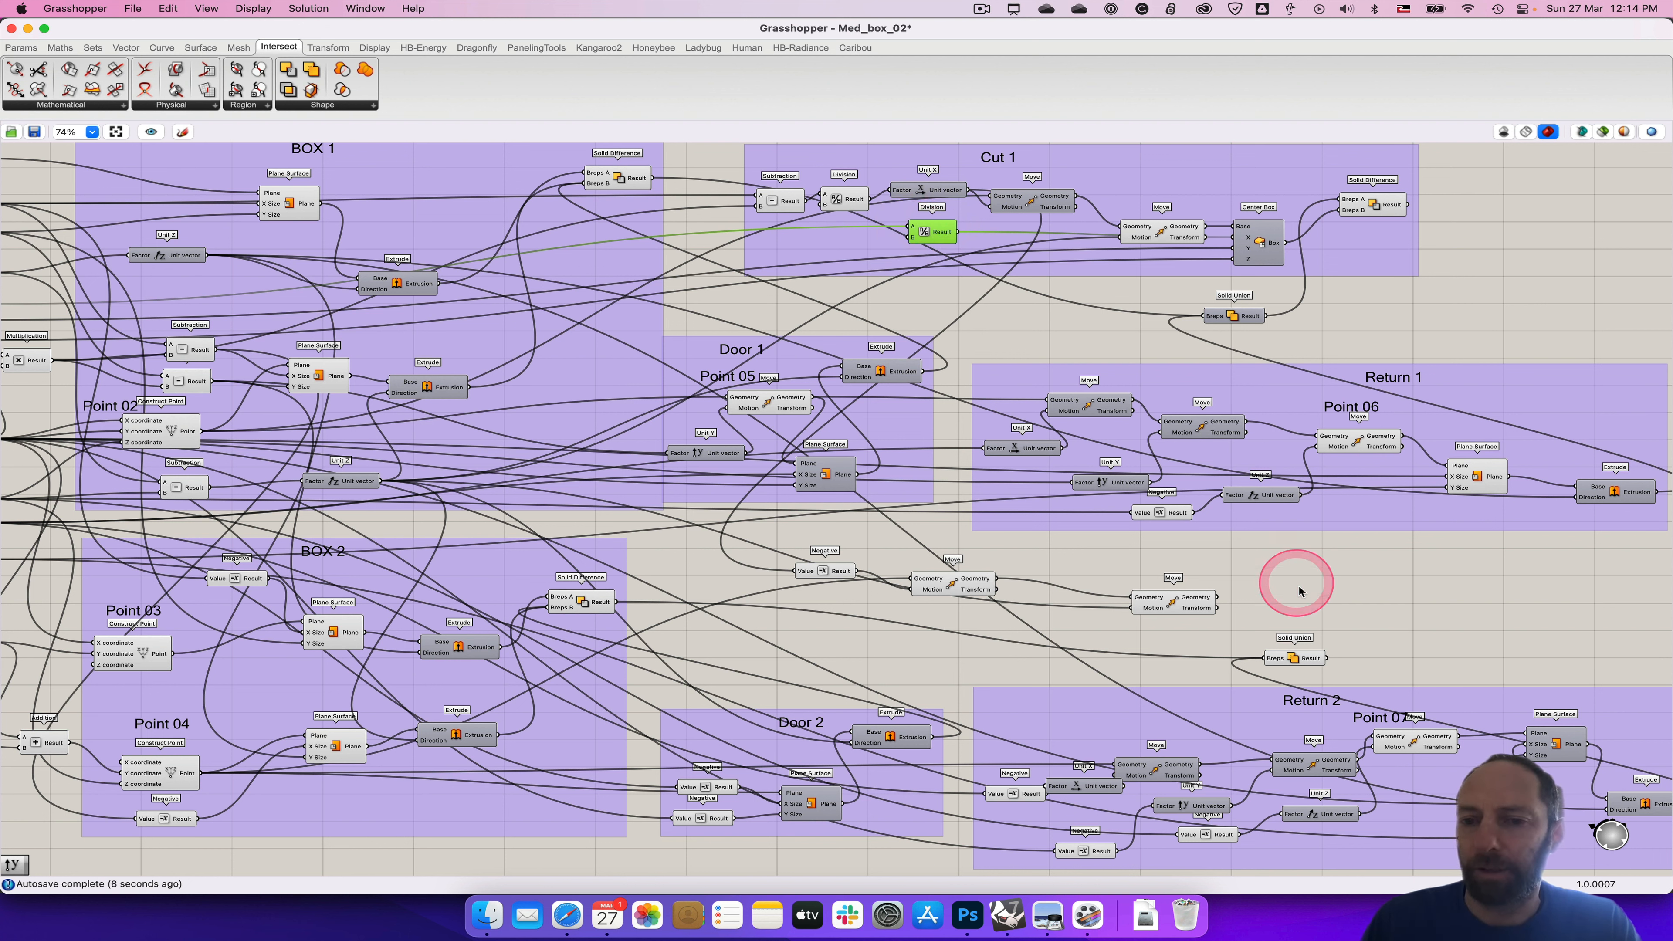
Step: Turn off the first Move's preview and check the second Move's point in the Rhino viewports
{"action": "left_click", "coordinate": [1170, 599]}
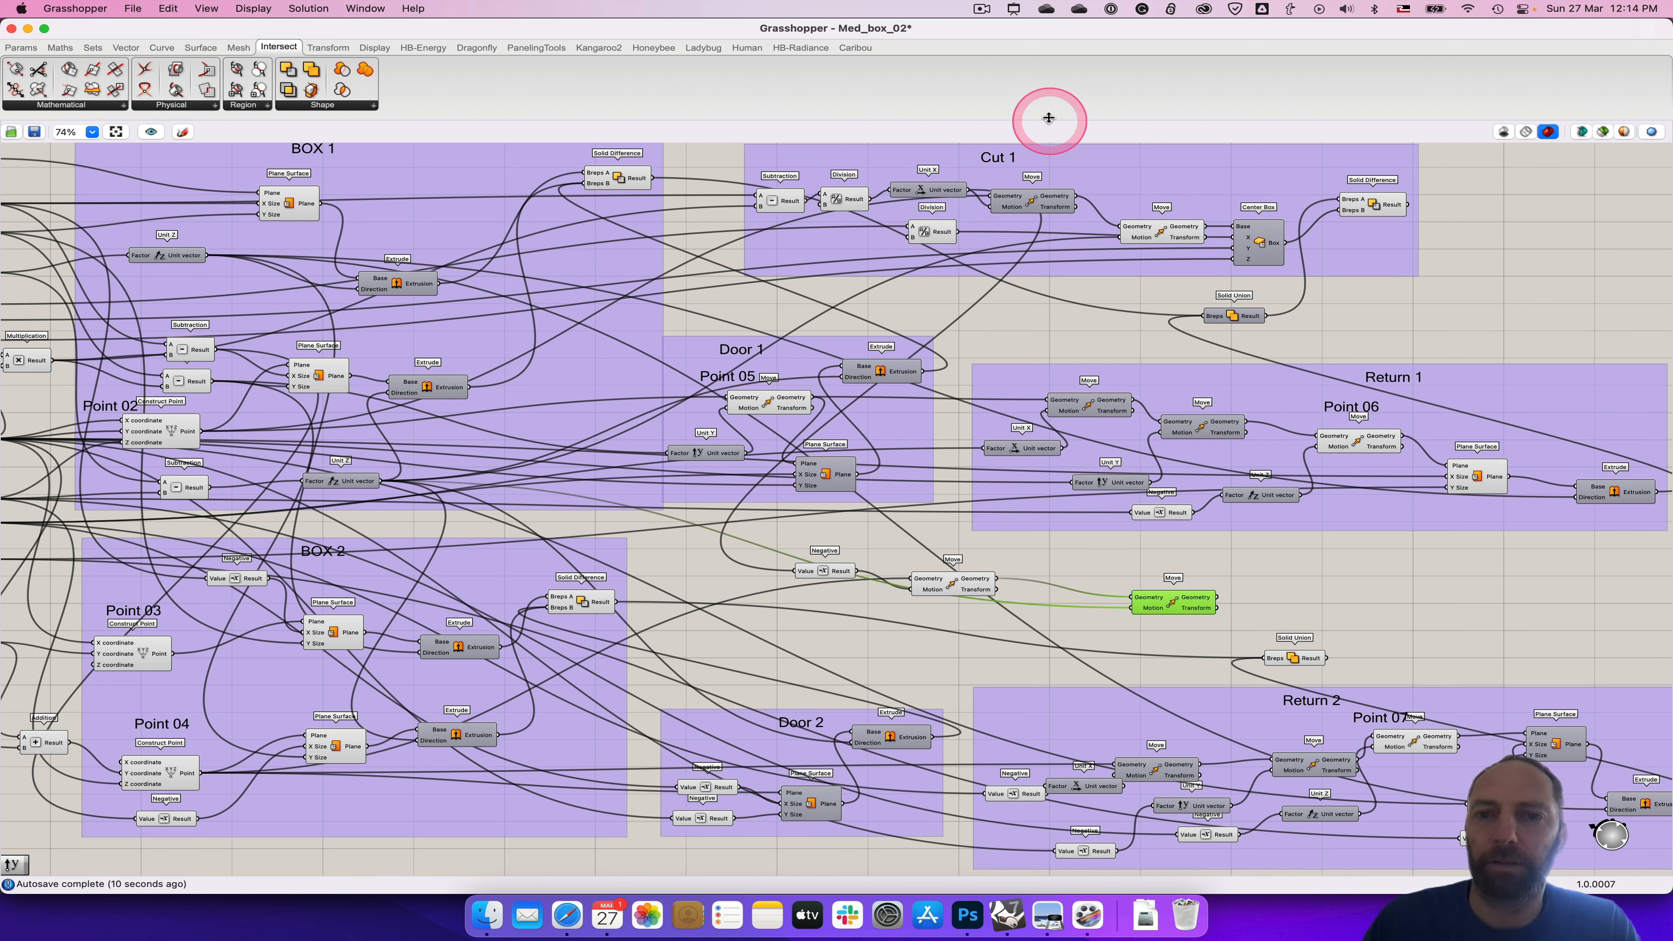
{"action": "right_click", "coordinate": [953, 585]}
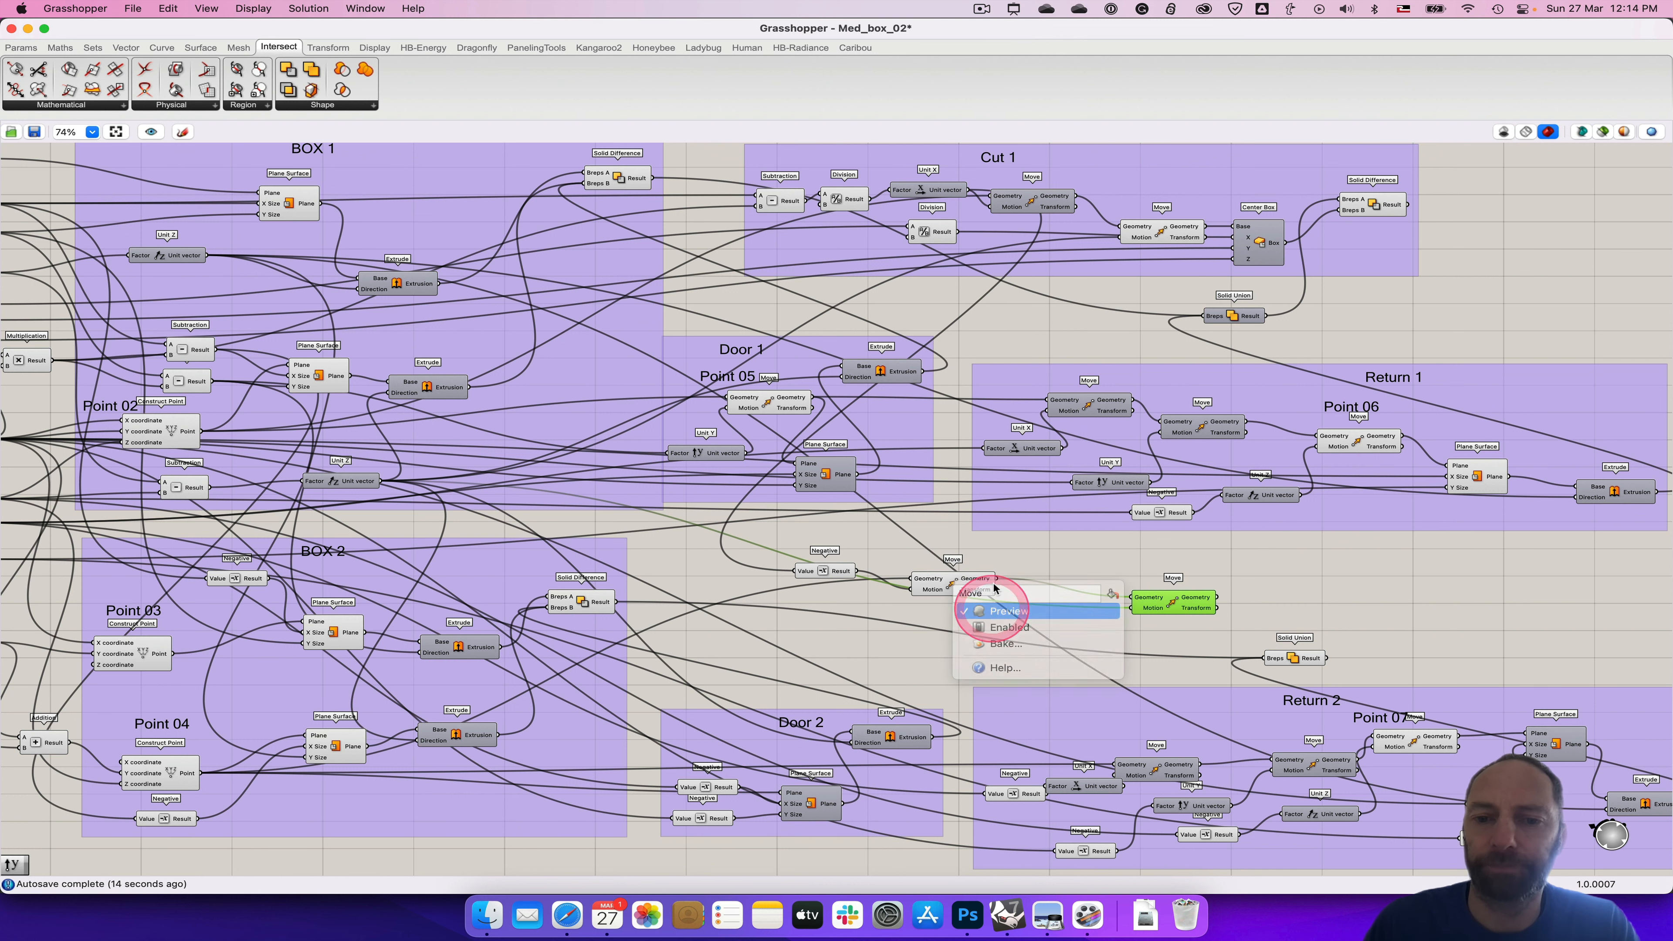
{"action": "double_click", "coordinate": [981, 36]}
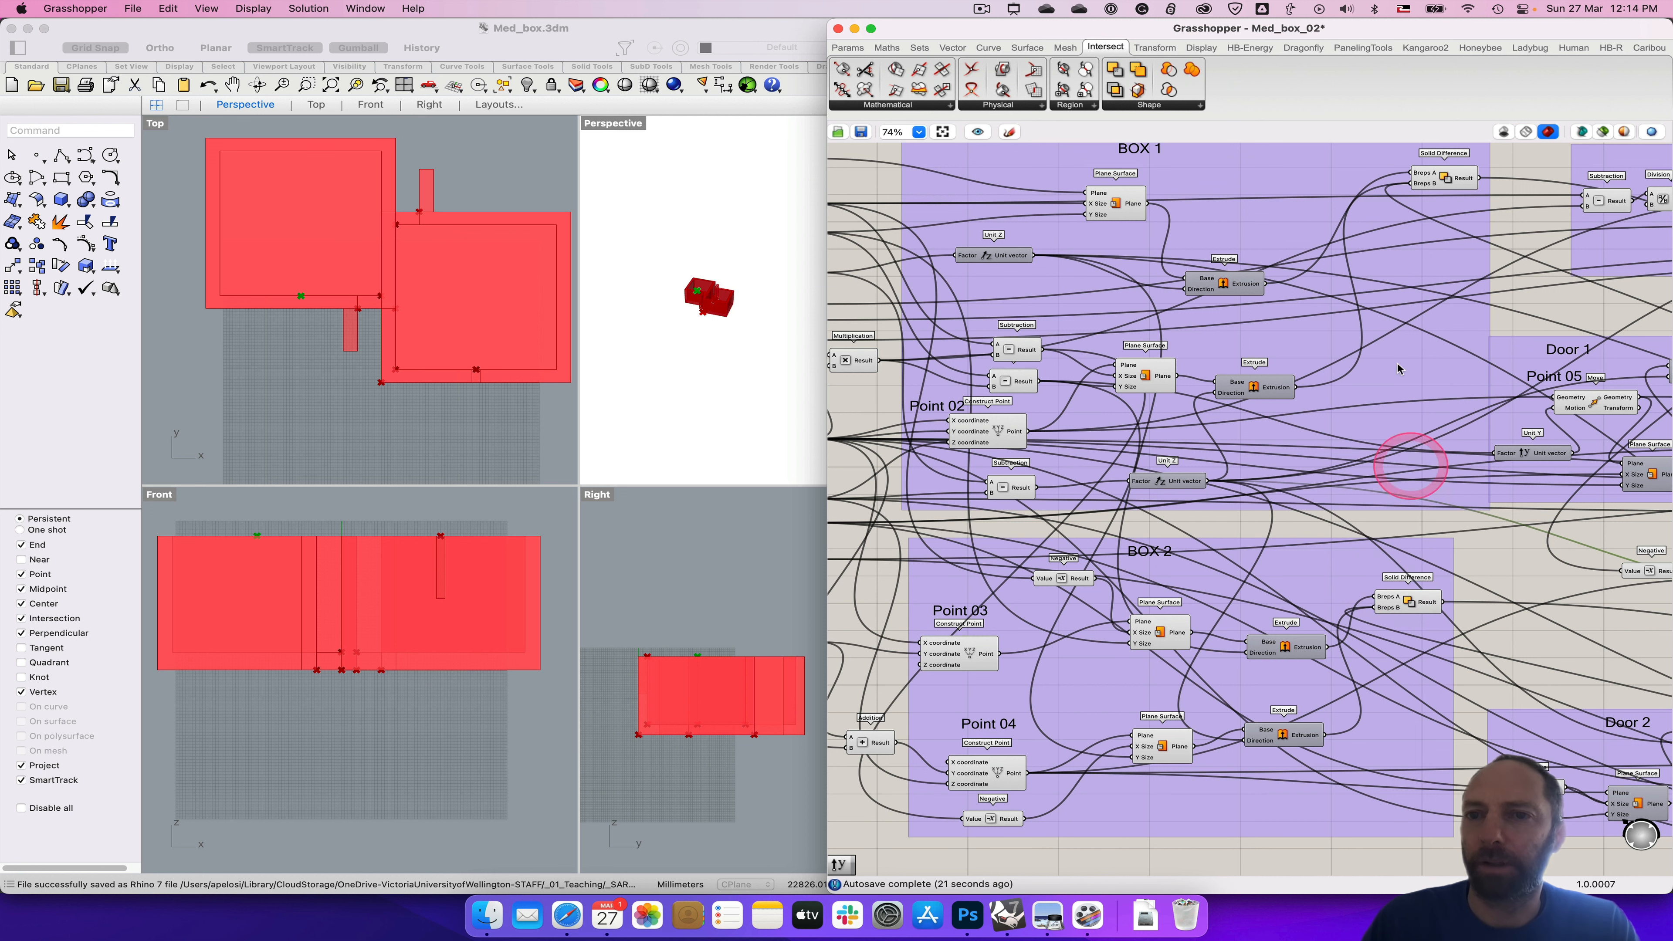
{"action": "double_click", "coordinate": [1362, 28]}
Step: Copy Cut 1's Center Box beside the second Move and connect that Move's Geometry output to the copy's Base input
{"action": "scroll", "coordinate": [1334, 602], "scroll_direction": "right", "scroll_amount": 5}
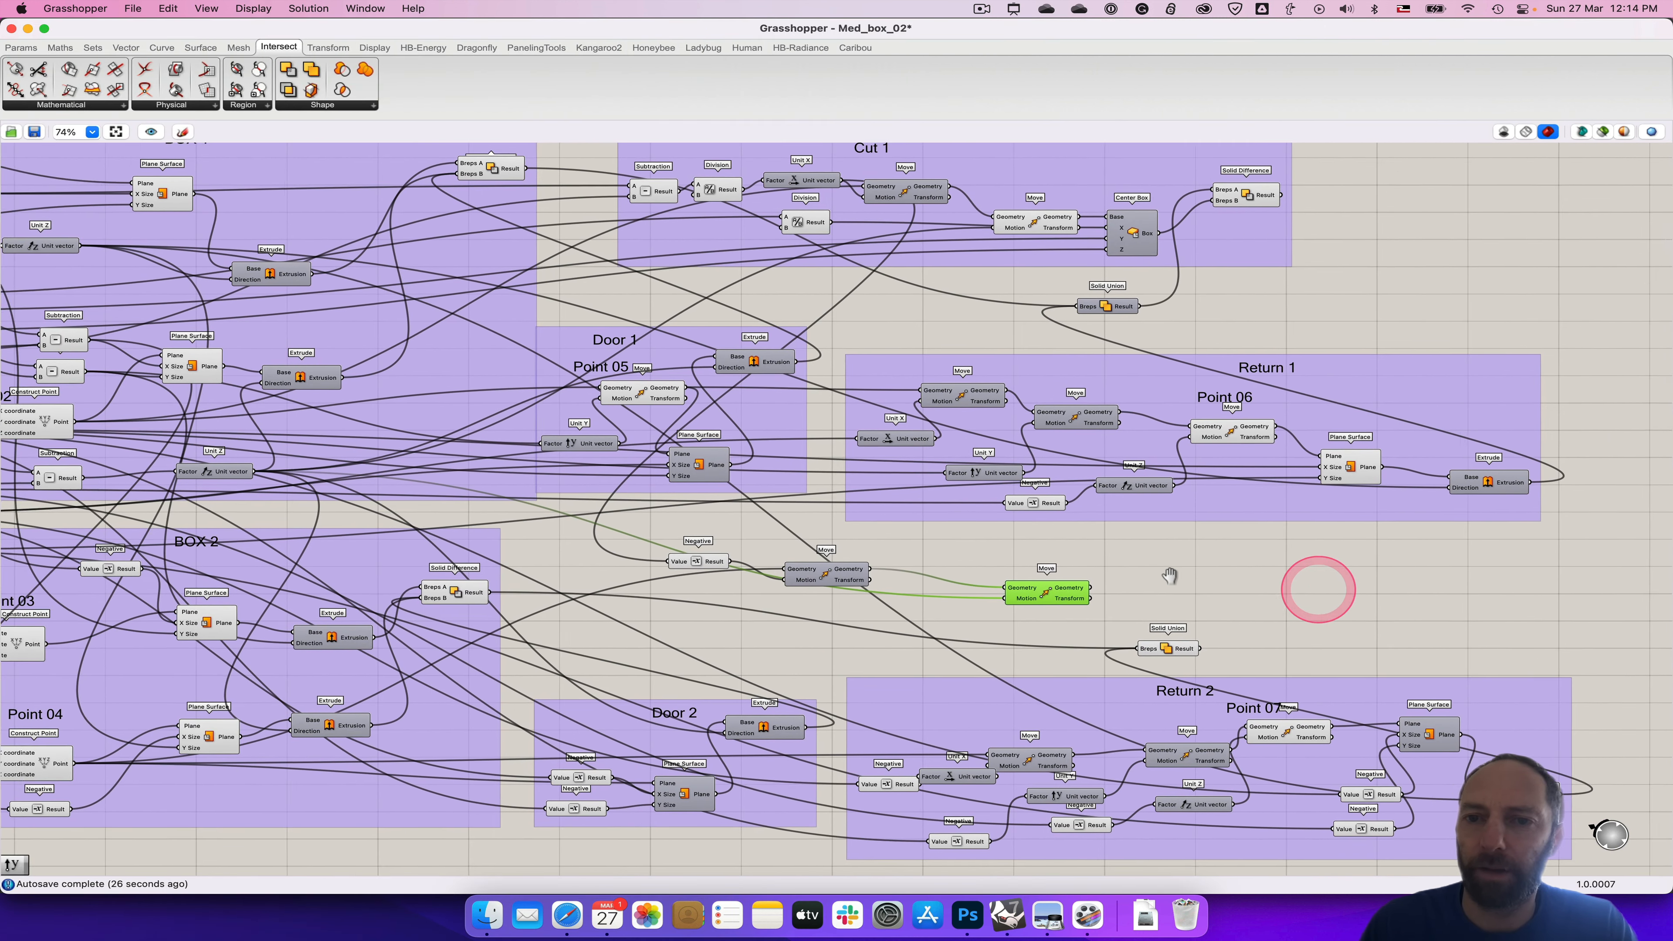
{"action": "left_click", "coordinate": [1107, 232]}
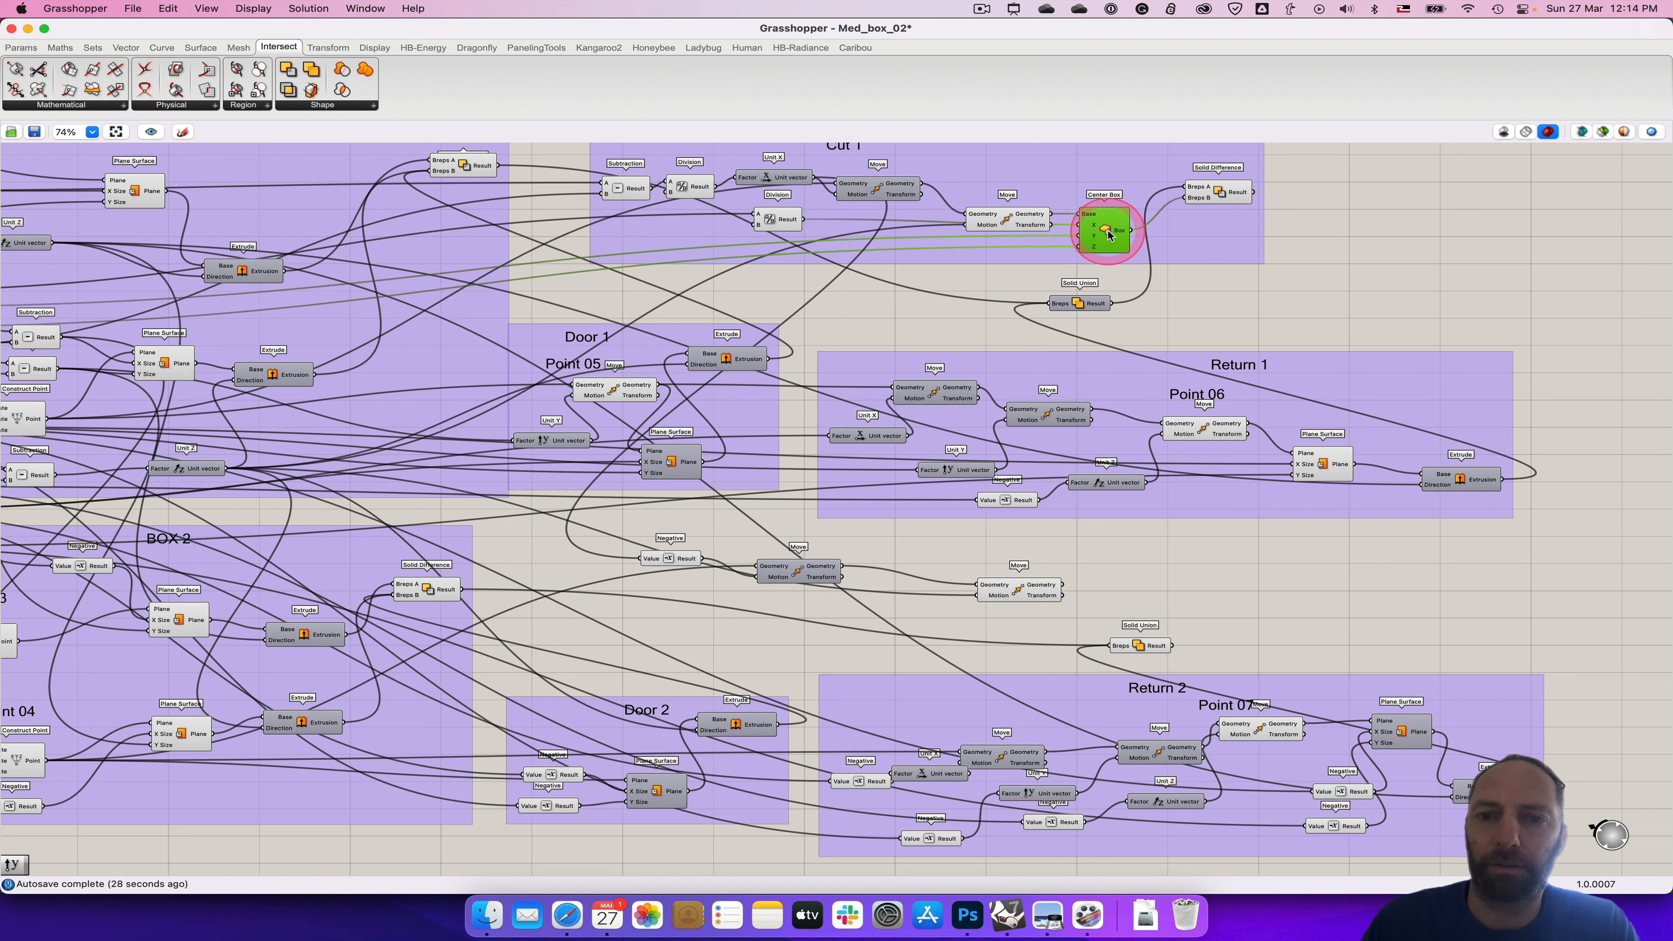
{"action": "left_click", "coordinate": [1107, 221]}
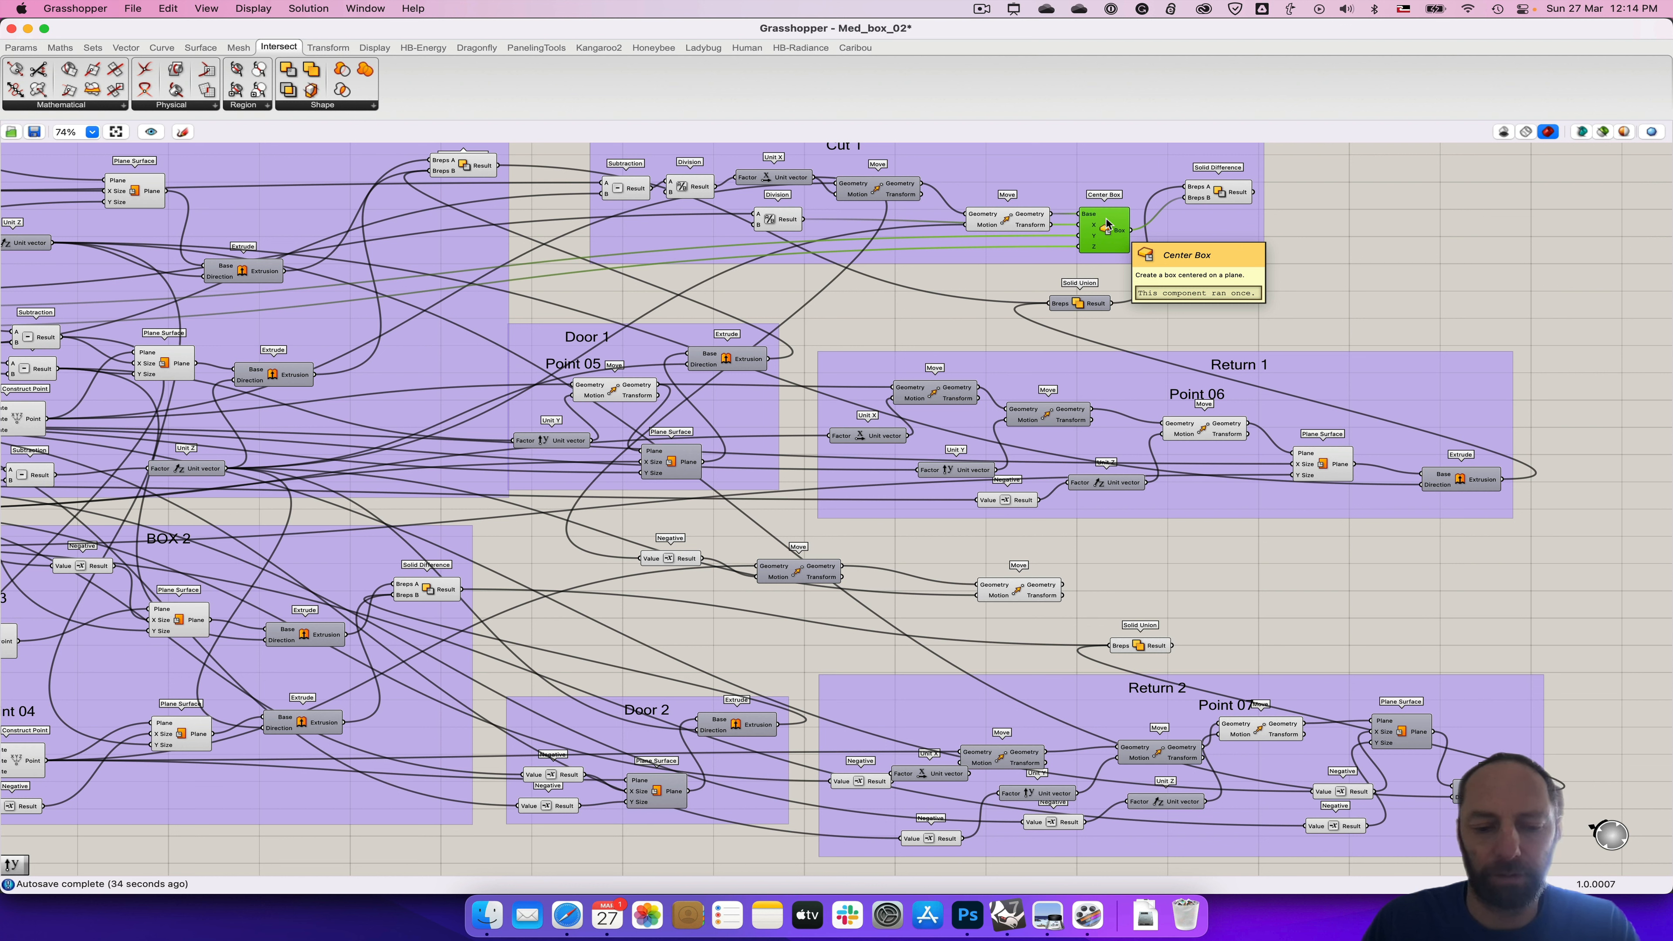
{"action": "key", "text": "super+c"}
{"action": "mouse_move", "coordinate": [1109, 228]}
{"action": "left_mouse_down"}
{"action": "mouse_move", "coordinate": [1134, 286]}
{"action": "mouse_move", "coordinate": [1110, 229]}
{"action": "left_mouse_up"}
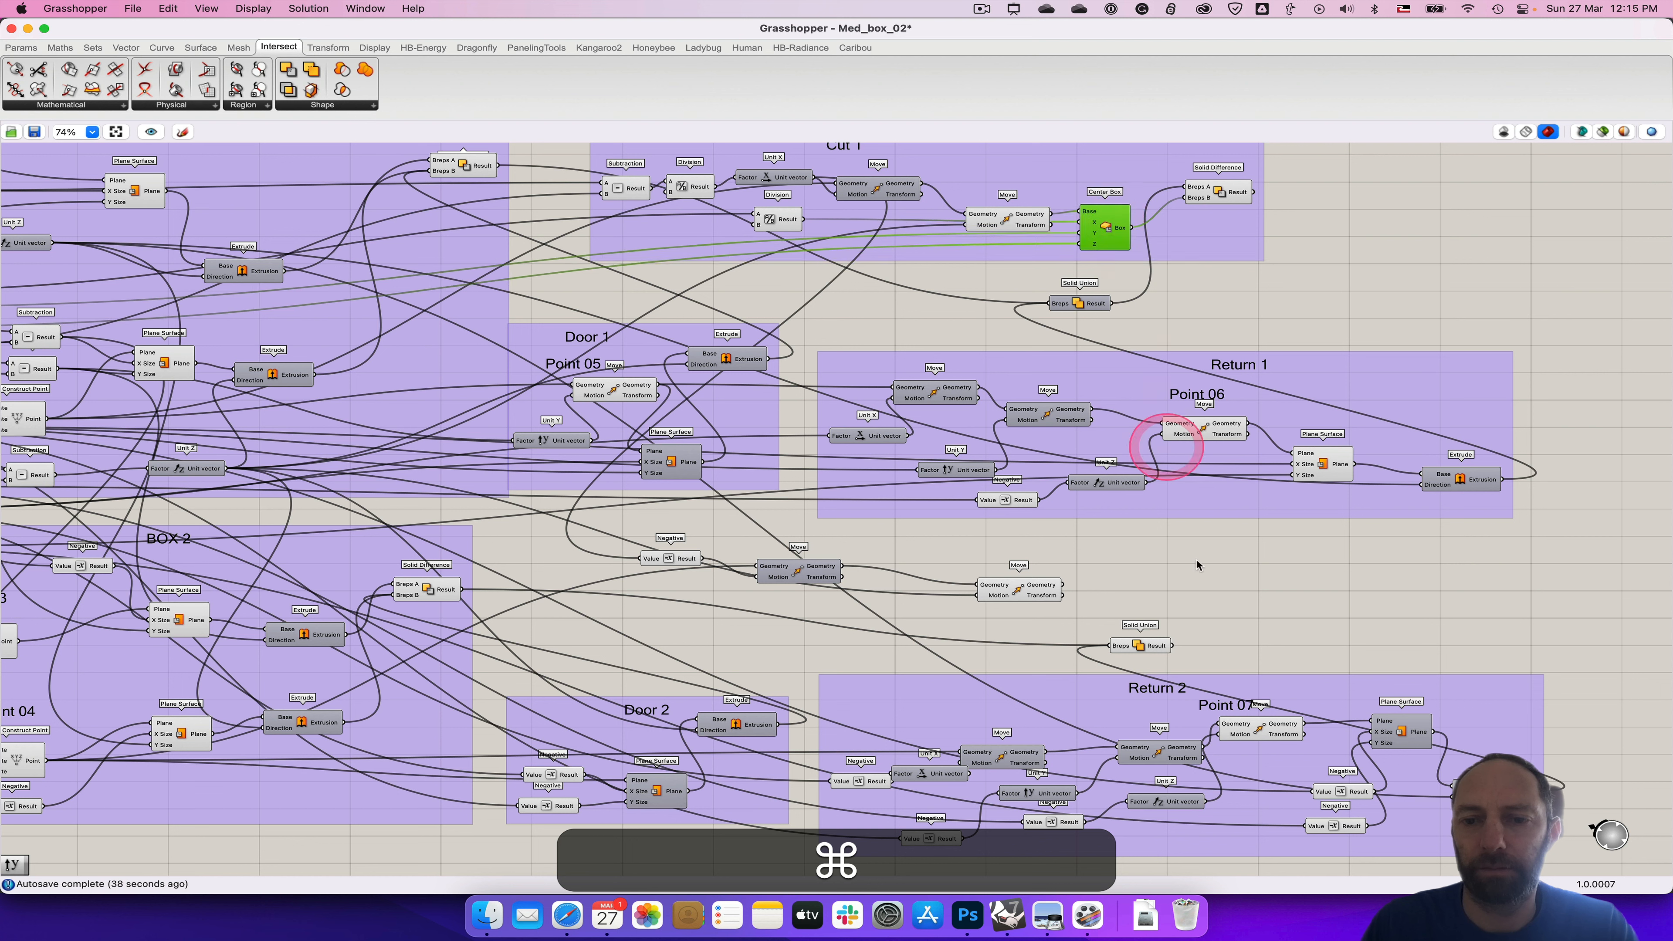
{"action": "key", "text": "super+v"}
{"action": "left_click_drag", "start_coordinate": [1118, 232], "coordinate": [1197, 590]}
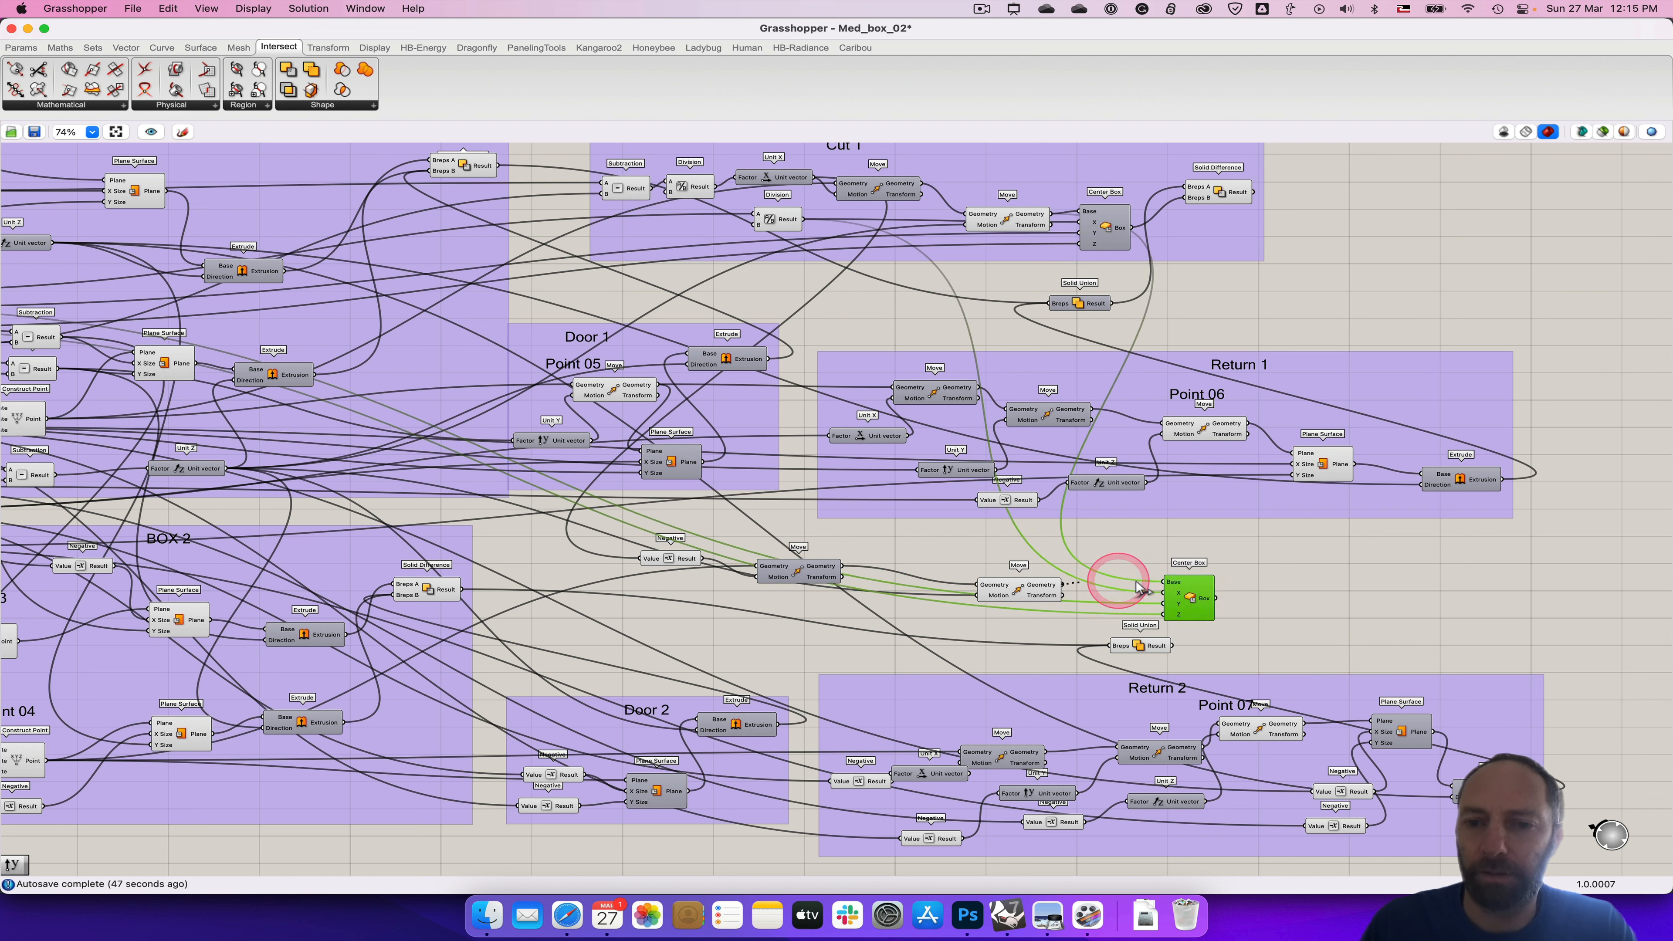
{"action": "left_click_drag", "start_coordinate": [1195, 594], "coordinate": [1196, 576]}
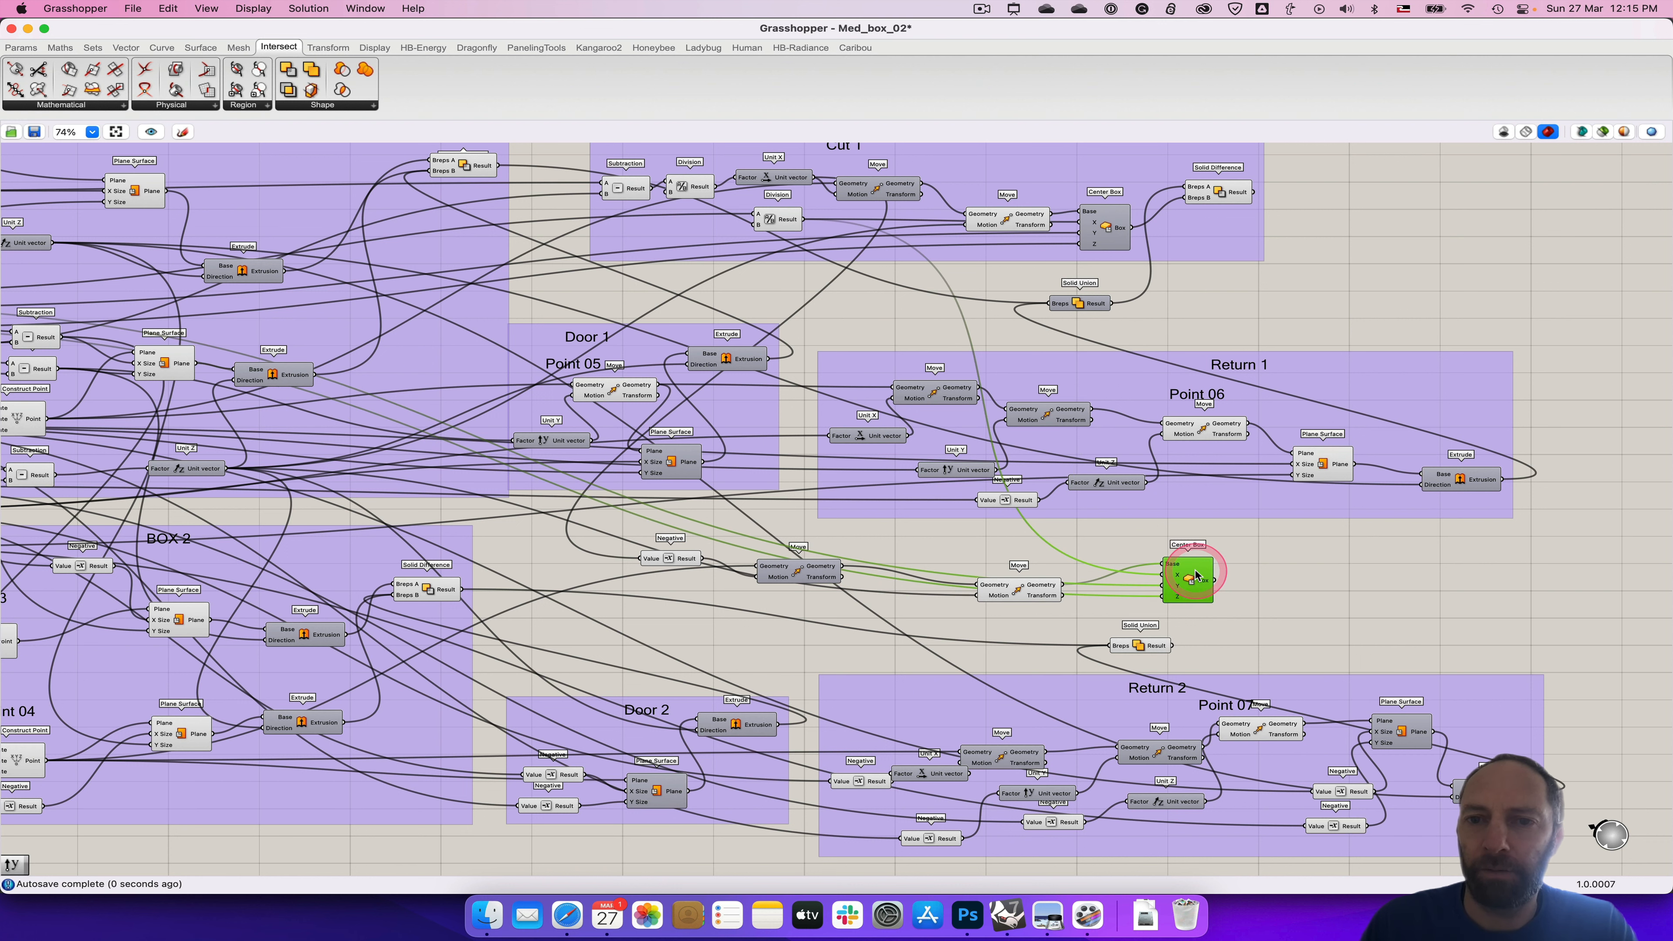
Step: Restore the Grasshopper window beside Rhino, reposition the copied Center Box and turn on its preview
{"action": "double_click", "coordinate": [1078, 29]}
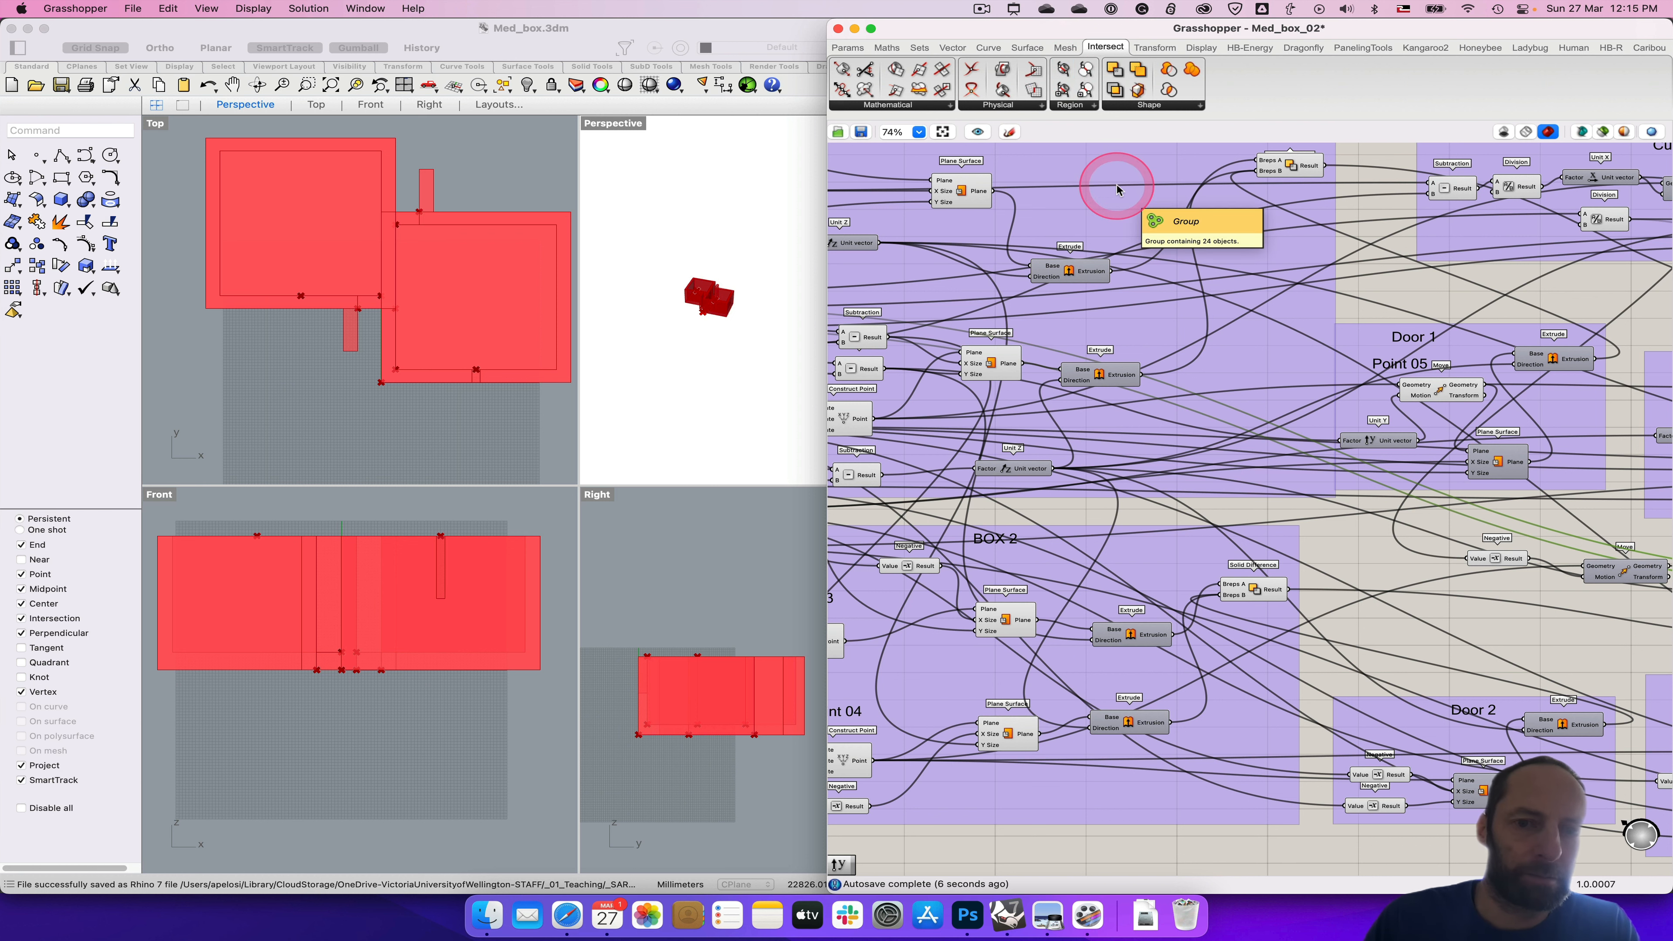
{"action": "right_click_drag", "start_coordinate": [1541, 605], "coordinate": [1040, 603]}
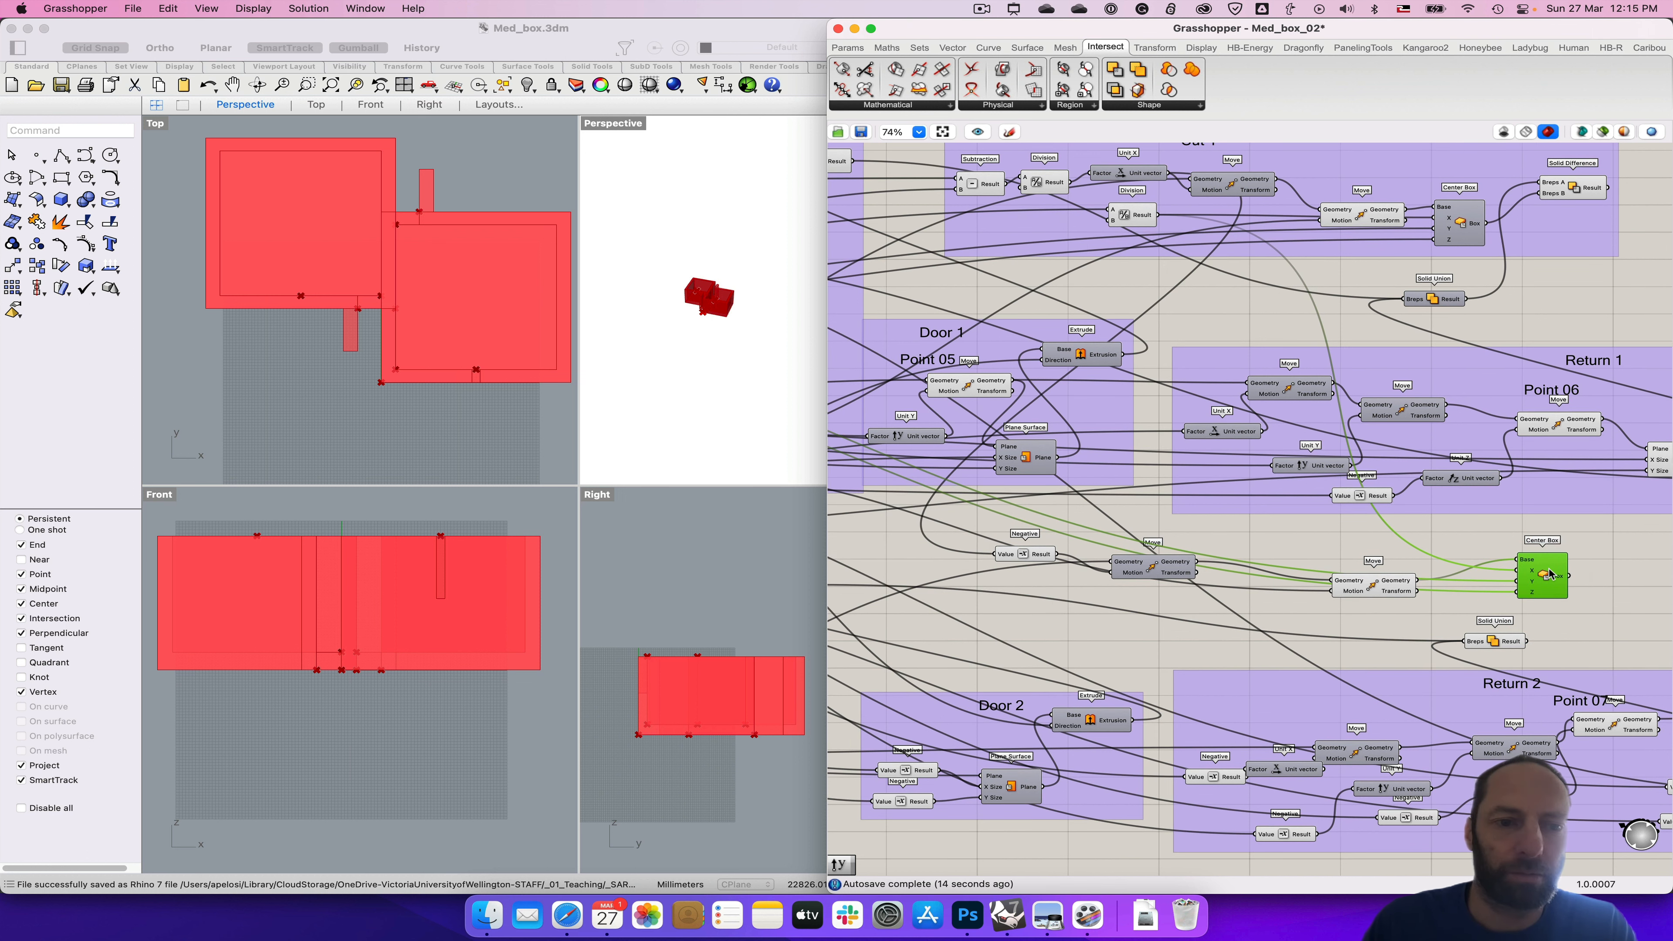
{"action": "left_click_drag", "start_coordinate": [1542, 567], "coordinate": [1573, 556]}
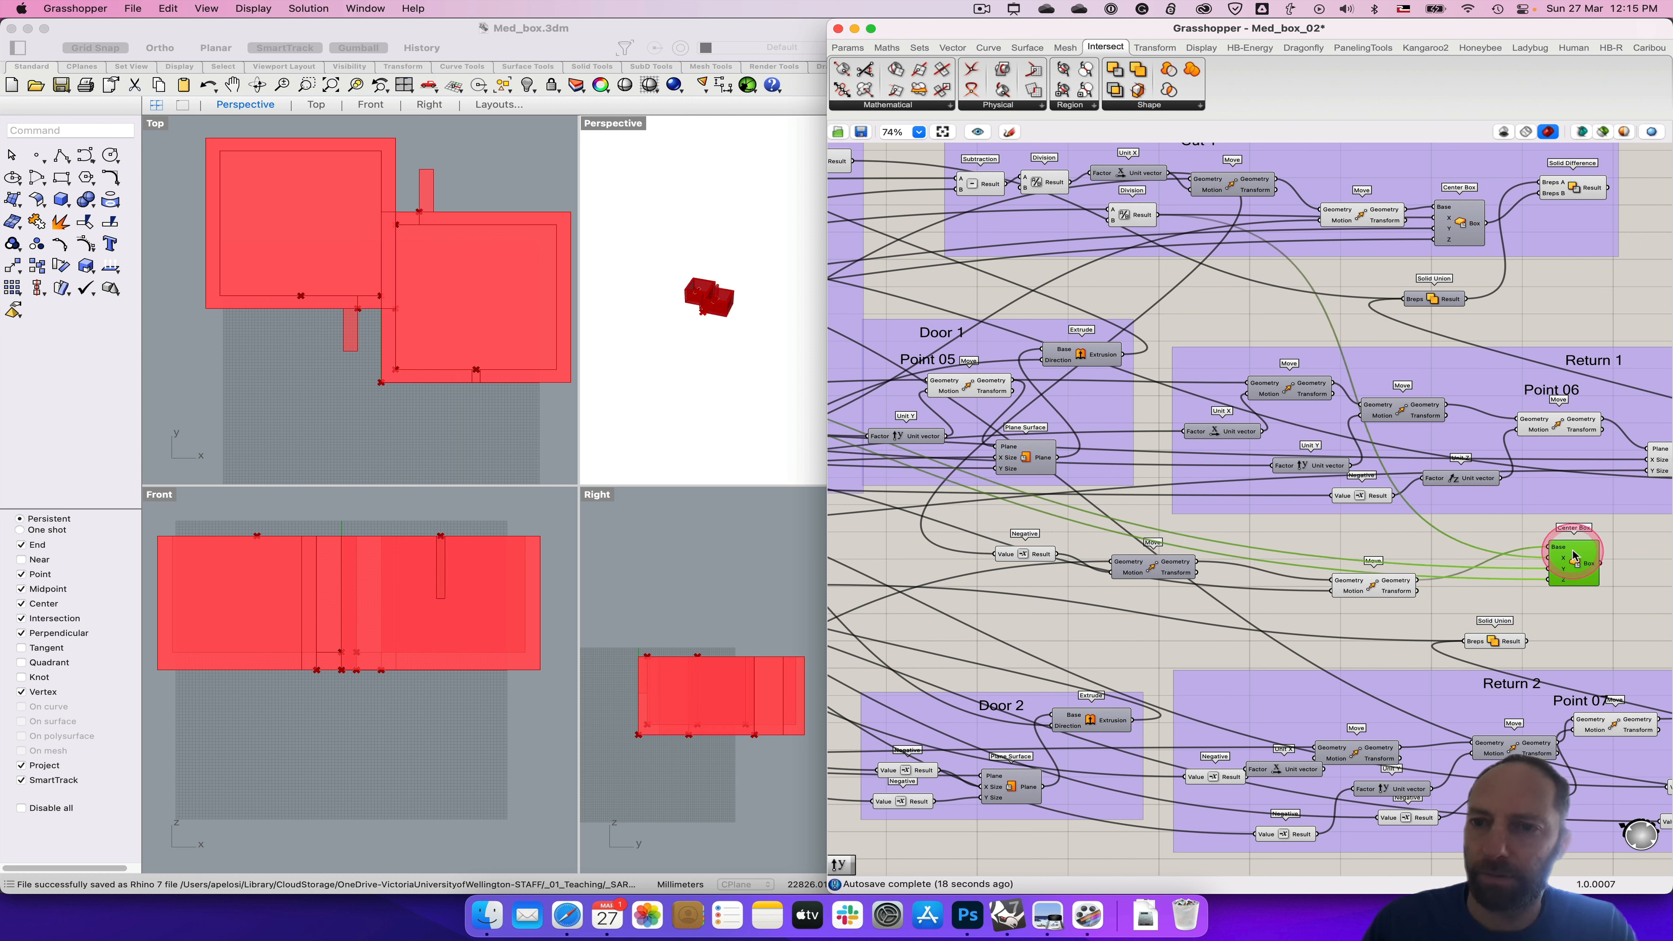
{"action": "left_click", "coordinate": [1384, 586]}
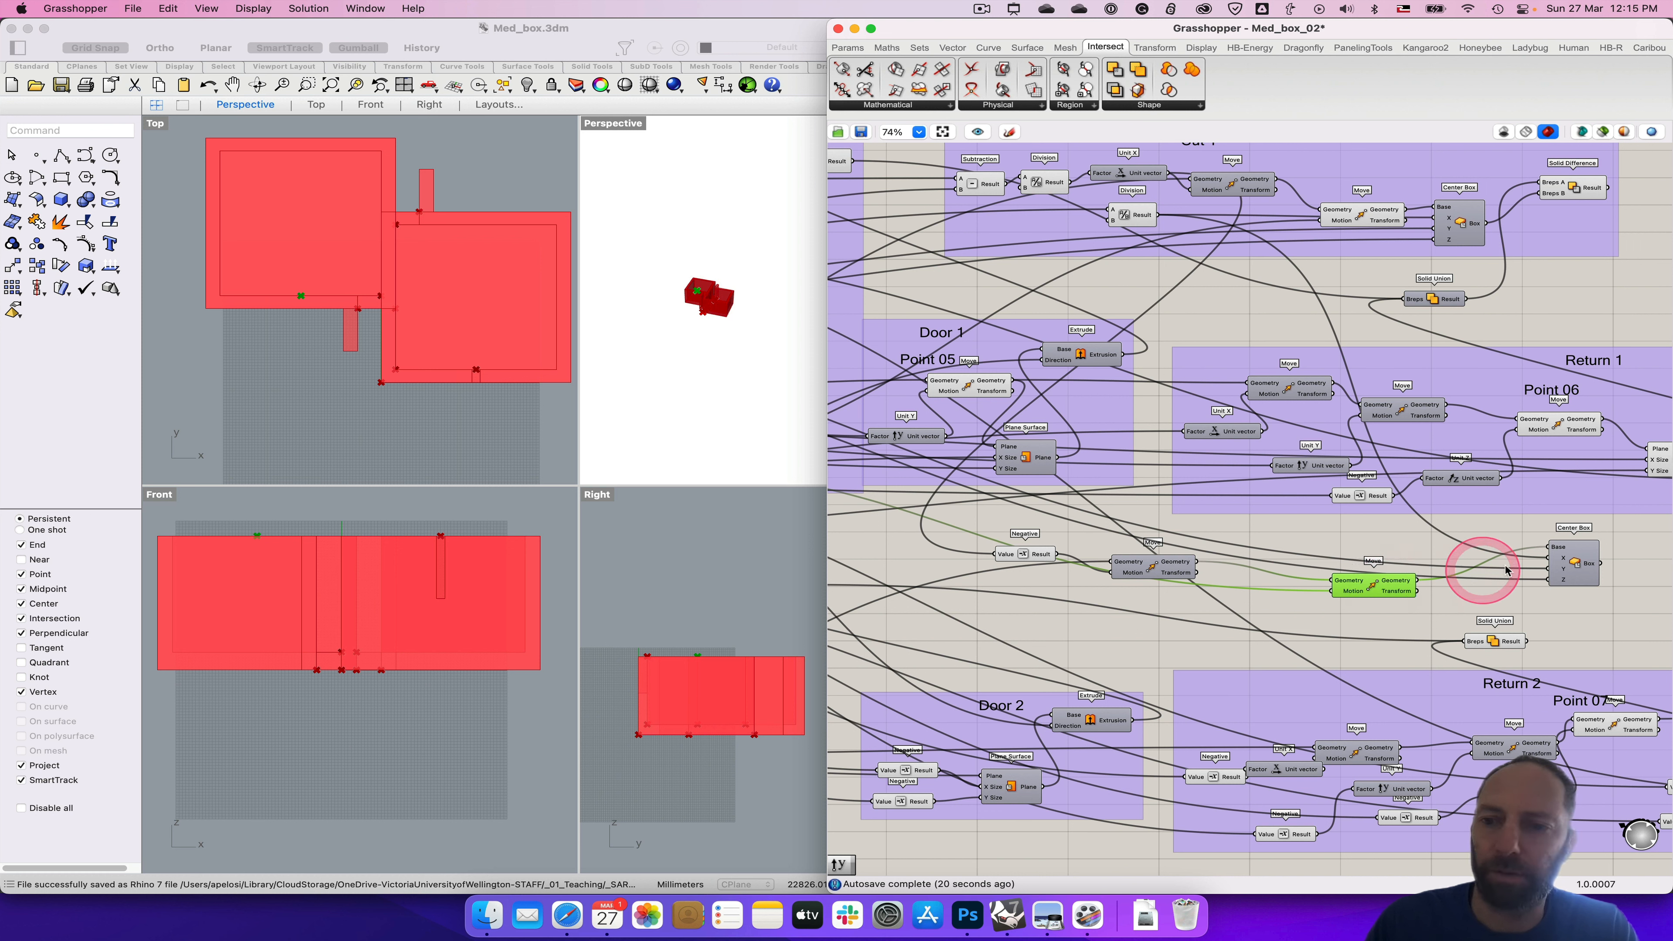
{"action": "left_click", "coordinate": [1580, 565]}
{"action": "left_click_drag", "start_coordinate": [1580, 568], "coordinate": [1587, 562]}
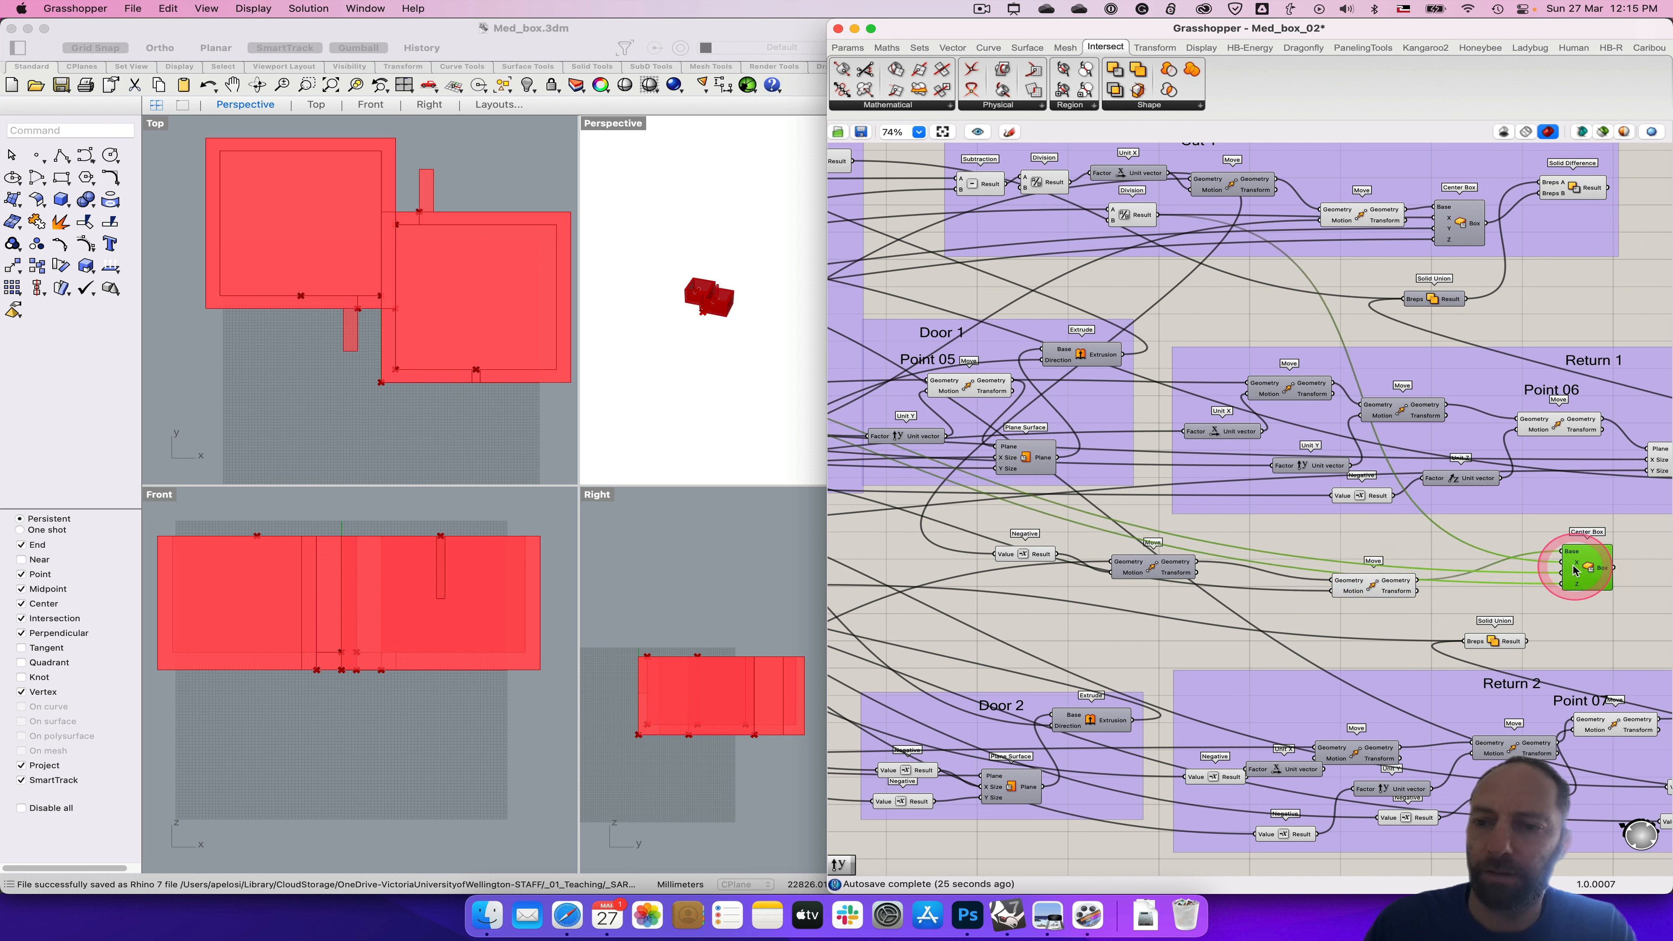
{"action": "mouse_move", "coordinate": [1573, 571]}
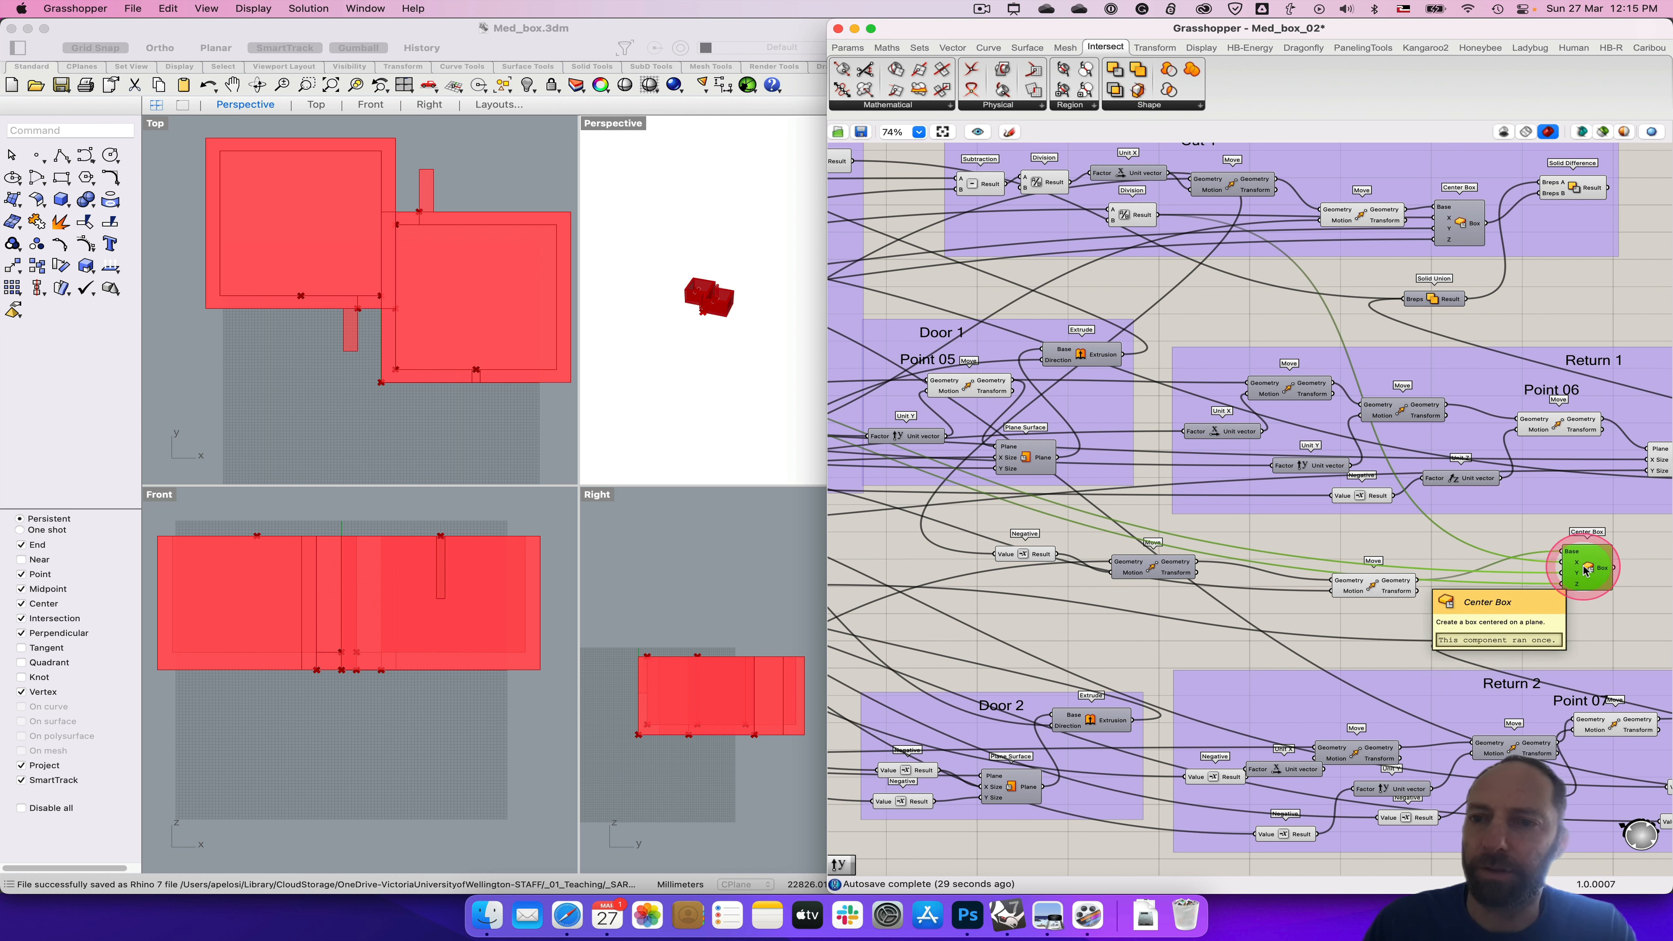
{"action": "right_click", "coordinate": [1566, 574]}
{"action": "left_click", "coordinate": [1476, 597]}
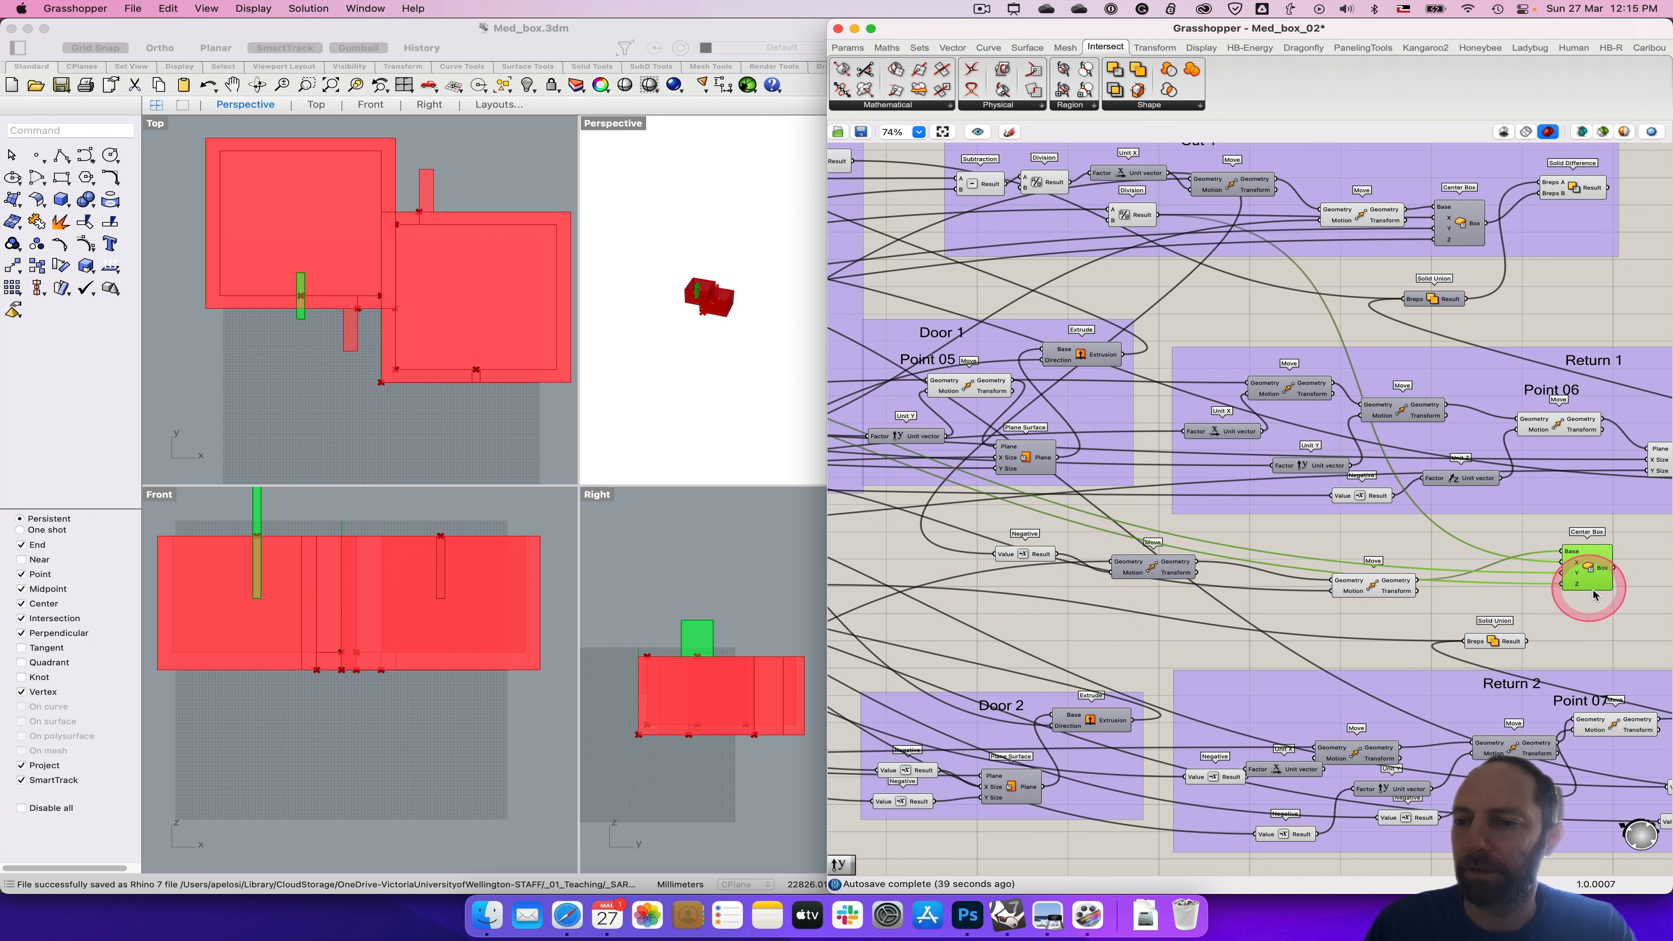
{"action": "right_click_drag", "start_coordinate": [1604, 614], "coordinate": [1149, 586]}
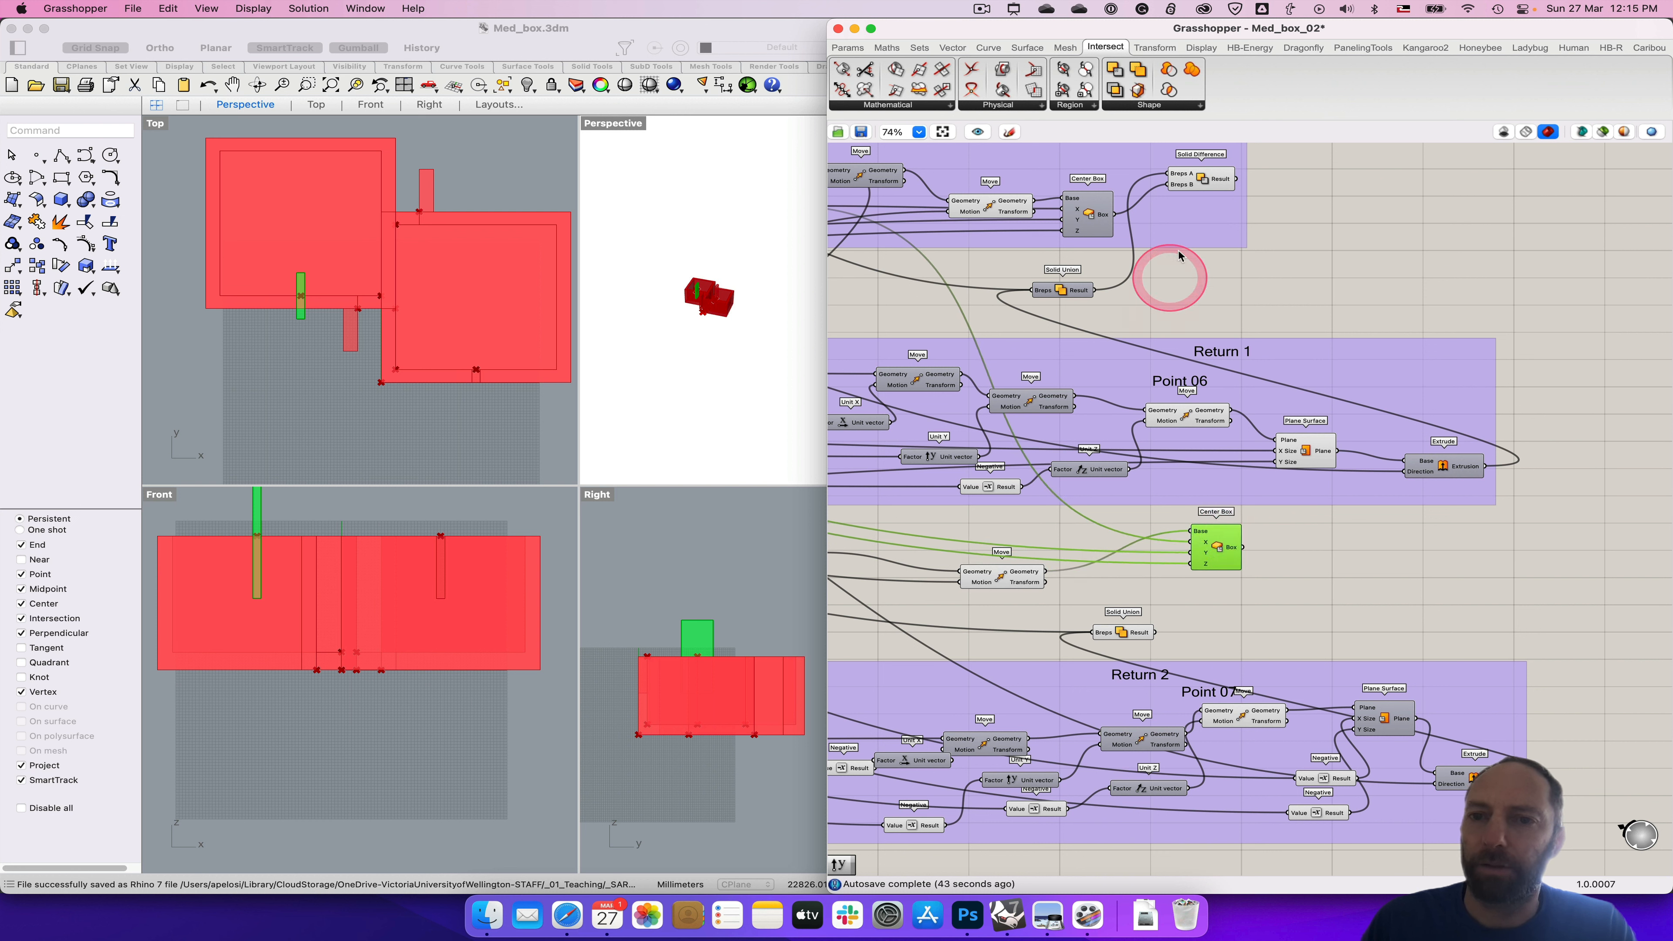
Step: Shift Cut 1's Solid Difference component slightly farther from its Center Box
{"action": "left_click", "coordinate": [1206, 181]}
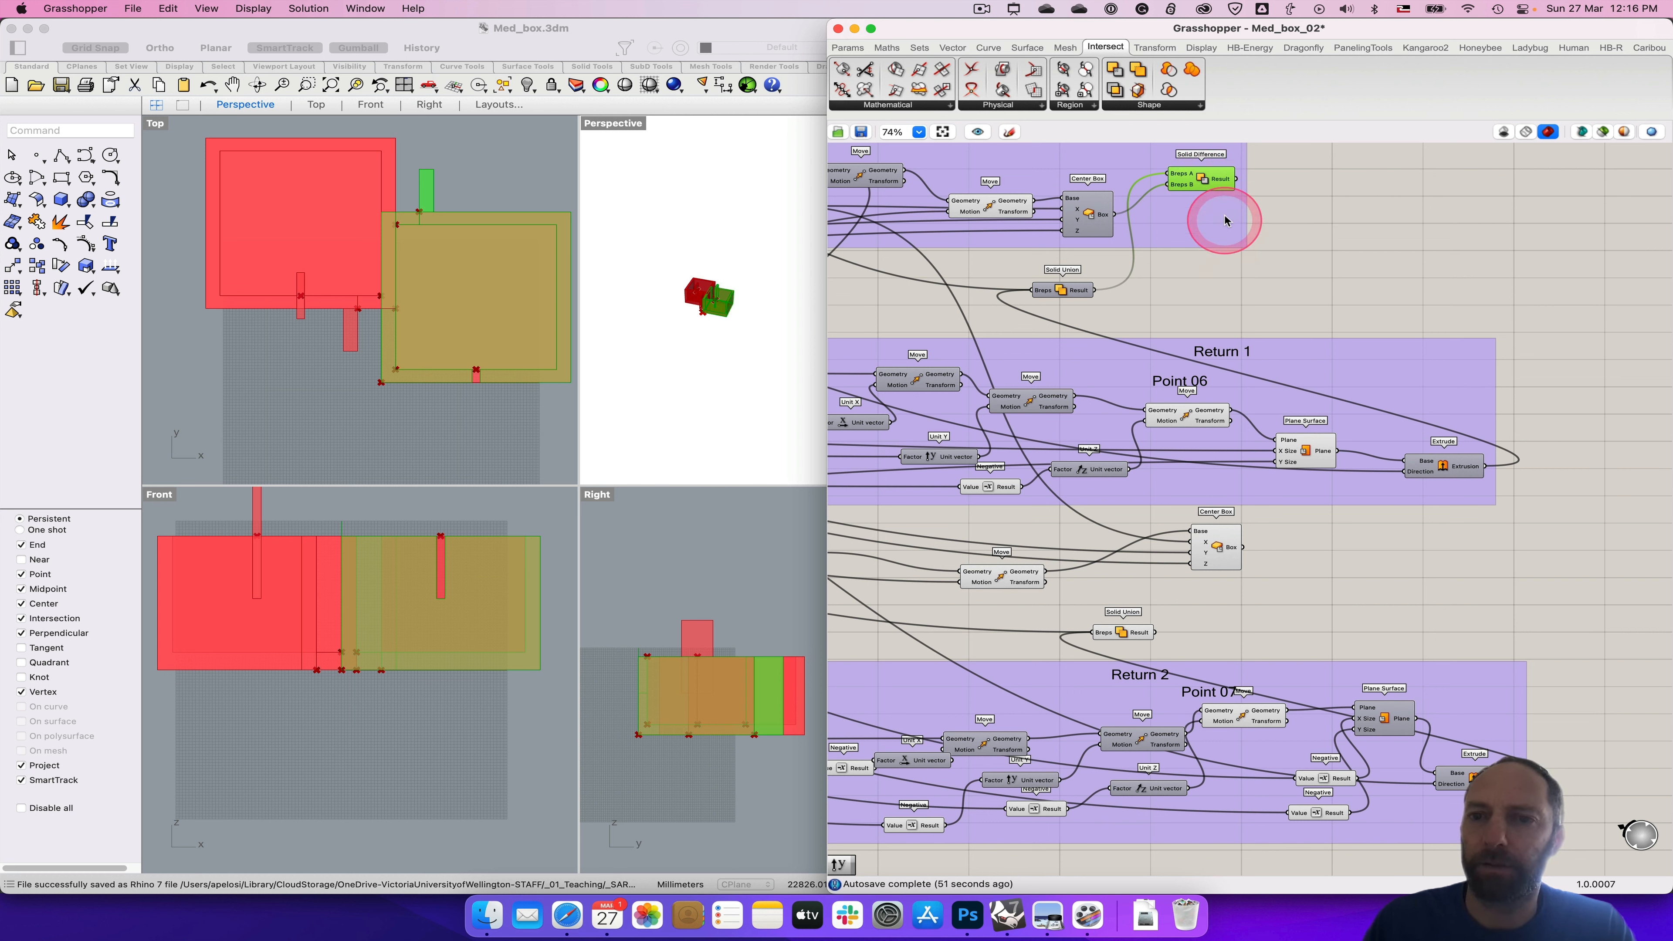
{"action": "left_click_drag", "start_coordinate": [1209, 182], "coordinate": [1230, 191]}
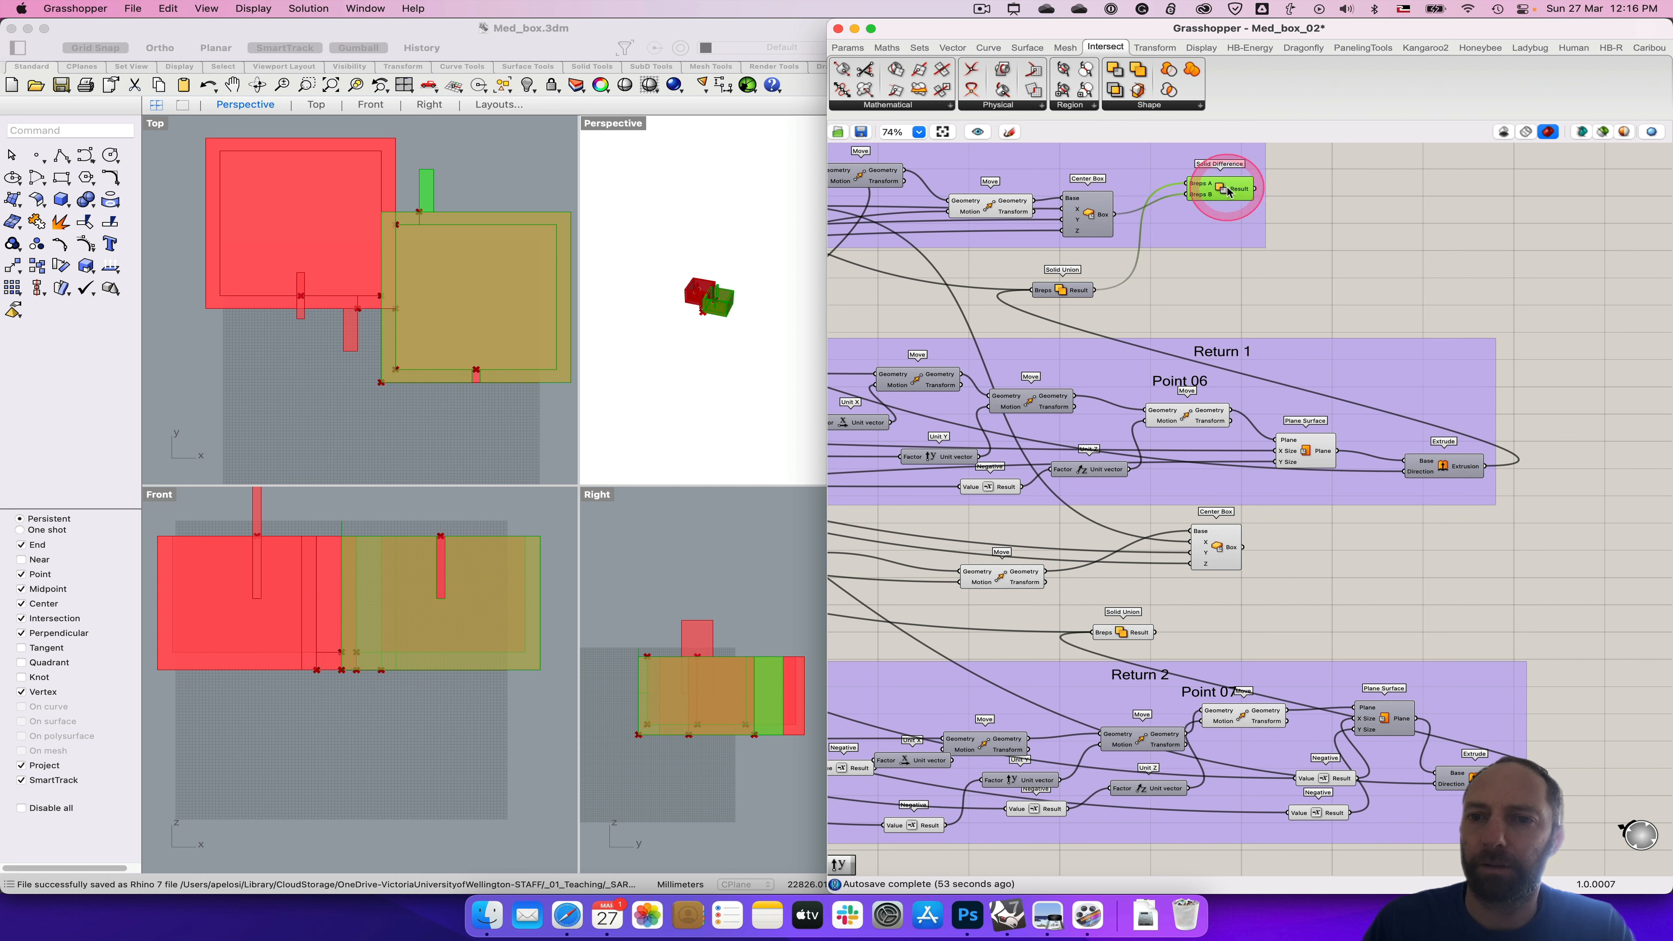
{"action": "left_click", "coordinate": [1343, 603]}
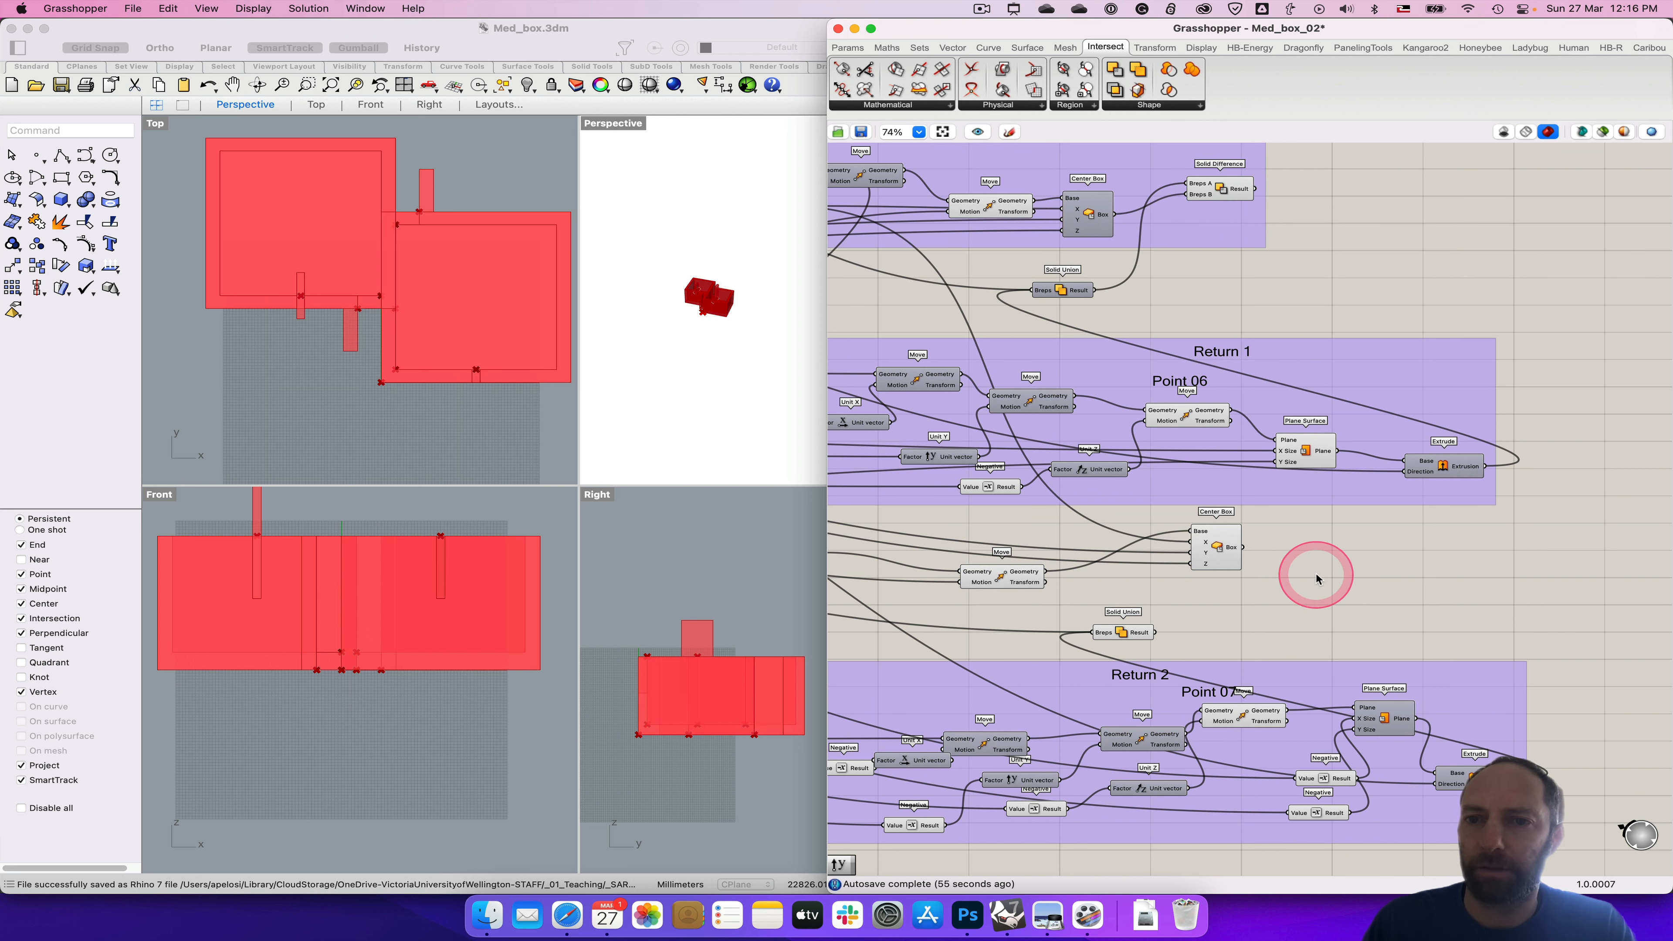
Step: Place a Solid Difference beside the copied Center Box, feeding Box 2's Solid Union into Breps A and the Center Box into Breps B
{"action": "left_click_drag", "start_coordinate": [1123, 77], "coordinate": [1372, 560]}
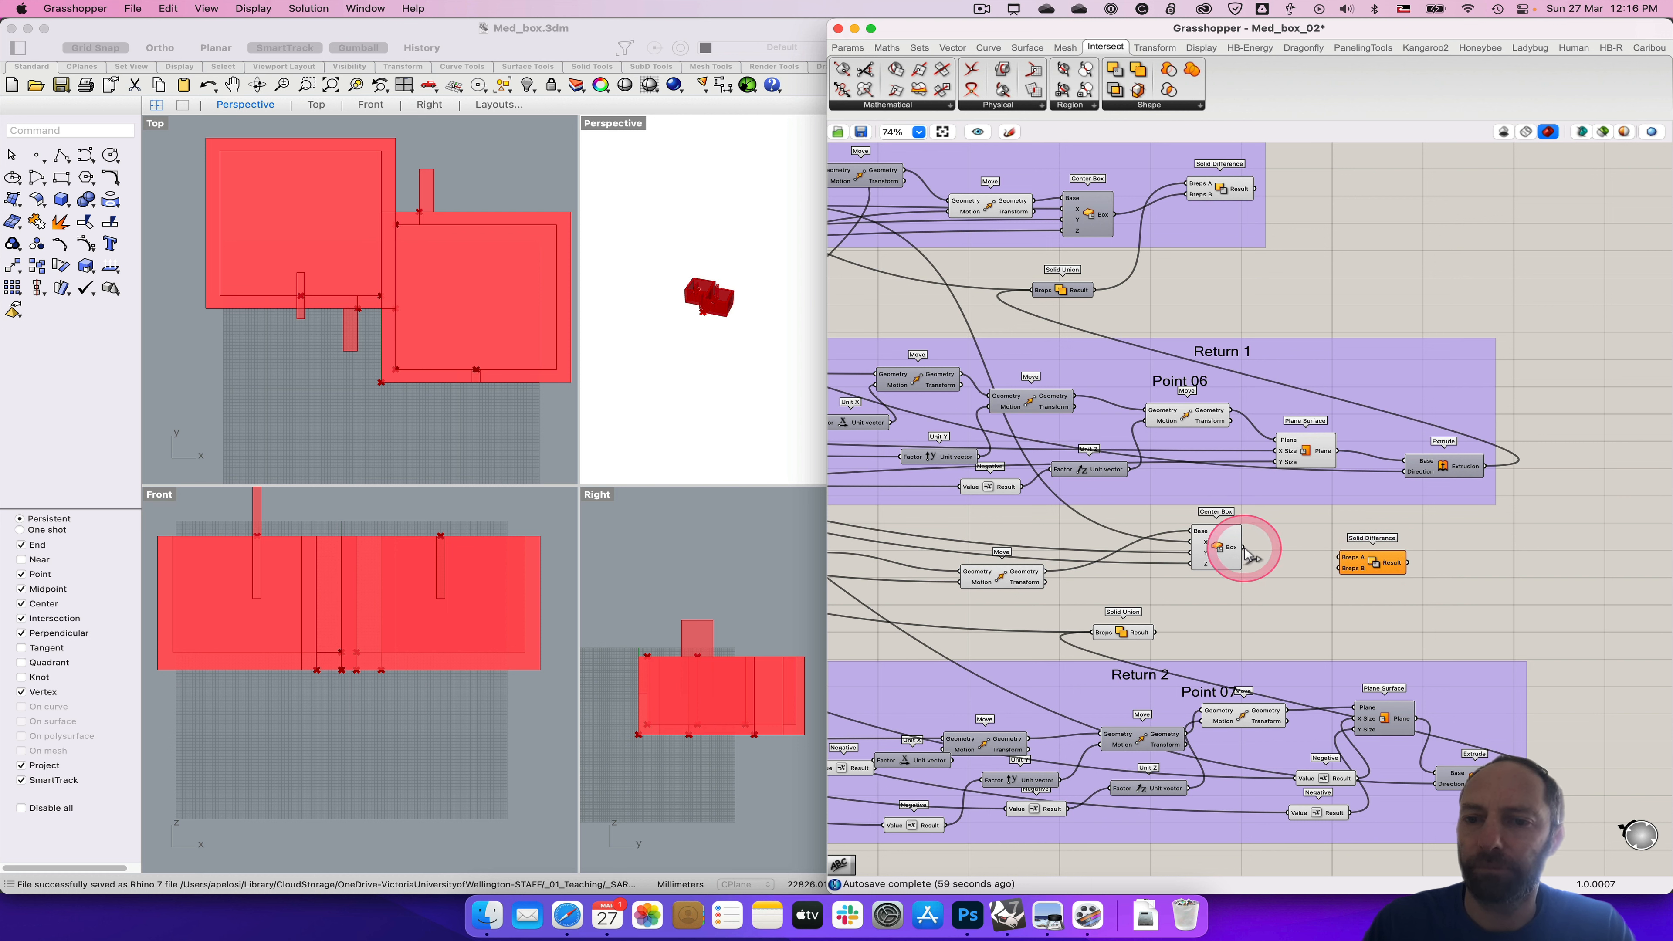
{"action": "left_click_drag", "start_coordinate": [1243, 547], "coordinate": [1334, 557]}
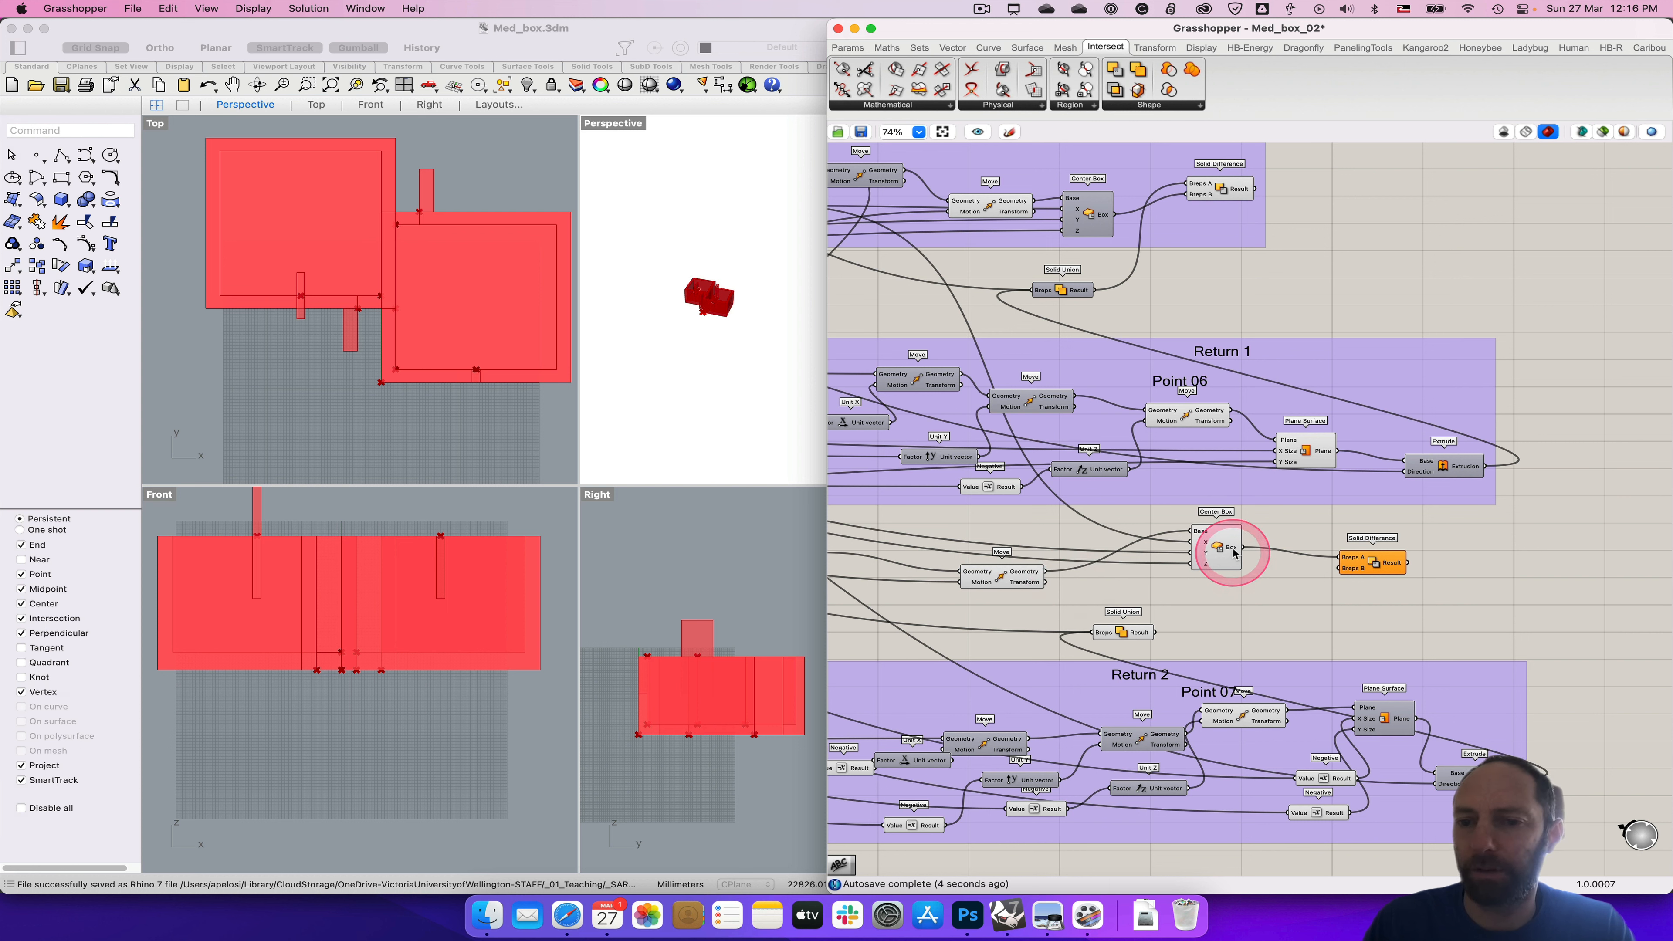
{"action": "left_click_drag", "start_coordinate": [1243, 547], "coordinate": [1333, 567]}
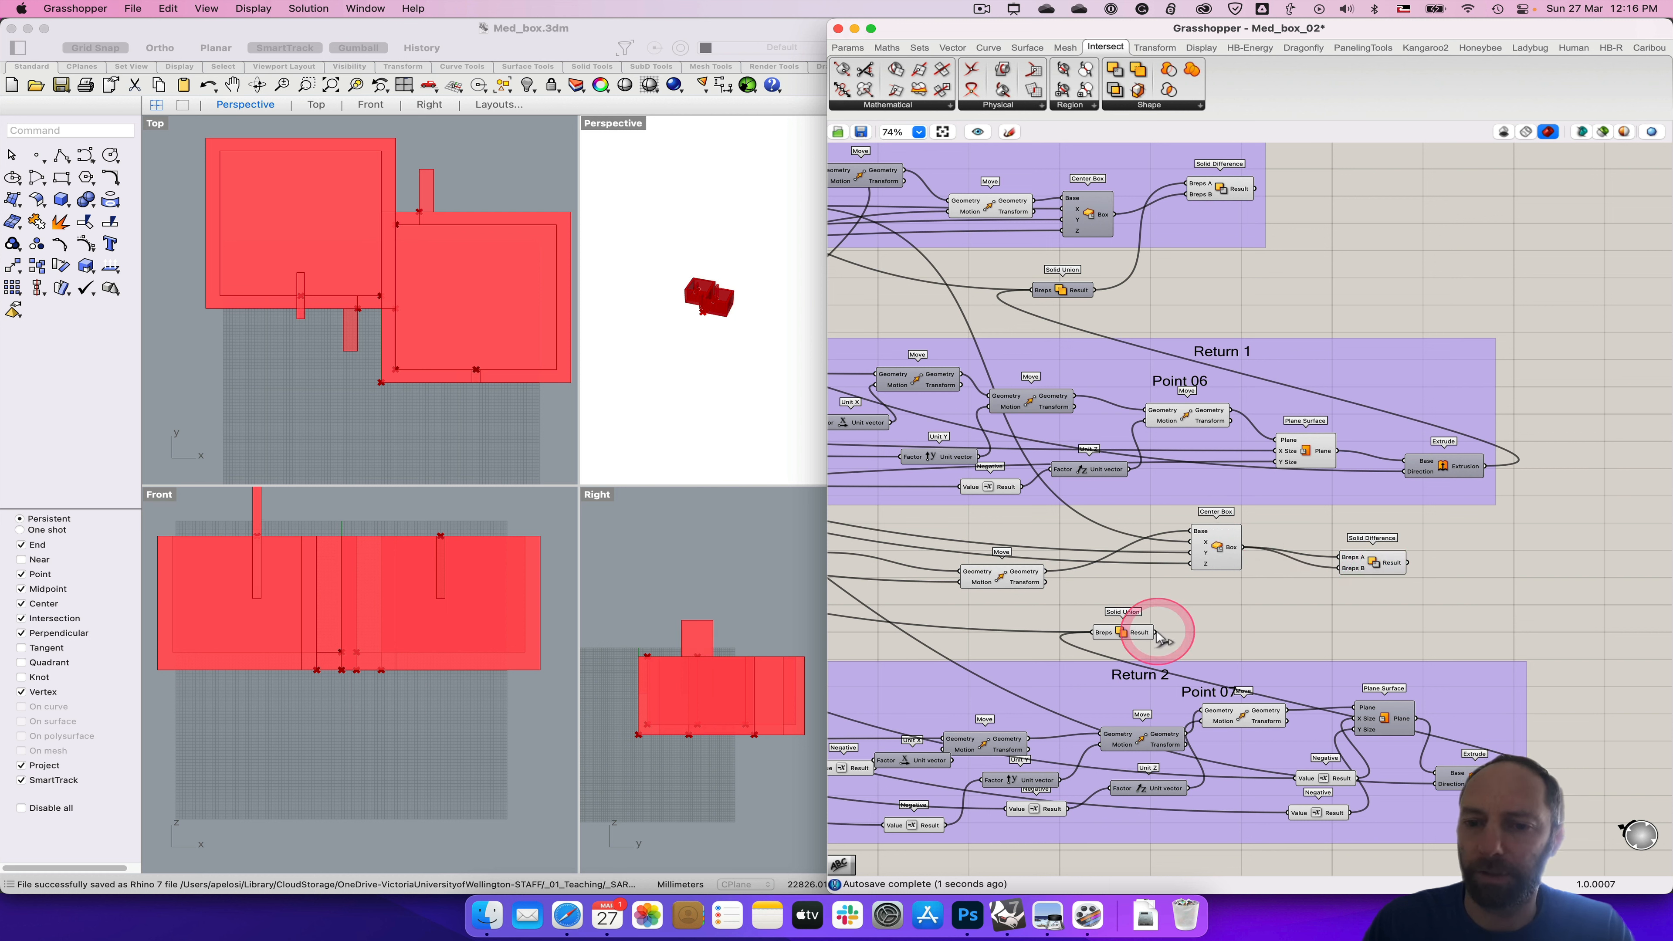
{"action": "left_click_drag", "start_coordinate": [1155, 633], "coordinate": [1336, 562]}
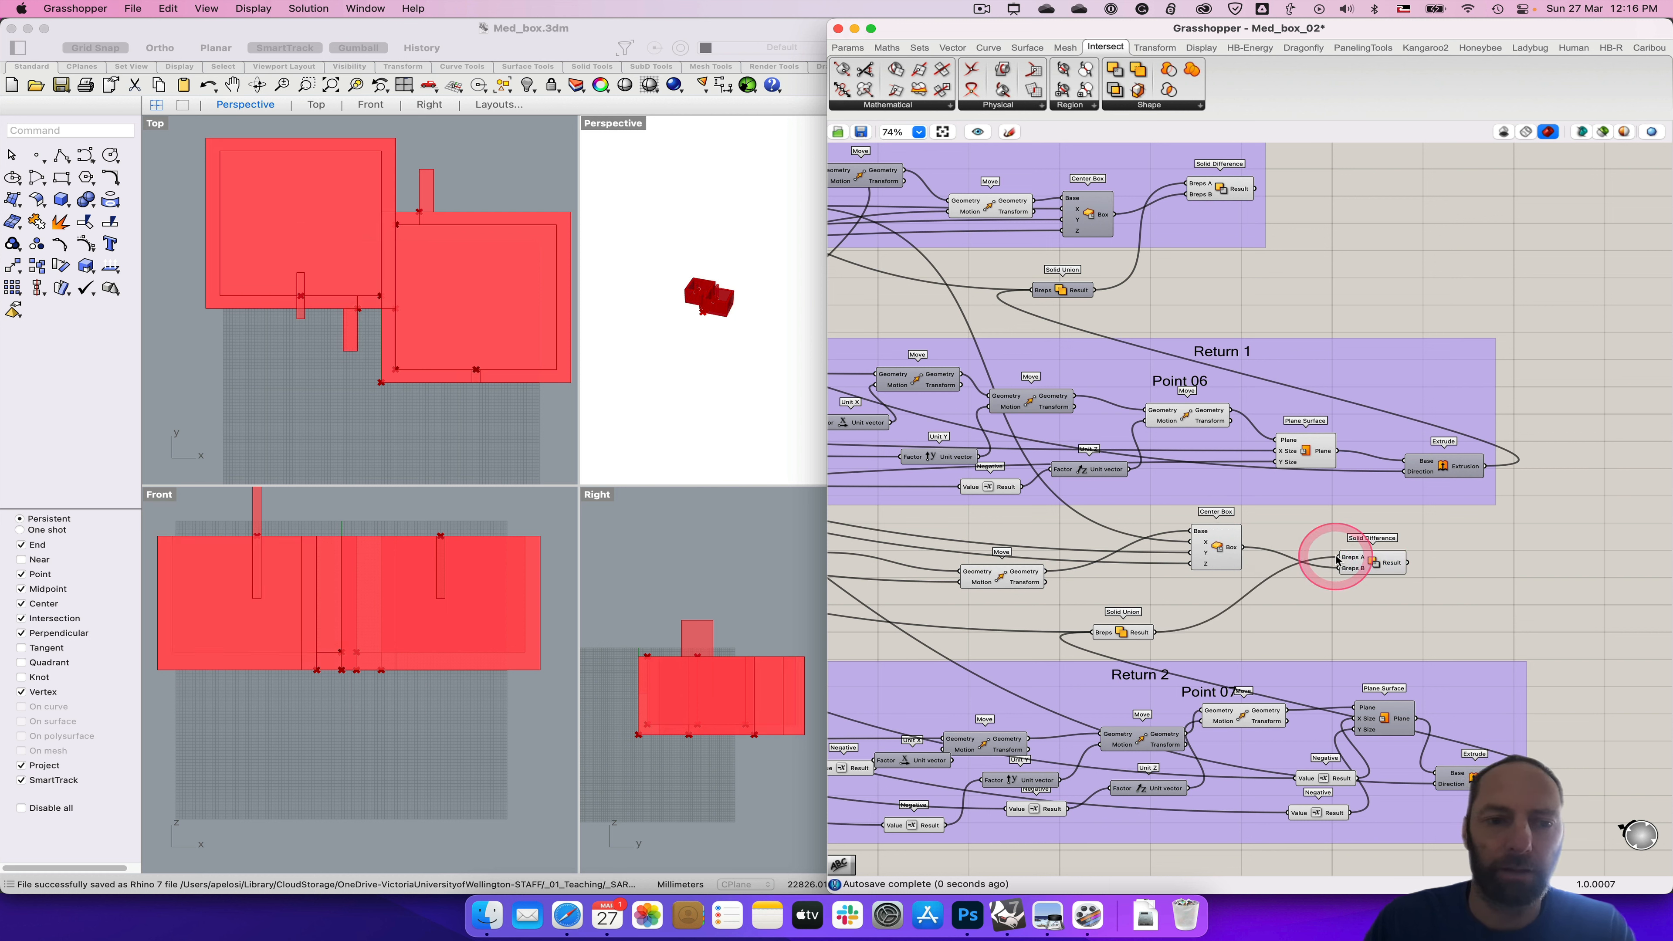
Step: Turn off the preview of Box 2's Center Box
{"action": "right_click", "coordinate": [1216, 546]}
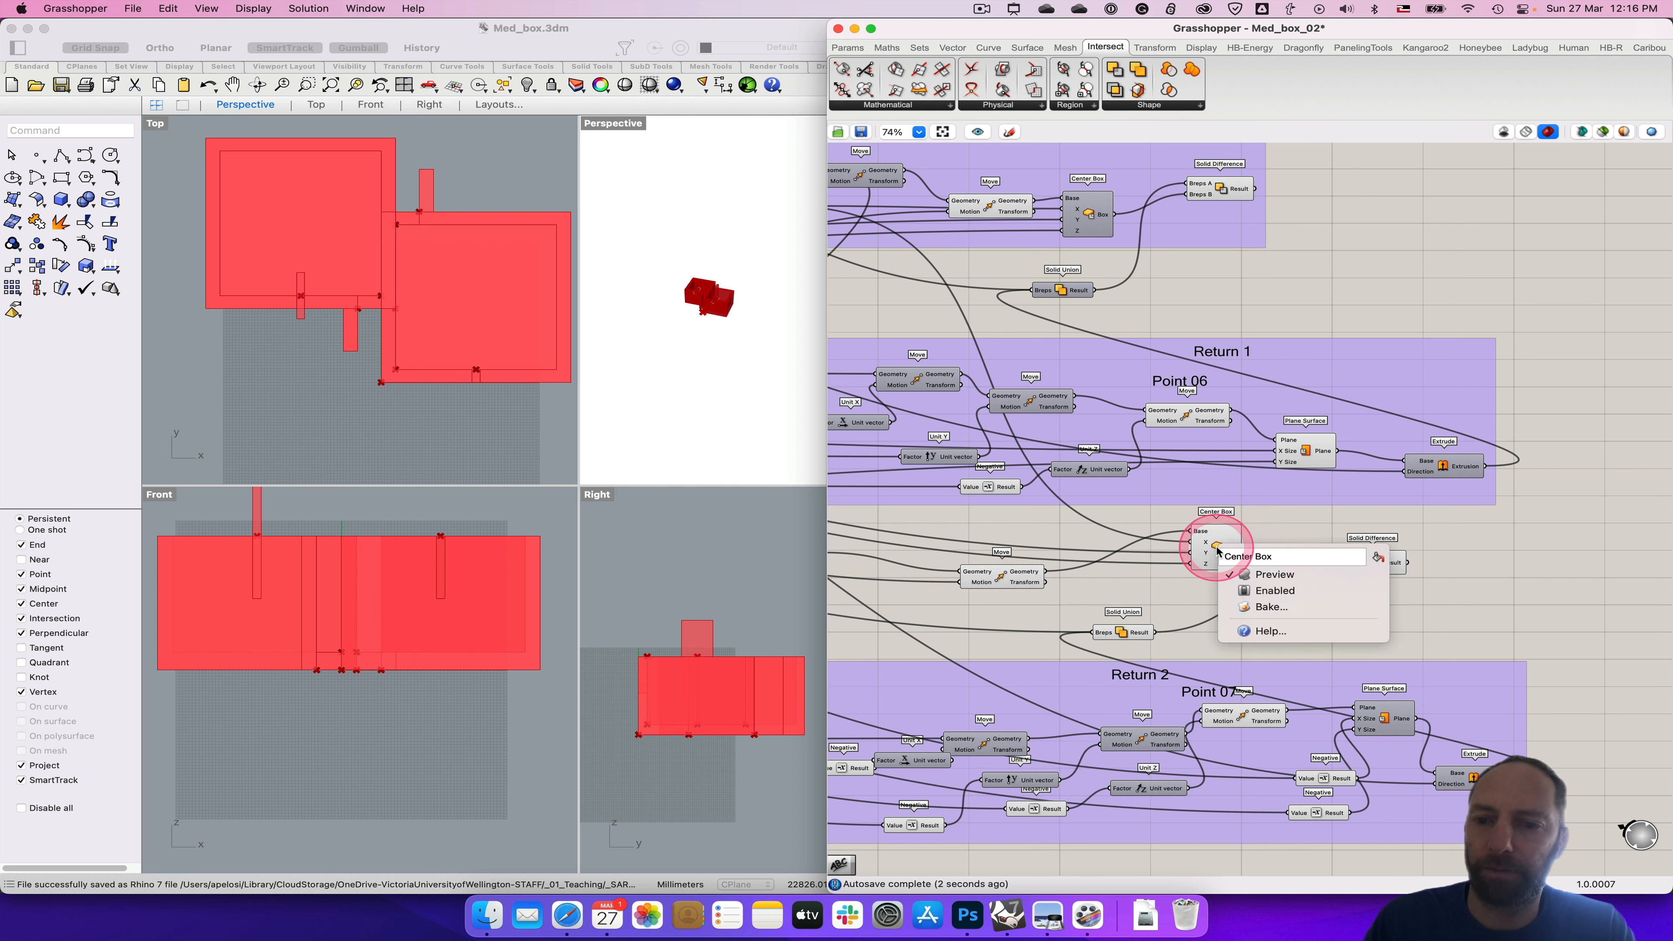
{"action": "left_click", "coordinate": [1264, 573]}
{"action": "left_click", "coordinate": [715, 573]}
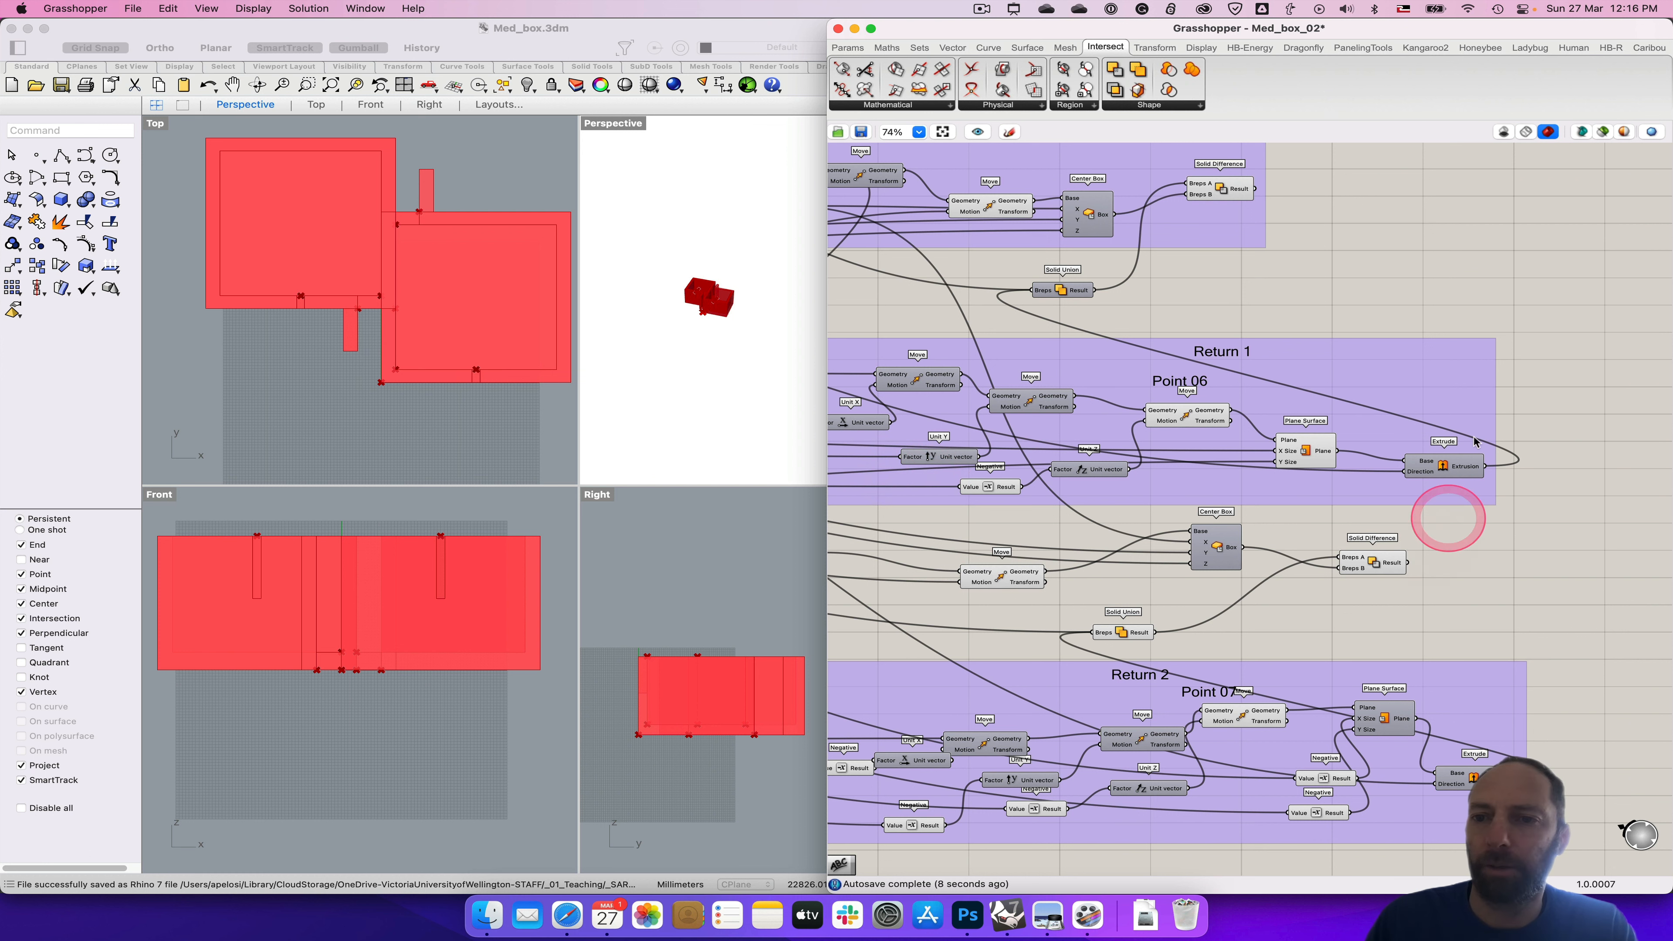
Step: Test the cuts by reducing X width to about 5387 and Y width to about 5581, and increasing Cut X width
{"action": "right_click_drag", "start_coordinate": [1389, 284], "coordinate": [1591, 321]}
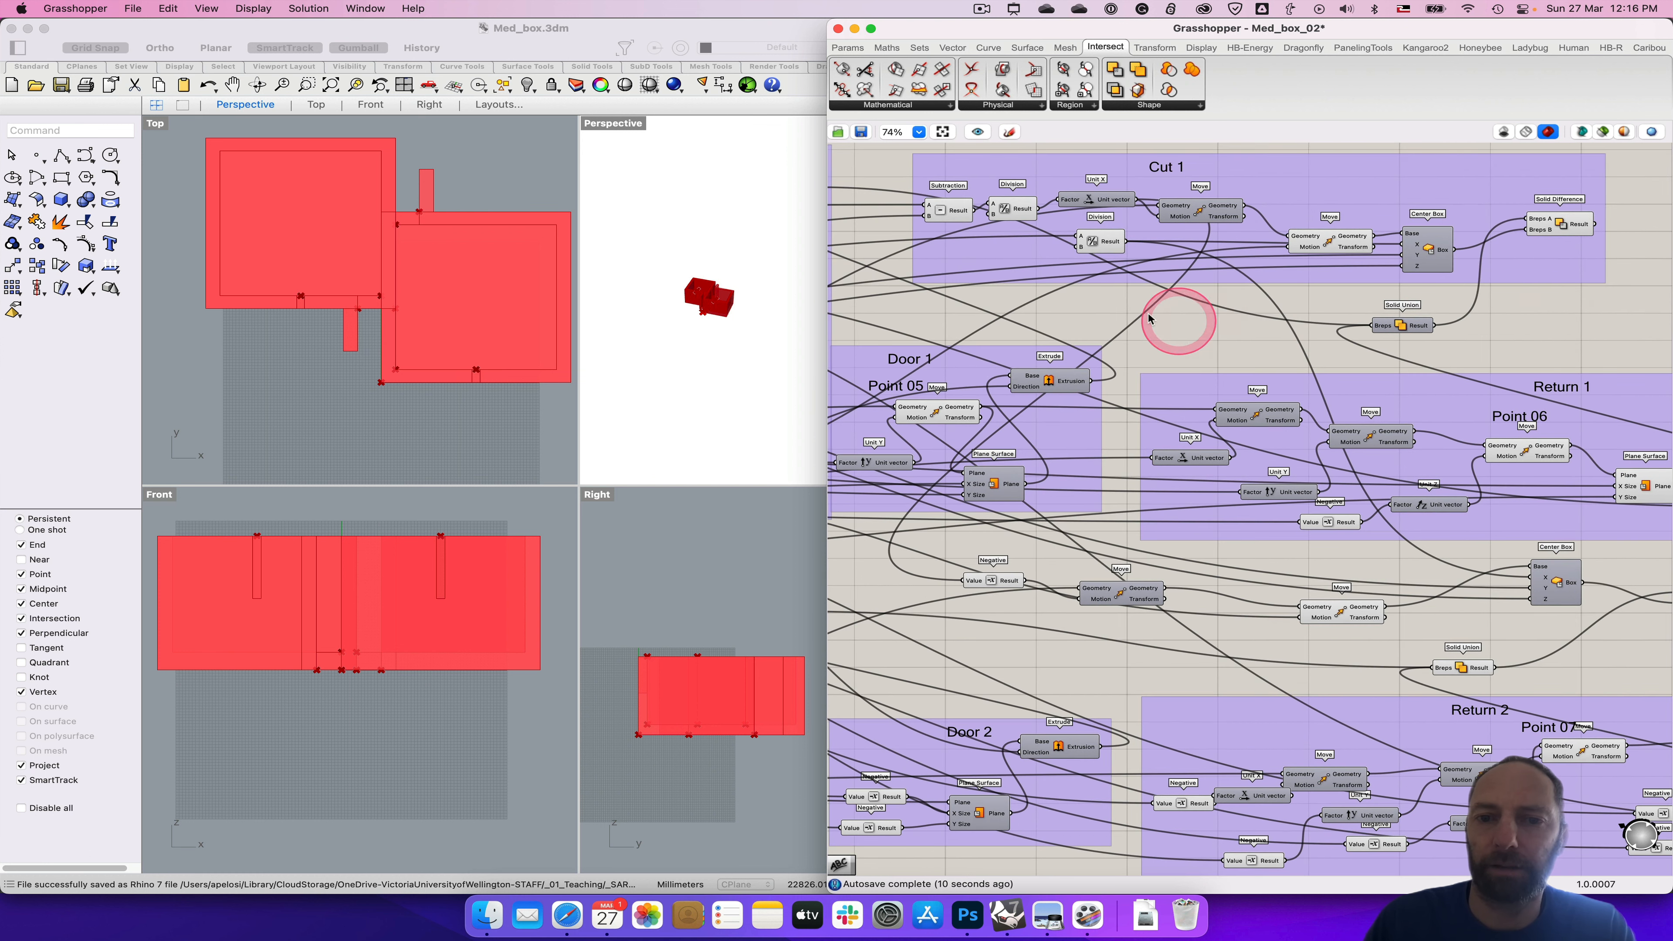
{"action": "right_click_drag", "start_coordinate": [1145, 313], "coordinate": [1446, 334]}
{"action": "right_click_drag", "start_coordinate": [1159, 356], "coordinate": [1454, 343]}
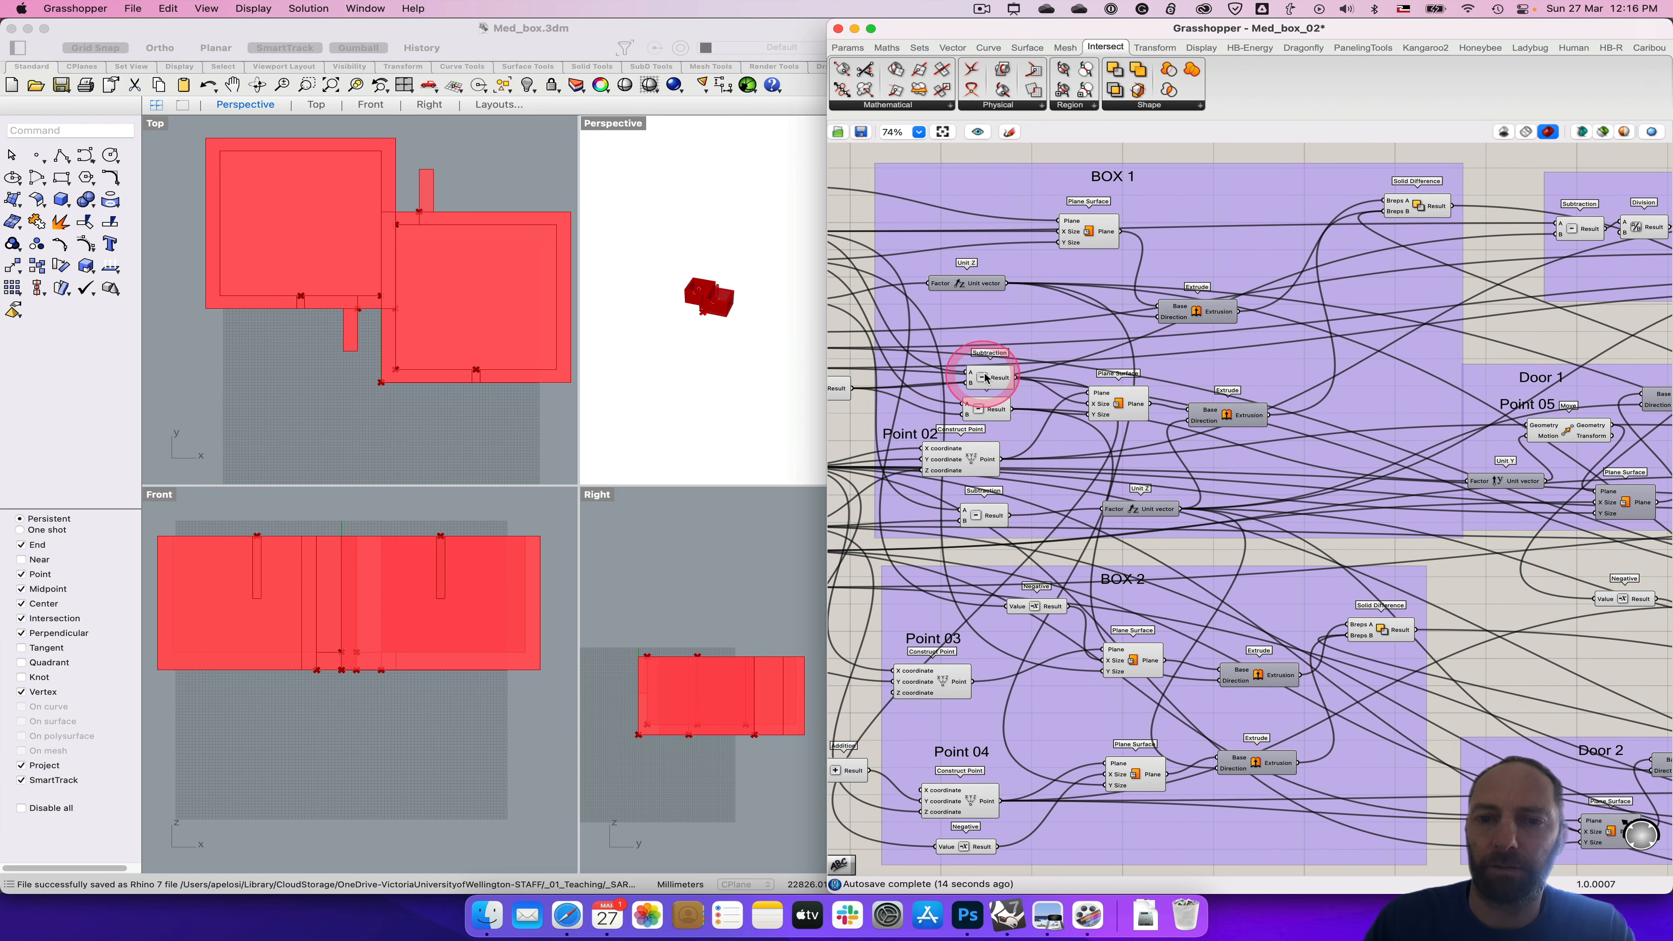
{"action": "right_click_drag", "start_coordinate": [982, 373], "coordinate": [1231, 384]}
{"action": "right_click_drag", "start_coordinate": [996, 429], "coordinate": [1013, 428]}
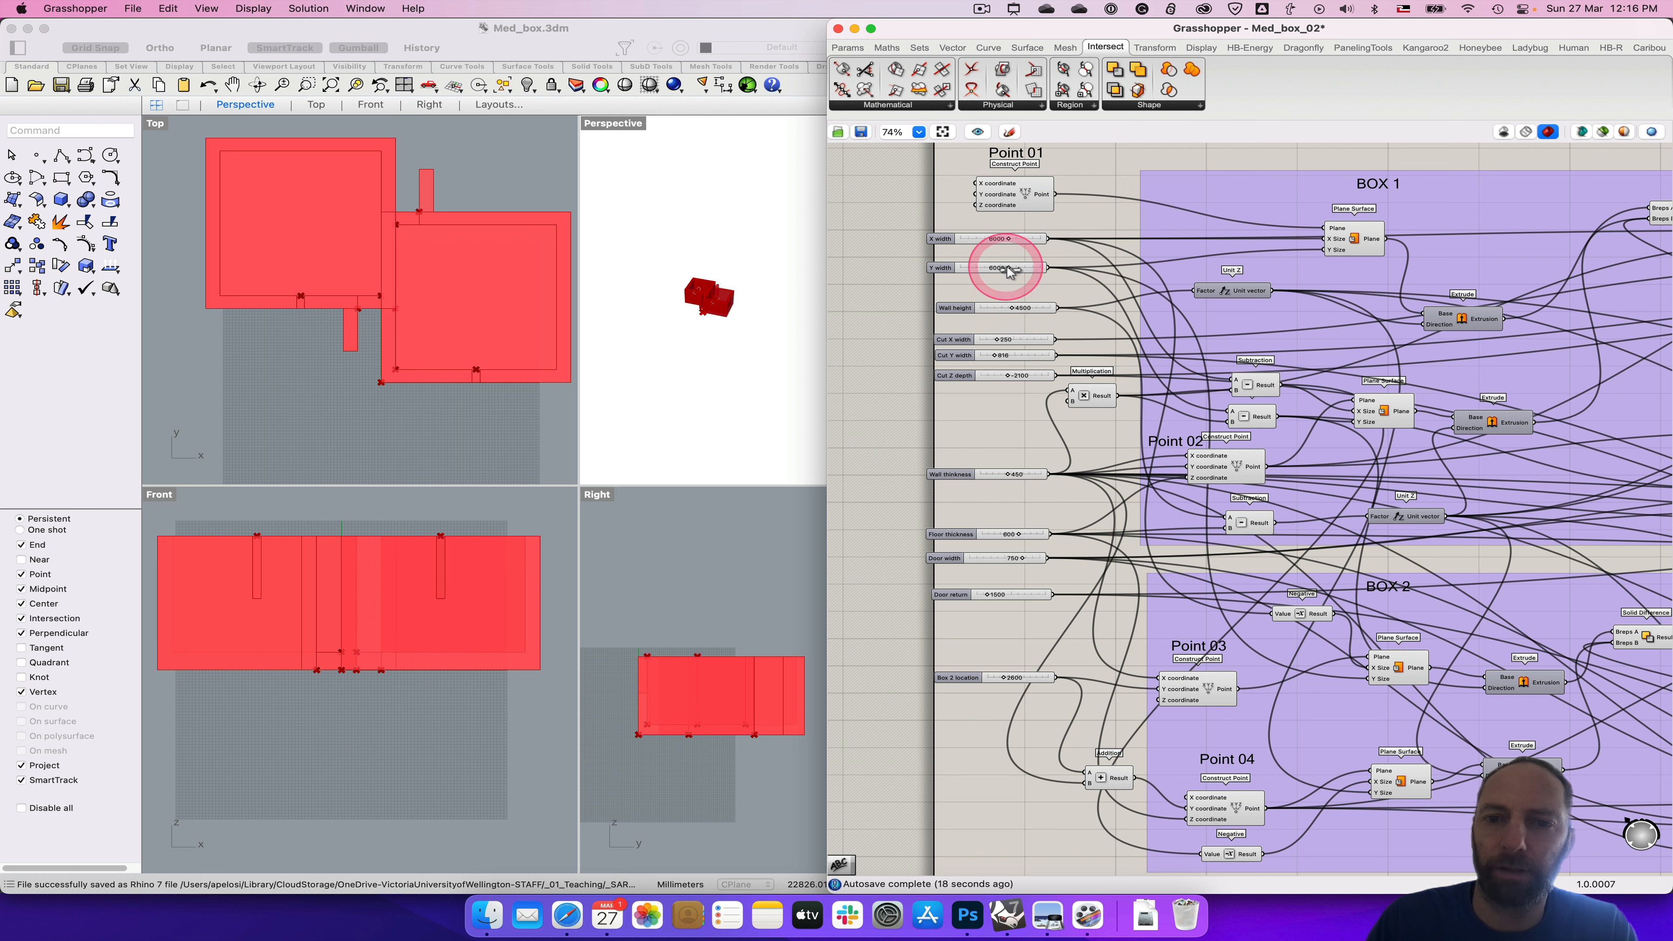
{"action": "left_click_drag", "start_coordinate": [1007, 270], "coordinate": [1033, 554]}
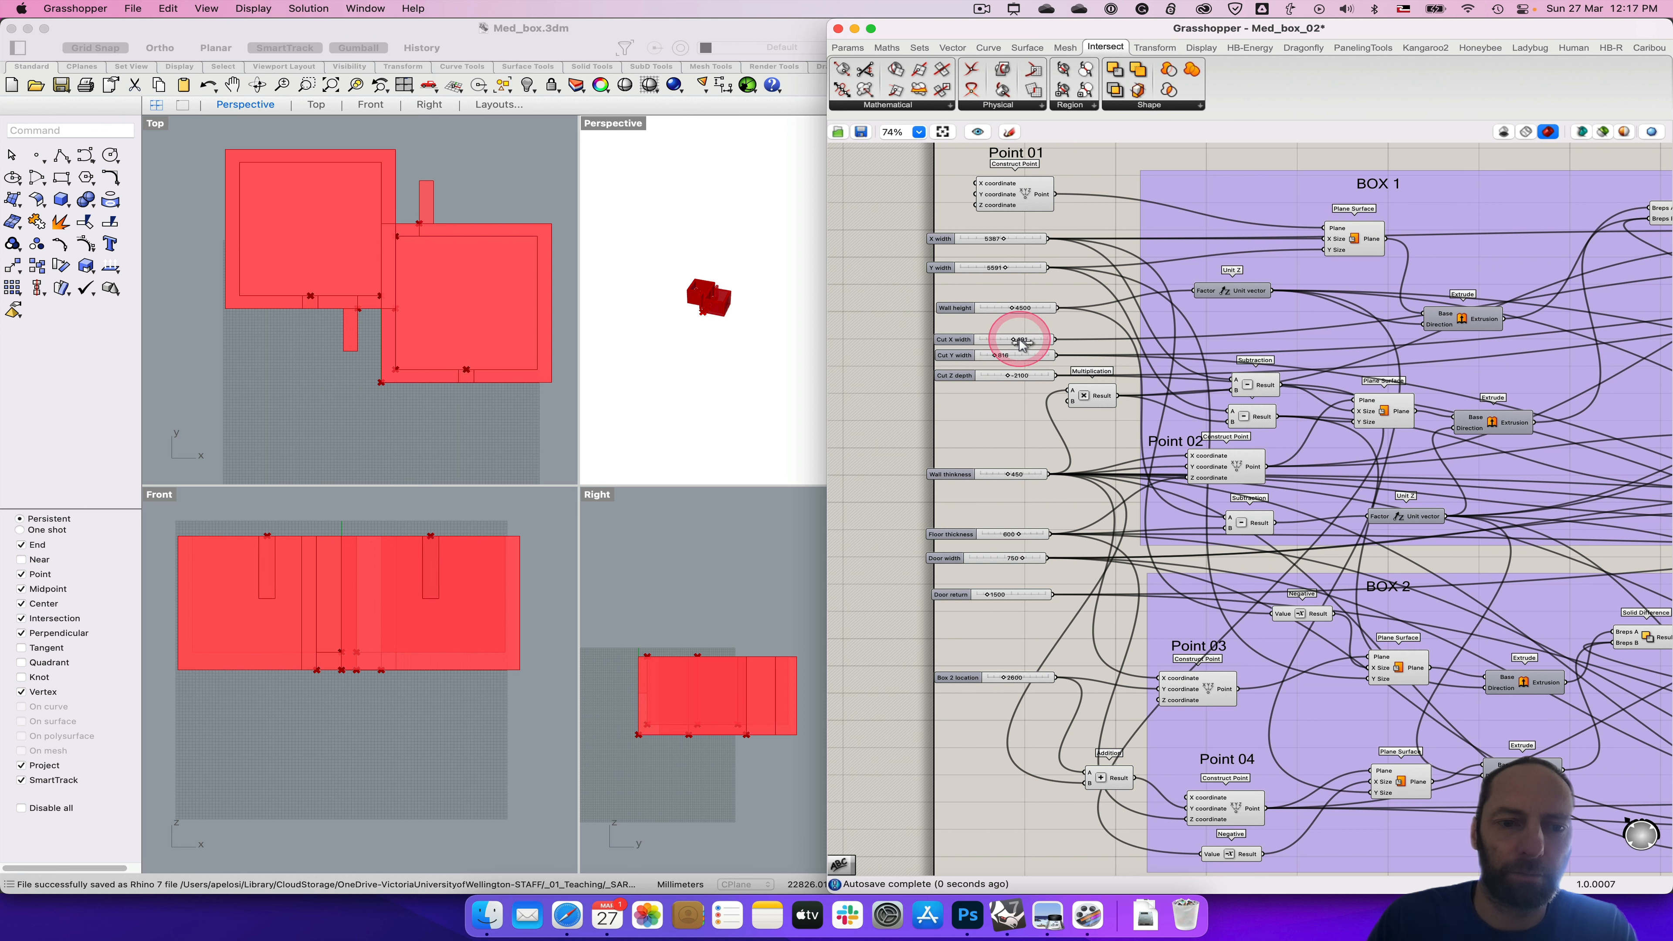
{"action": "left_click_drag", "start_coordinate": [1019, 341], "coordinate": [1033, 344]}
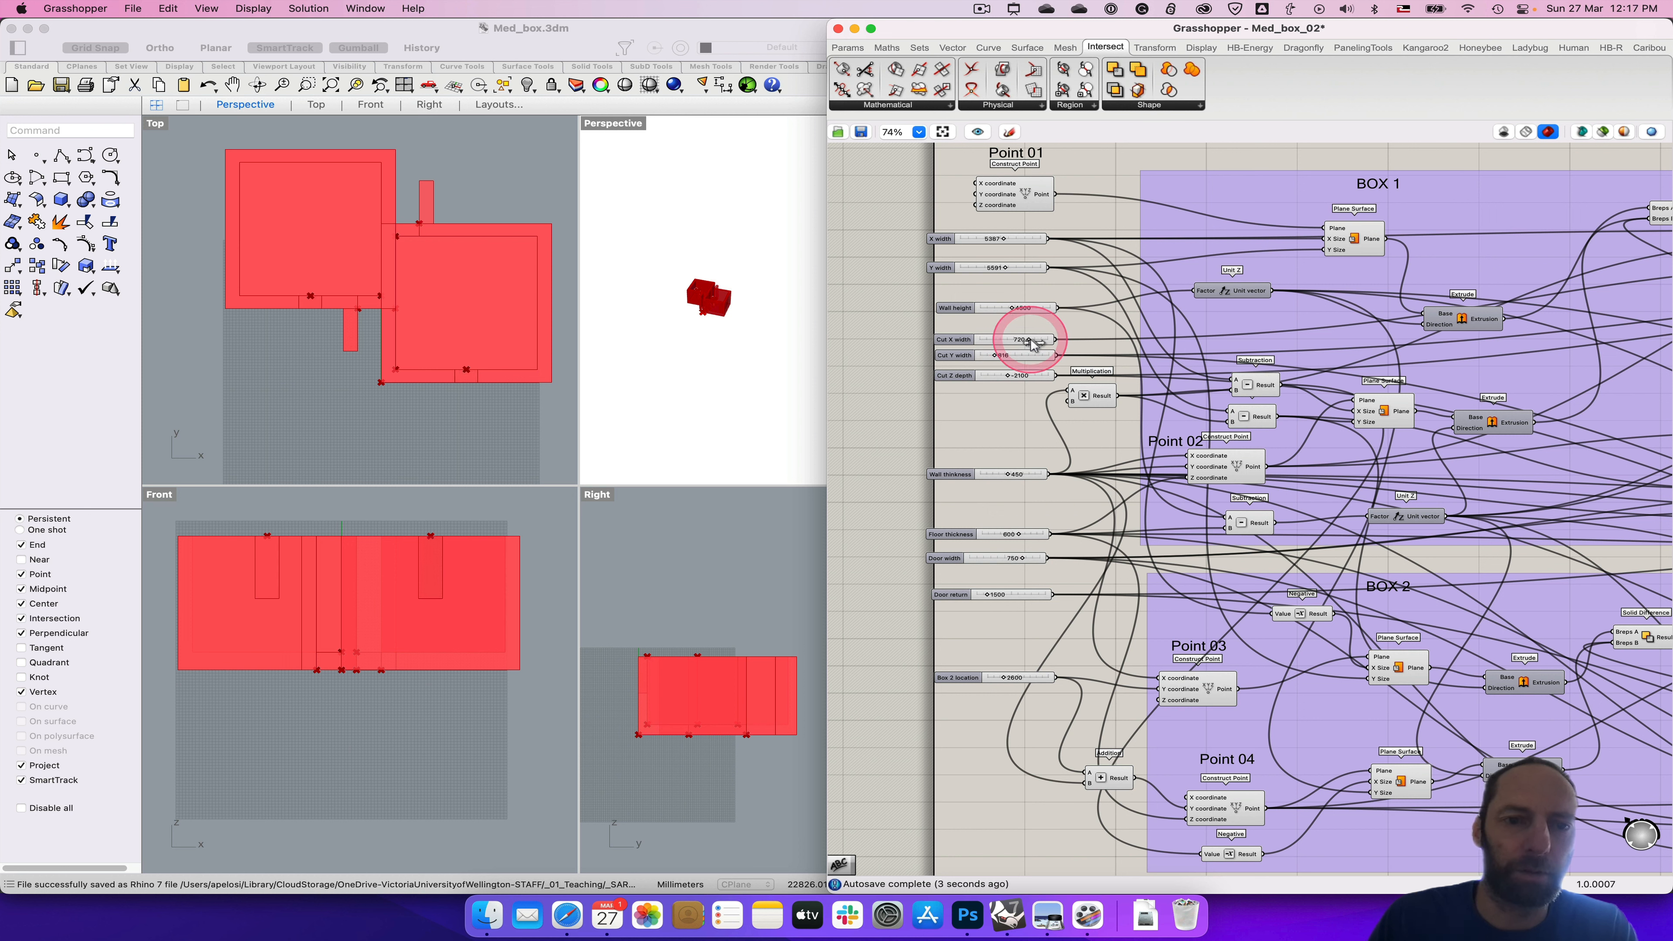